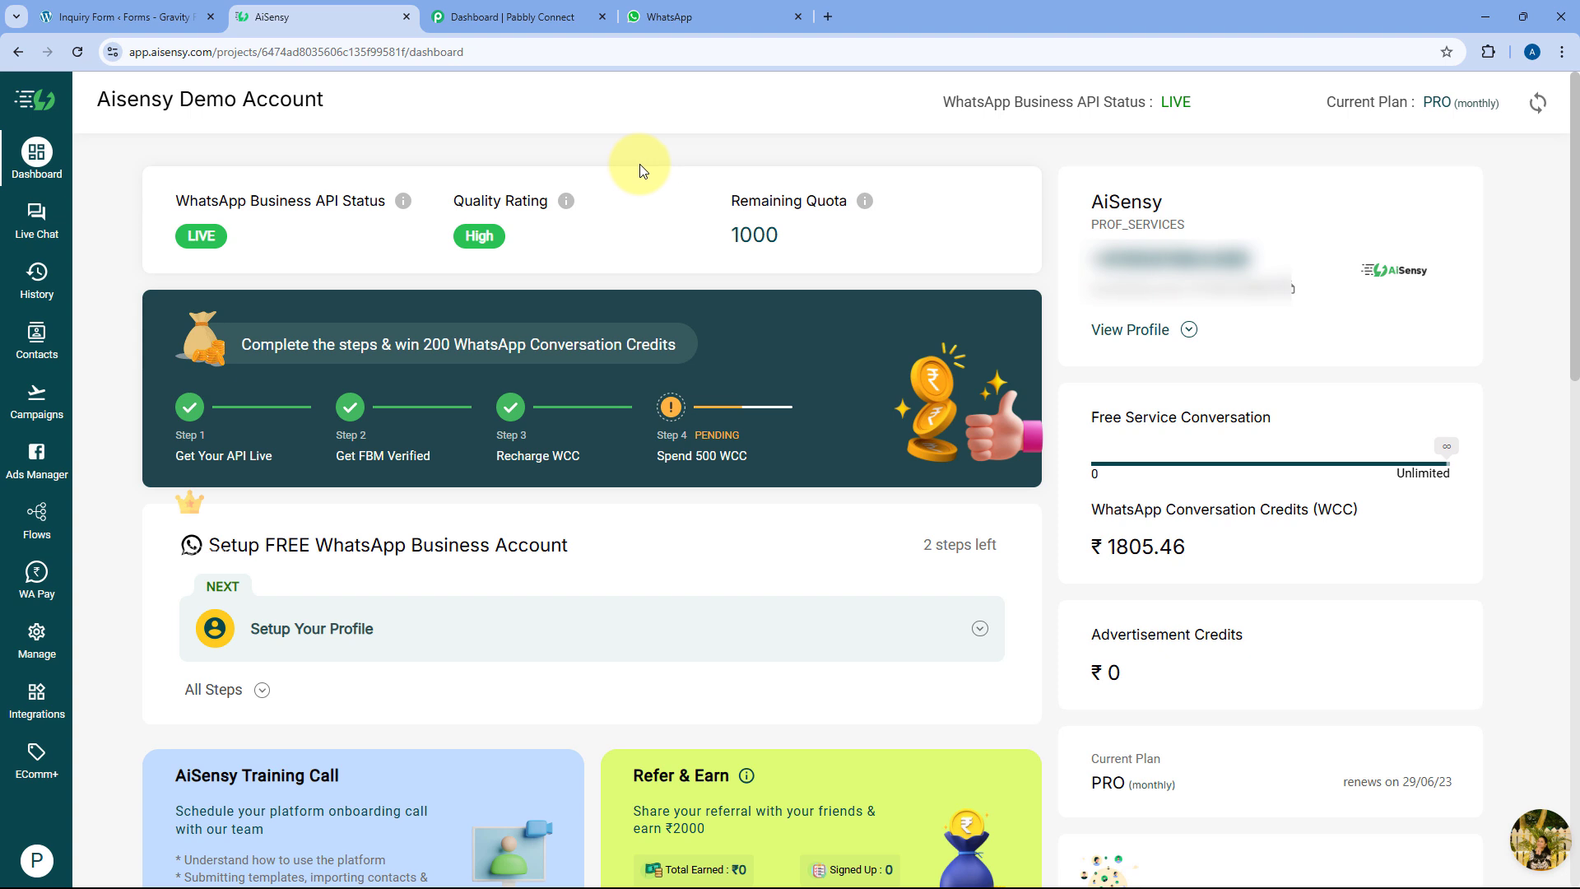
Glance over the WhatsApp, Gravity Forms and AiSensy tabs, ending on the Pabbly Connect dashboard
click(666, 8)
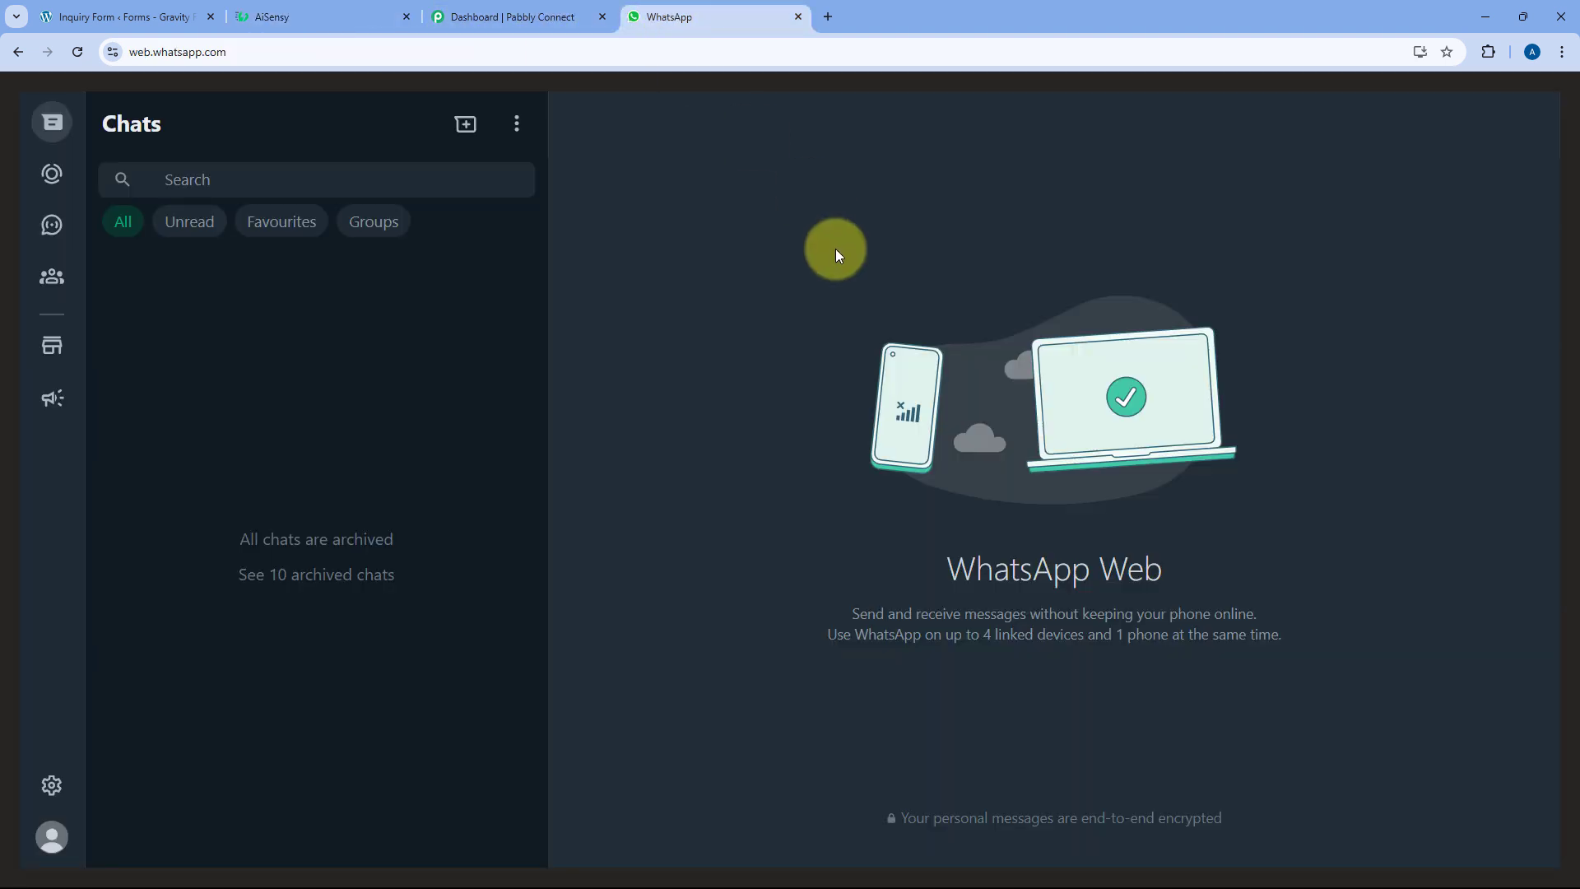
click(123, 17)
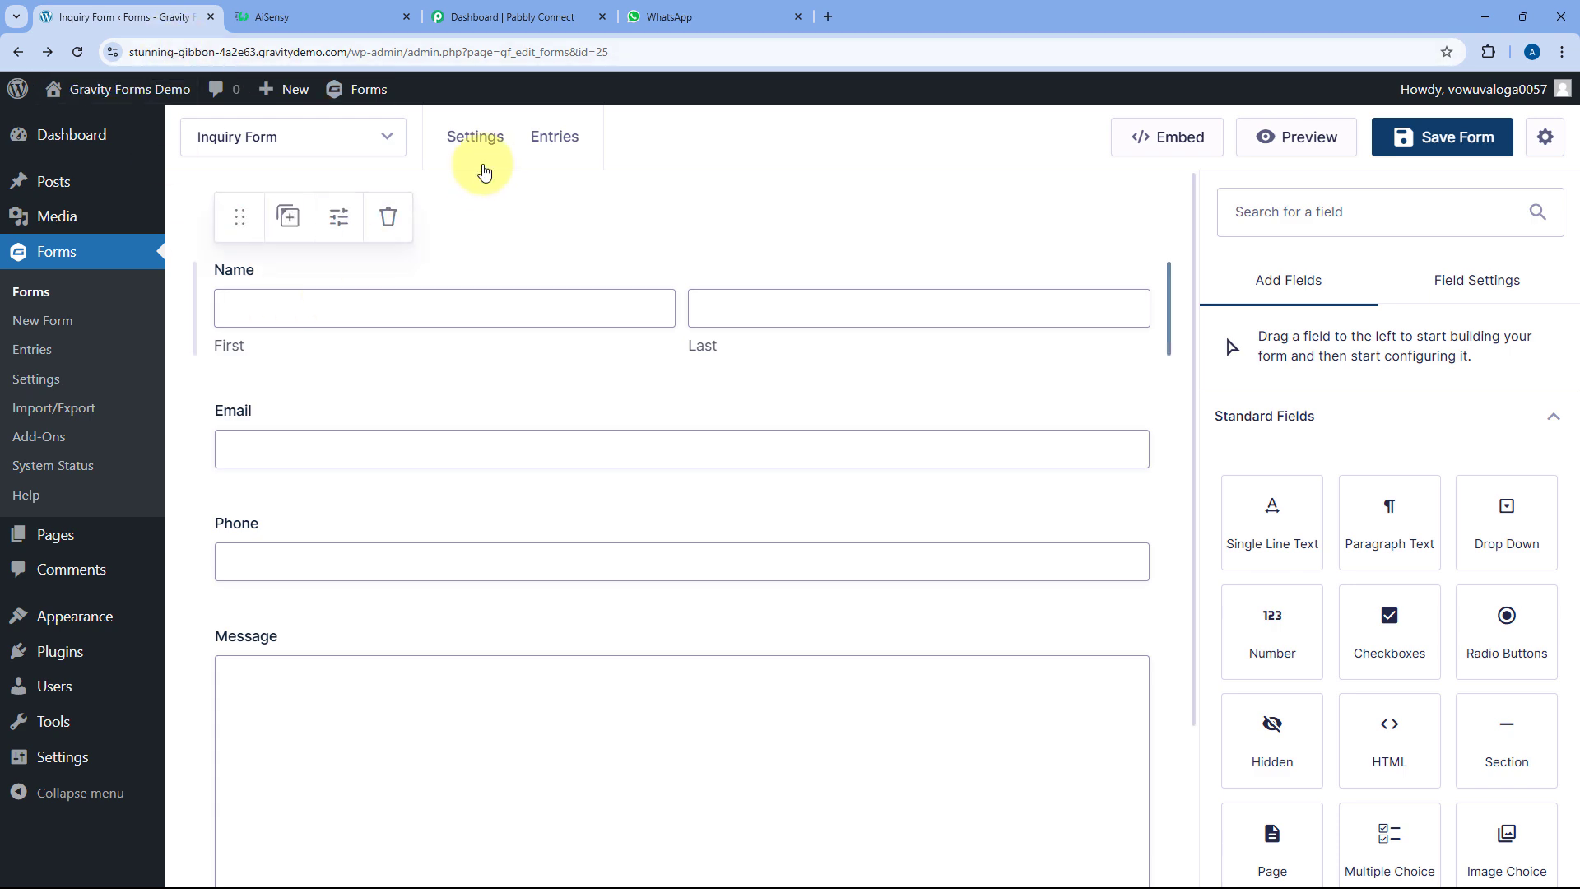
click(279, 21)
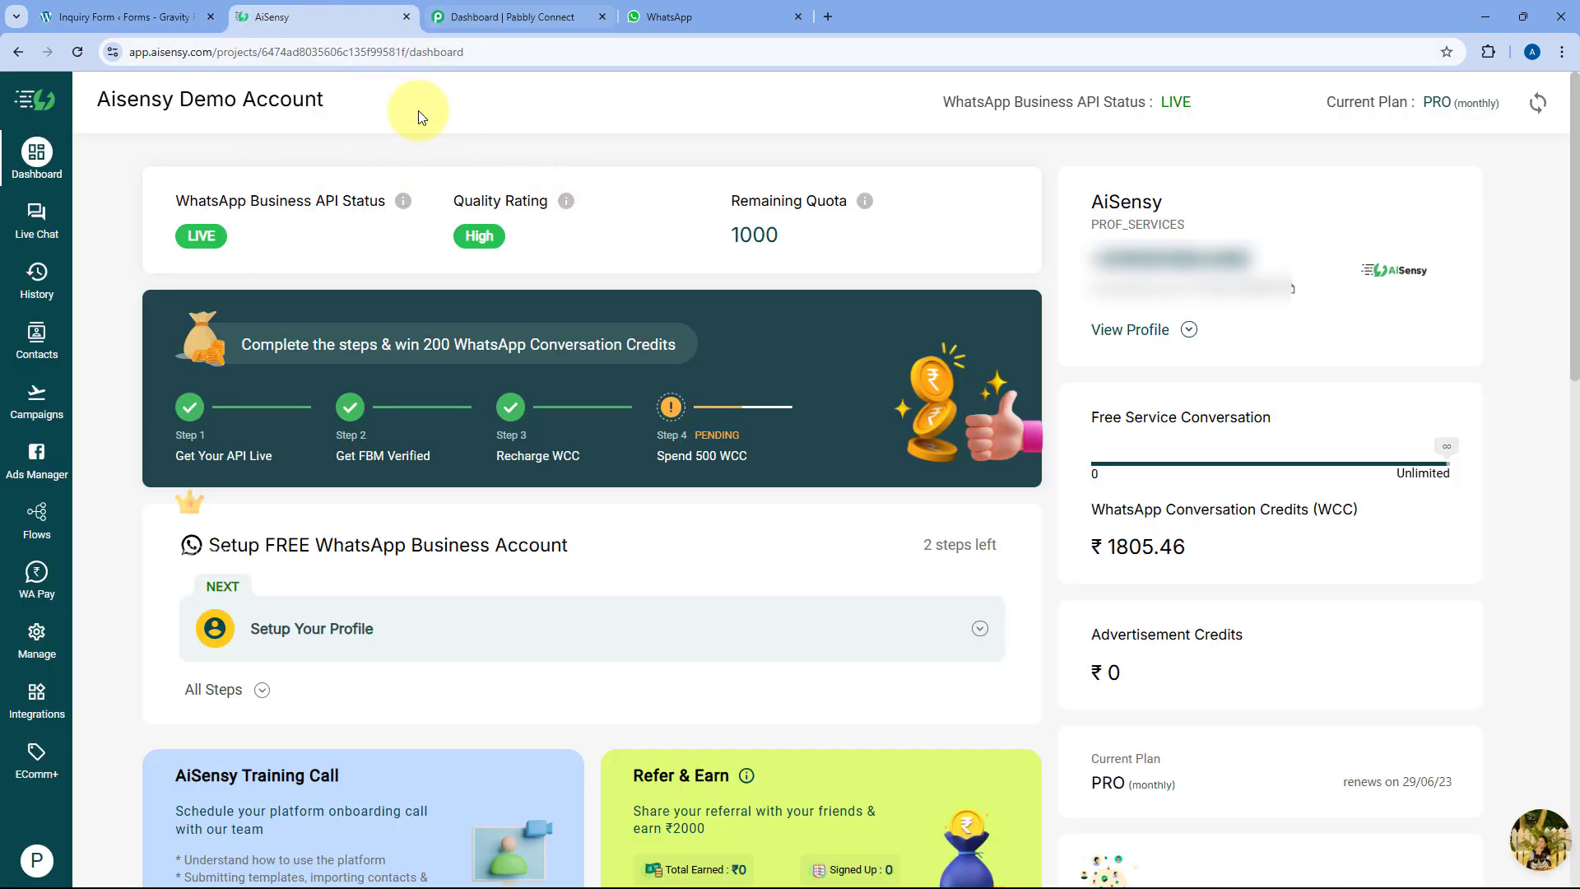
click(506, 16)
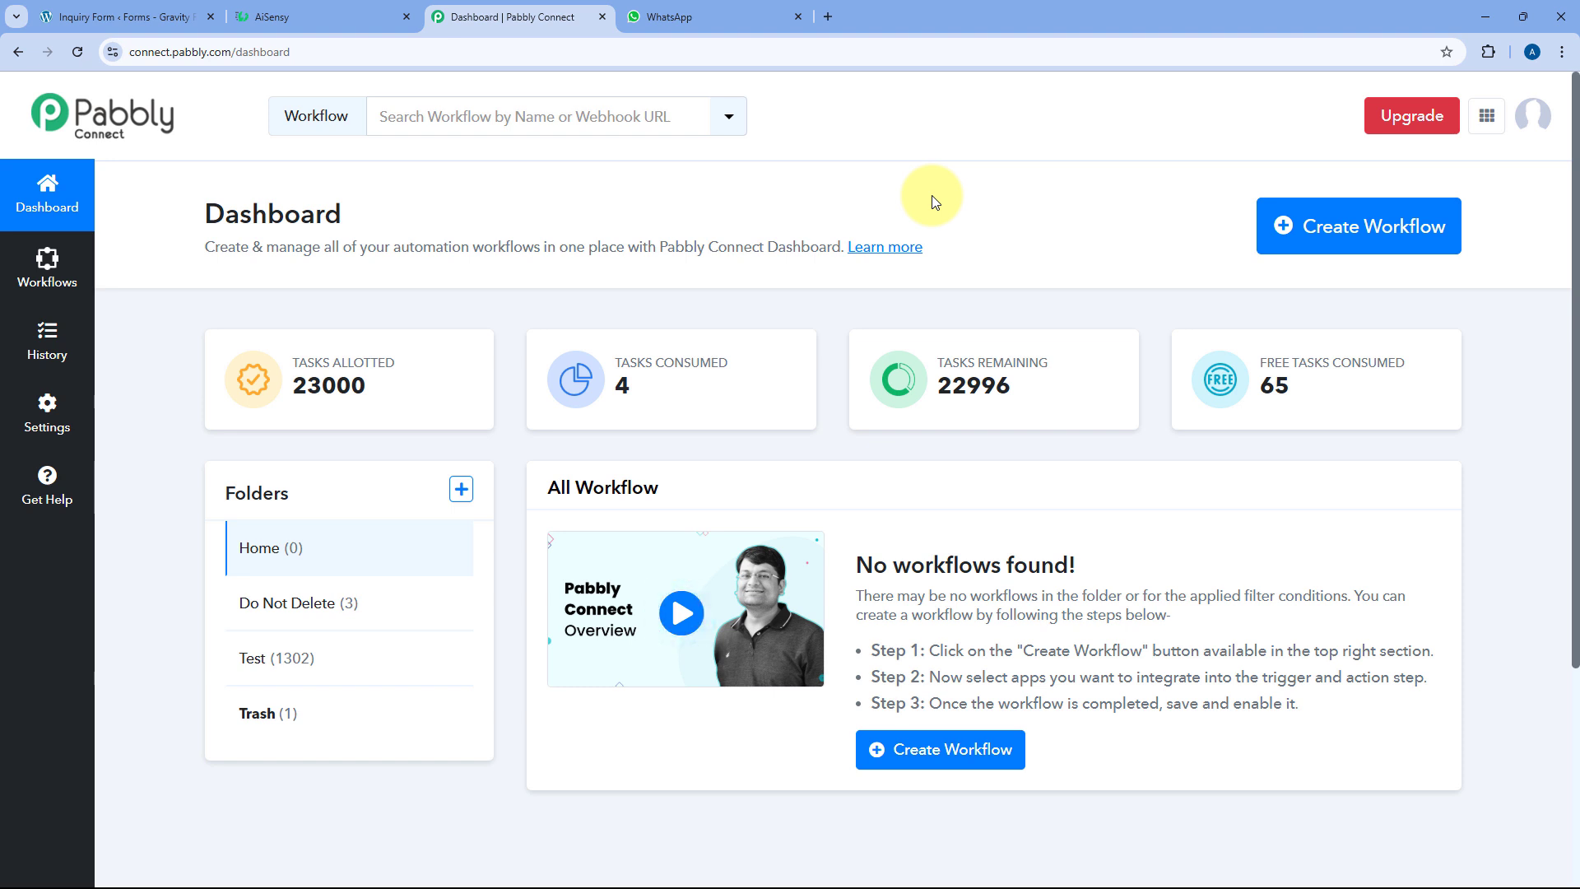
Create a workflow named 'Gravity Forms to AiSensy' in the Home folder
click(1336, 229)
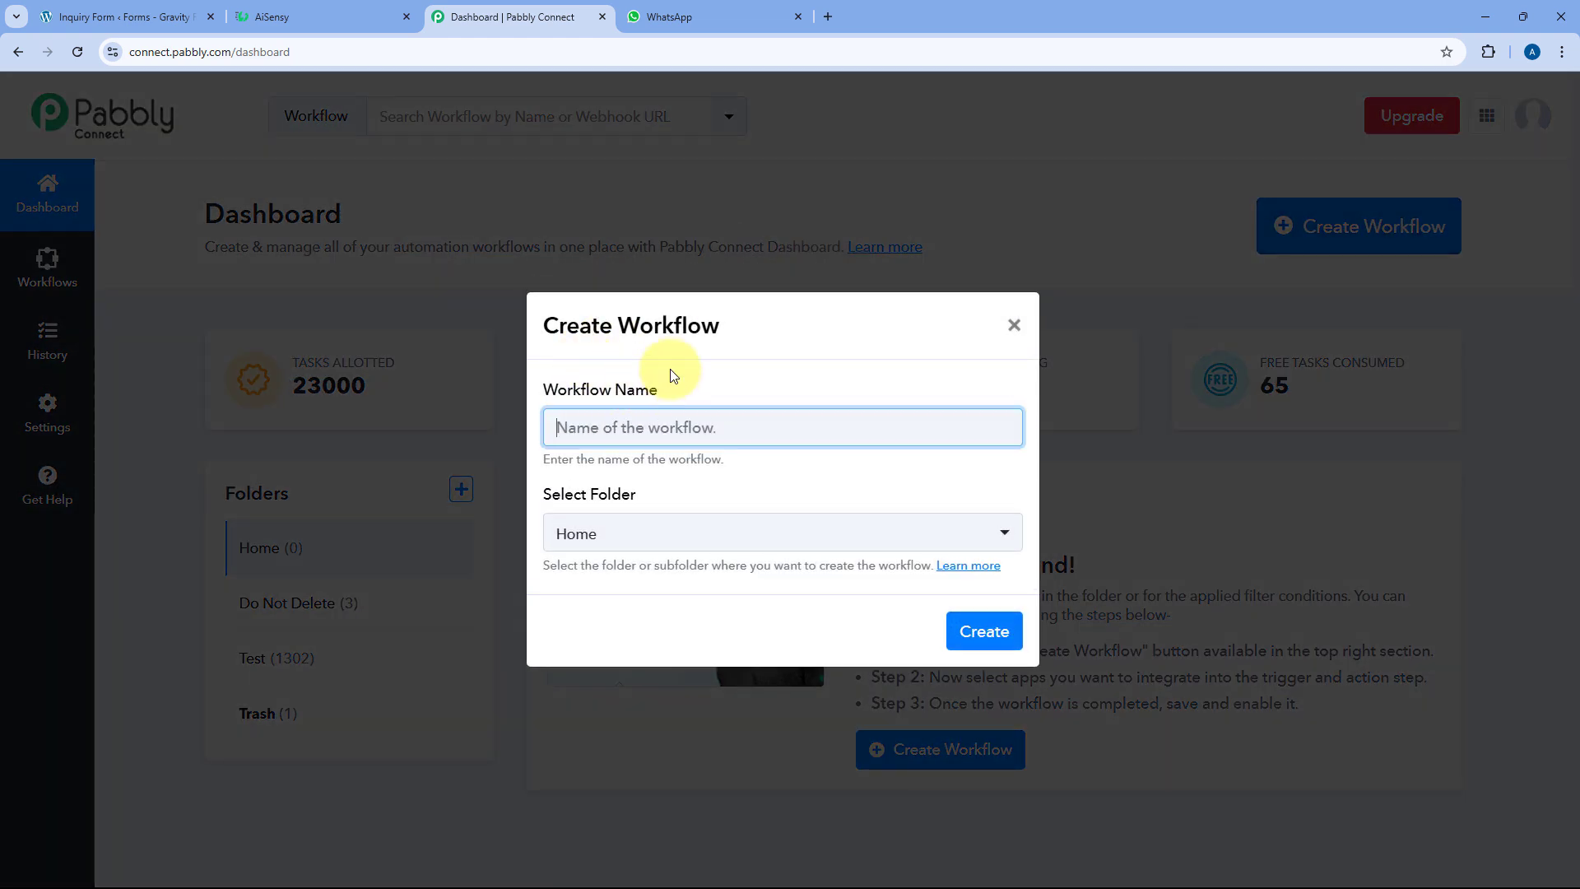
text(Gravity Form)
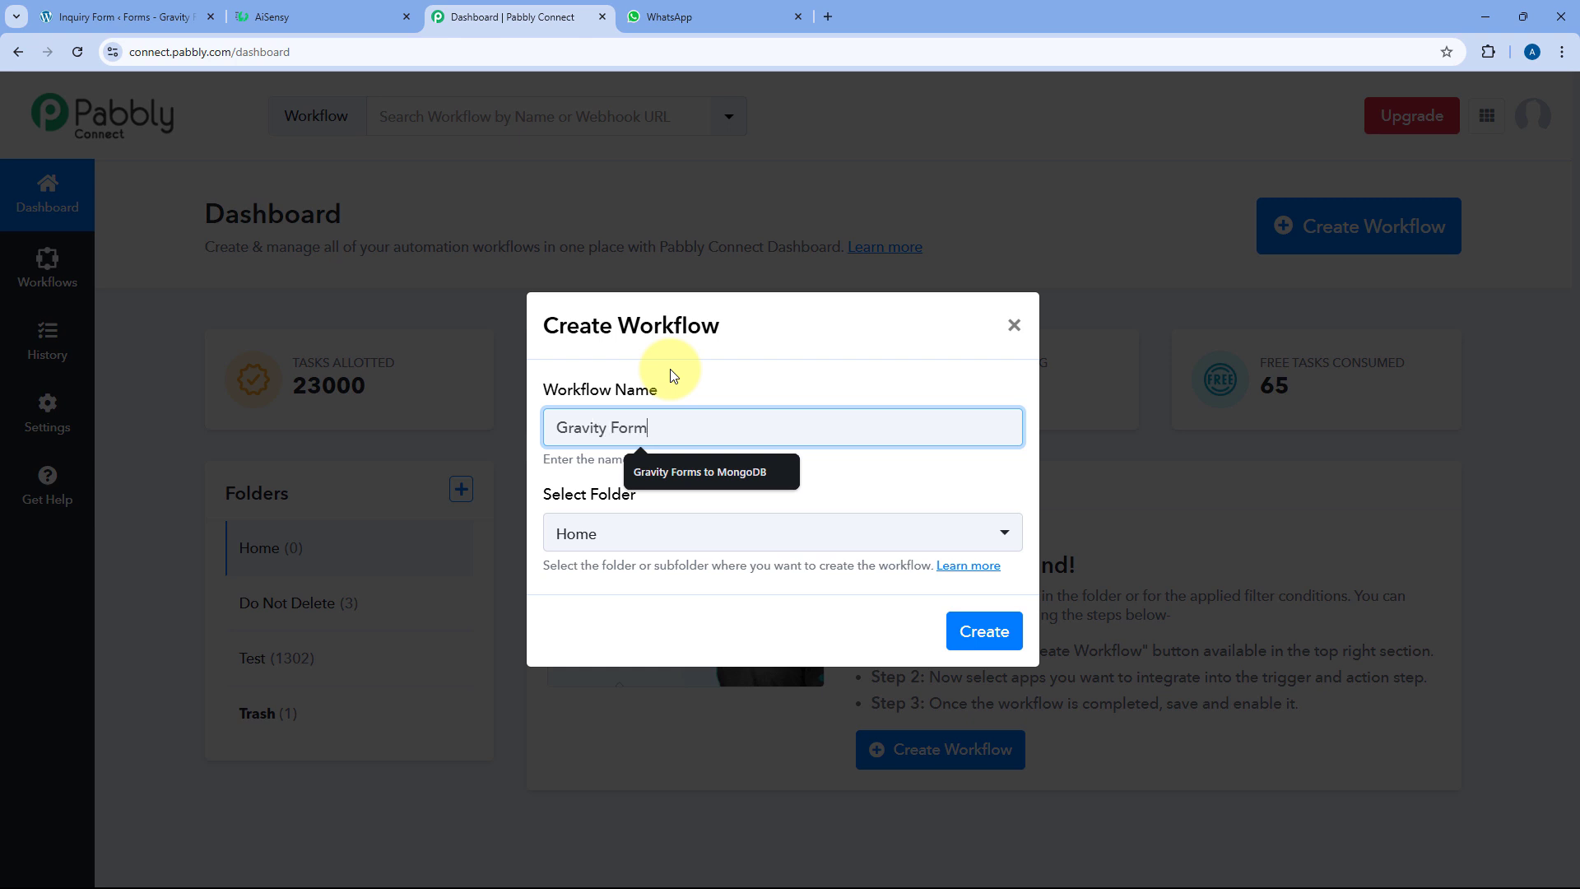
text(s to AiSensy)
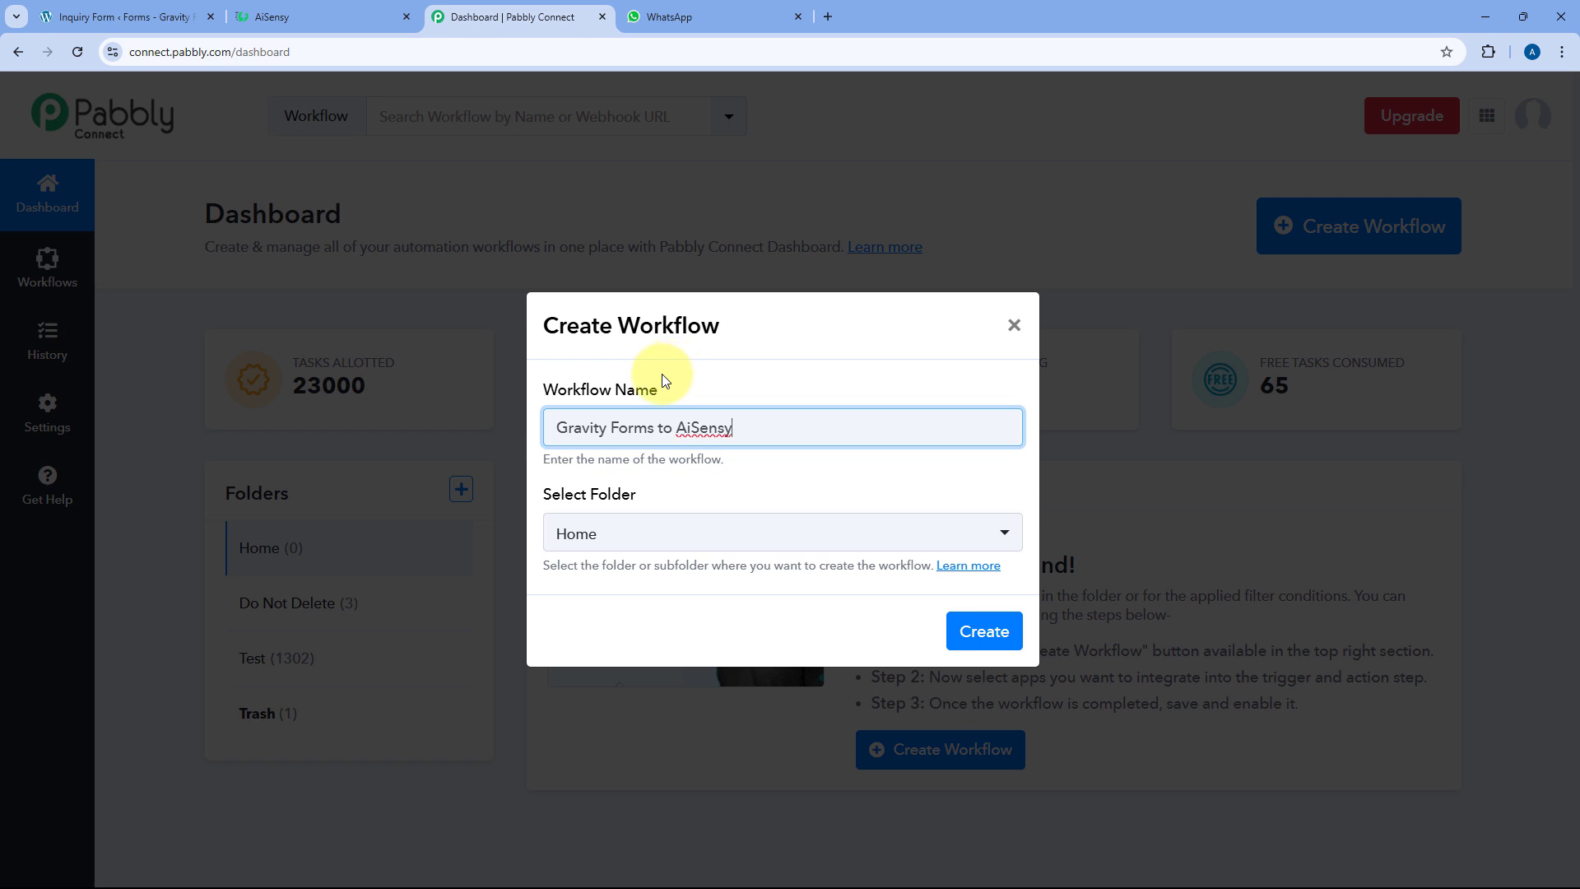
click(723, 535)
click(685, 630)
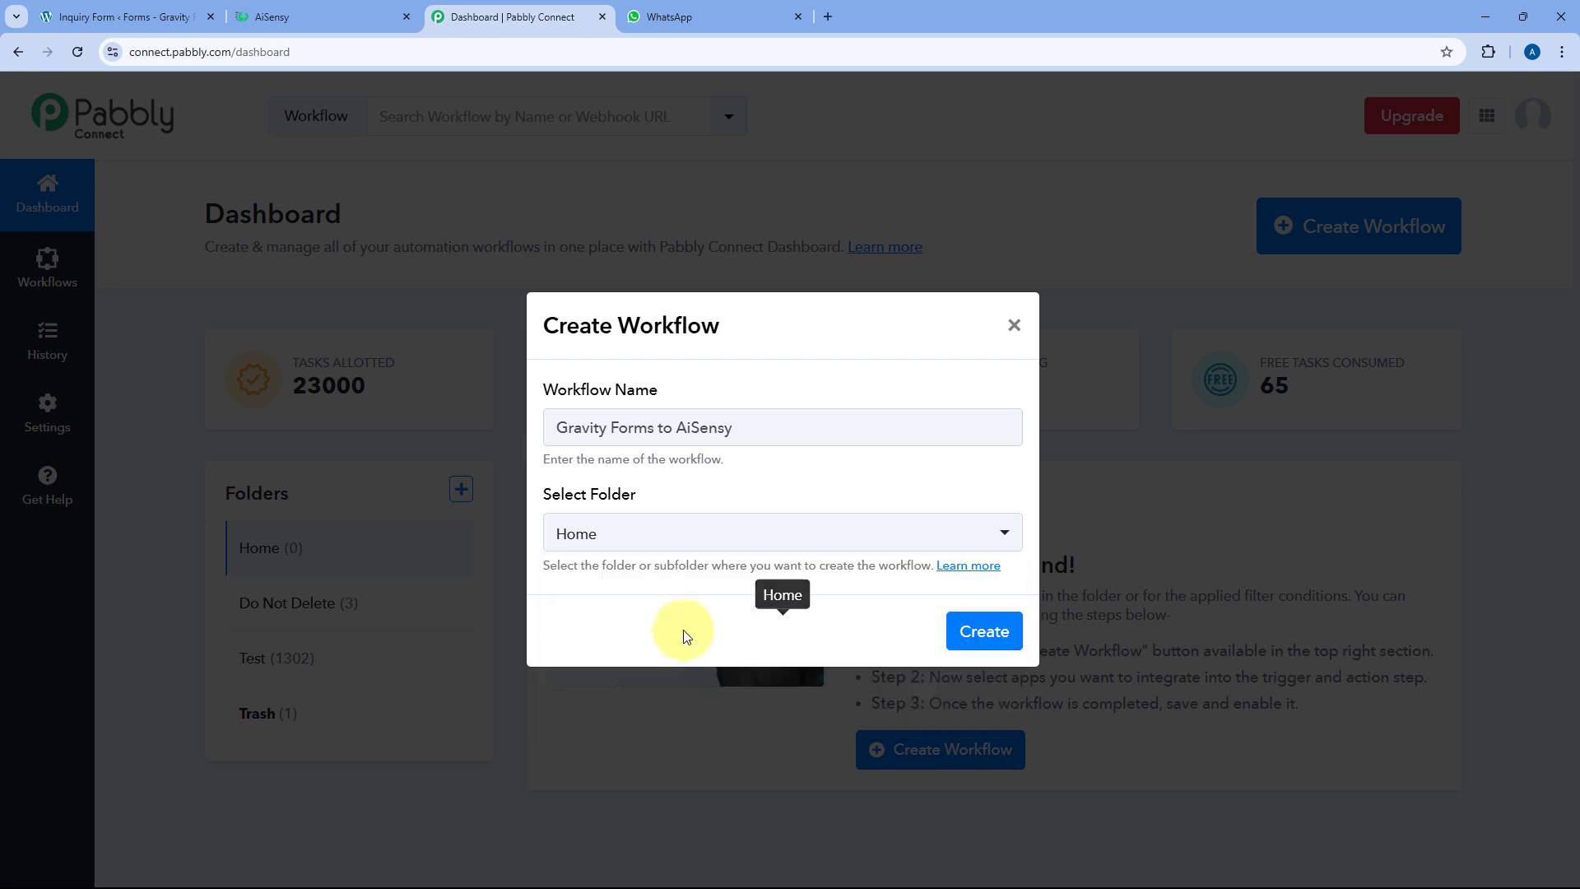
click(968, 633)
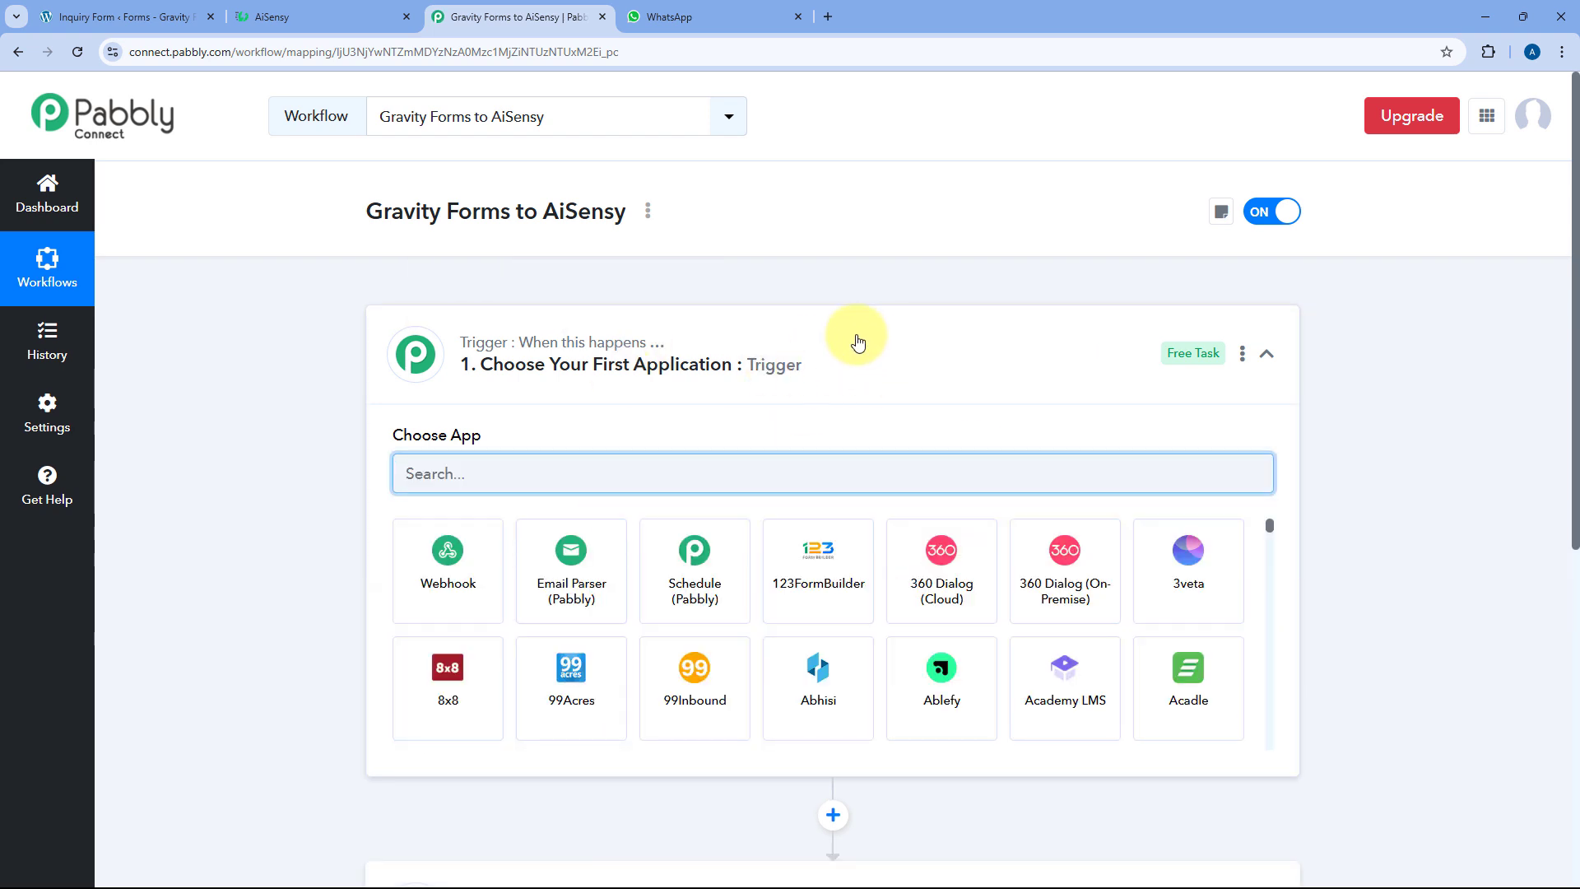
click(857, 342)
scroll(338, 387, down, 1)
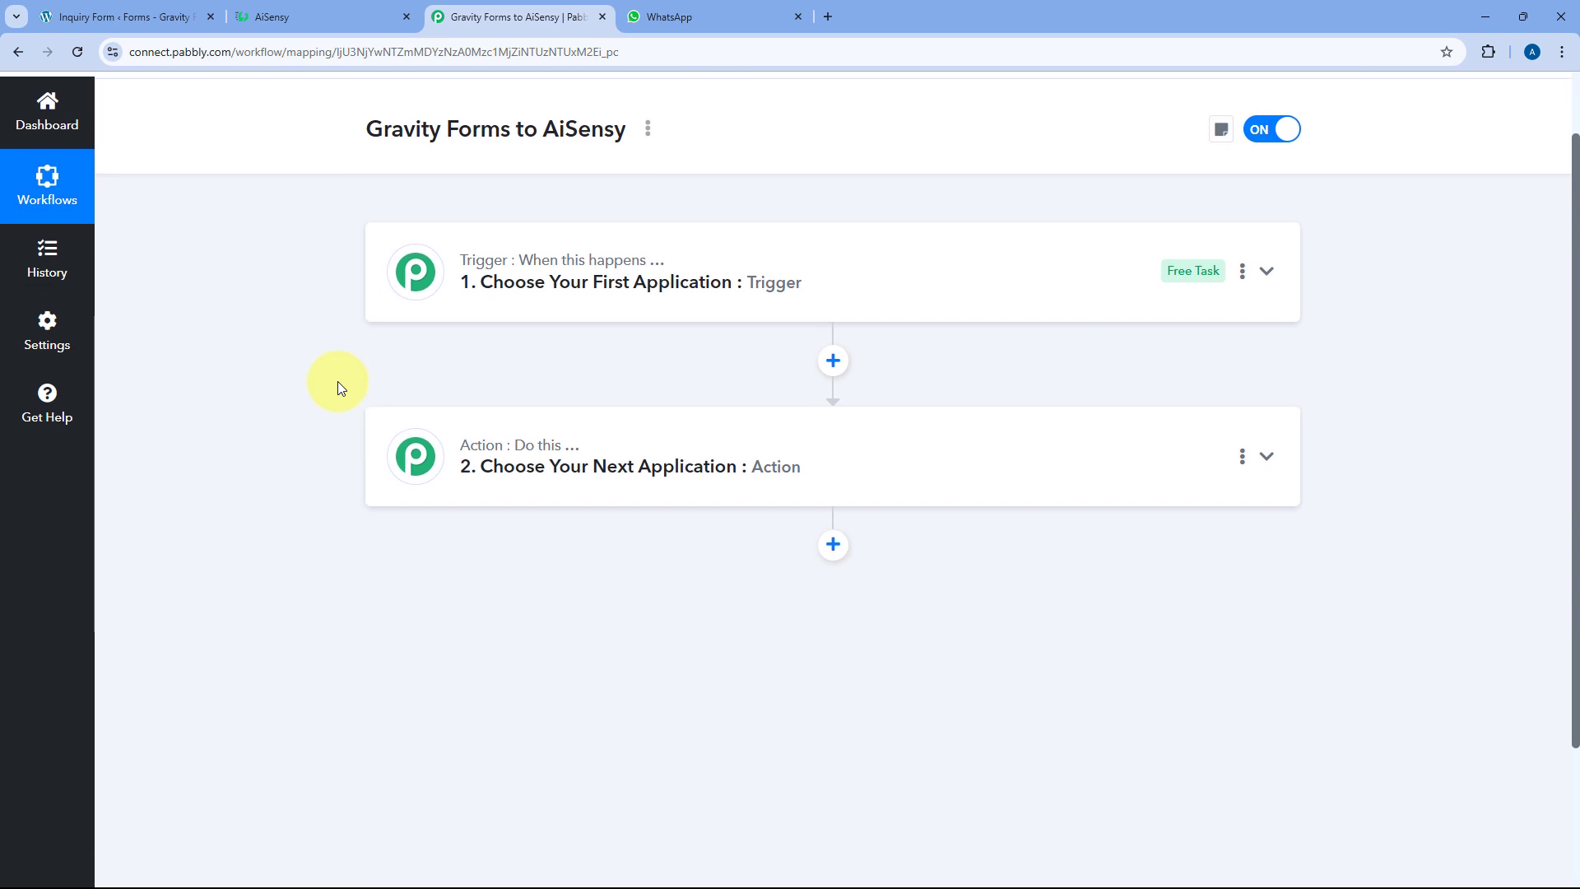
mouse_move(465, 260)
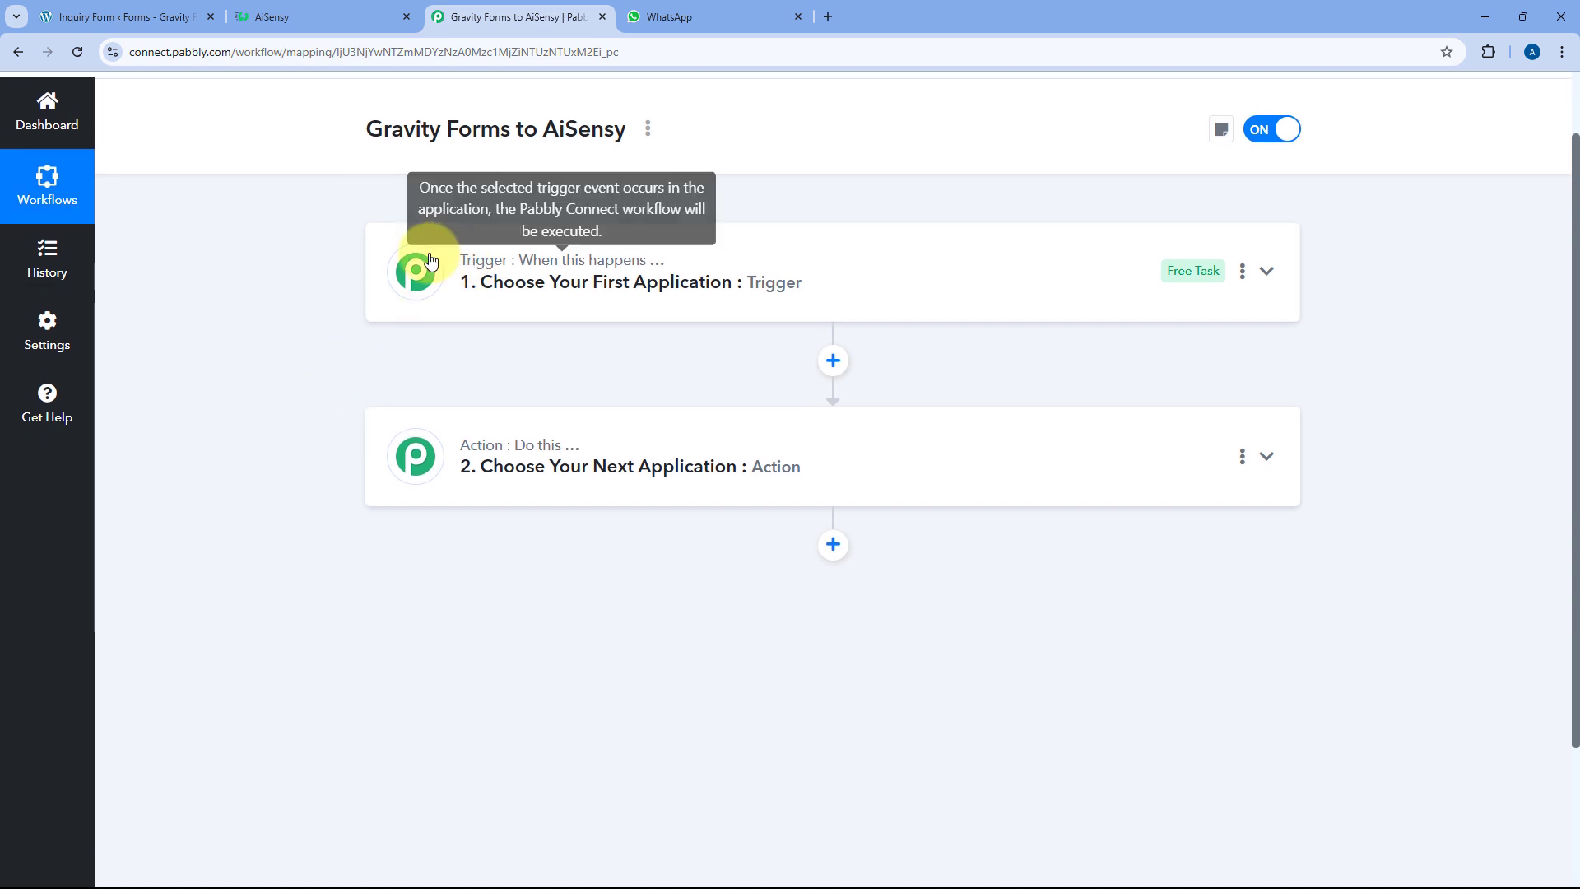
mouse_move(497, 452)
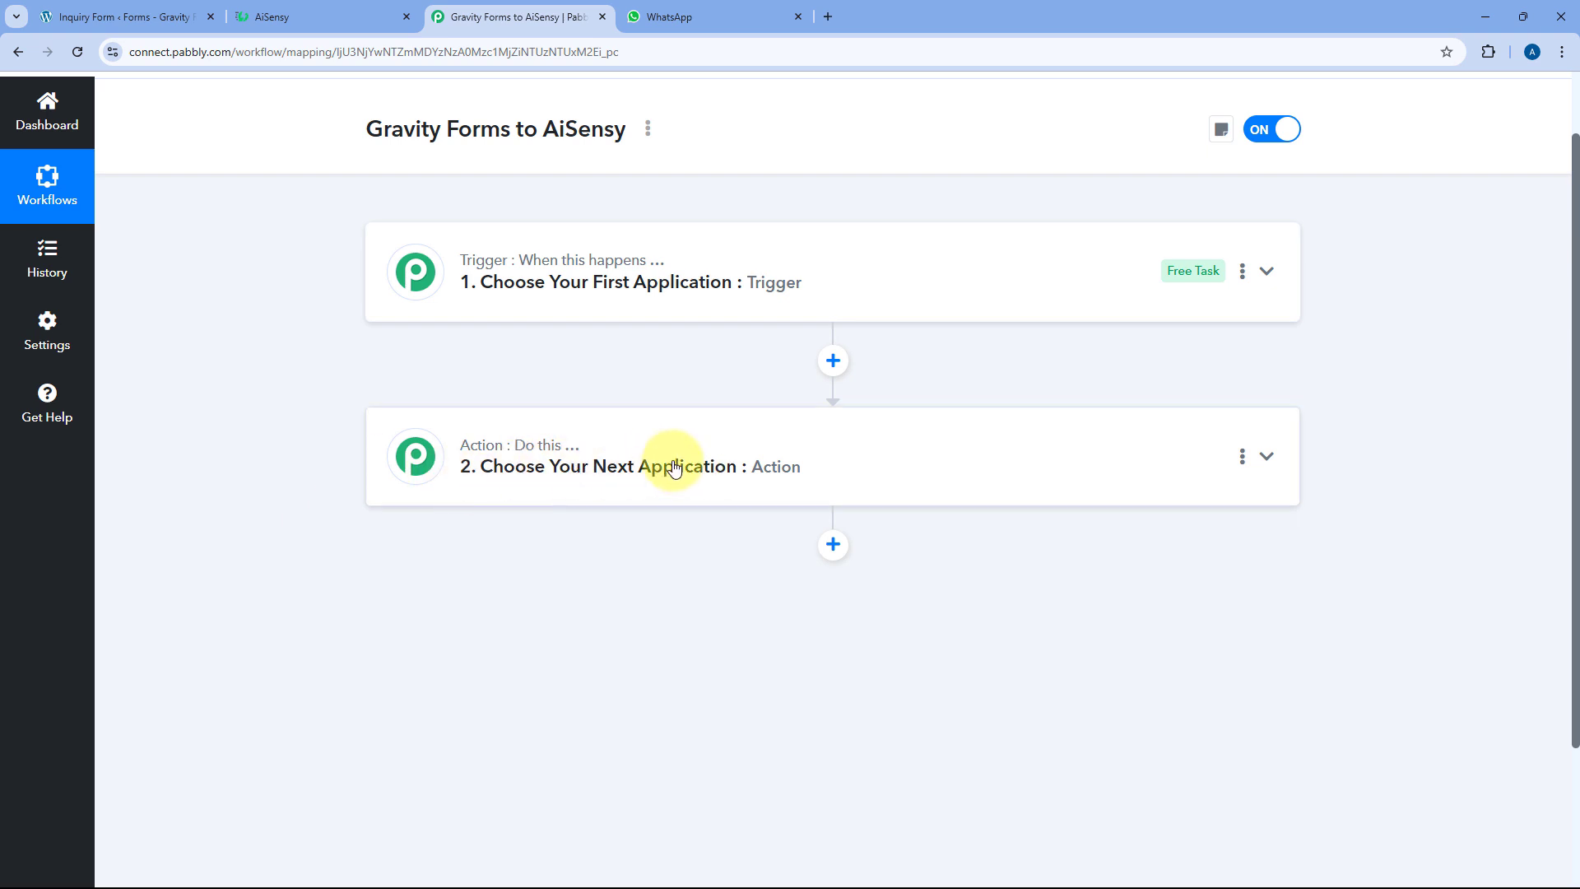
click(903, 264)
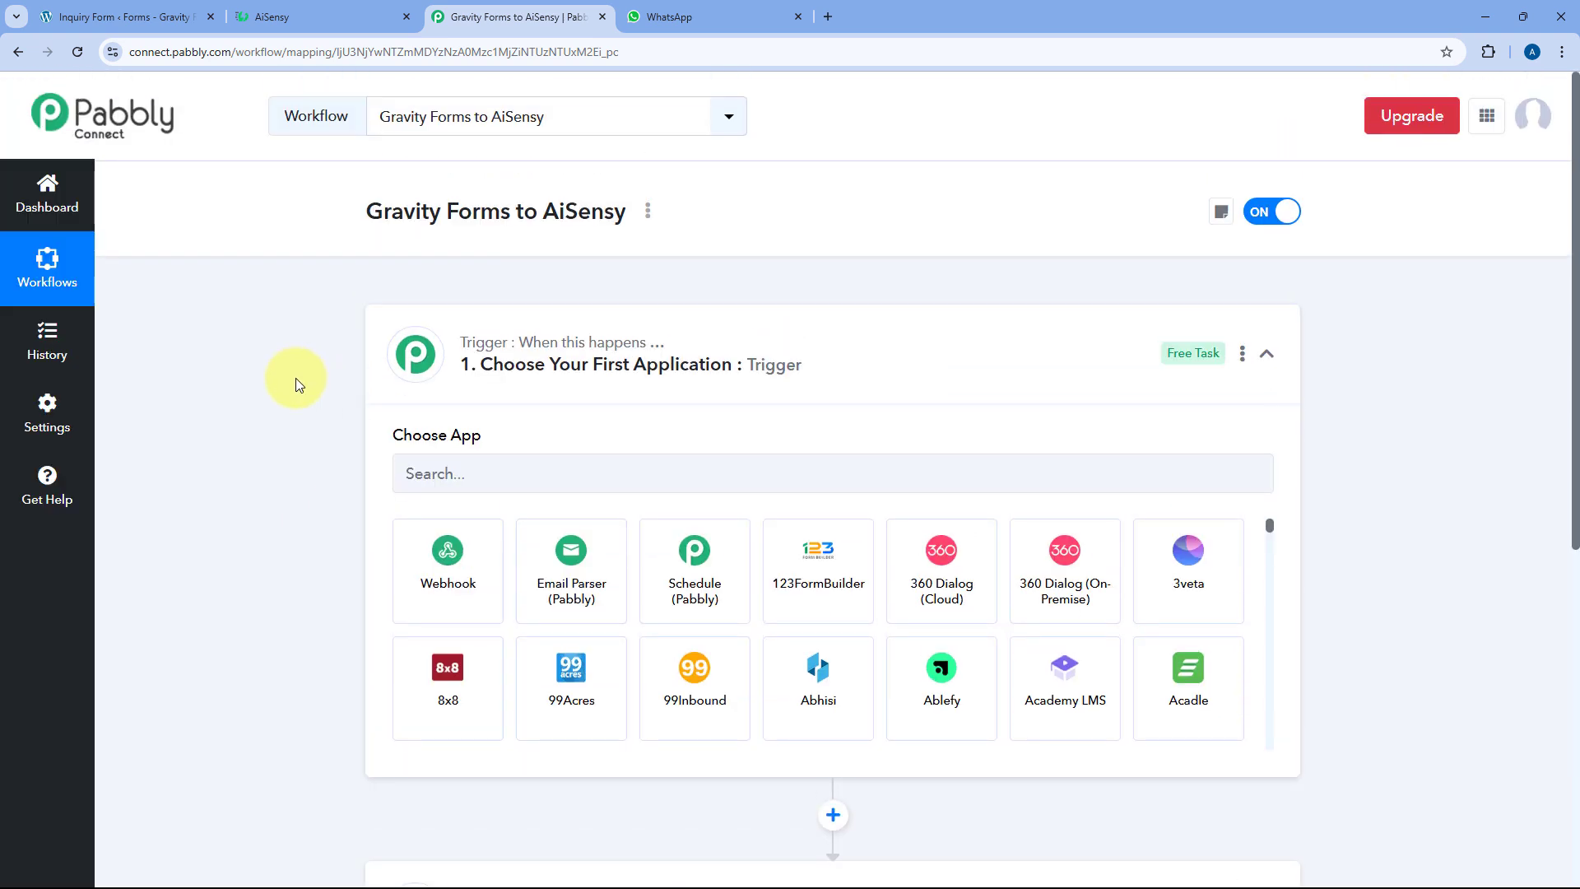
scroll(294, 384, down, 1)
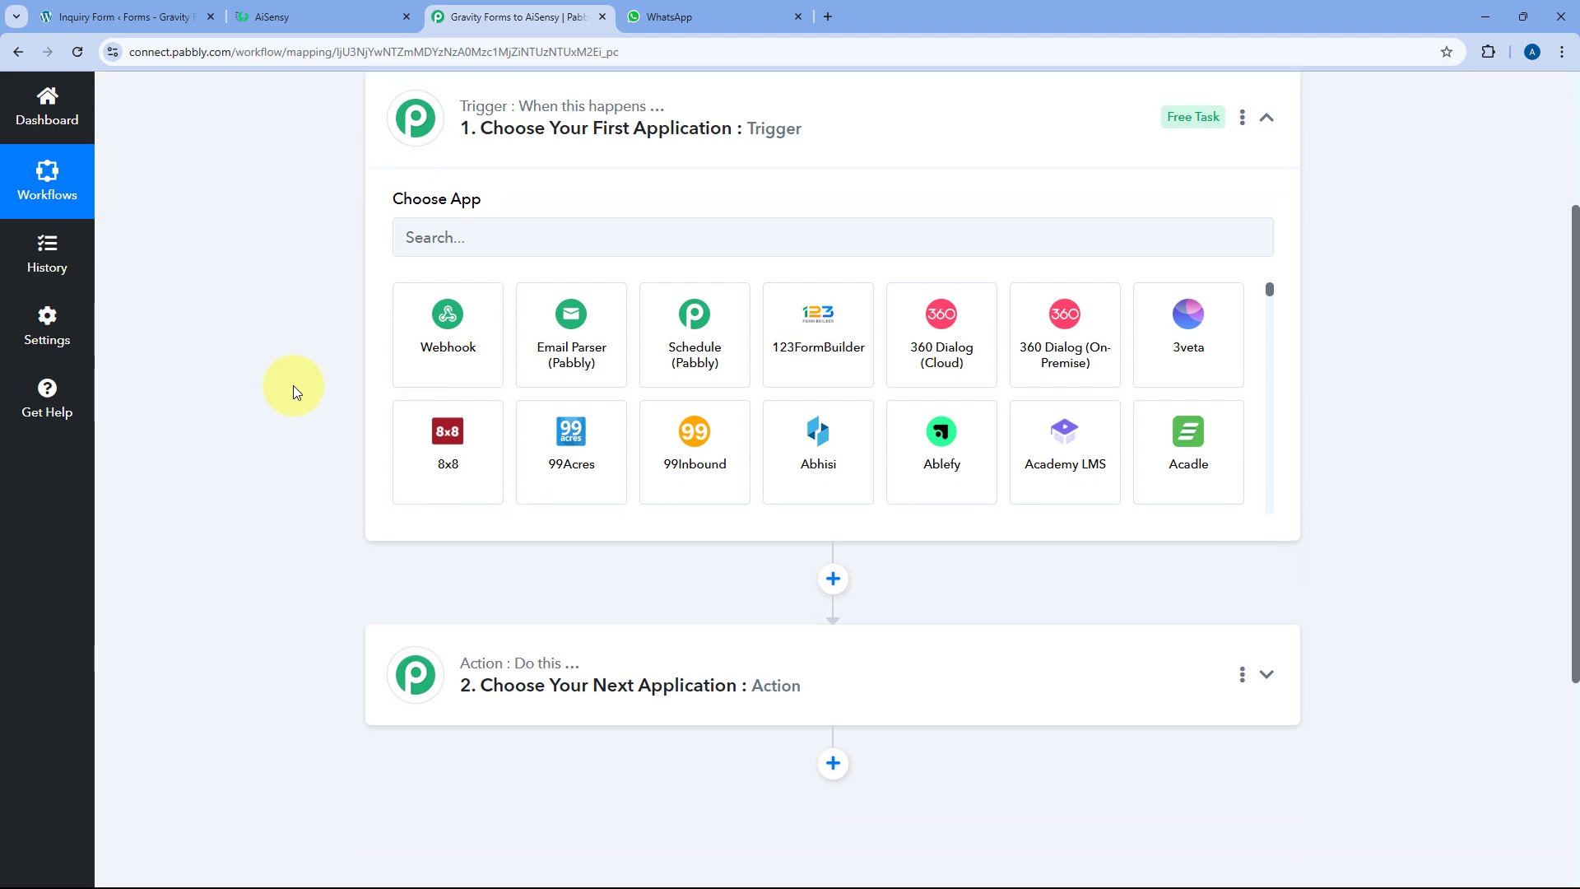
click(131, 17)
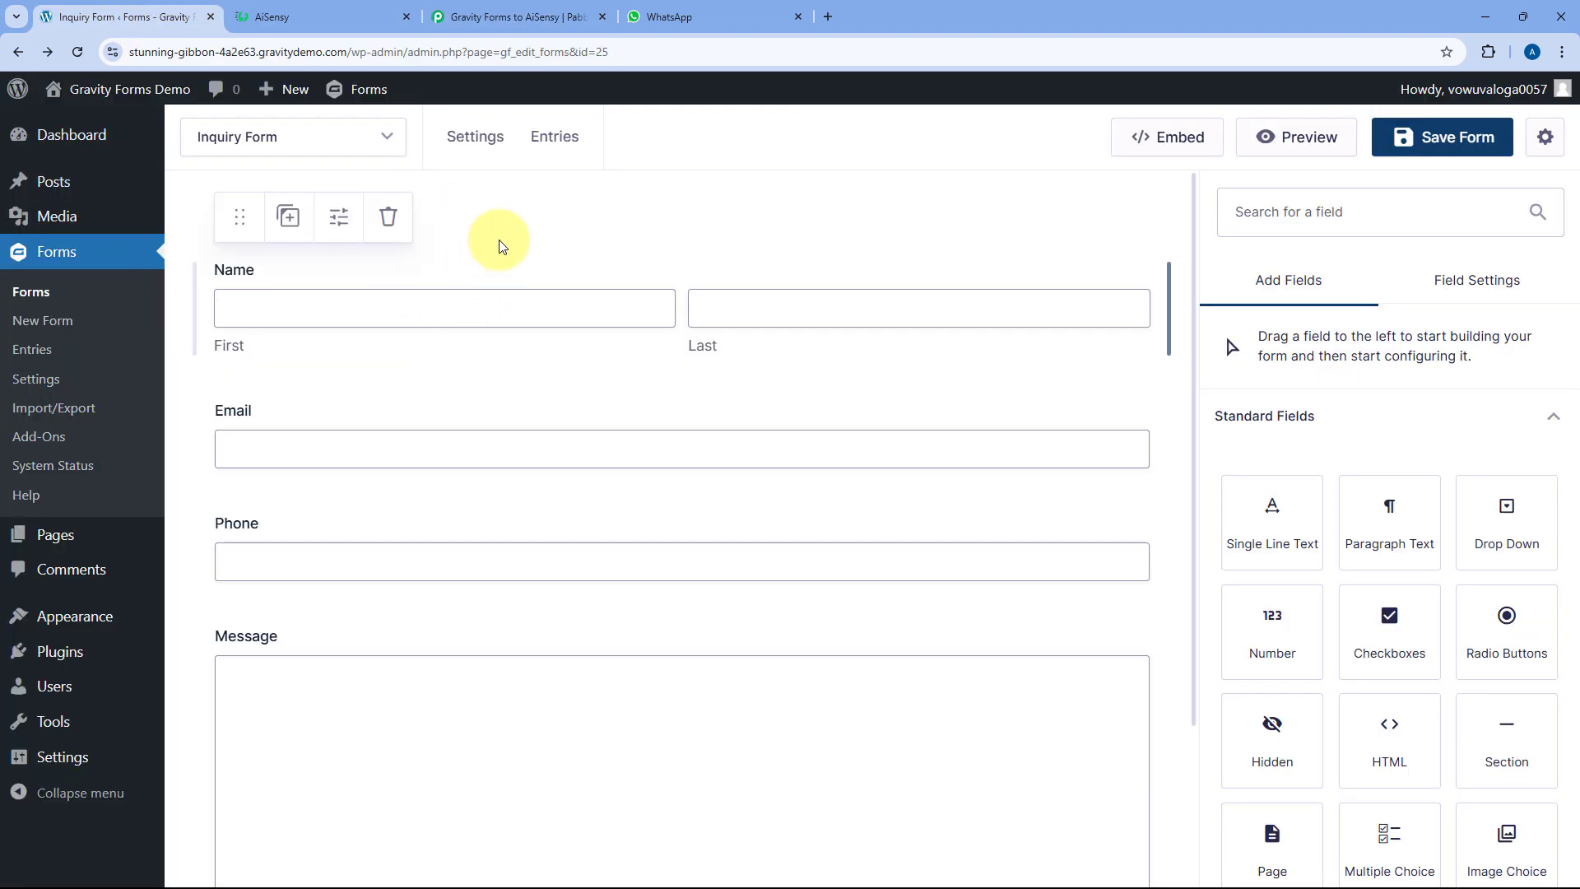
click(535, 17)
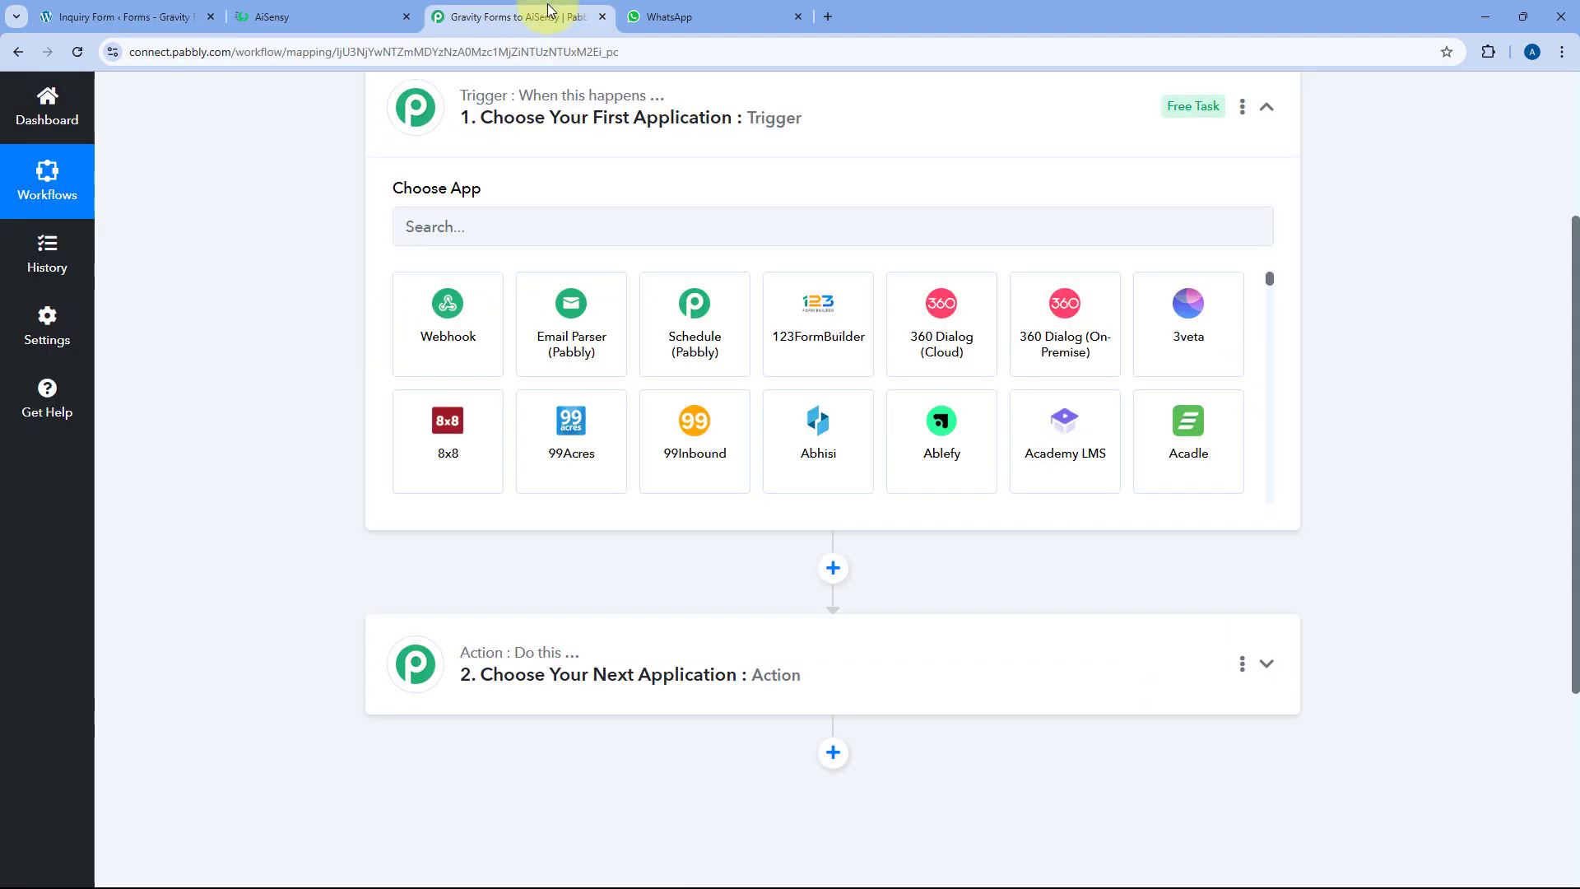
scroll(624, 198, up, 1)
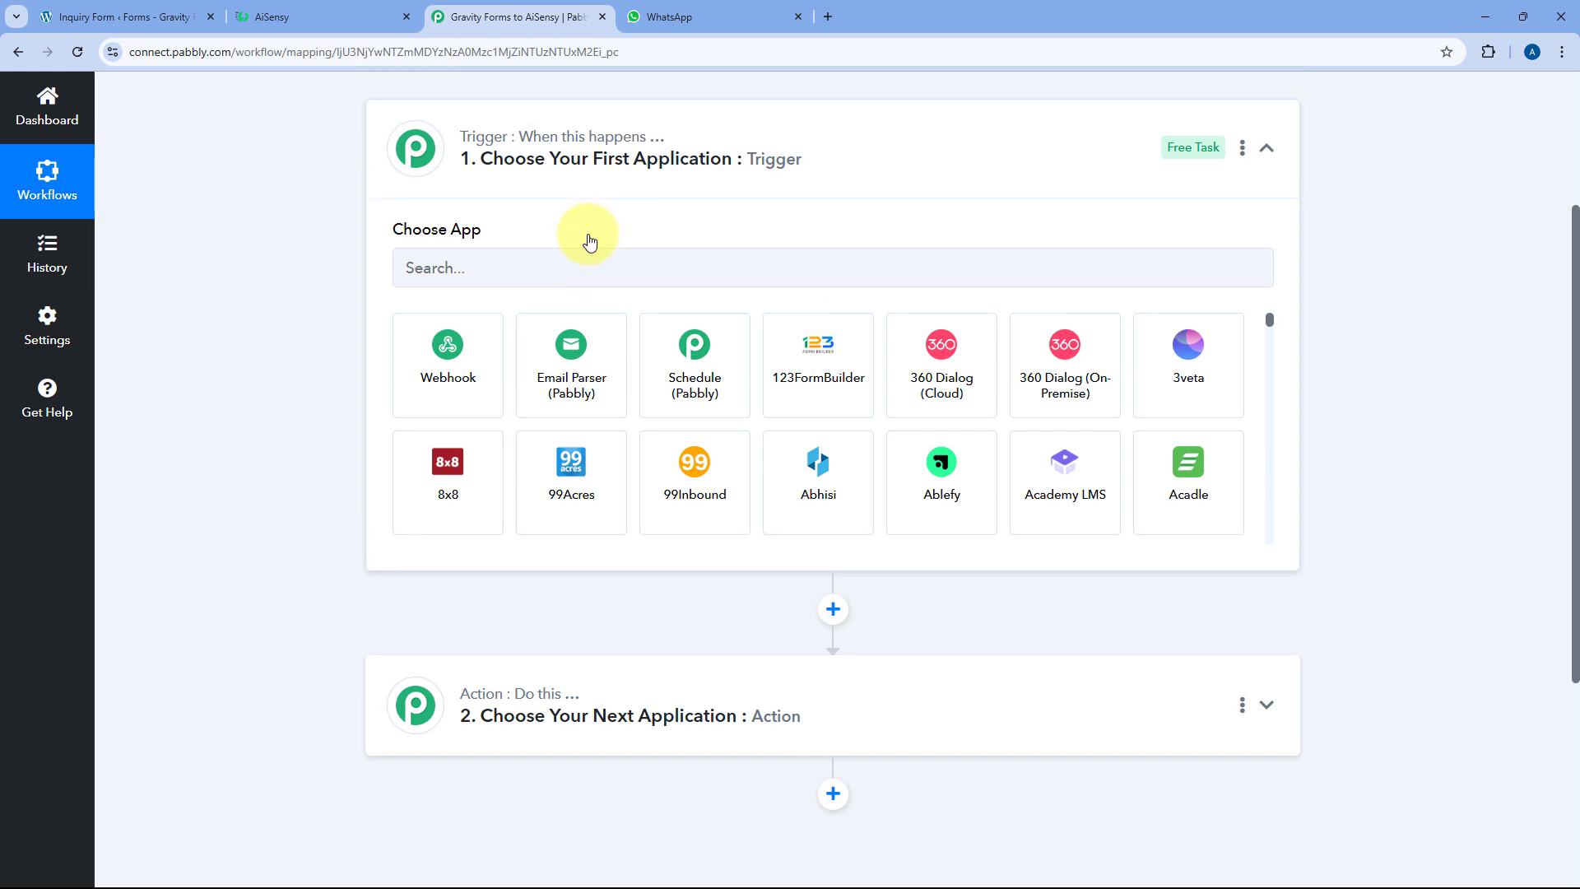
click(127, 17)
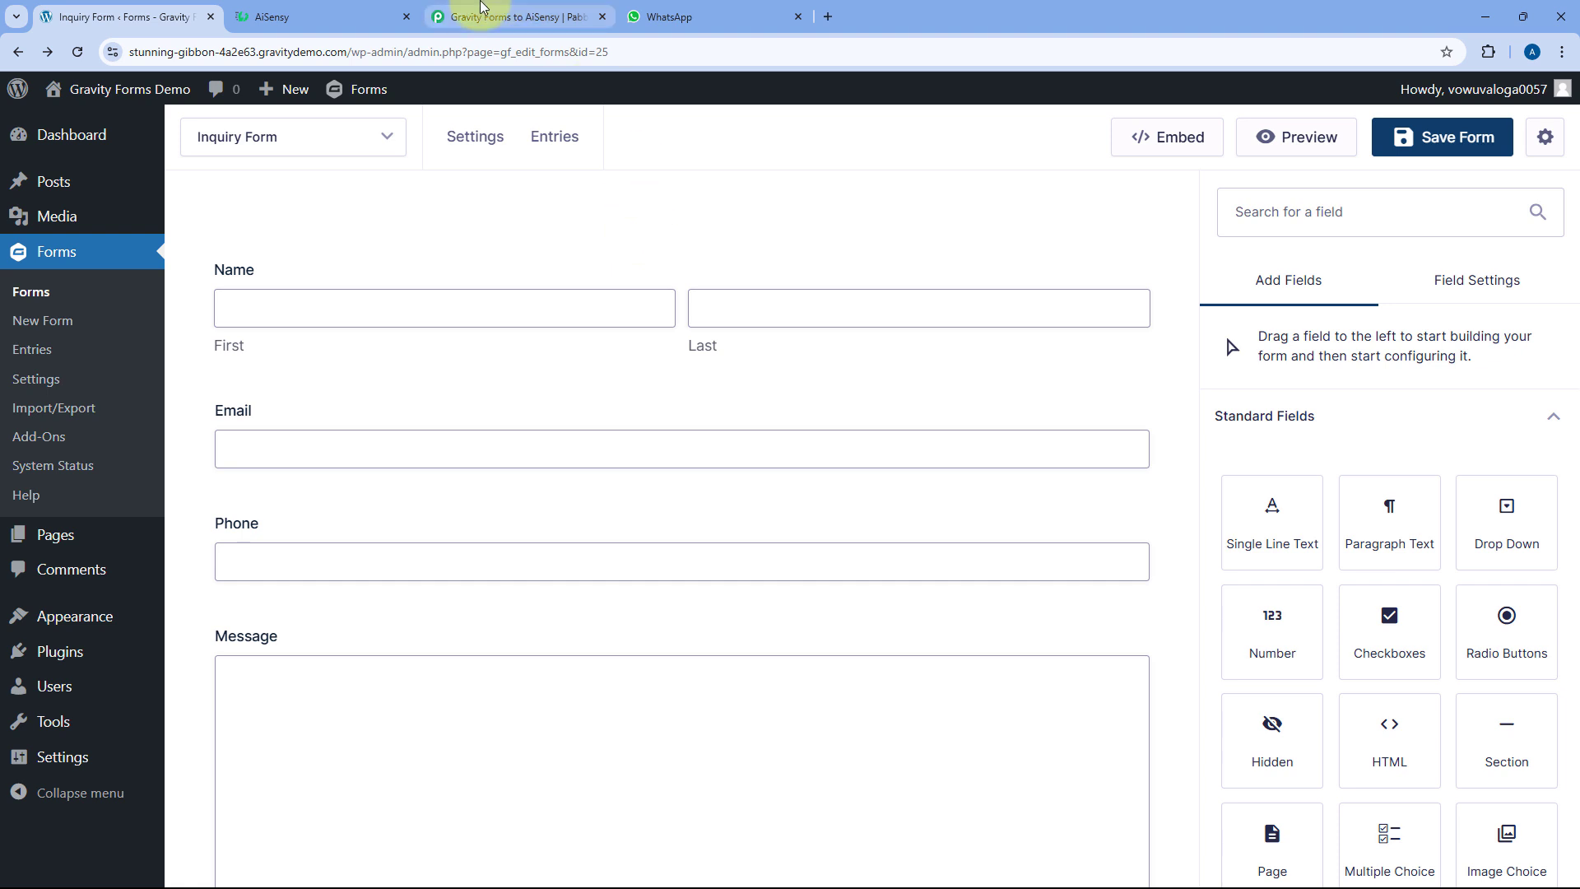
click(516, 16)
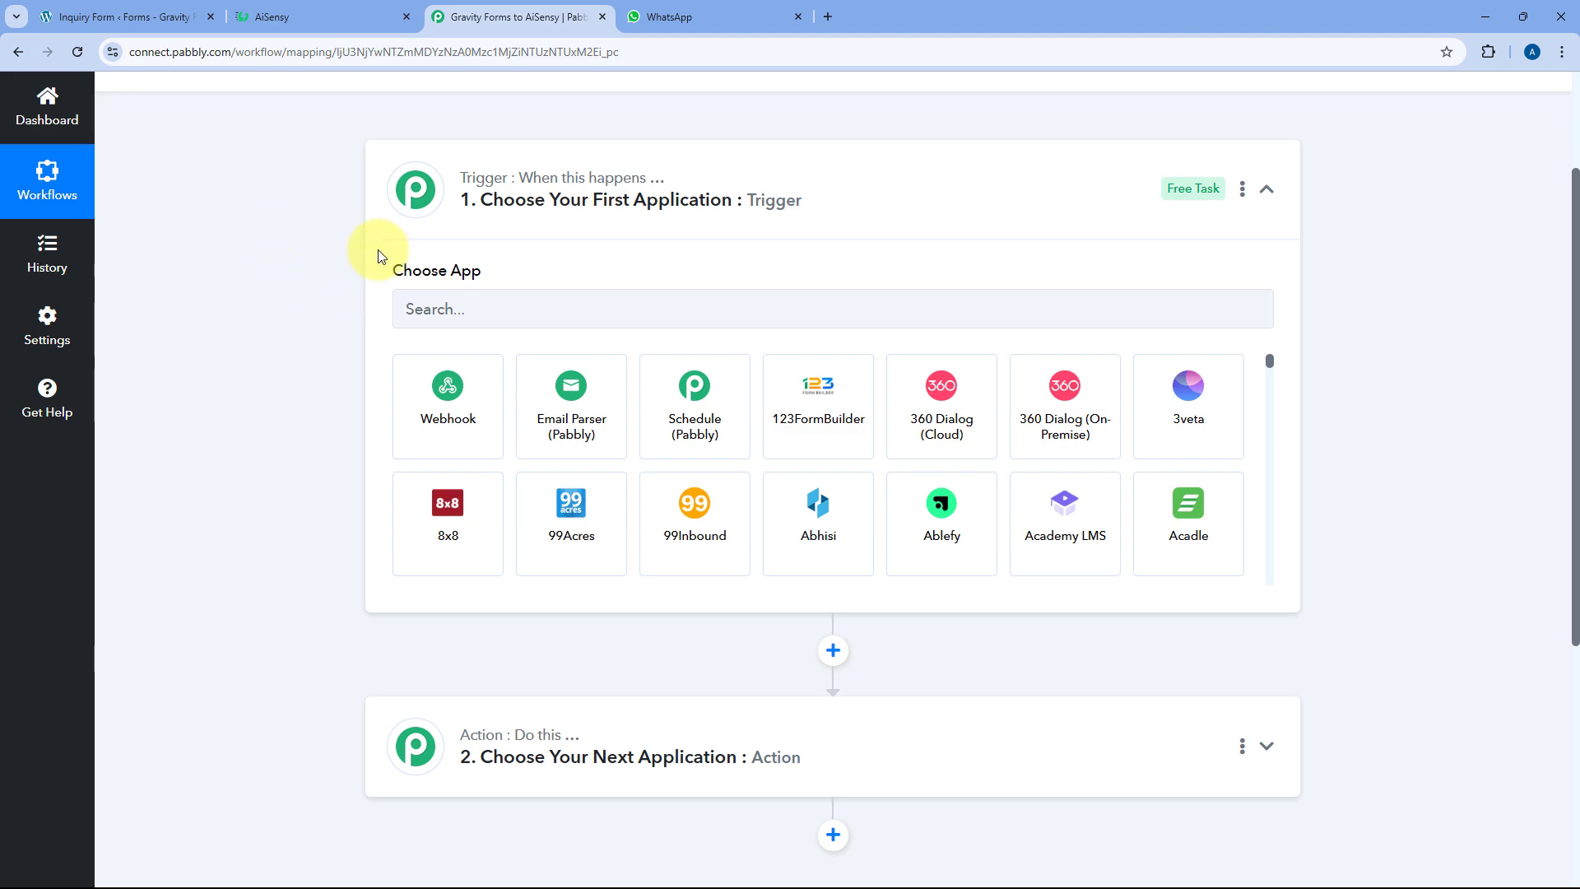
scroll(316, 284, down, 1)
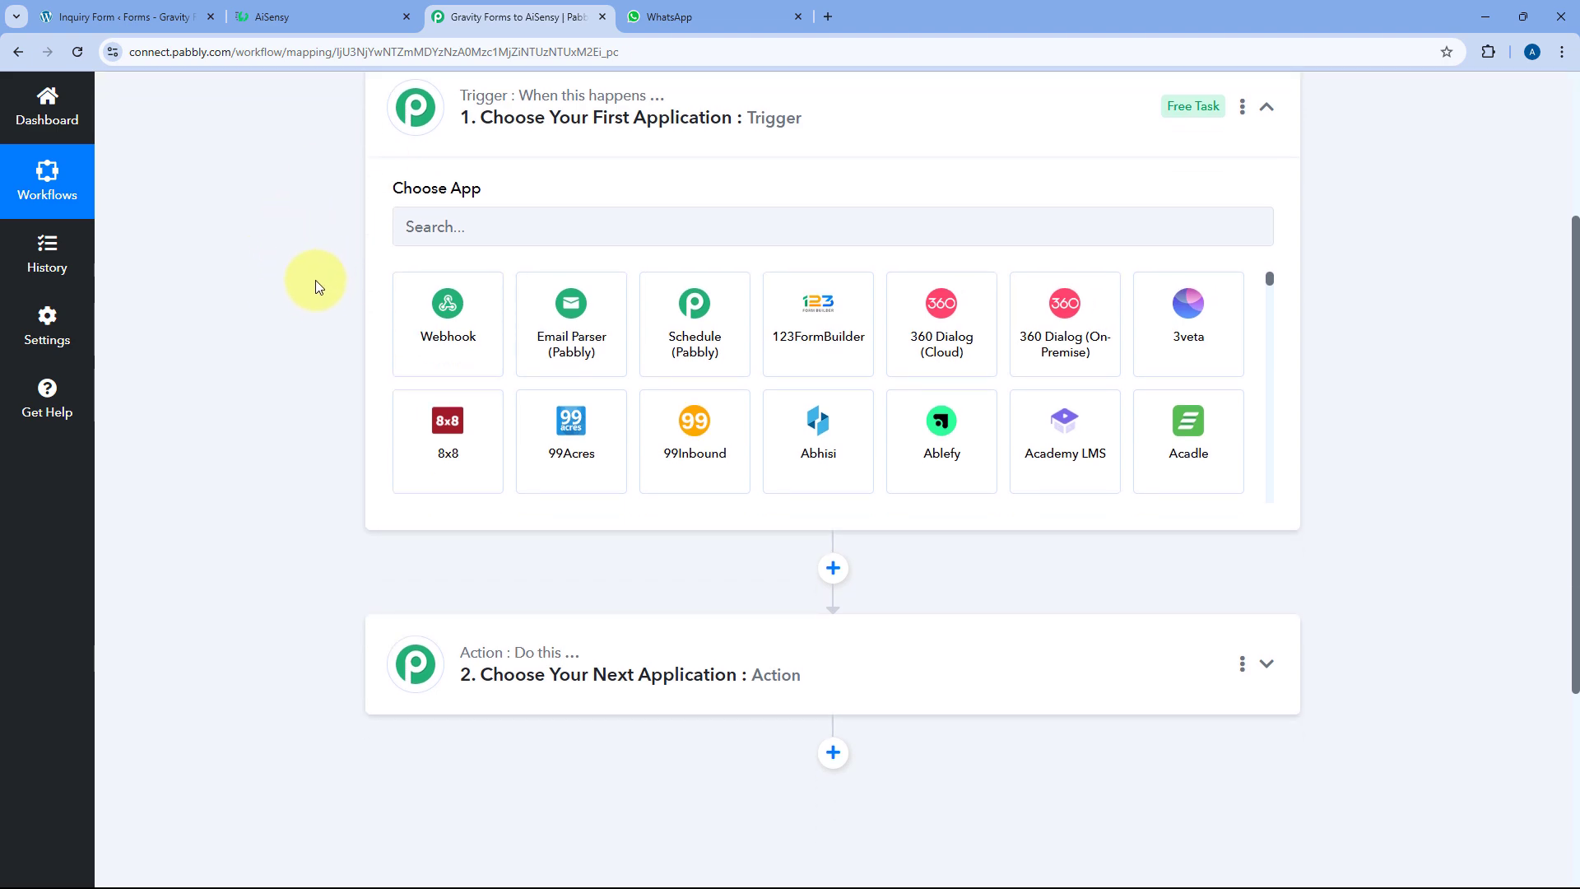
click(334, 6)
click(511, 23)
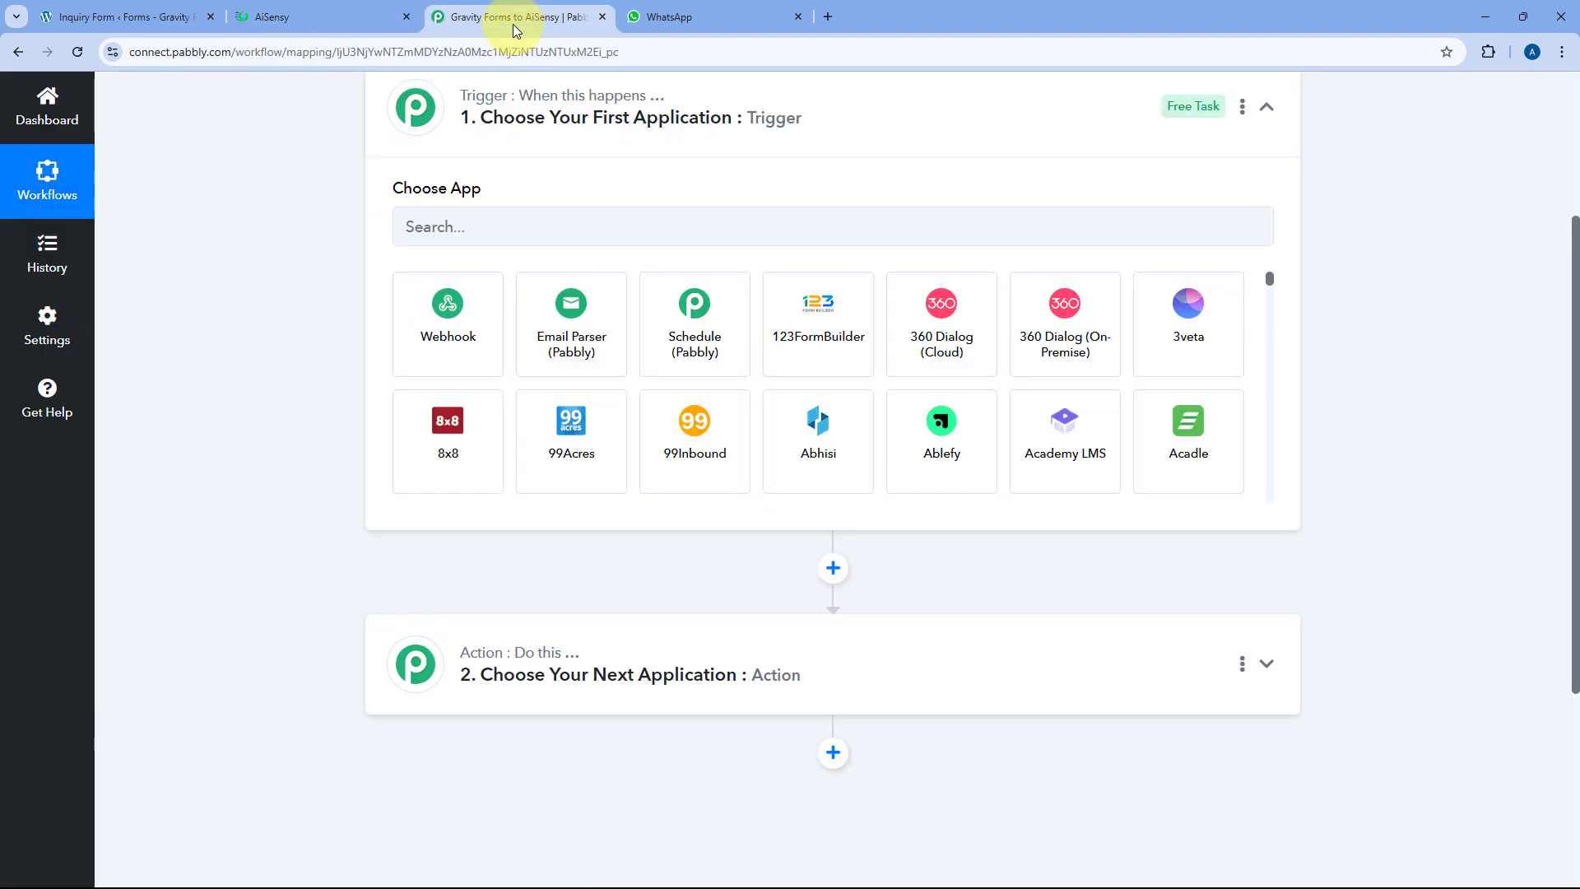
click(127, 17)
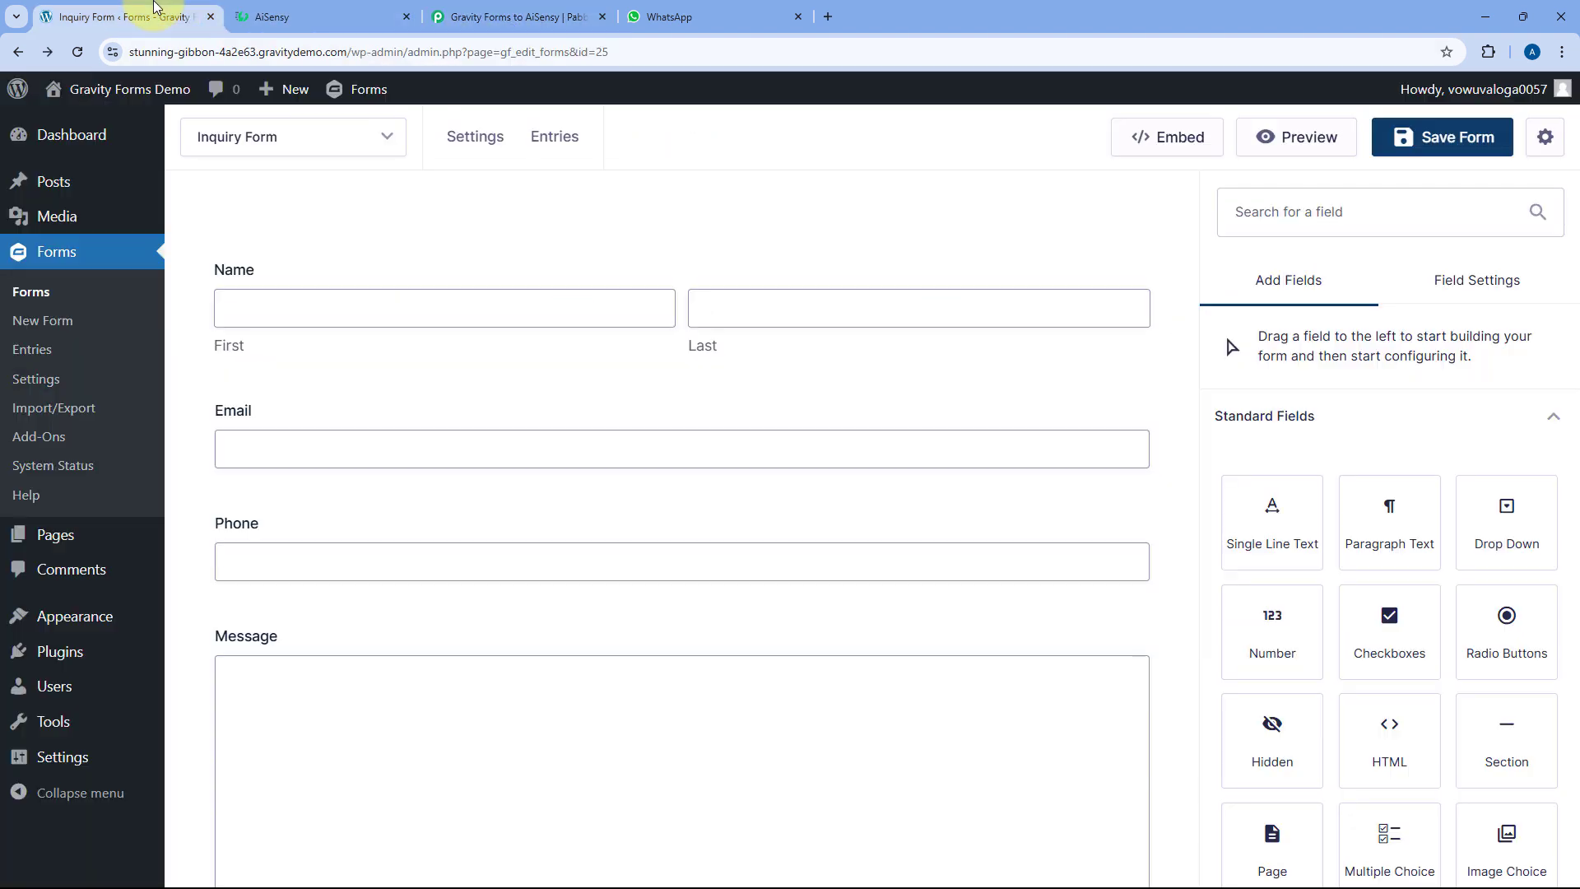
click(461, 17)
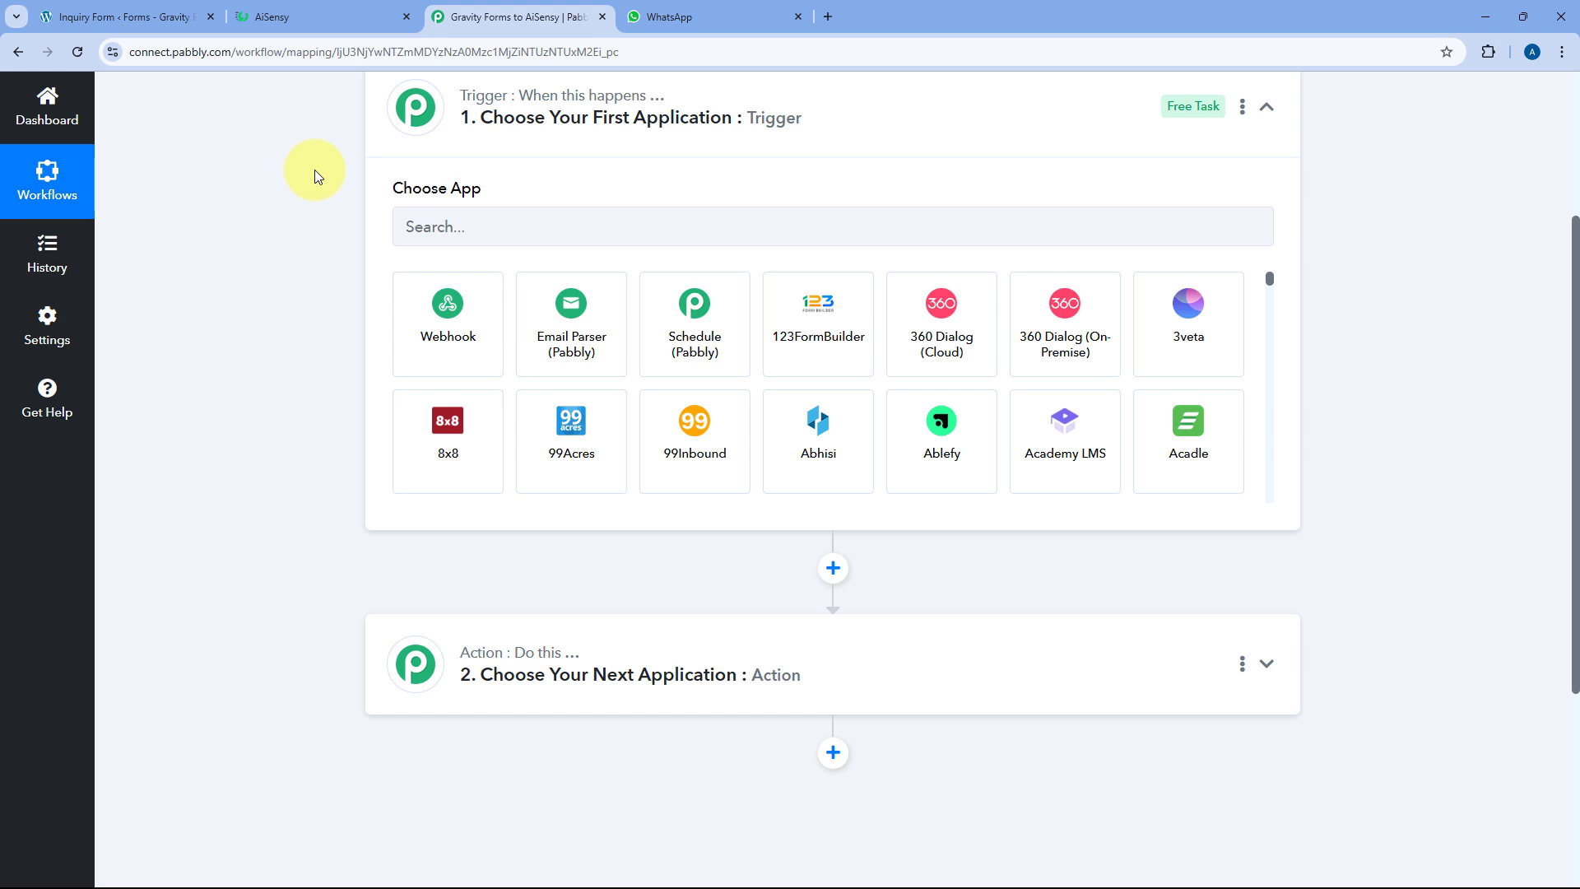
scroll(335, 248, up, 3)
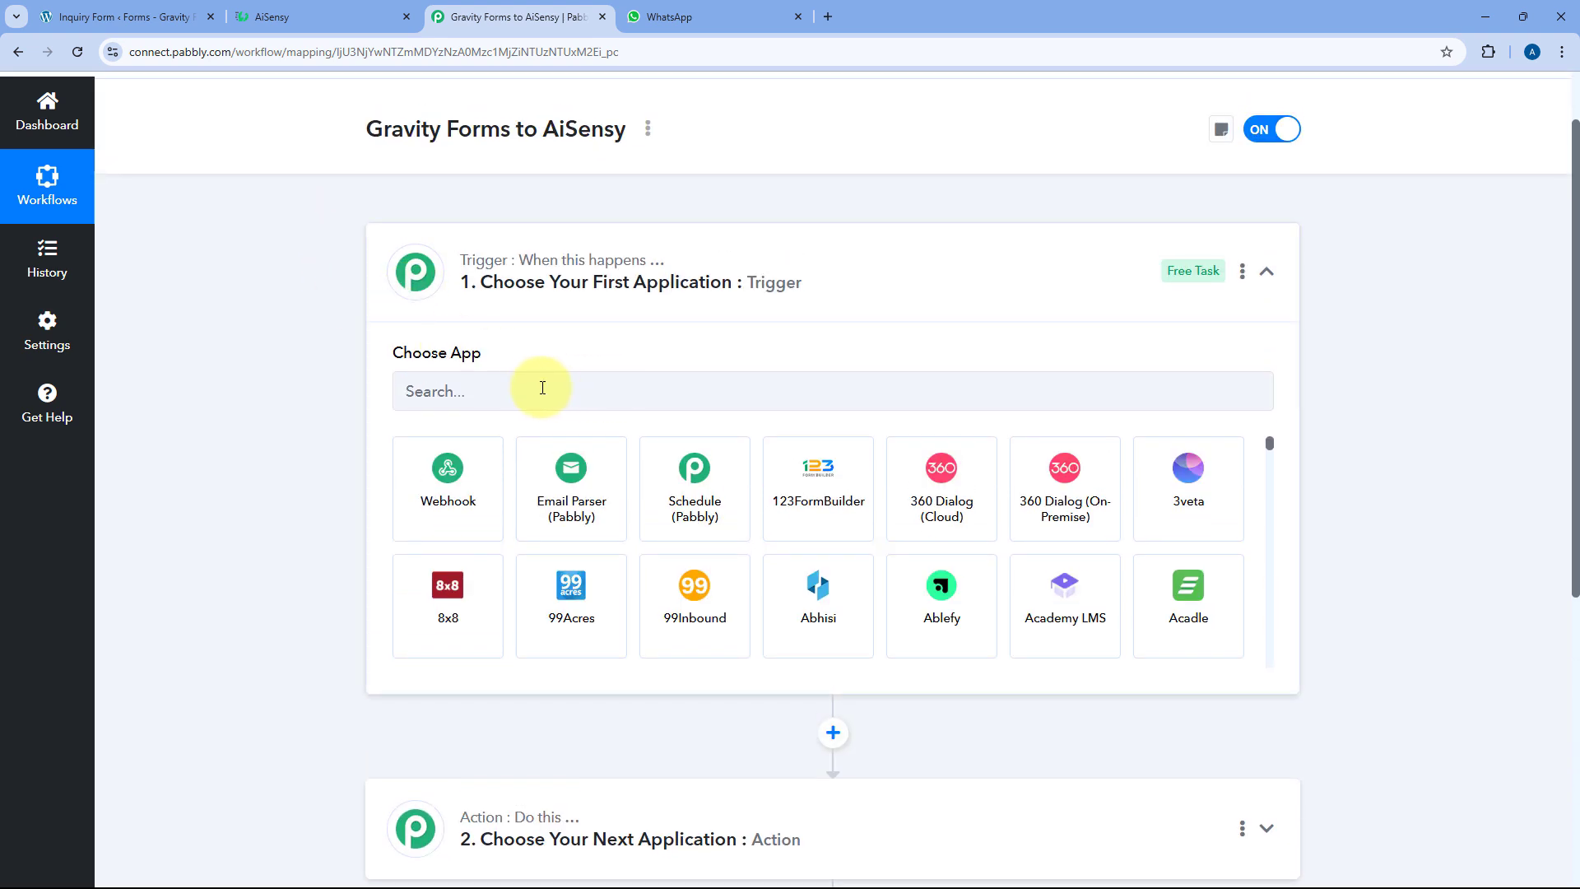
scroll(543, 388, down, 1)
Set the trigger to Gravity Forms with the New Response event
click(457, 307)
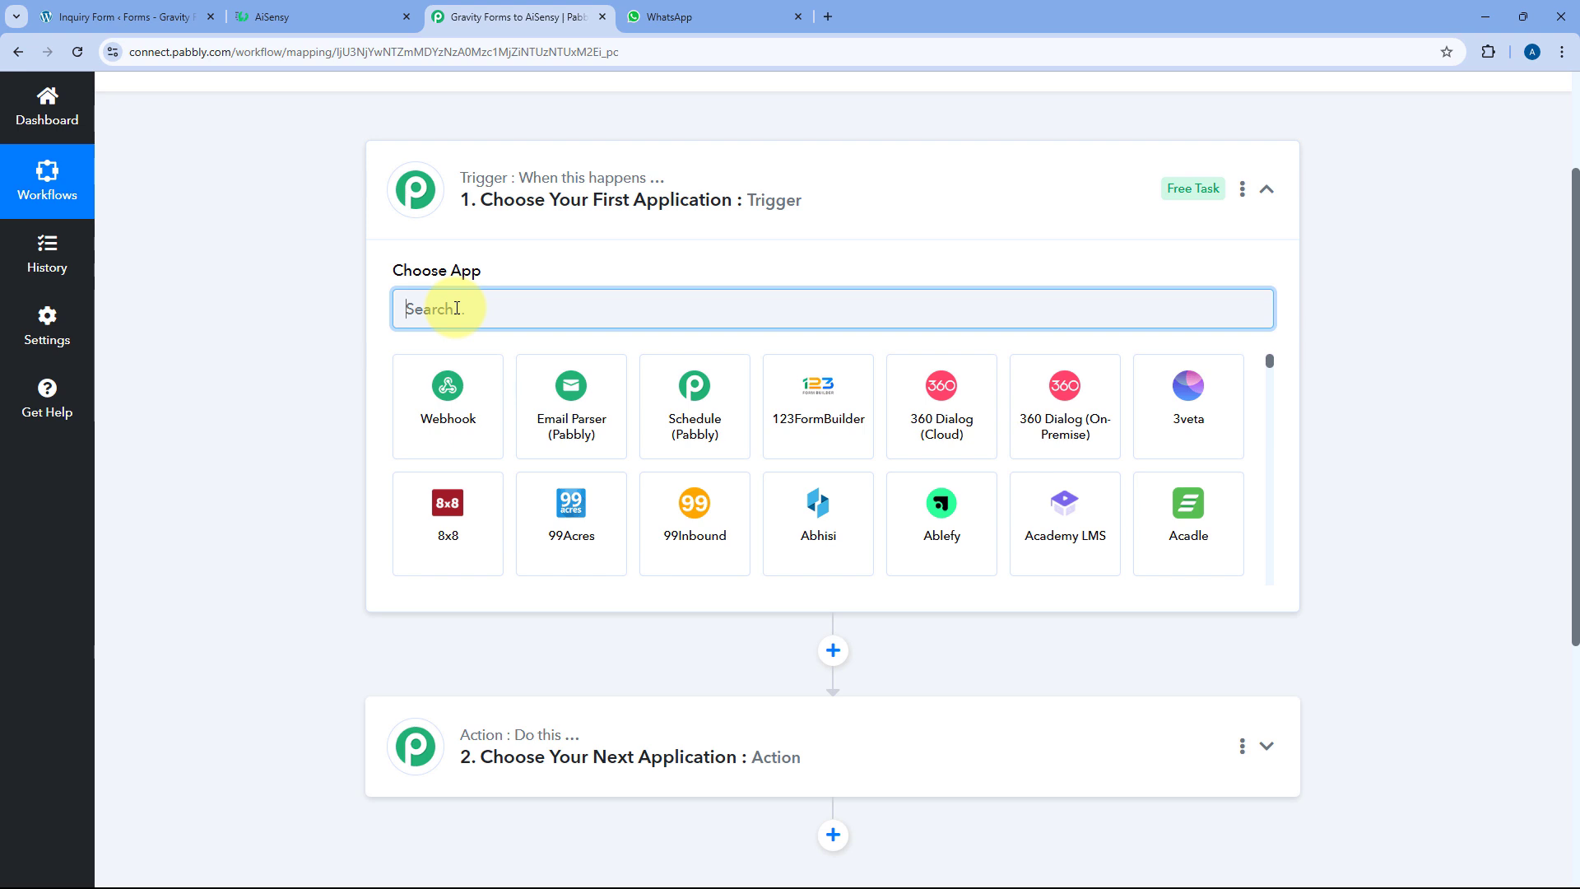
text(Gravi)
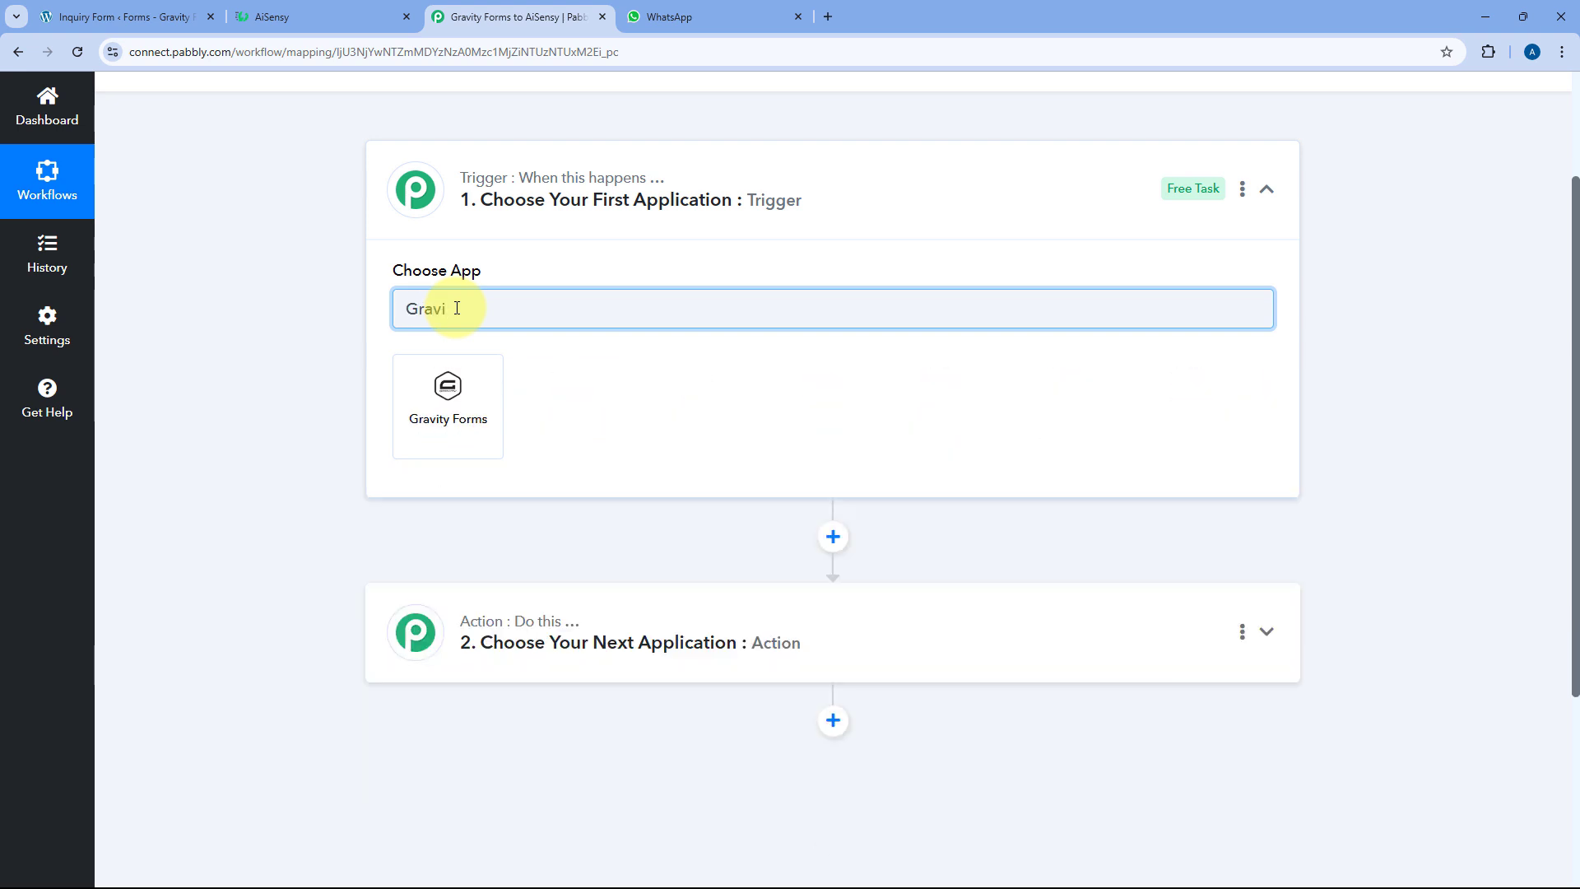
click(436, 400)
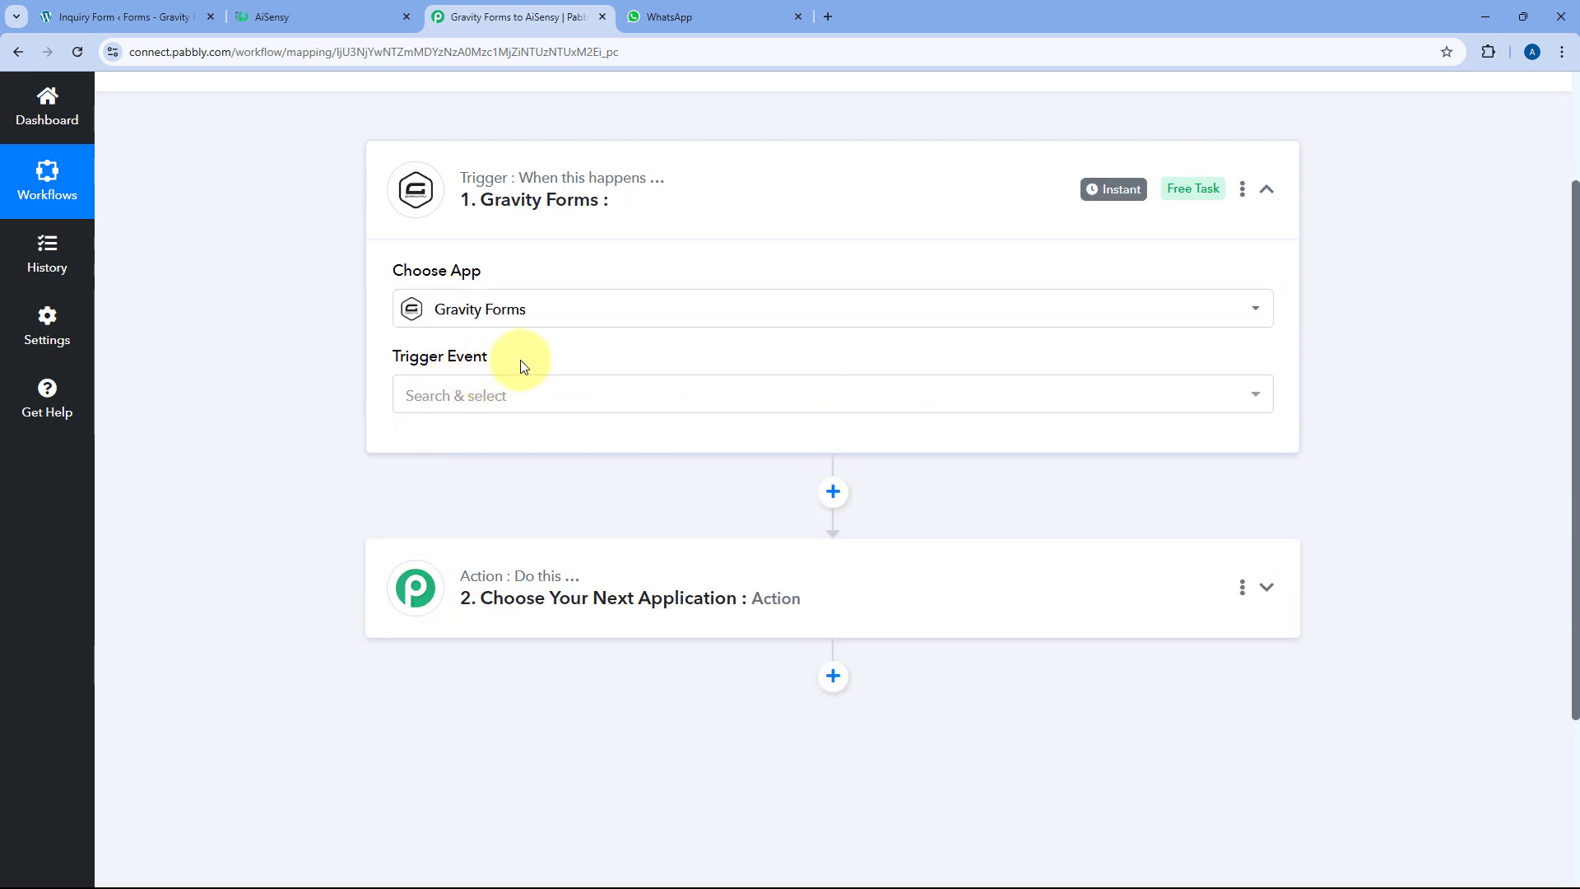
click(496, 387)
scroll(412, 362, down, 2)
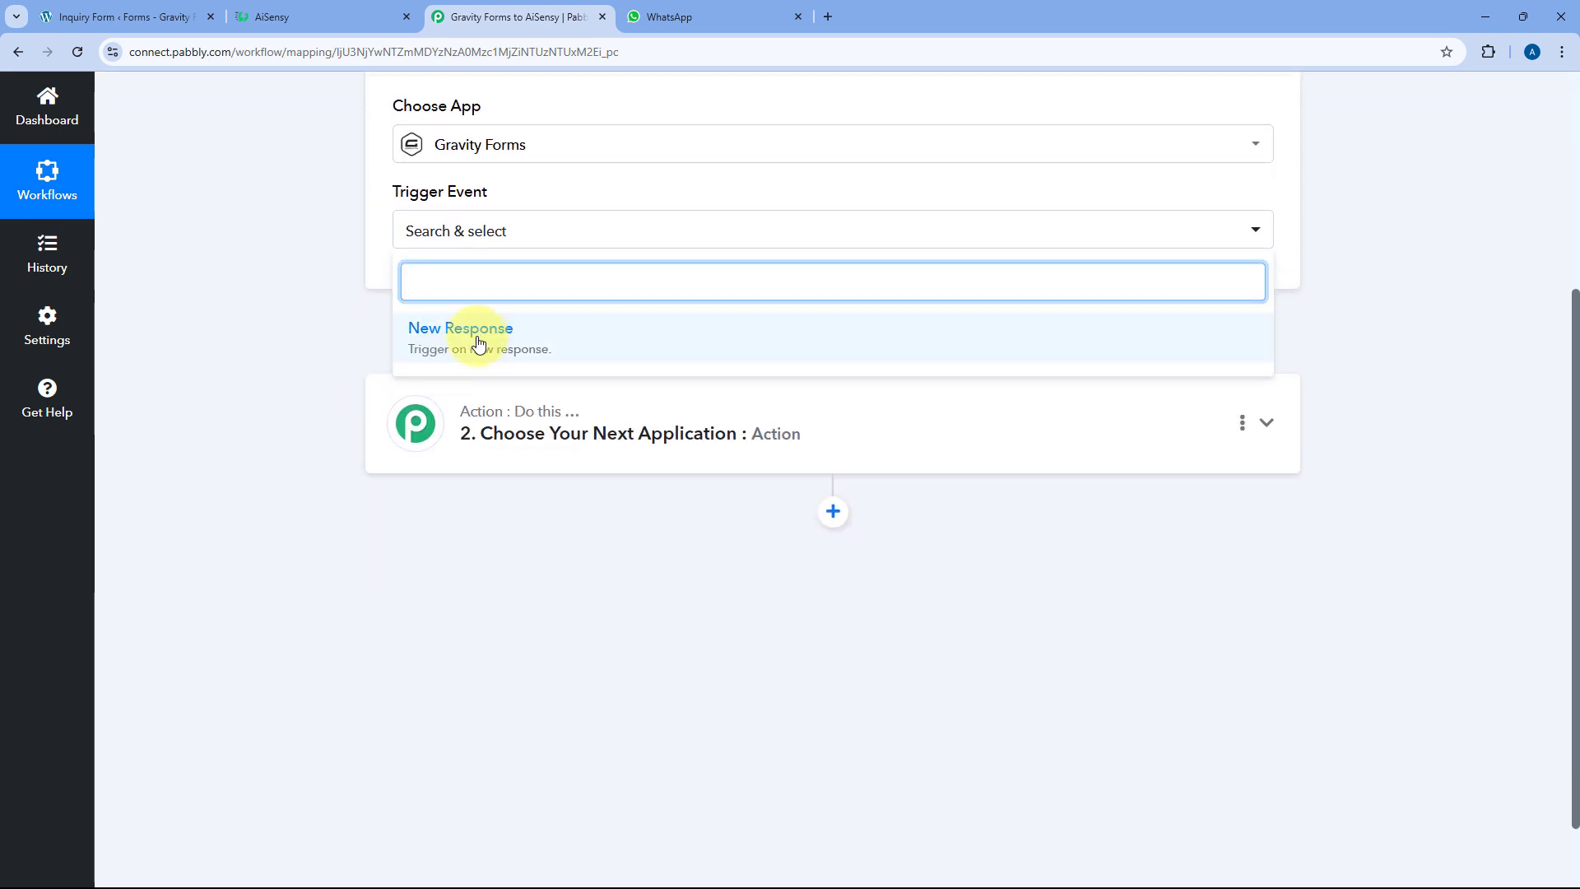
click(480, 341)
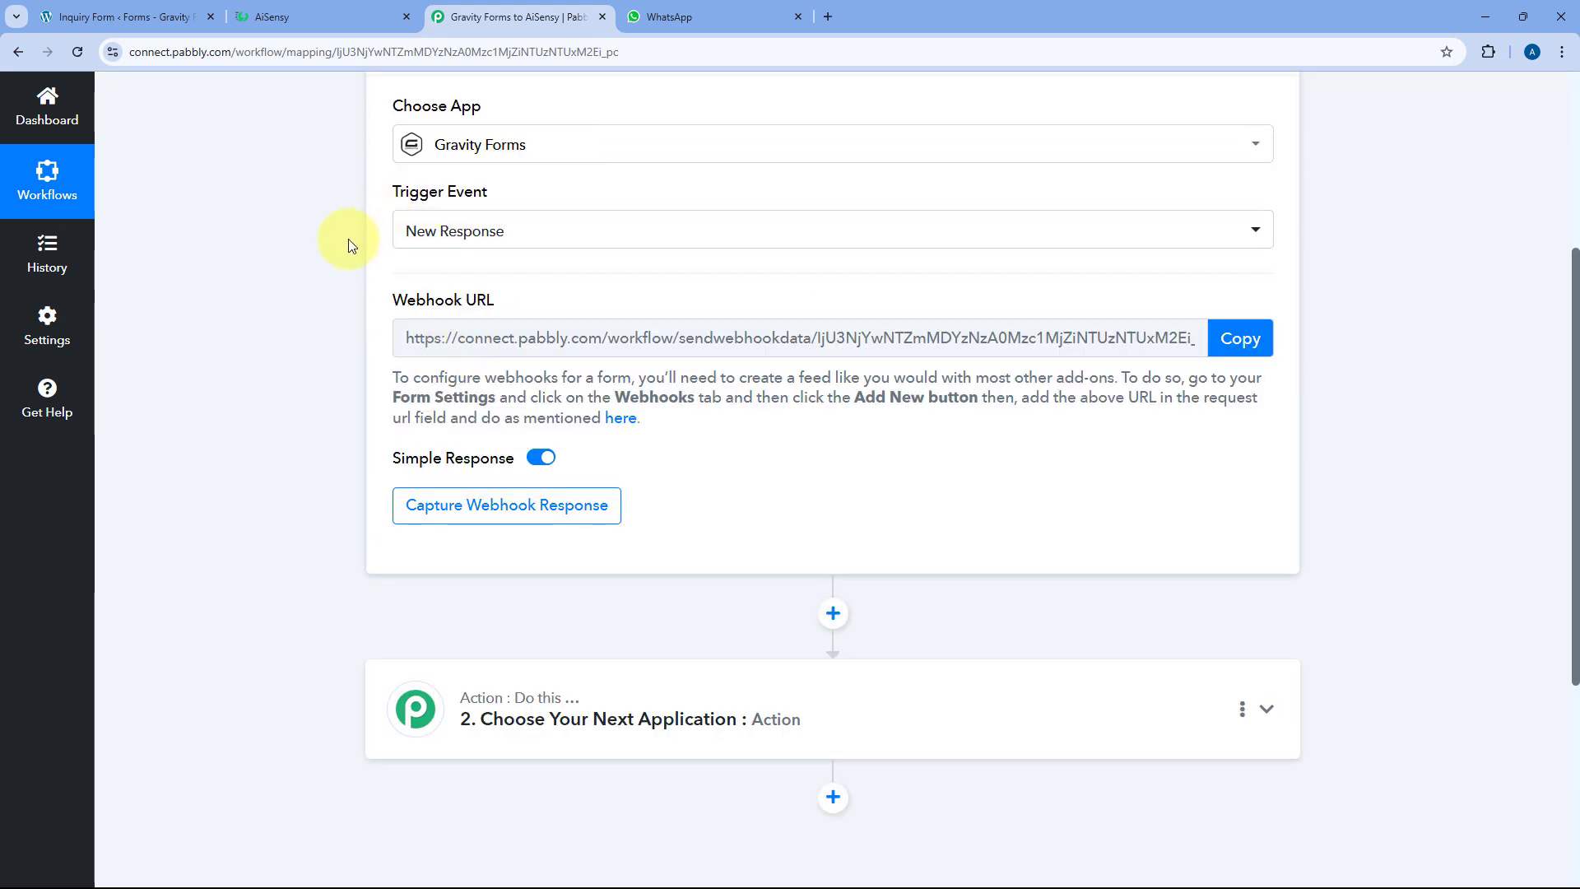
scroll(353, 249, down, 1)
scroll(353, 249, up, 2)
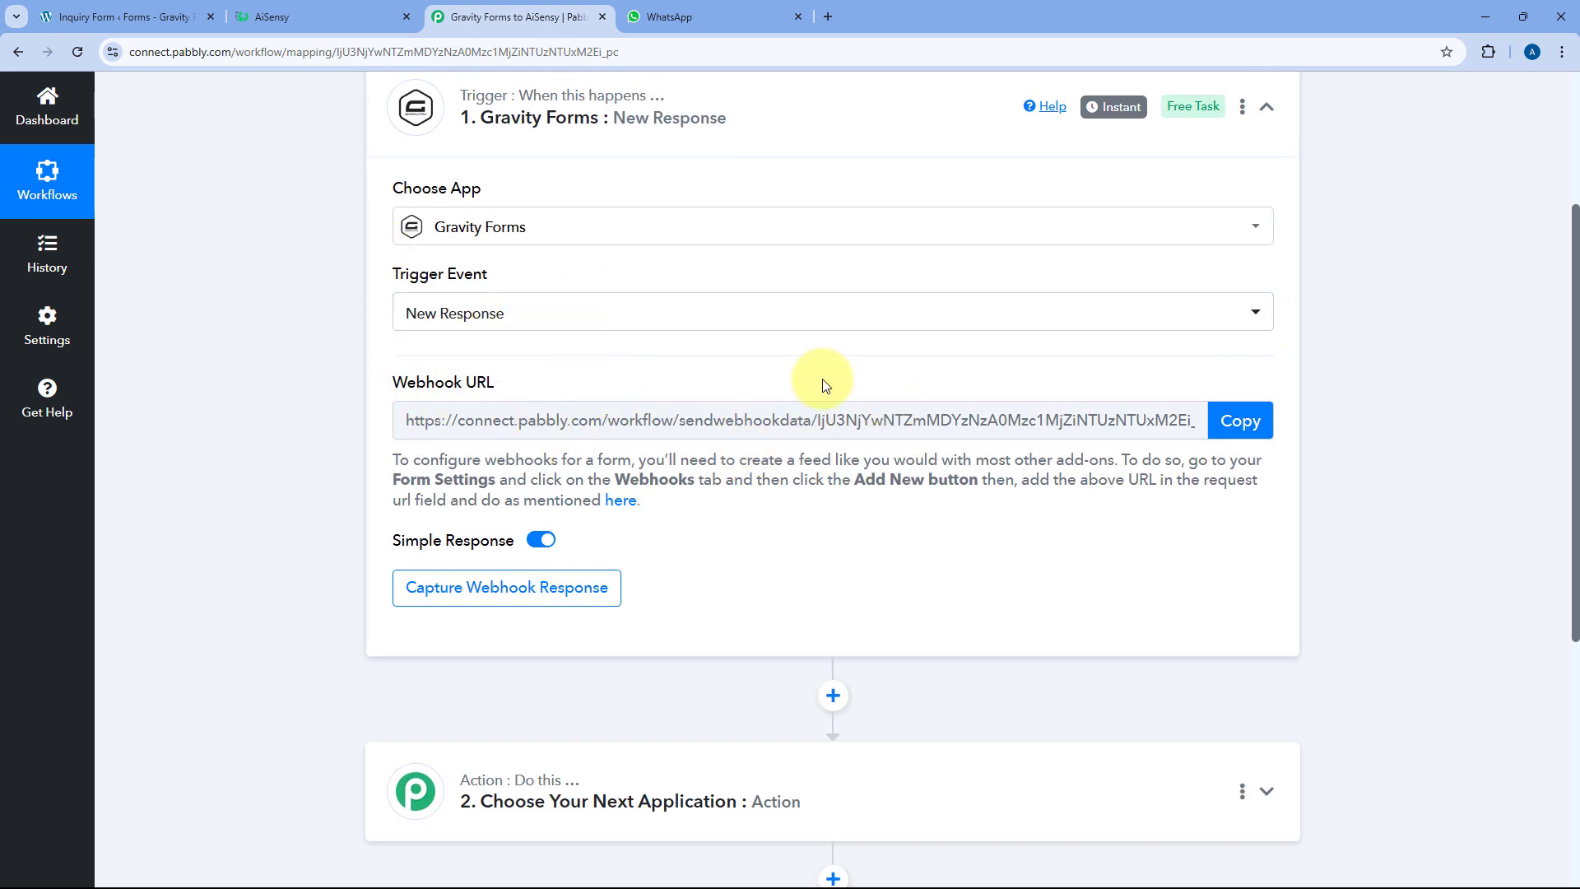
Copy the trigger's webhook URL and go to the Inquiry Form editor
click(107, 17)
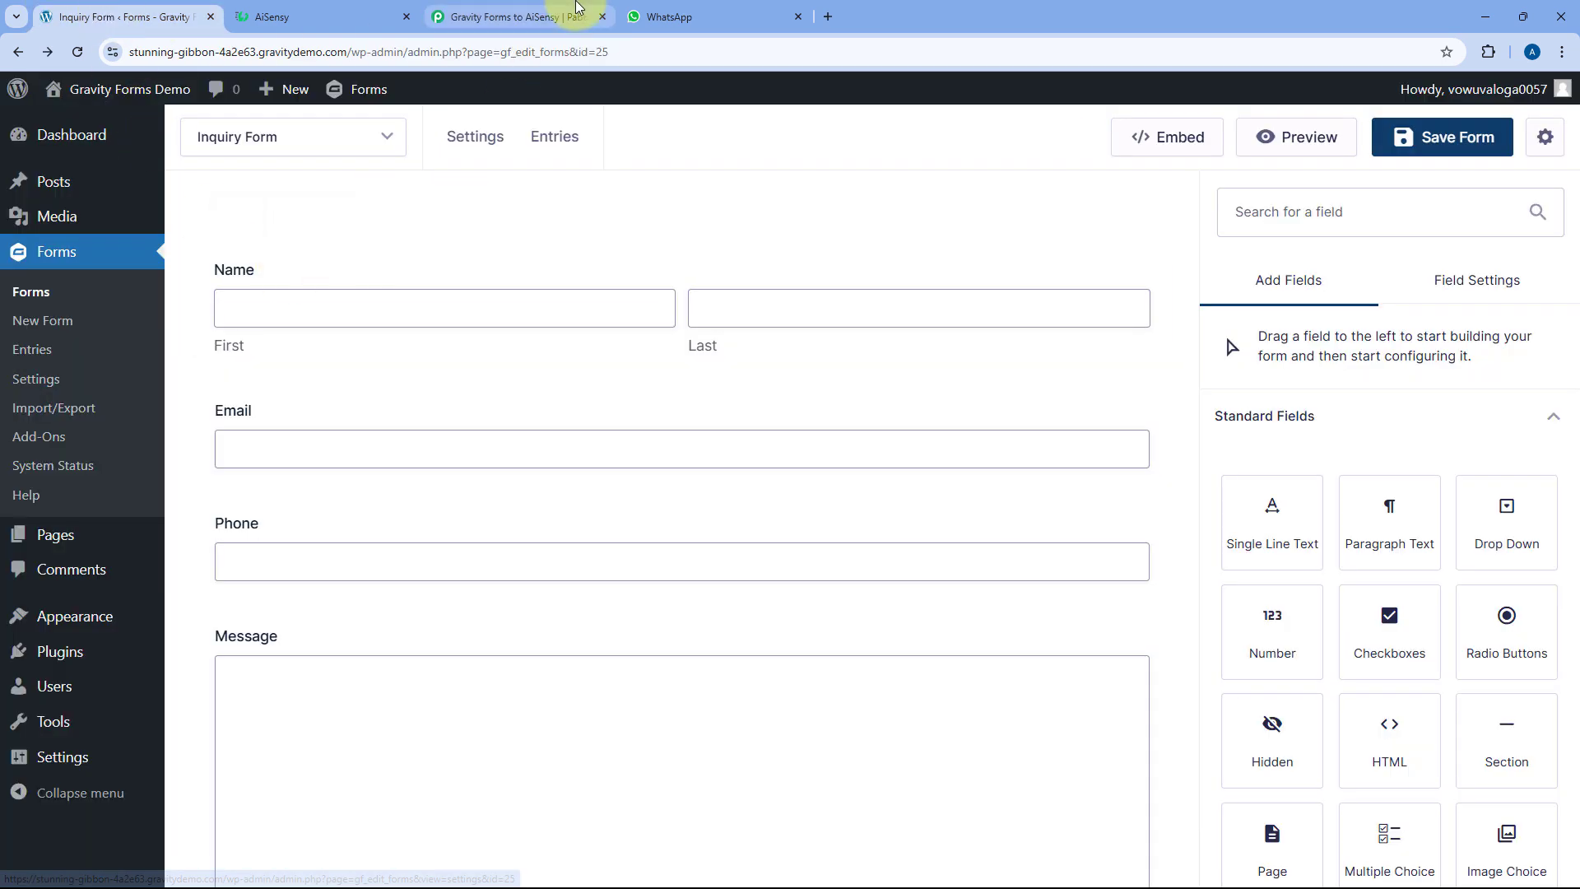
click(527, 19)
click(1218, 418)
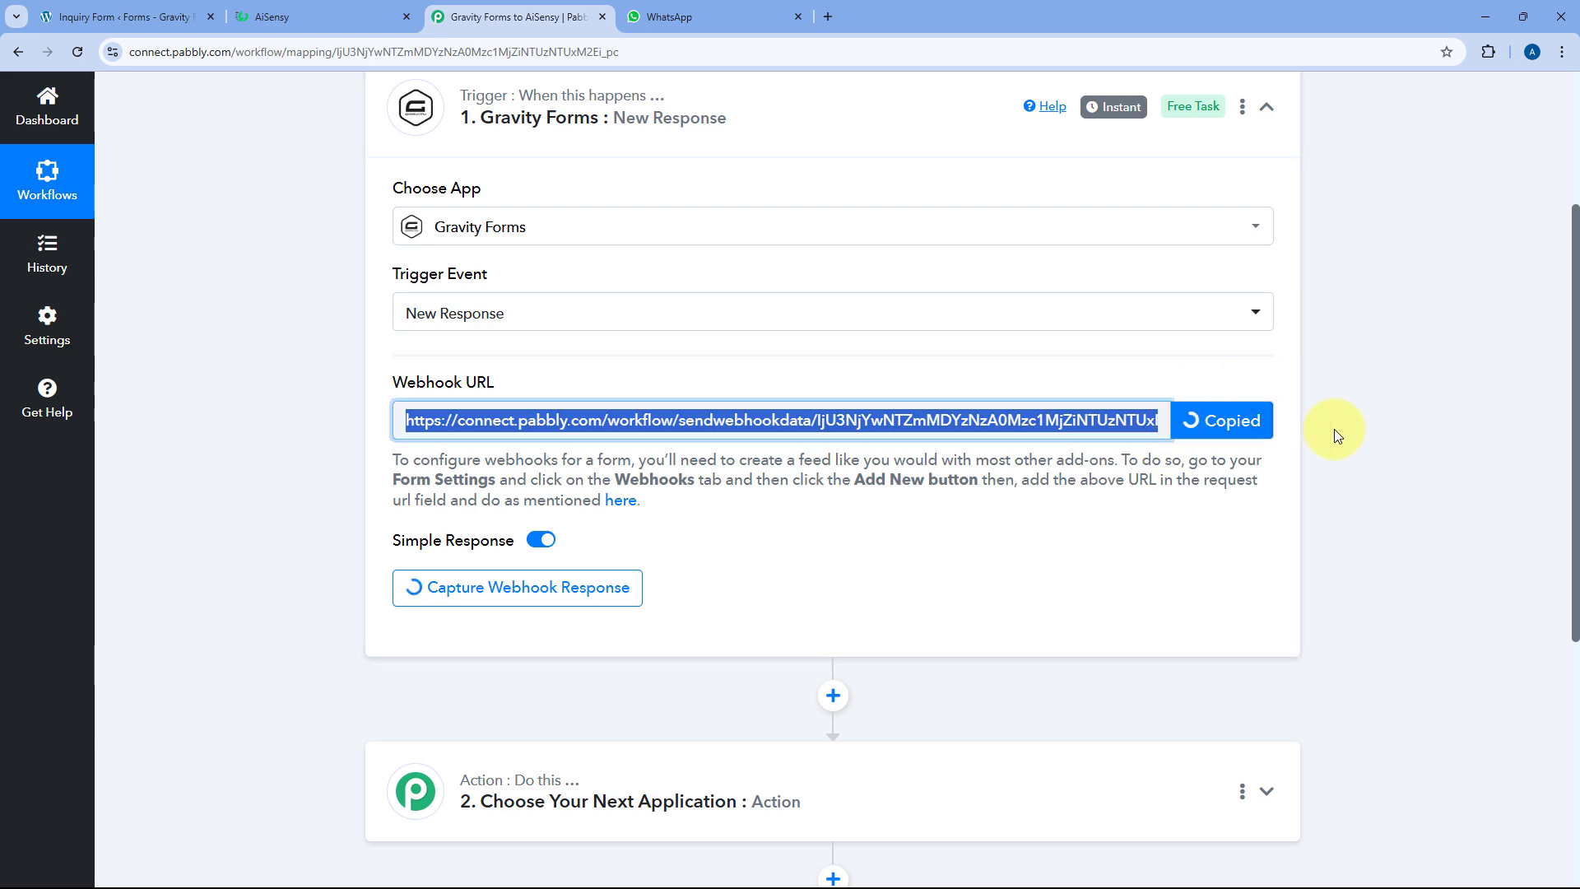
drag(646, 500, 370, 469)
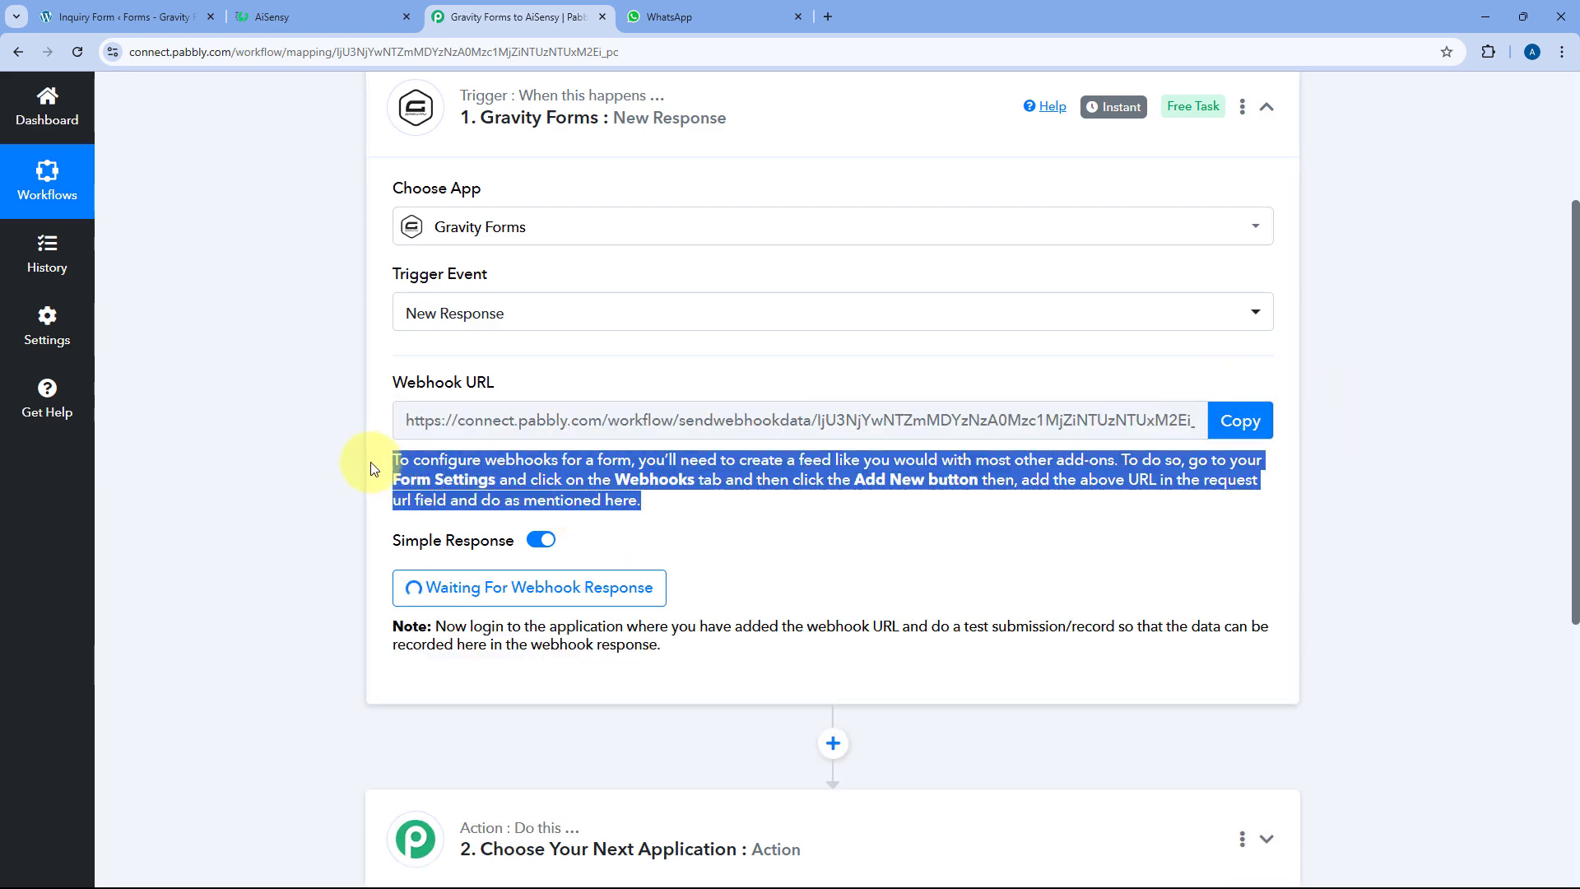
click(380, 458)
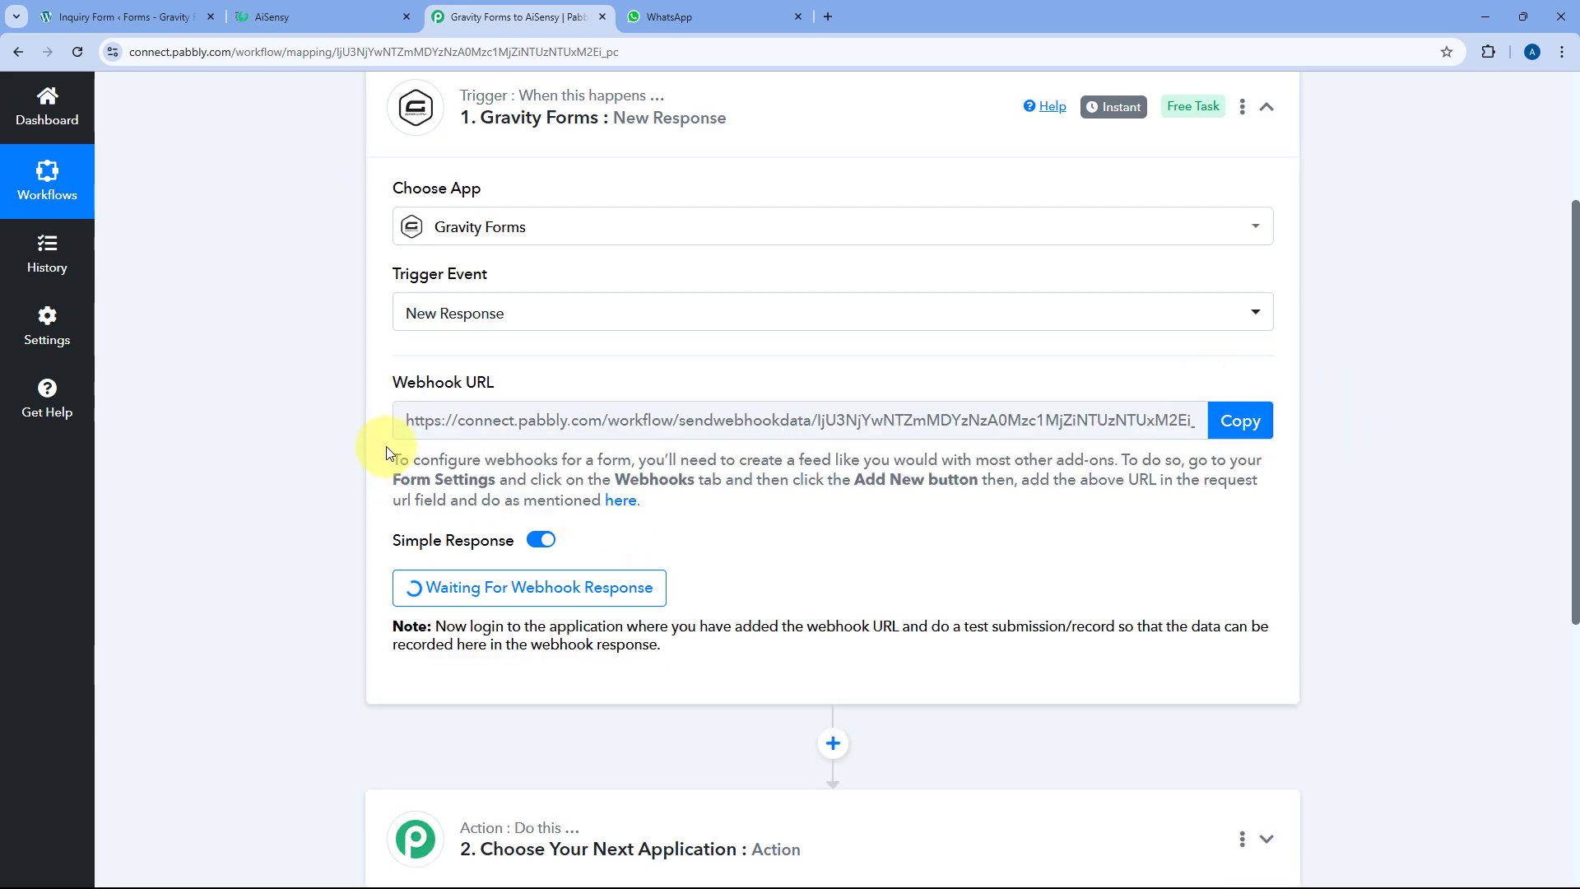
click(175, 7)
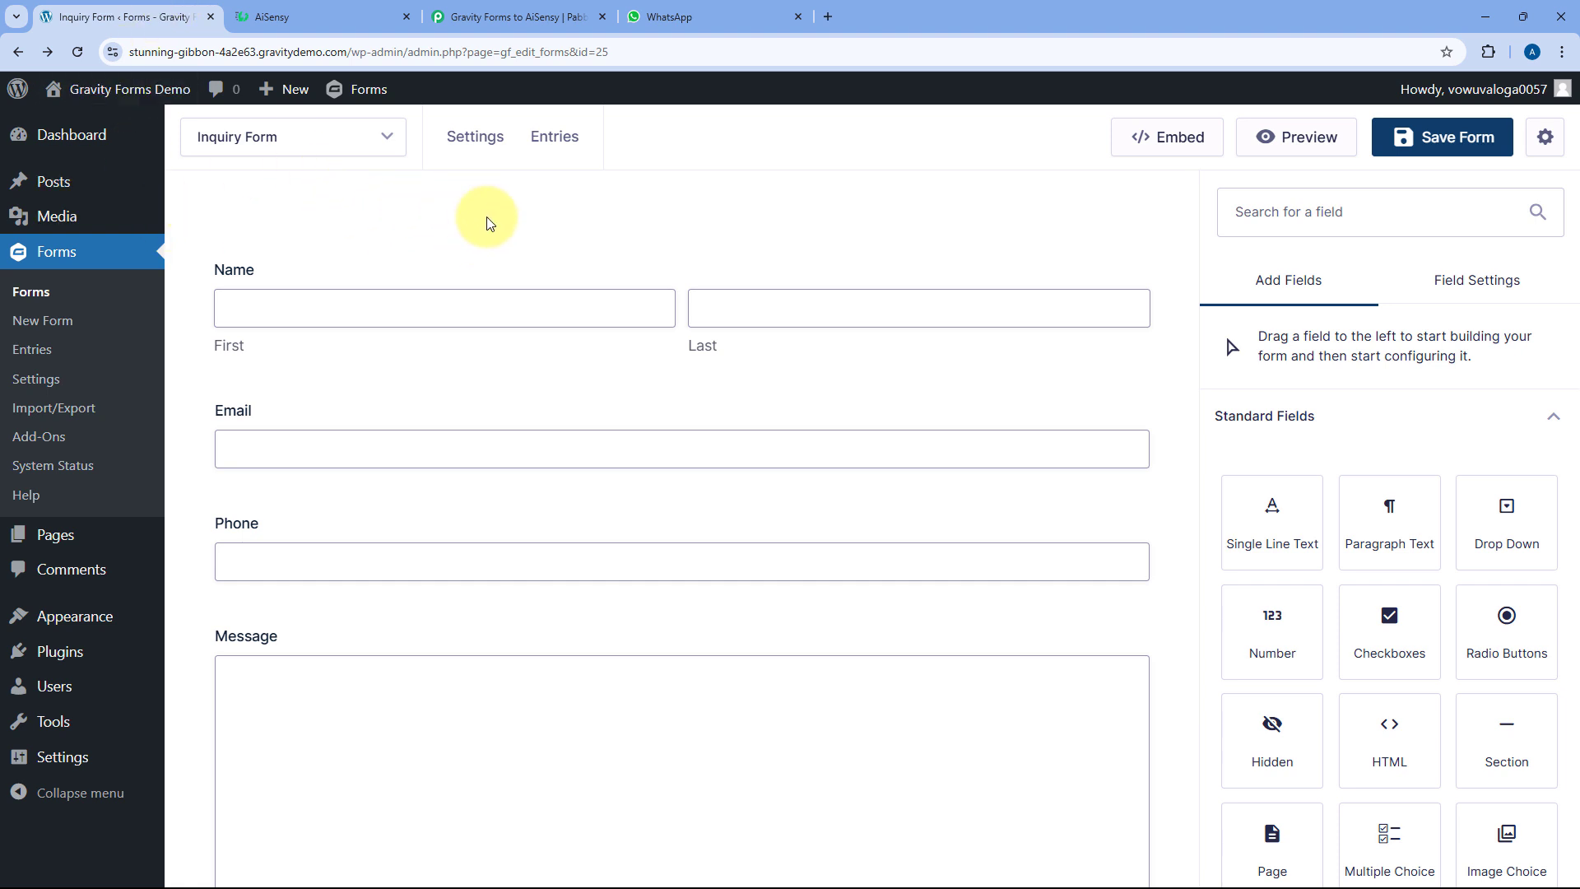
In the Inquiry Form's Webhooks settings, add a new feed named Pabbly Connect
mouse_move(475, 140)
scroll(527, 354, down, 3)
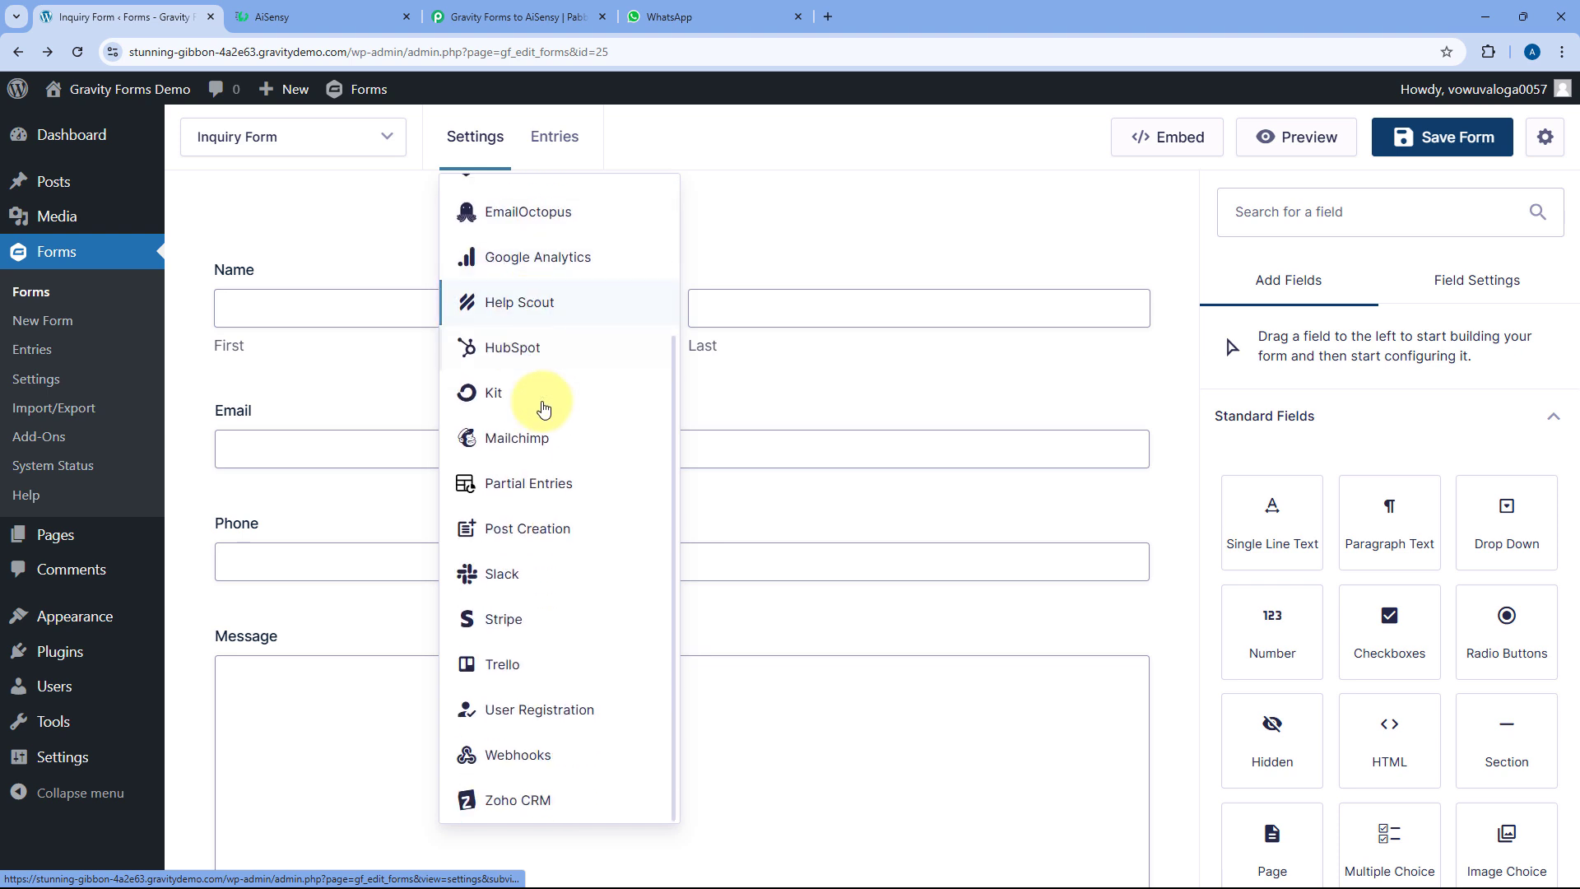
click(519, 752)
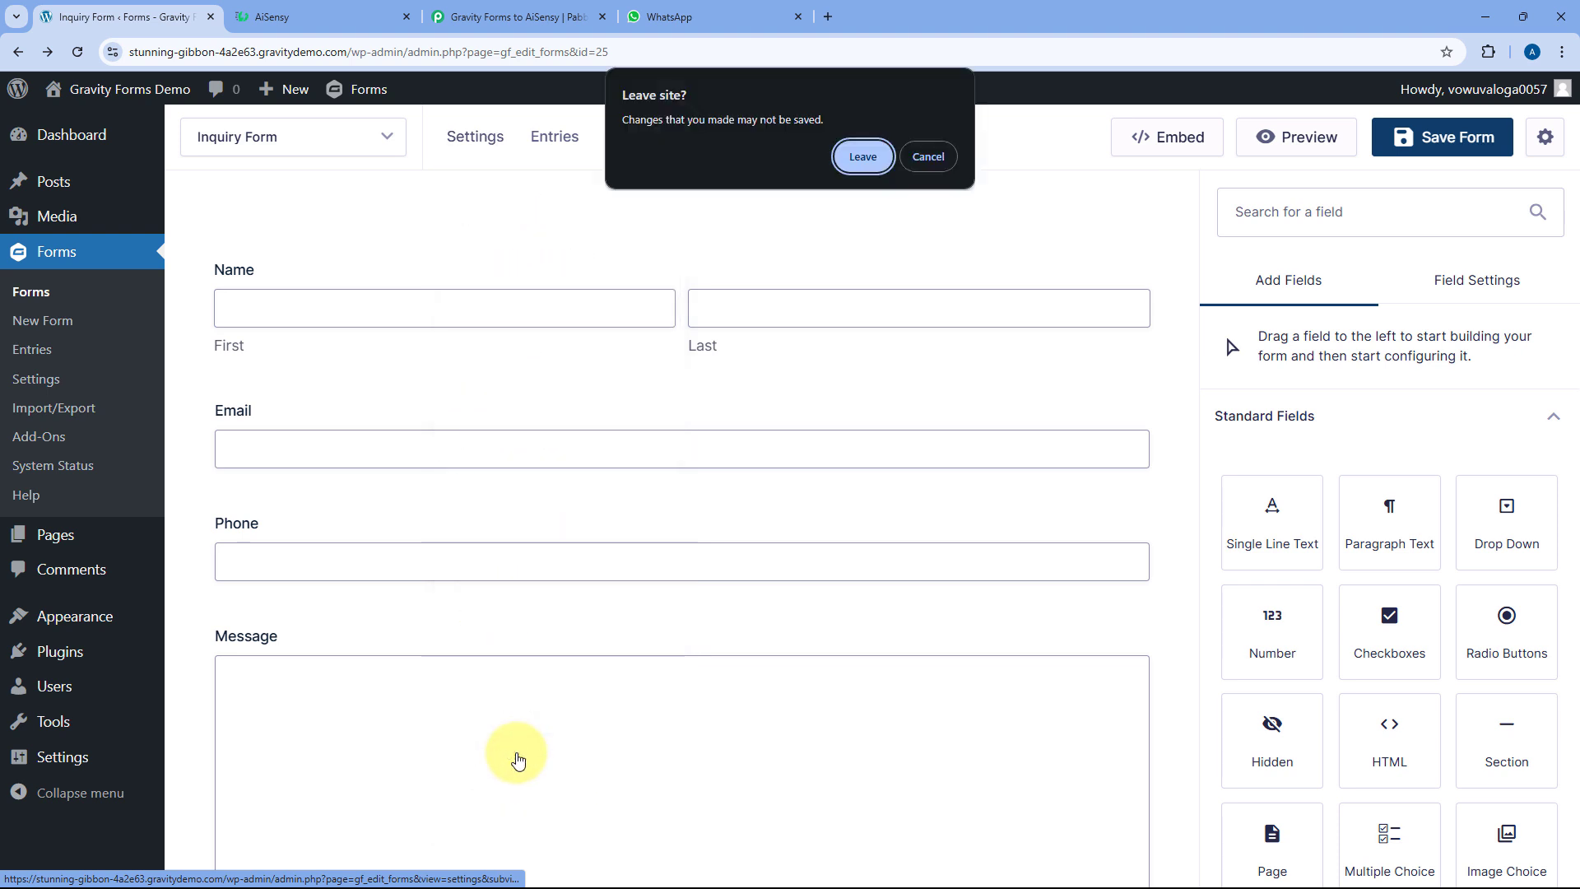
click(855, 157)
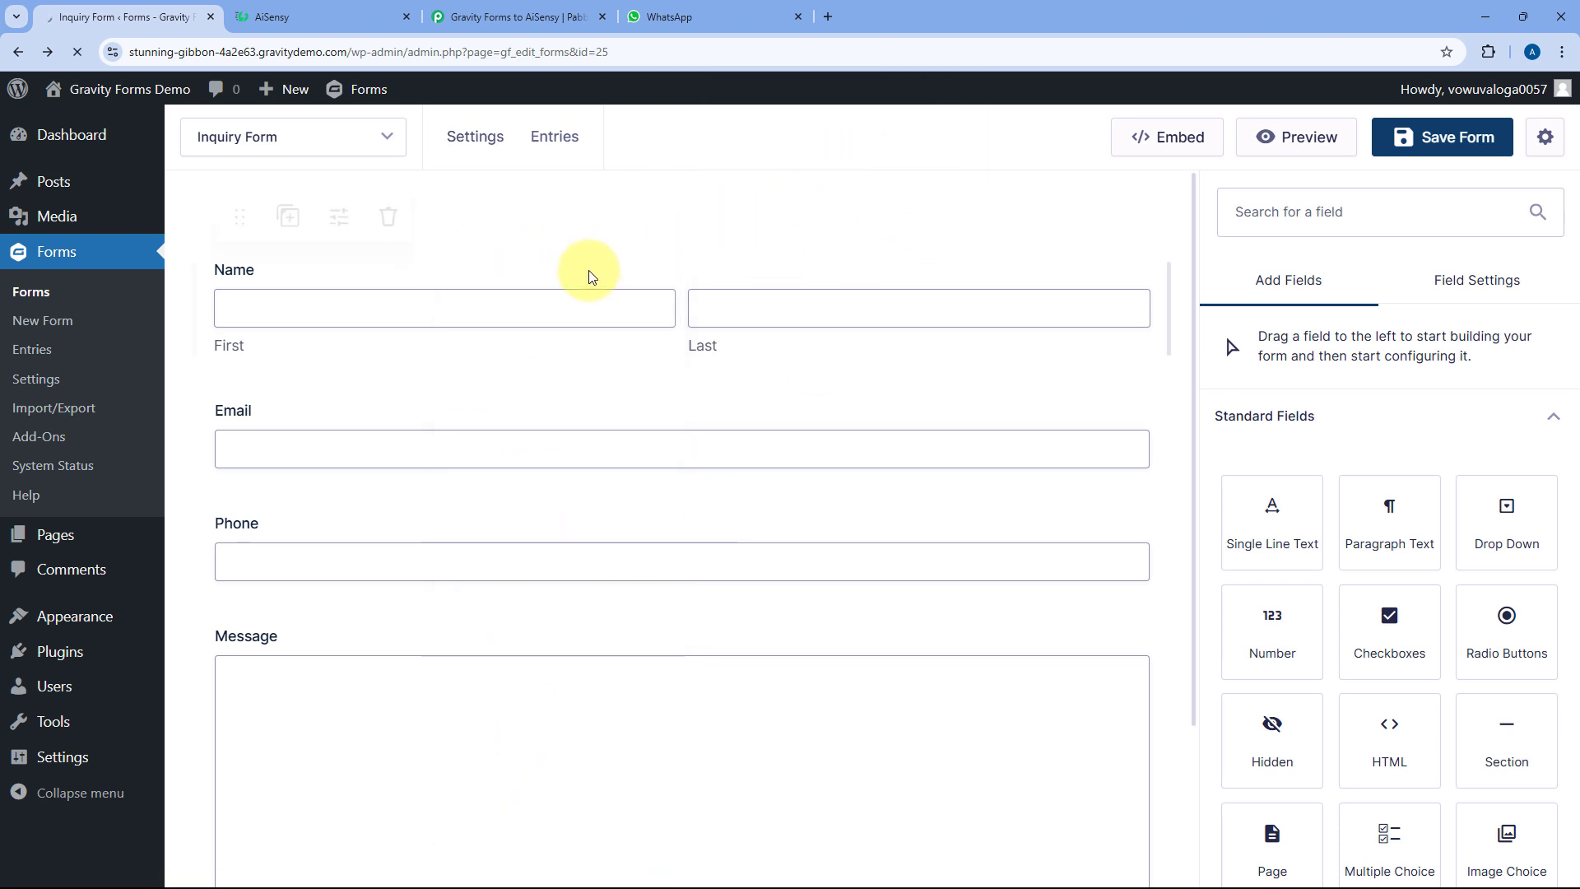
mouse_move(643, 268)
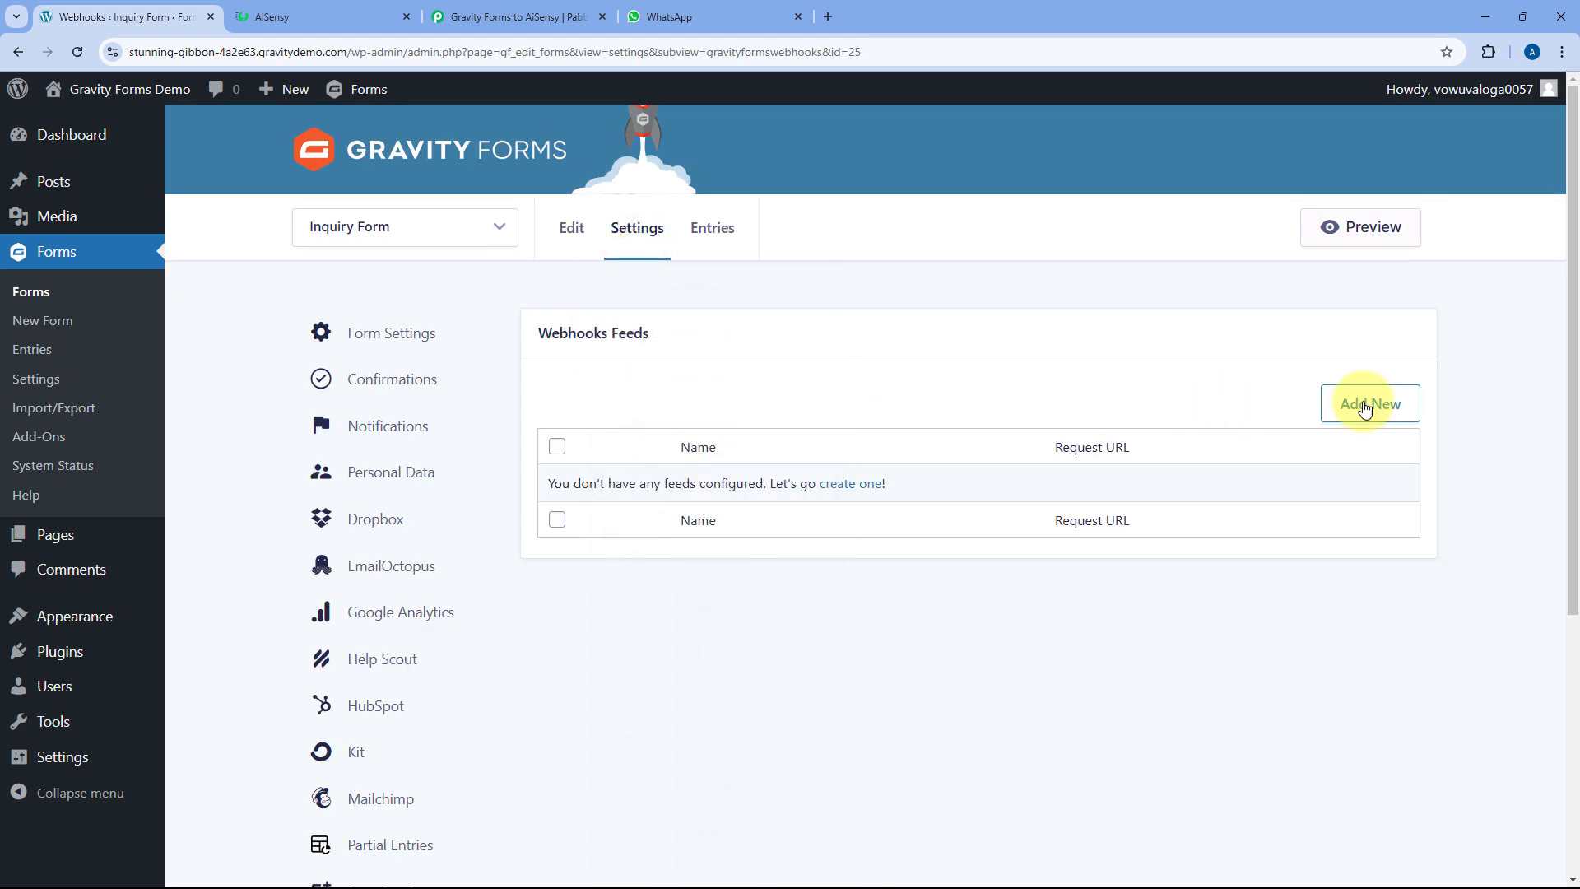
click(1356, 411)
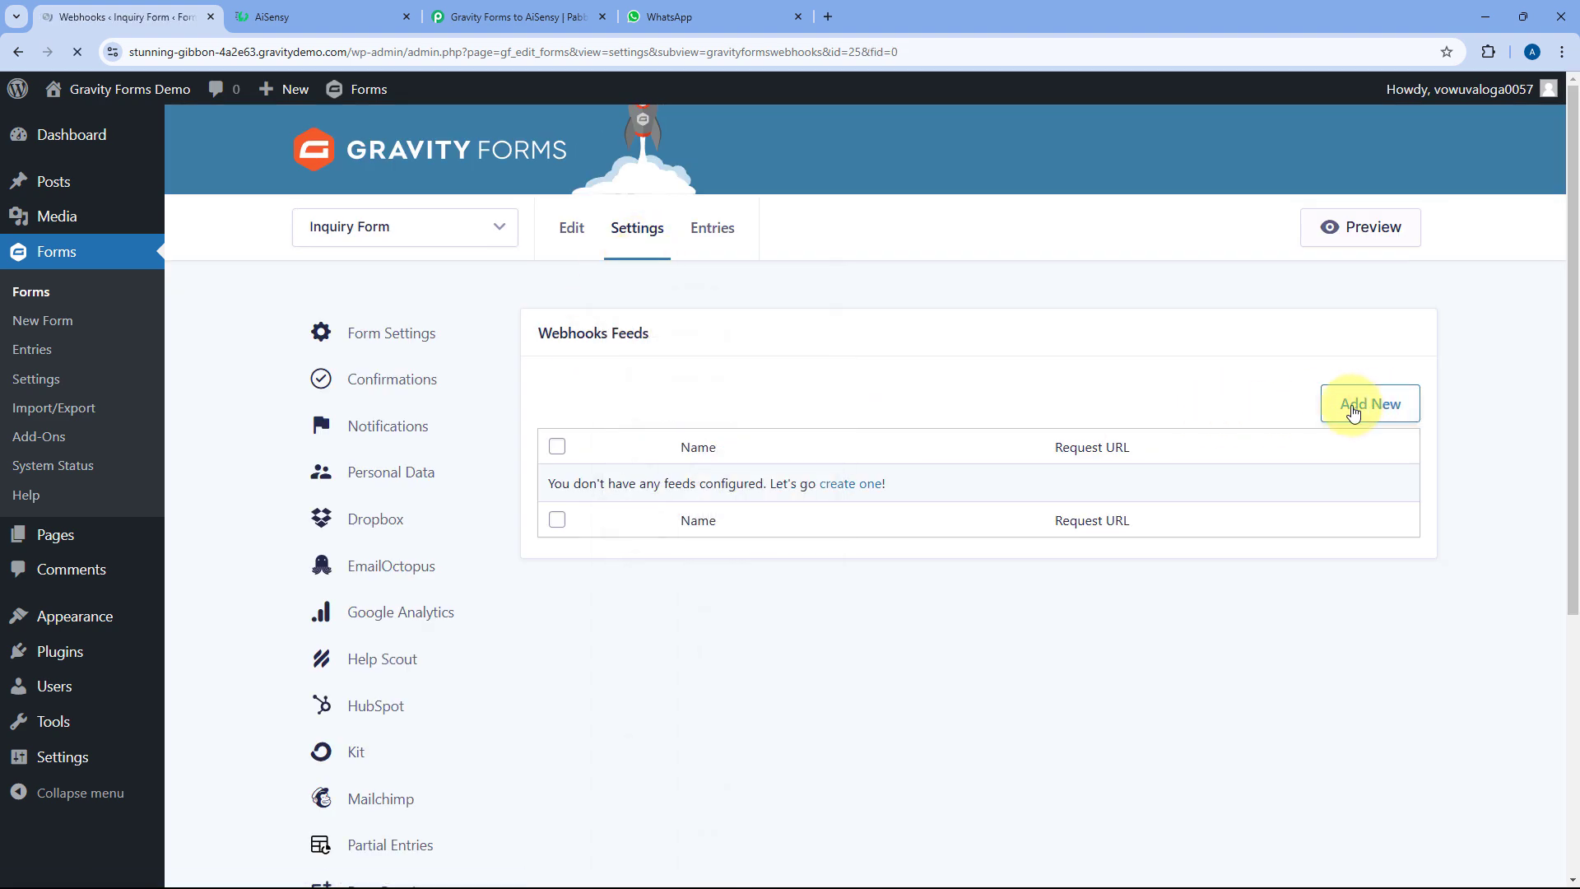
key(ctrl+a)
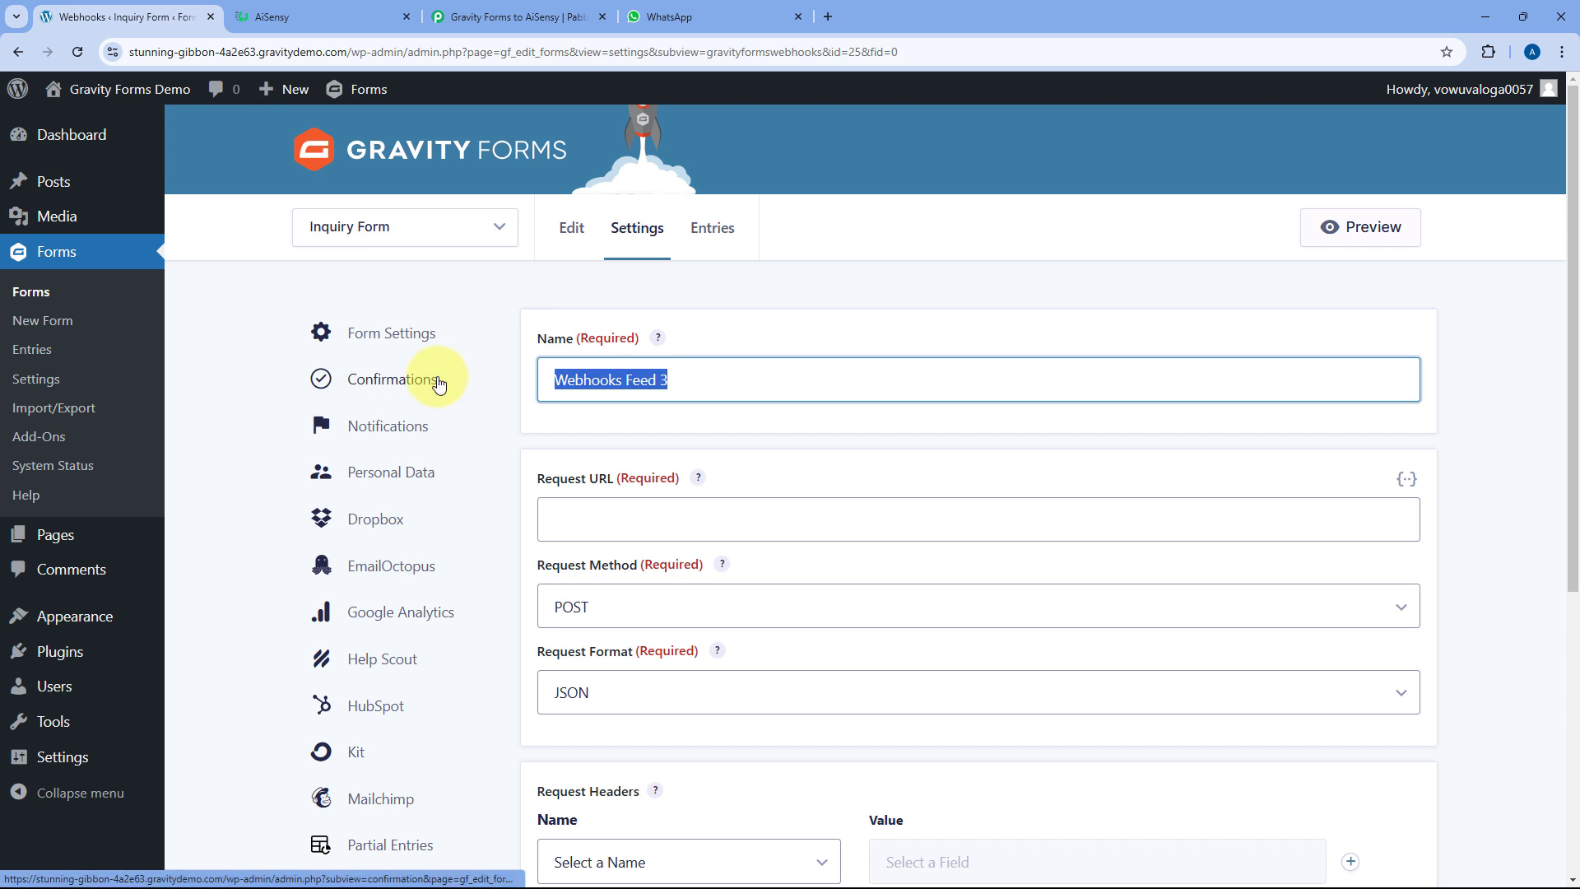
text(Pab)
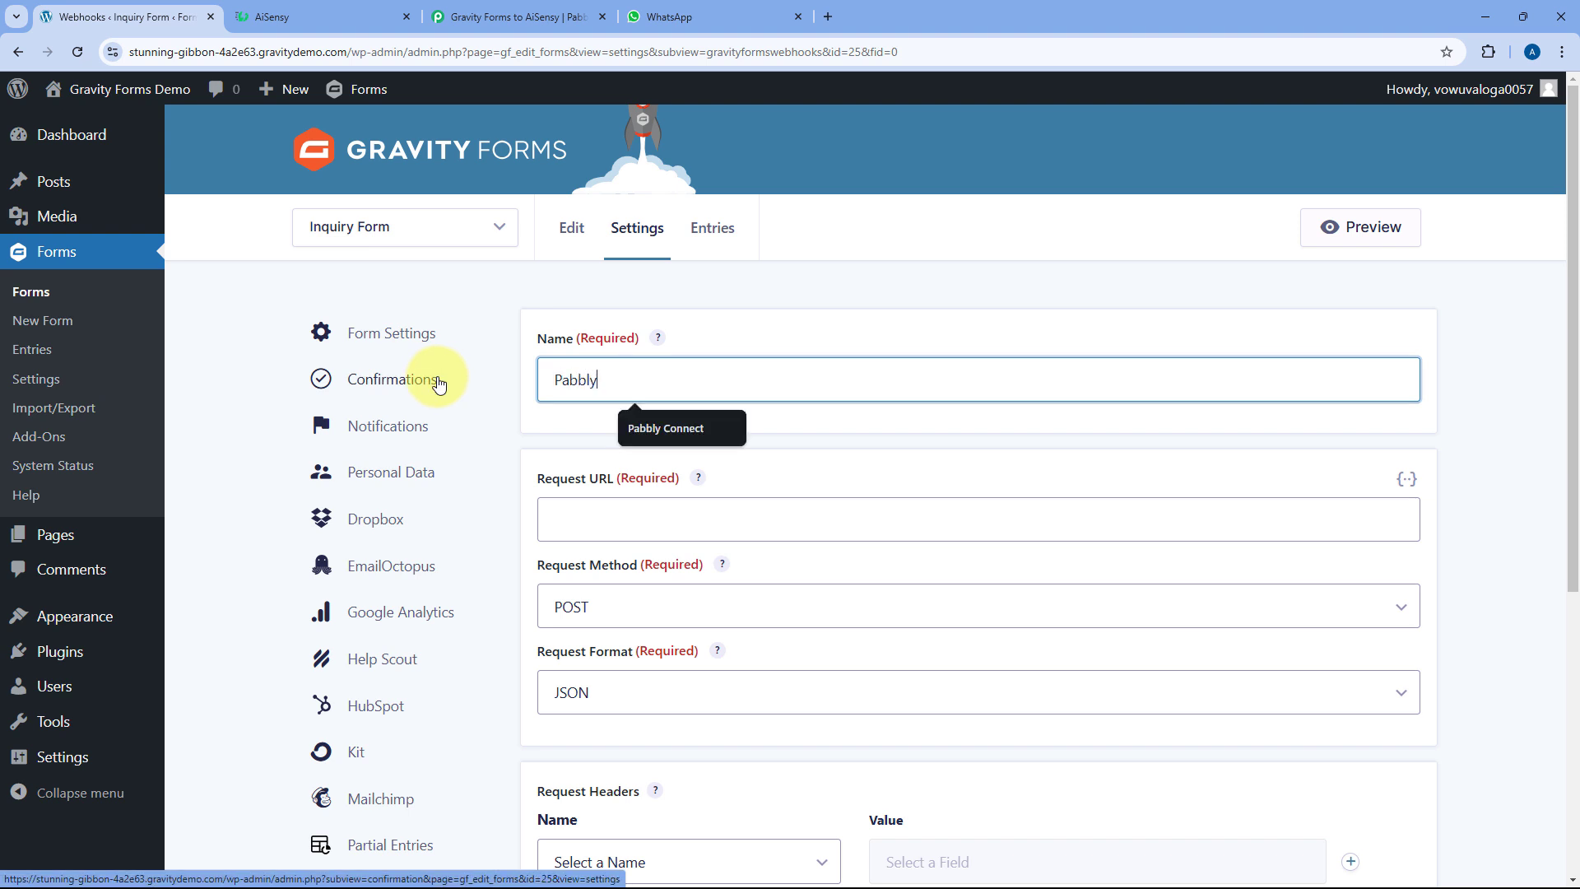
text(bly)
key(Down)
key(Return)
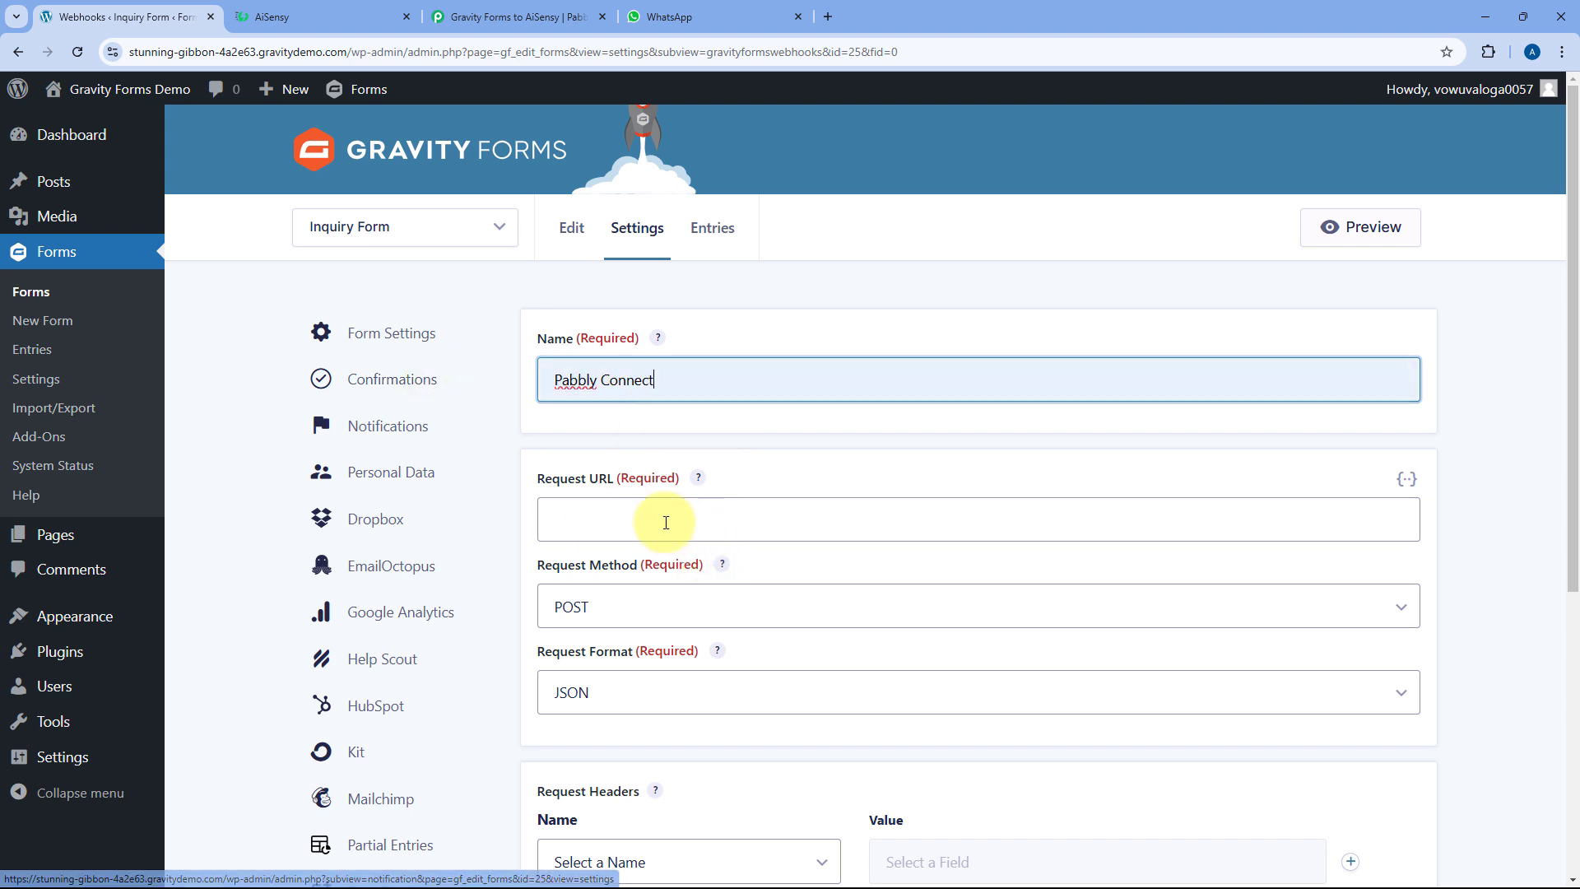
Paste the Pabbly webhook URL as the Request URL, save the feed, and return to Pabbly
click(586, 514)
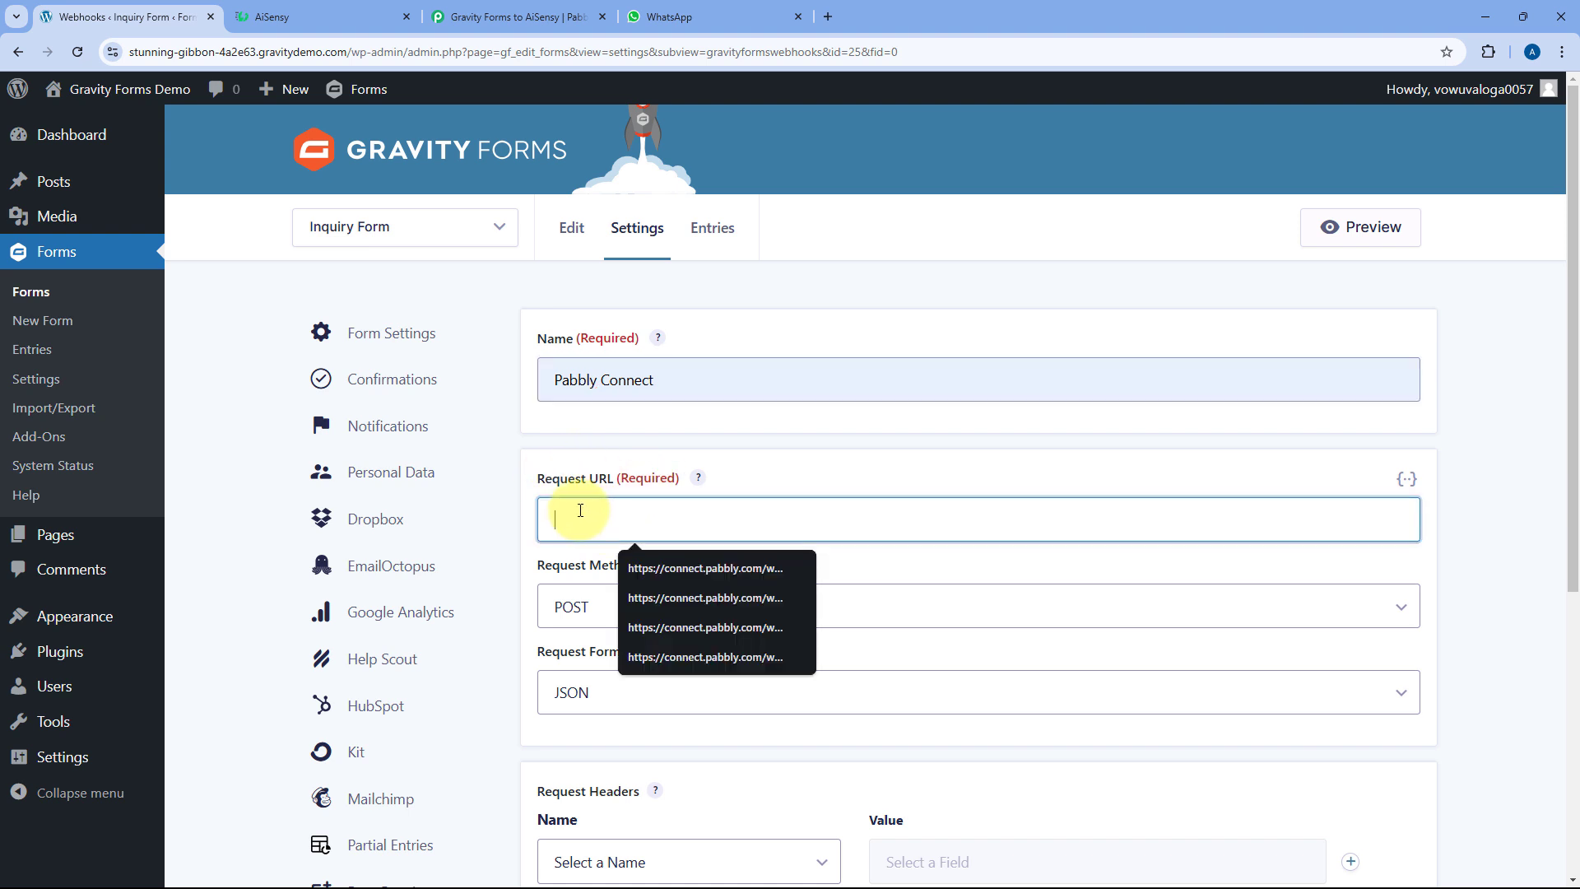
right_click(580, 510)
click(613, 283)
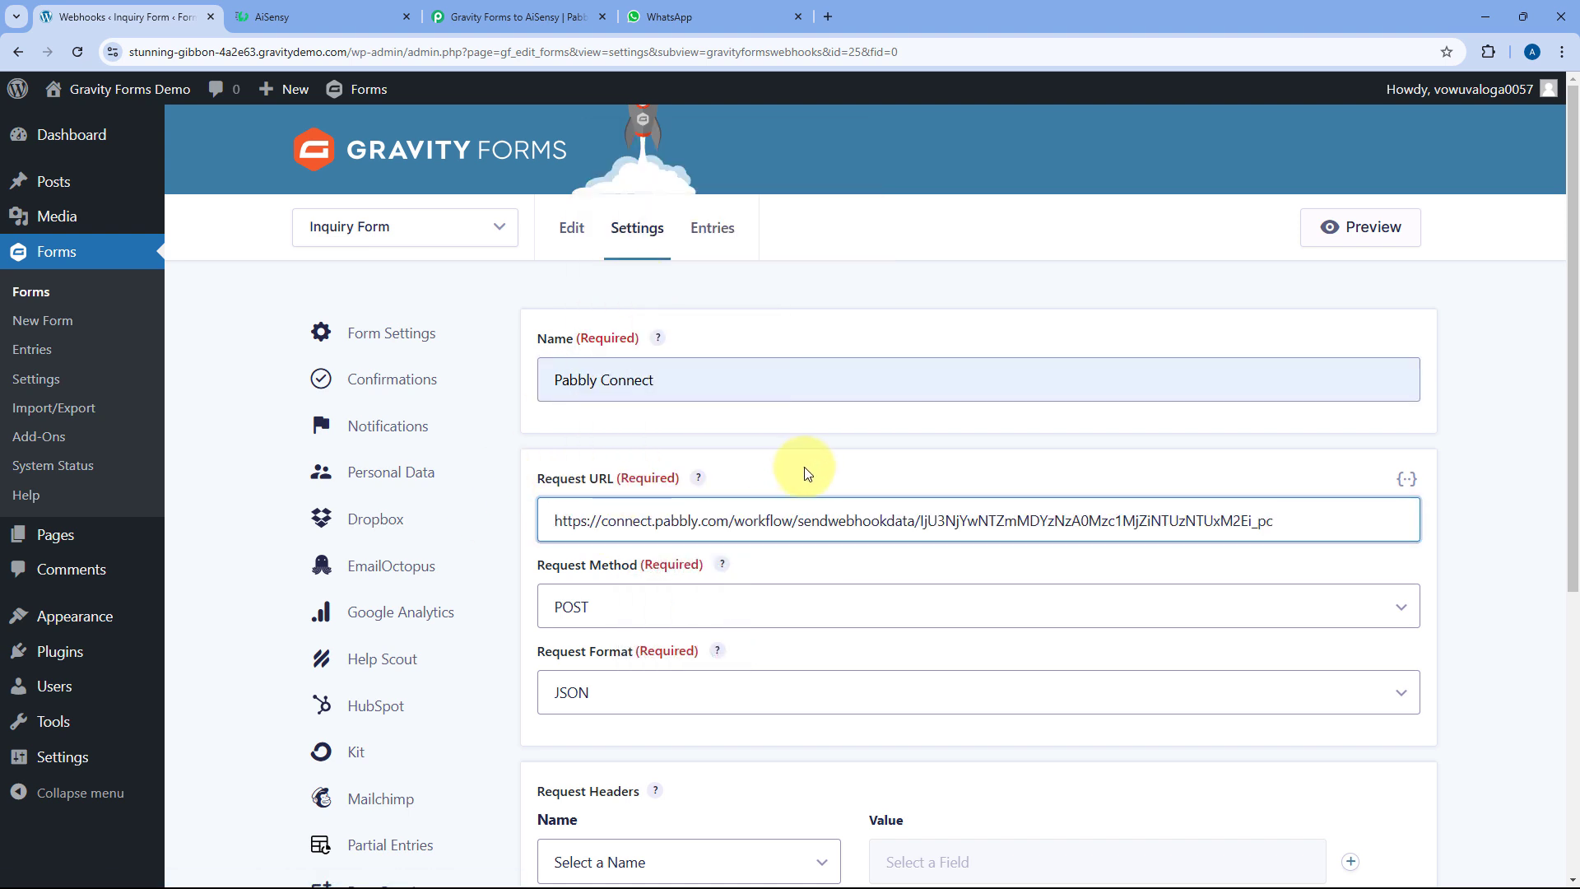
click(518, 16)
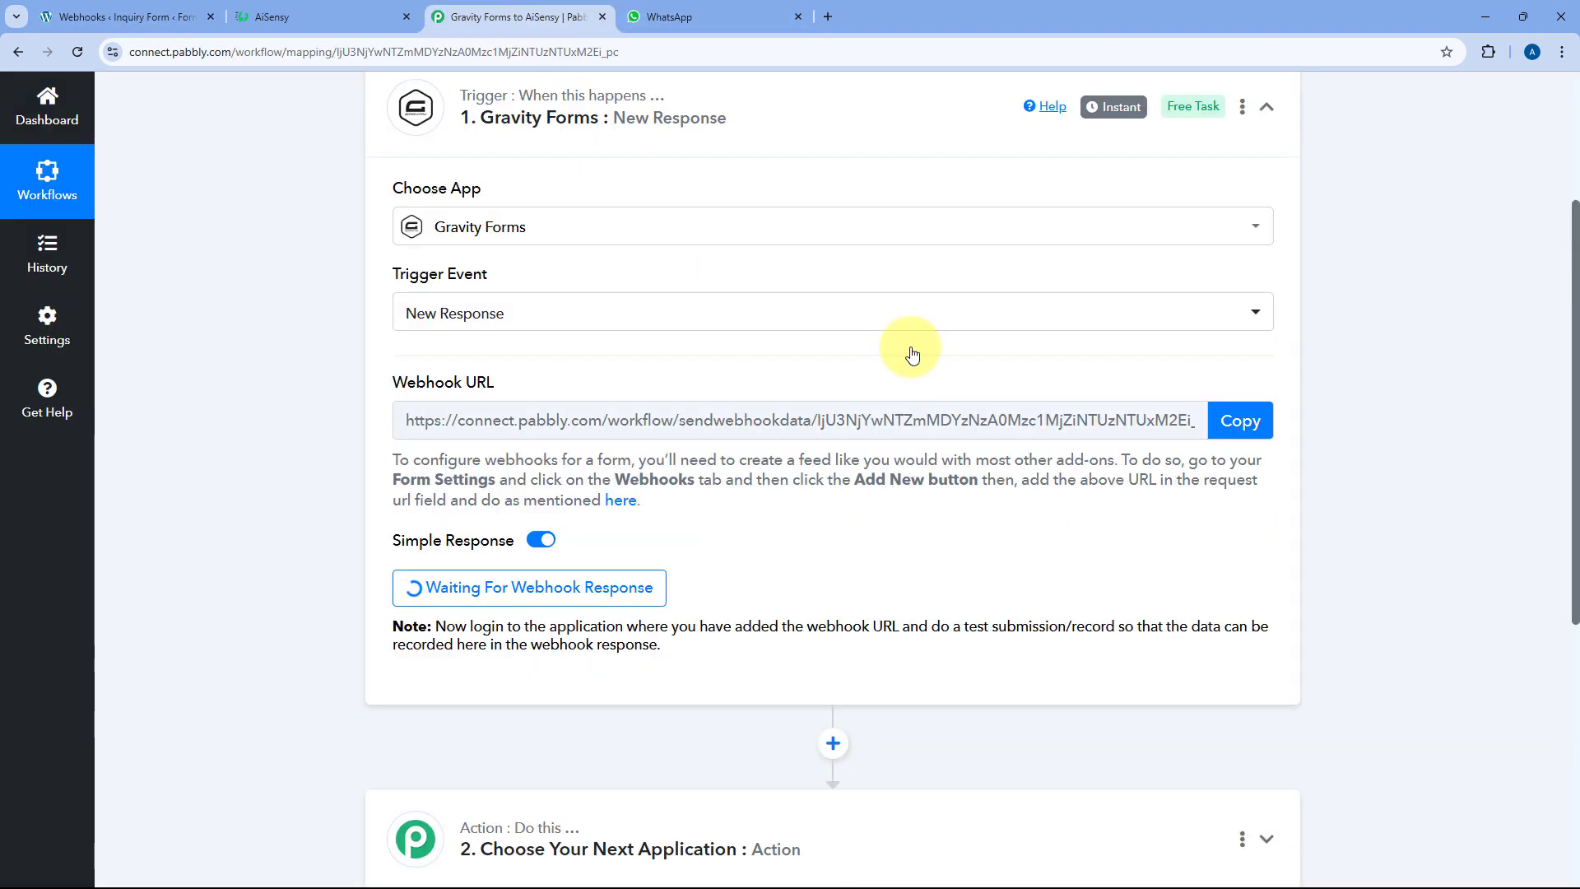
click(123, 16)
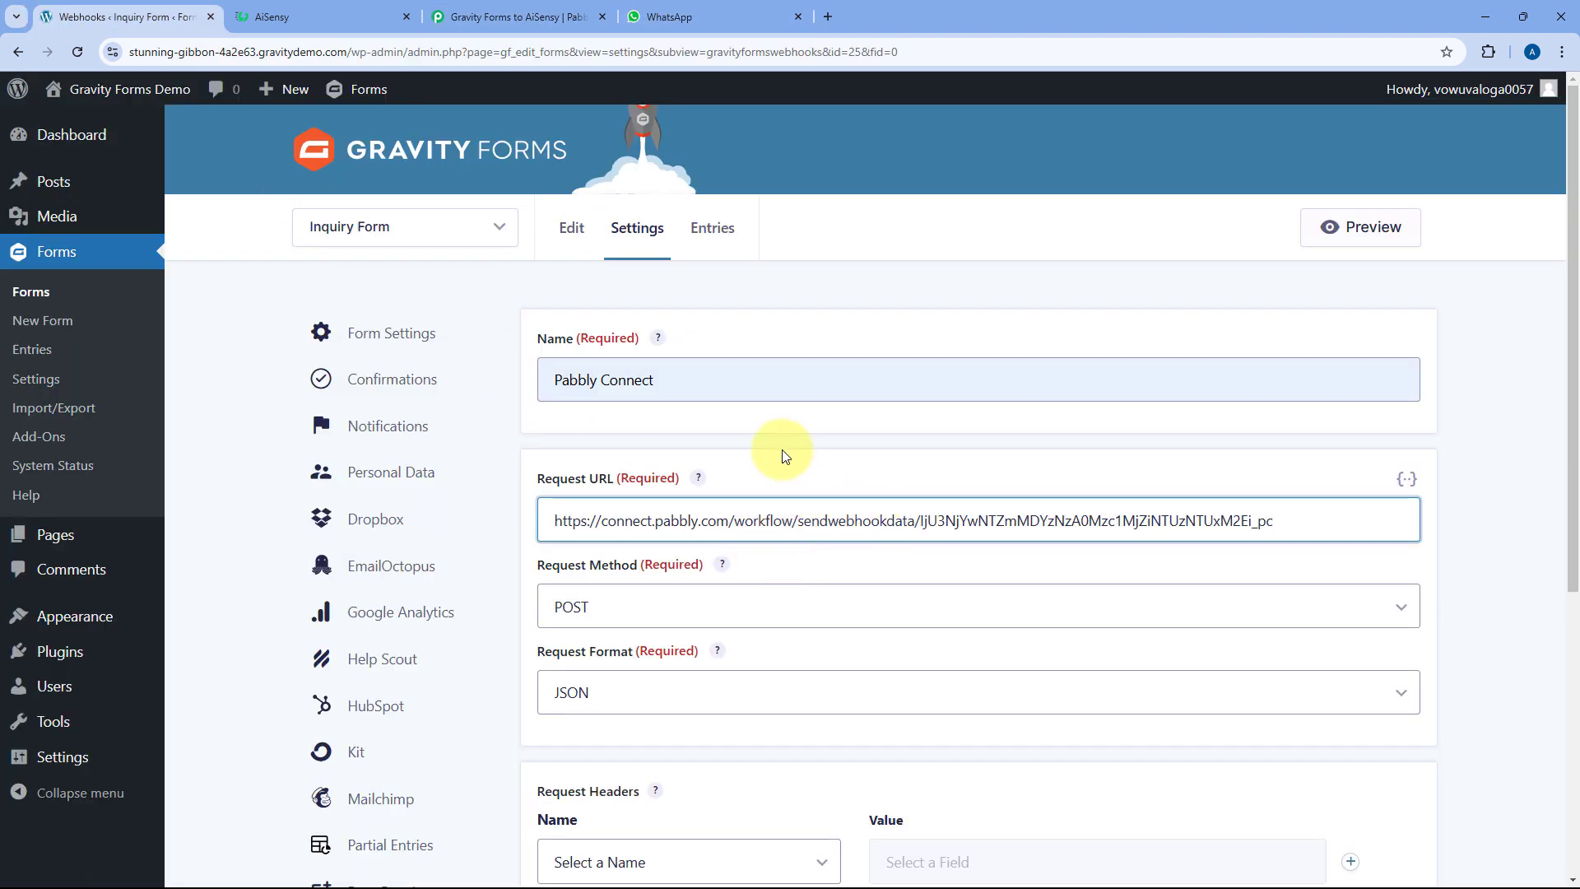
scroll(782, 449, down, 5)
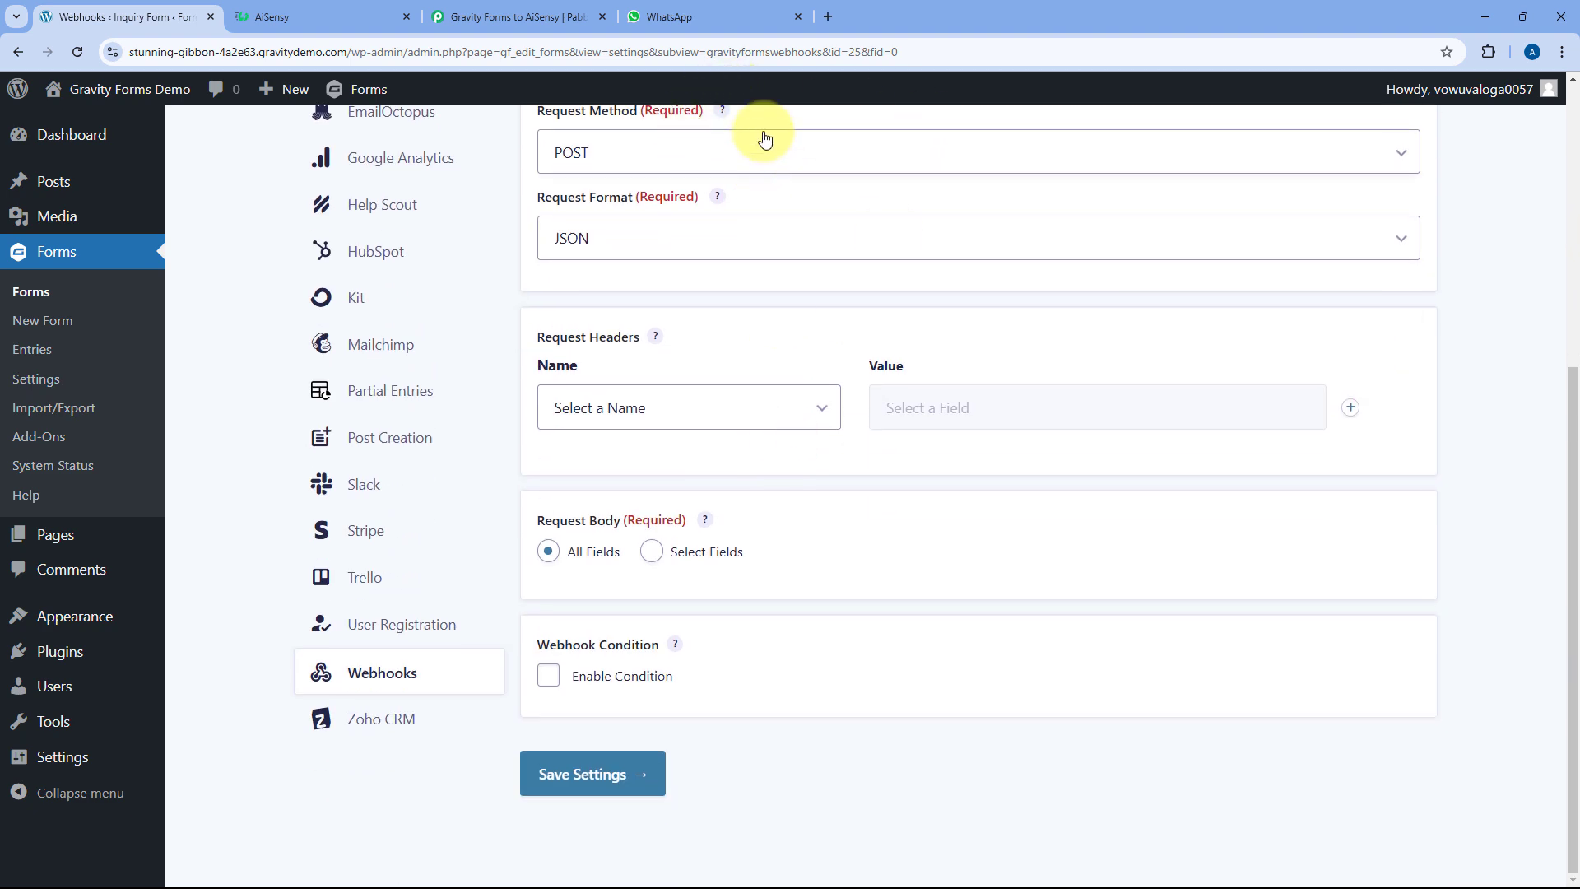
click(584, 769)
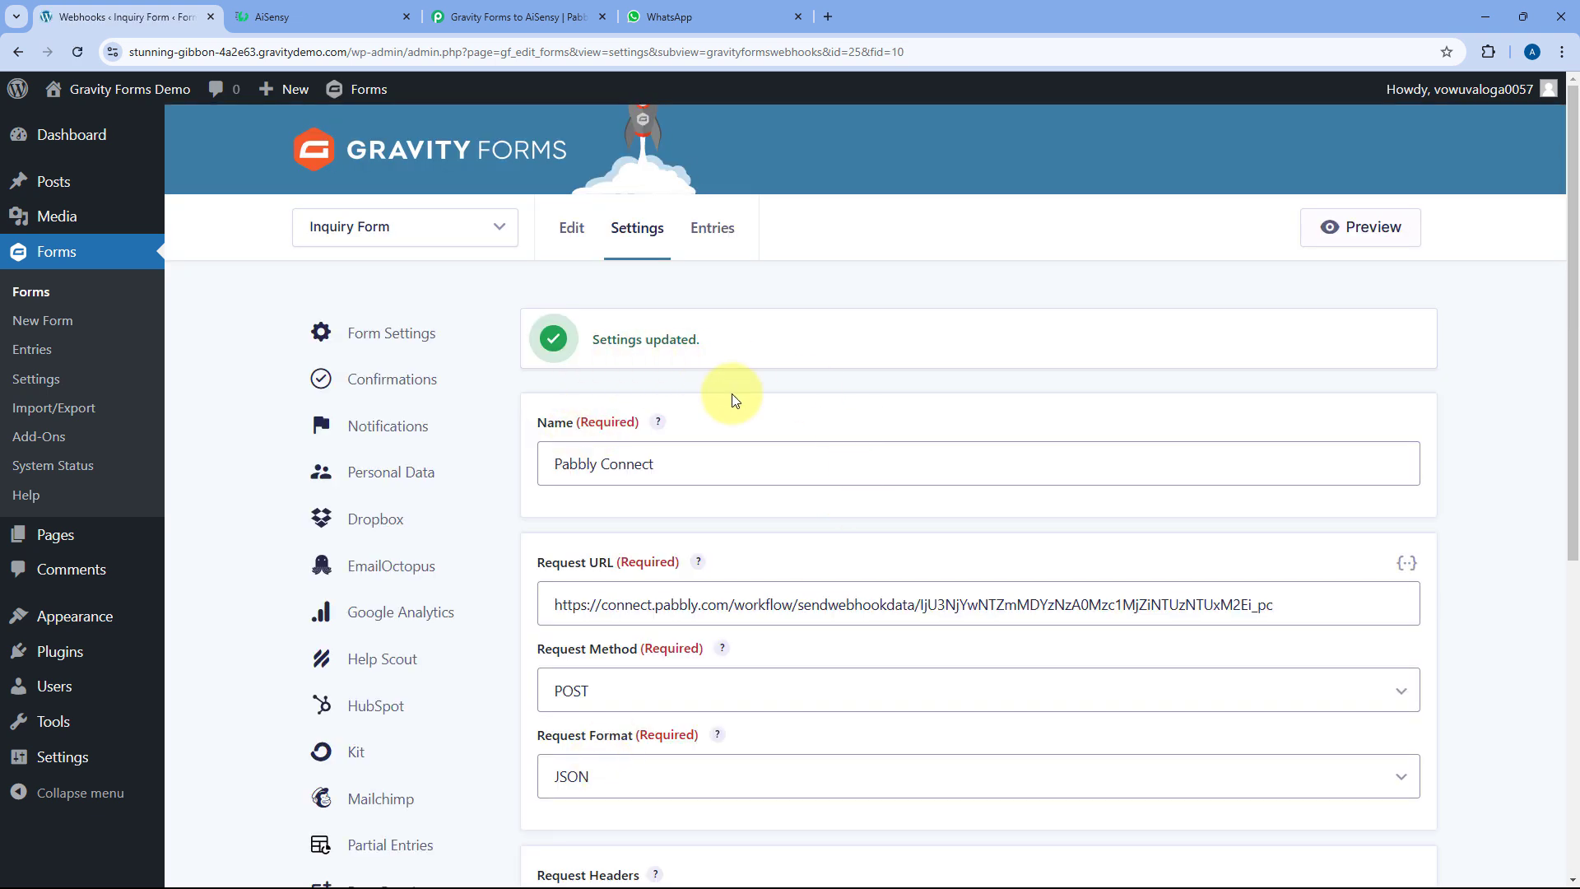
click(514, 17)
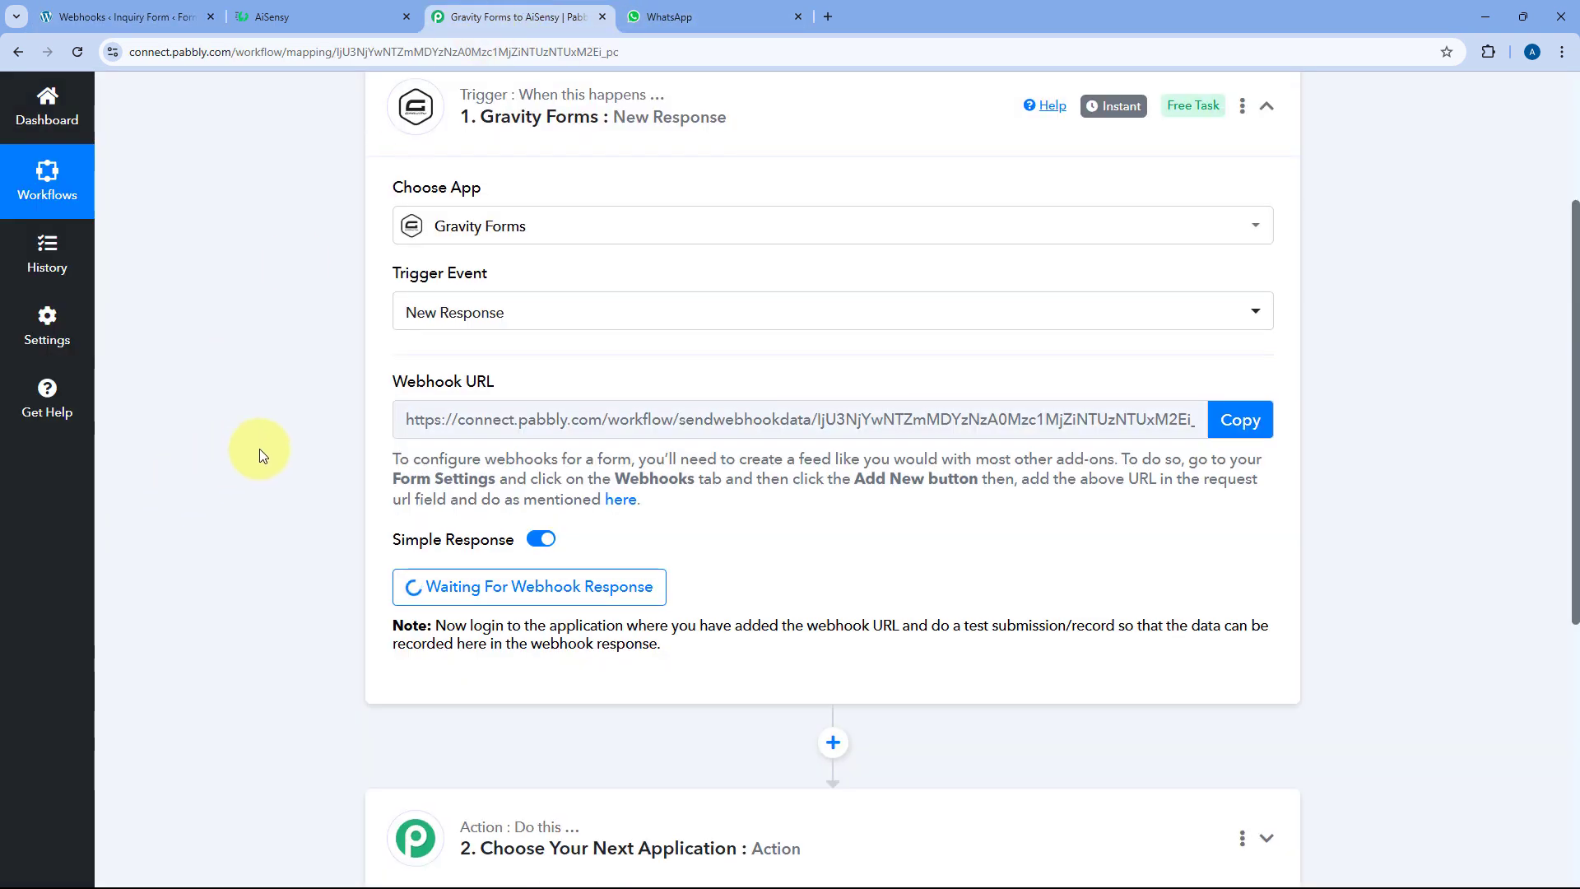
Check the trigger still waiting for a response, then go back to the Gravity Forms tab
scroll(259, 447, down, 2)
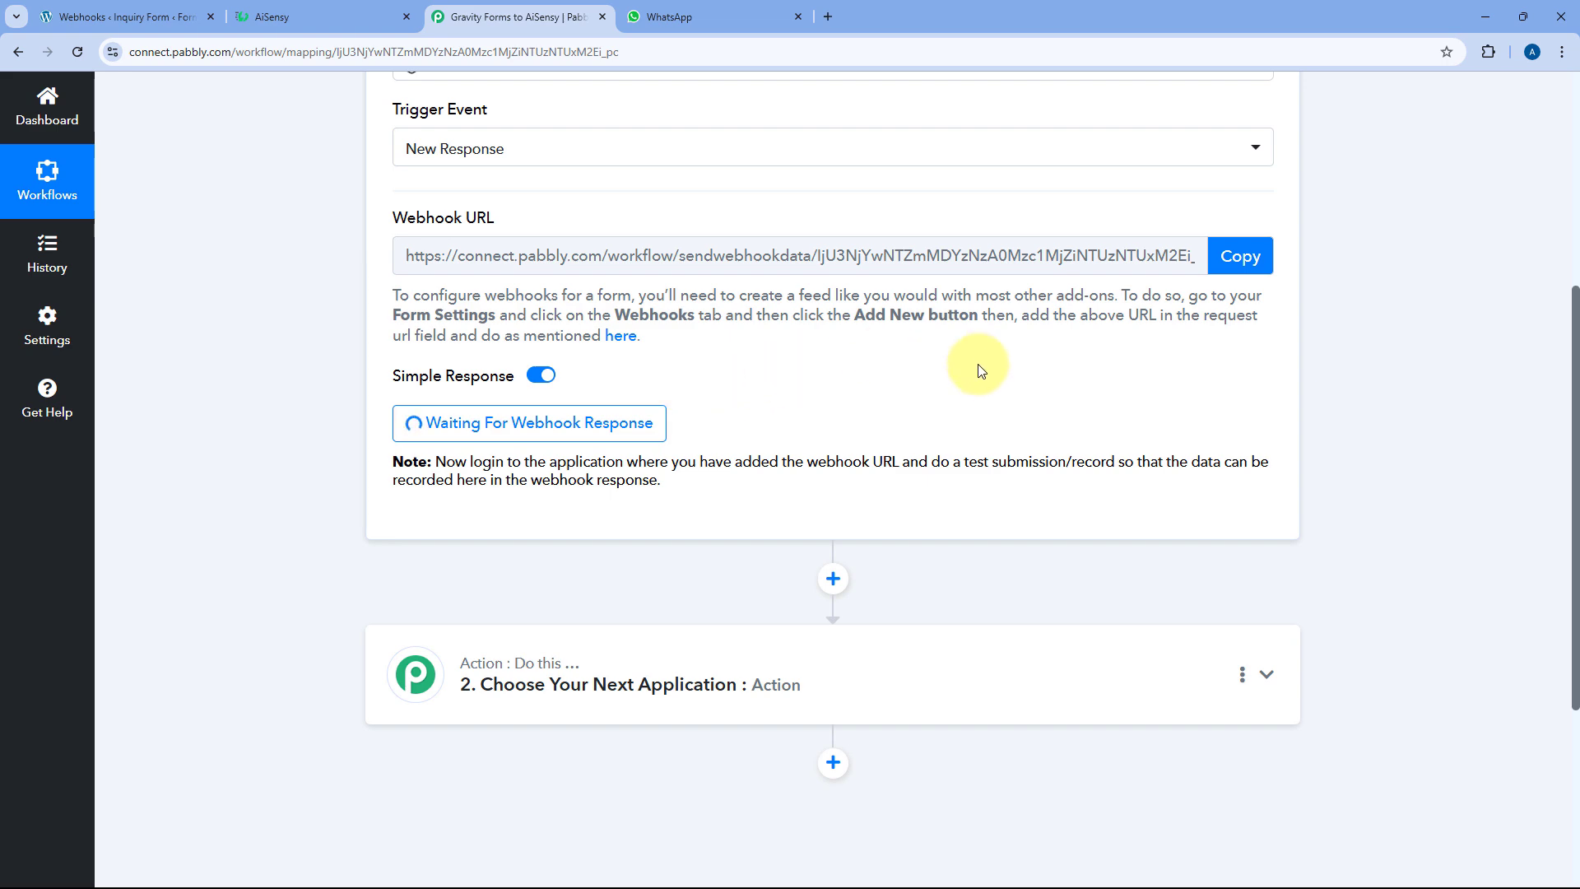
click(155, 15)
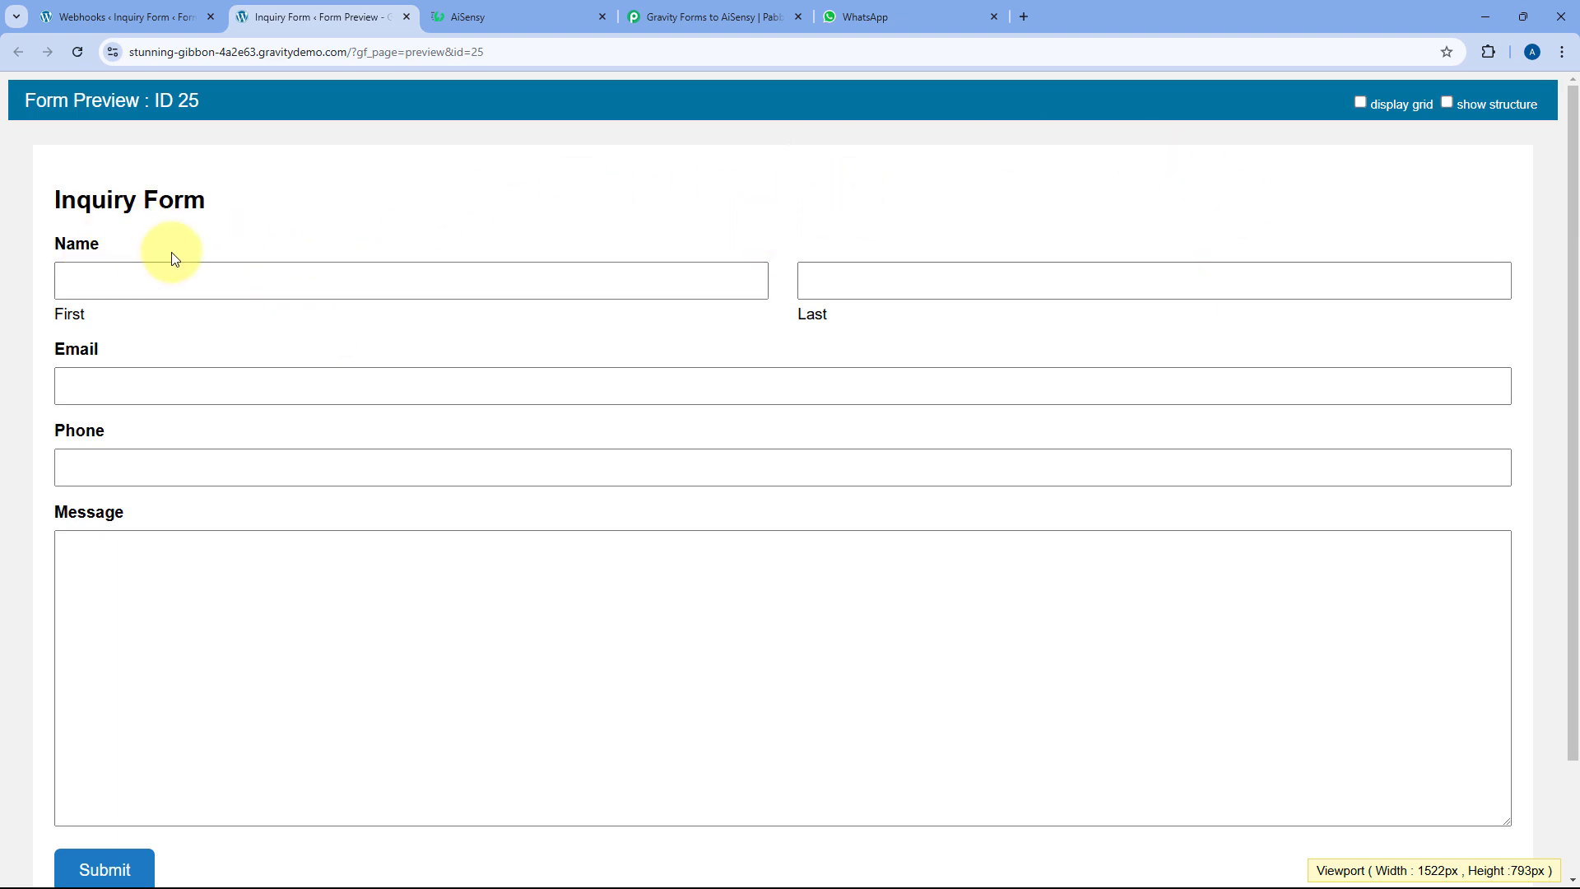
Fill in the test first name, last name, email address and phone number
click(316, 269)
key(Down)
key(Tab)
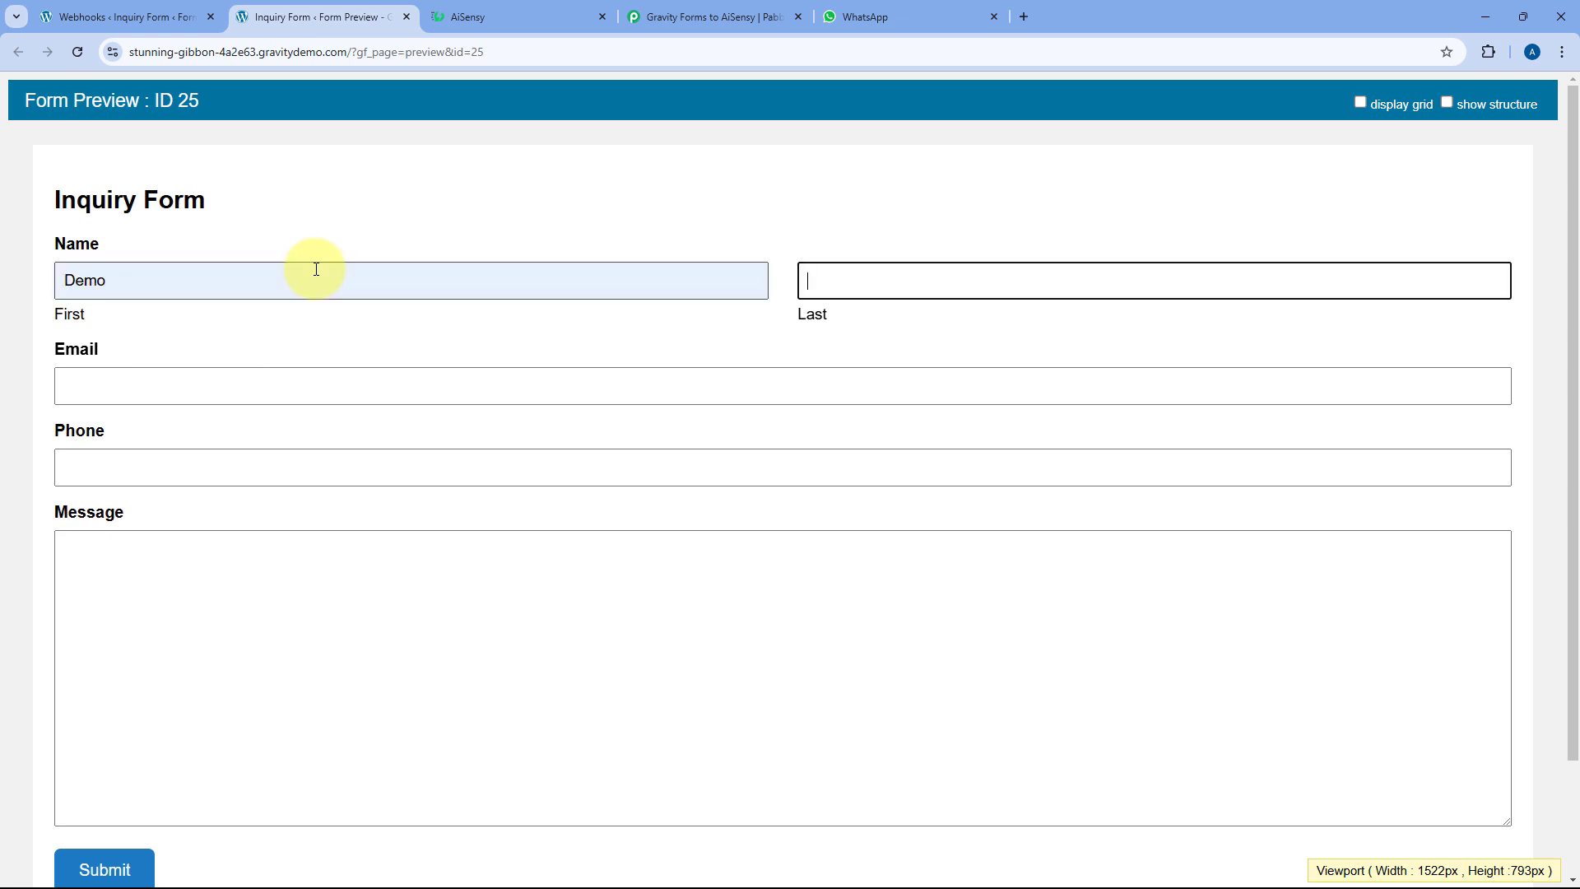
key(Down)
key(Return)
key(Tab)
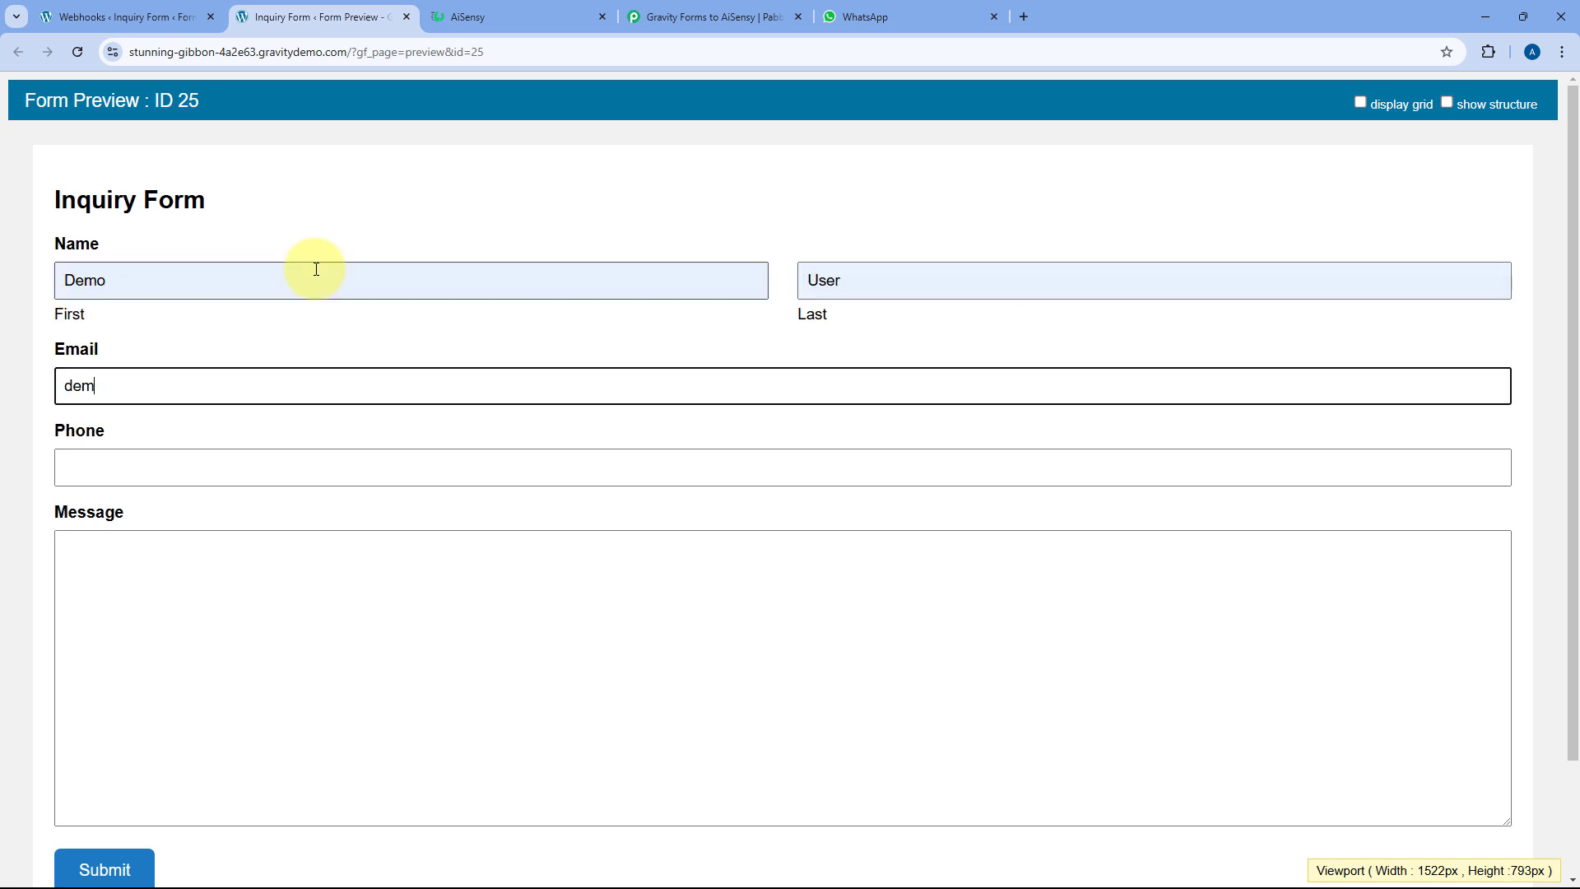
key(Tab)
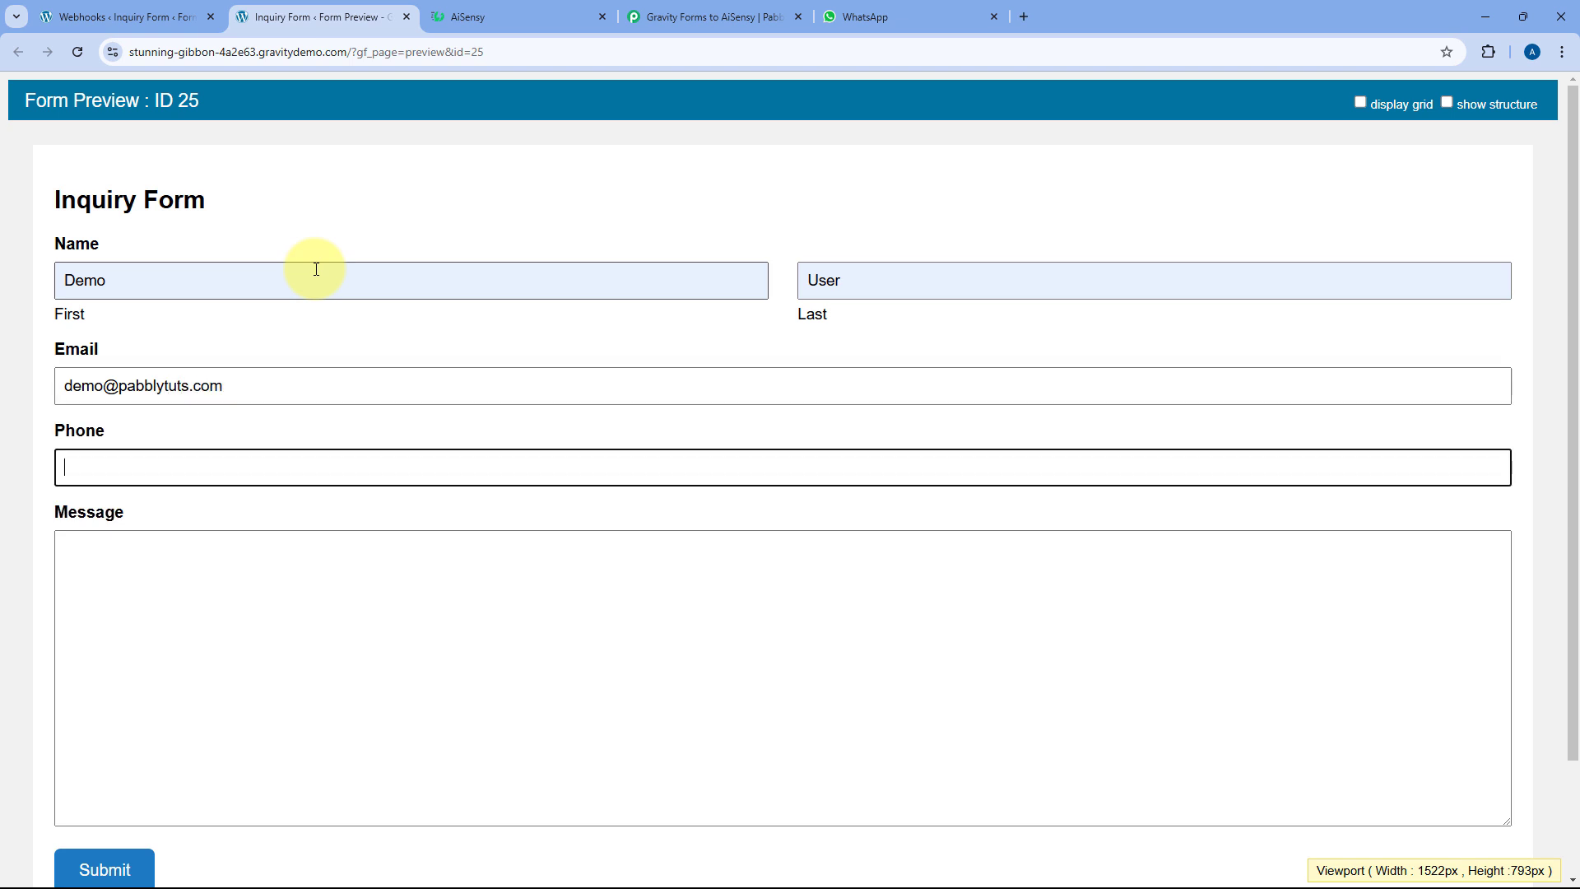
text(+91123)
key(BackSpace)
key(BackSpace)
key(BackSpace)
text(••••)
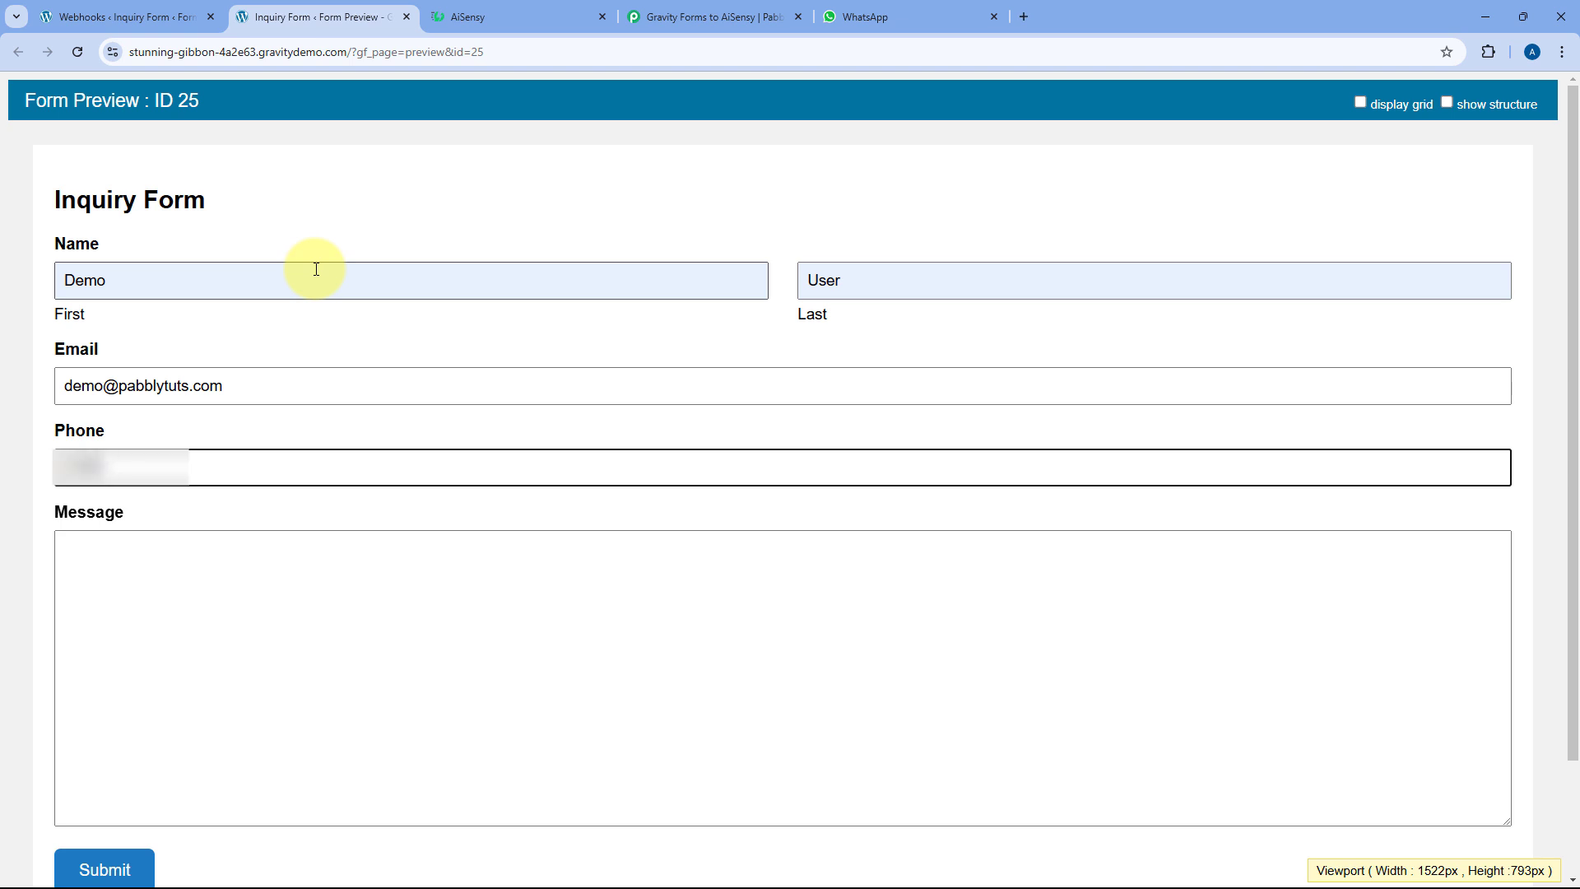
text(••••••)
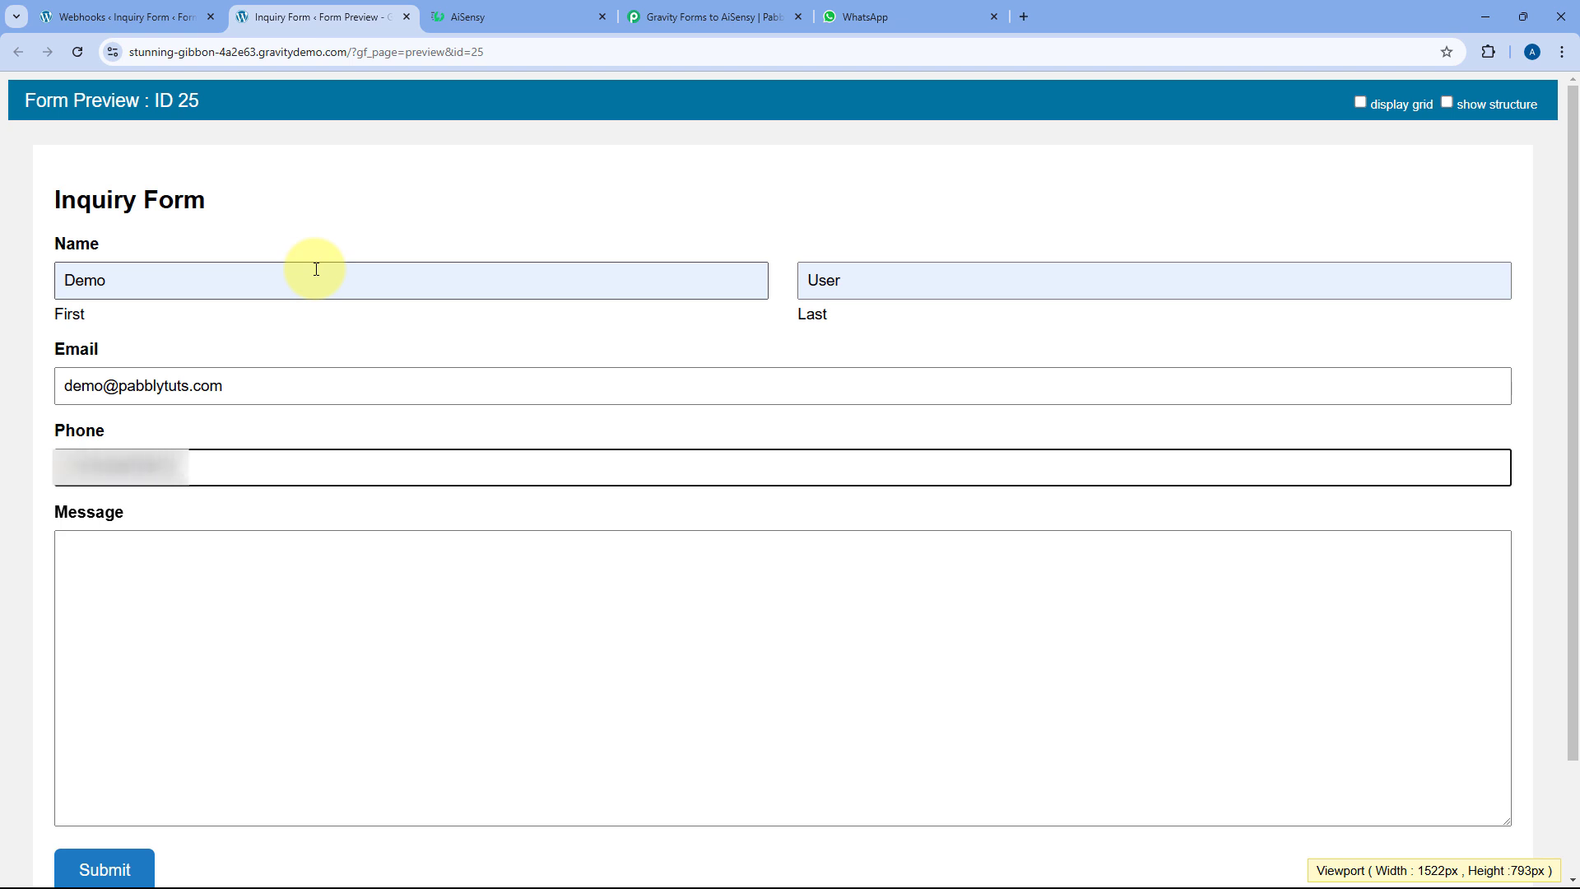
Enter the message 'How to get Pabbly Connect's Agency plan?' and submit the form
click(240, 577)
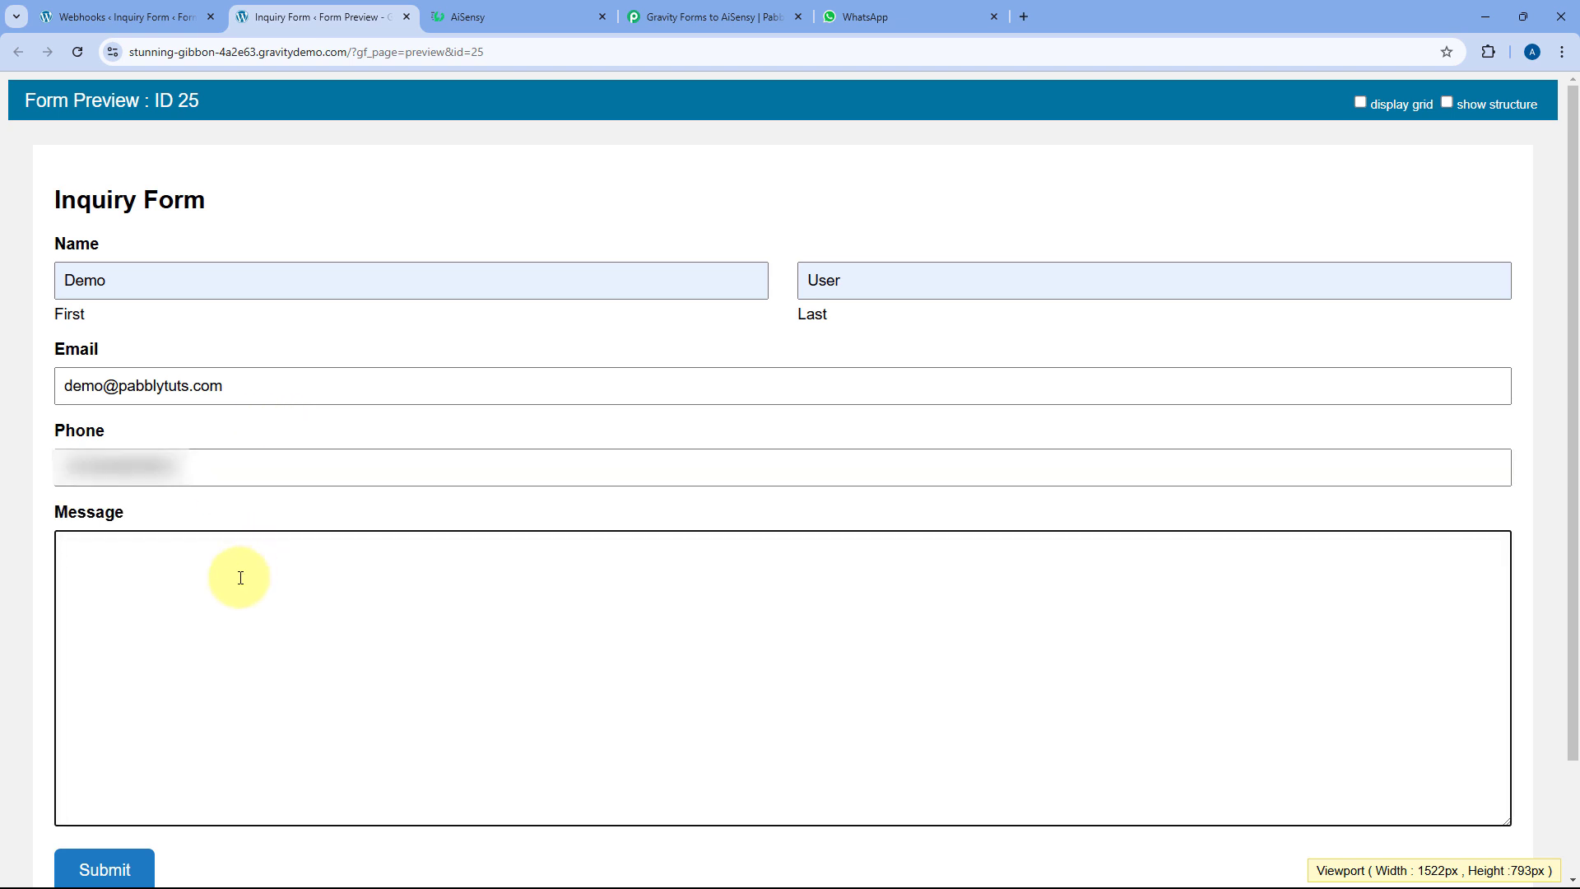
text(How to get Pabbly Connect')
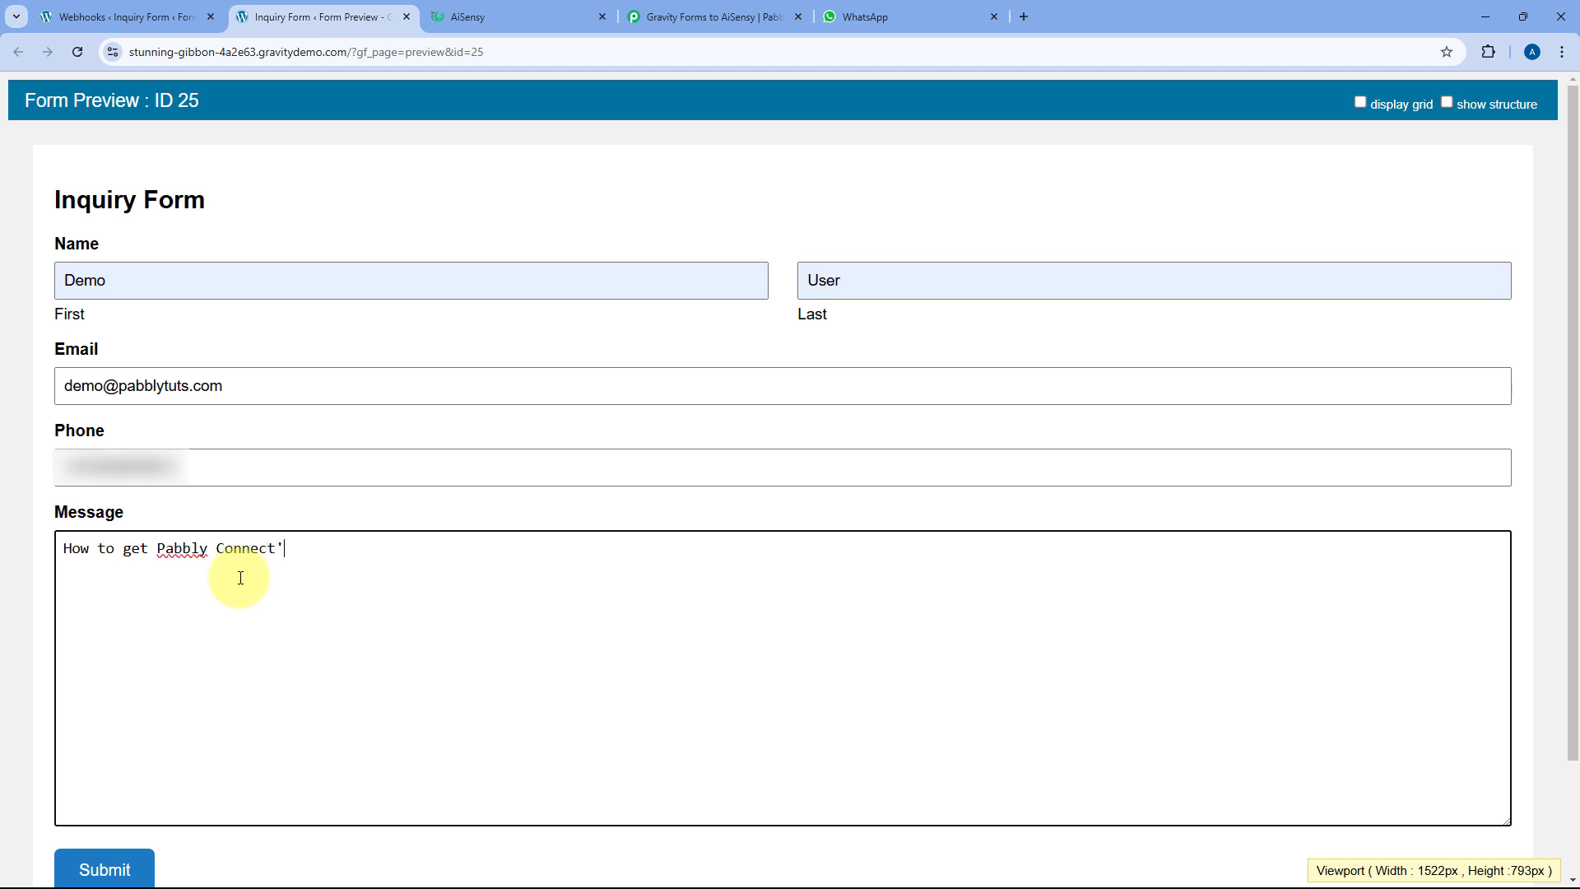
text(s Agency plan?)
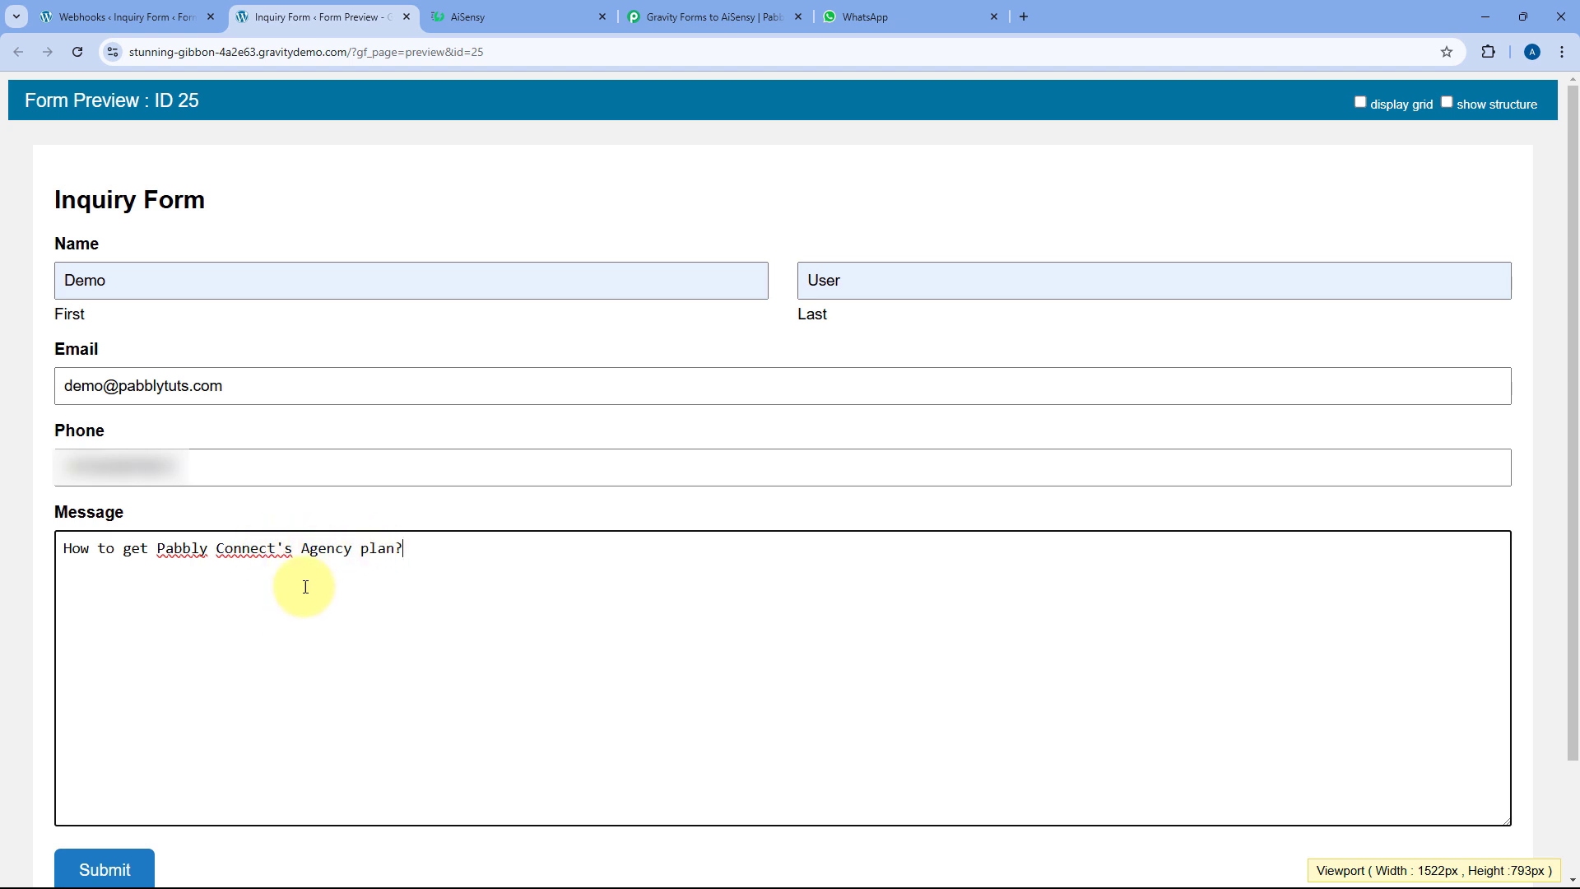
click(126, 873)
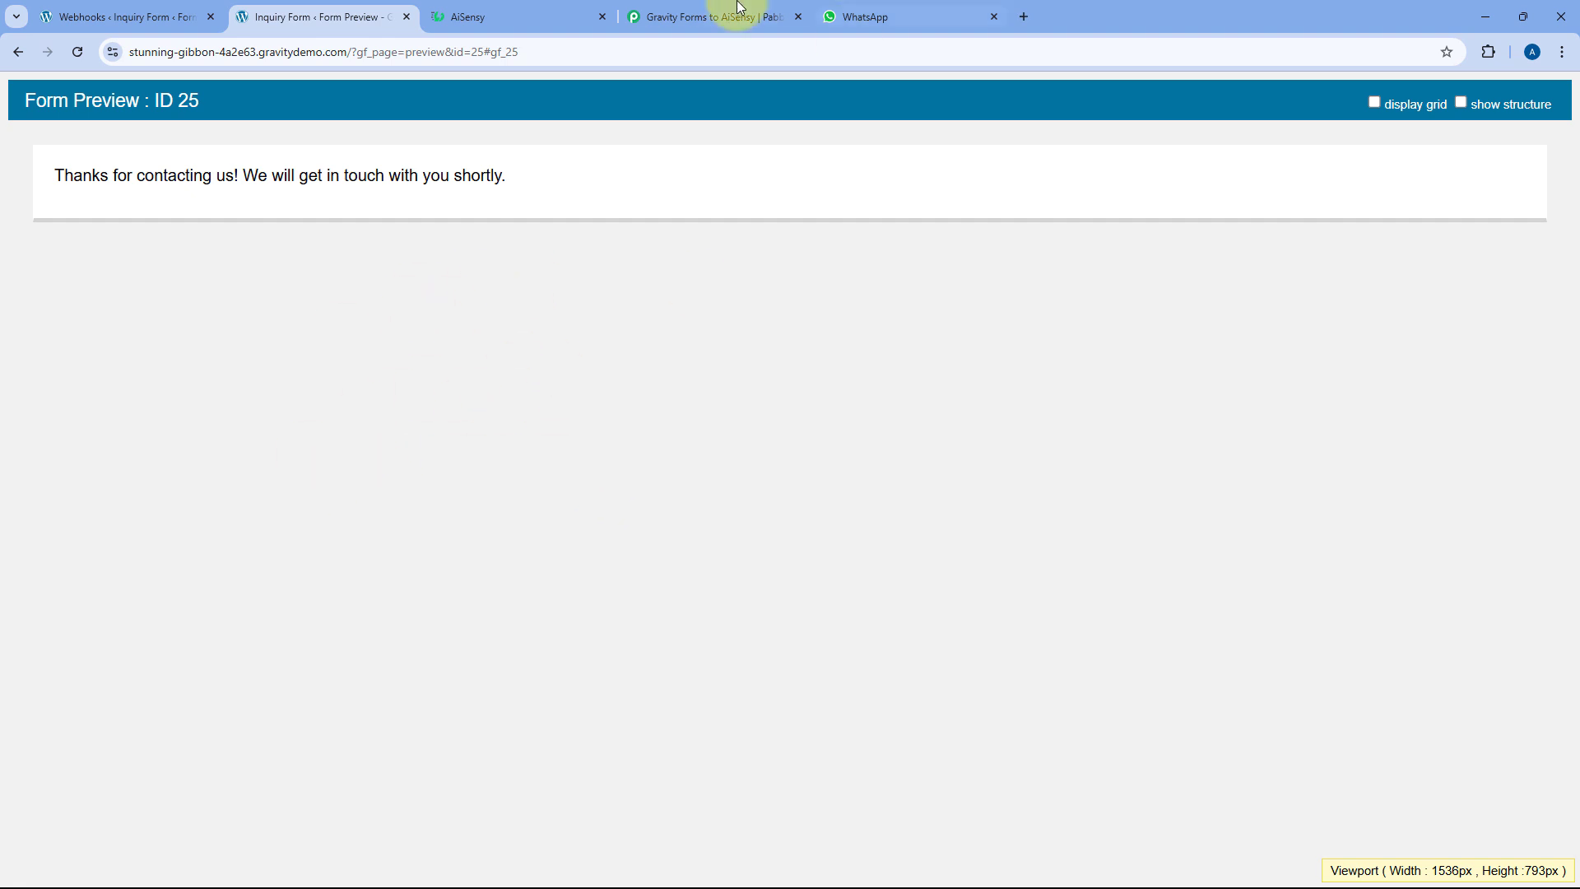
In the captured response, review the inquiry question, phone number and email values
click(716, 16)
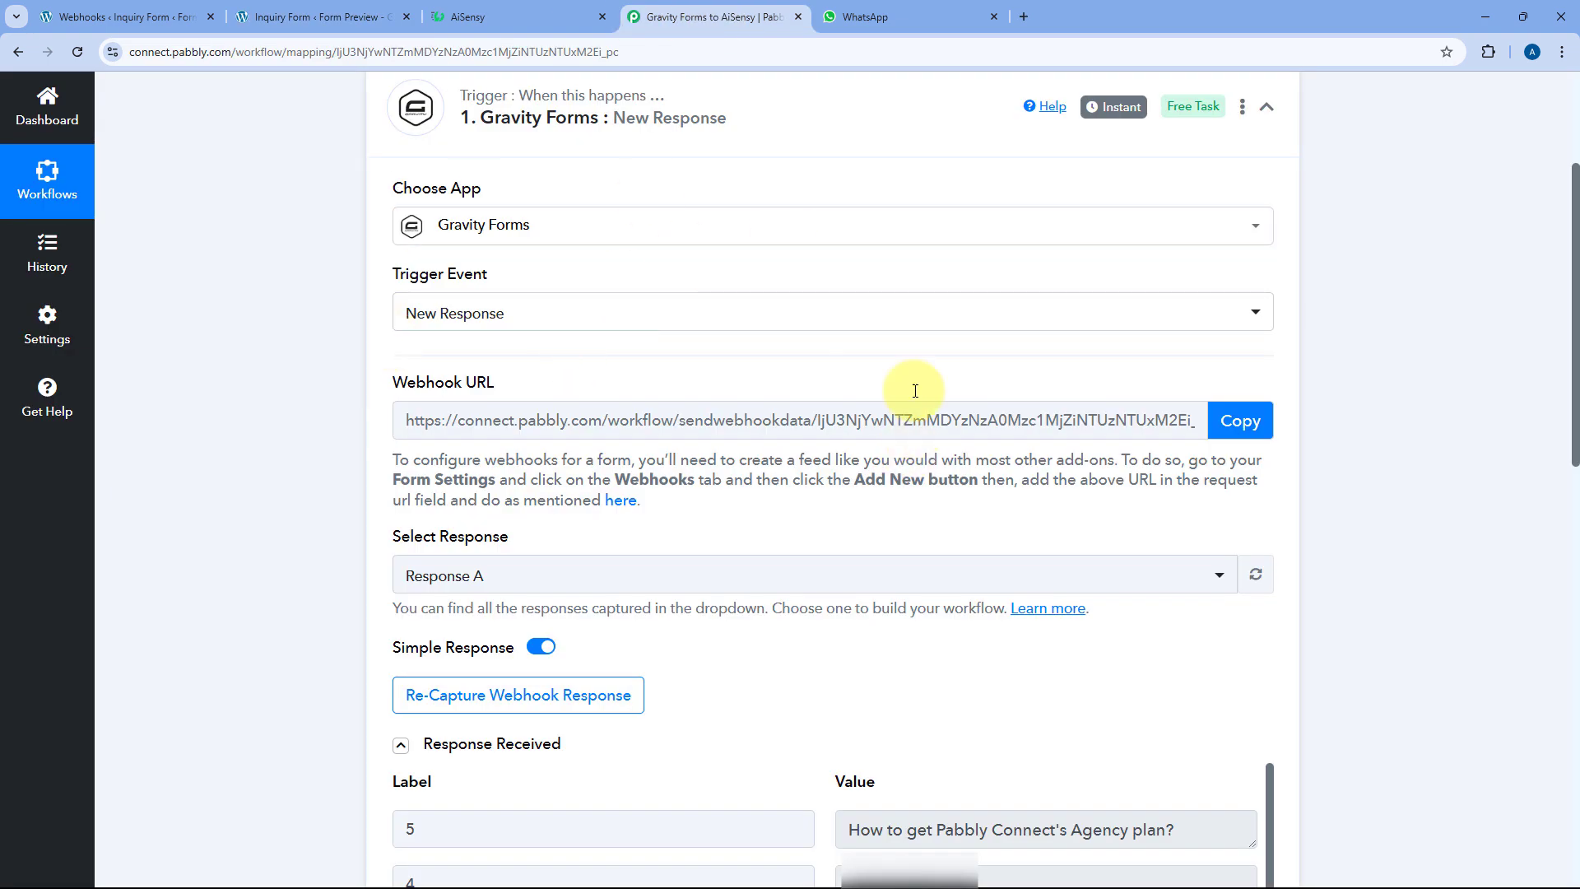
scroll(575, 411, down, 3)
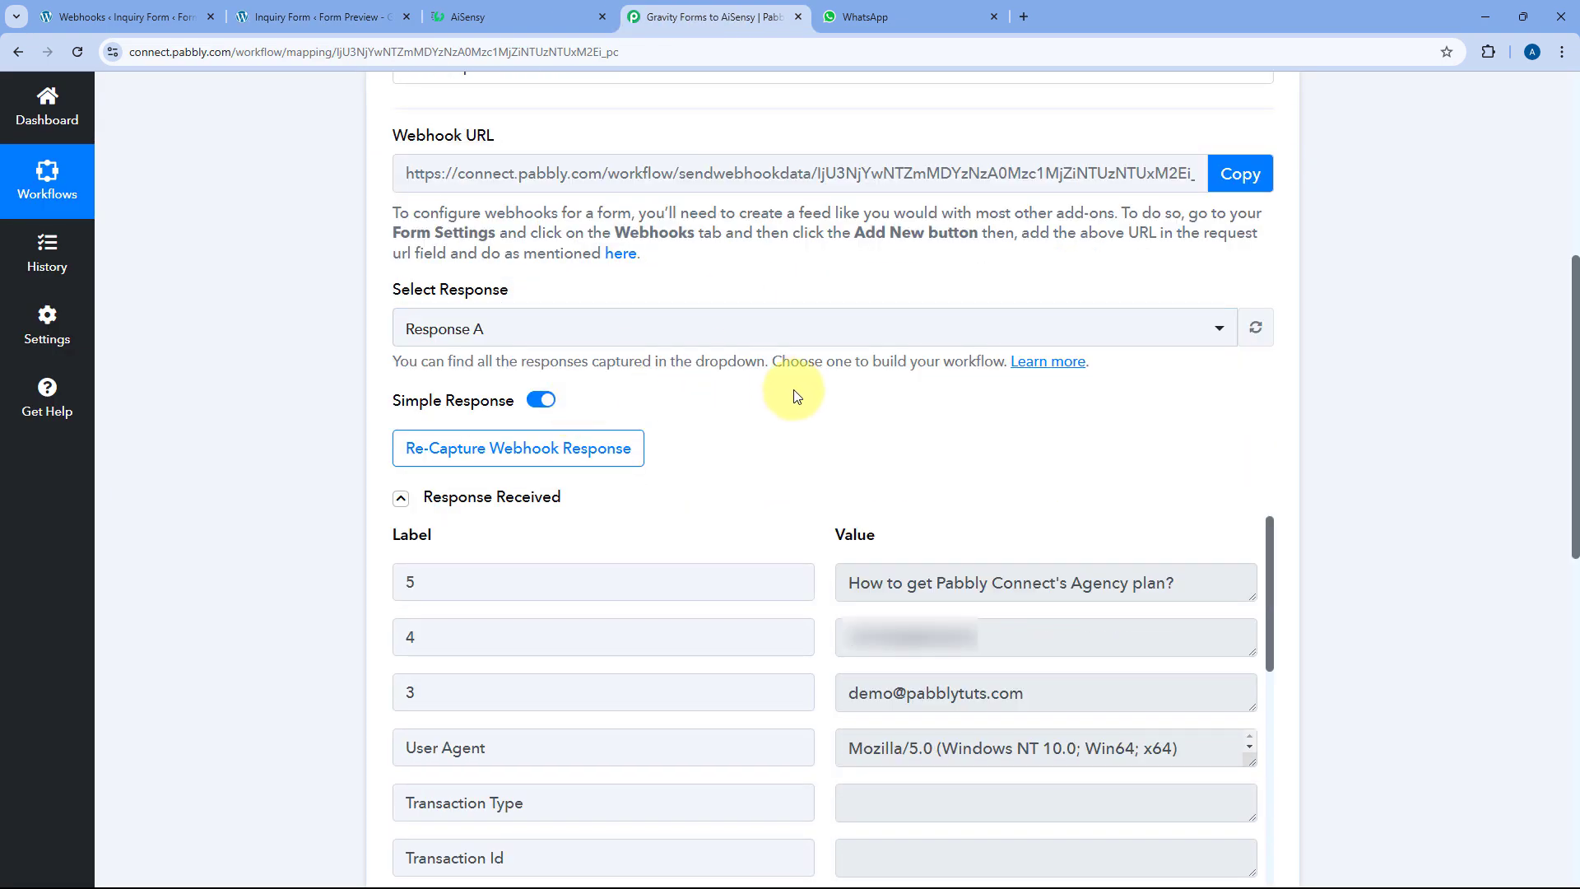
scroll(797, 395, down, 4)
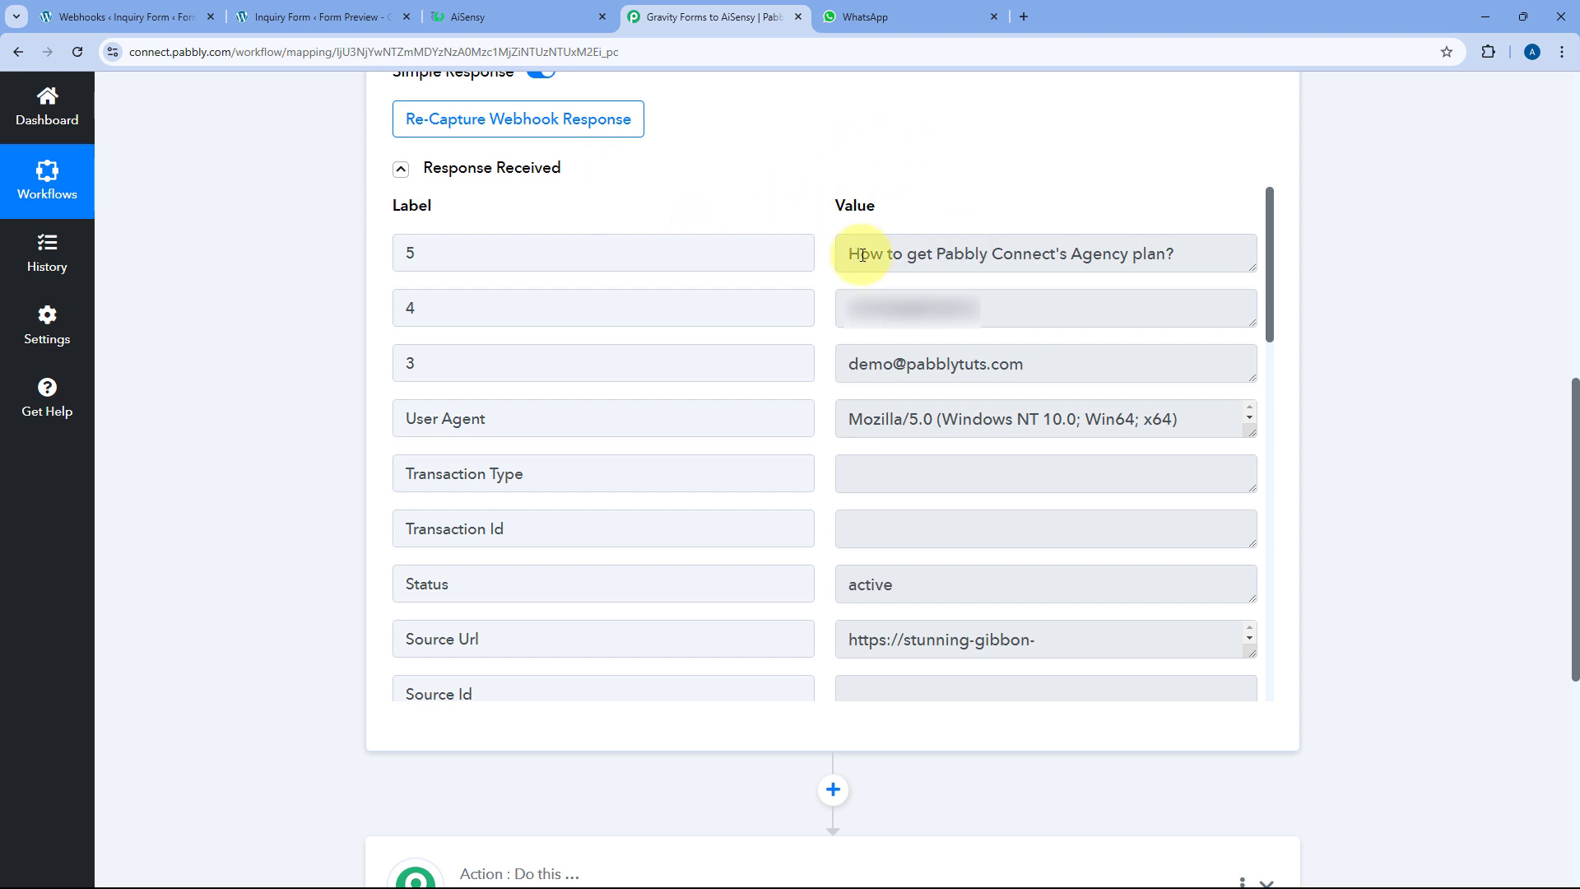
drag(1209, 254, 773, 251)
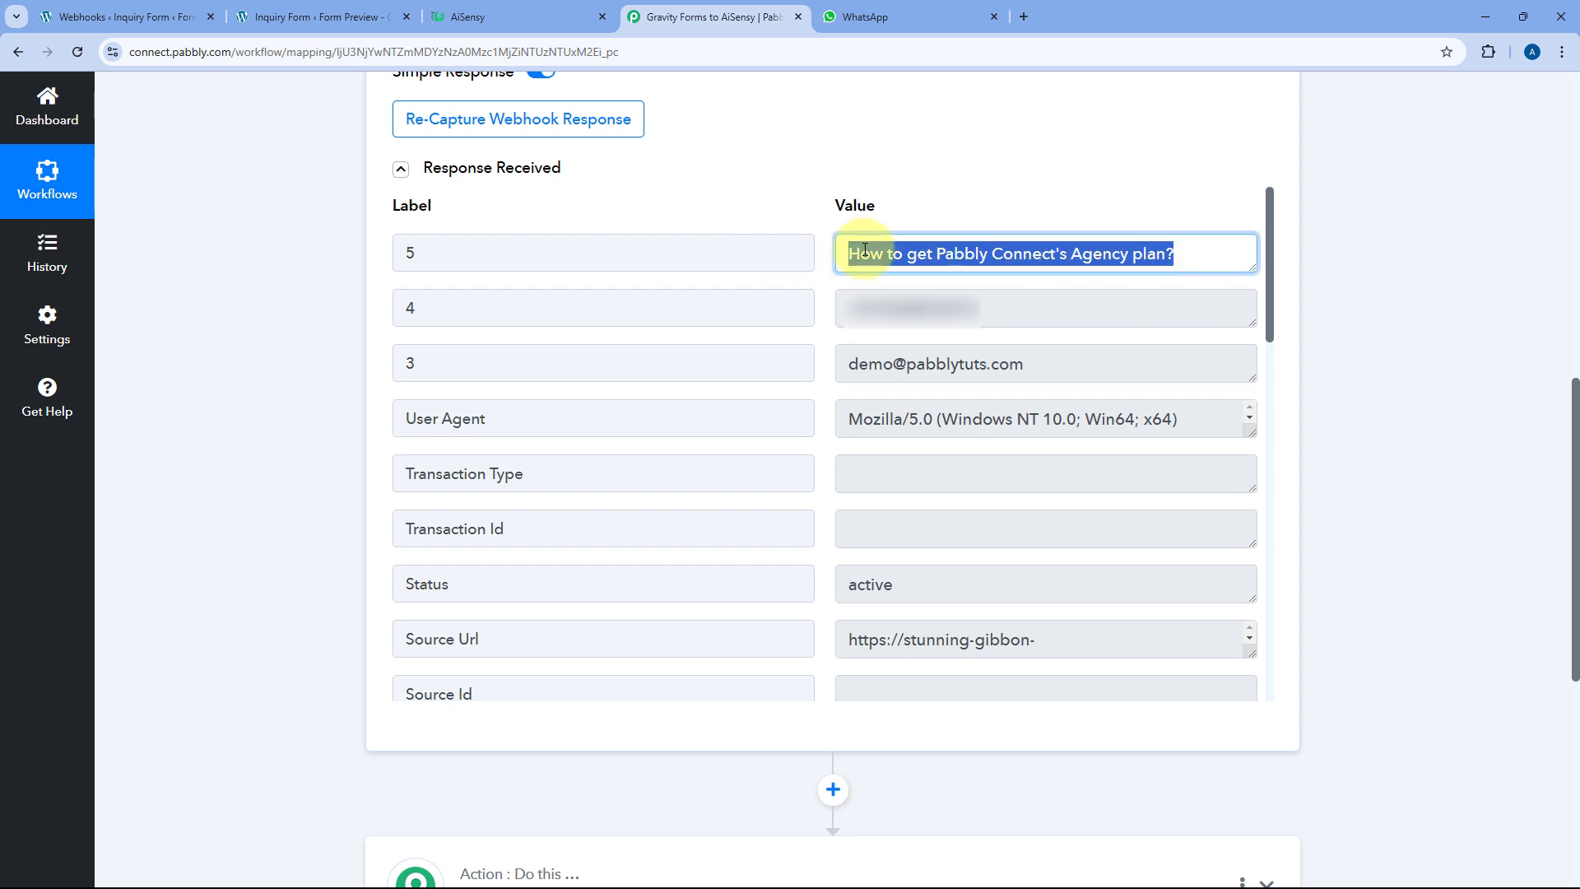
drag(1000, 309, 783, 304)
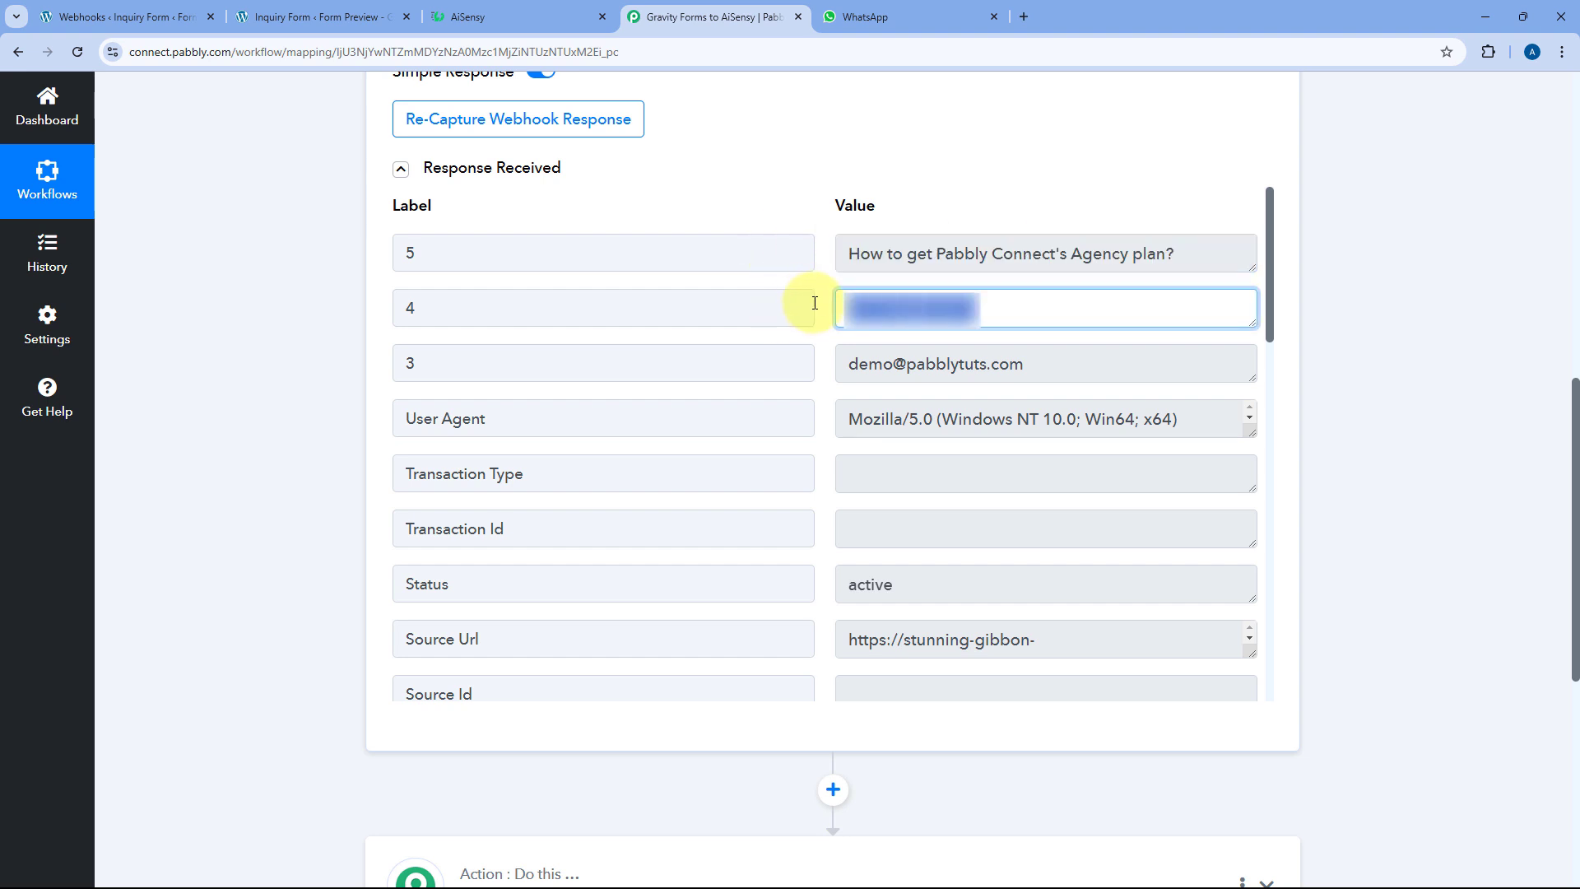
click(822, 309)
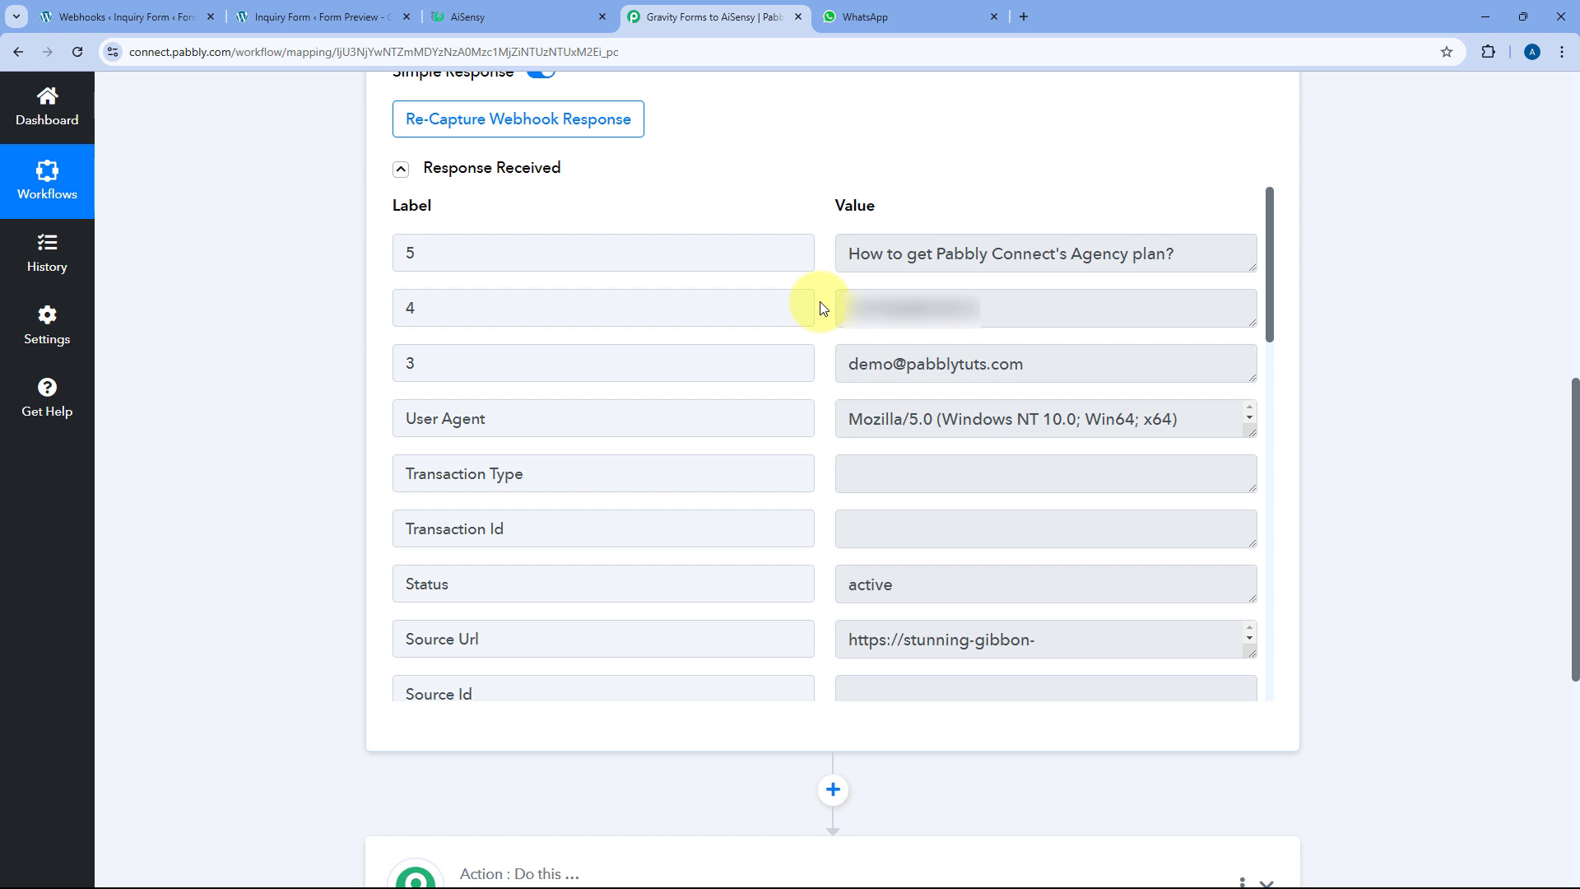
drag(1005, 307, 829, 314)
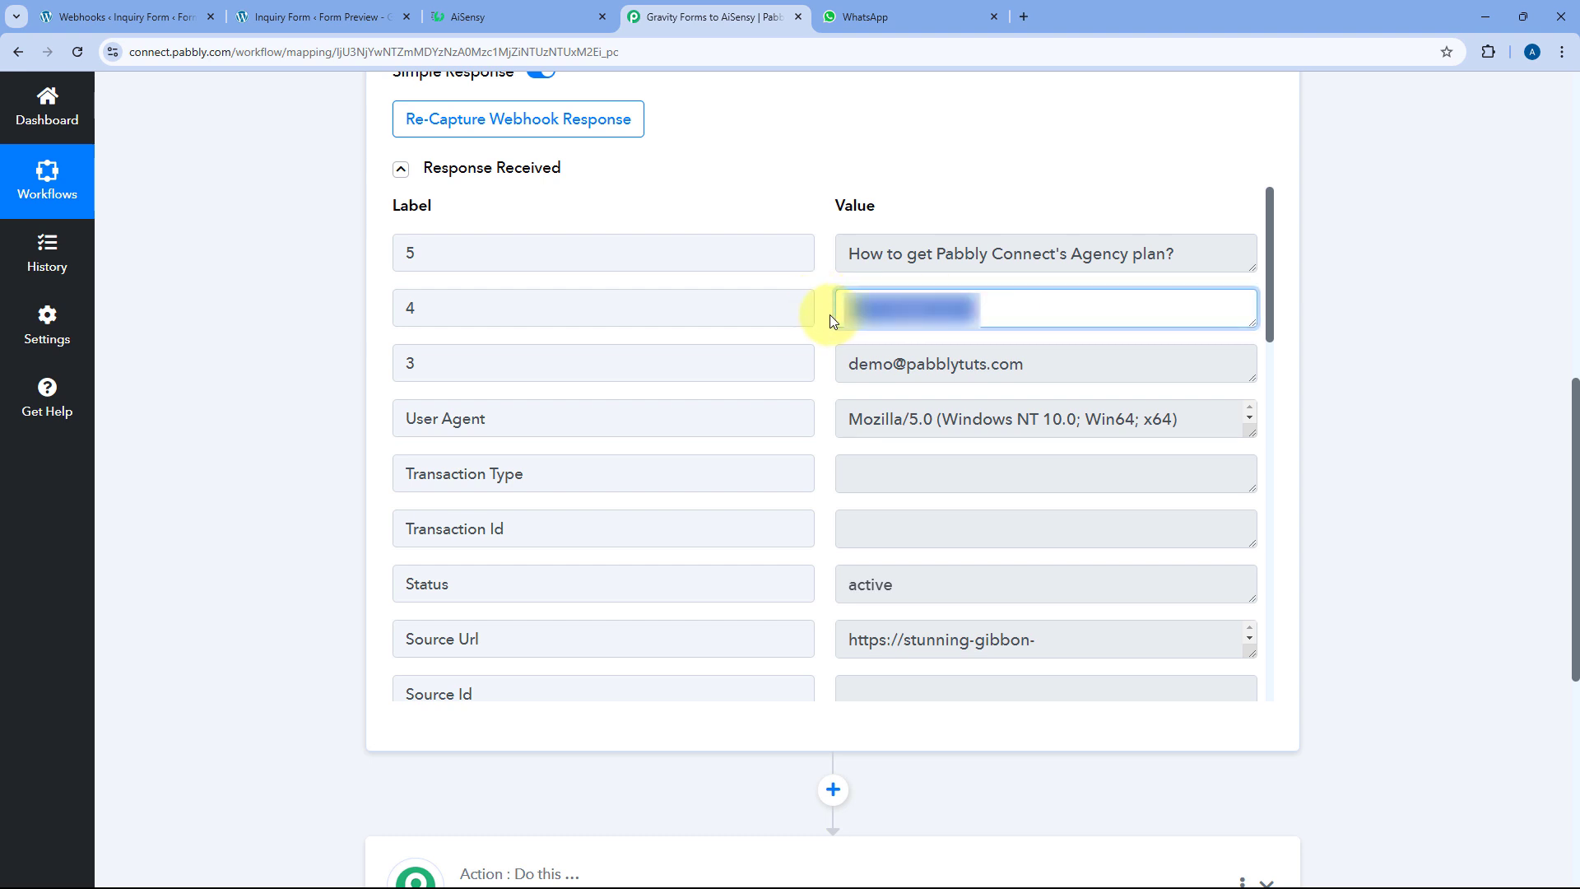
click(823, 309)
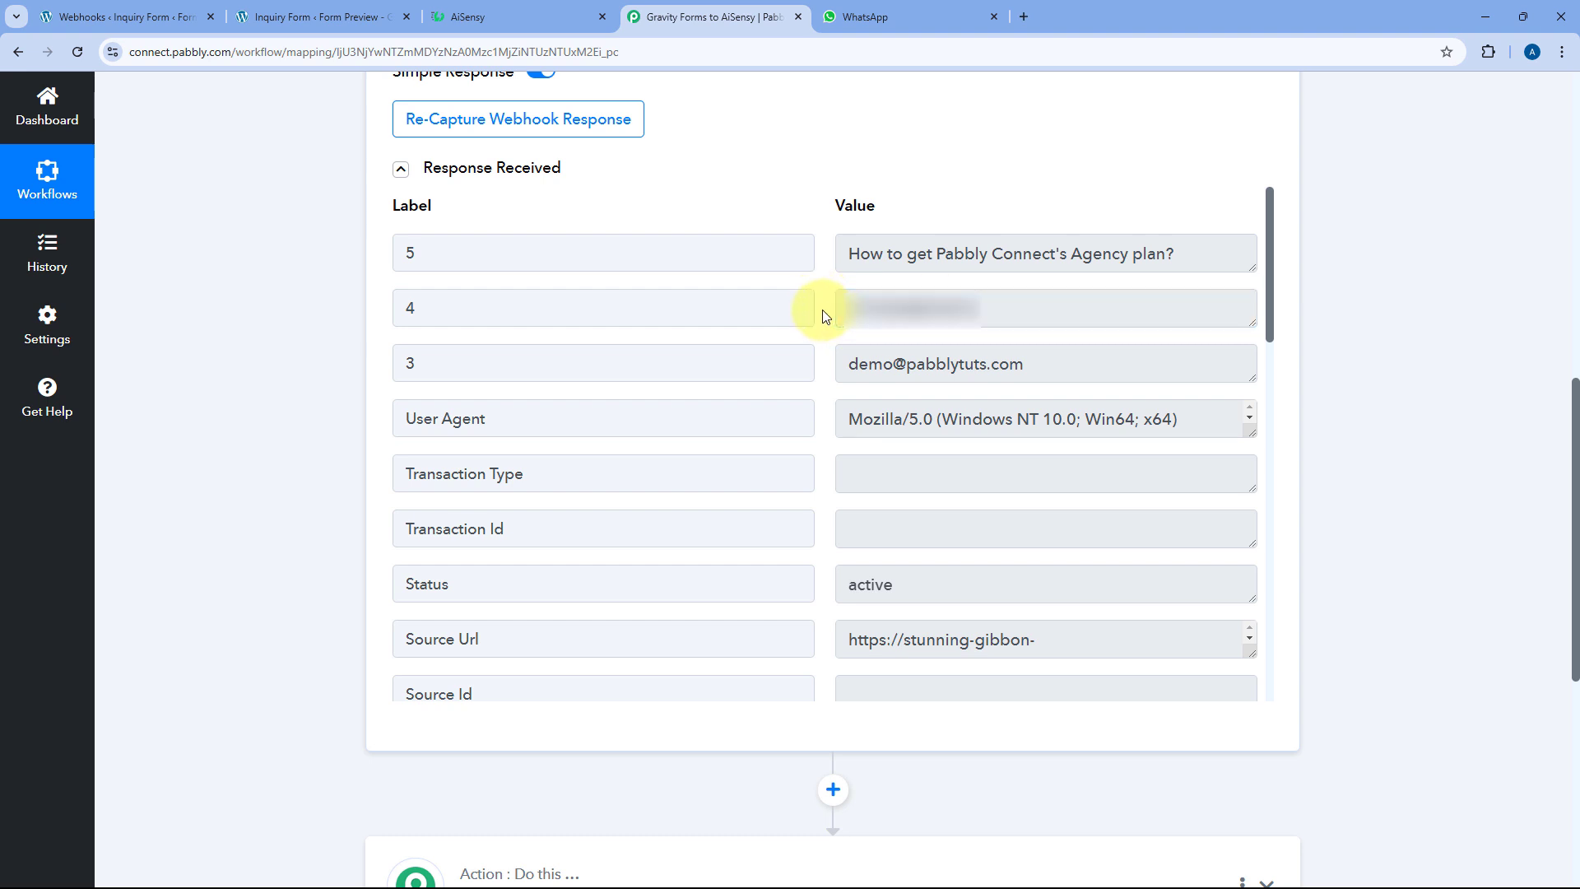
drag(1065, 357, 762, 363)
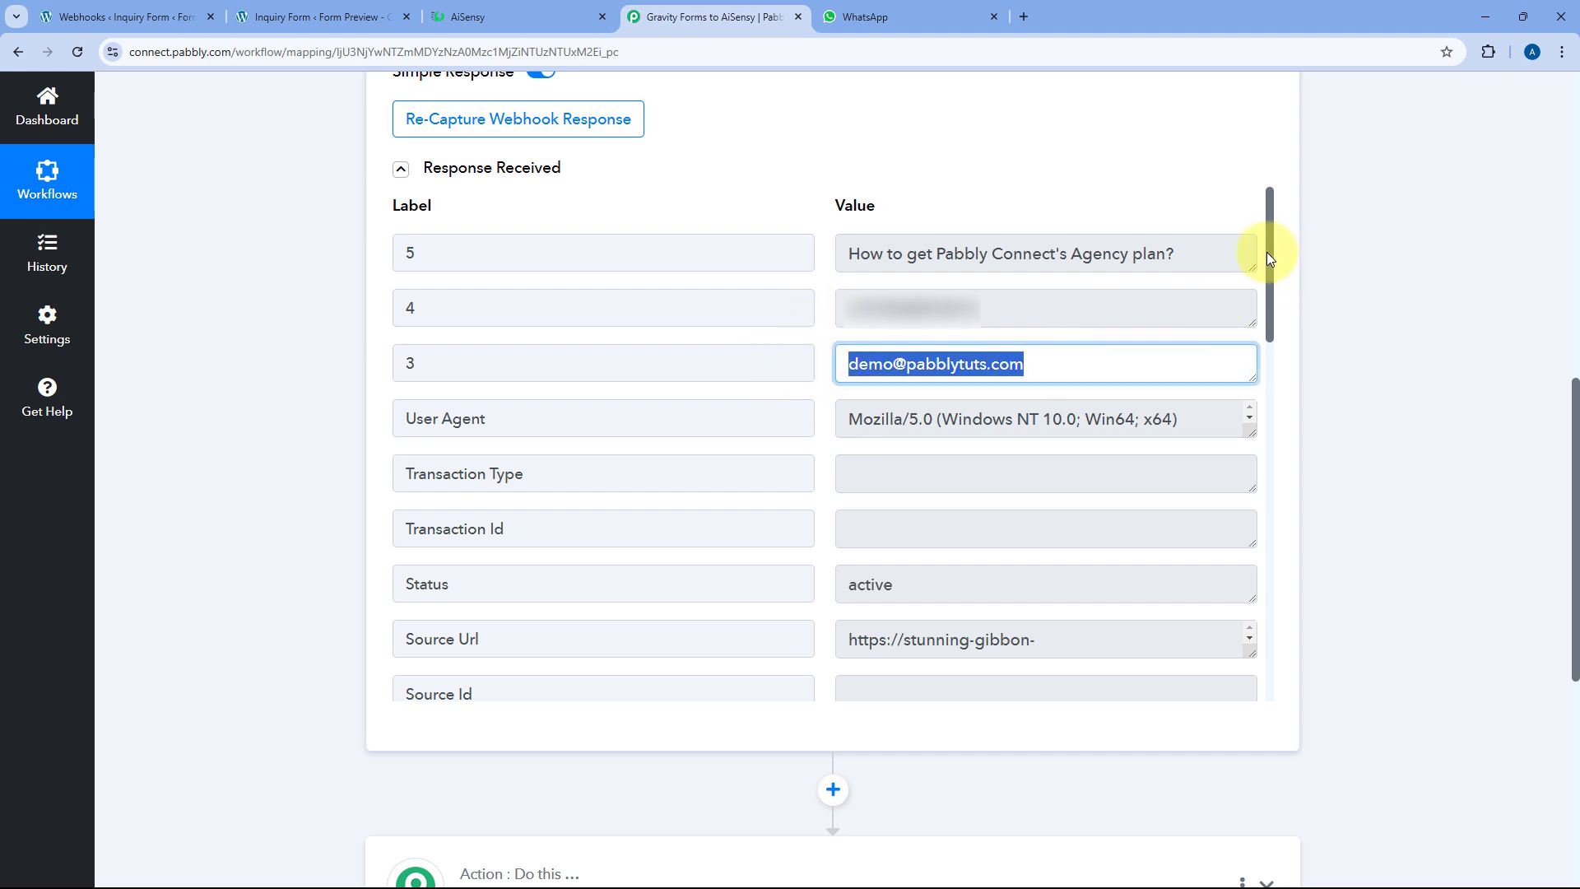
Review the first and last name values and scroll to the next action step
scroll(1270, 252, down, 10)
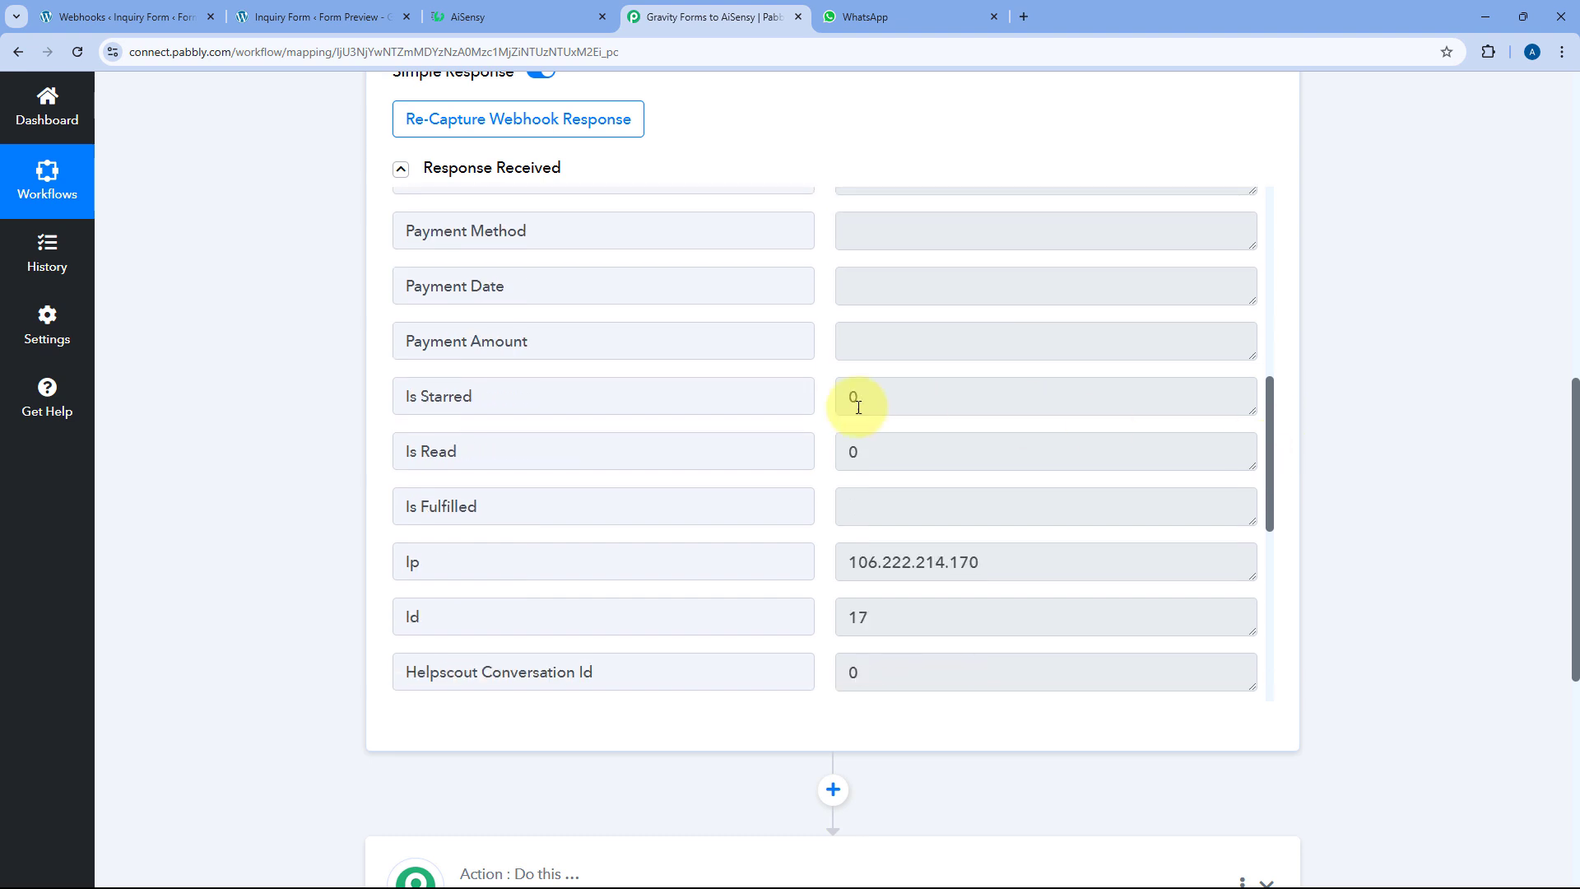
scroll(829, 400, down, 5)
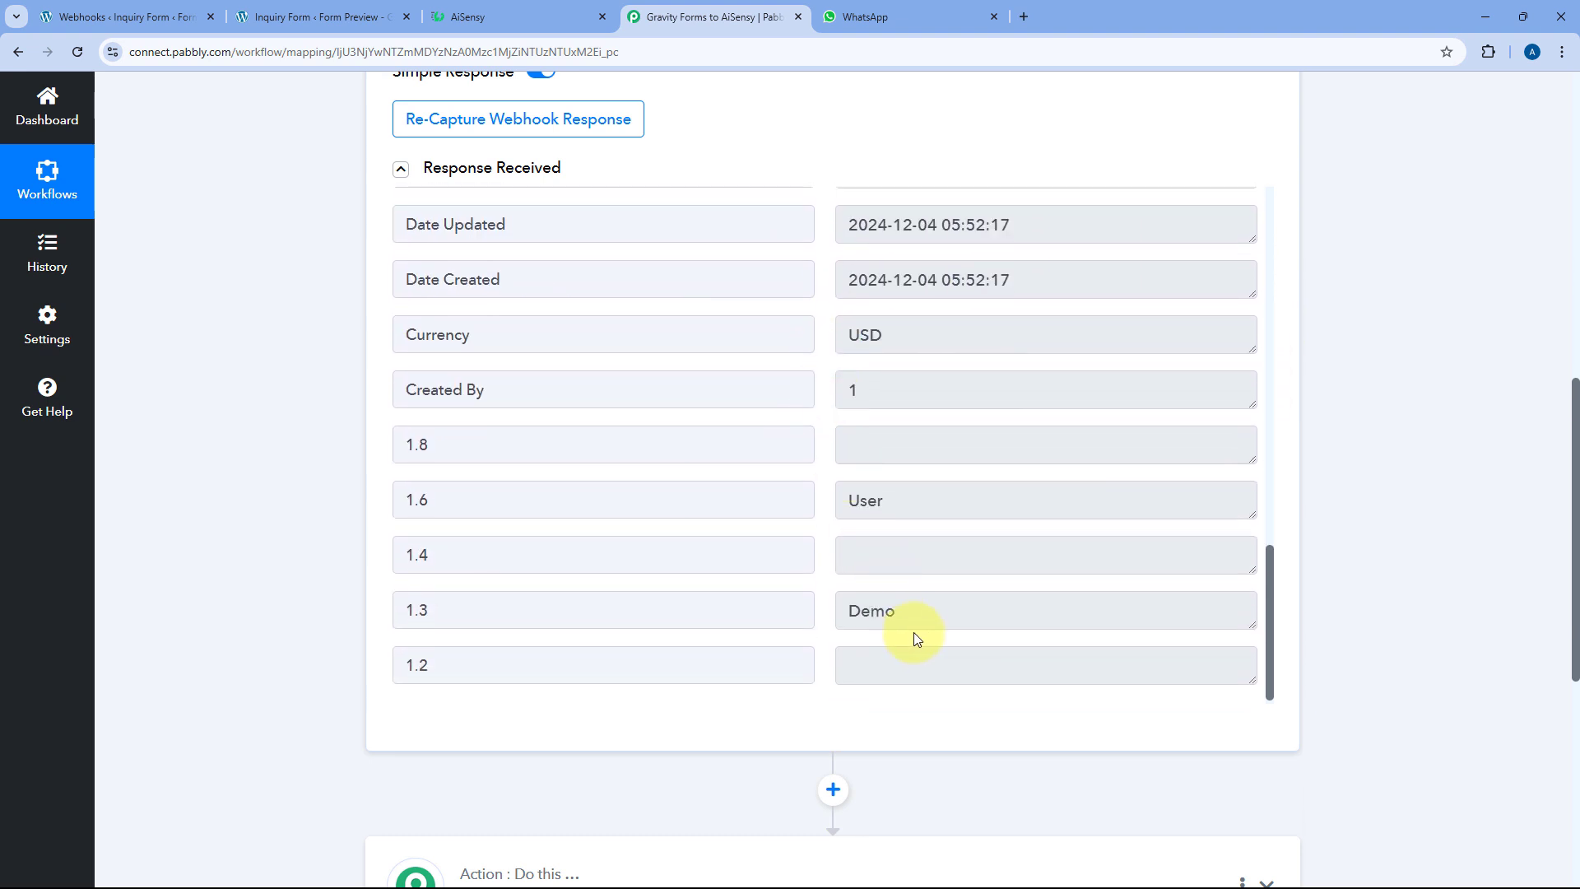
click(920, 619)
click(884, 504)
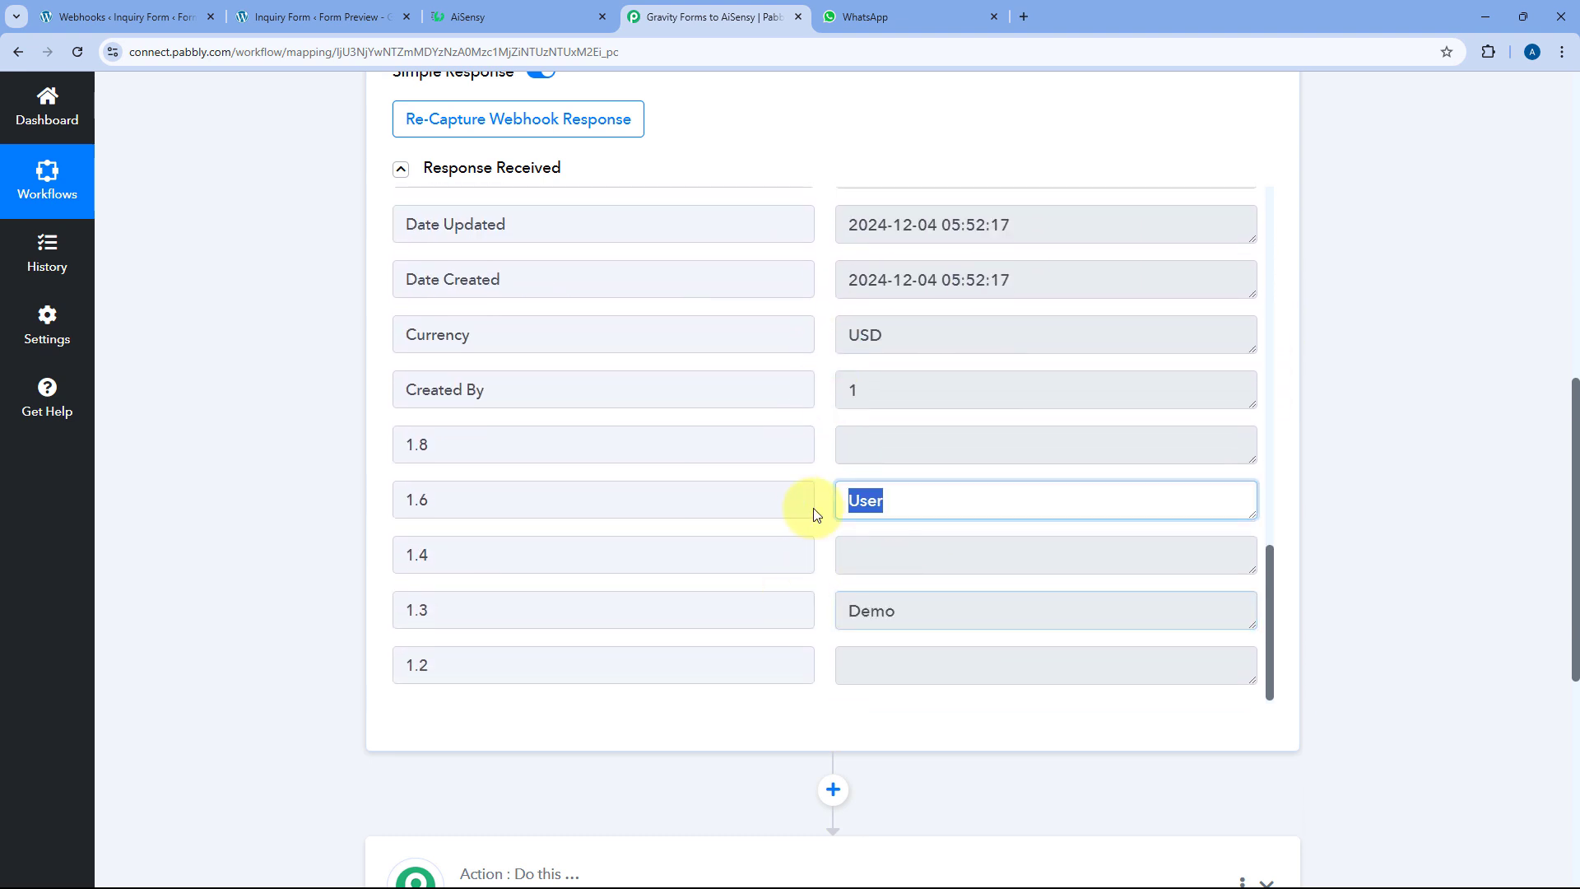
click(824, 462)
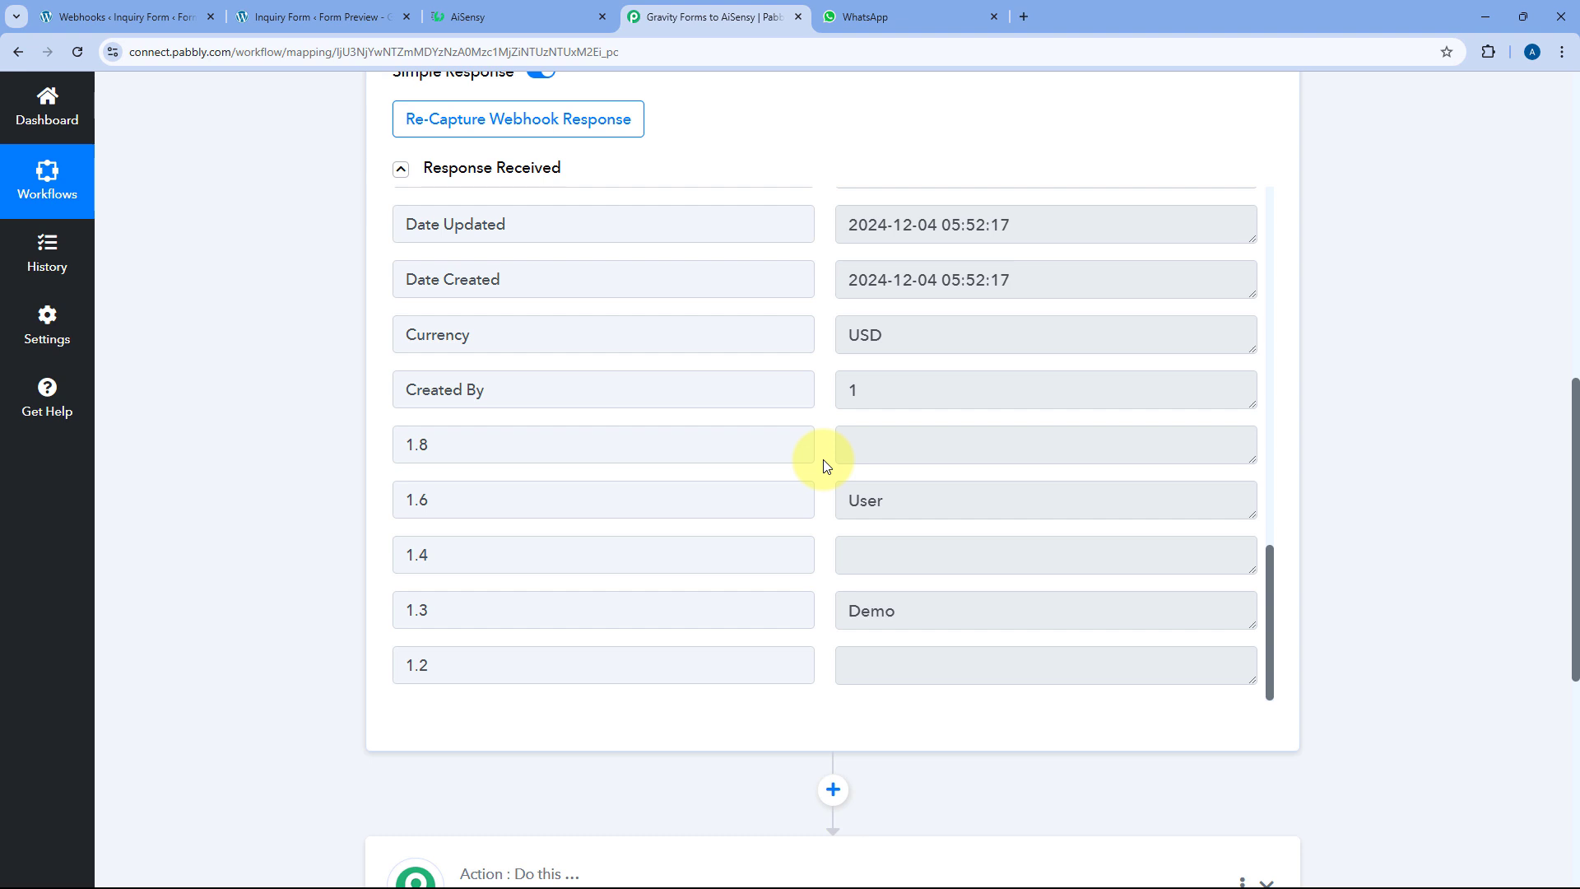
scroll(299, 441, down, 6)
Set the action to WhatsApp by AiSensy's Send Template Message and add a new connection
click(547, 416)
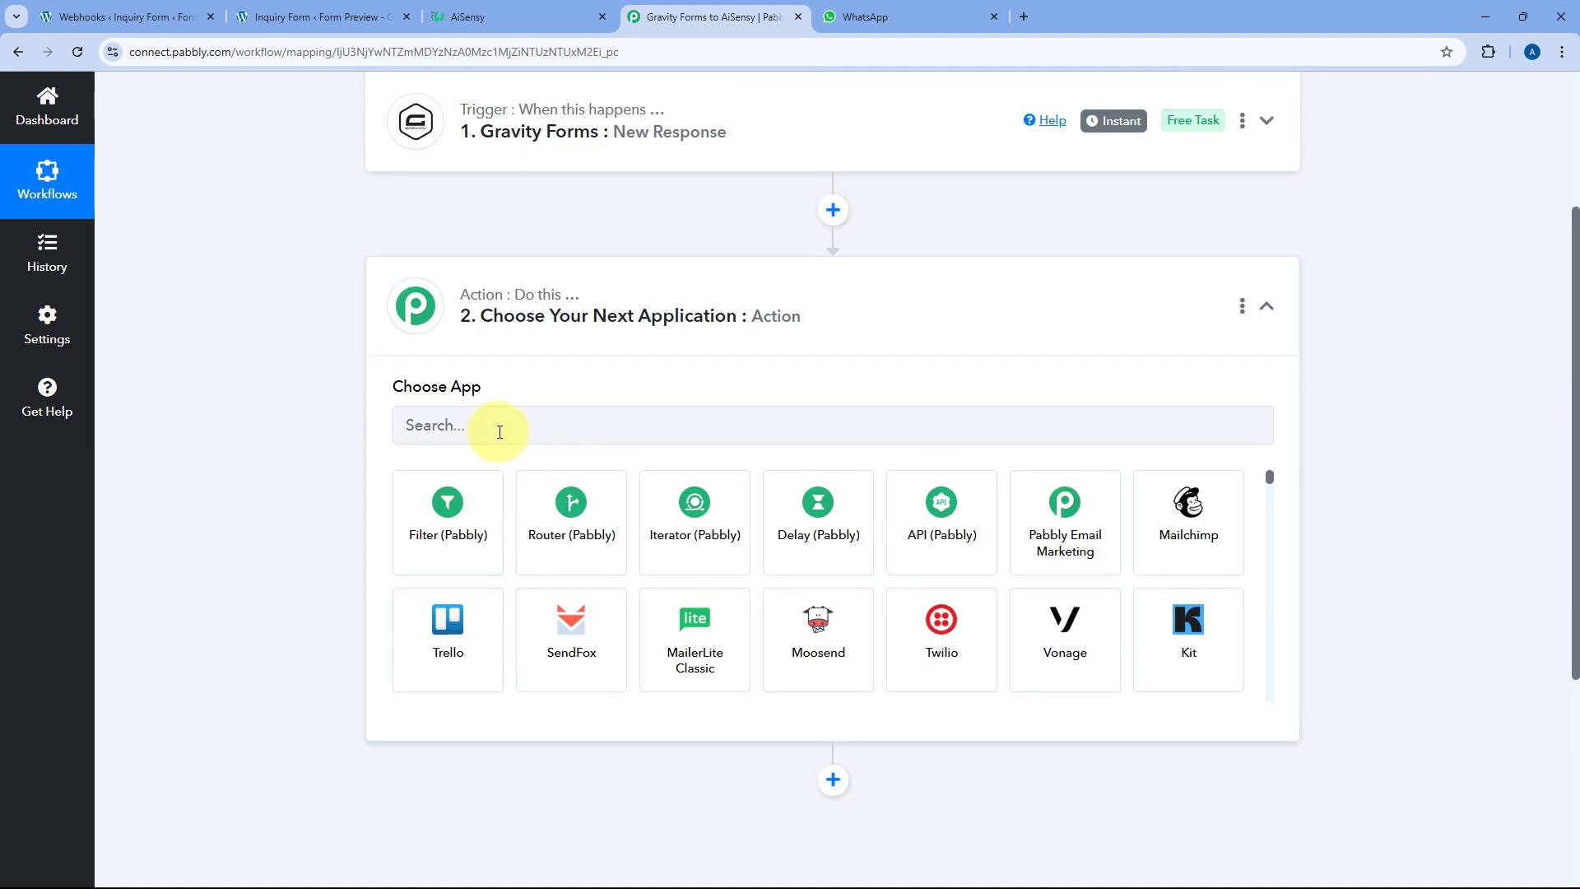
click(499, 432)
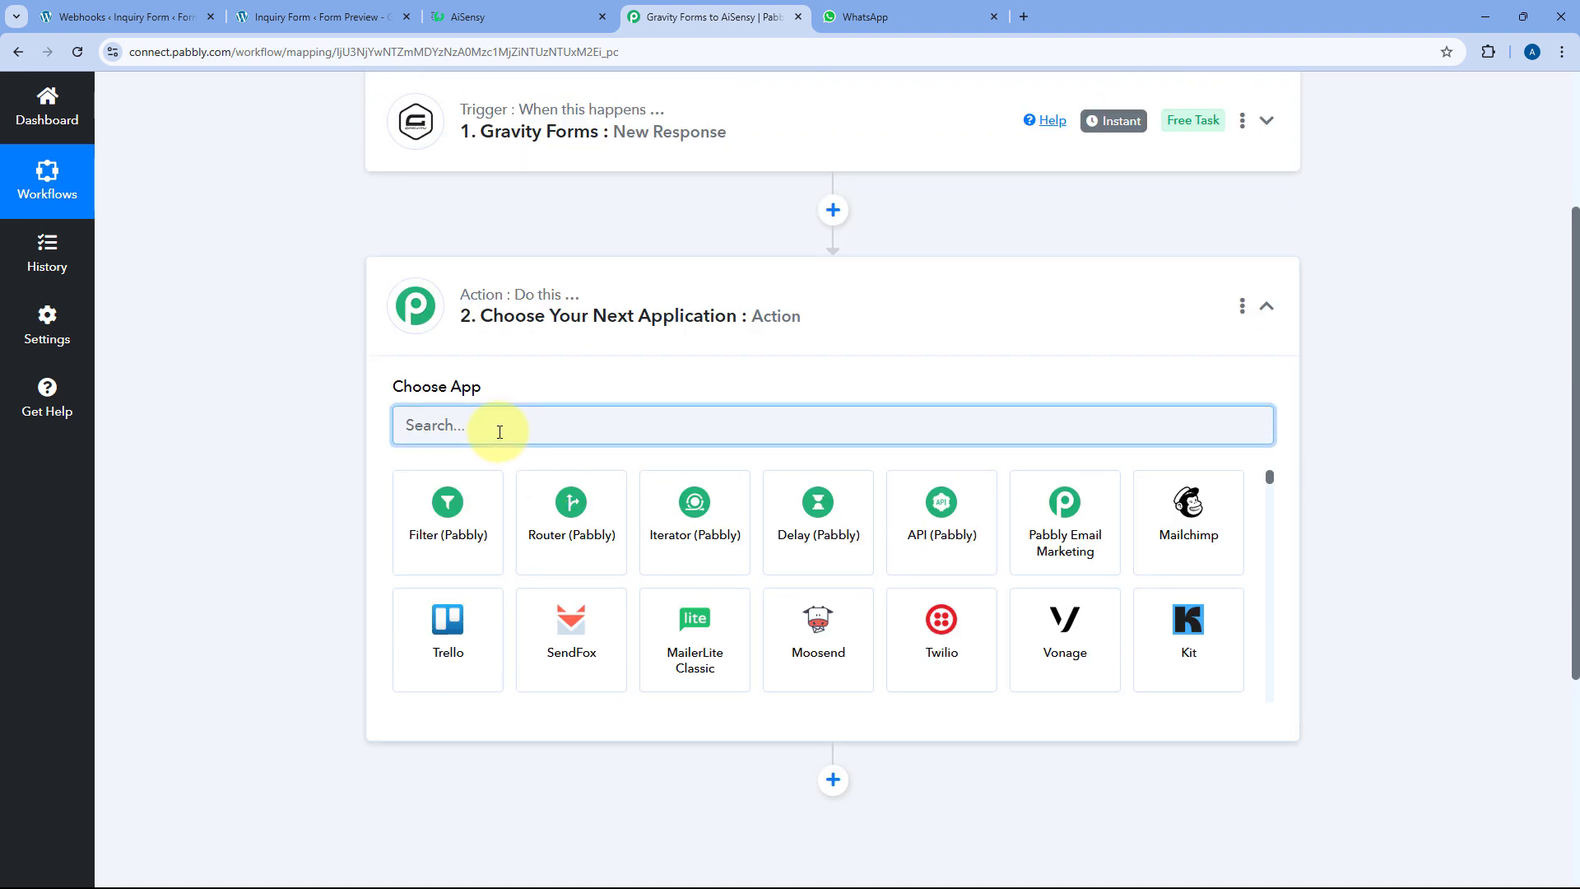
text(AiS)
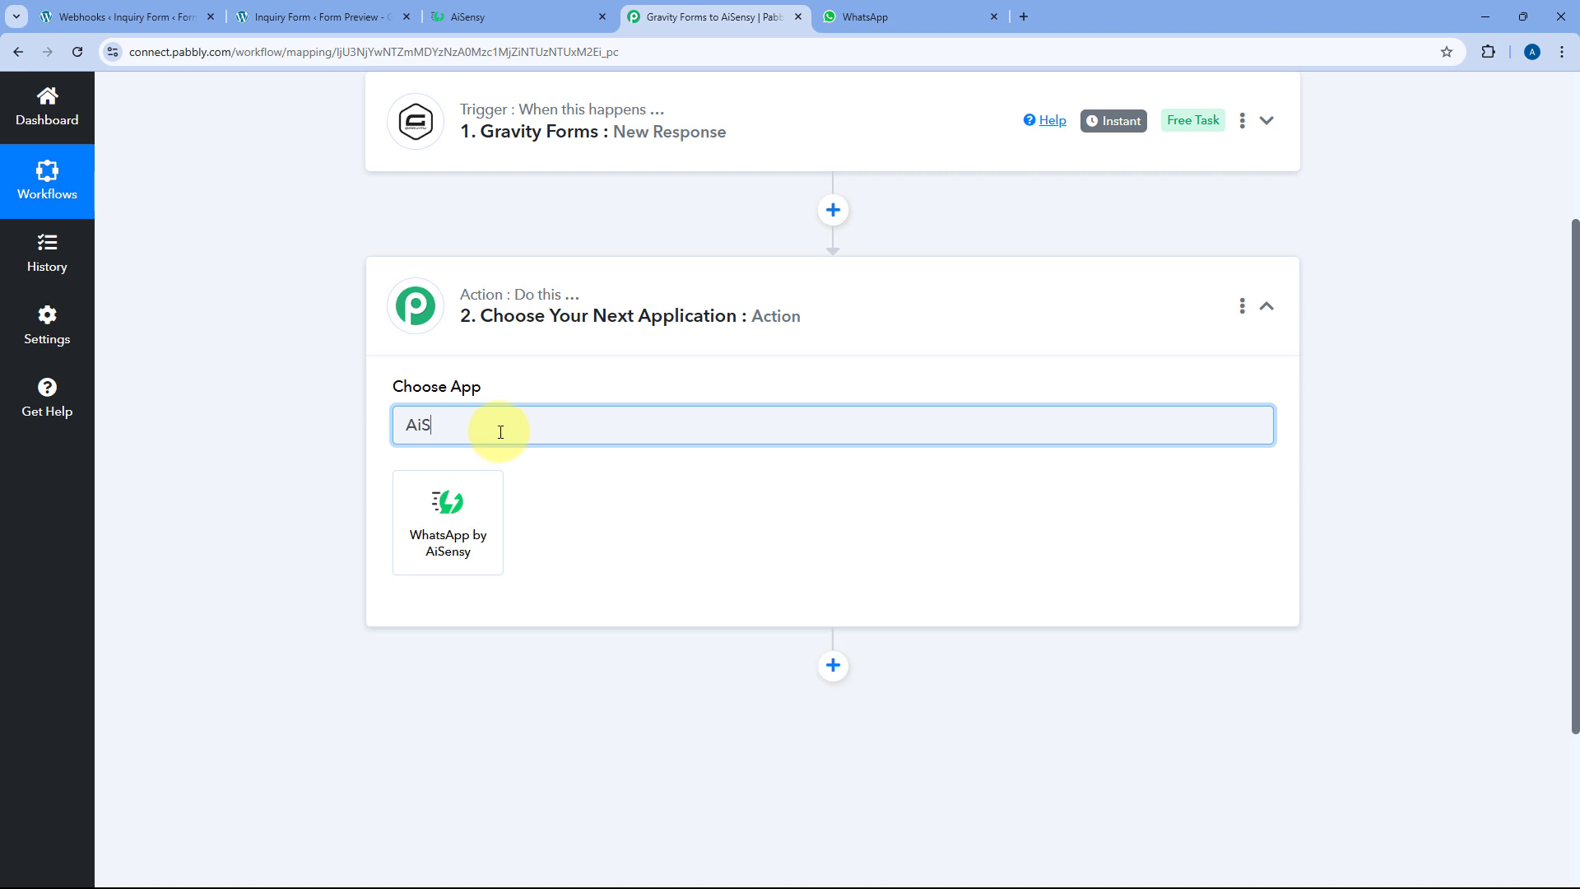
click(482, 513)
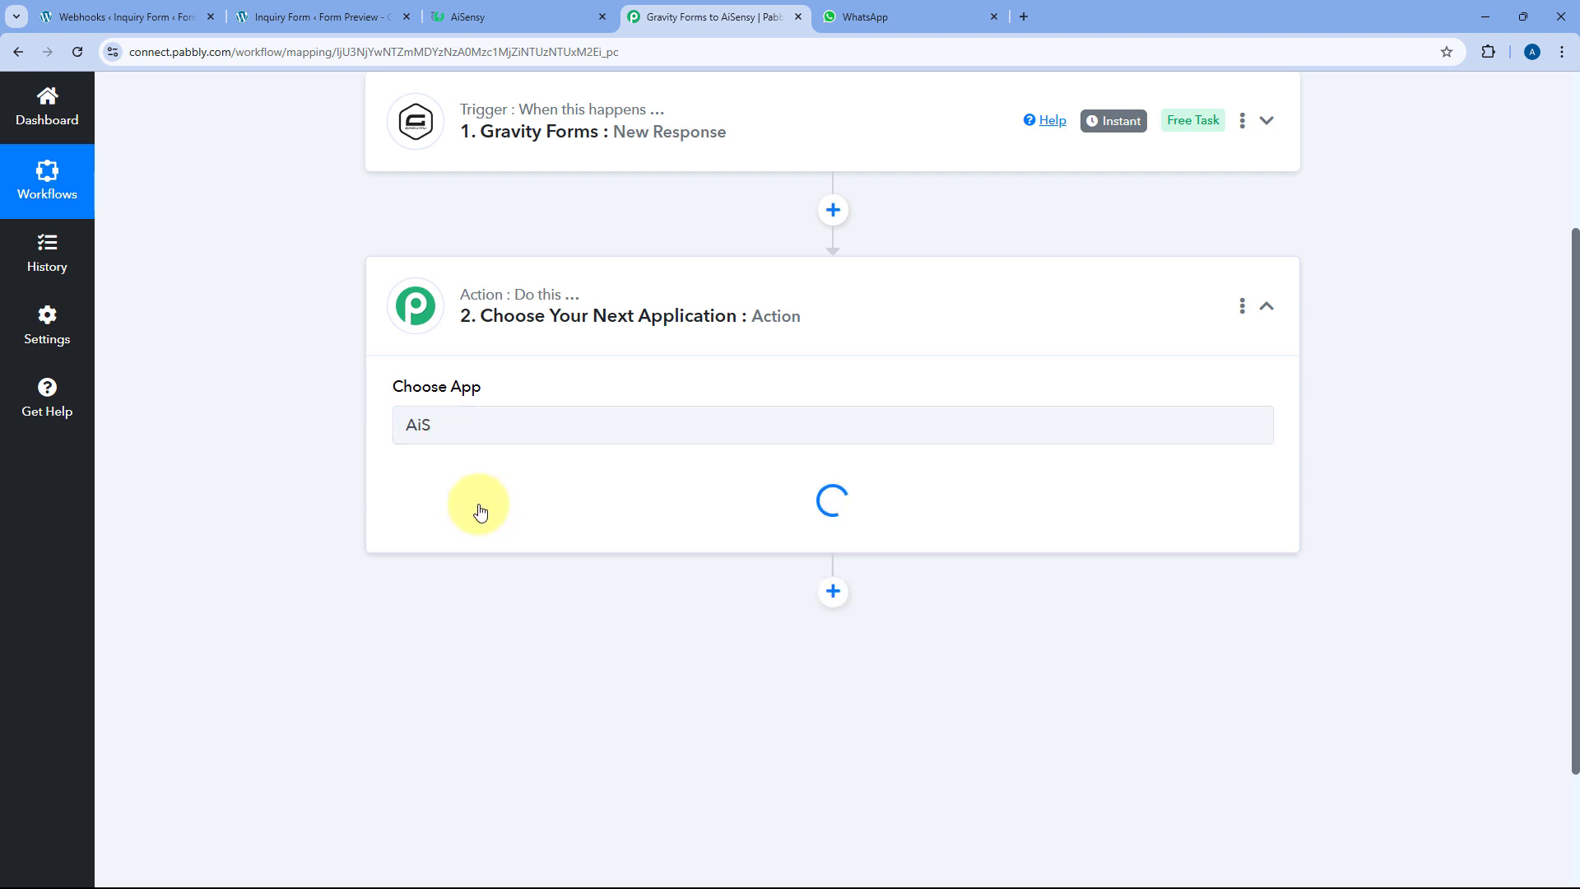
scroll(617, 345, down, 2)
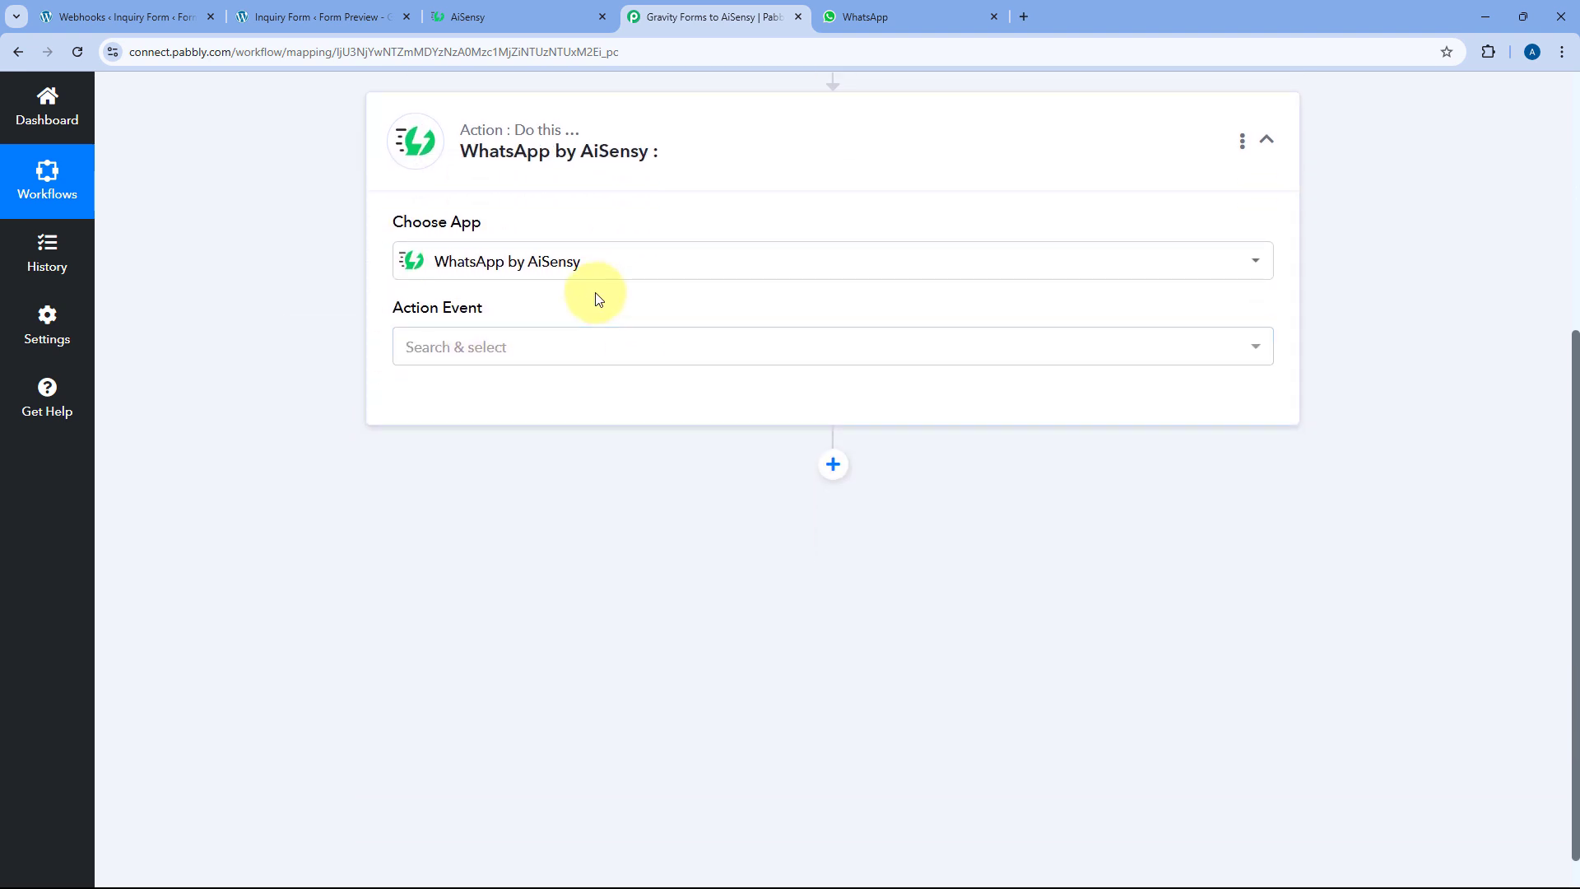
click(529, 346)
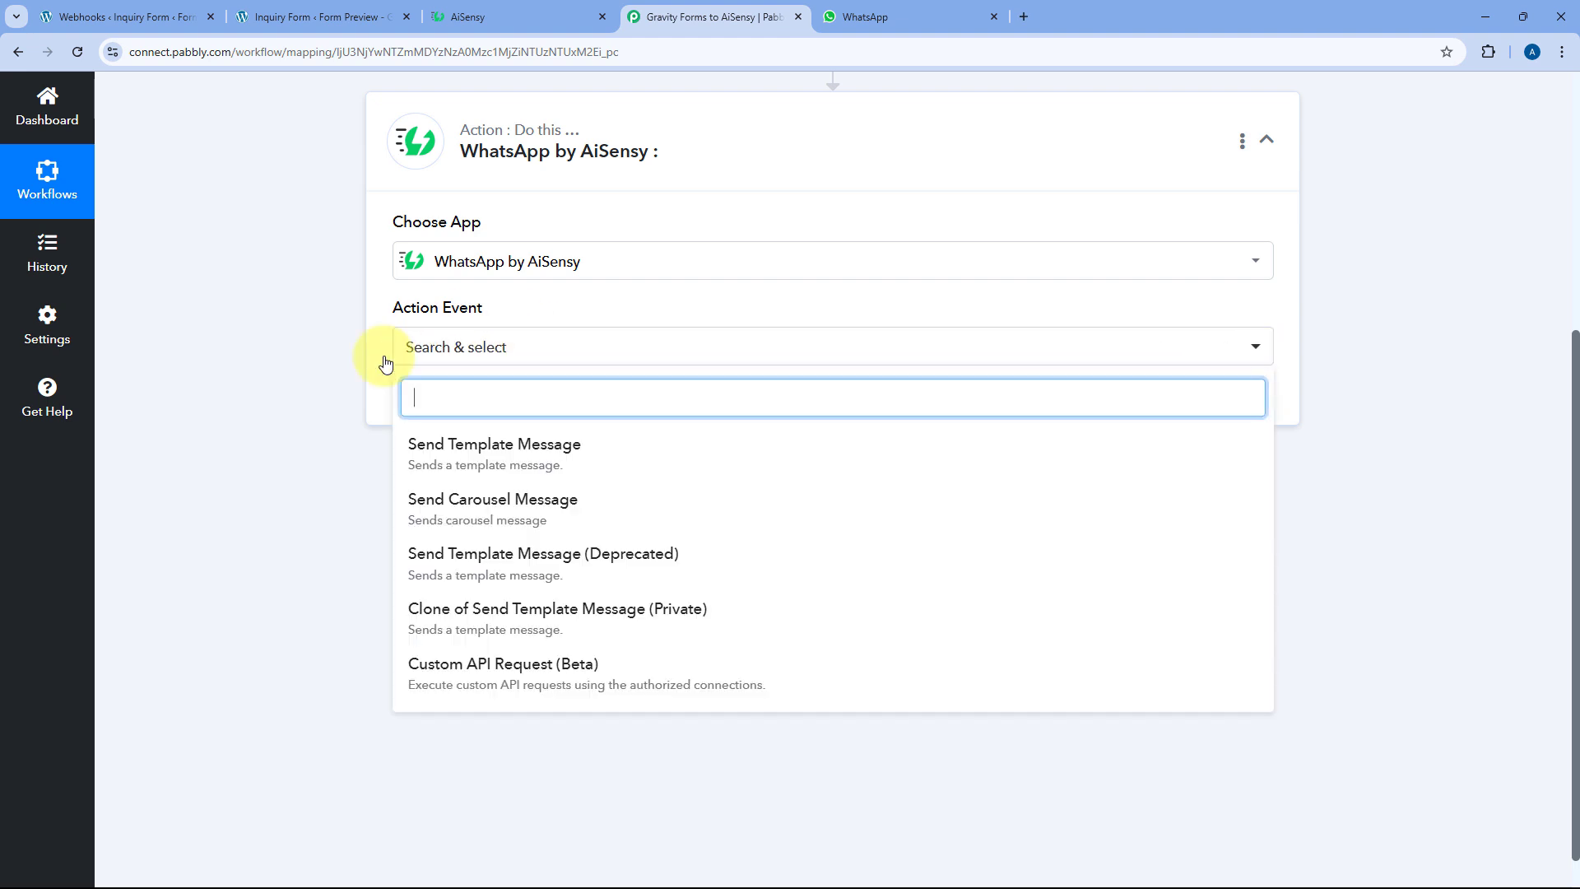
click(465, 445)
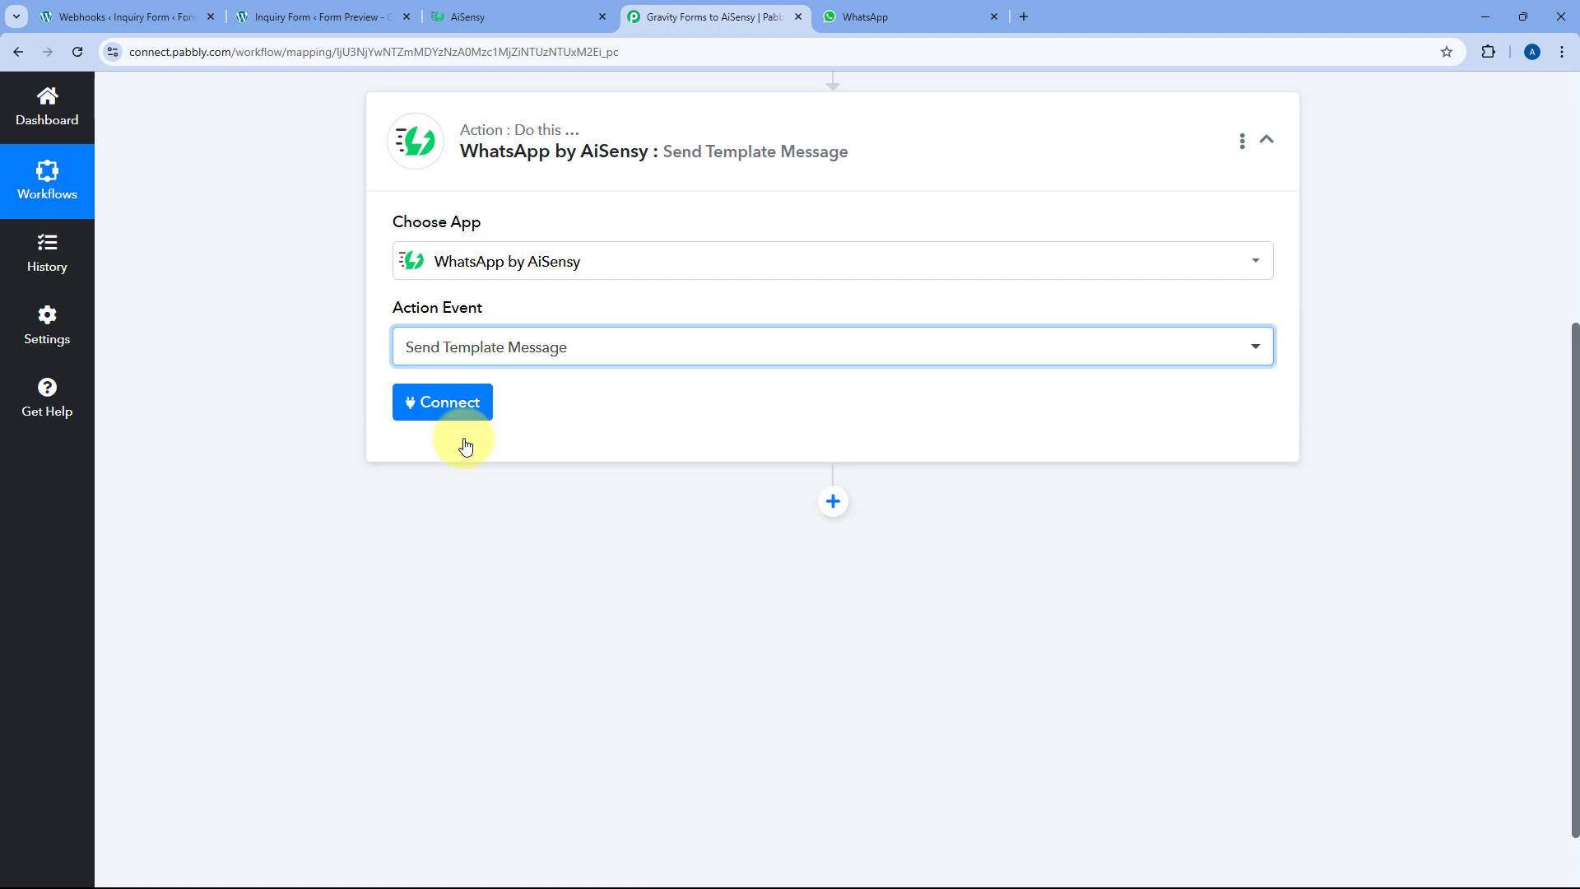
click(435, 490)
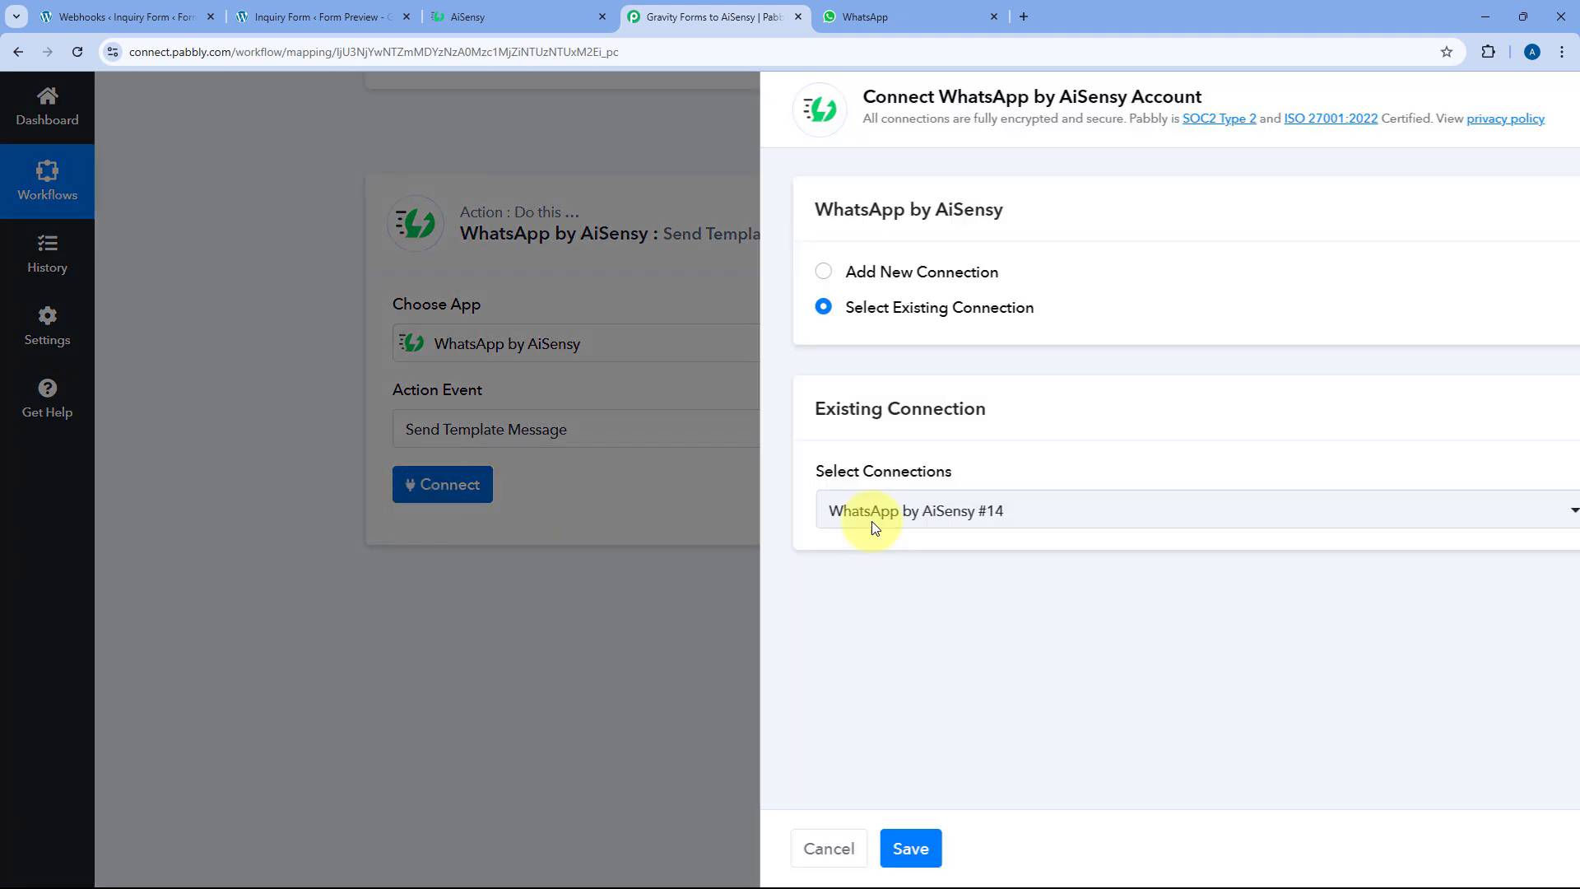
click(730, 274)
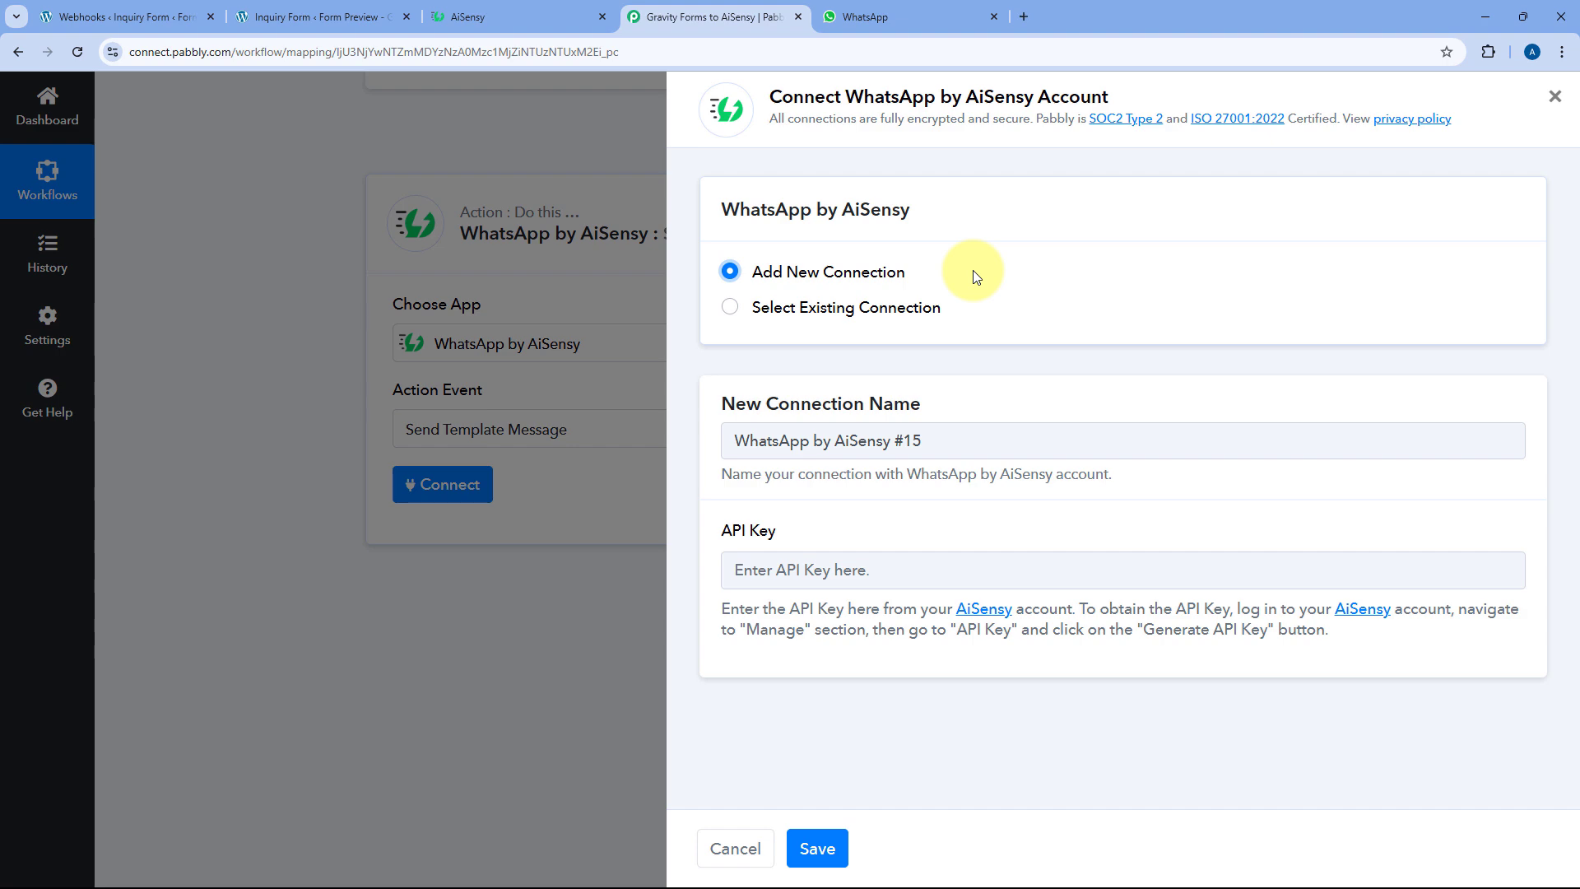
Copy the API key from AiSensy's Manage > API Key page and return to Pabbly
click(525, 12)
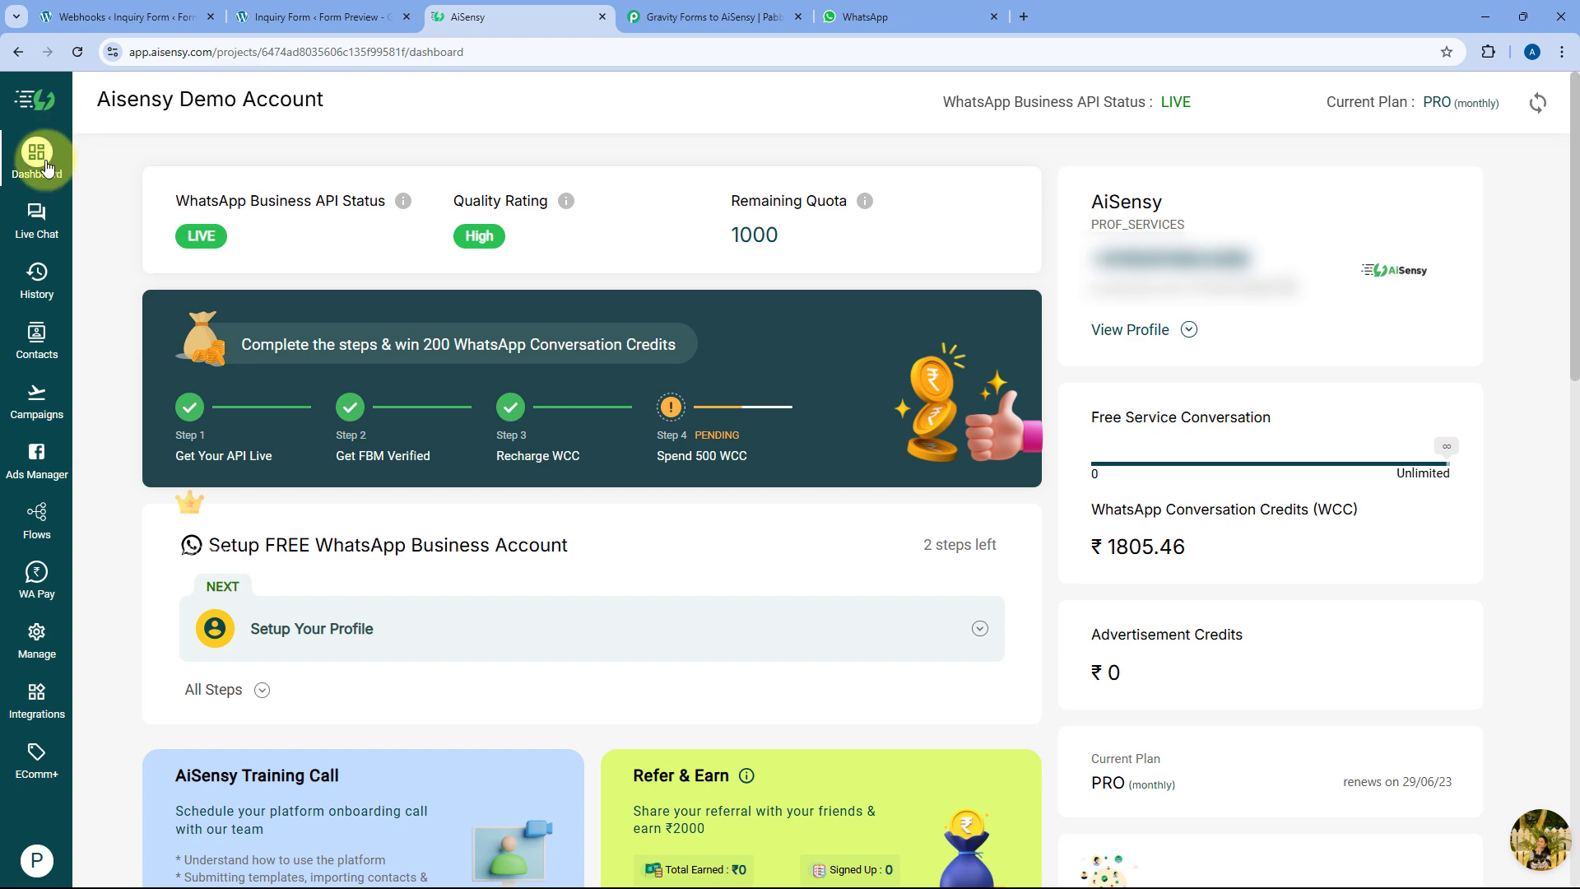
click(36, 638)
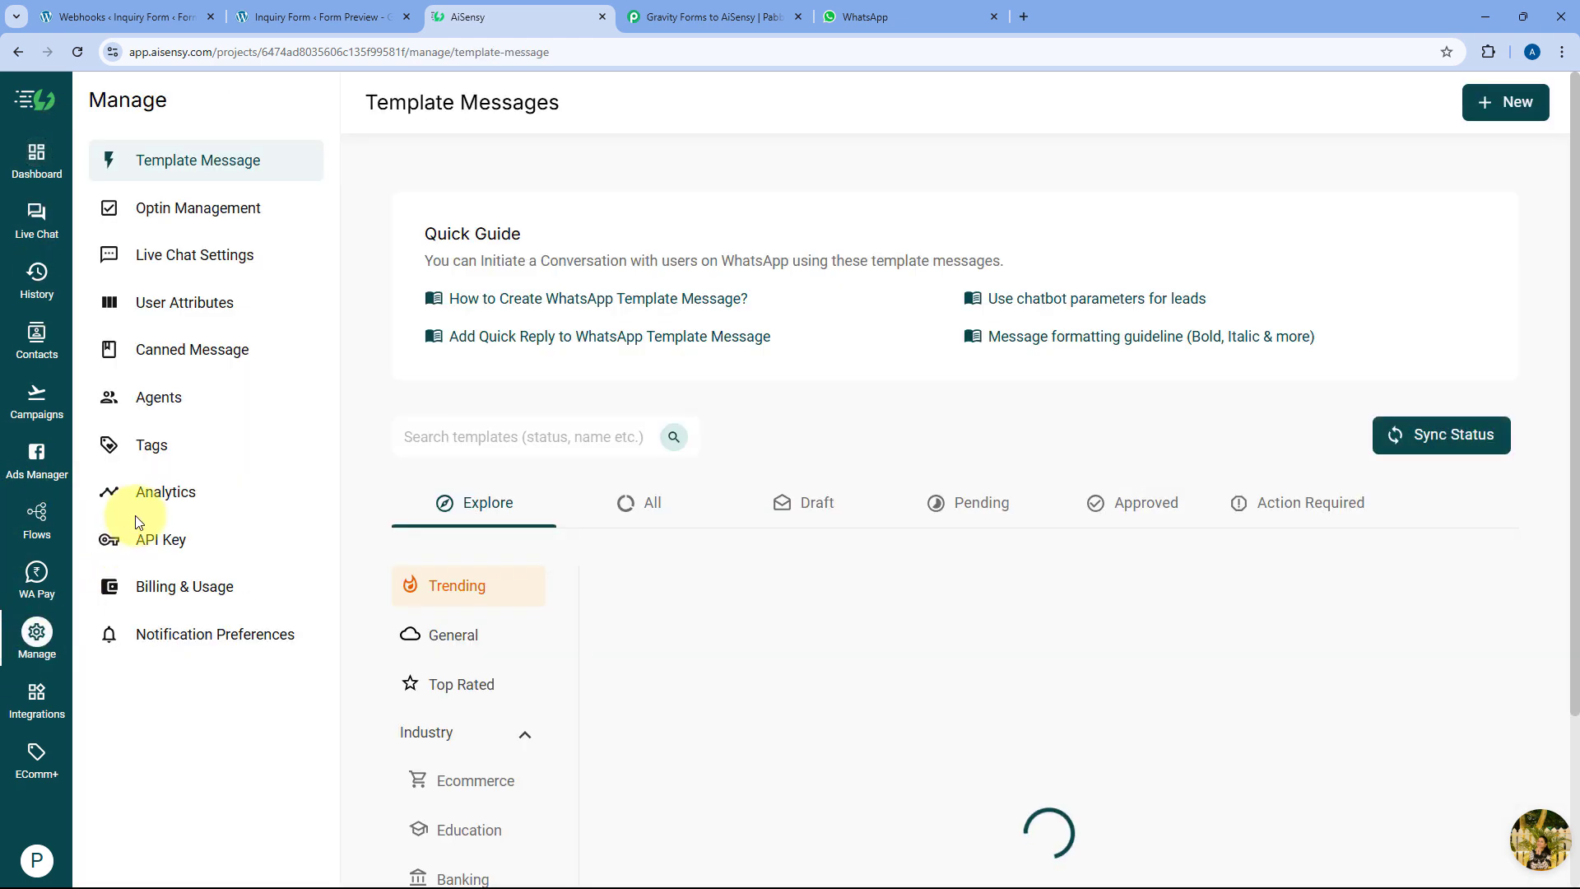
click(164, 538)
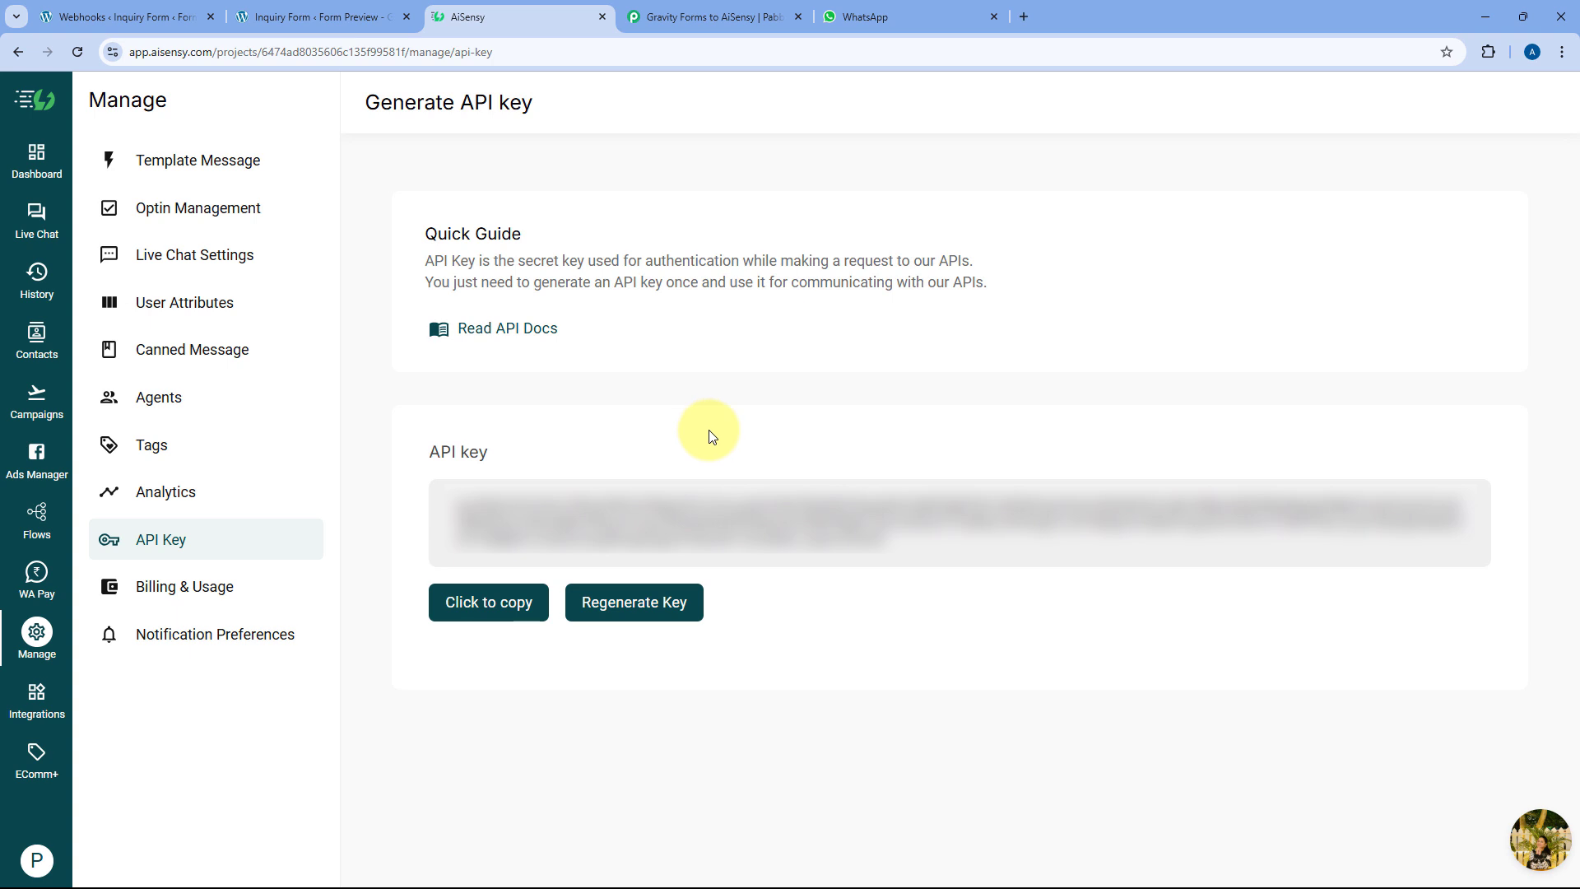
click(454, 603)
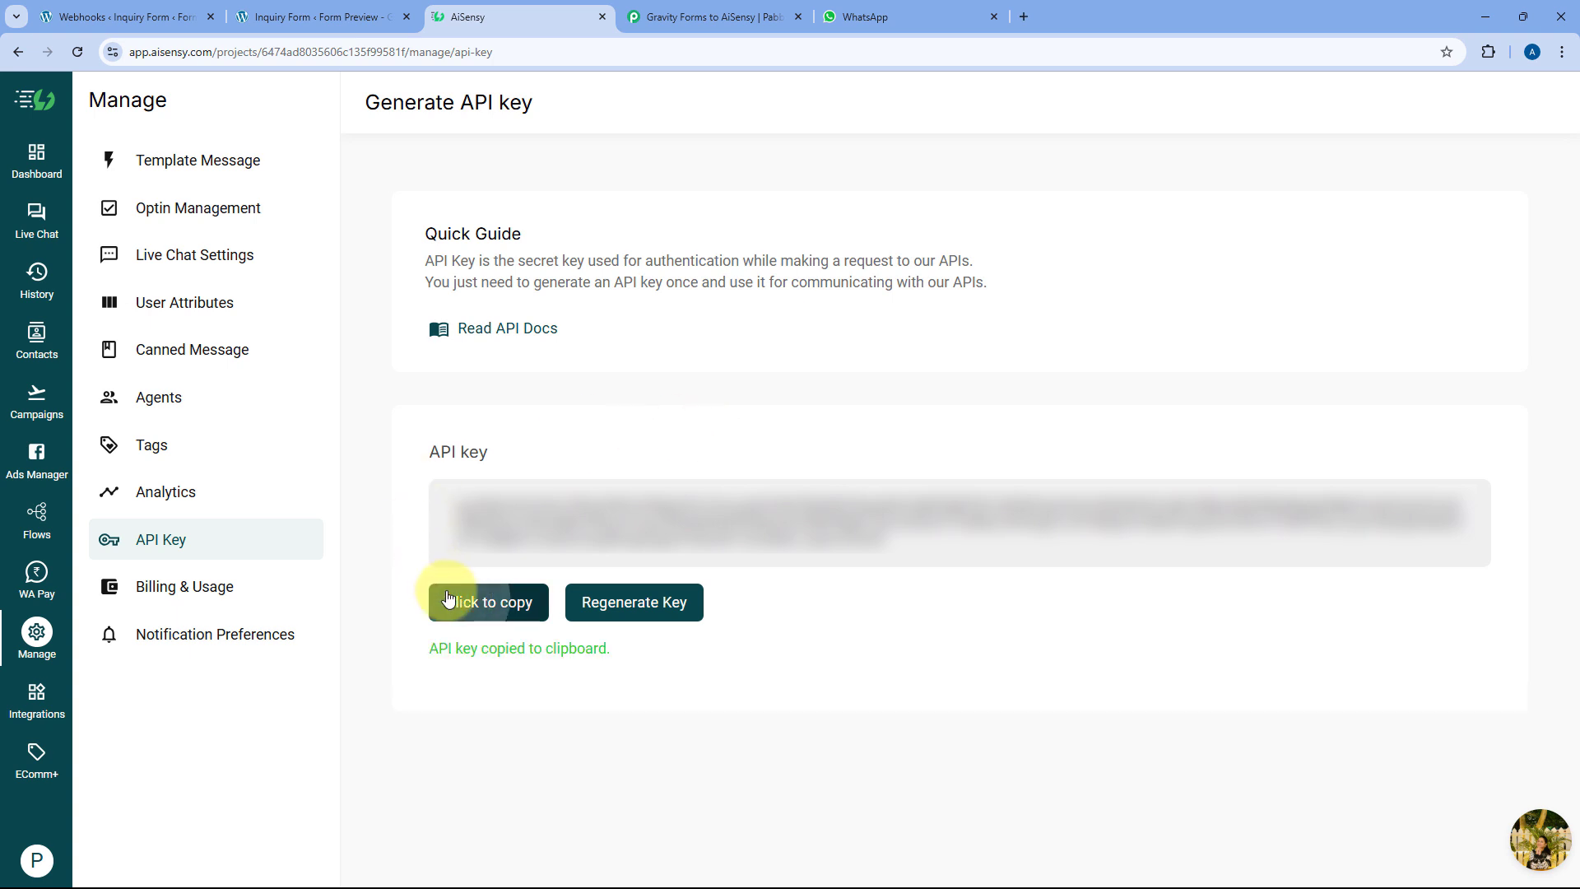
click(707, 17)
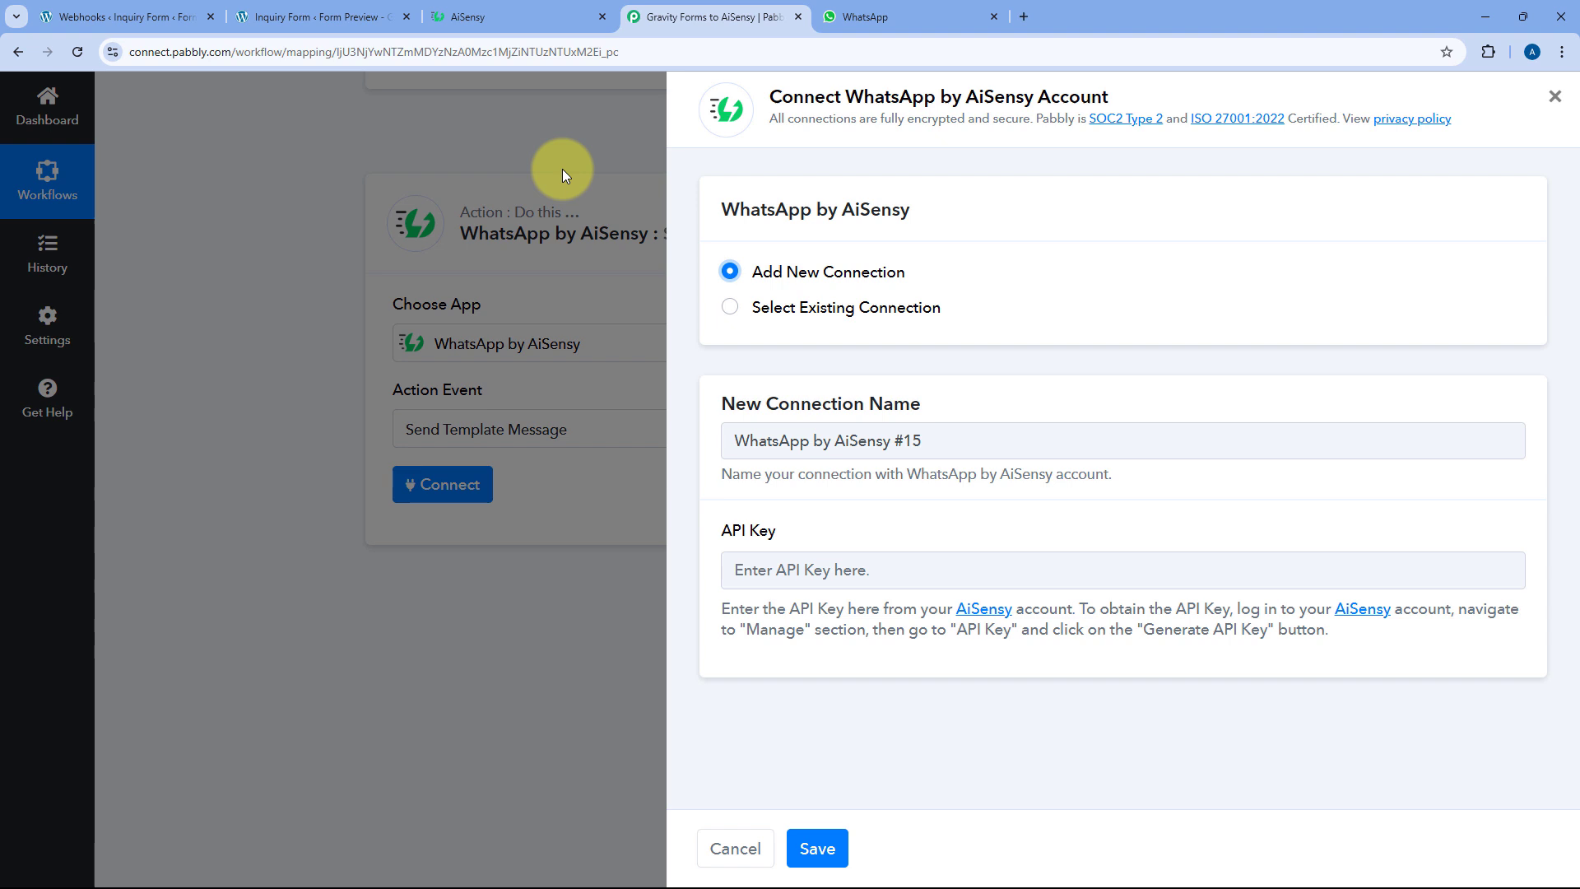
Paste the API key, save the AiSensy connection, and scroll to the Send Template Message fields
click(782, 568)
right_click(783, 567)
click(822, 358)
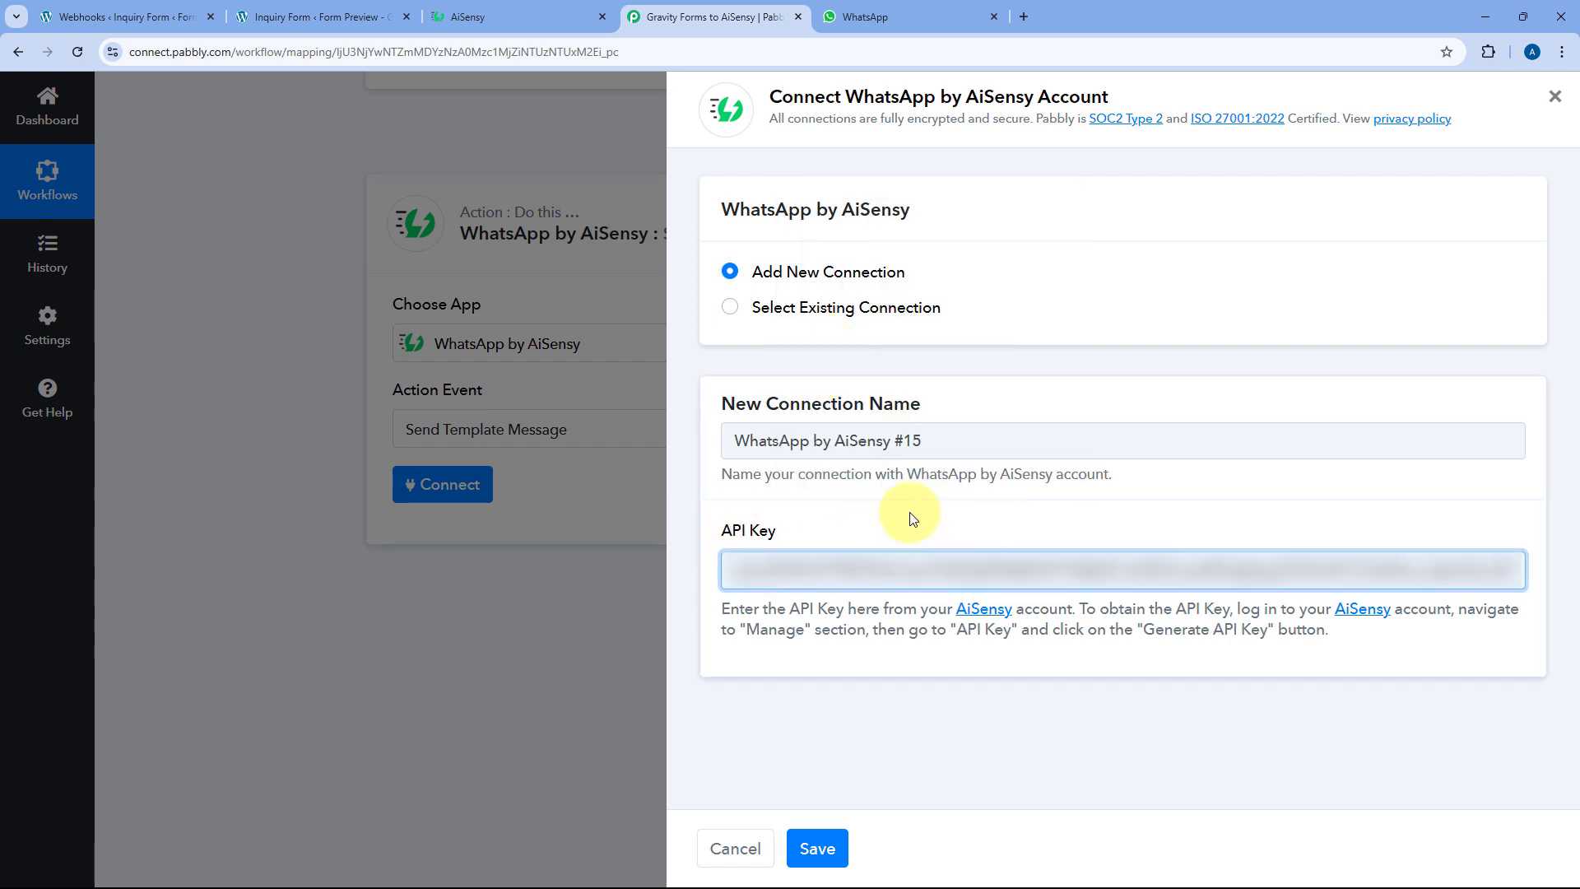
click(815, 848)
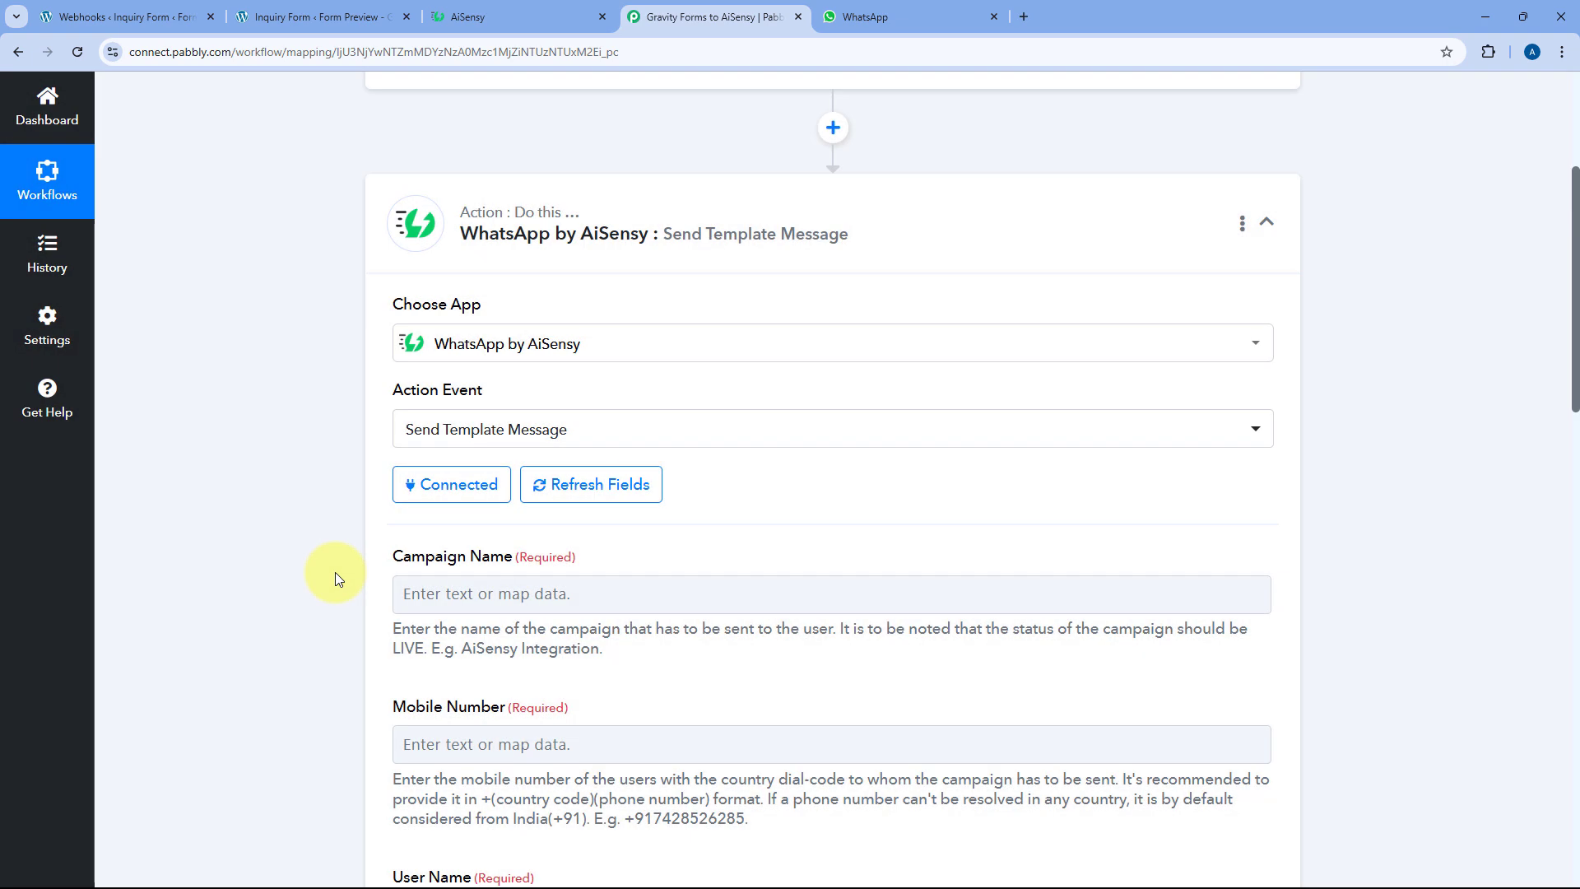
scroll(334, 571, down, 2)
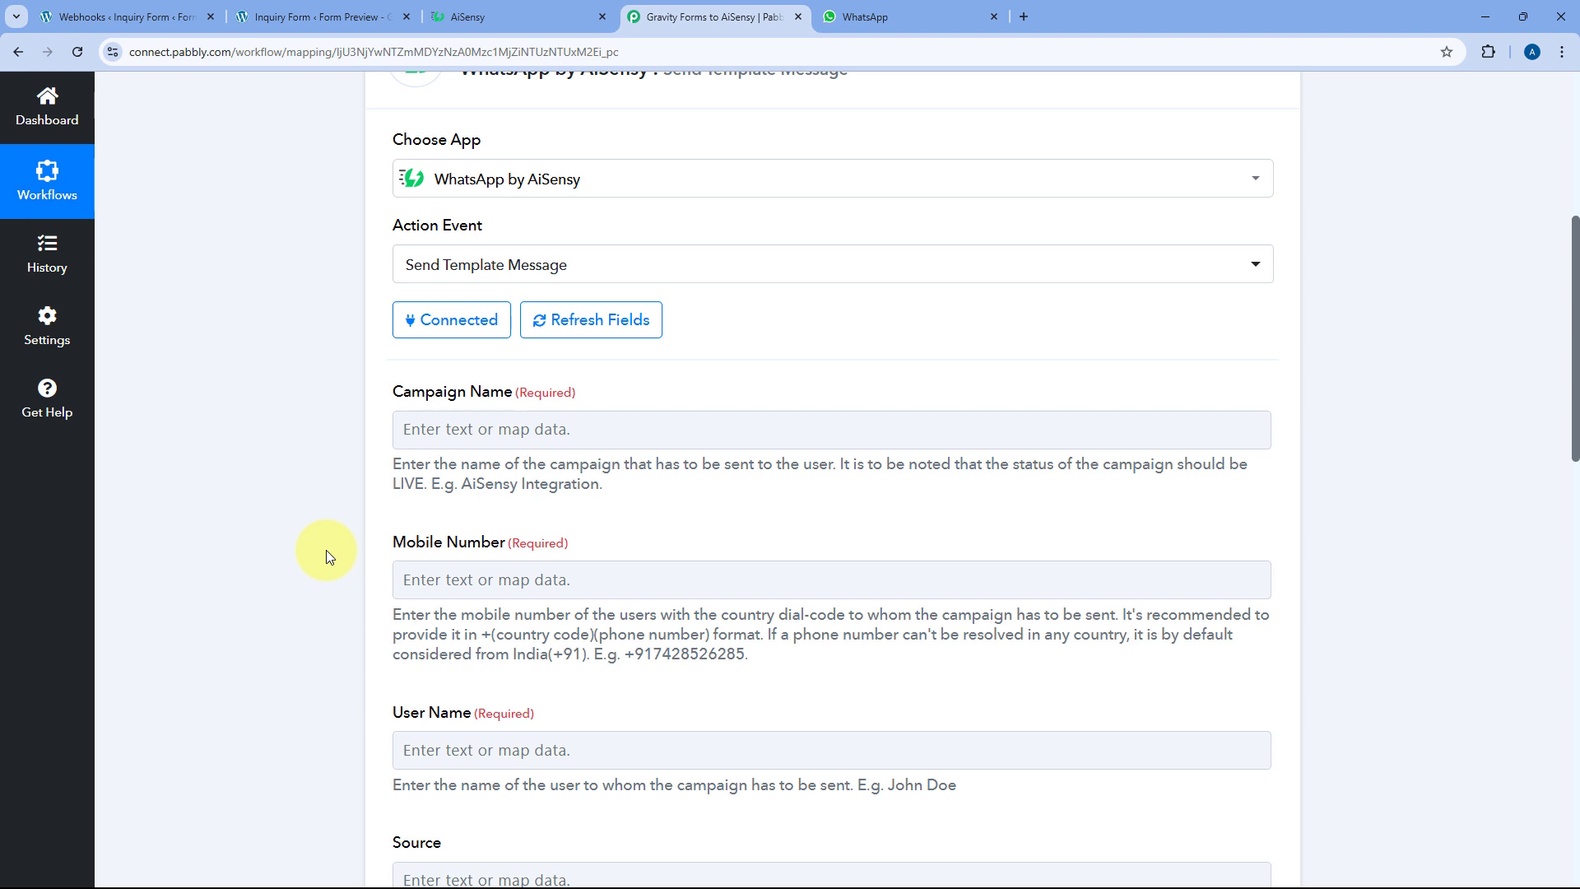
scroll(559, 458, down, 1)
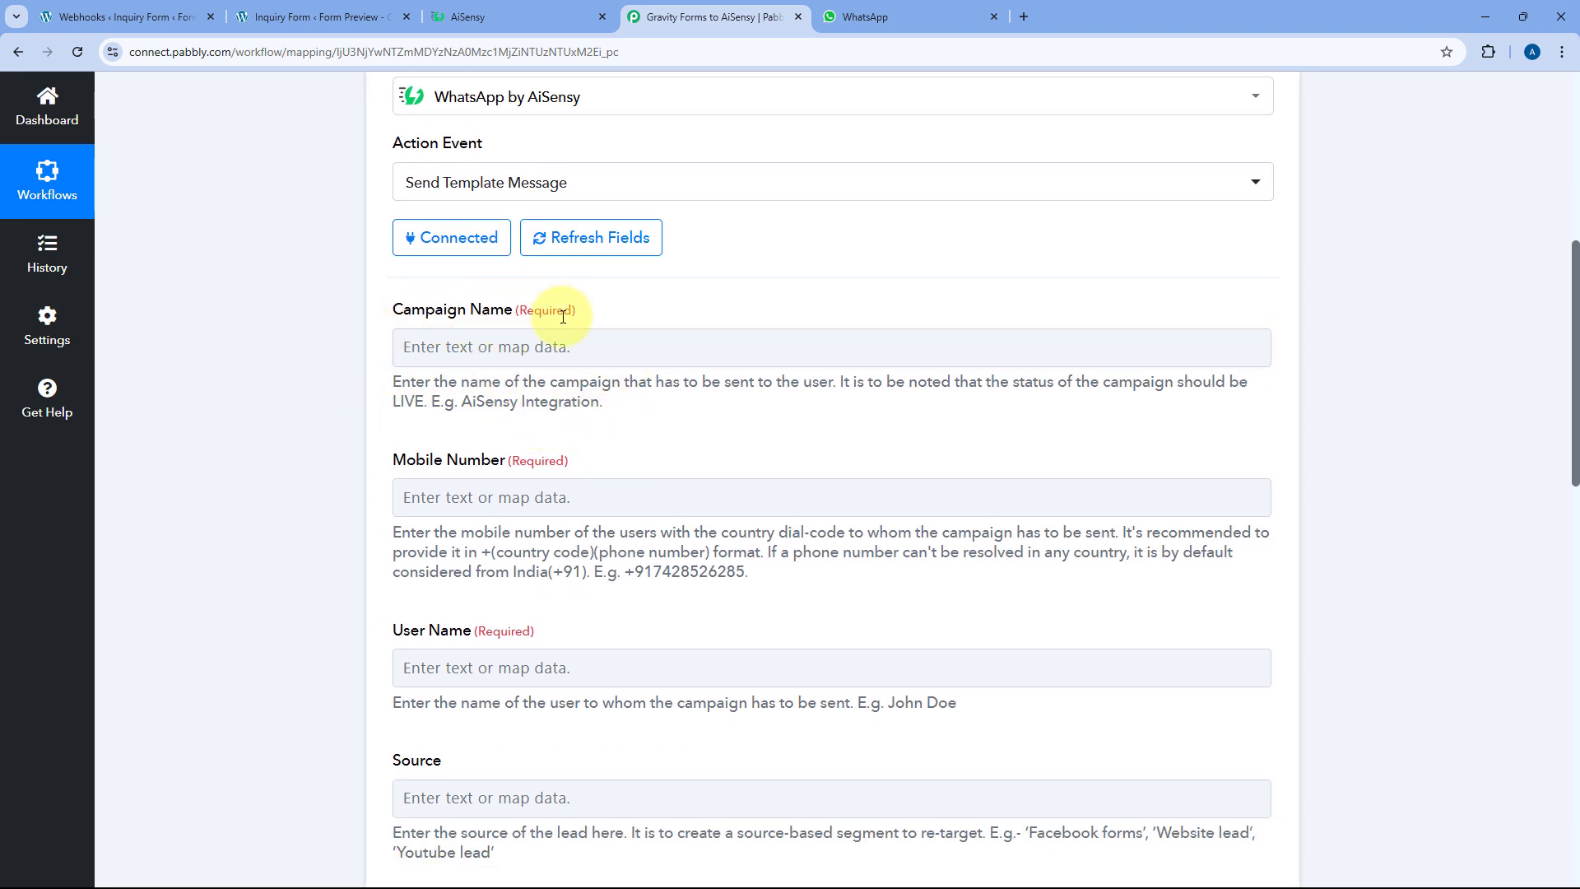
In AiSensy, open Template Messages, show All templates, and preview lead_acknowledgment
click(554, 10)
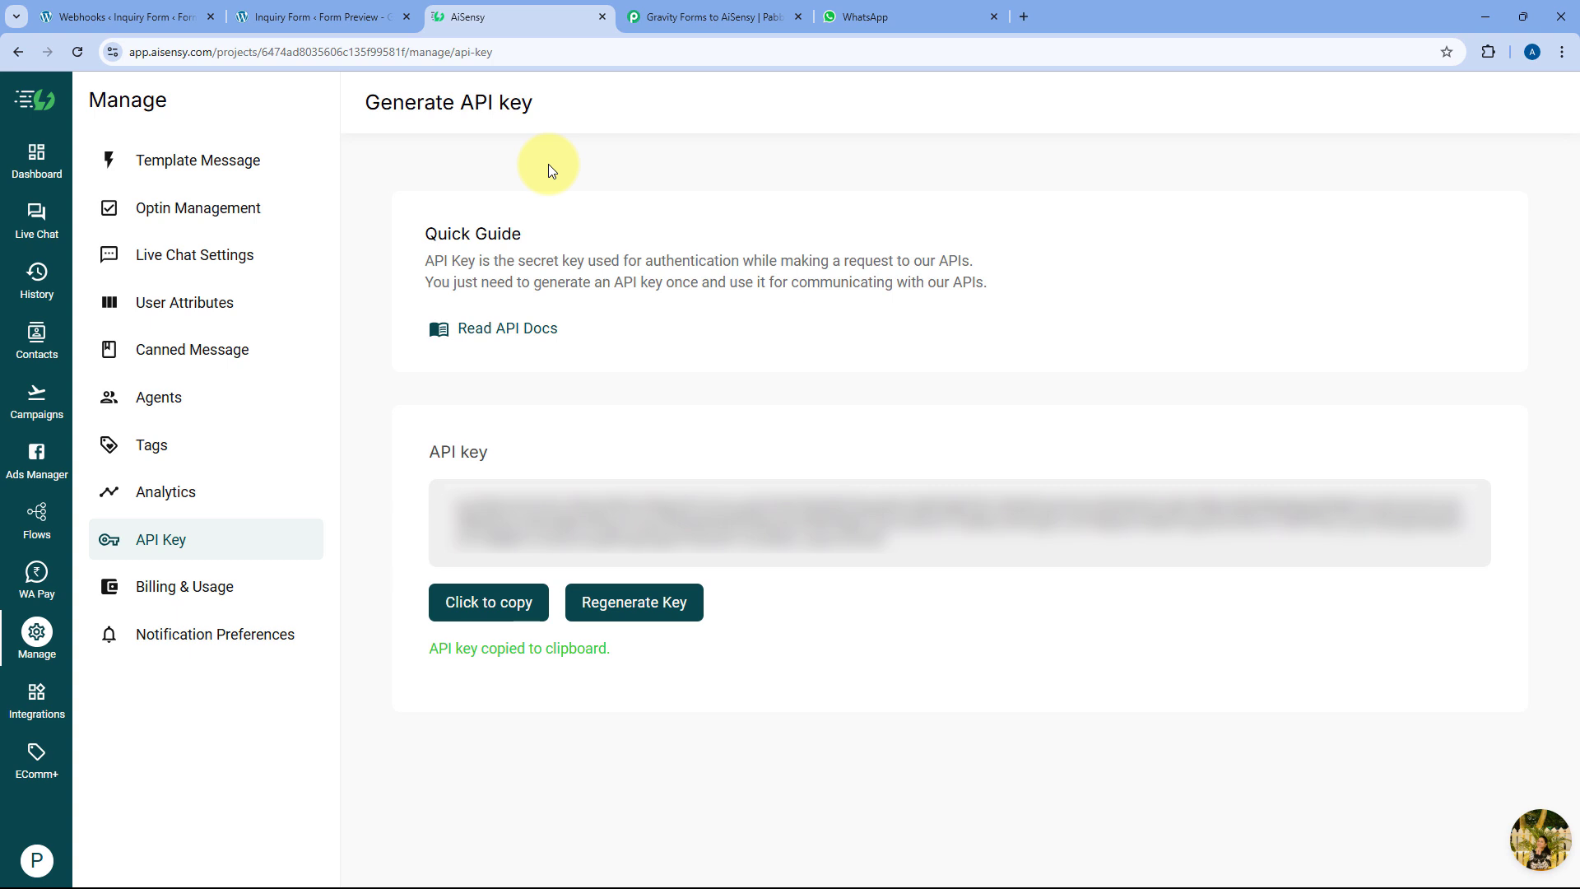
click(705, 16)
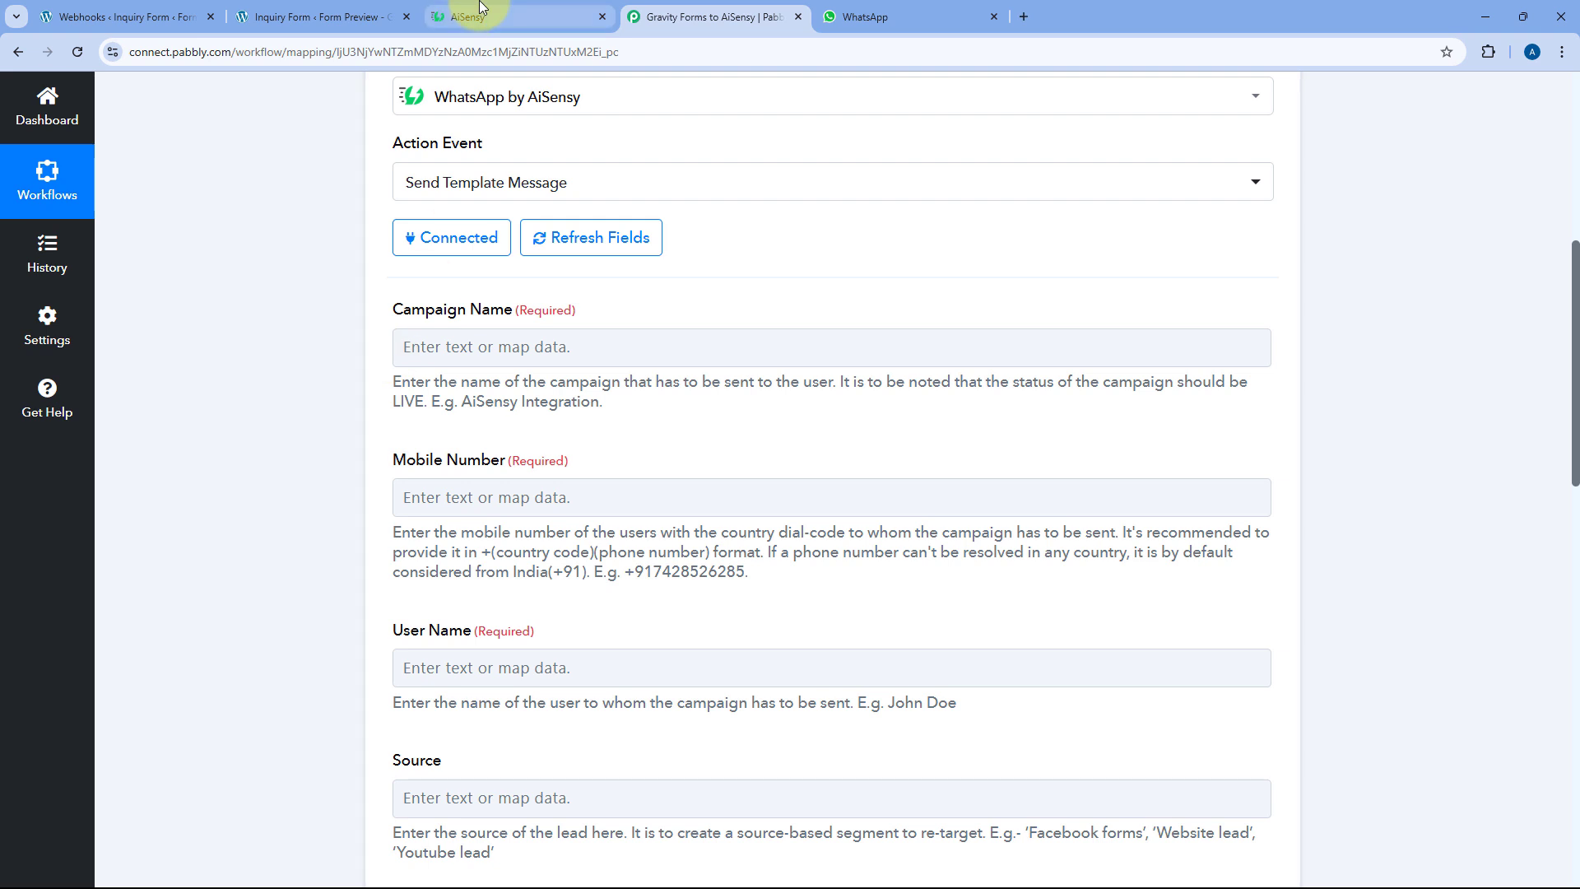
click(444, 17)
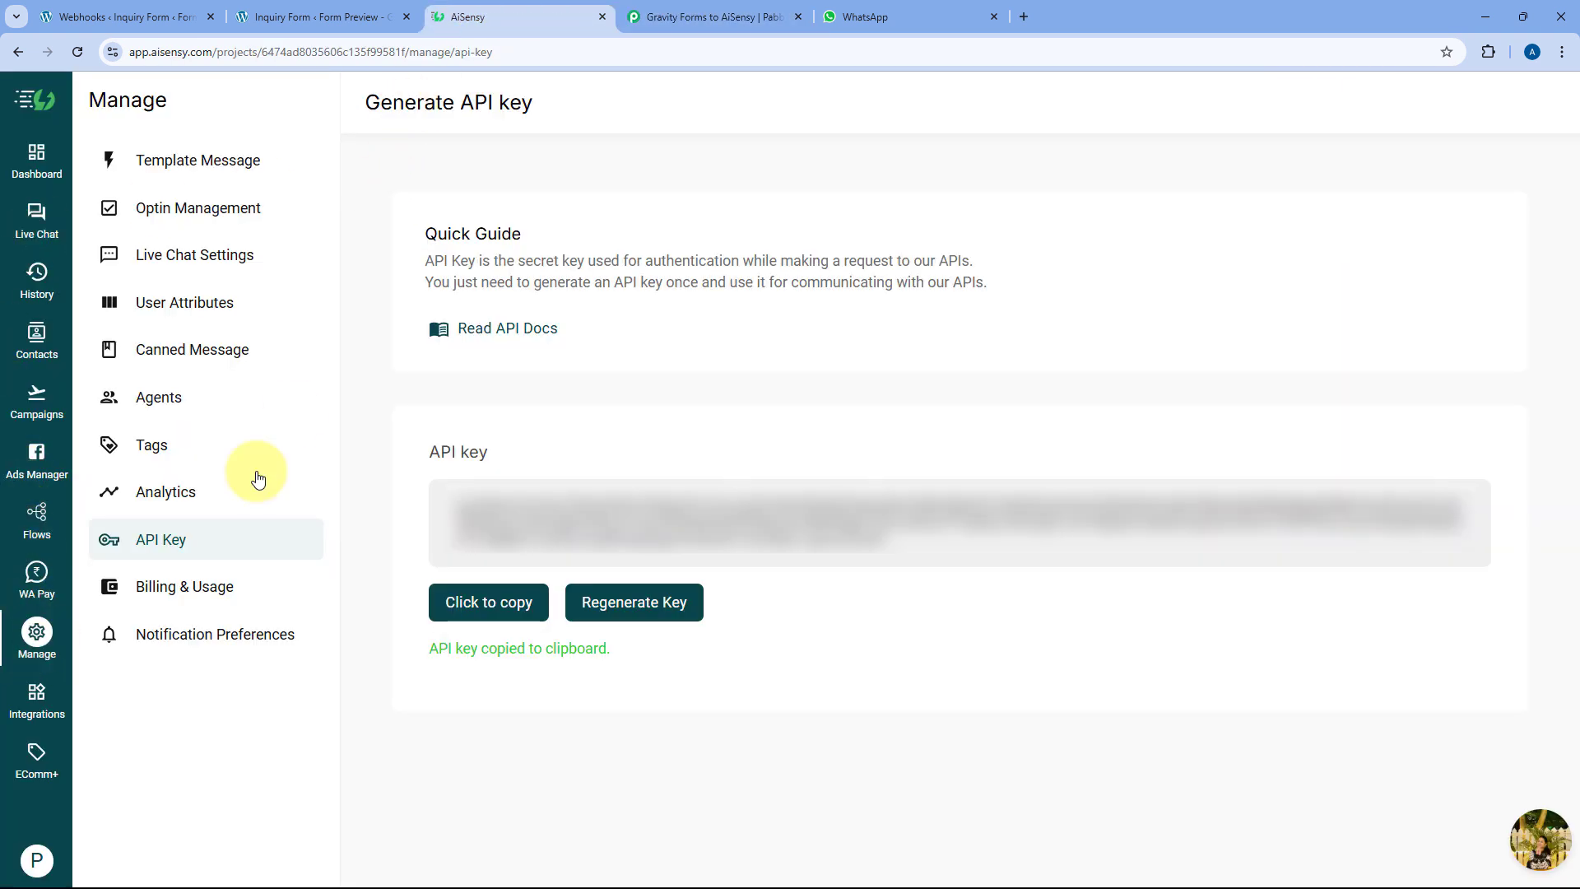
click(230, 161)
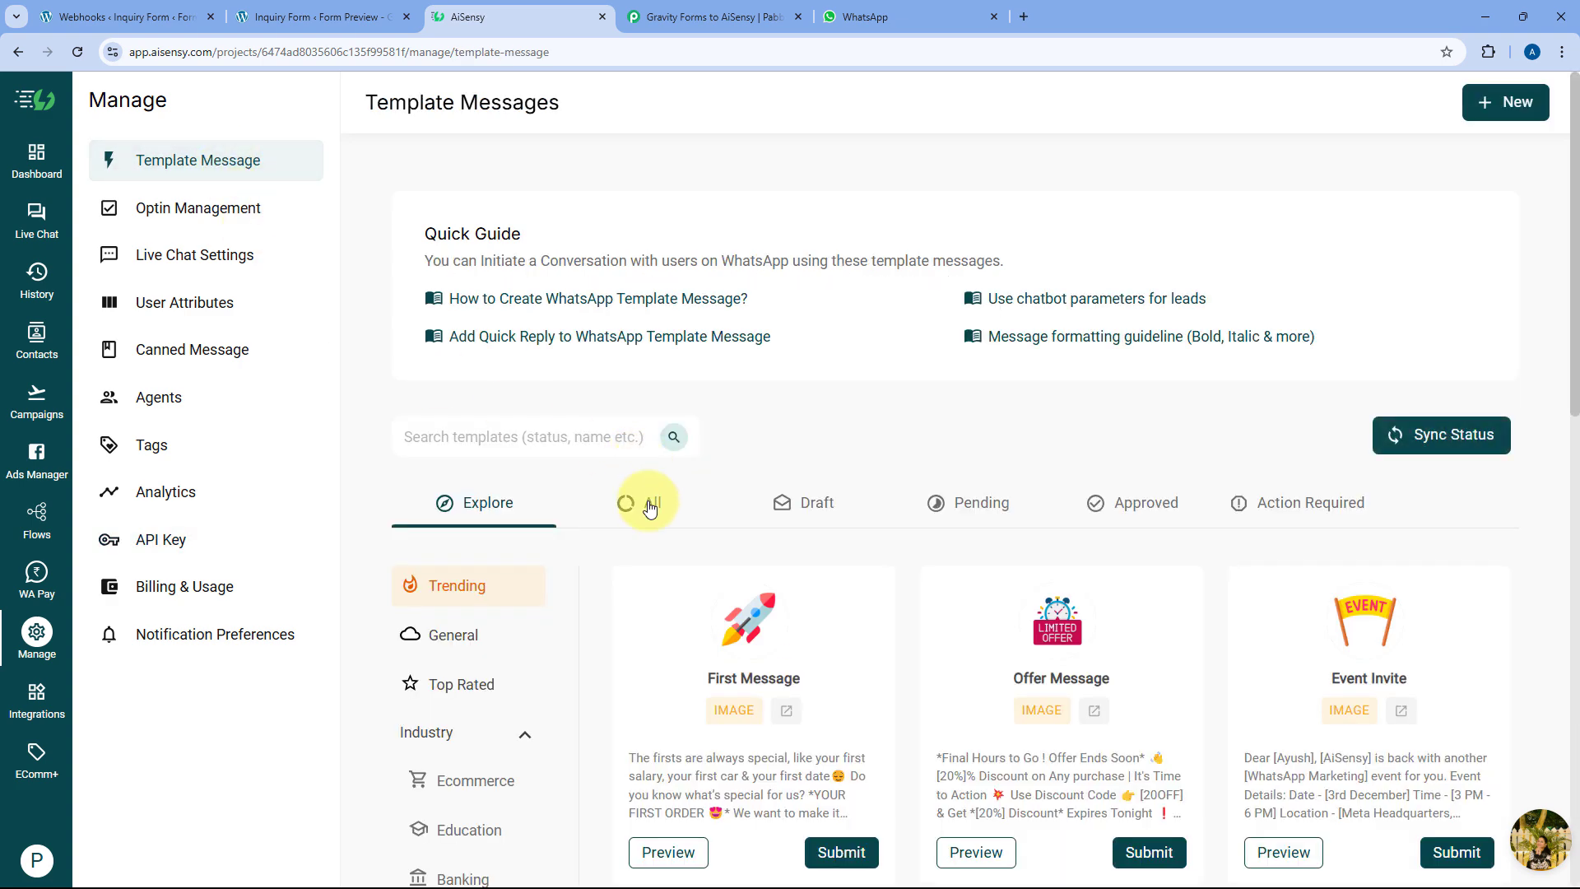
click(645, 503)
scroll(783, 362, down, 3)
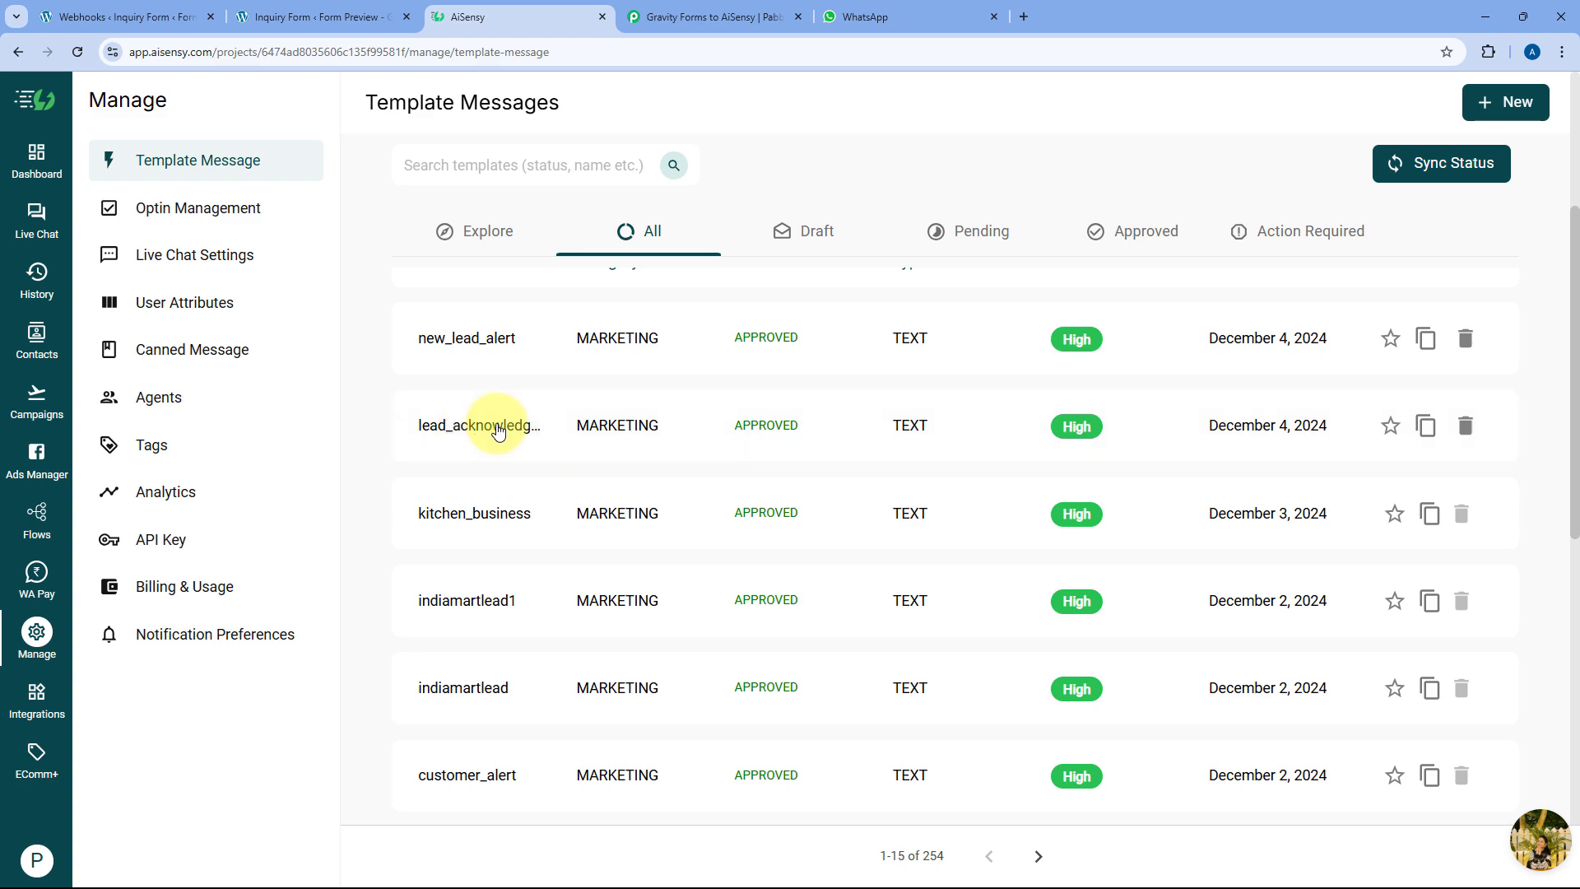
click(498, 430)
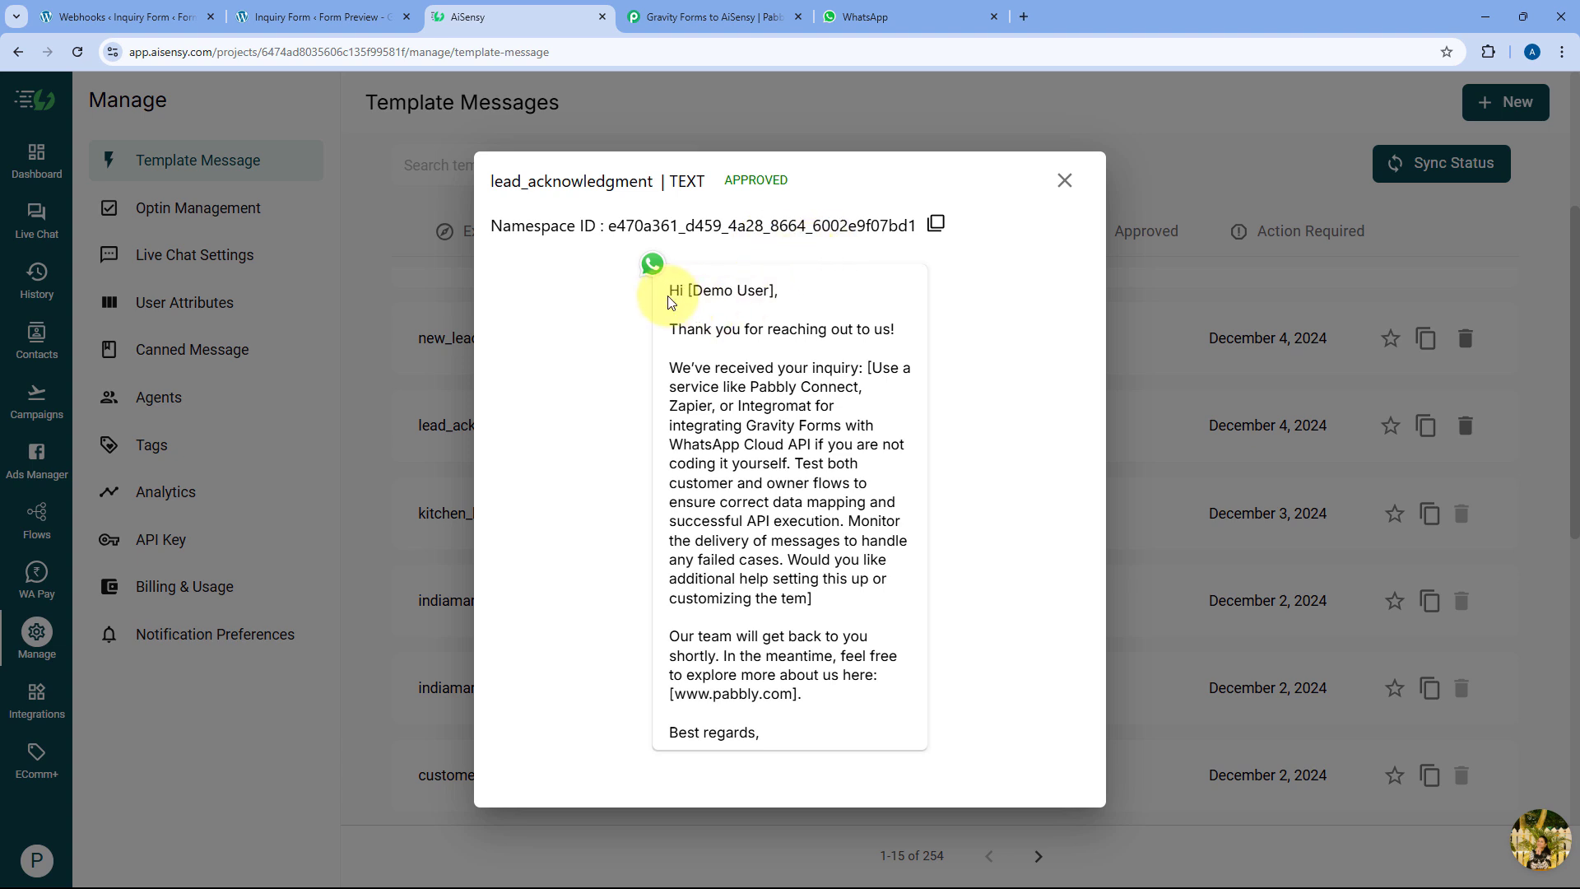
Review lead_acknowledgment's name, inquiry-details and website-link placeholders against the form's thank-you page
drag(688, 290, 774, 296)
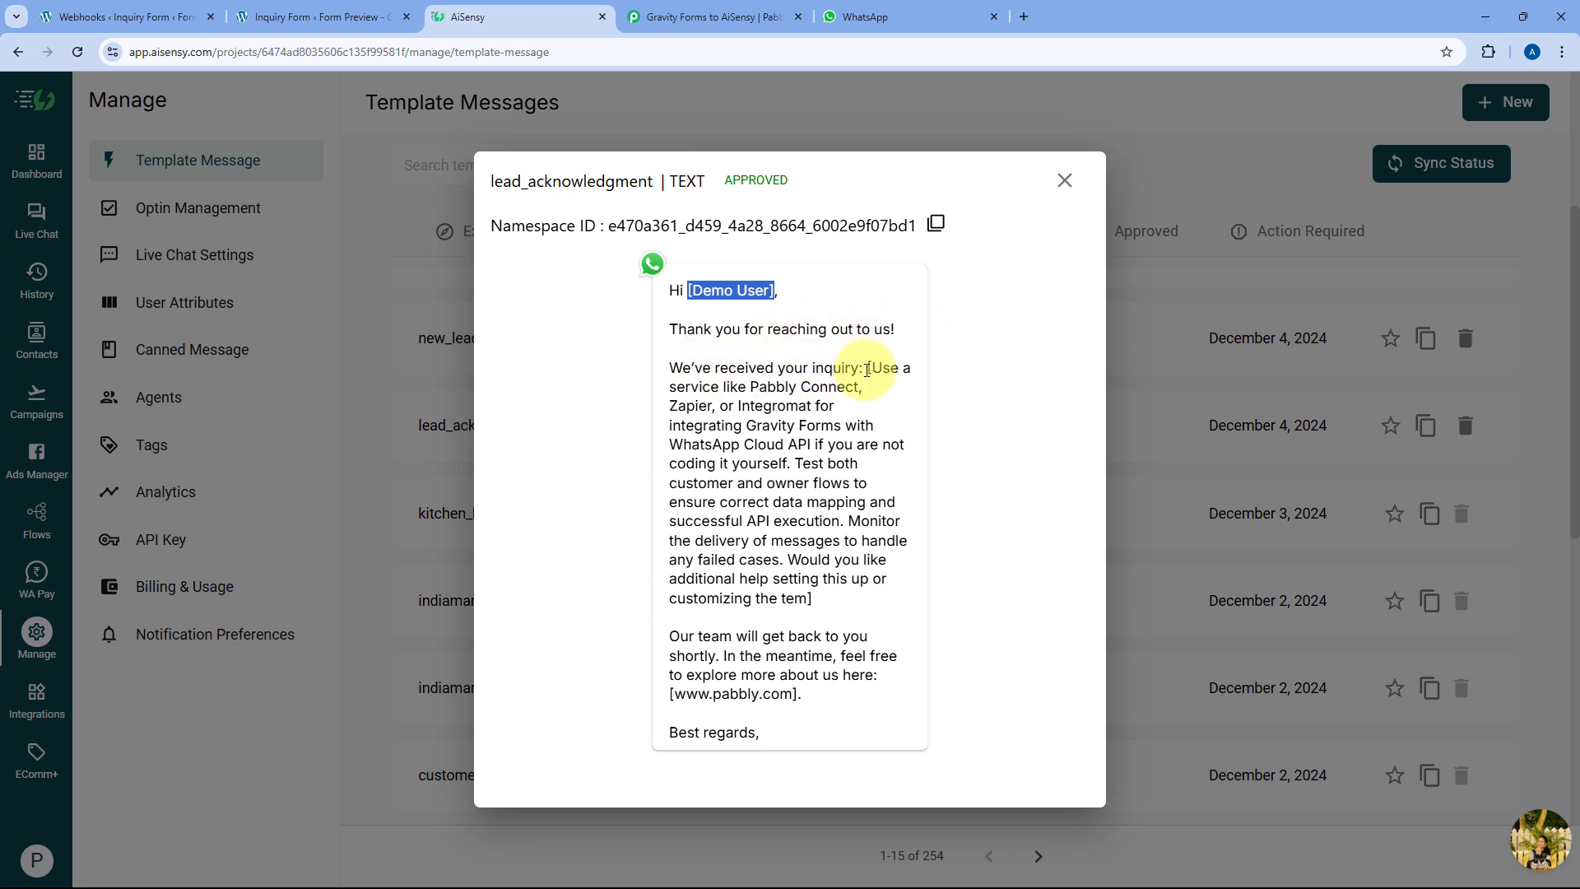
drag(867, 369, 850, 580)
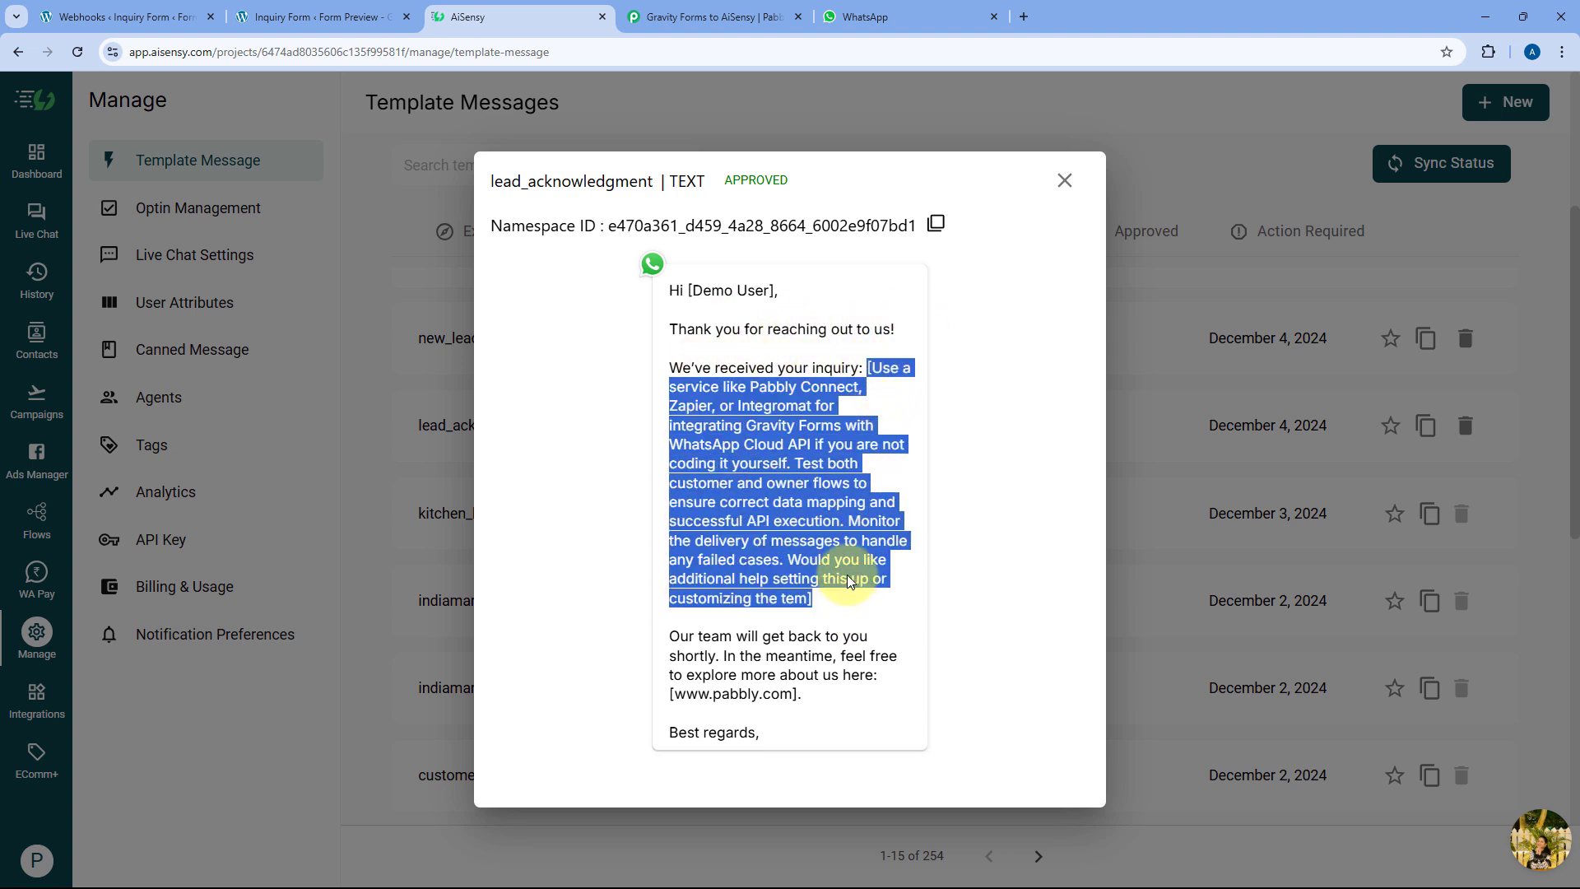
click(374, 17)
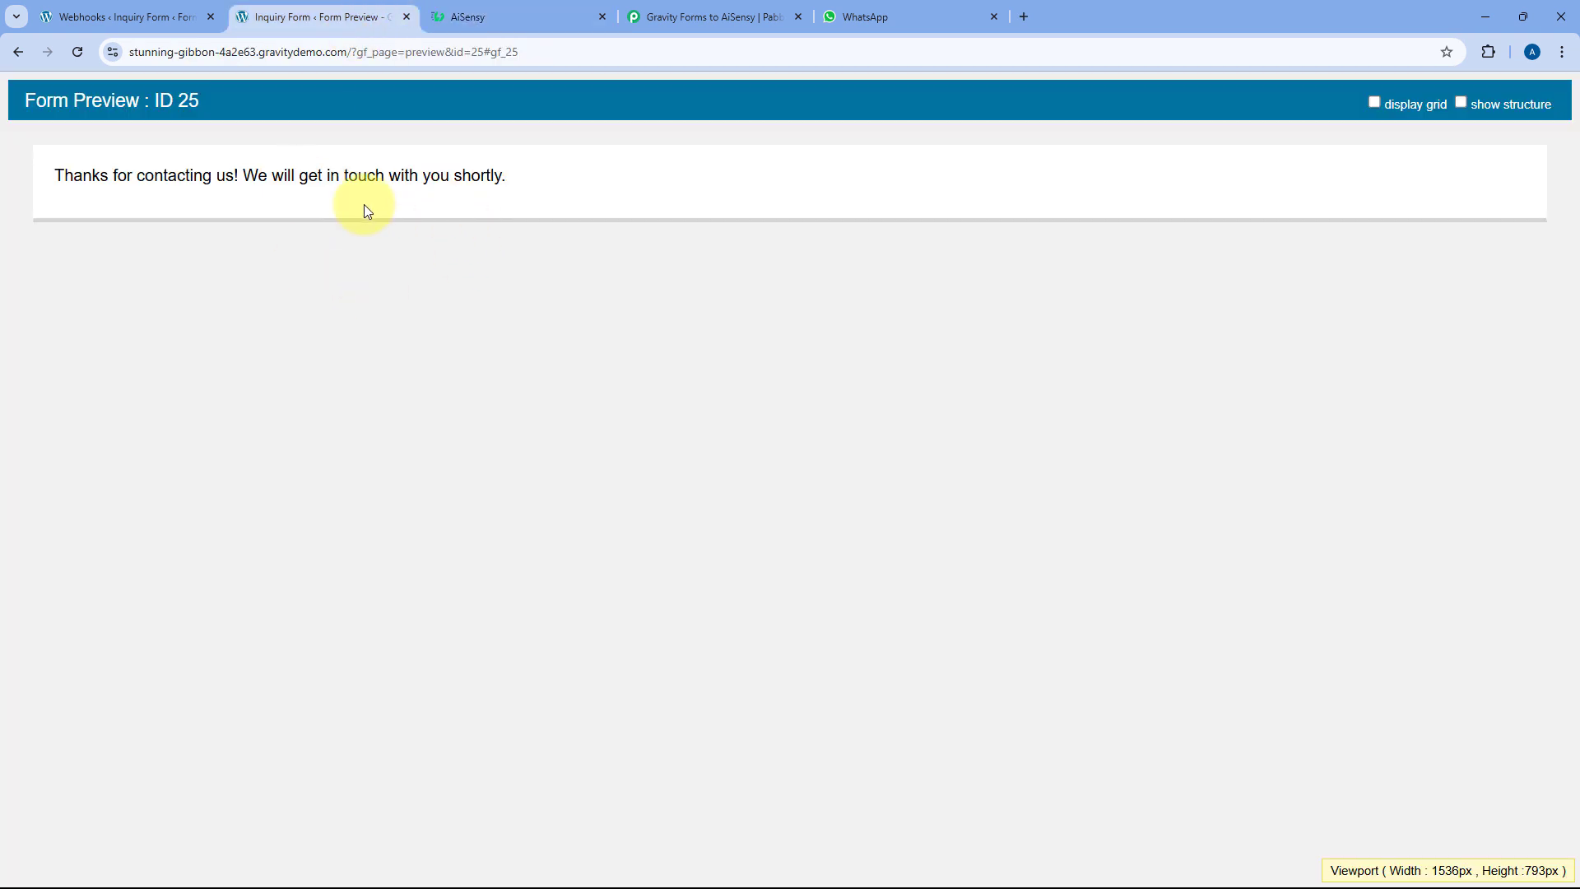
click(539, 15)
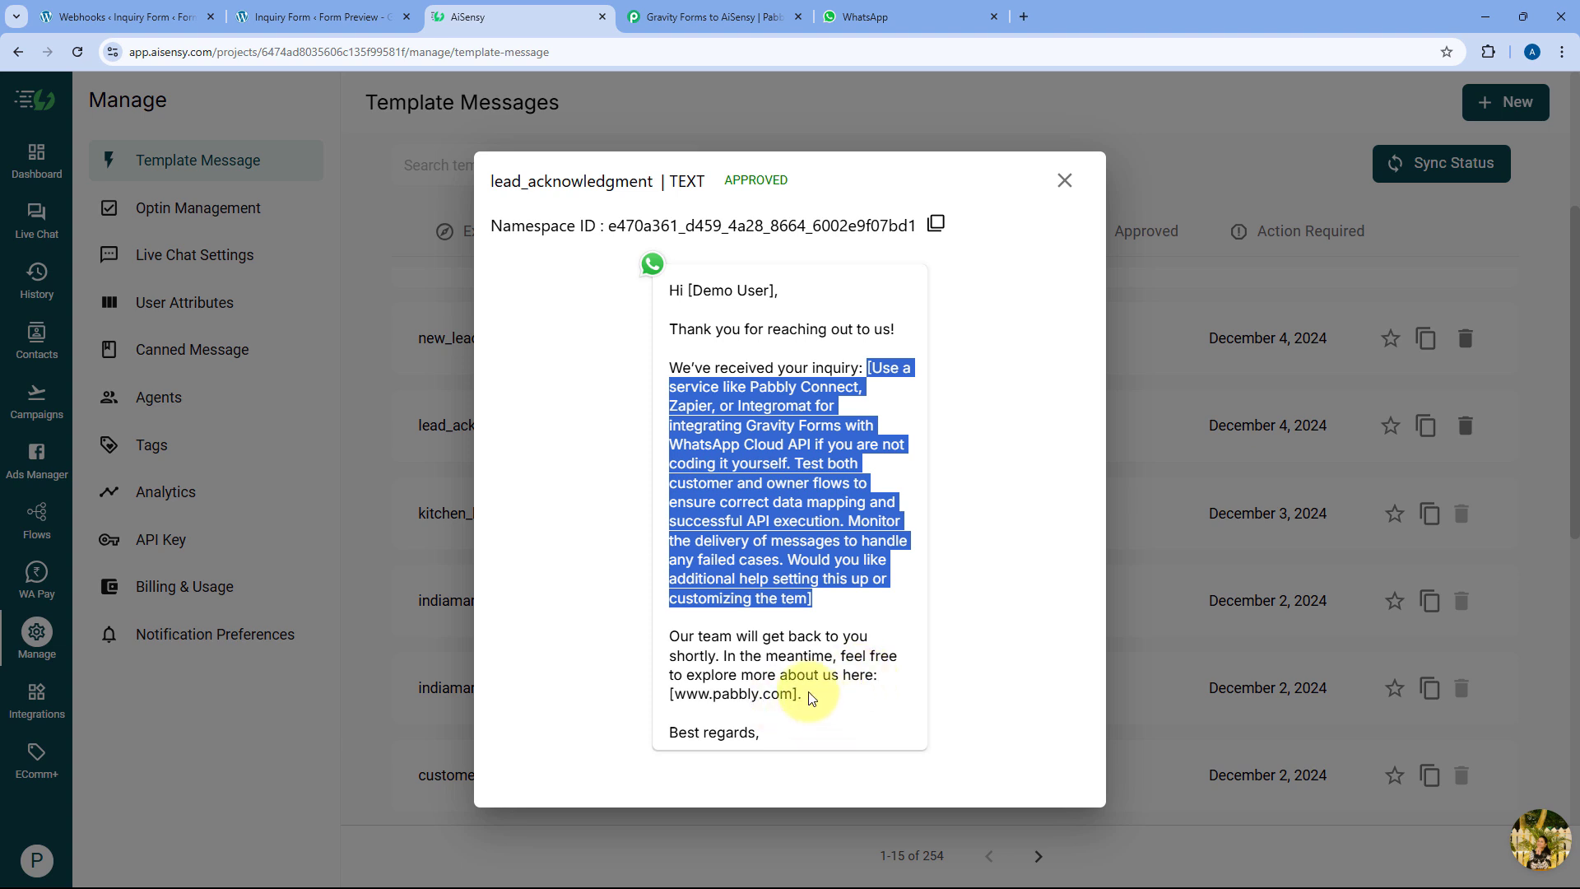
drag(798, 692, 670, 692)
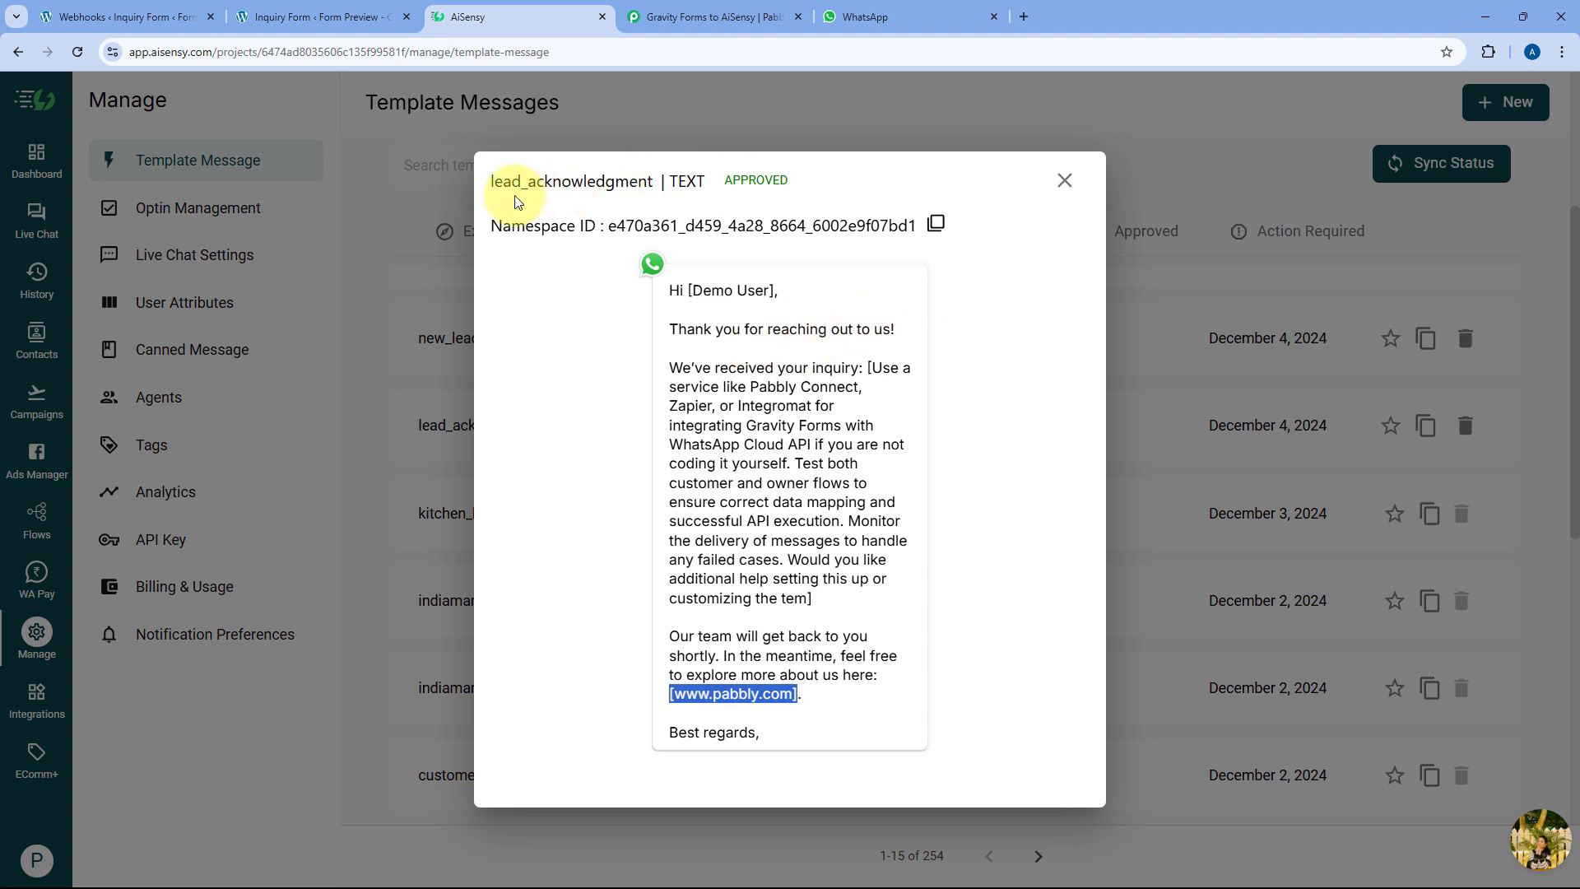
Copy the lead_acknowledgment template name from the preview title and close the preview
drag(488, 182, 652, 184)
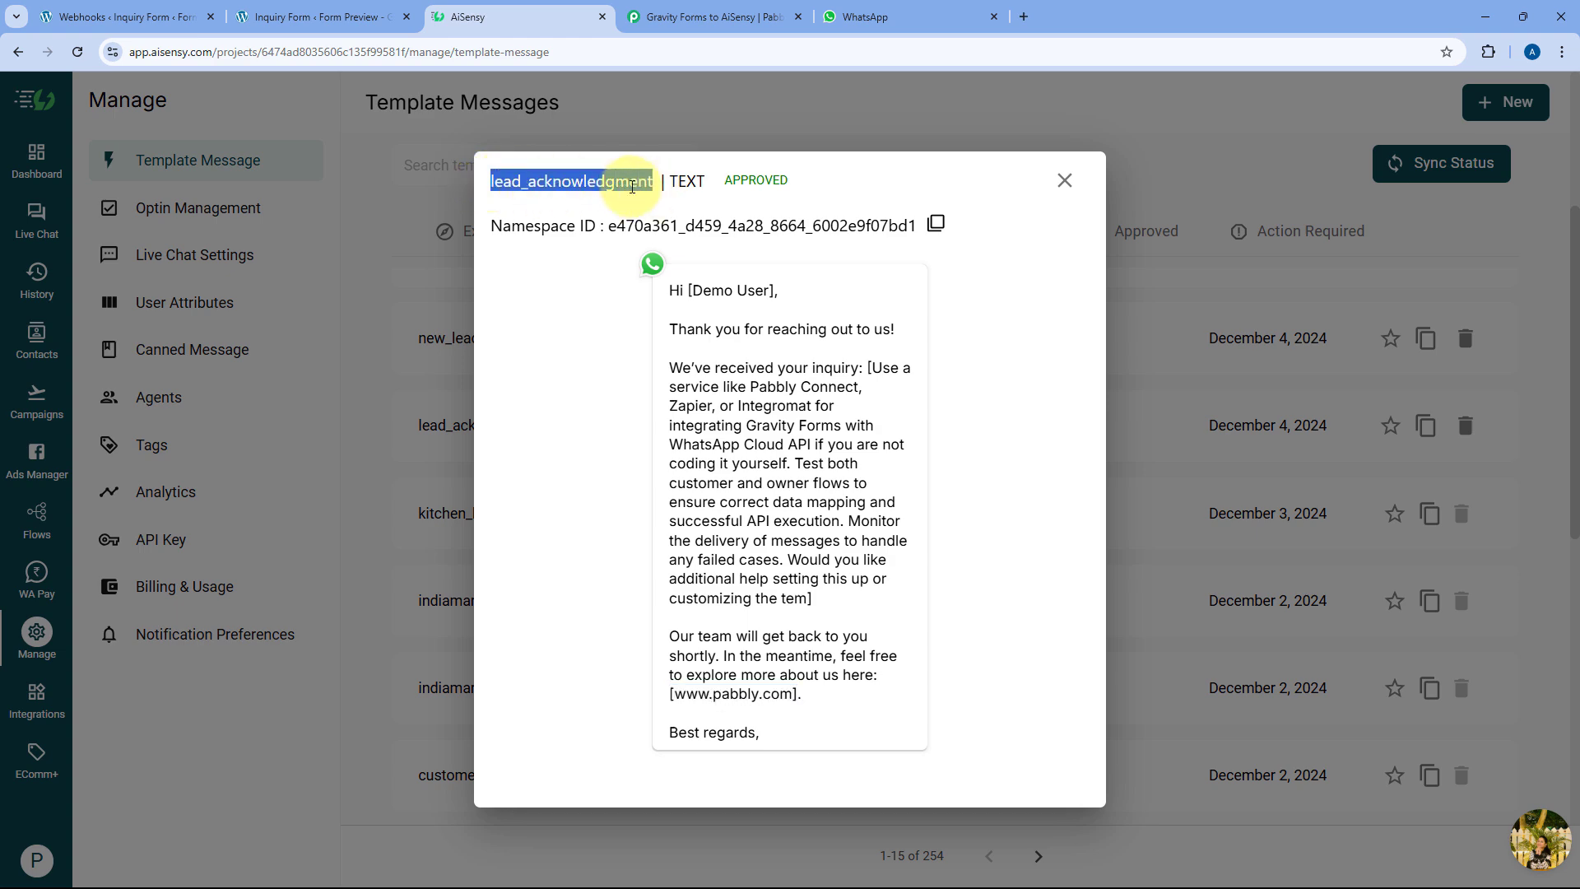
right_click(630, 190)
click(678, 214)
click(1063, 179)
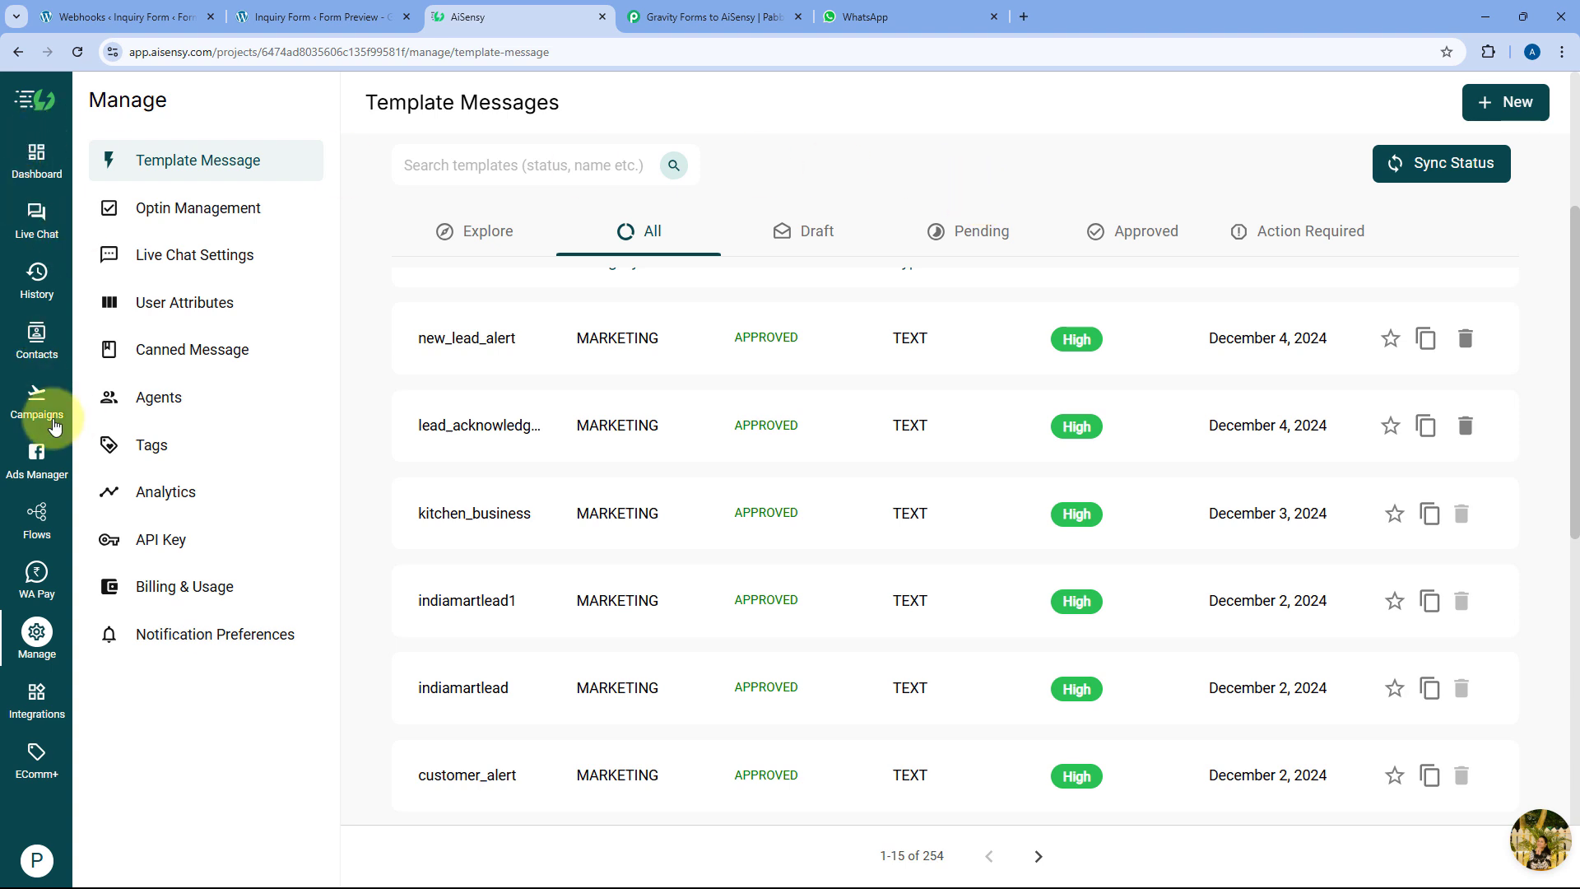
Start a new API campaign in AiSensy named 'Alert to Lead'
click(36, 406)
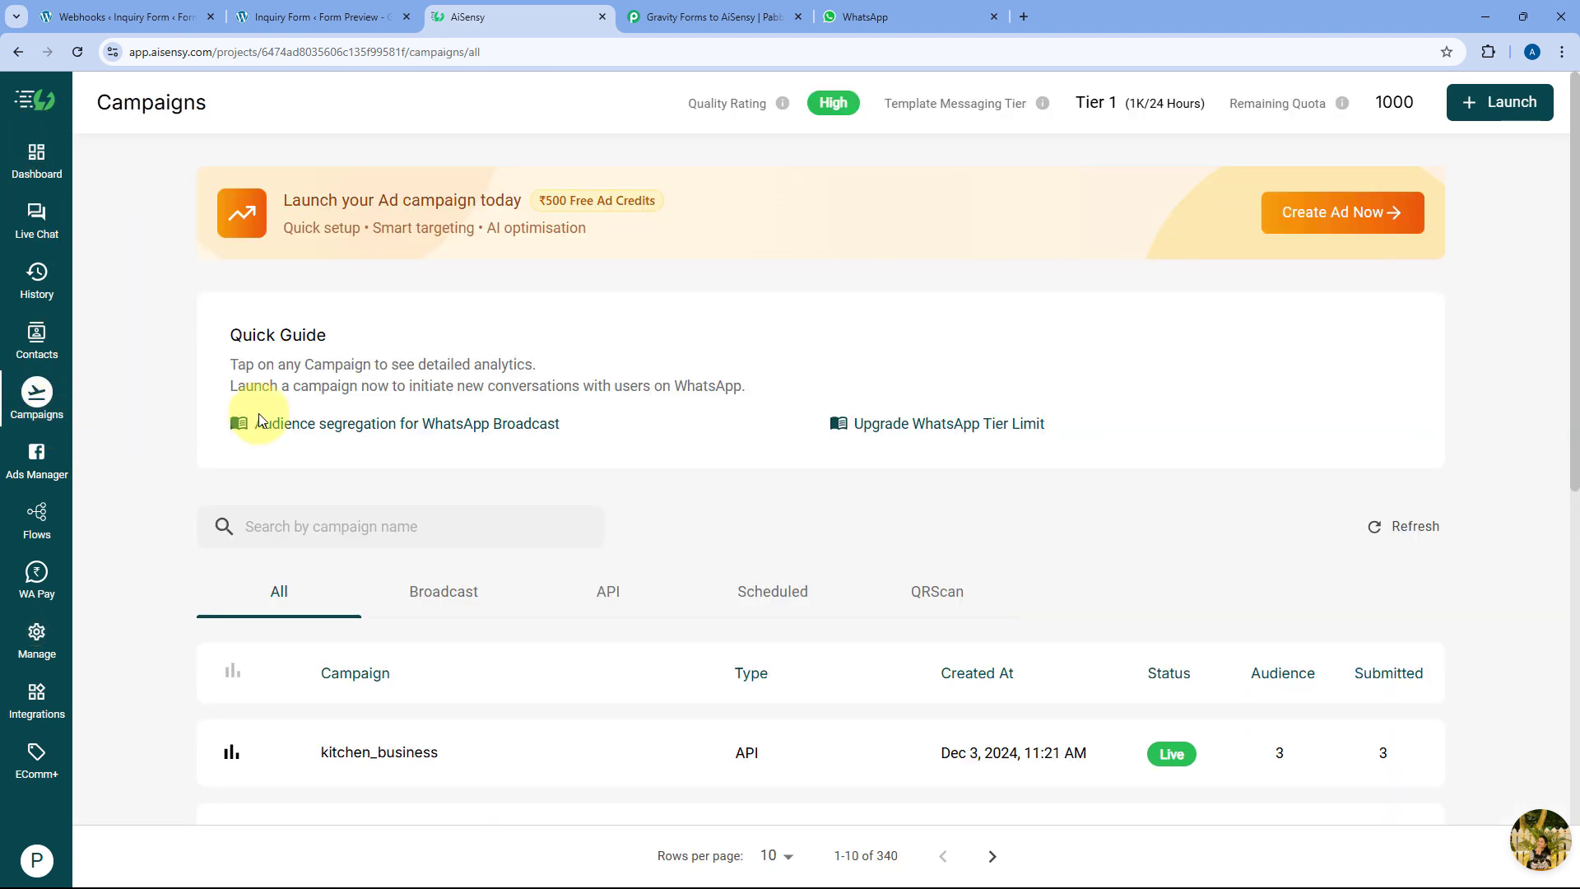
click(1511, 107)
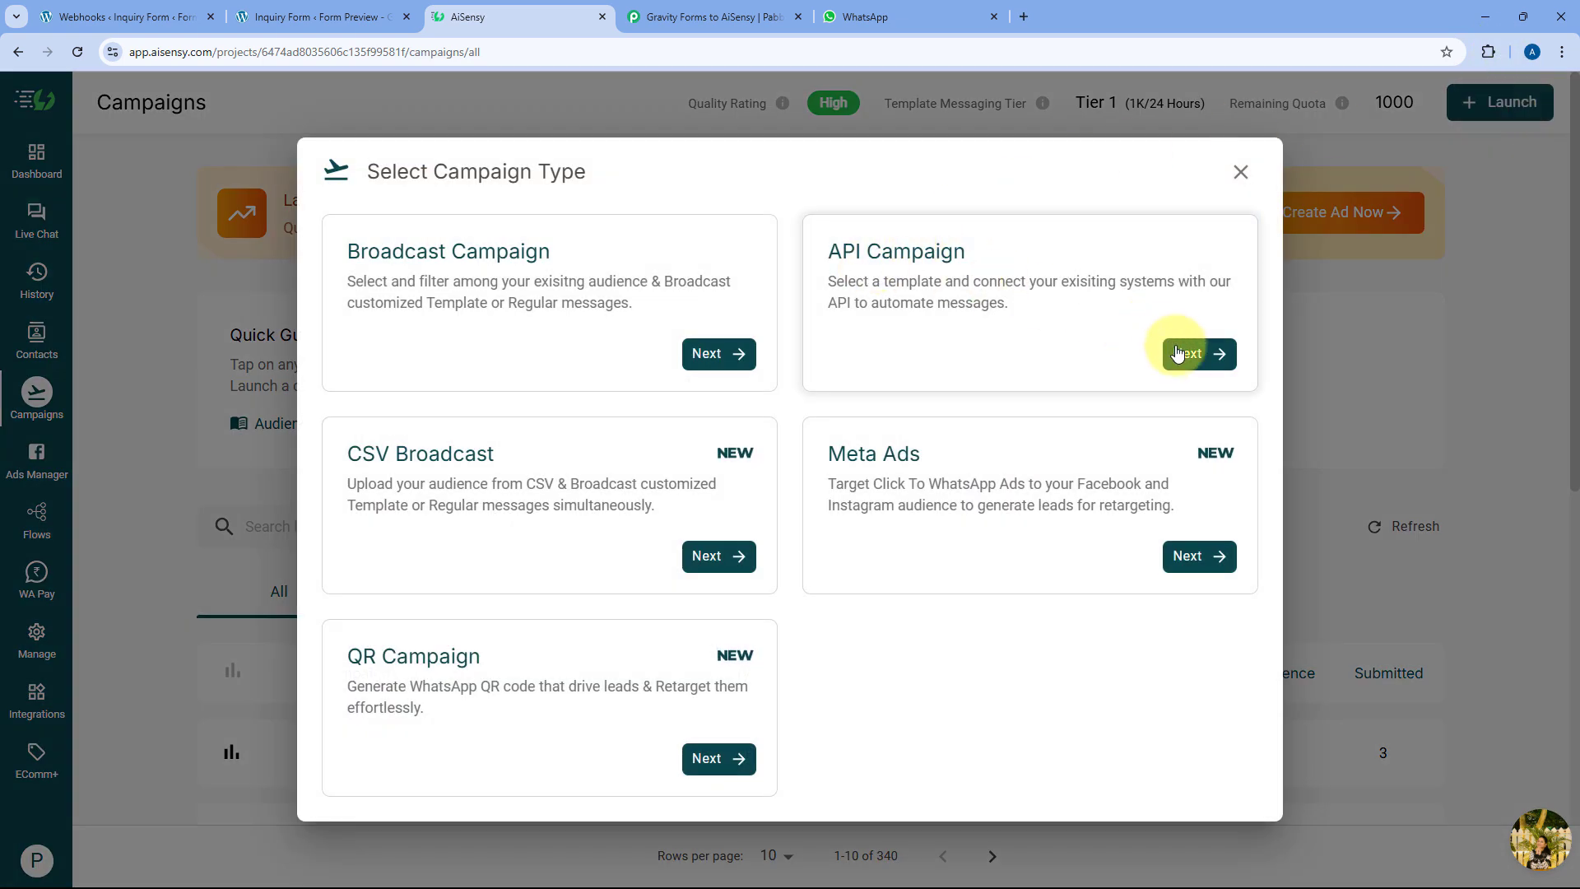
click(1183, 356)
scroll(423, 406, down, 2)
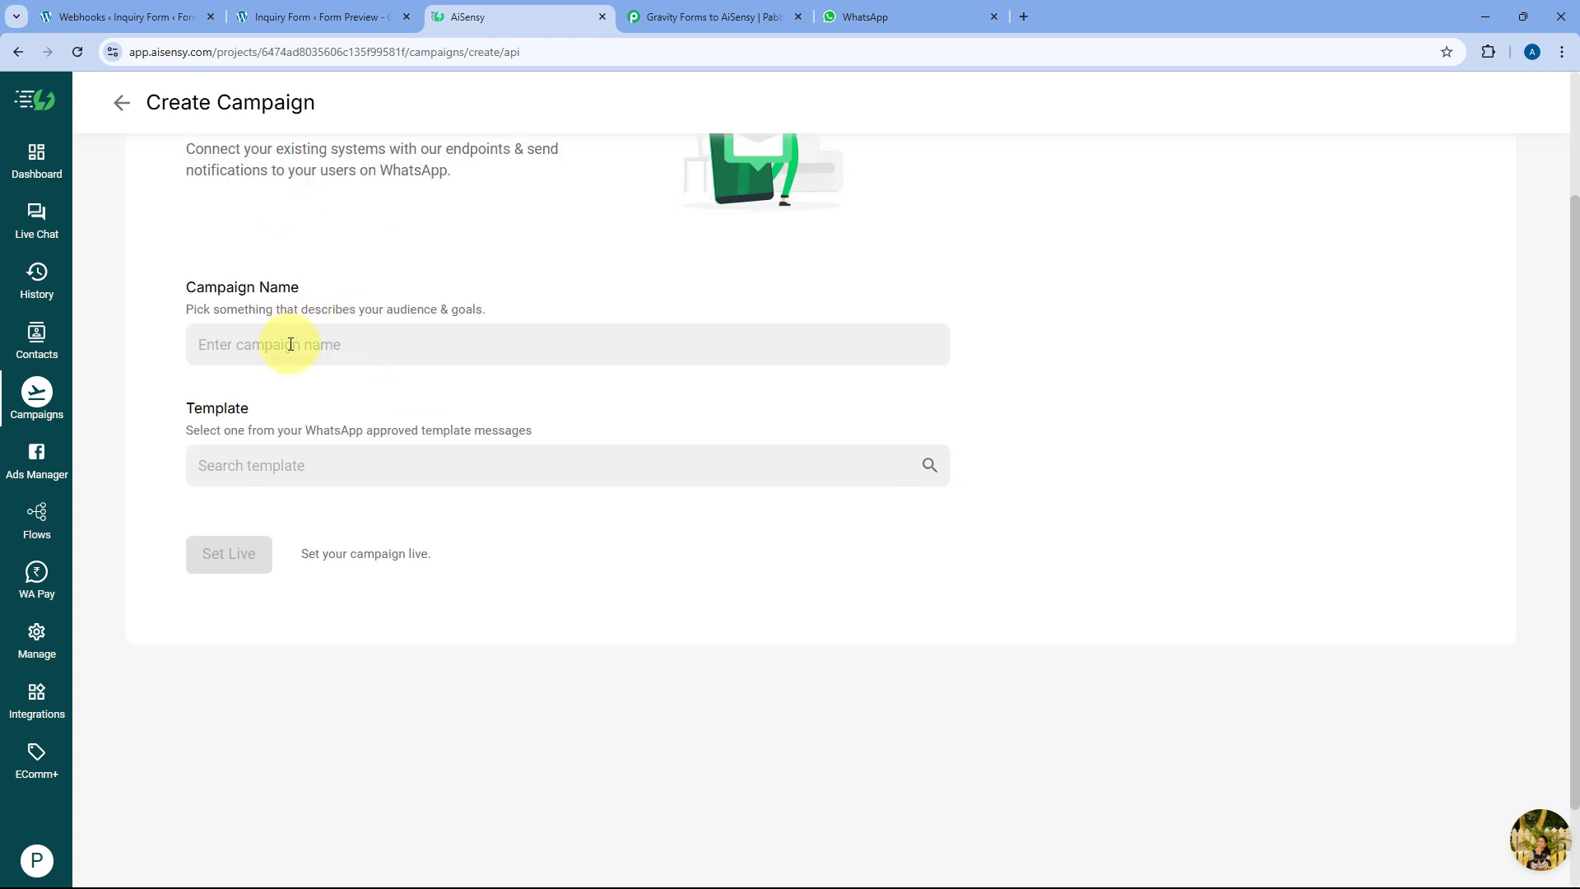
click(291, 345)
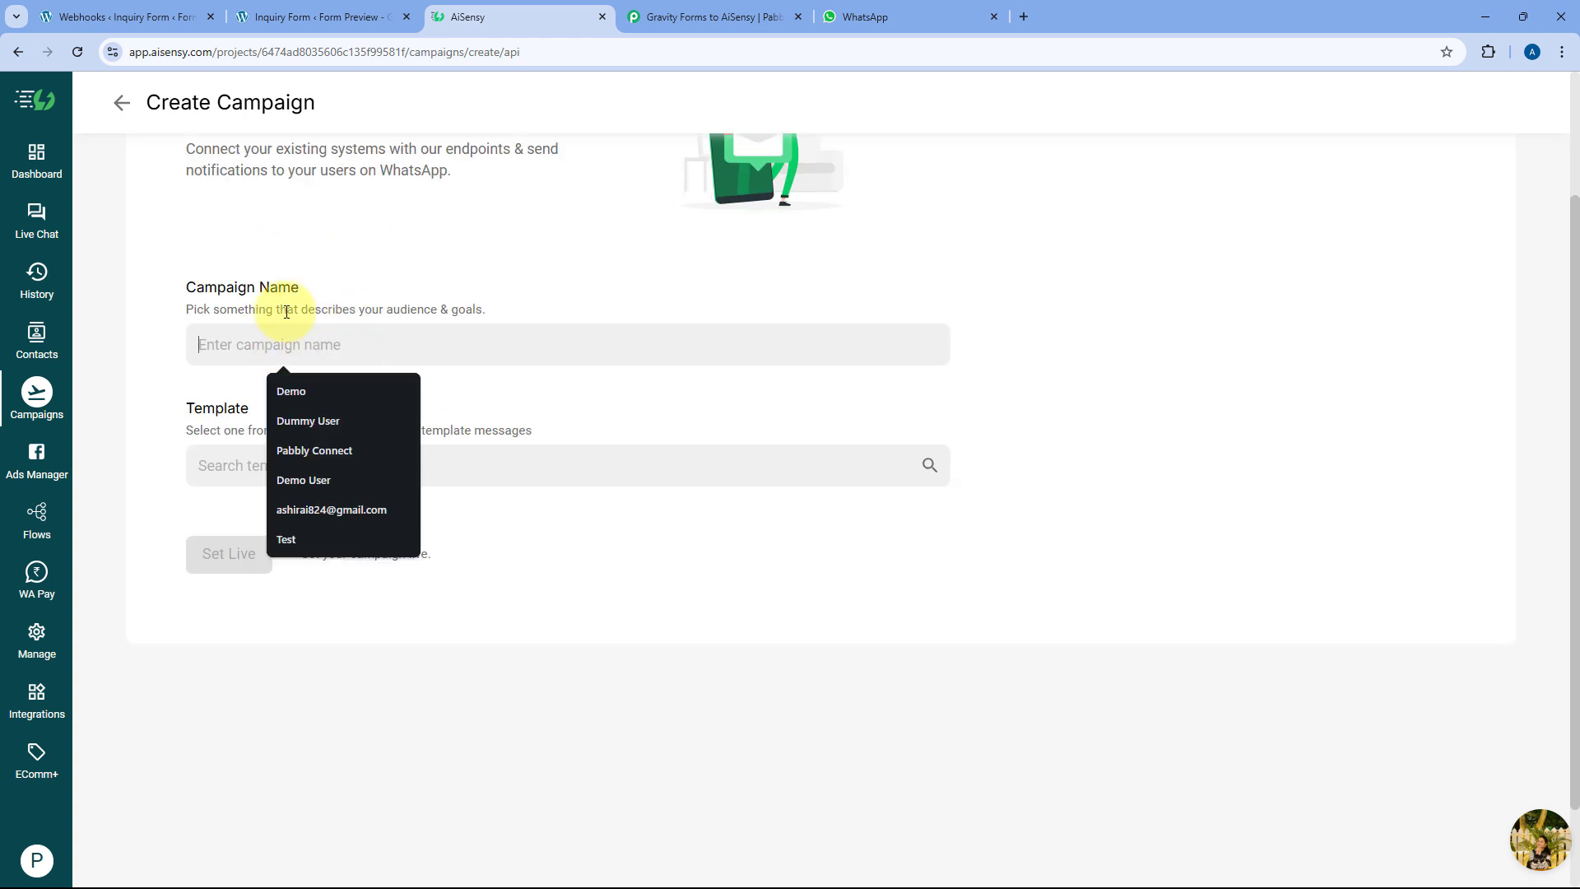
text(Alert to Lea)
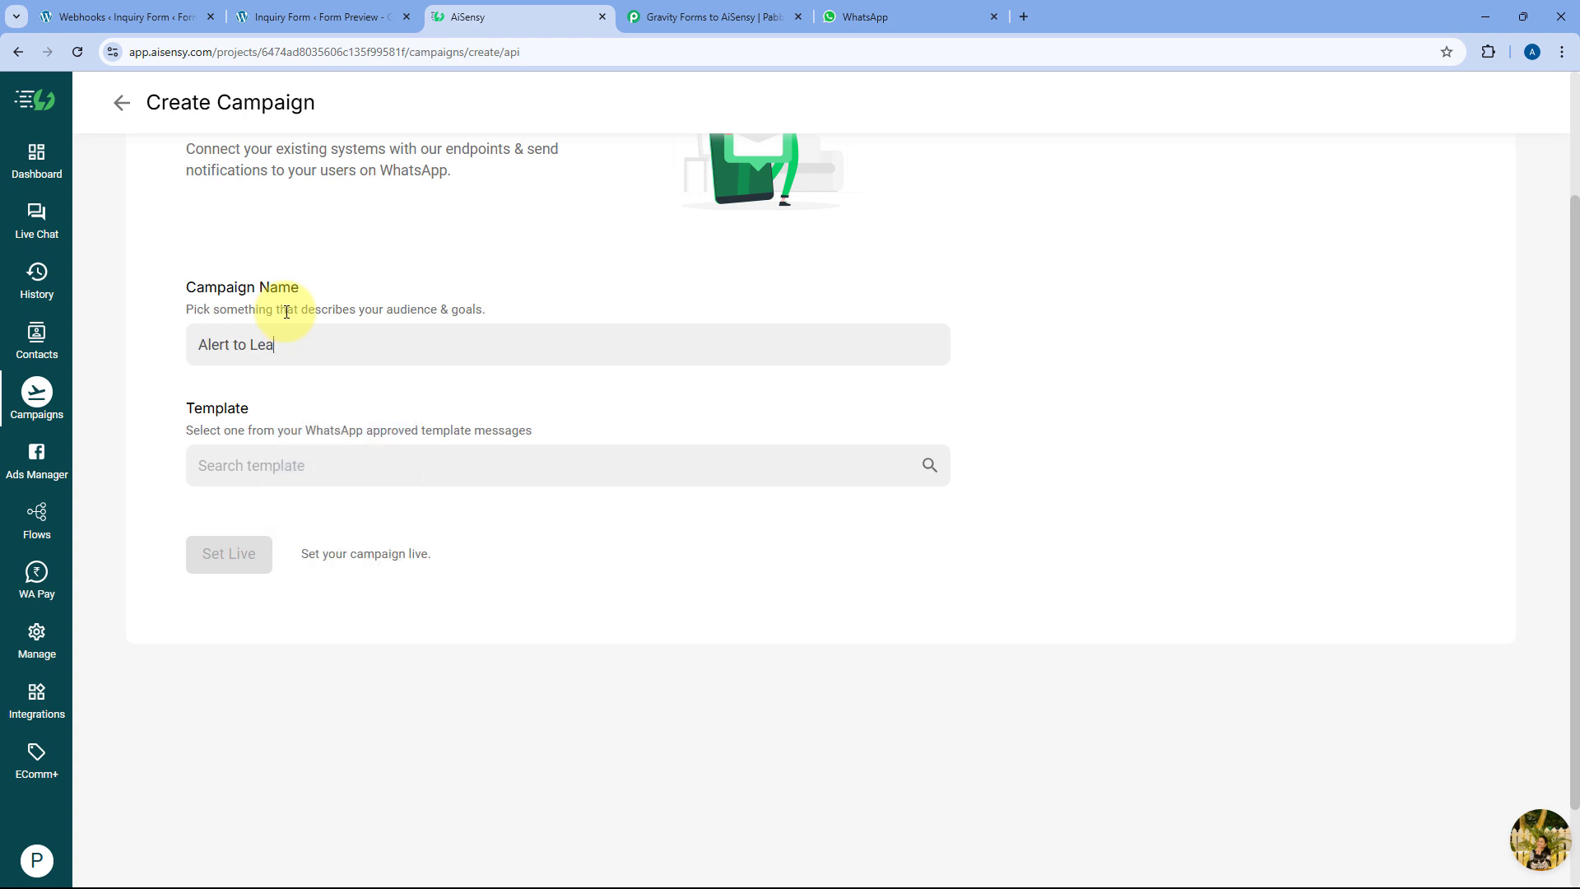
text(d)
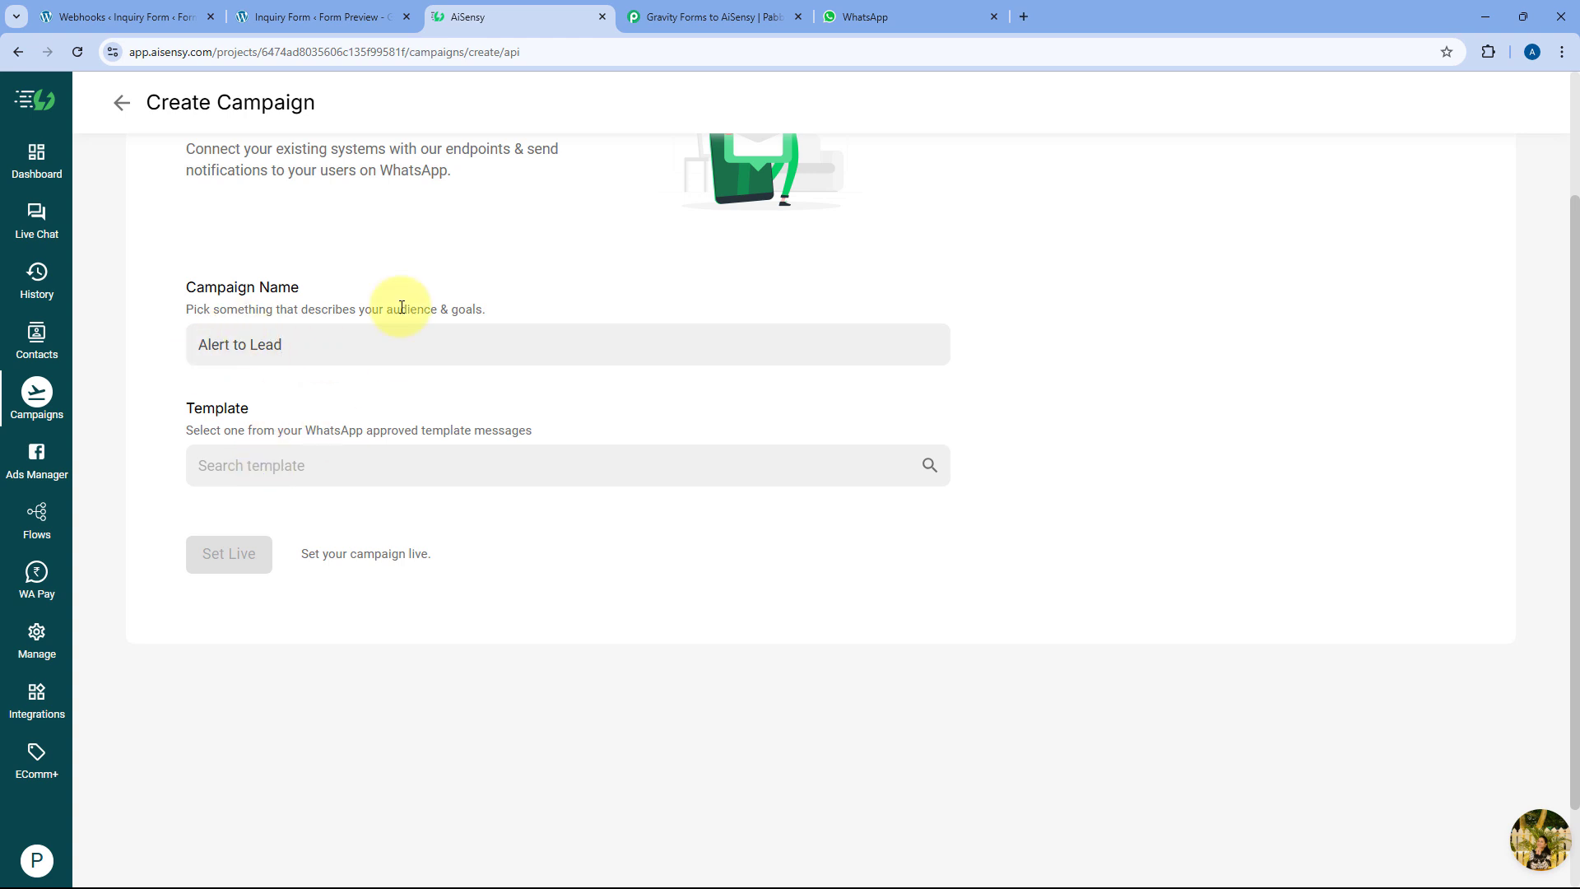
Paste the name to pick the lead_acknowledgment template and set the campaign live
click(283, 465)
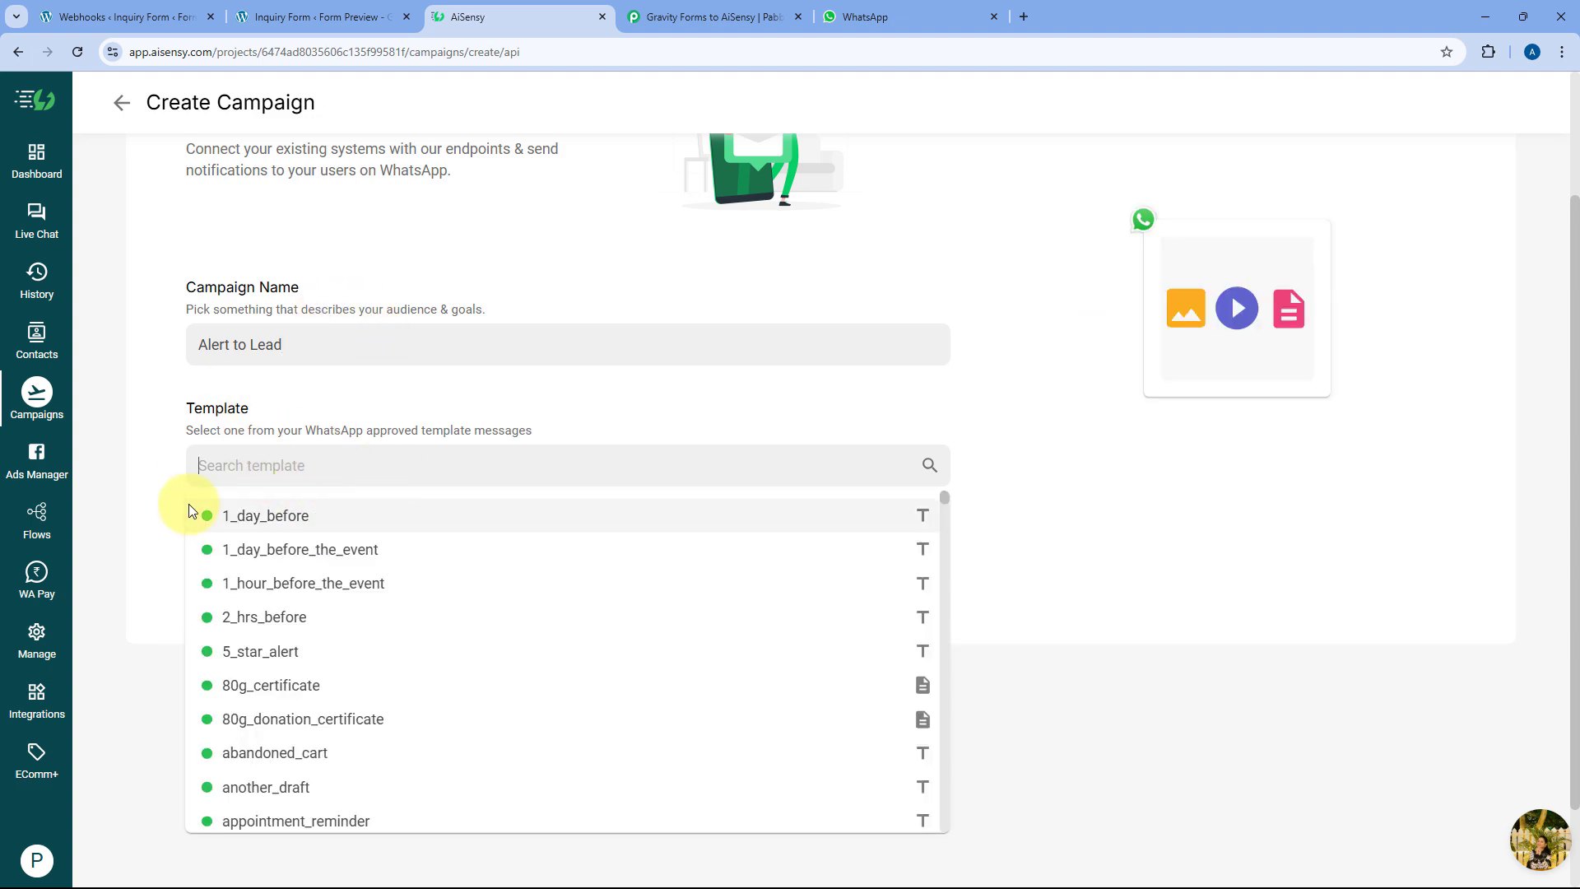
scroll(506, 576, down, 5)
scroll(506, 576, down, 4)
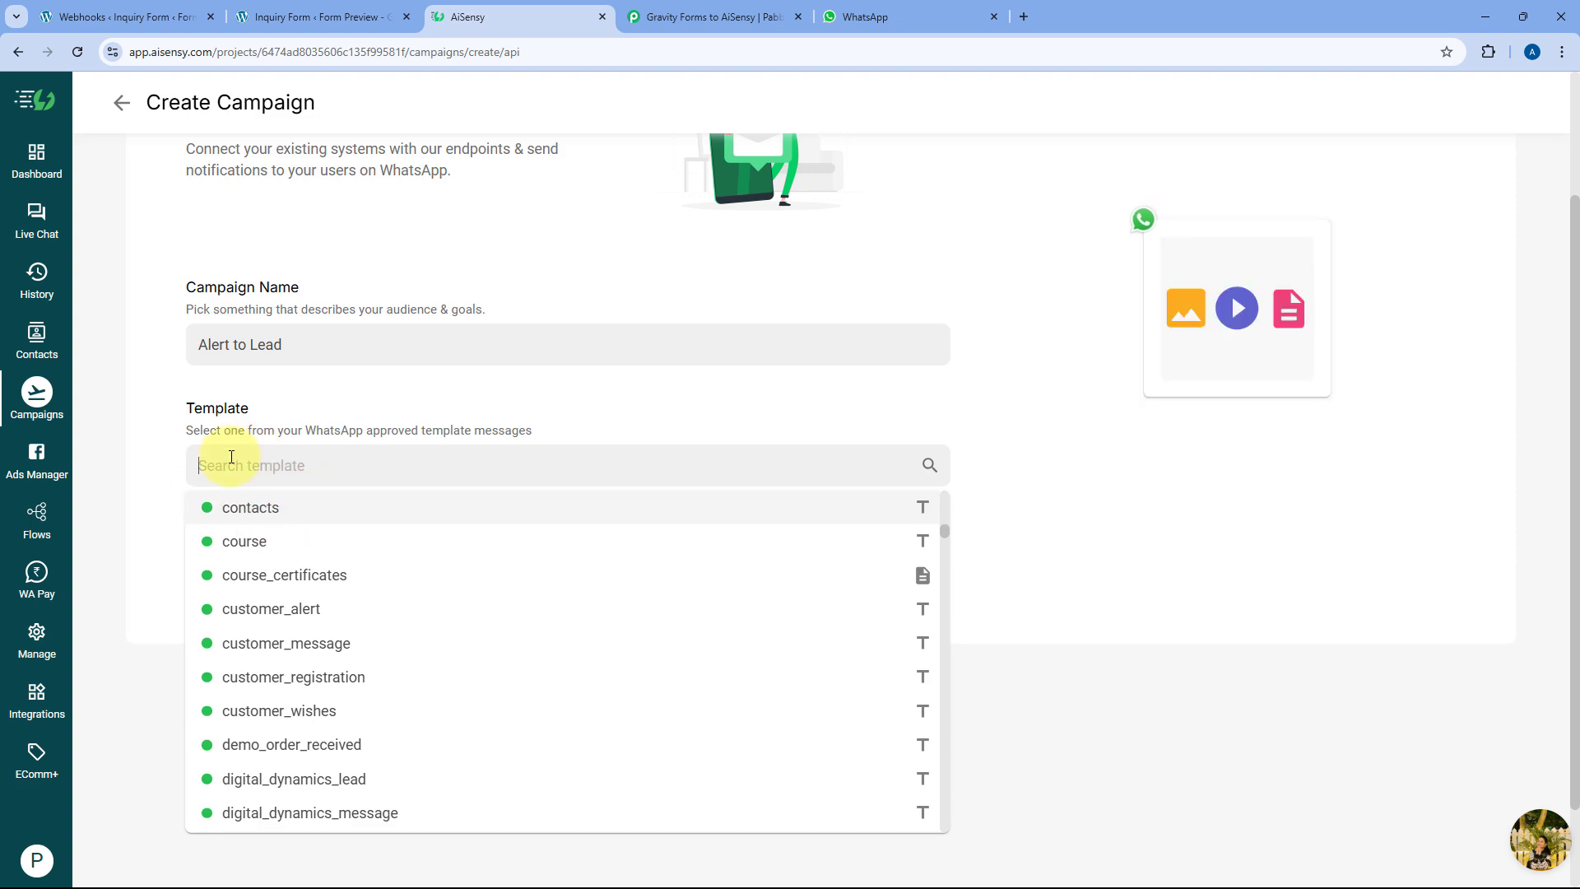
scroll(297, 580, up, 3)
scroll(287, 585, up, 3)
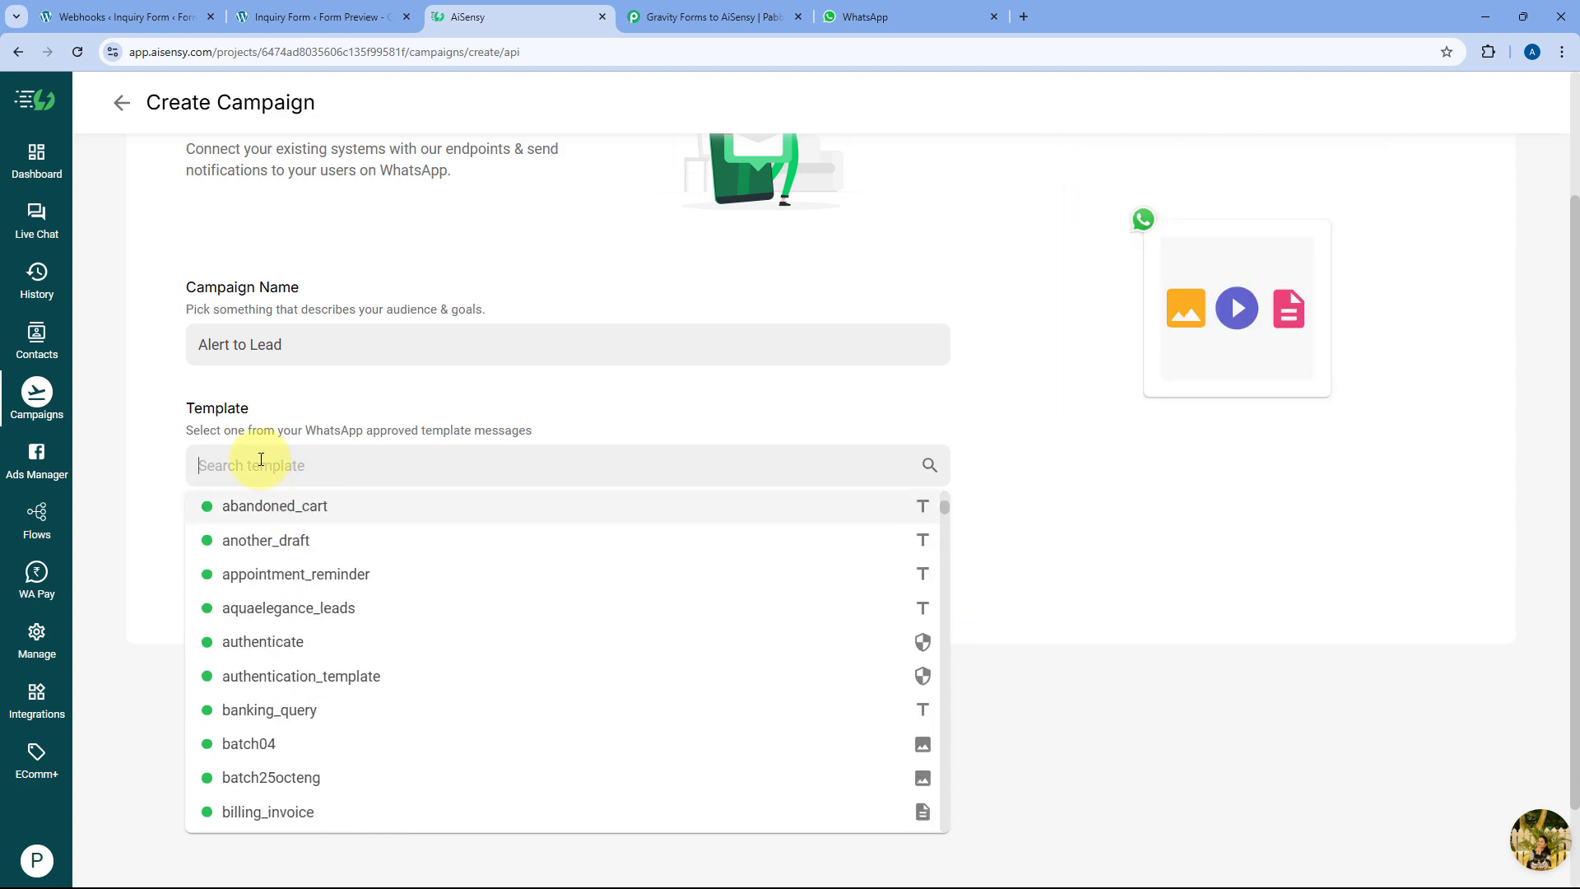
key(ctrl+v)
click(333, 512)
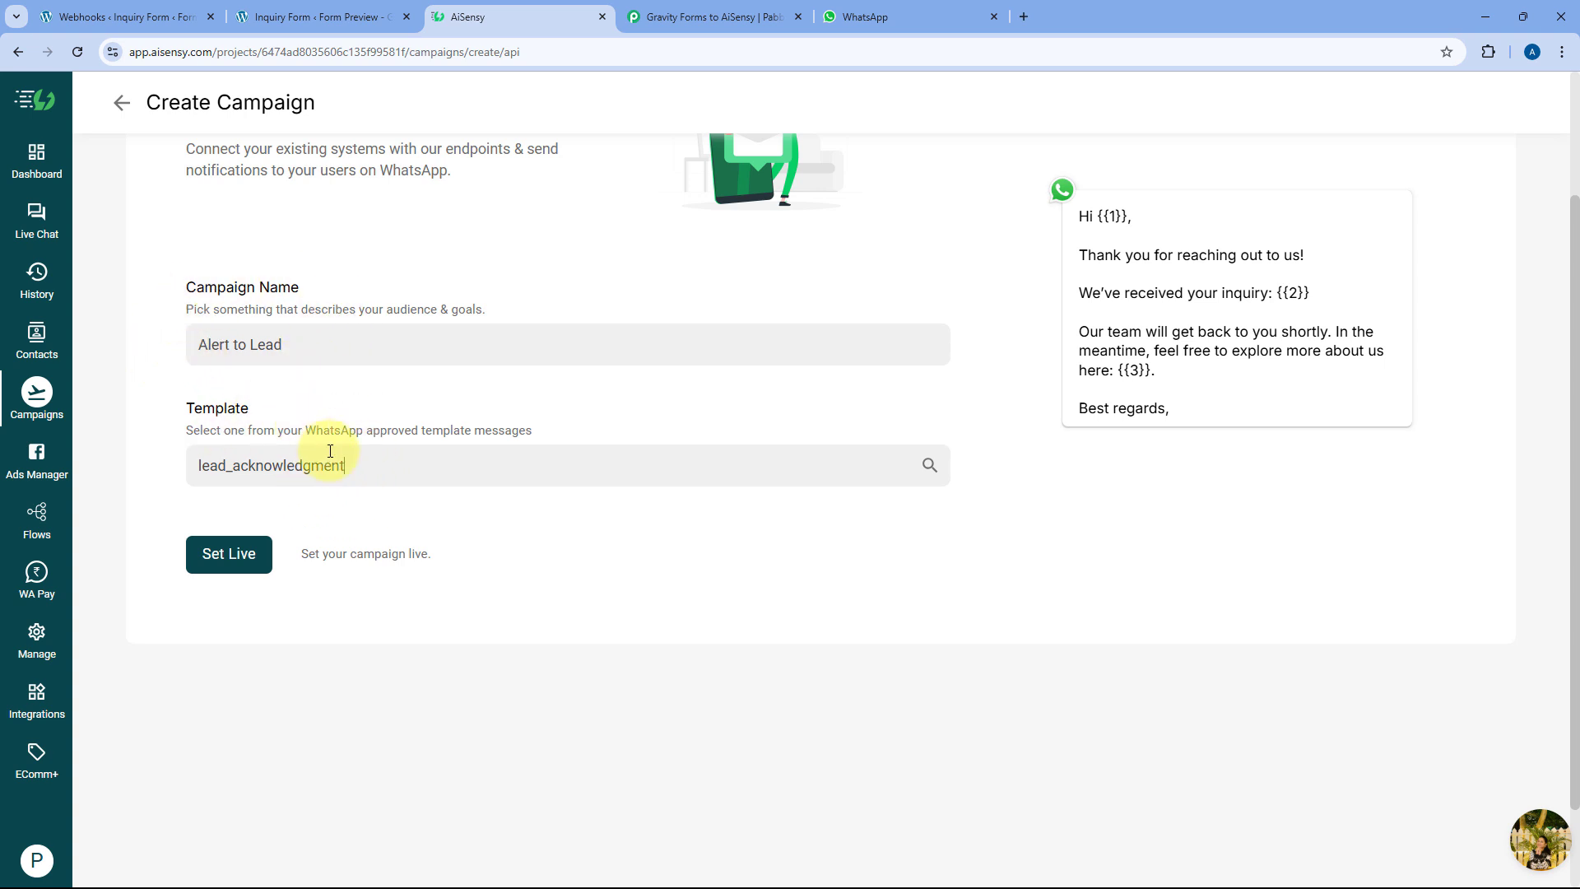
click(227, 560)
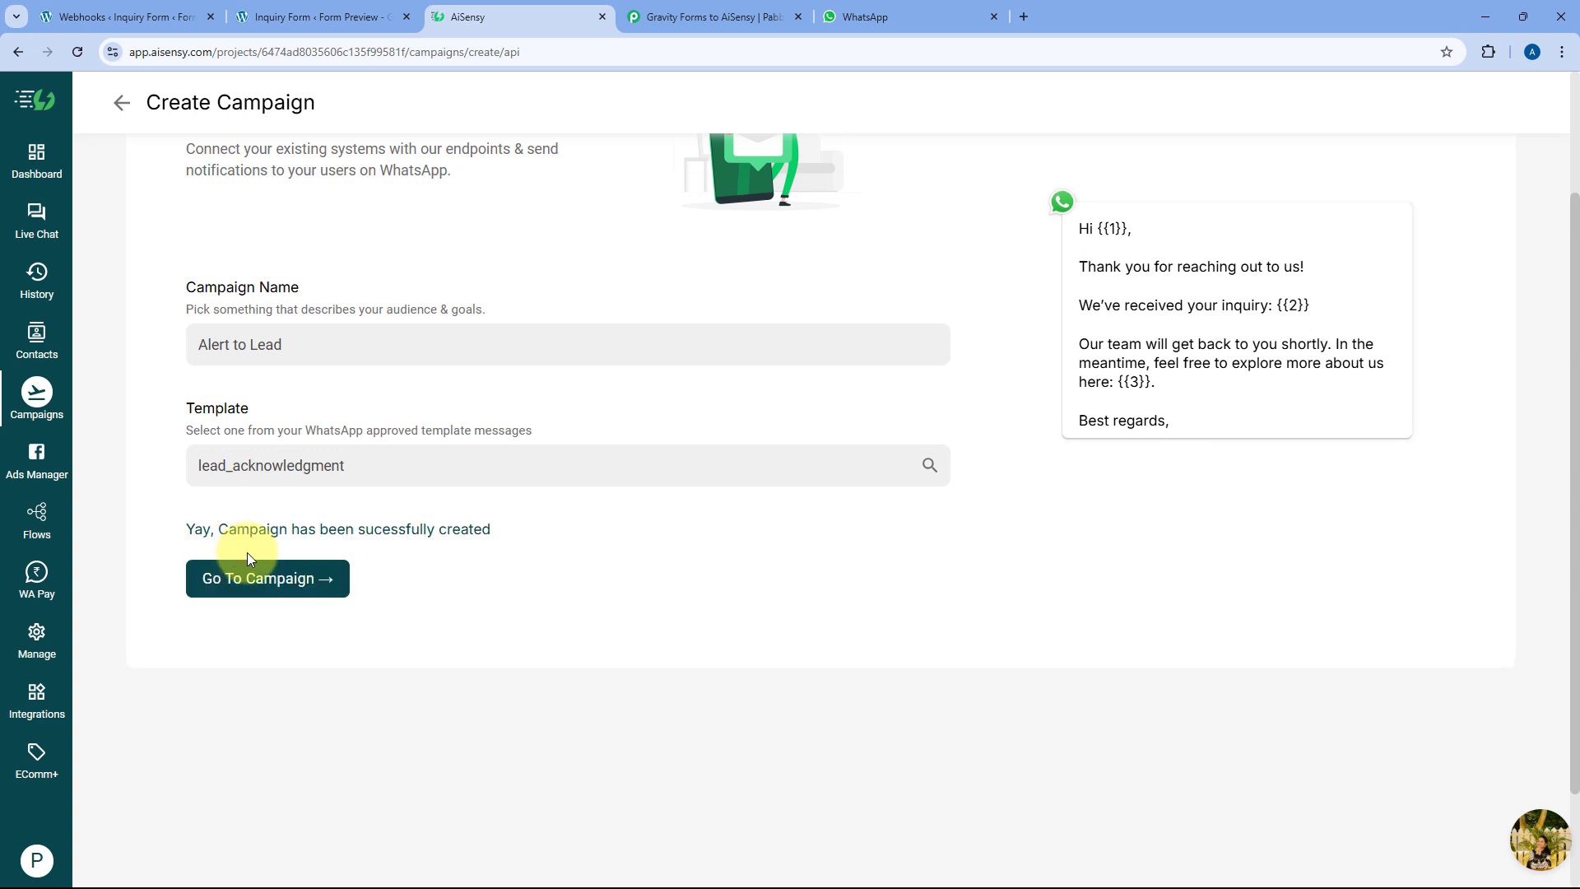
Copy the campaign name 'Alert to Lead', review its overview, then return to Pabbly
drag(344, 338, 176, 348)
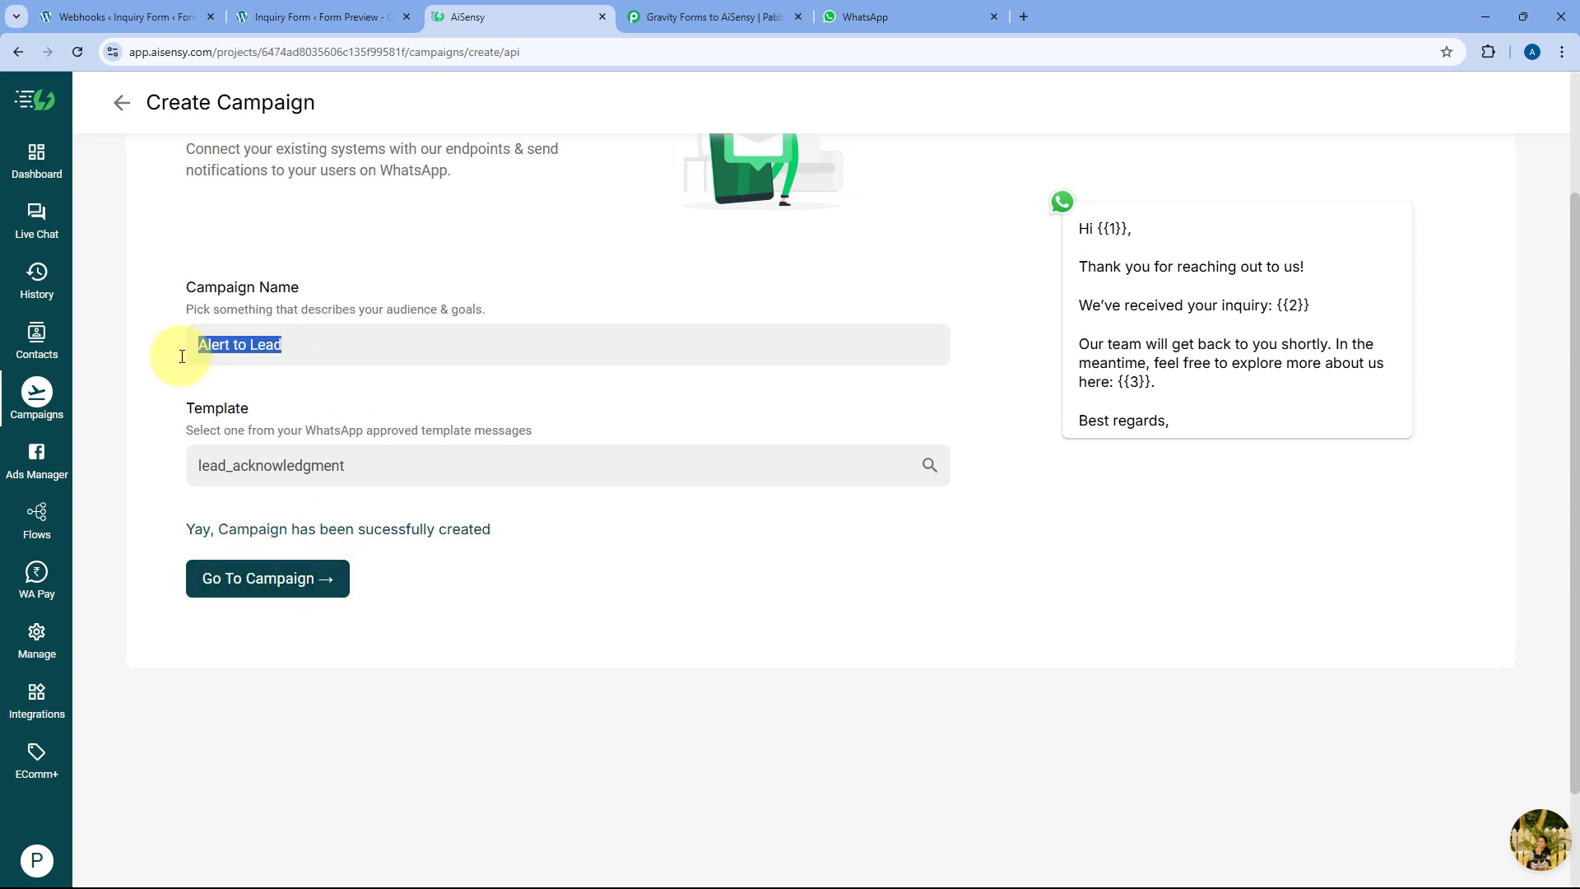
right_click(232, 346)
click(287, 425)
click(261, 578)
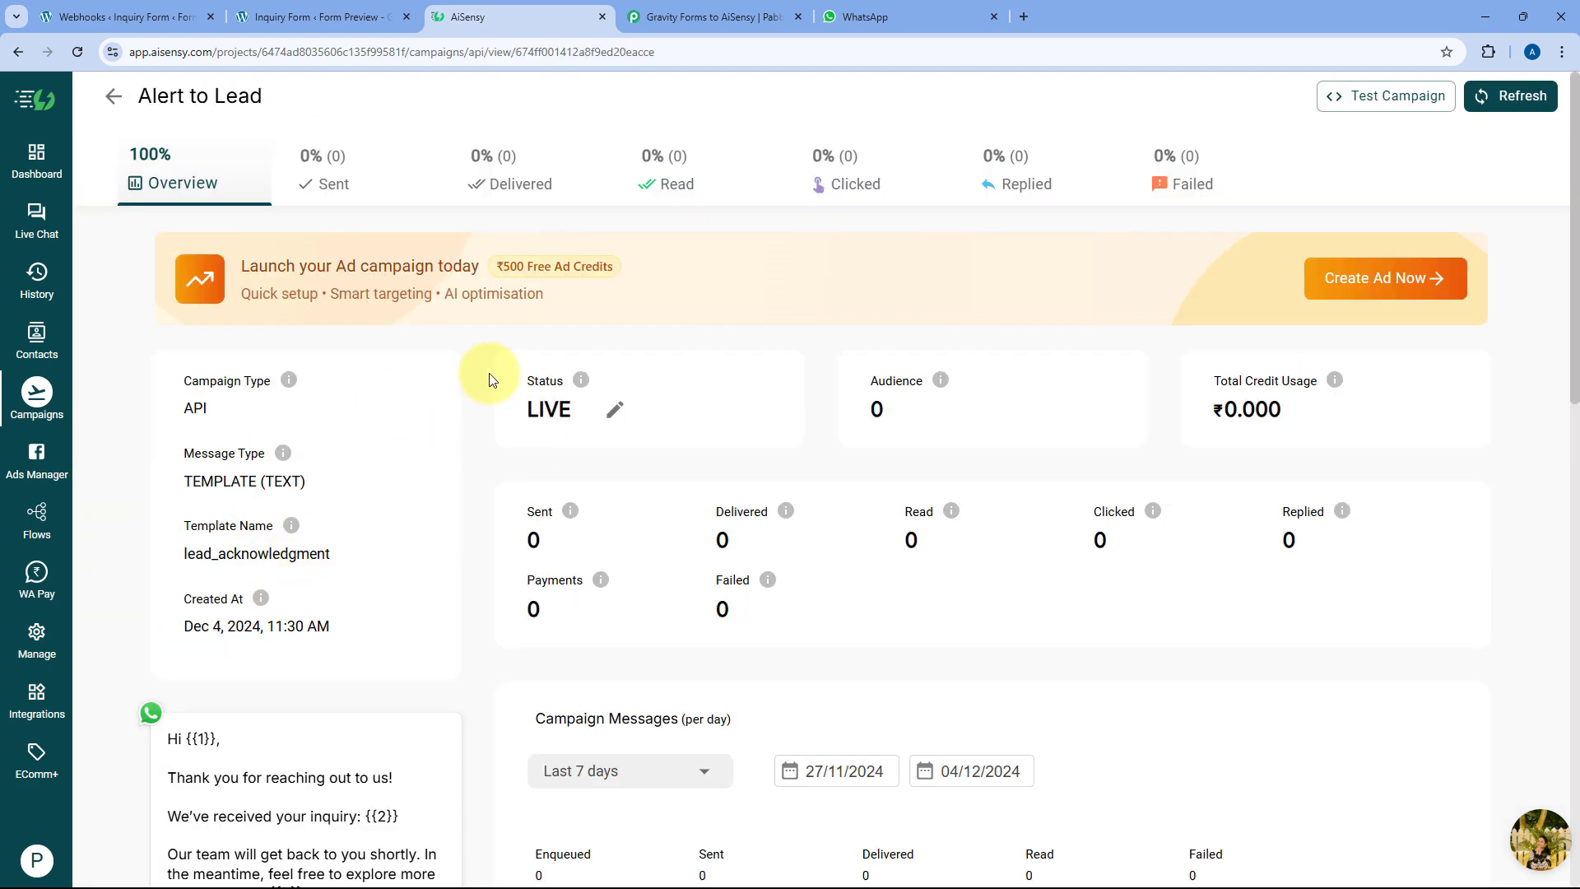
scroll(489, 379, down, 5)
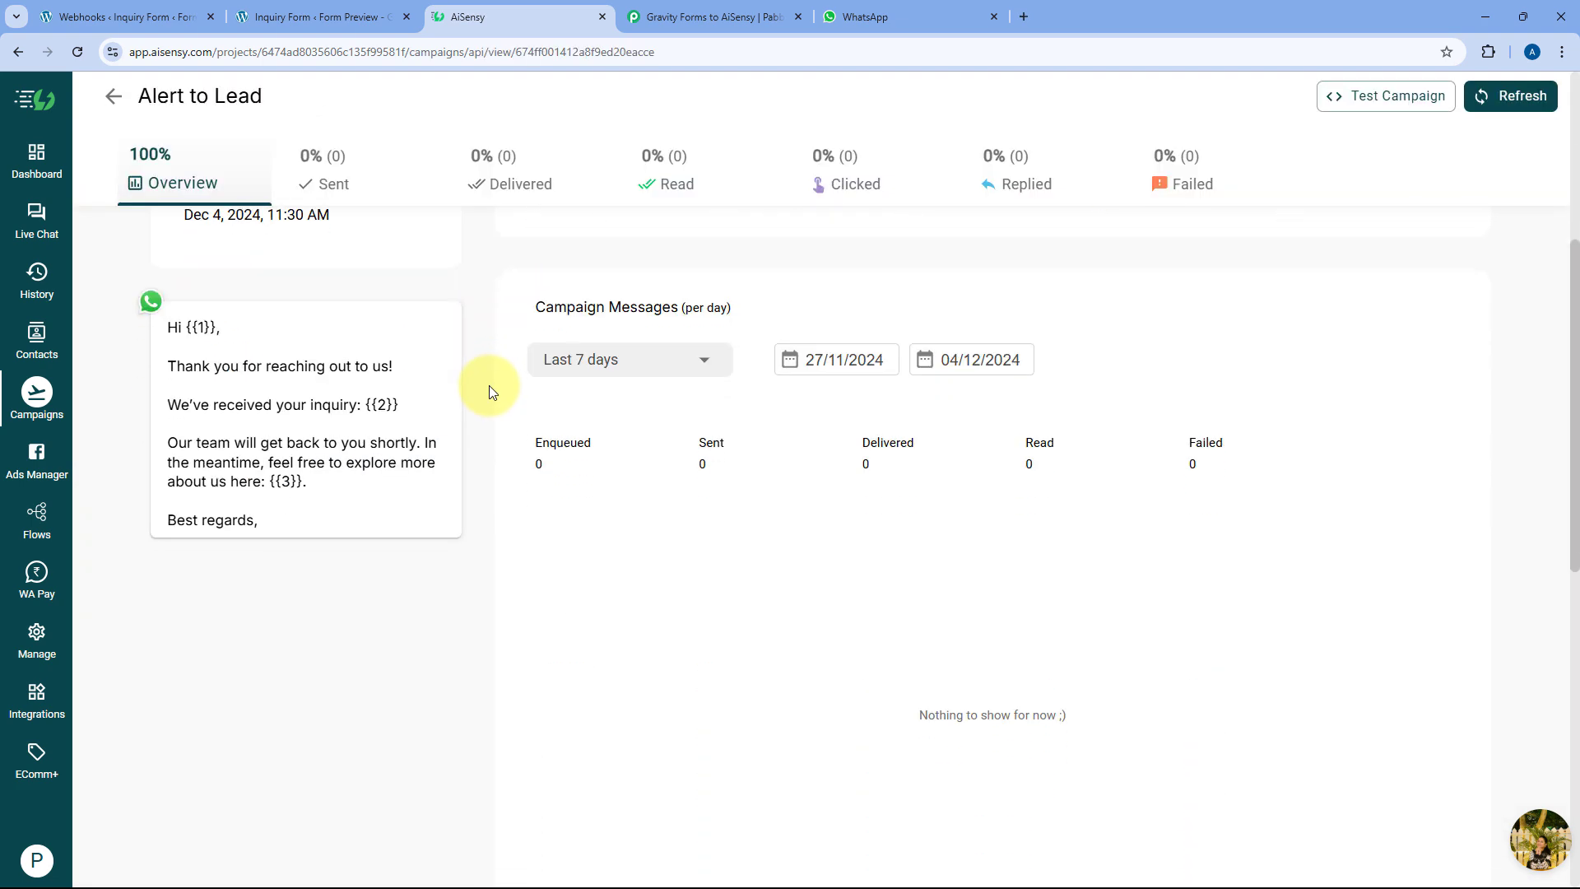
scroll(488, 385, up, 5)
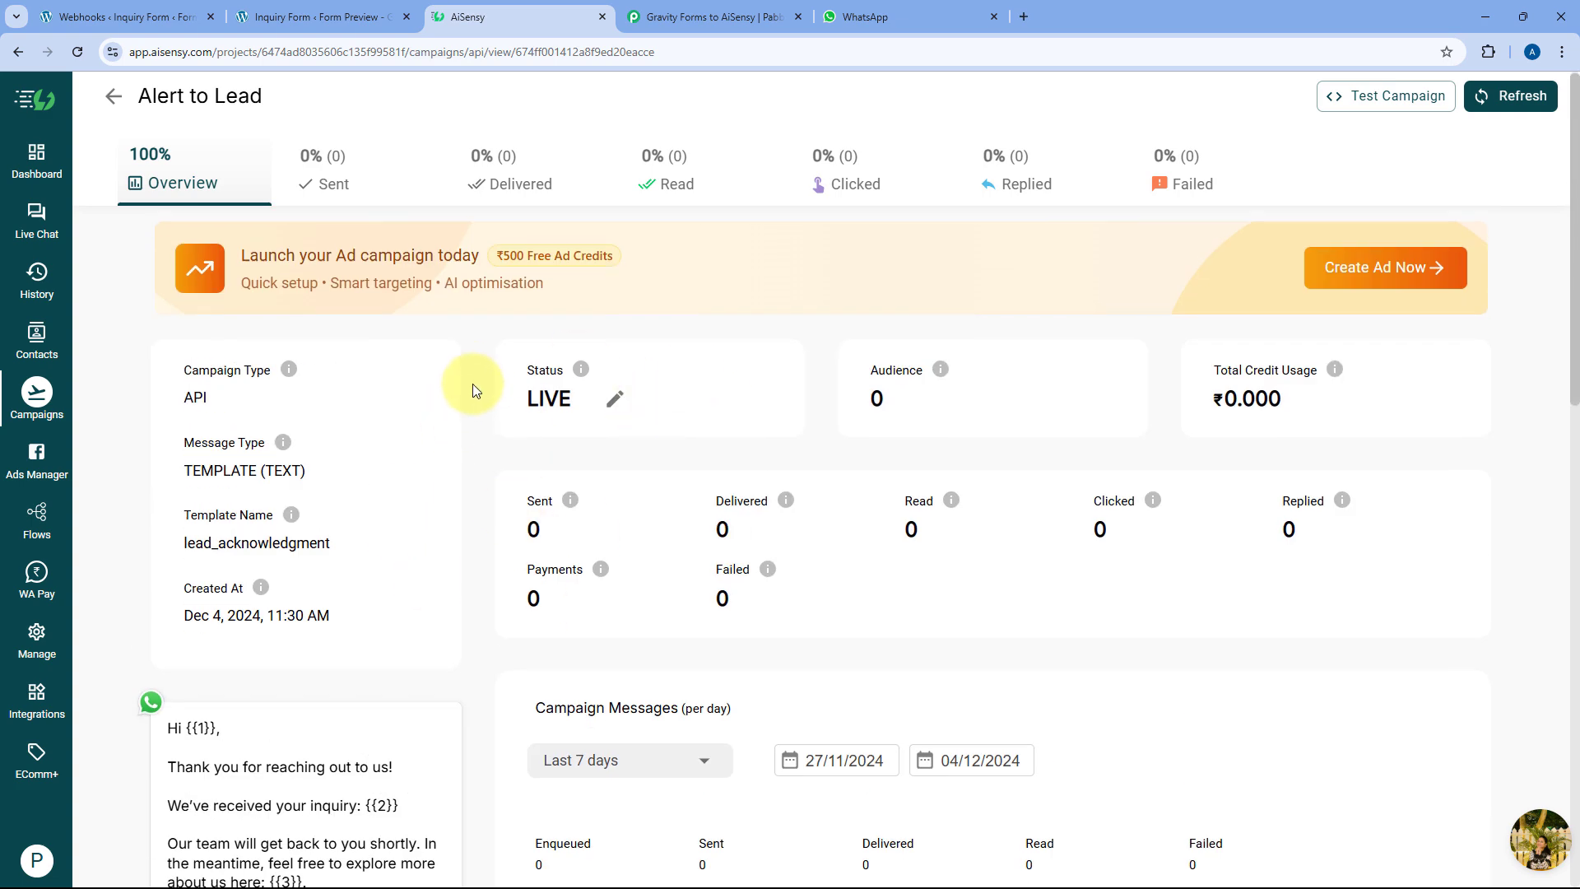
scroll(470, 383, down, 3)
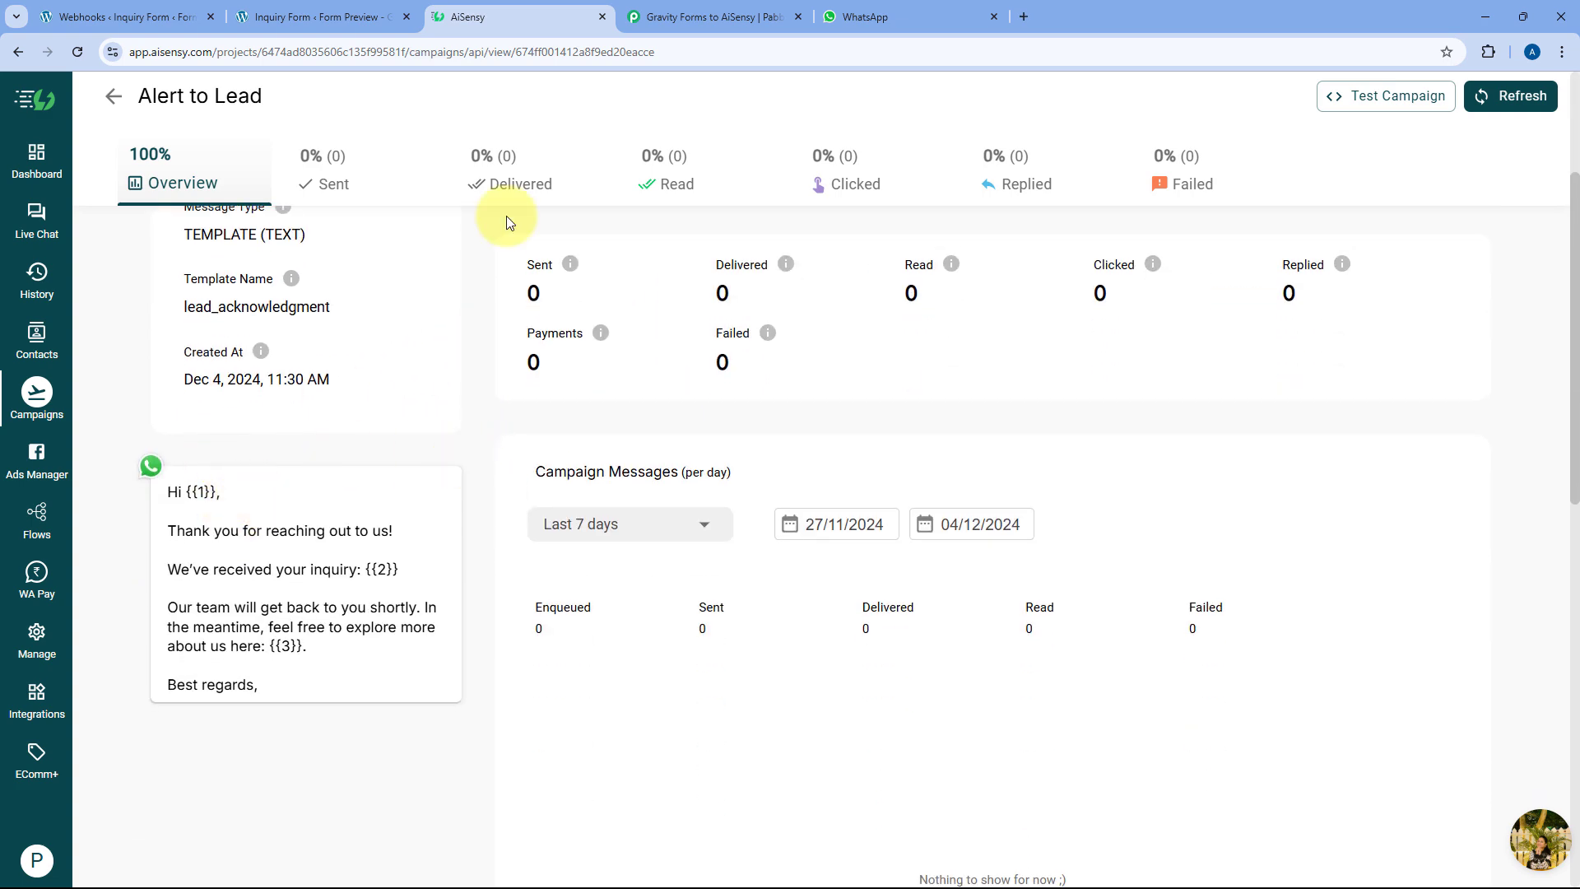
click(718, 10)
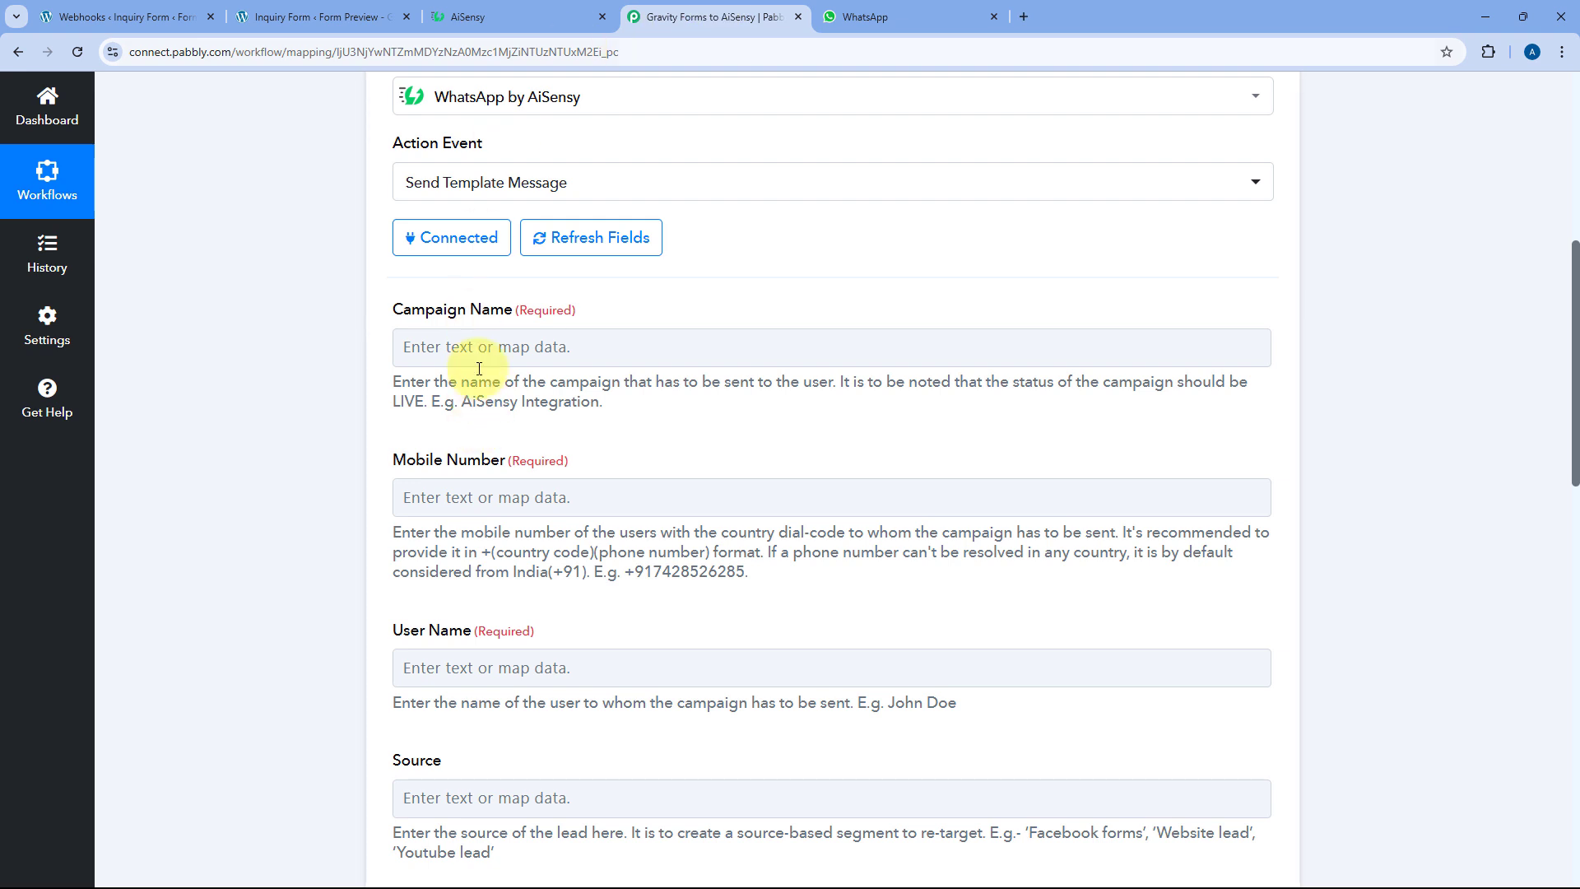
Paste 'Alert to Lead' into the Campaign Name field of the Send Template Message action
click(441, 346)
right_click(444, 339)
click(508, 526)
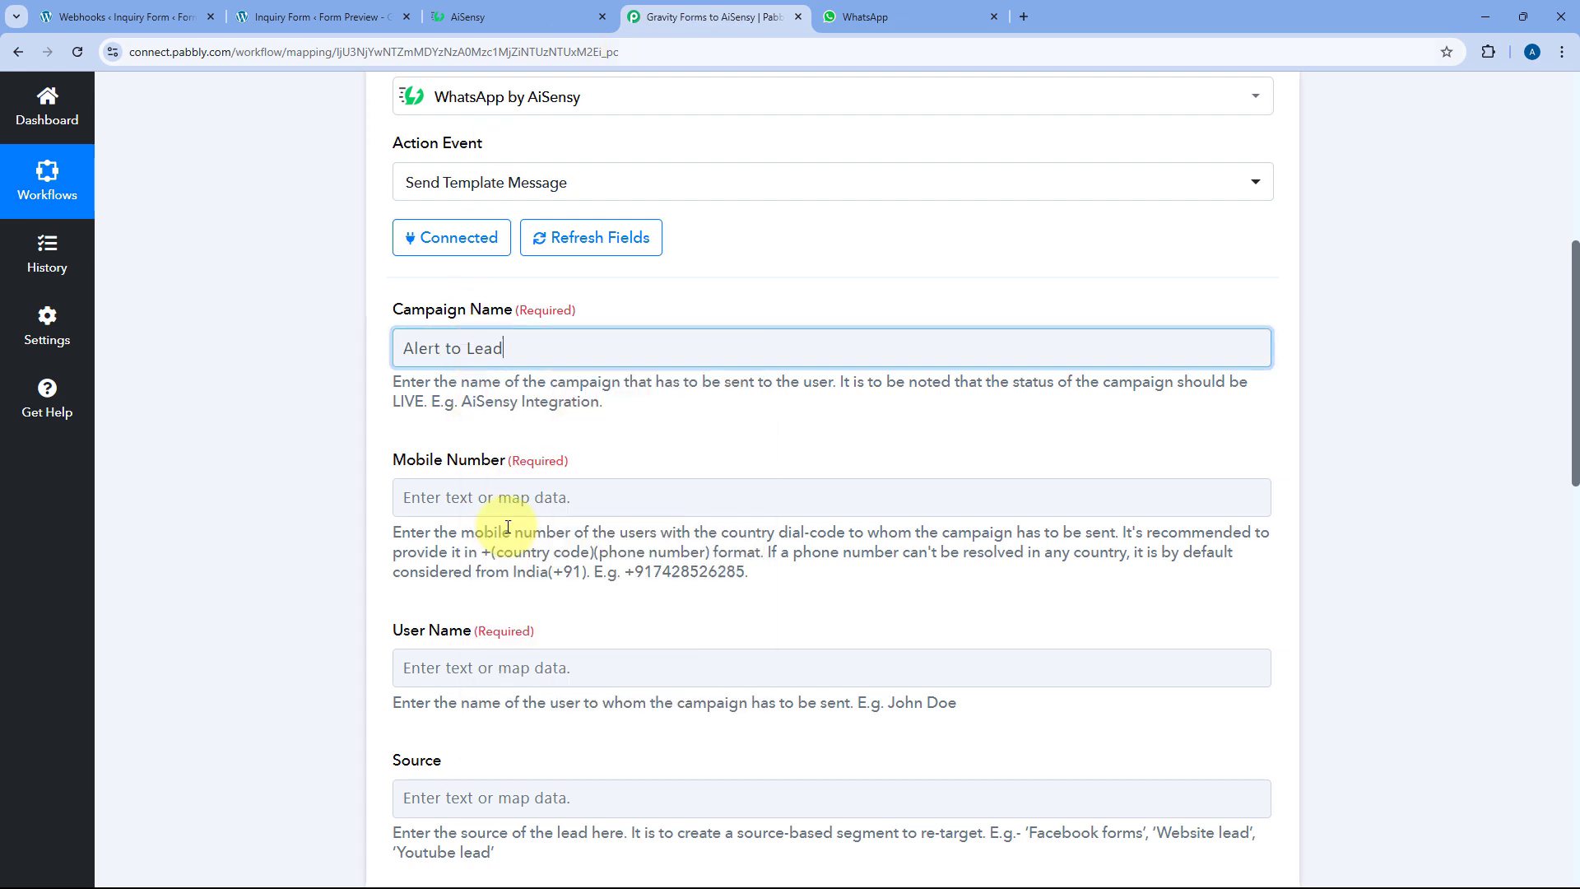
click(527, 346)
click(579, 305)
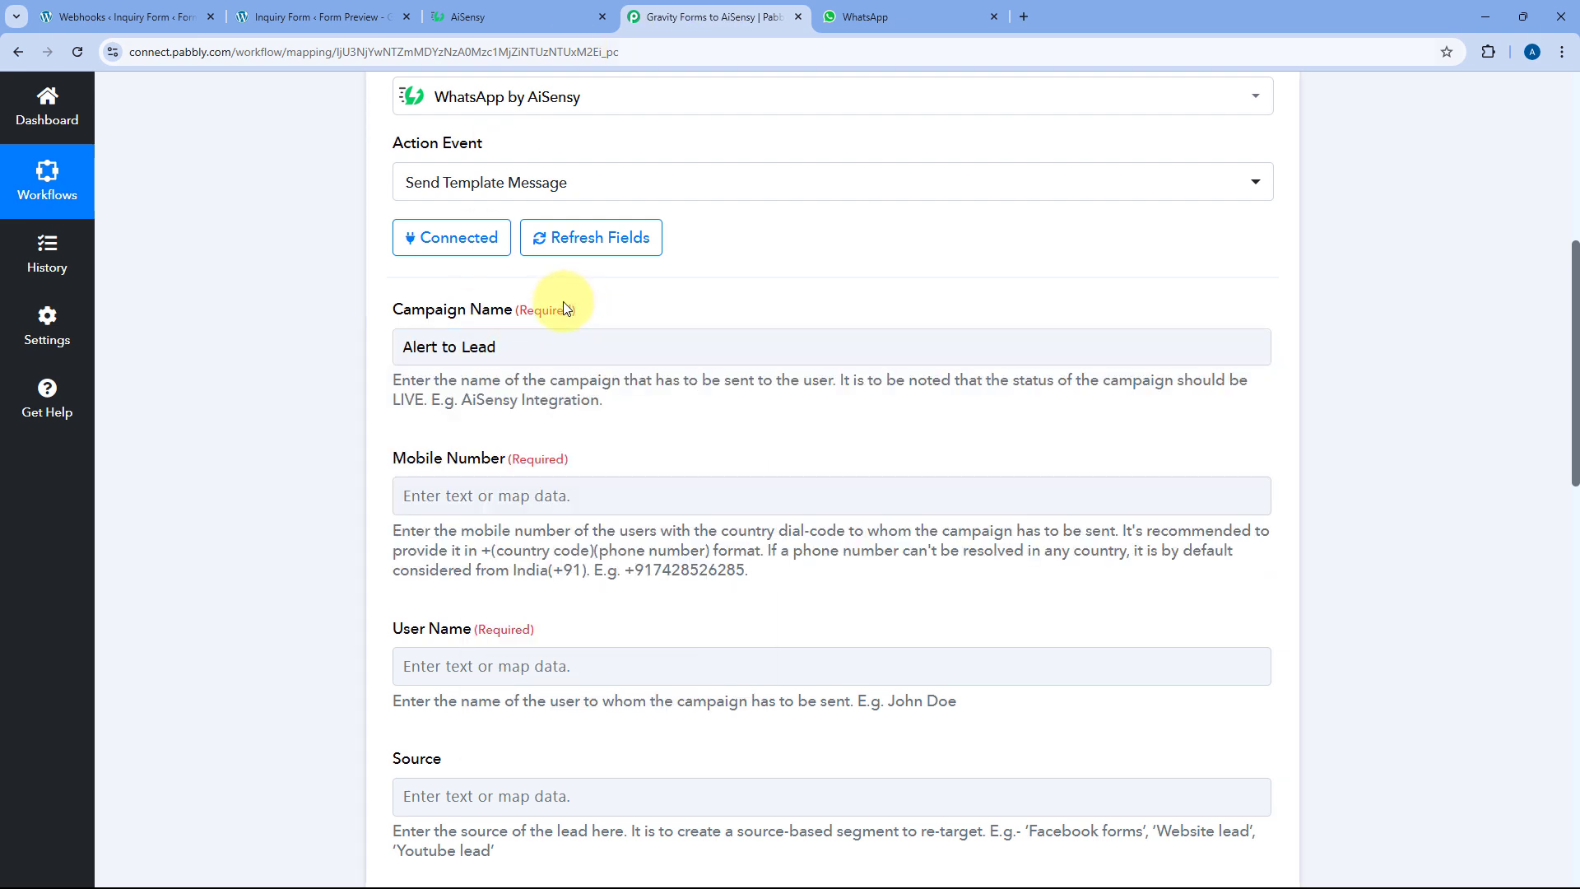
click(494, 13)
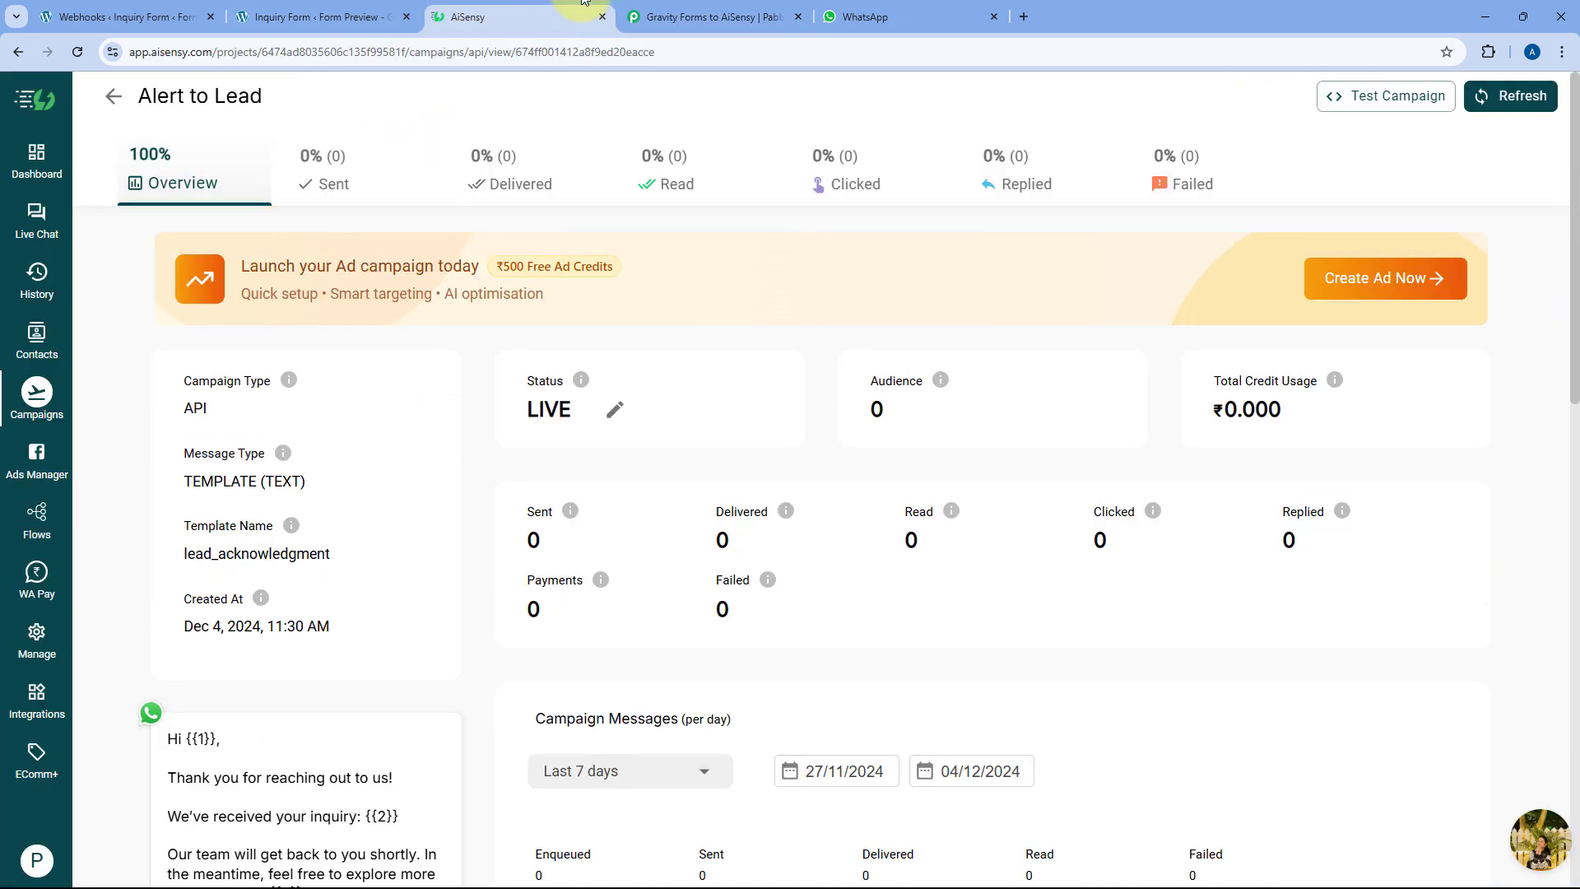
click(700, 17)
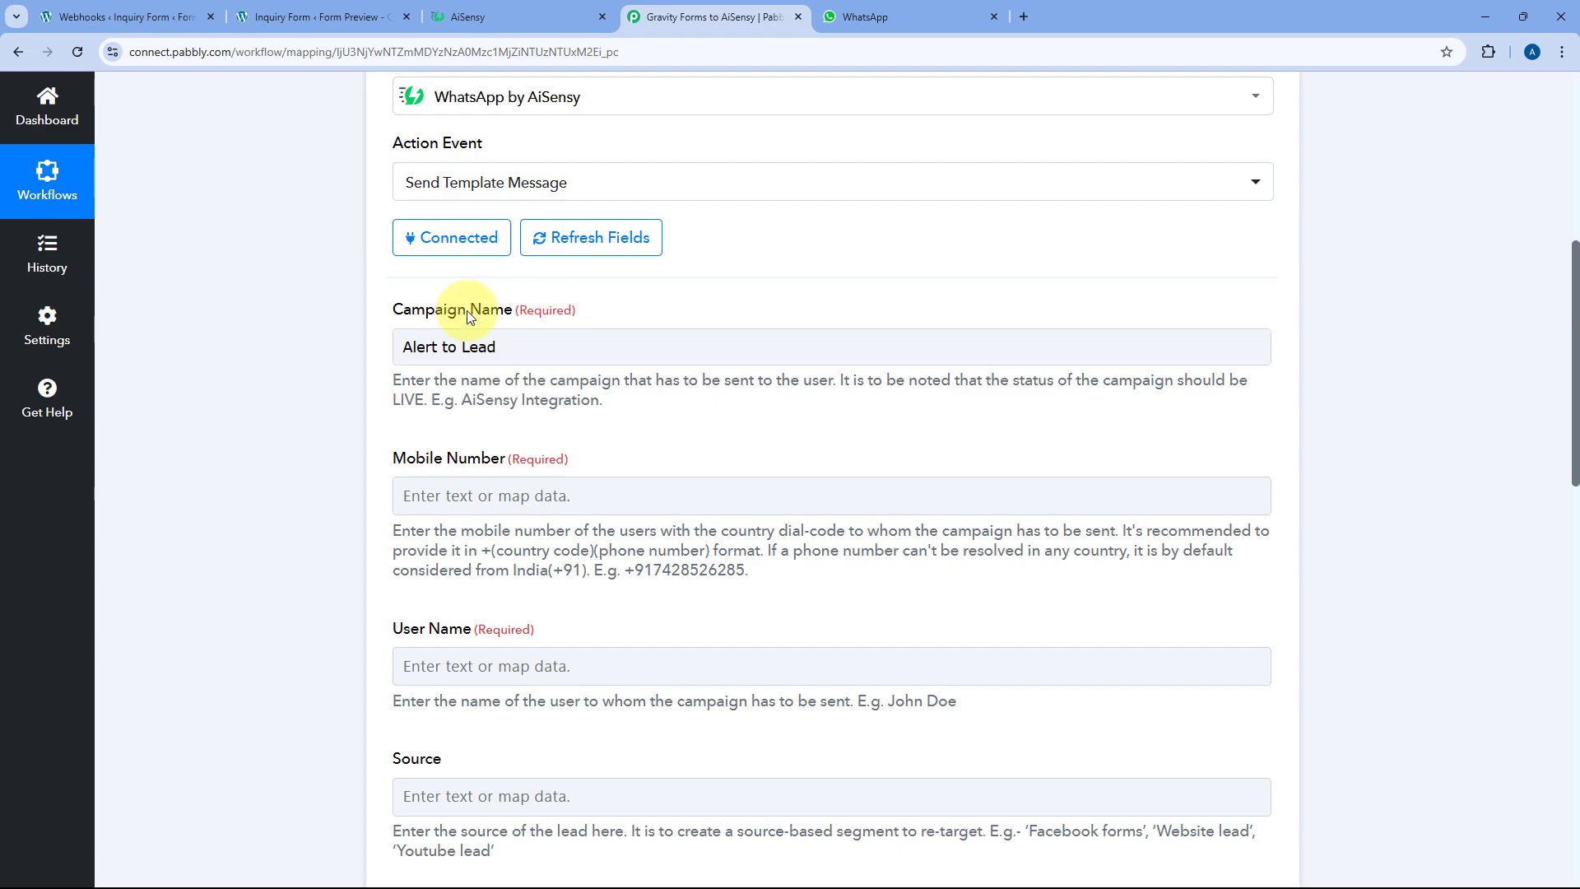
Scroll through the action's fields and select the empty Mobile Number field
click(558, 344)
scroll(352, 342, down, 4)
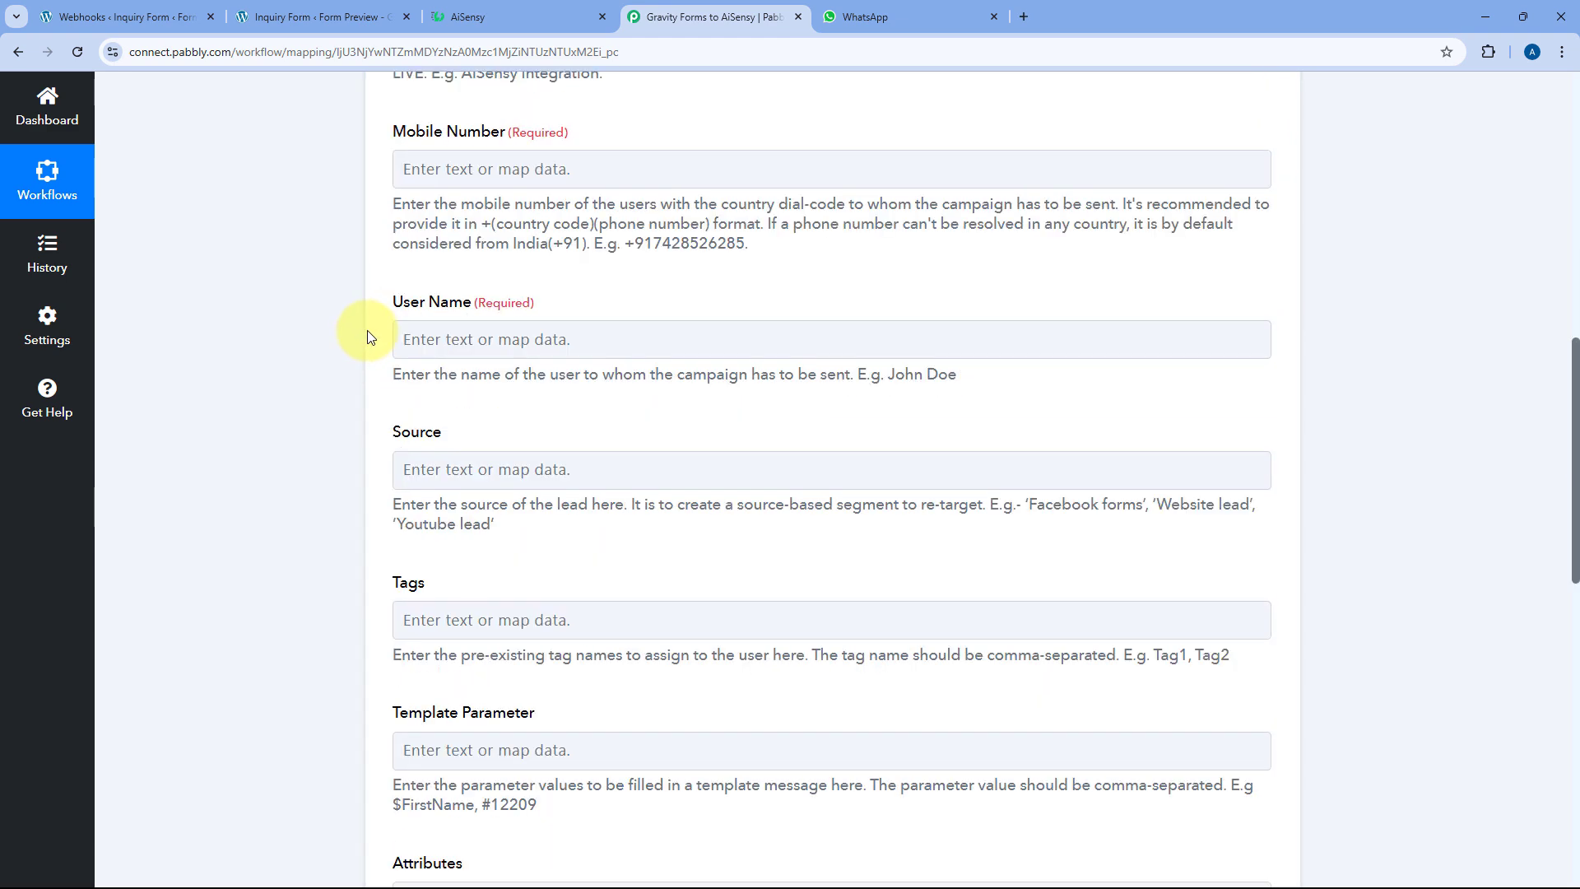
click(447, 169)
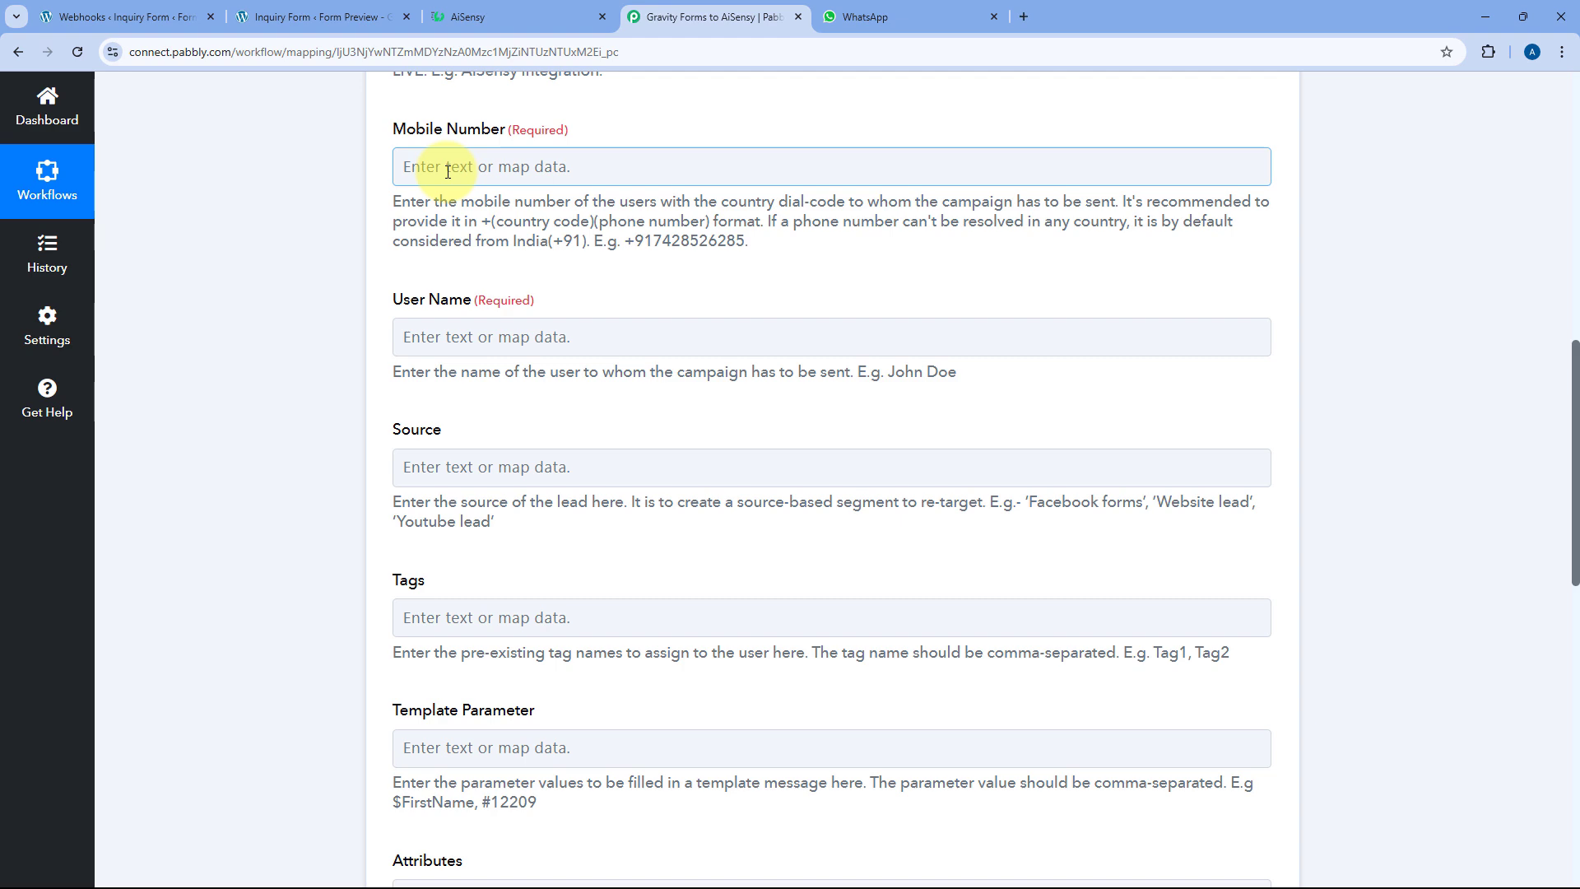
scroll(436, 230, up, 5)
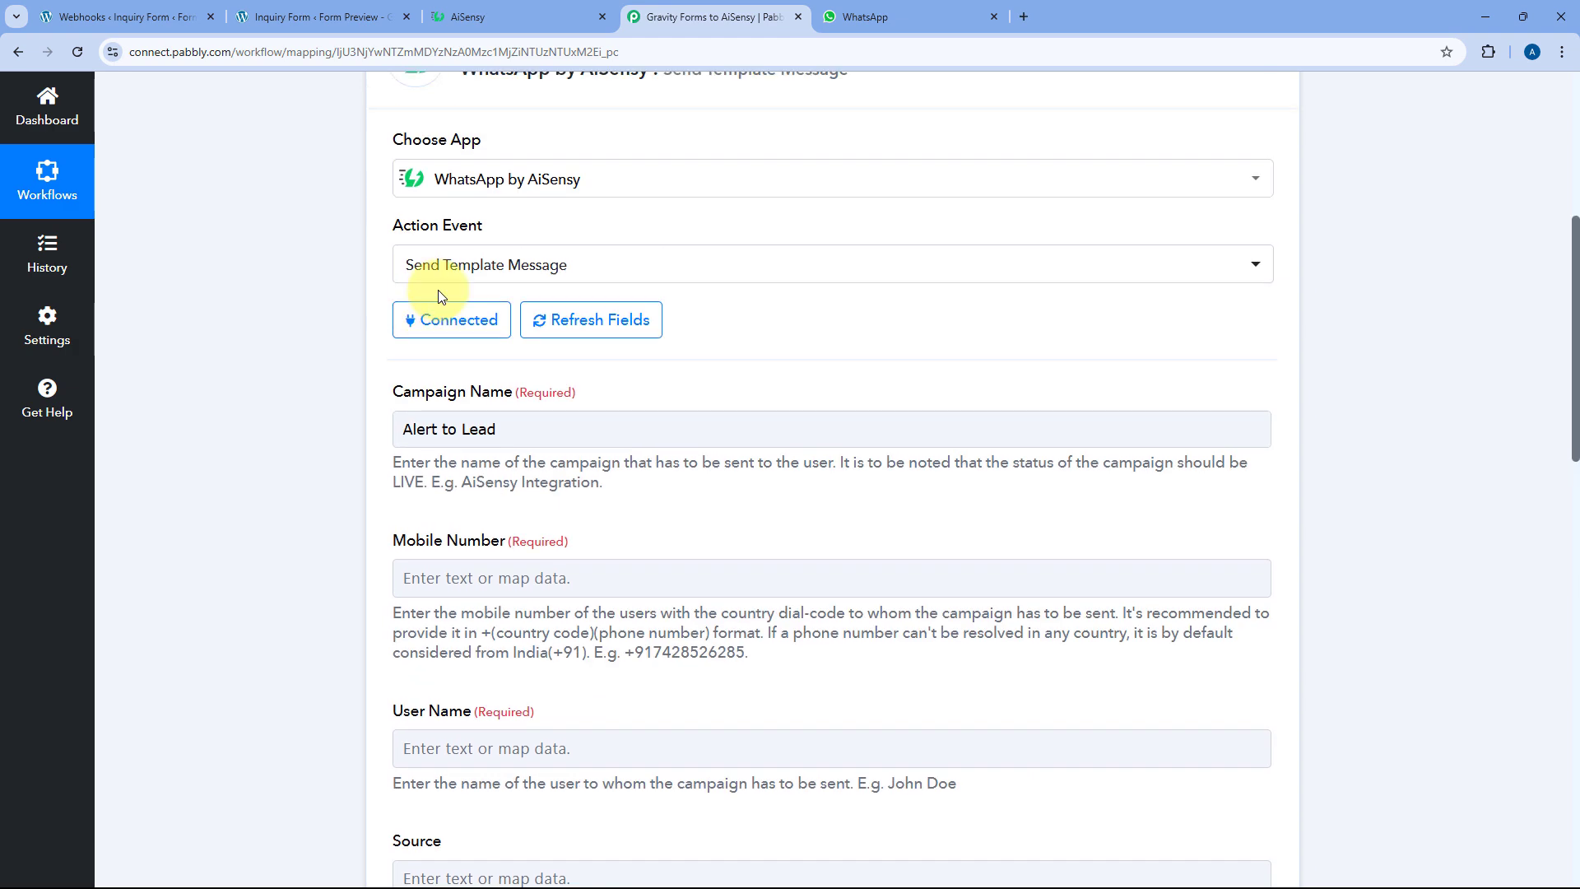
scroll(439, 296, up, 4)
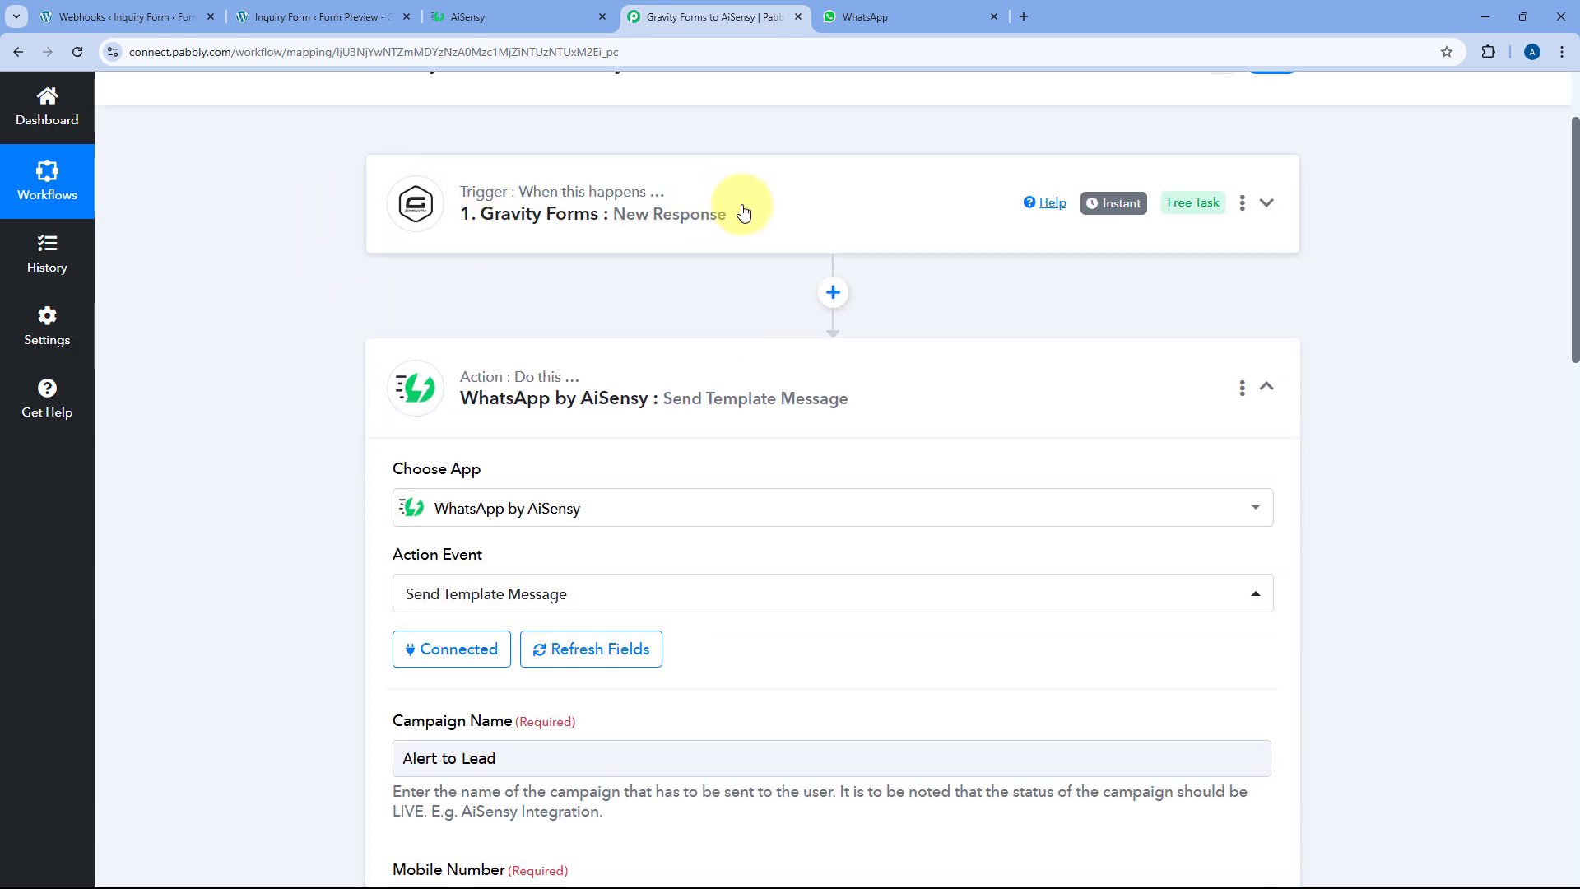
scroll(640, 236, down, 4)
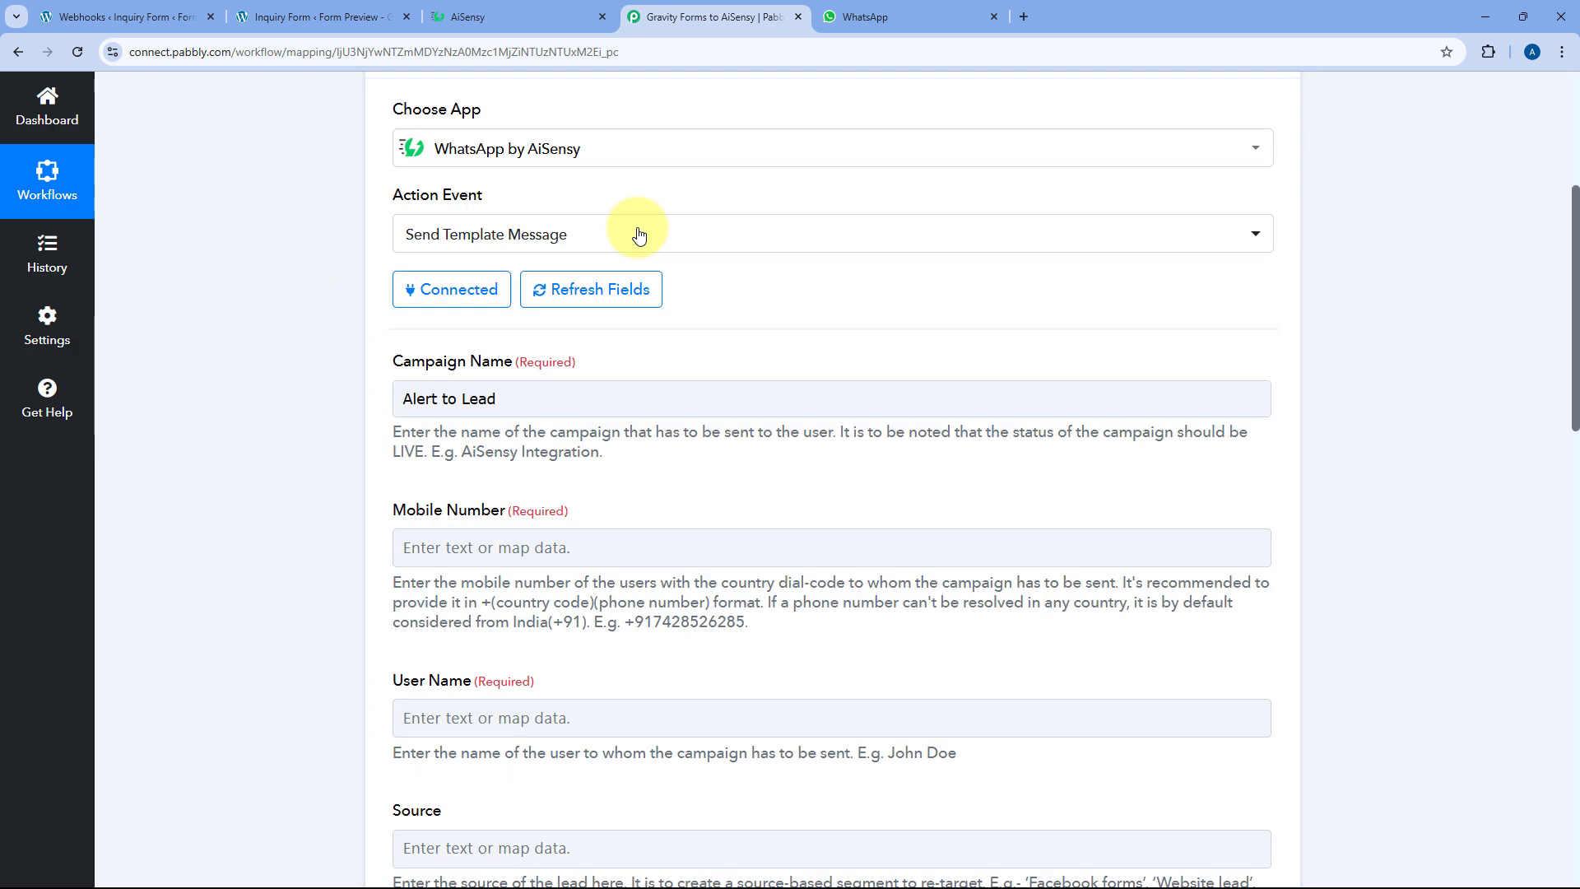
scroll(639, 236, down, 4)
click(444, 253)
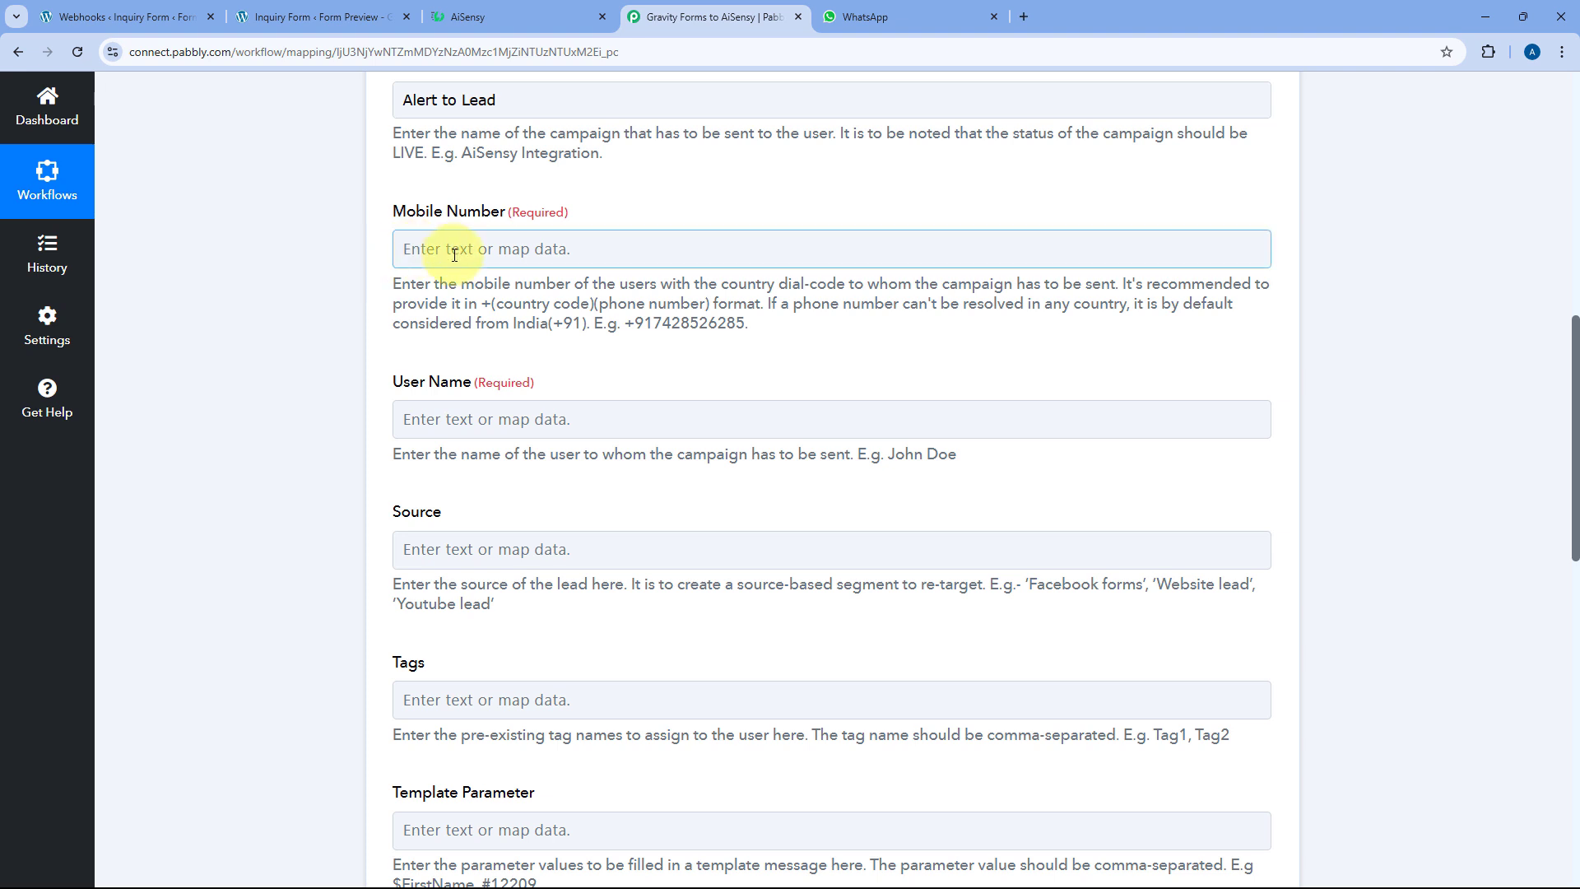
Map Gravity Forms response field 4 into Mobile Number
click(455, 255)
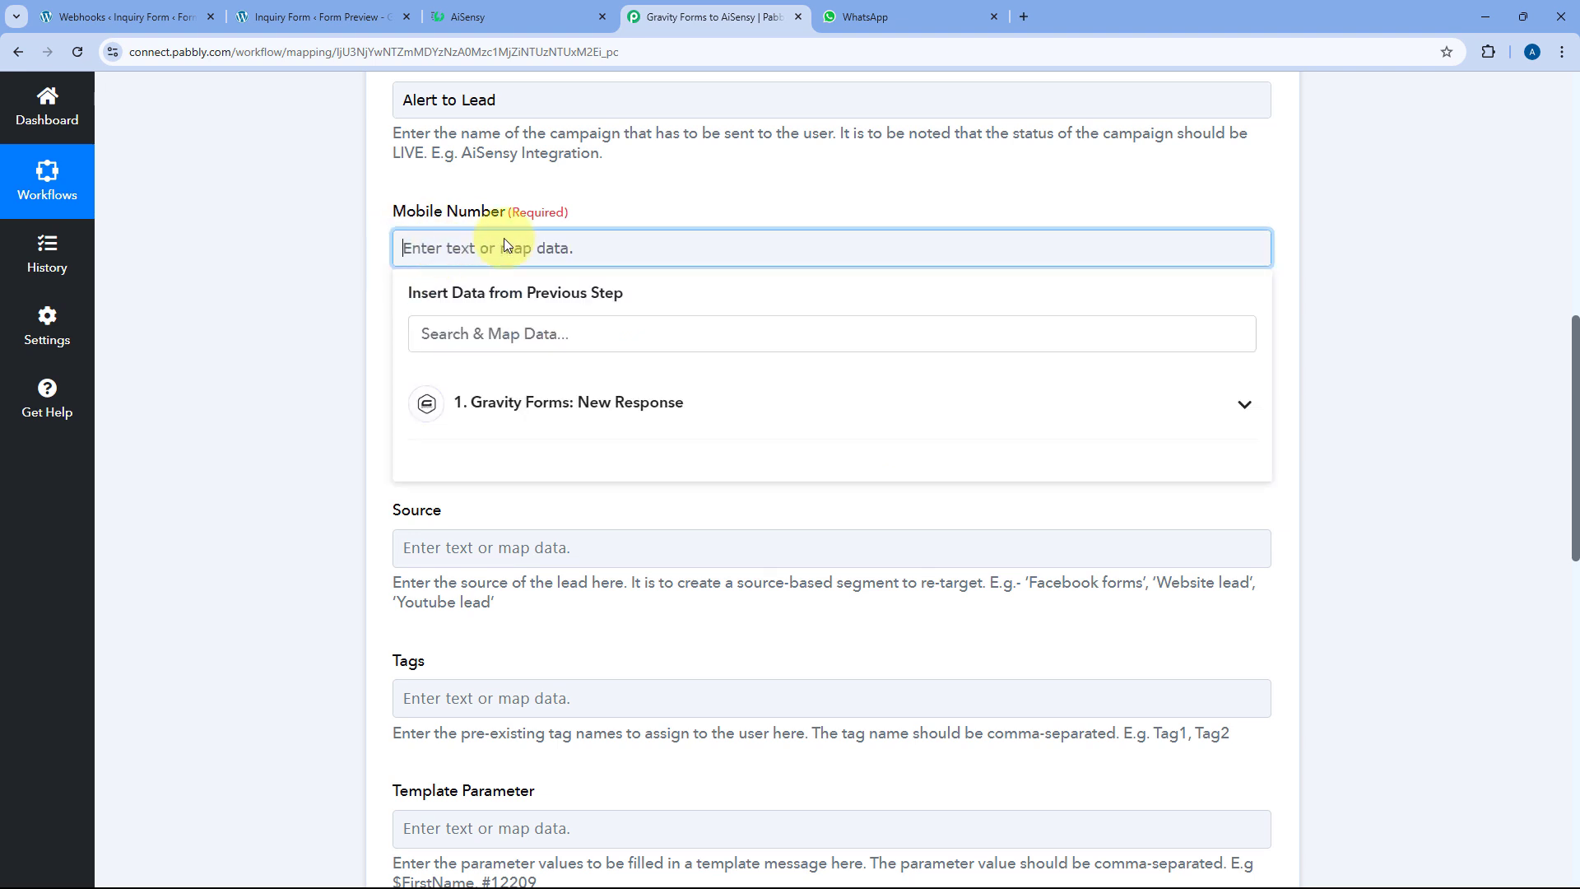
click(559, 415)
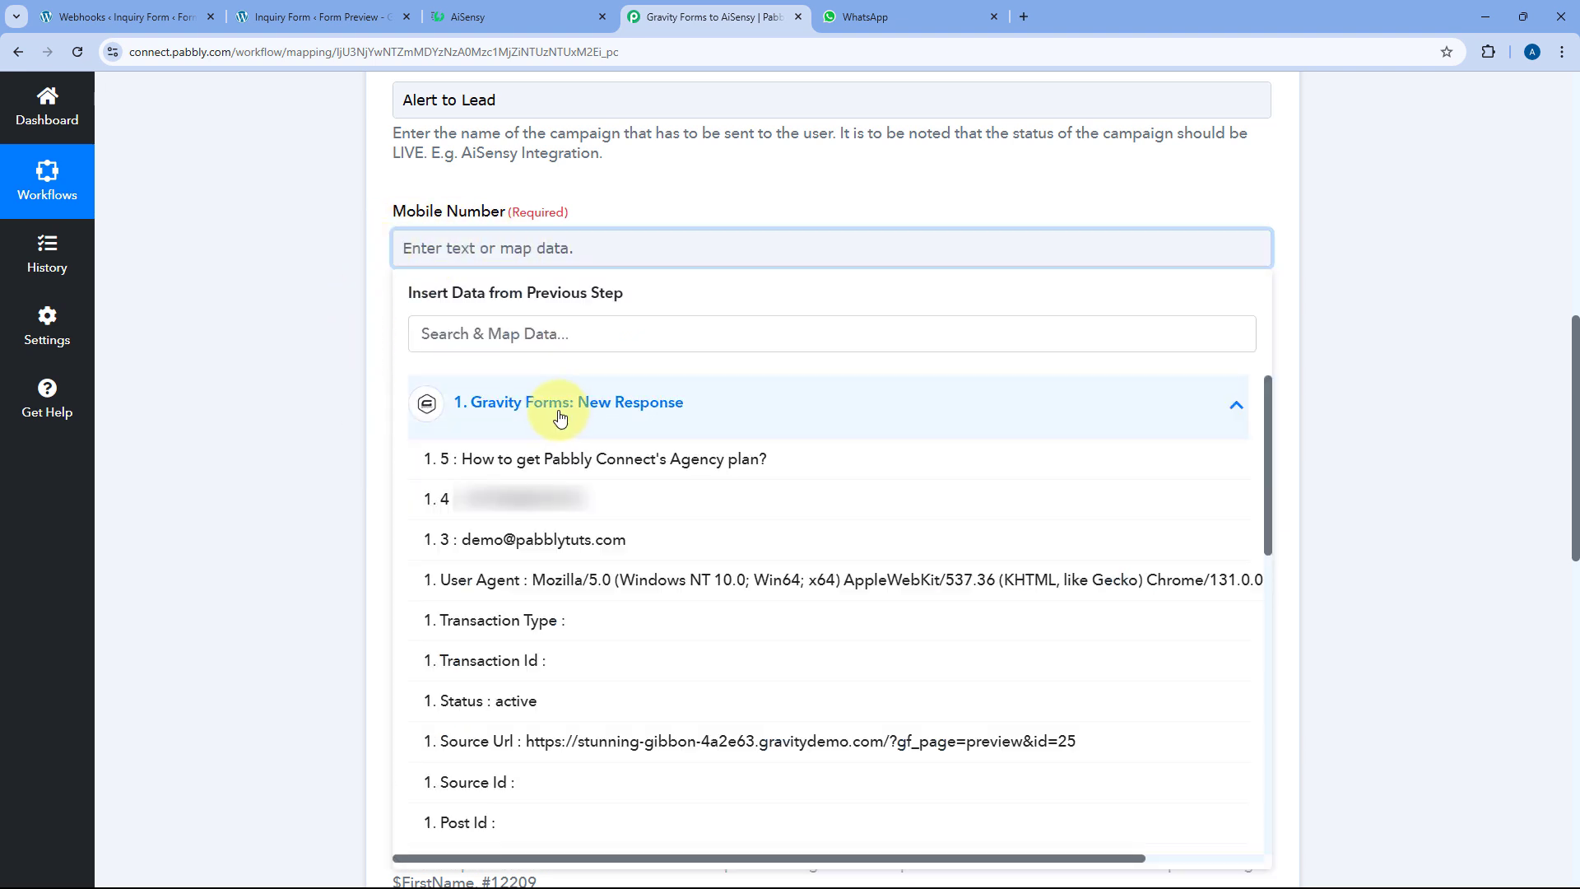
click(495, 497)
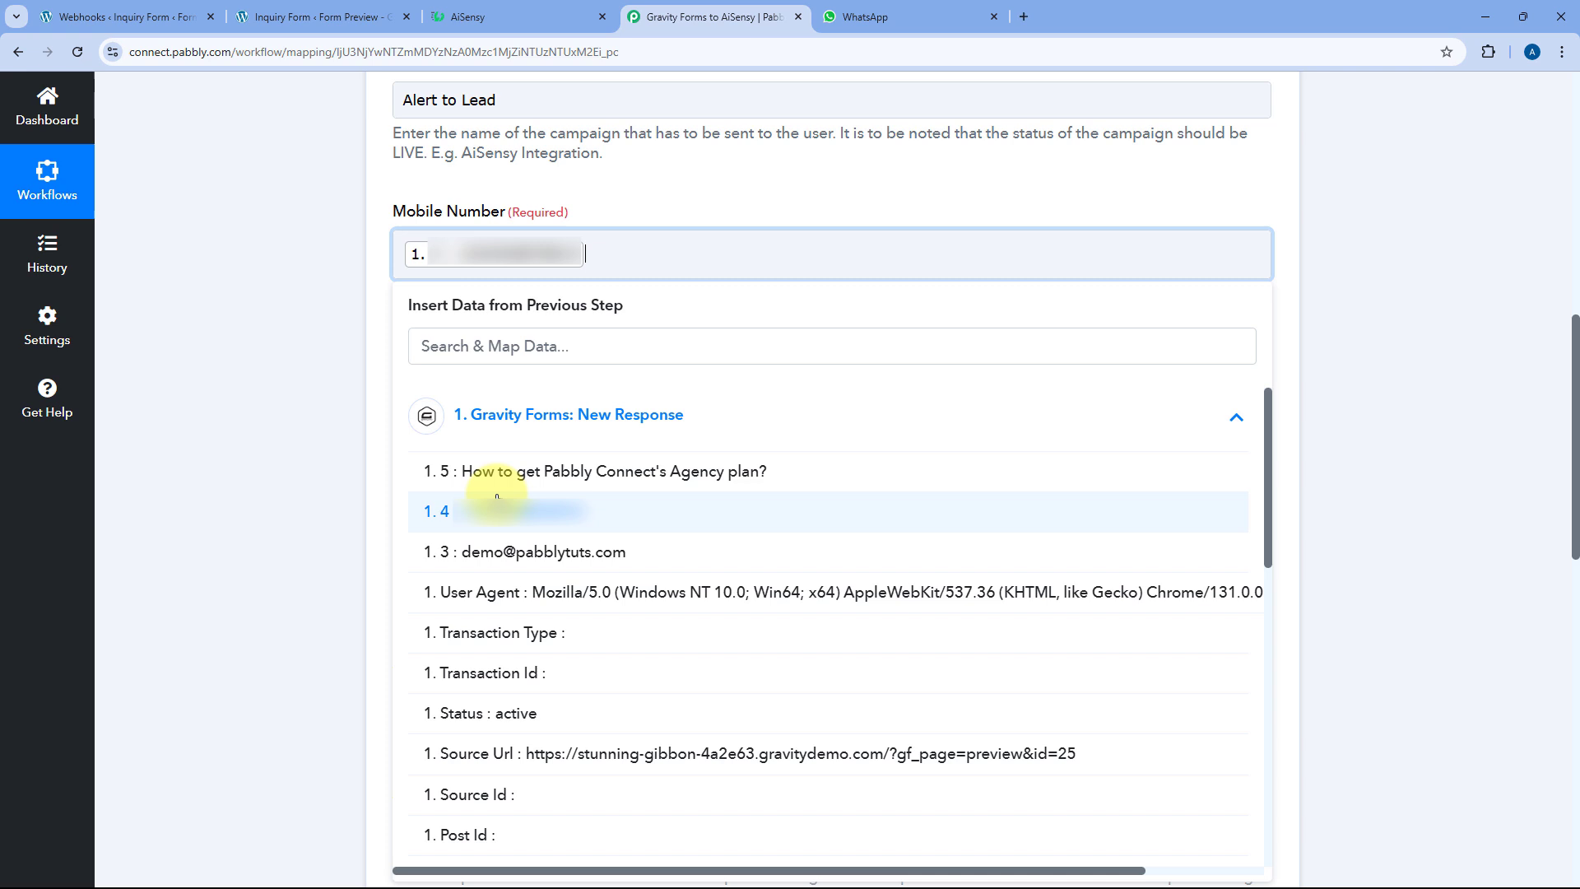
click(381, 284)
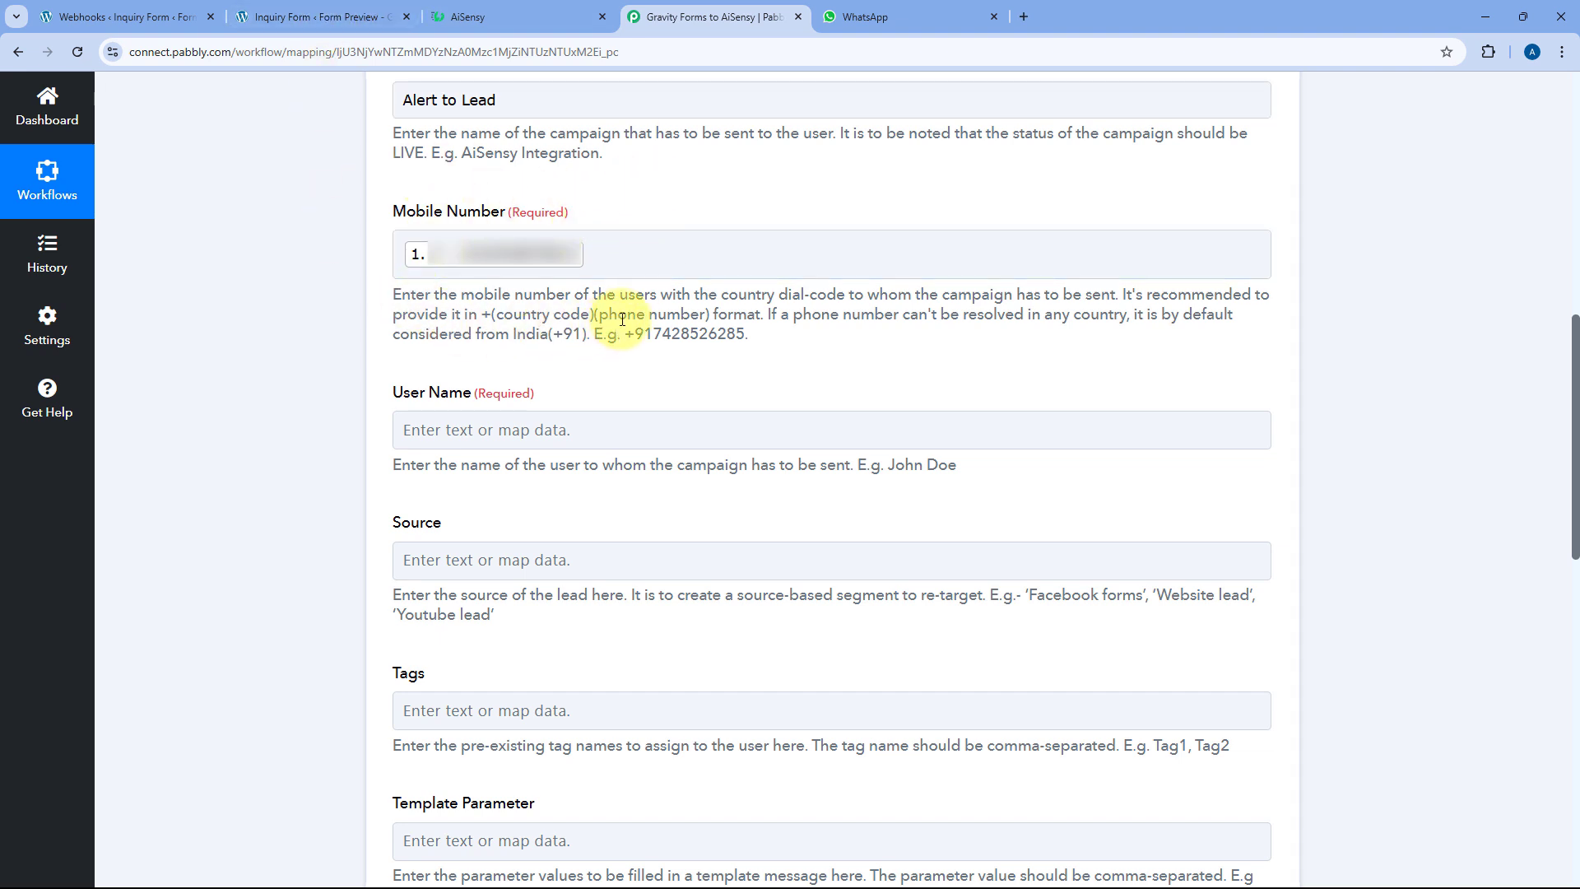
Fill User Name with Gravity Forms response fields 1.3 and 1.6
scroll(384, 284, down, 4)
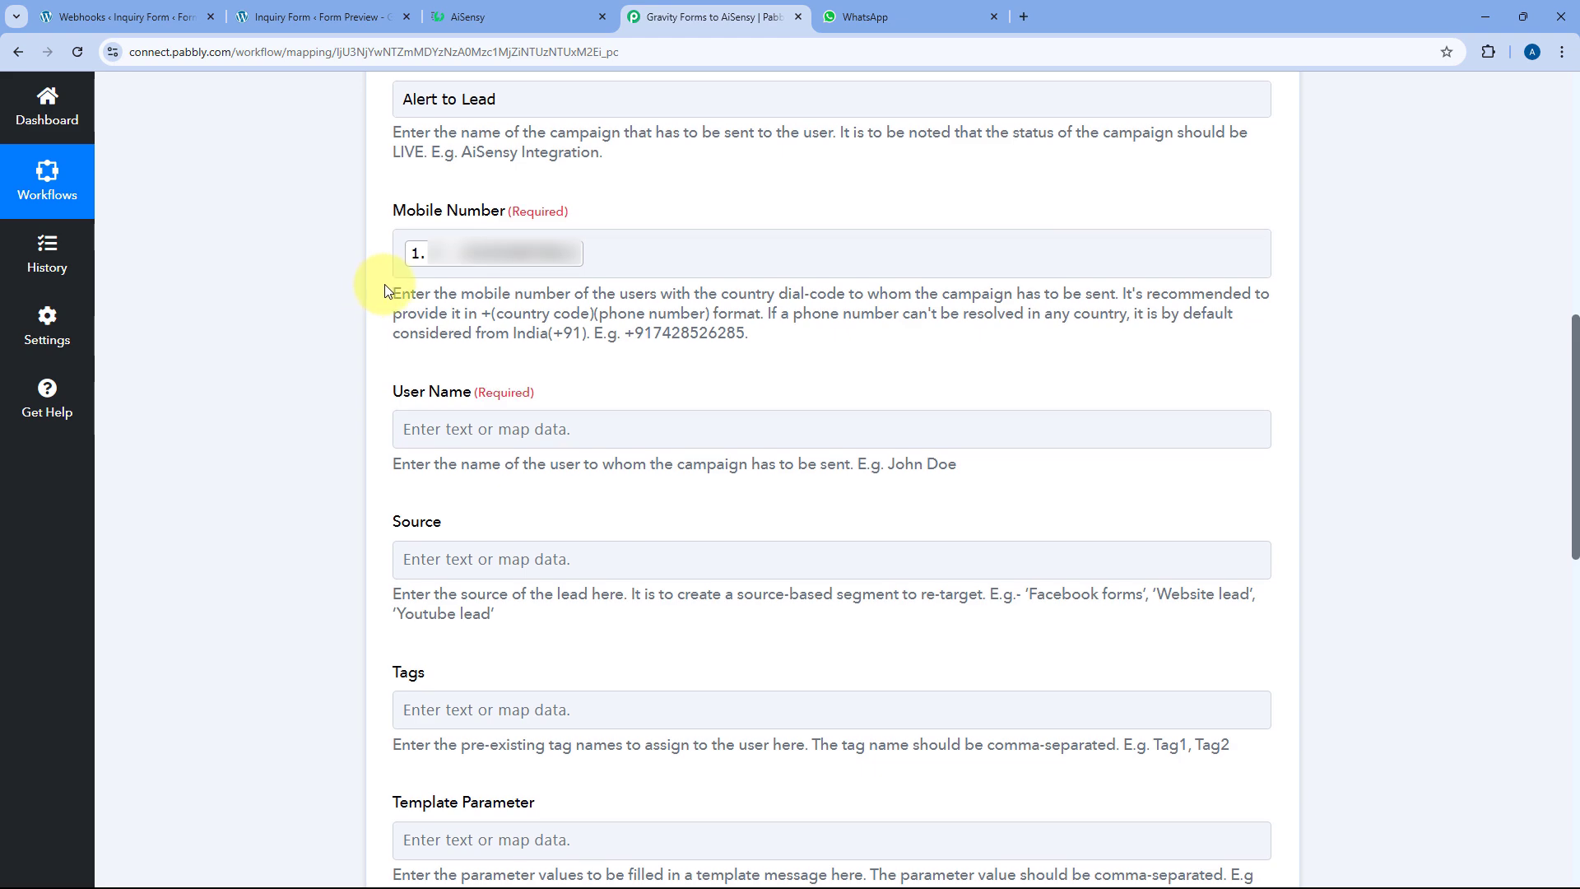
scroll(385, 288, up, 1)
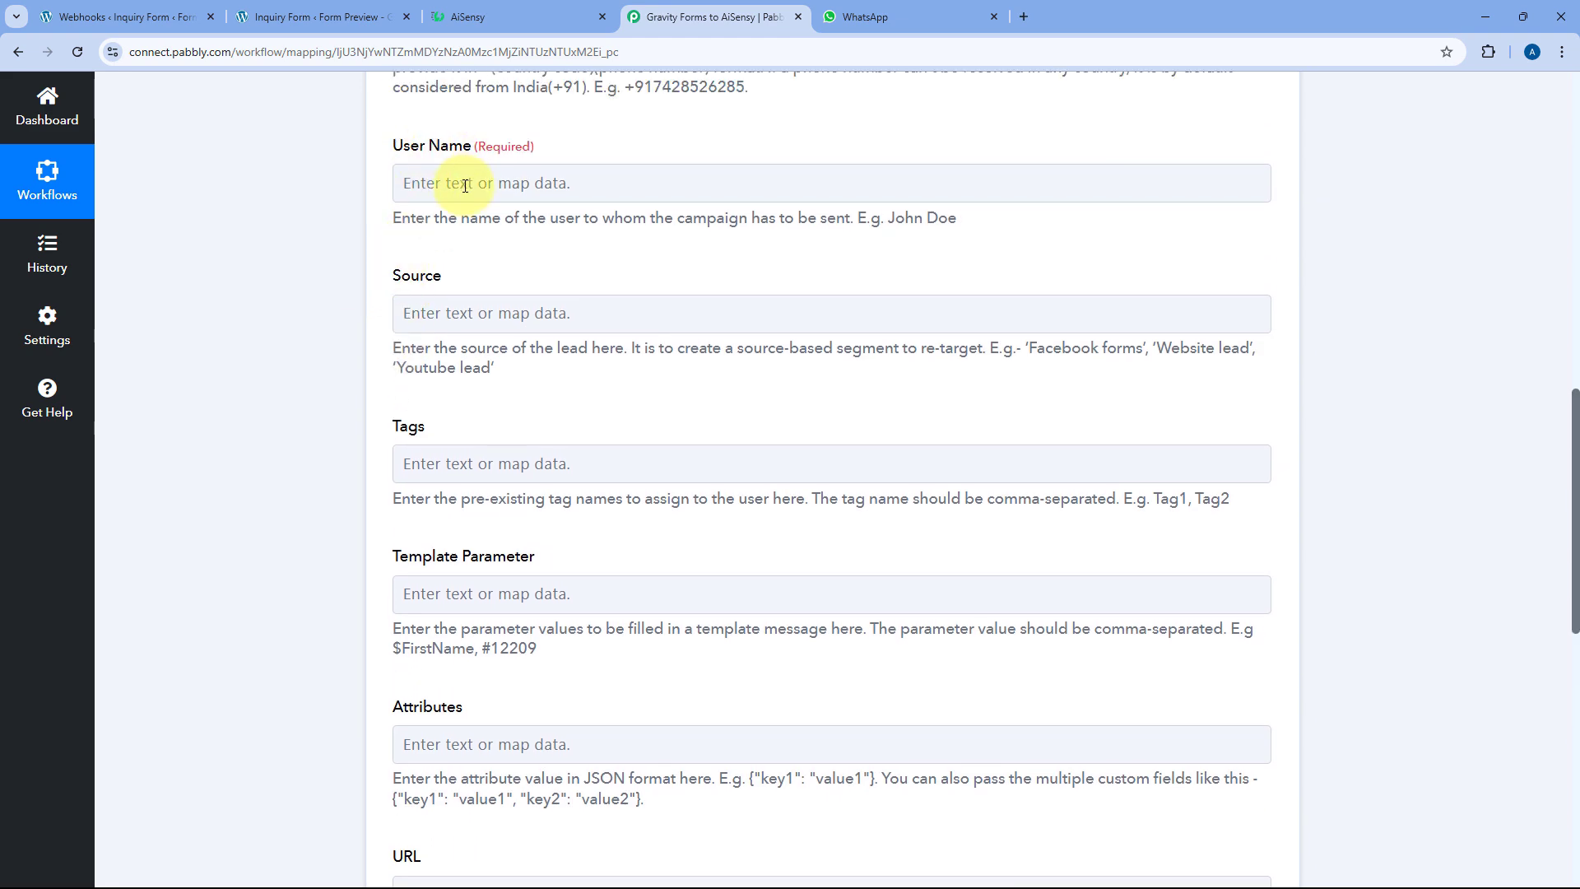
click(439, 198)
click(589, 338)
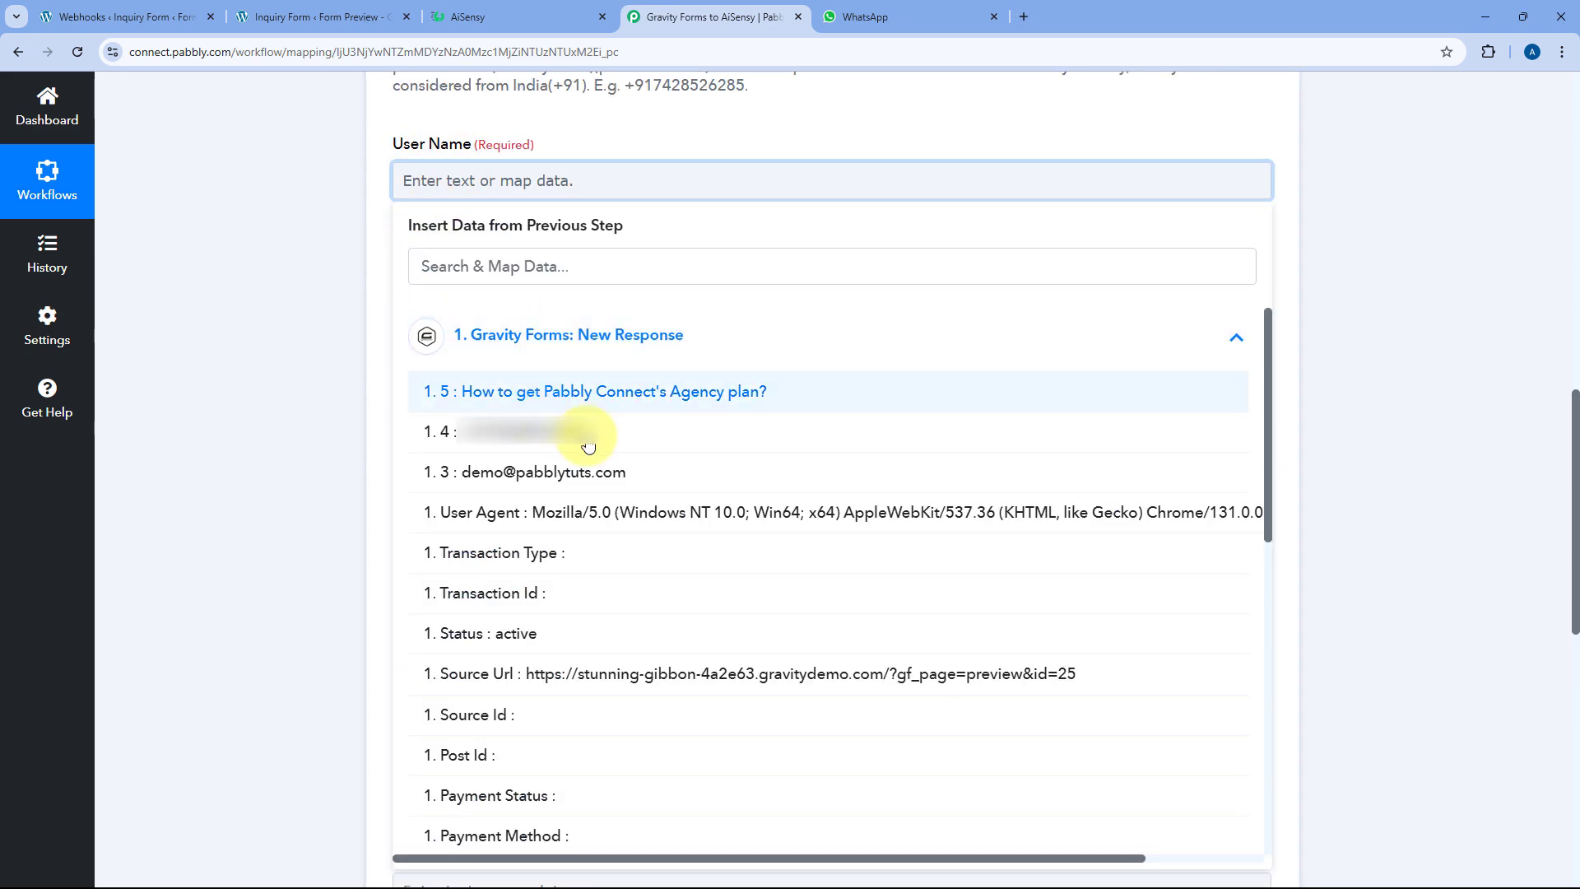
scroll(687, 521, down, 10)
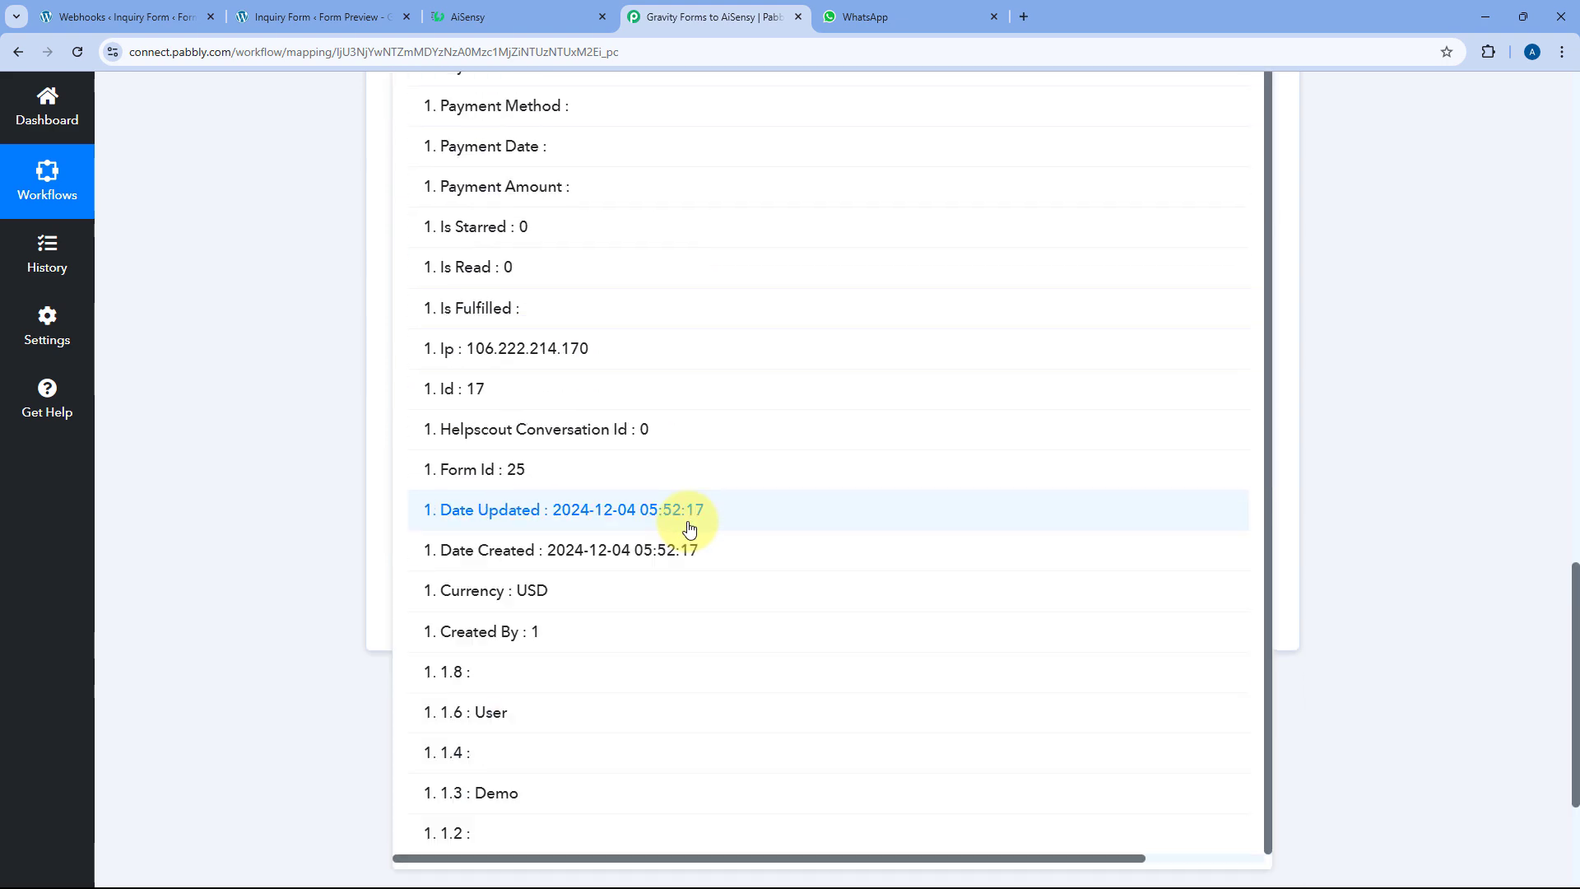
scroll(501, 571, up, 3)
scroll(521, 758, down, 3)
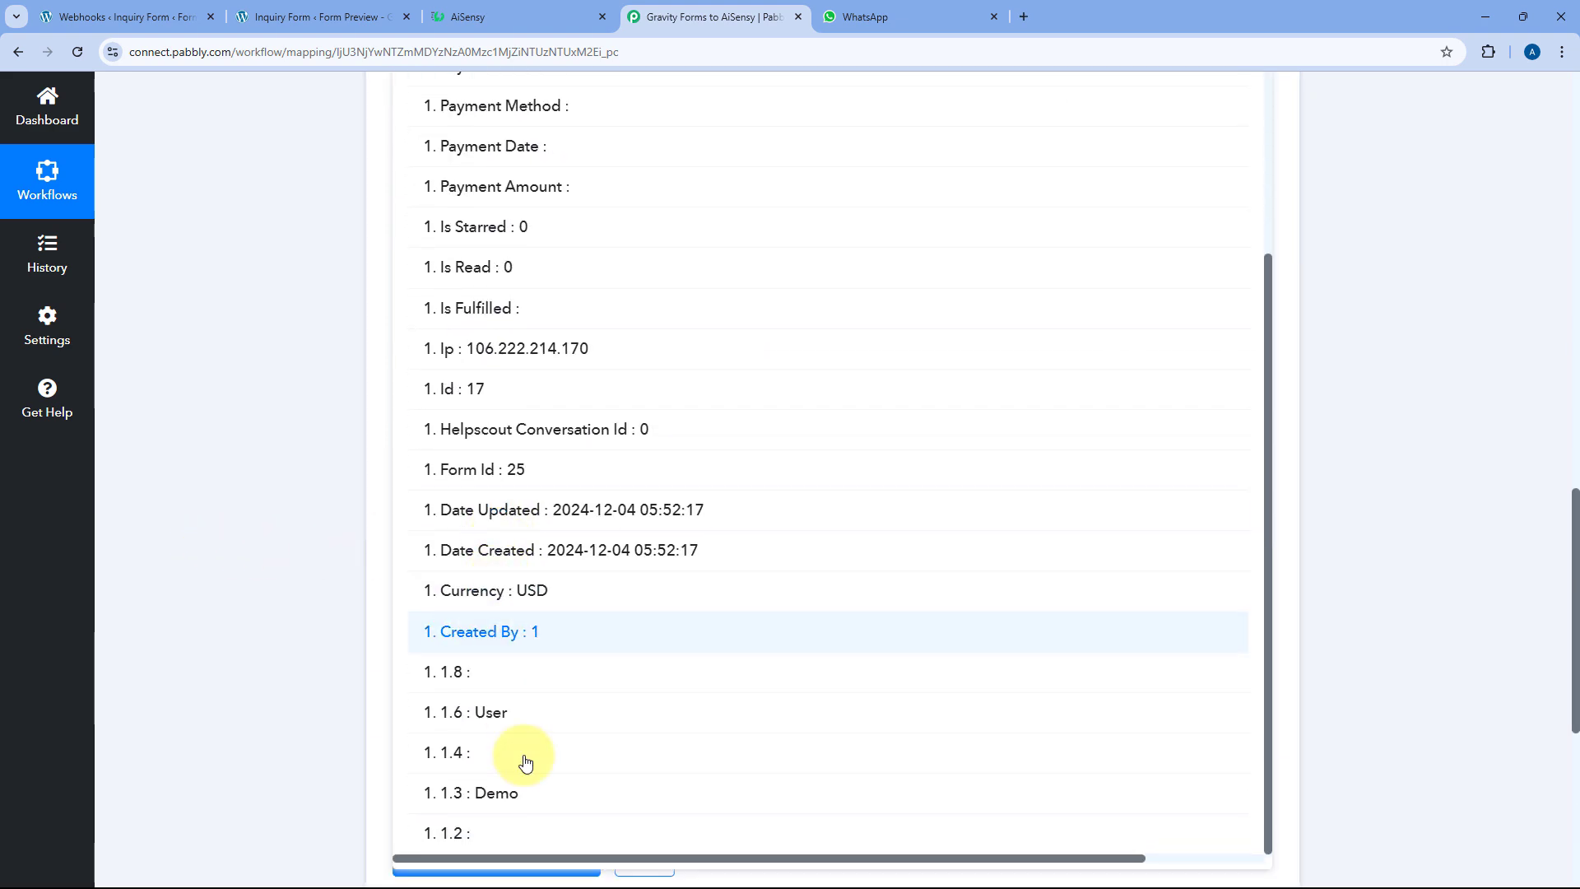
click(527, 798)
scroll(394, 411, up, 2)
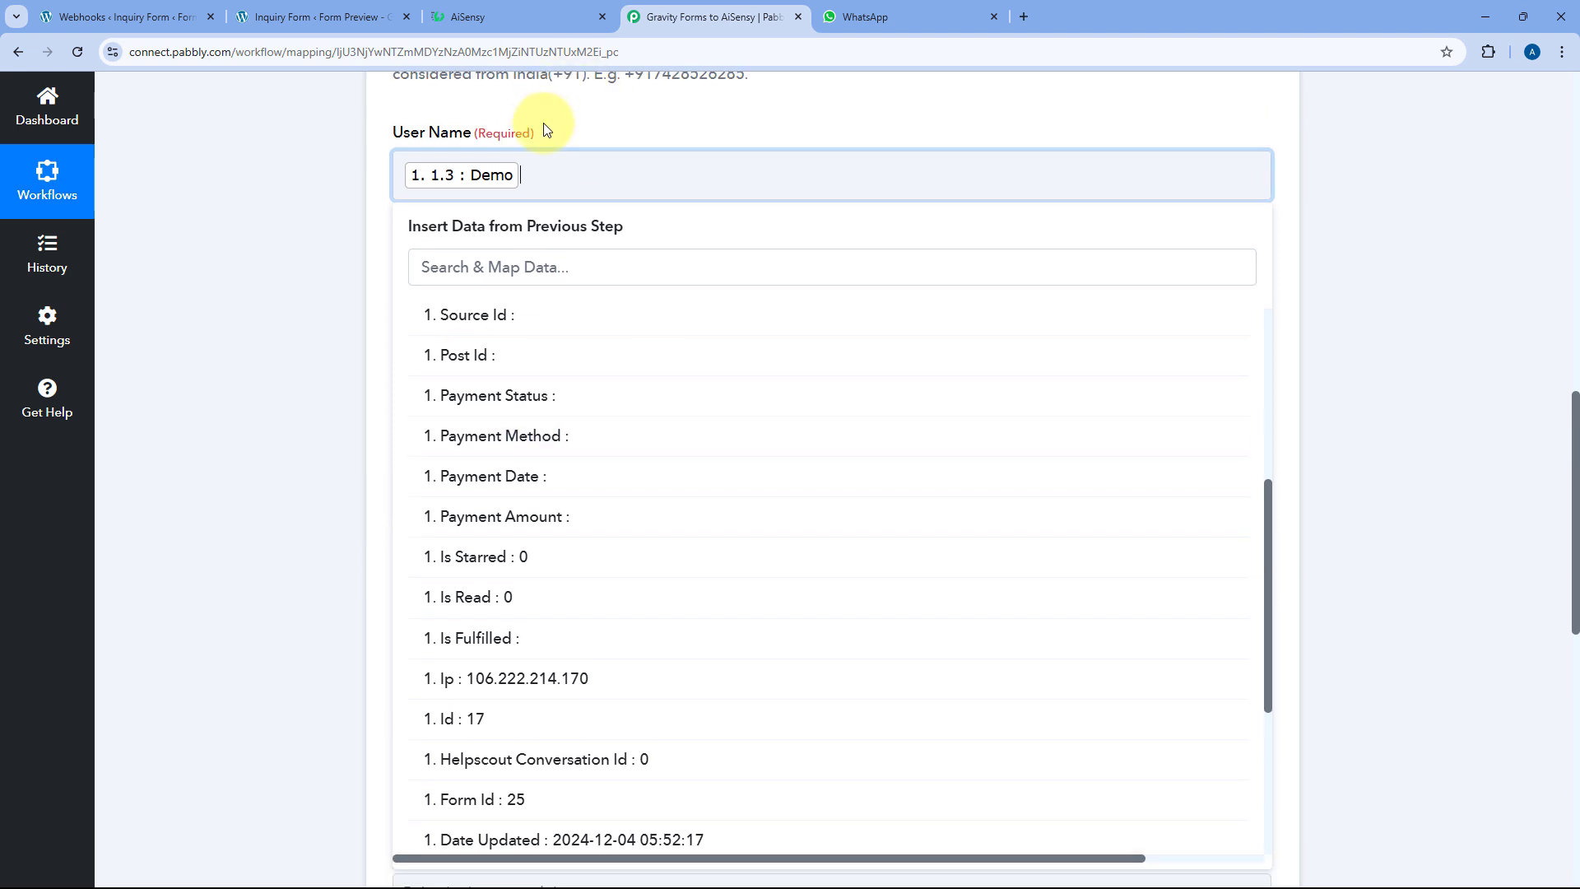
click(566, 166)
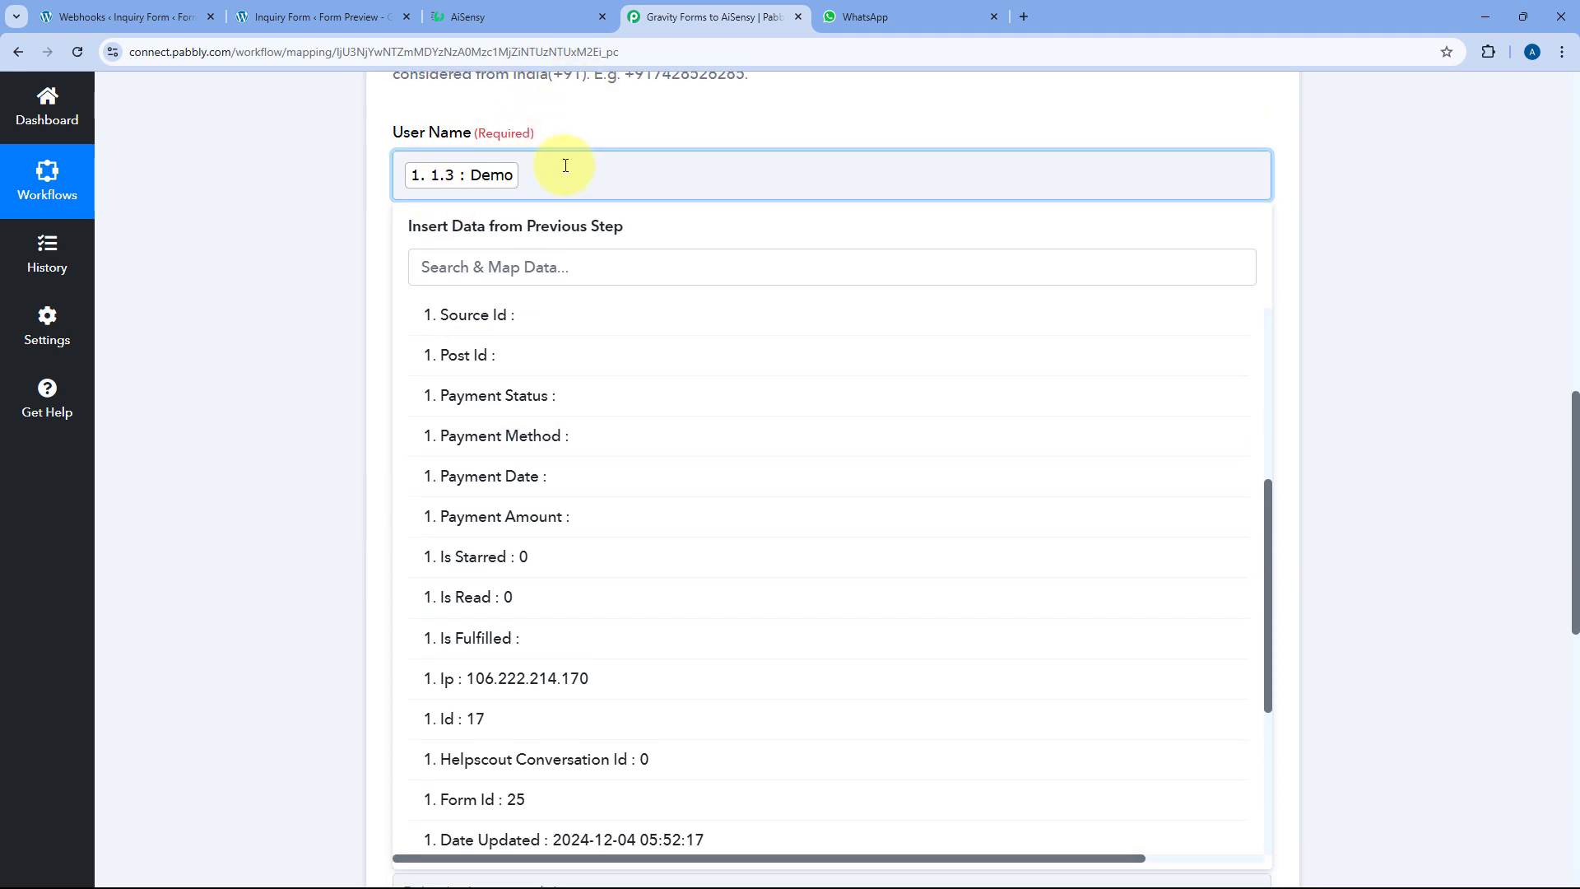
scroll(600, 452, down, 4)
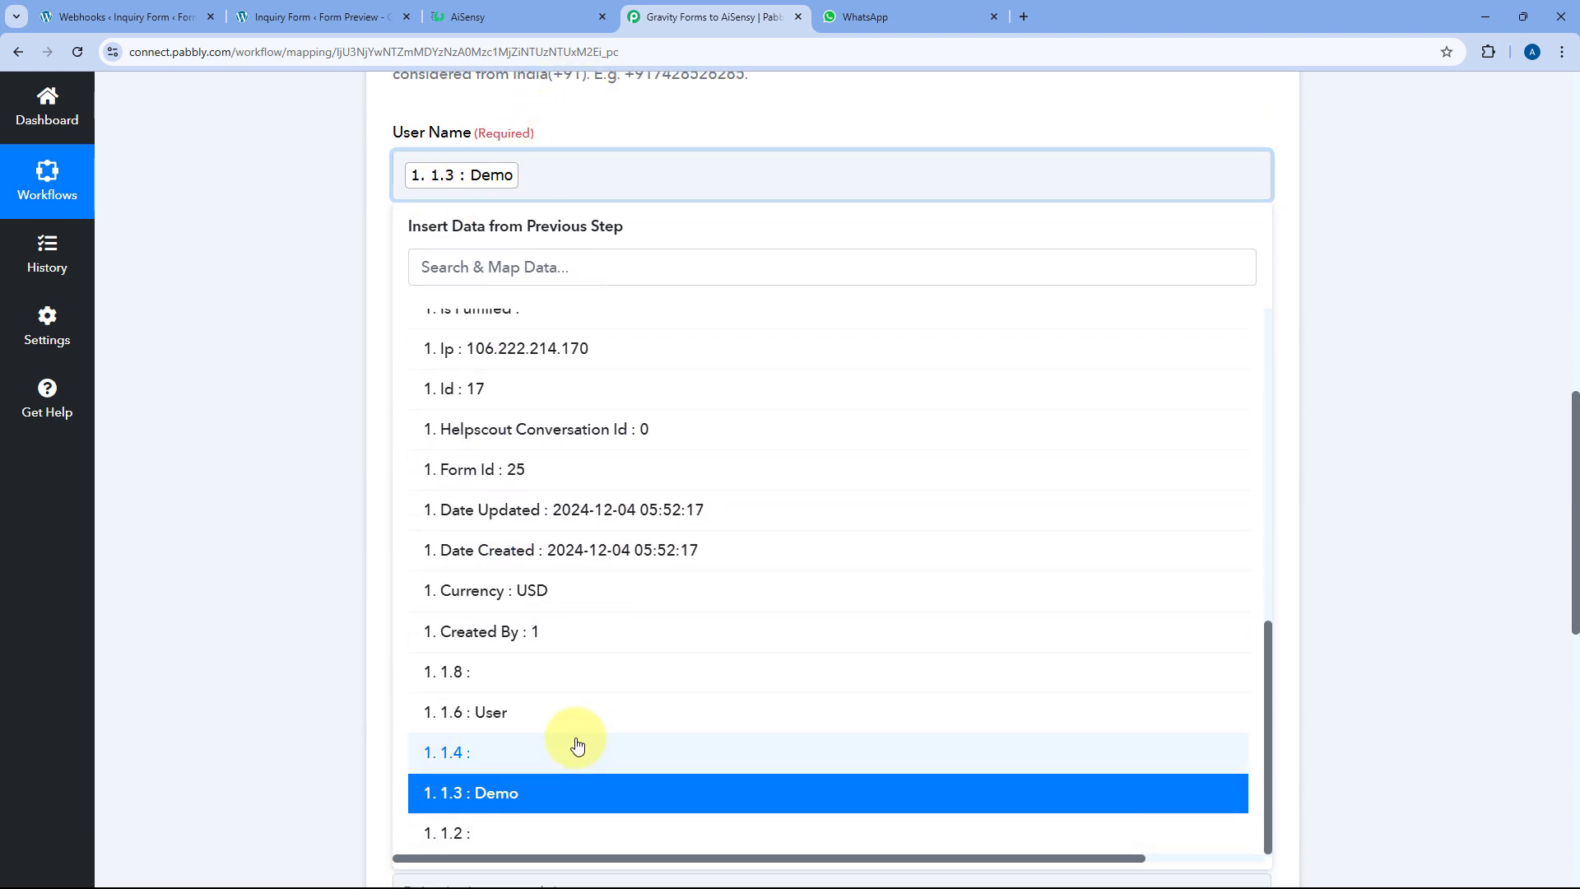
click(554, 716)
scroll(305, 353, up, 1)
click(320, 353)
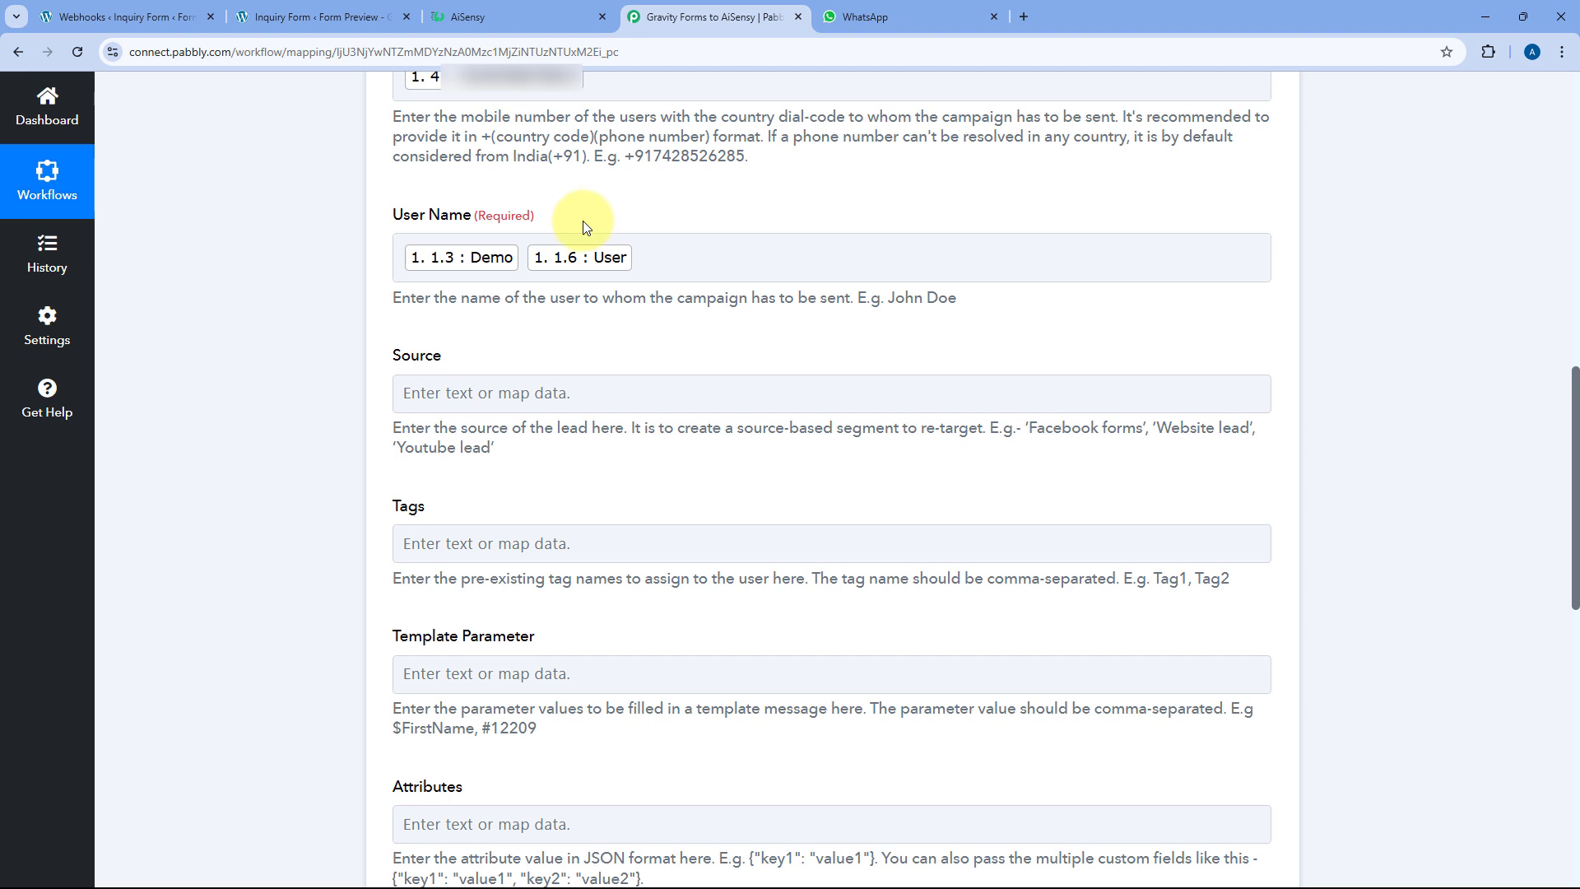
Enter 'Gravity Forms' as the Source value, then scroll down toward Template Parameter
click(493, 394)
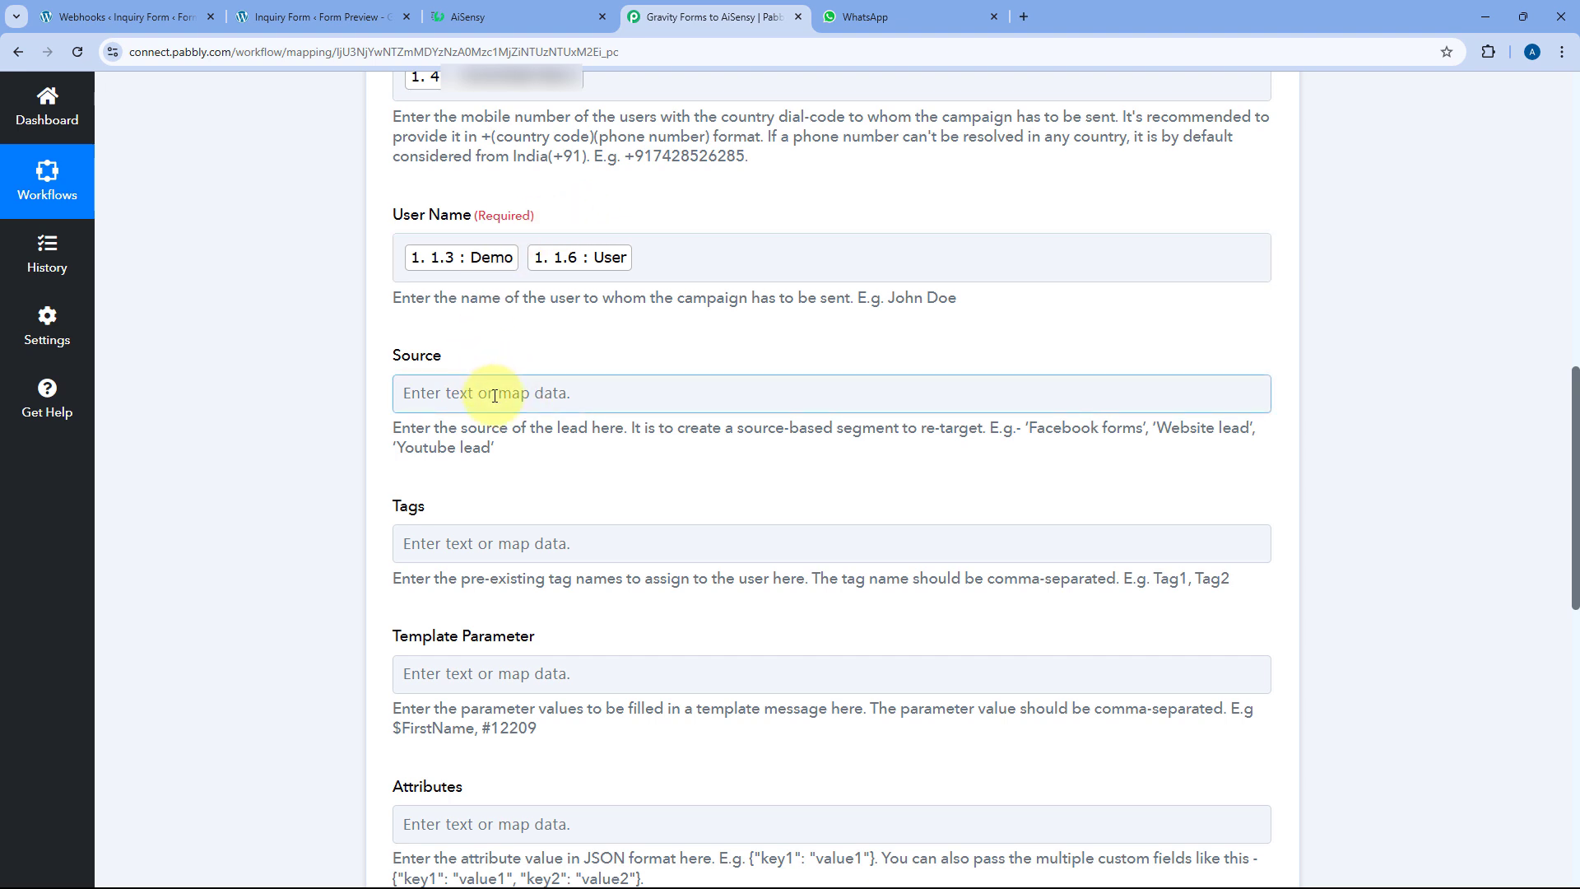
click(493, 393)
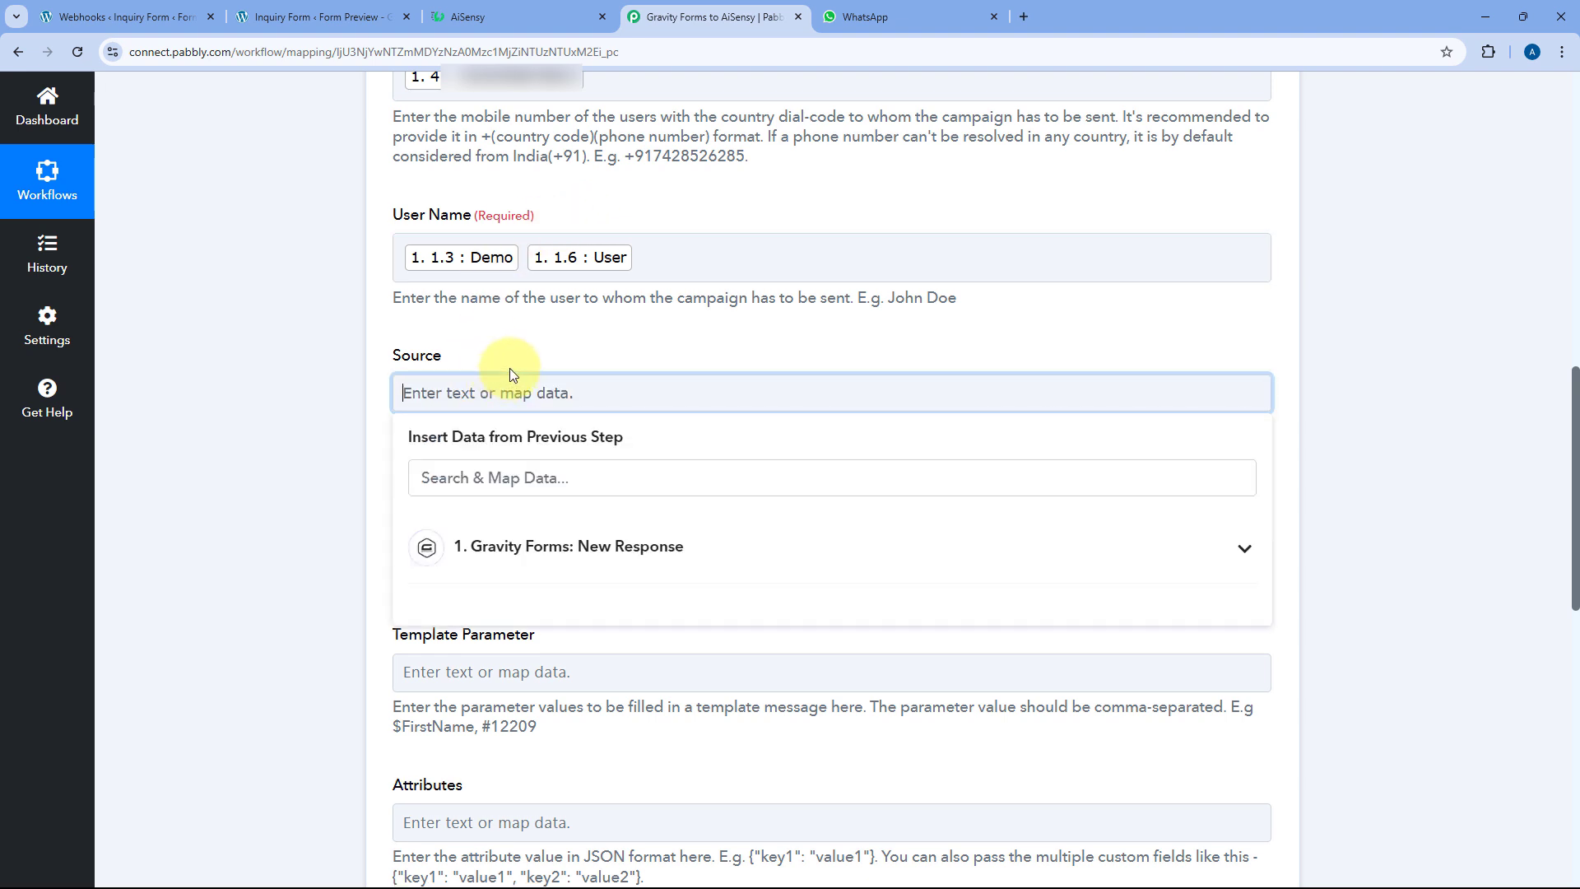
text(Gravity Forms)
click(514, 360)
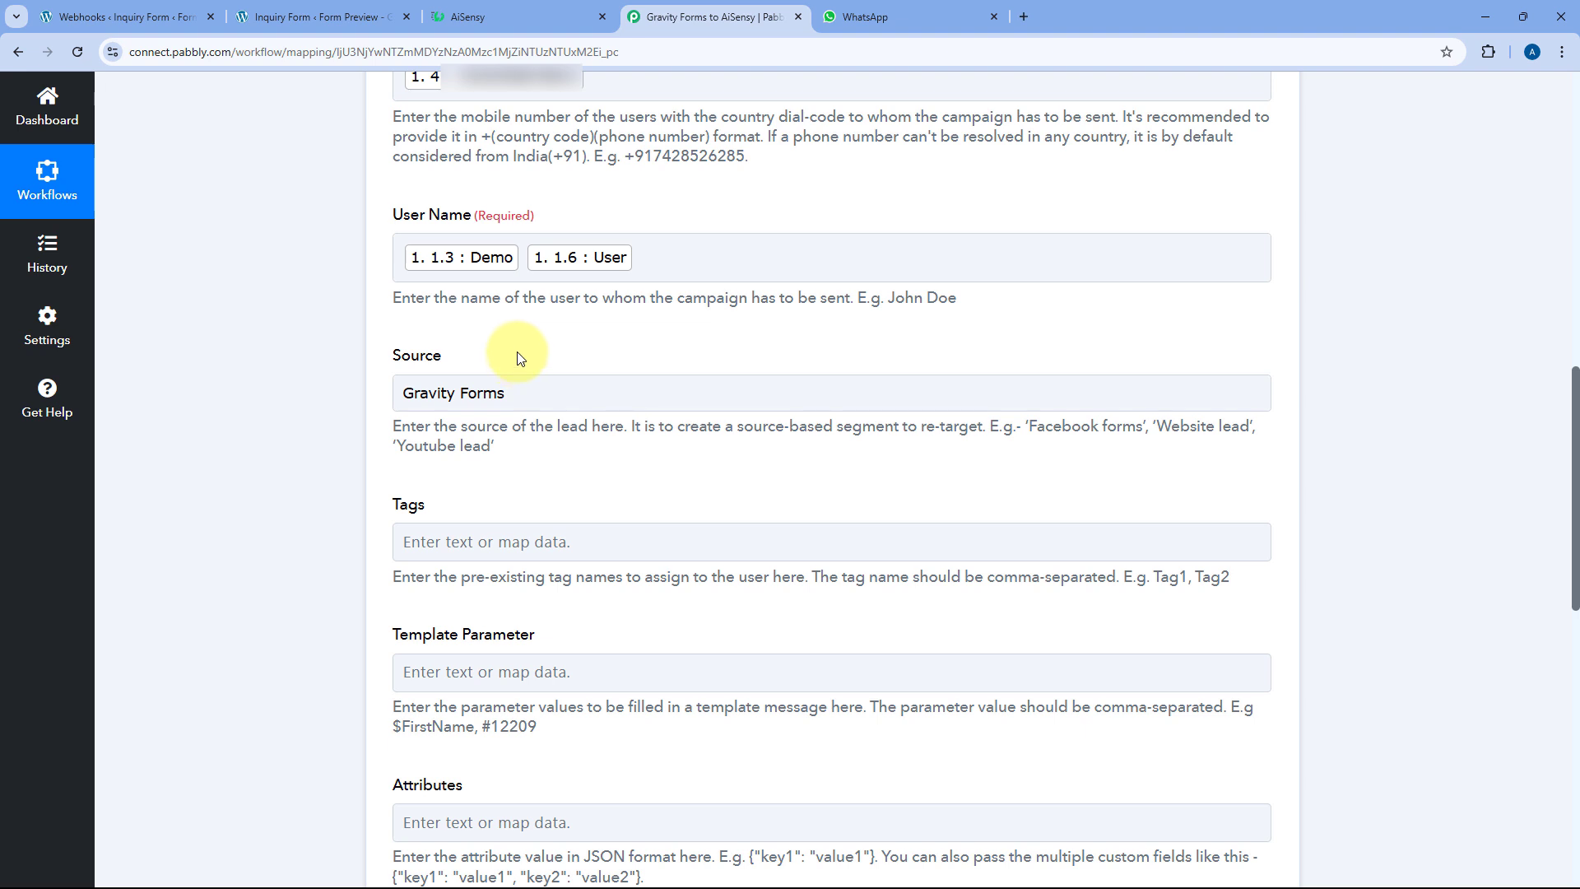
scroll(524, 379, down, 3)
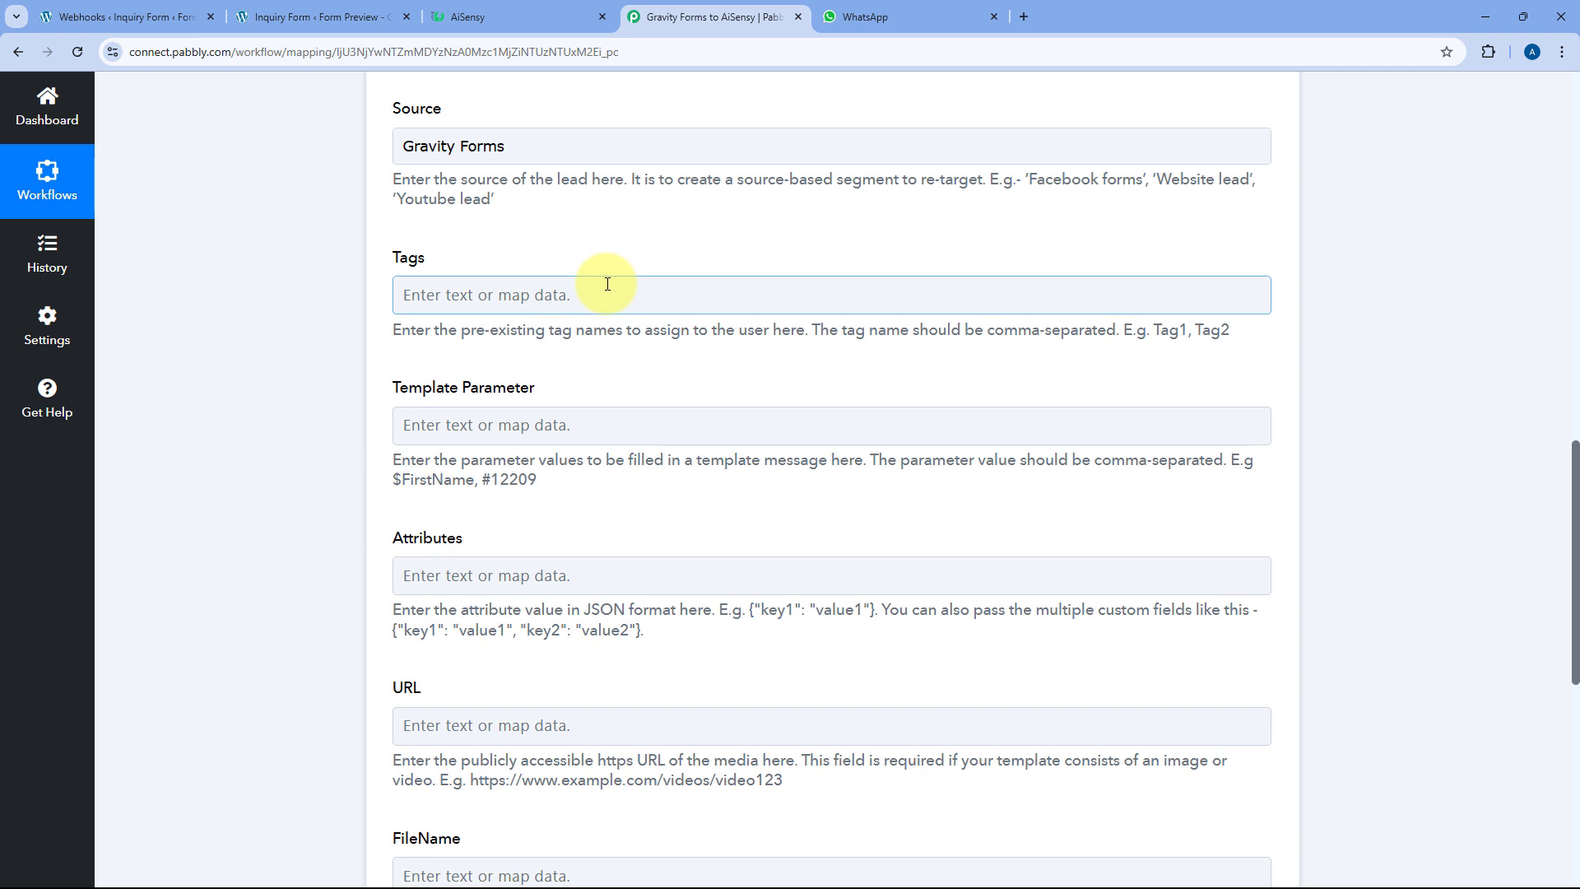
scroll(608, 283, down, 2)
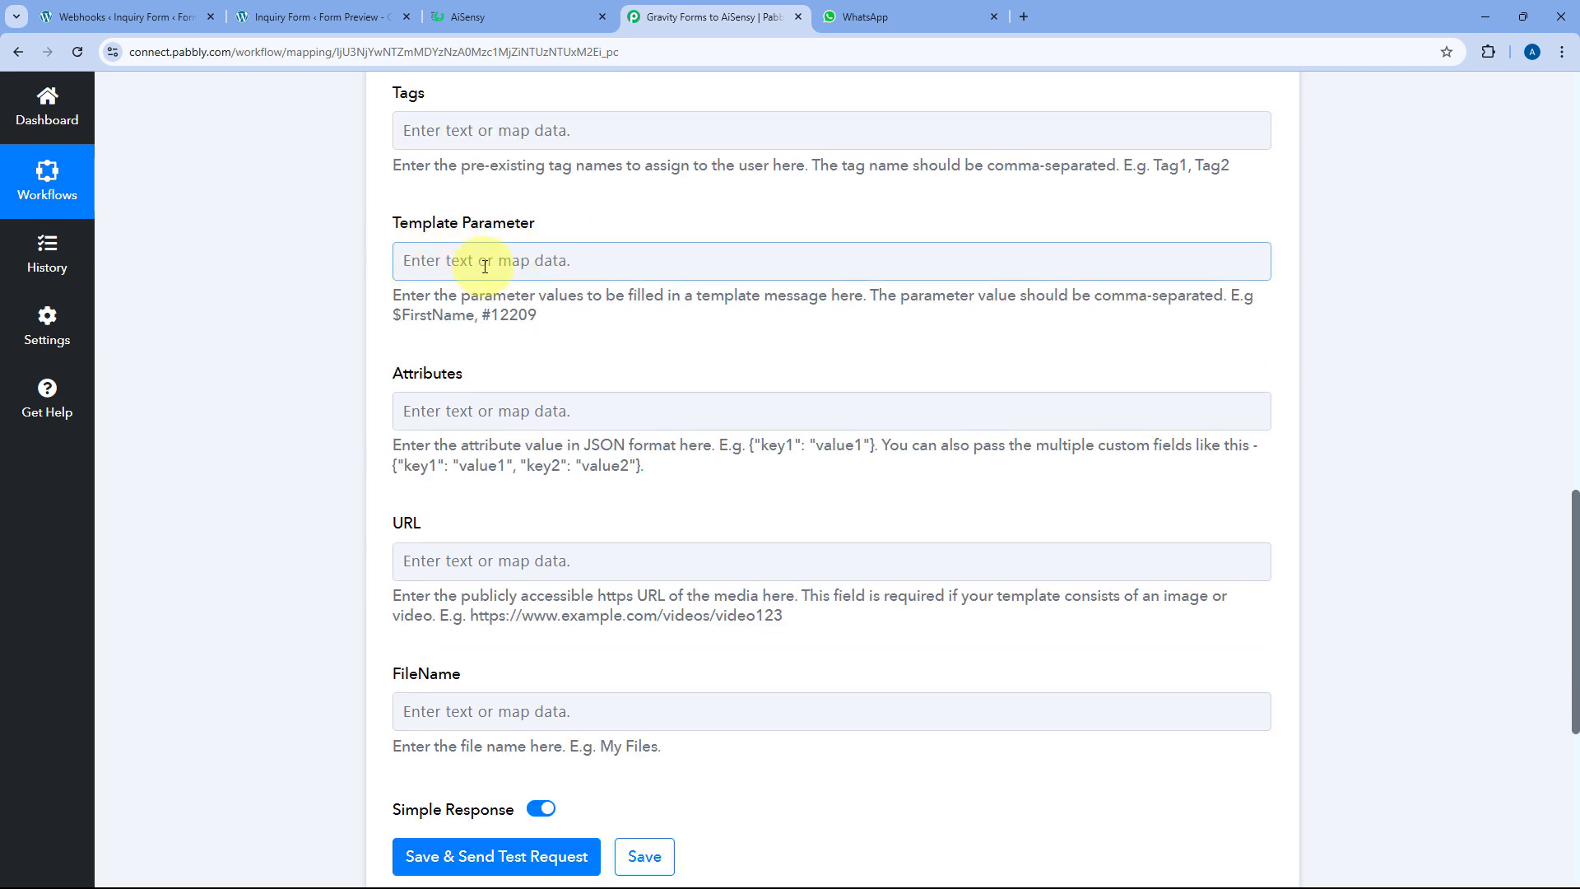
Review the {{1}}, {{2}} and {{3}} placeholders in the Alert to Lead campaign's message
click(516, 14)
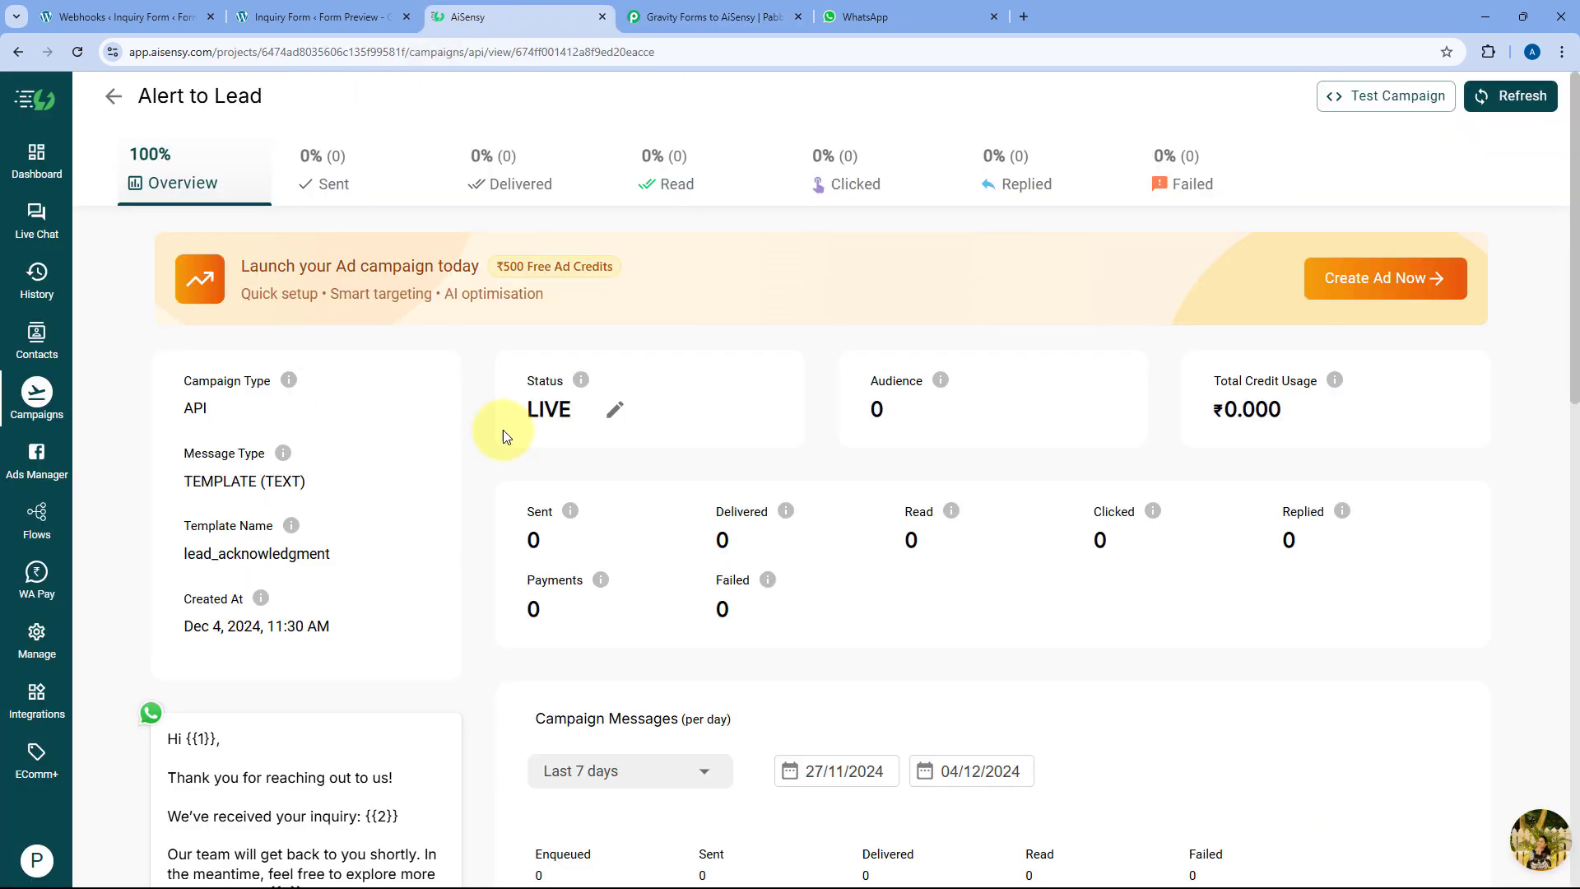
scroll(472, 362, down, 5)
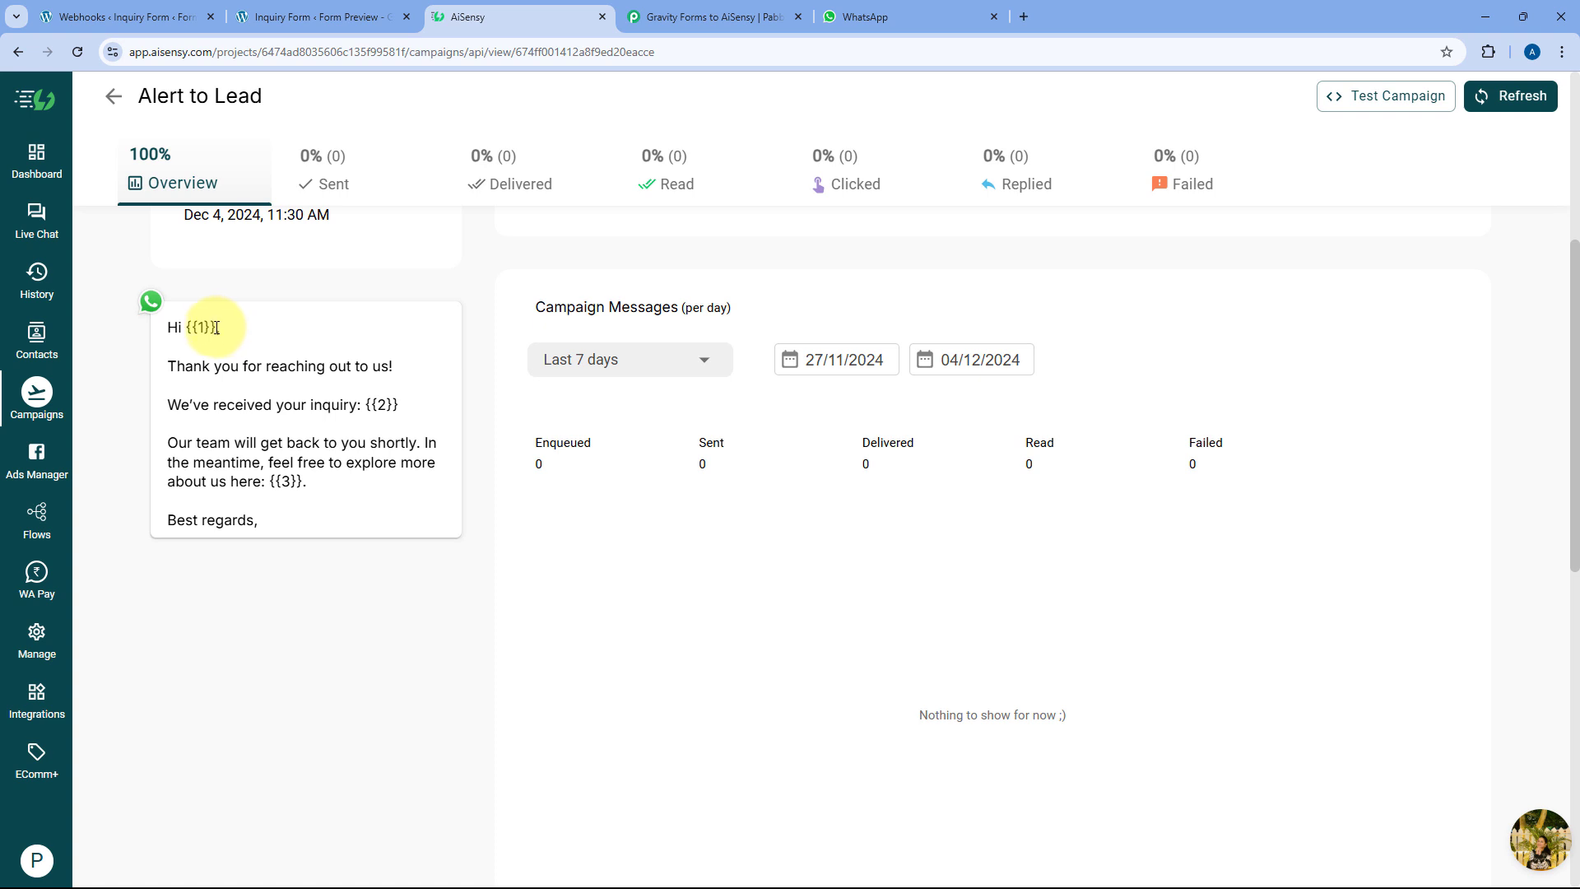
drag(216, 328, 185, 324)
drag(399, 404, 354, 402)
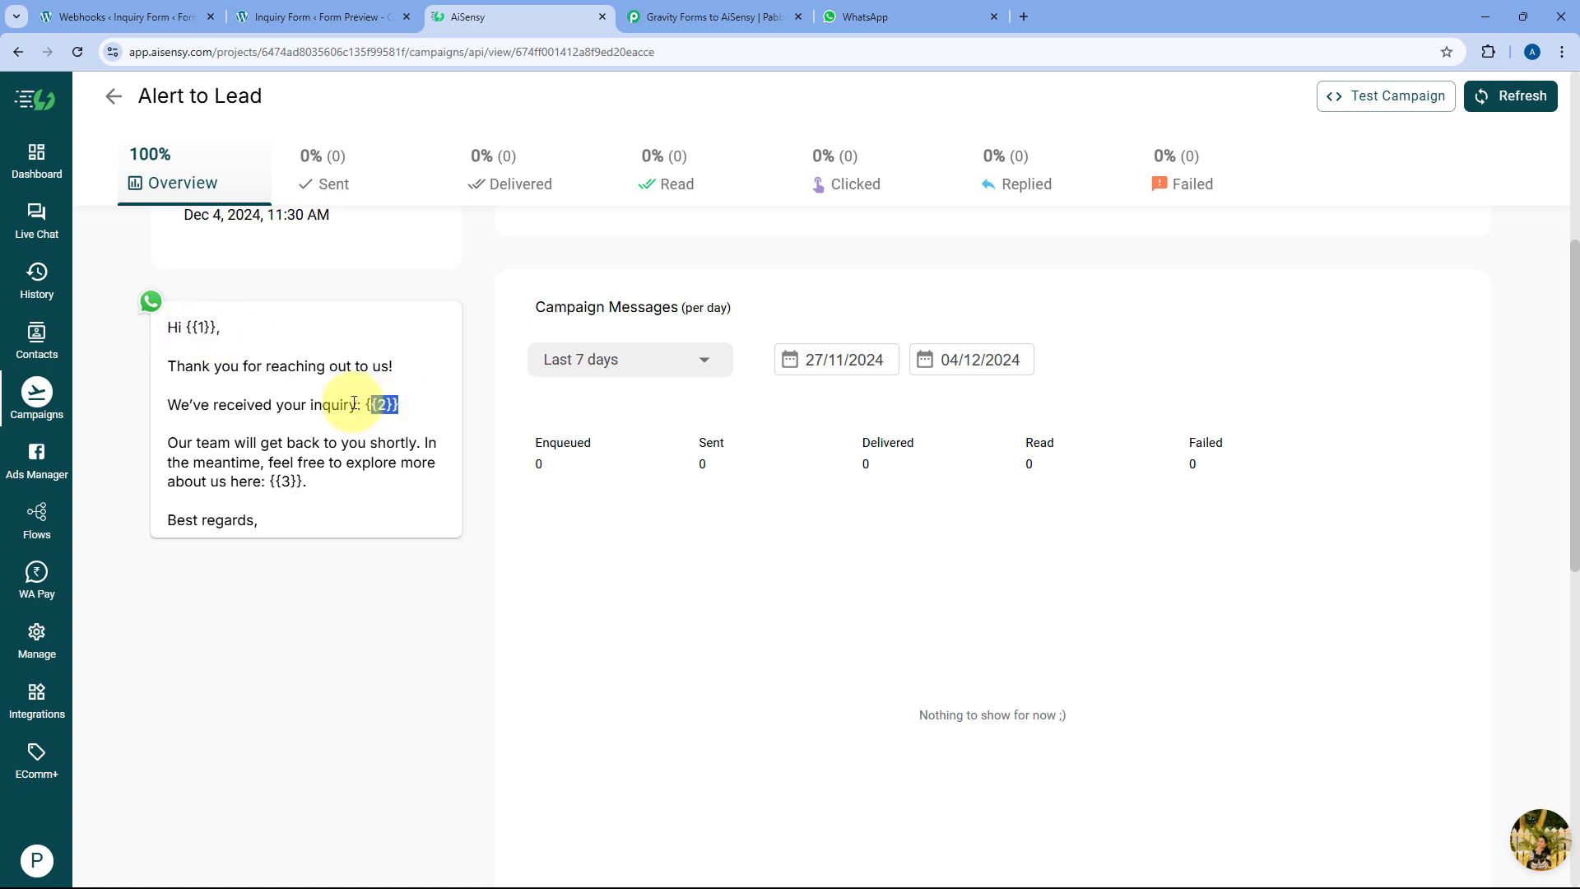
drag(304, 482, 269, 481)
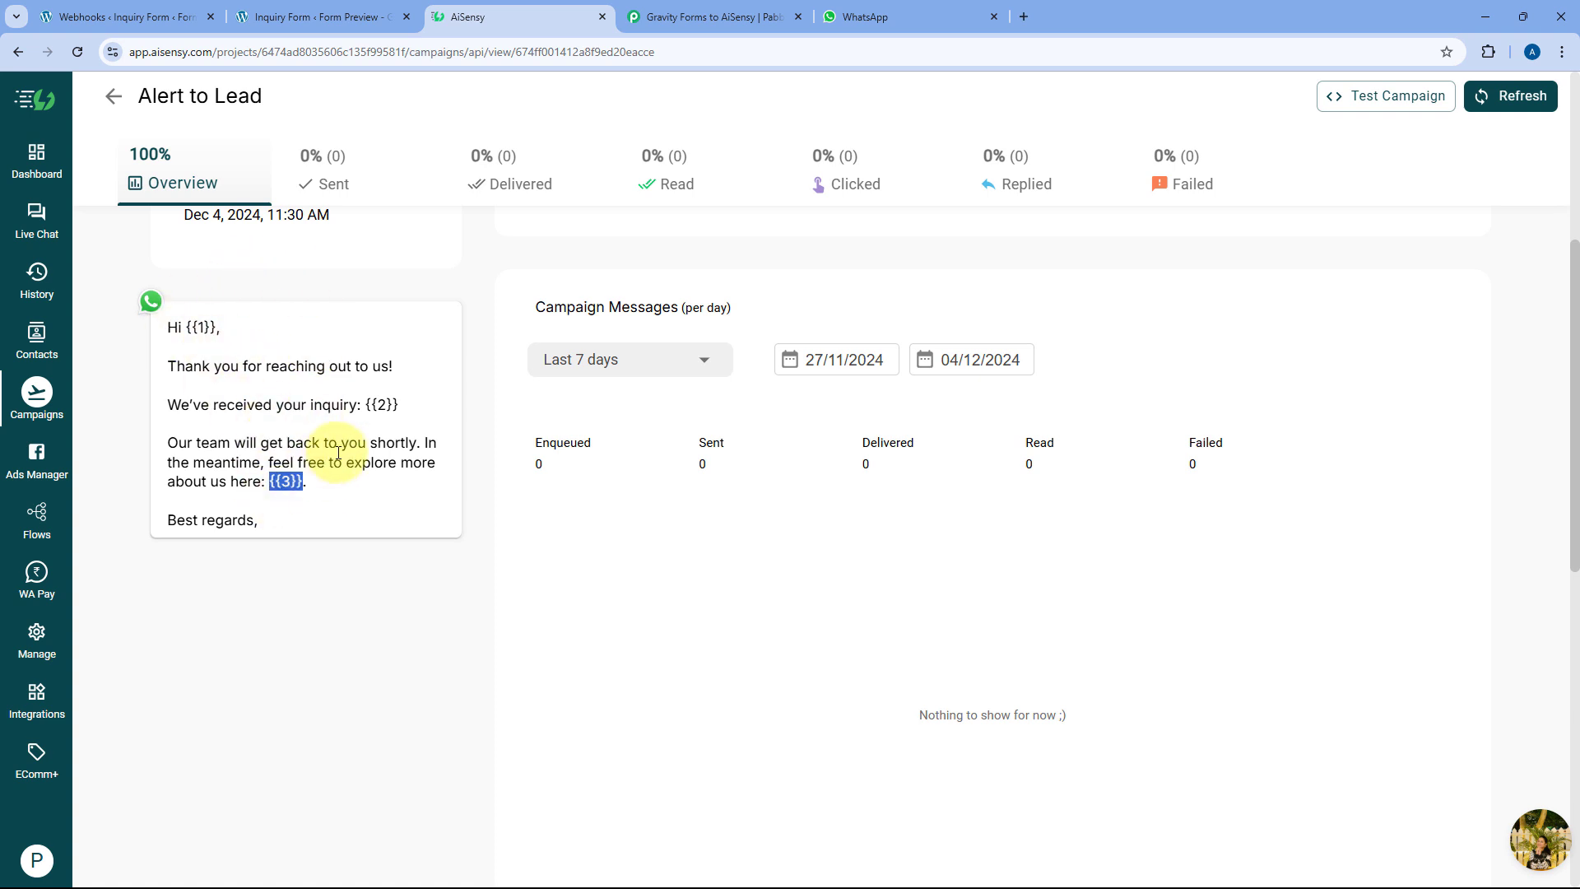
drag(217, 327, 178, 325)
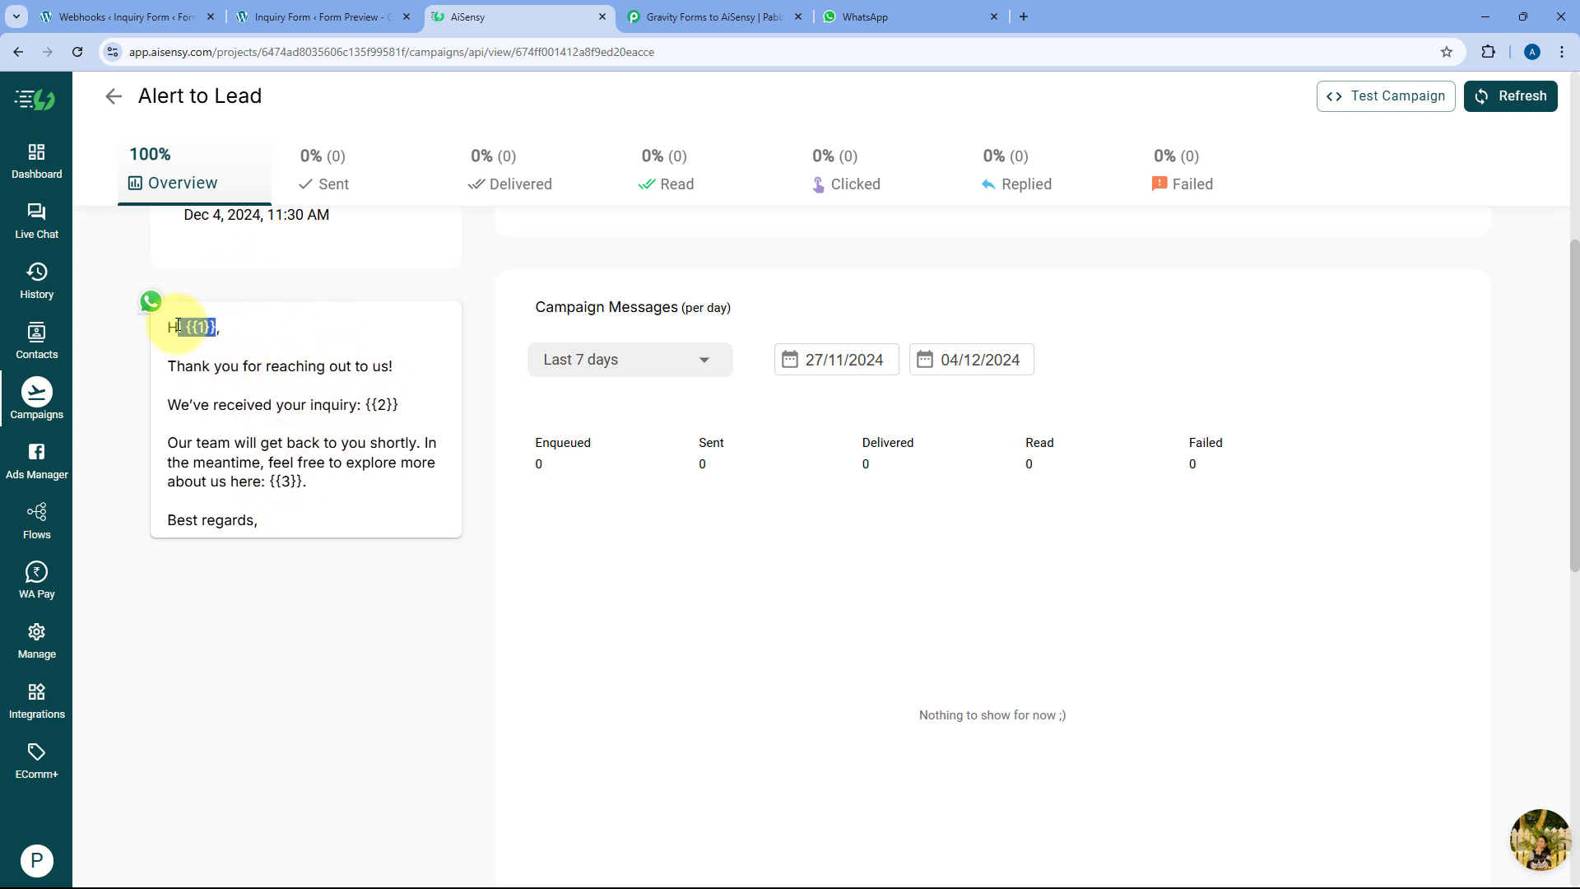
Recheck the {{1}} placeholder and select Pabbly's Template Parameter field
click(670, 15)
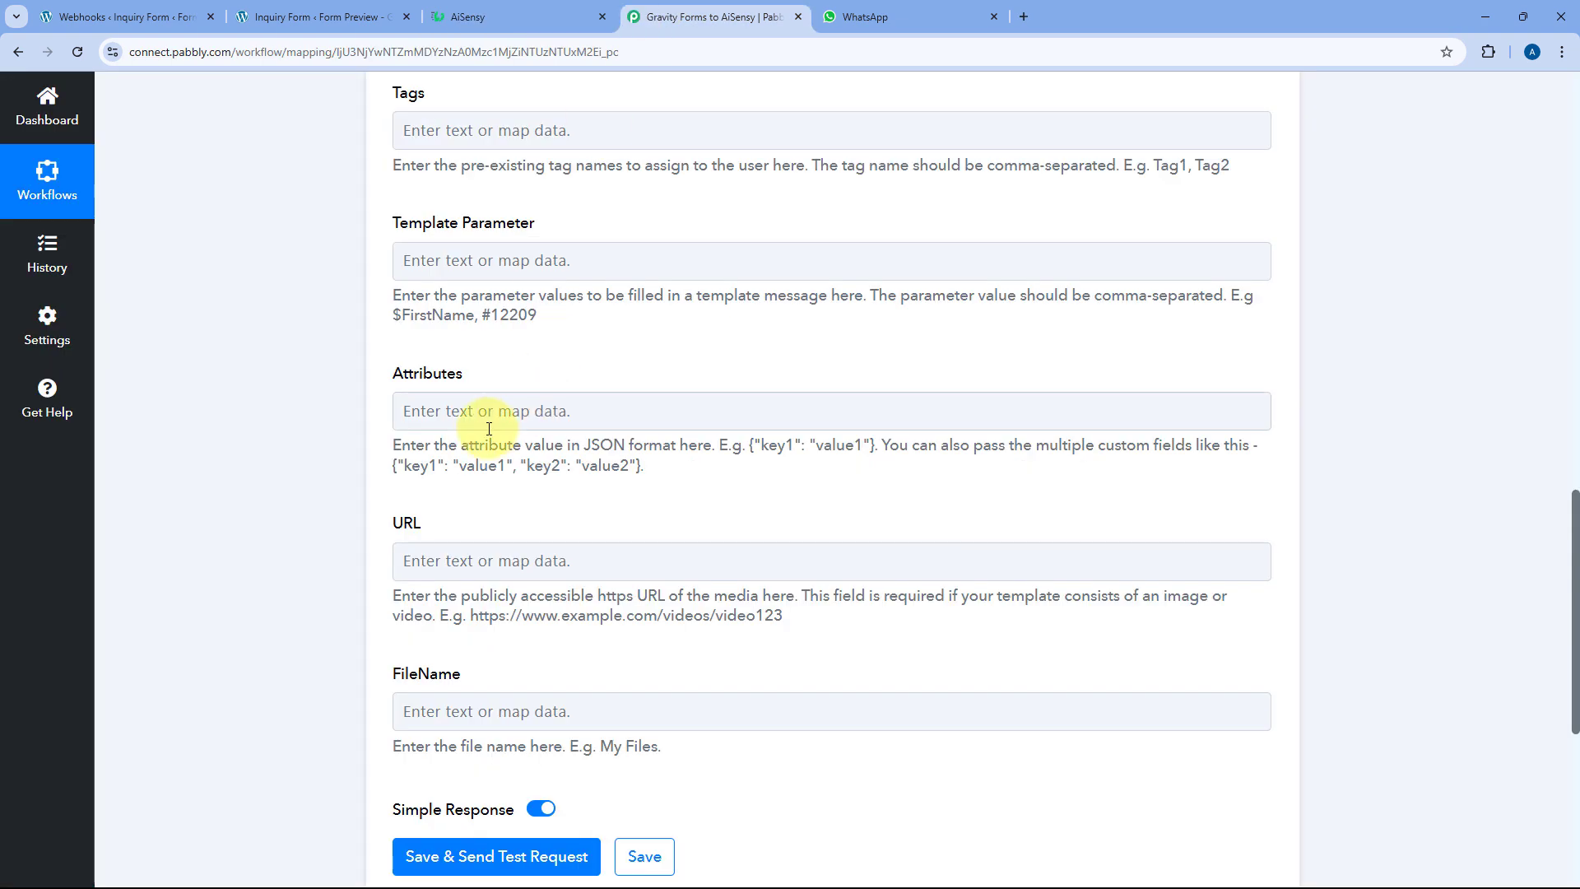
click(494, 16)
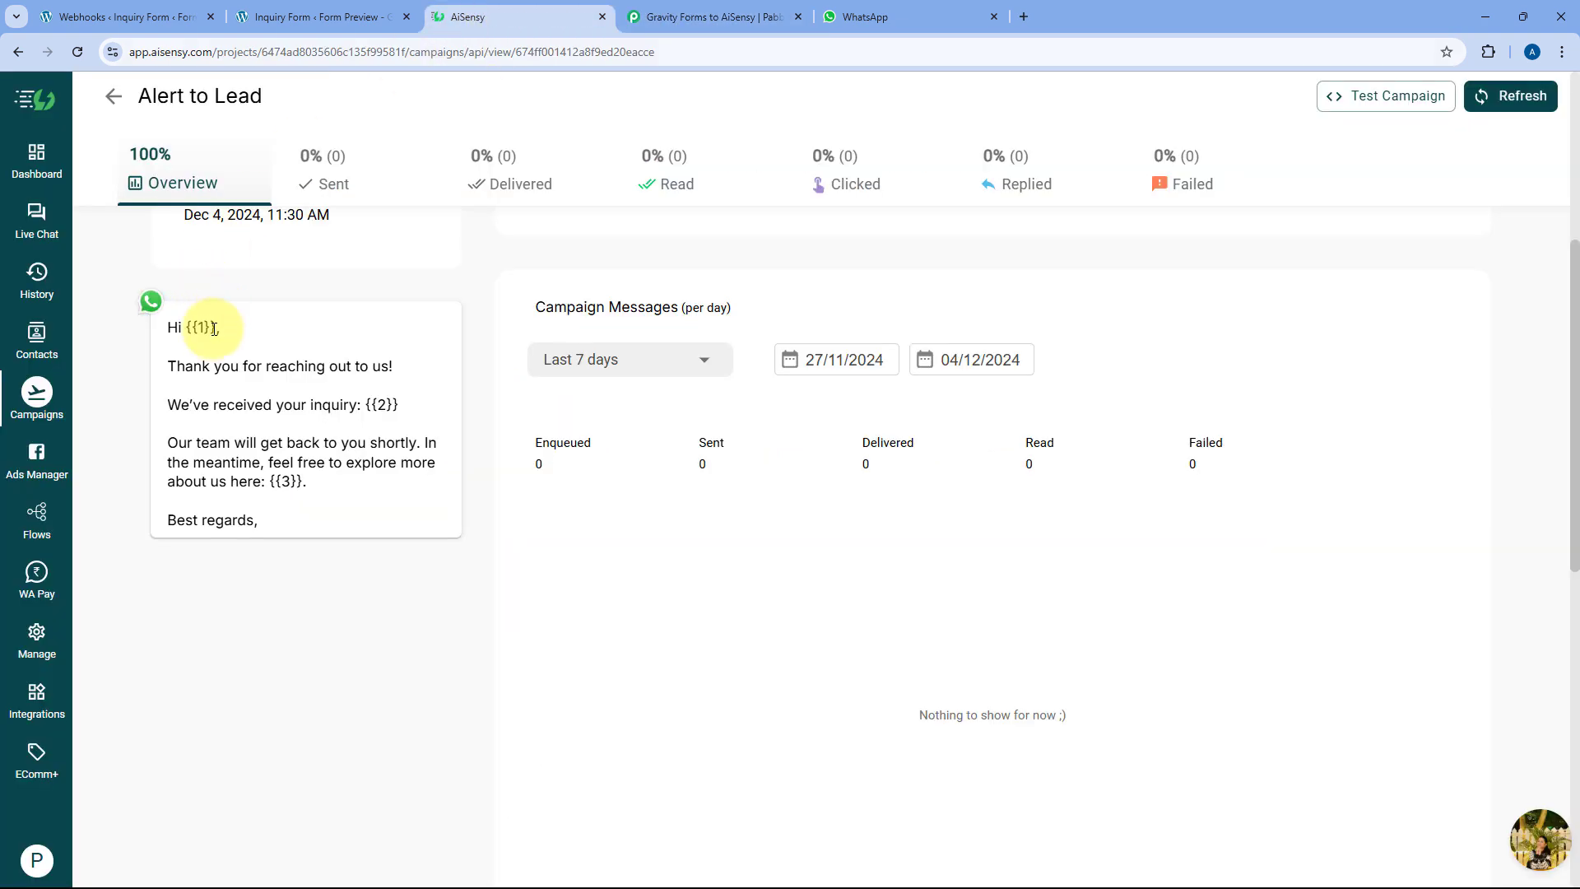
drag(215, 329, 189, 327)
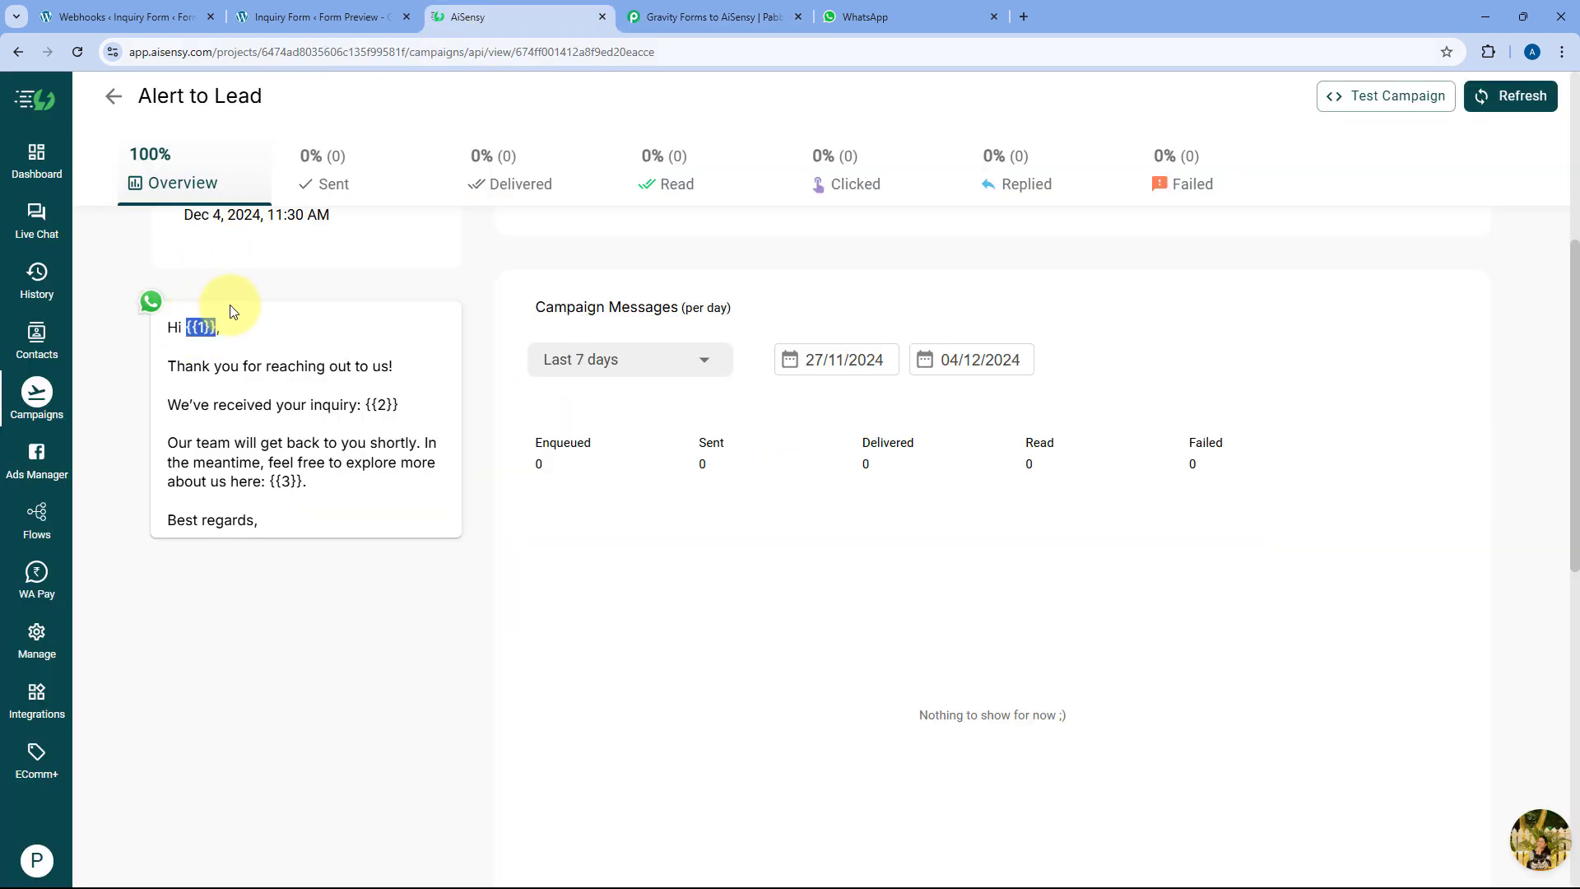
click(716, 17)
click(446, 275)
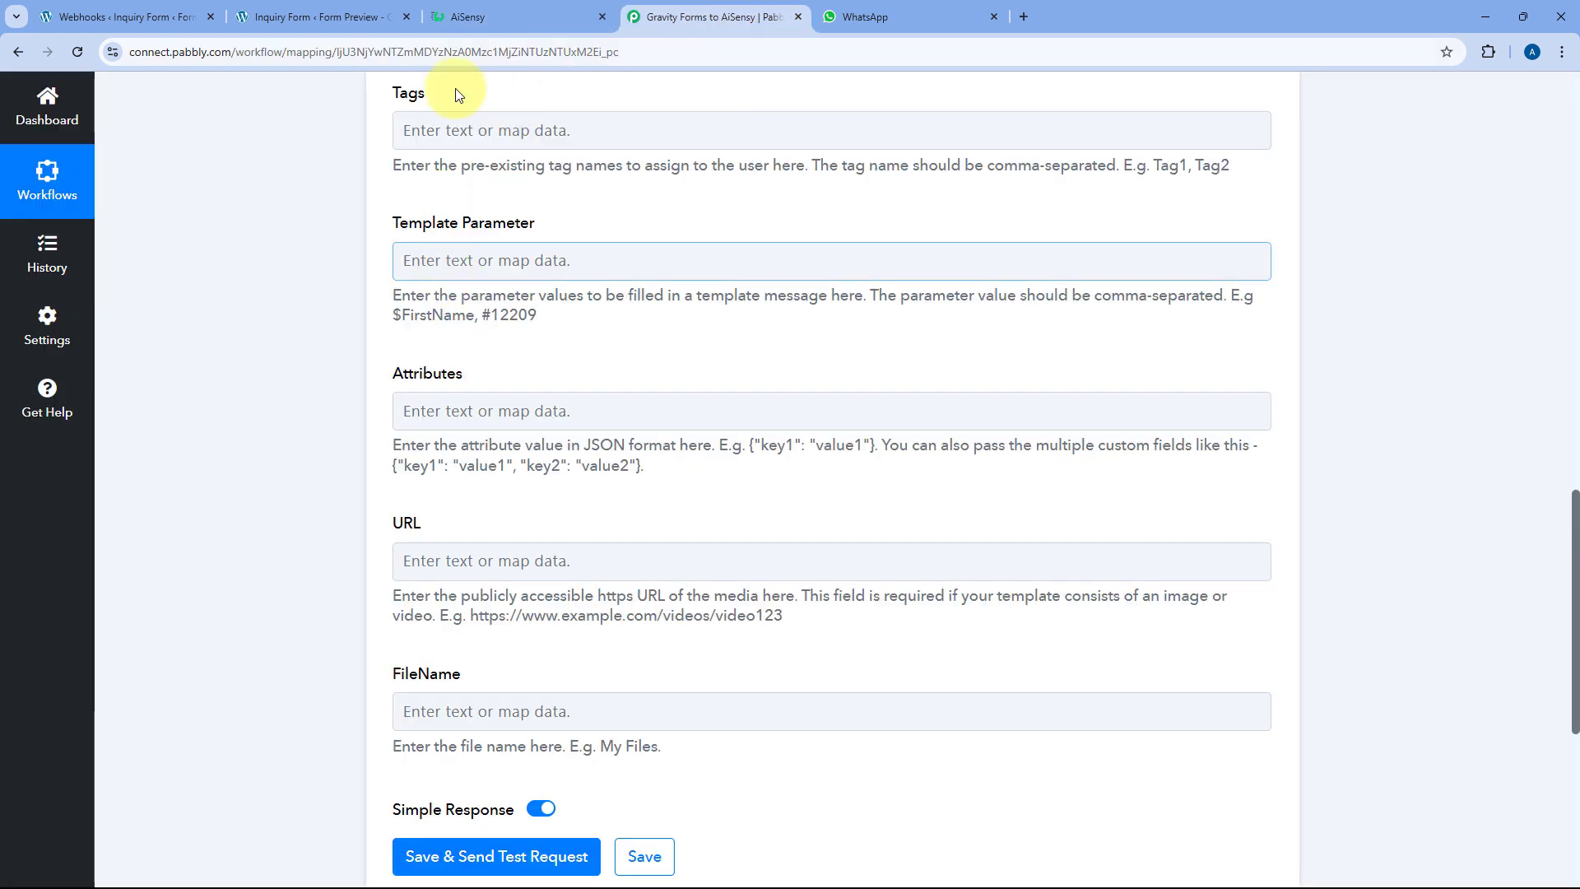
click(477, 16)
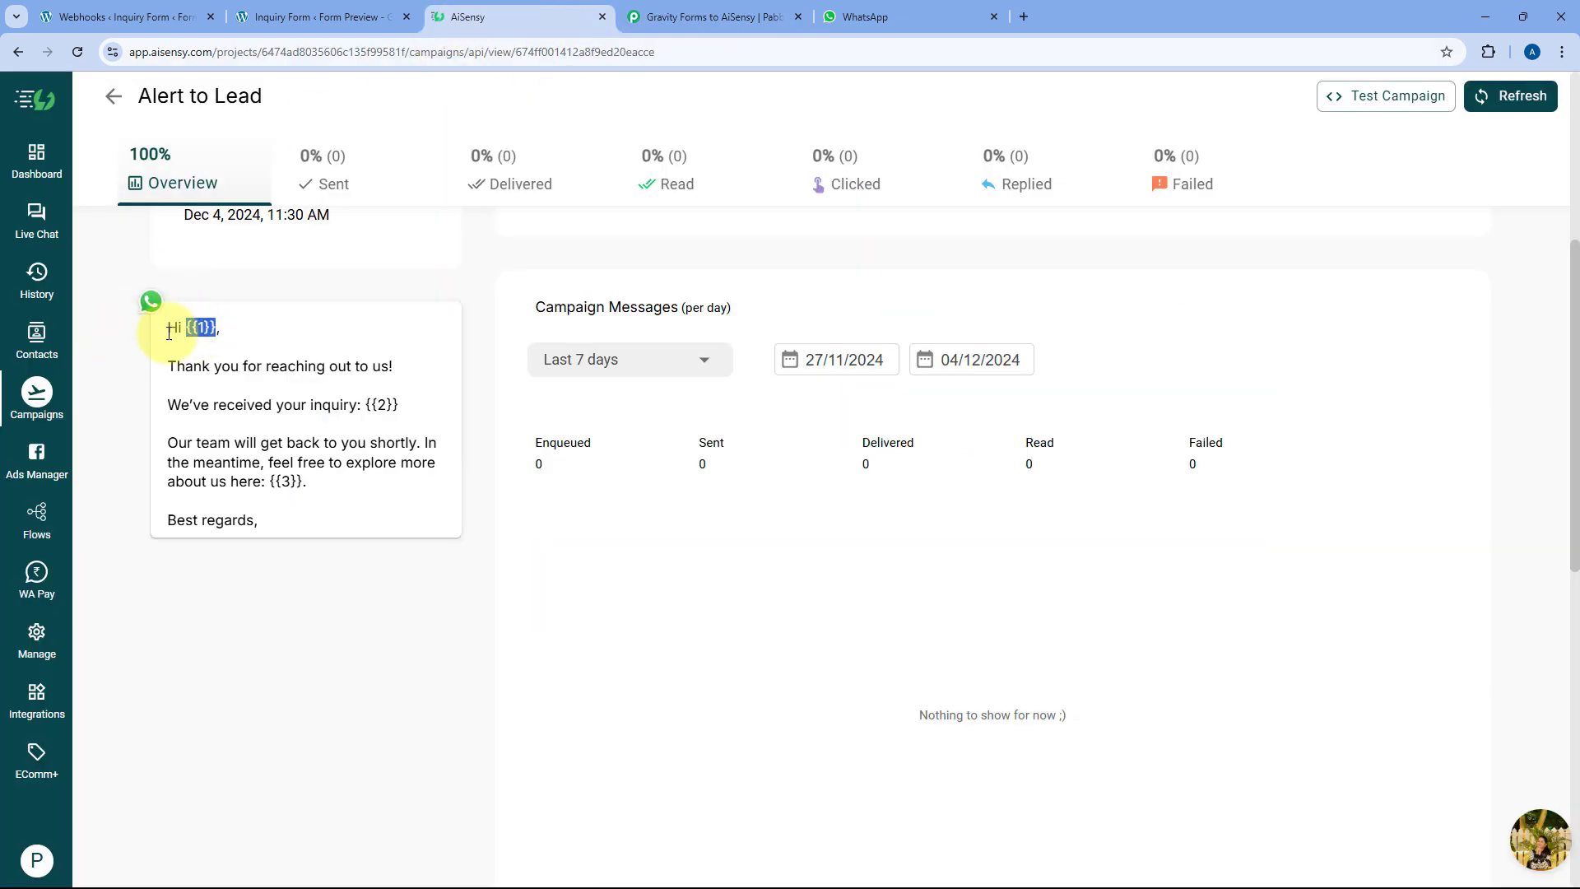
click(740, 8)
Map the Demo name field as the first Template Parameter value
click(425, 261)
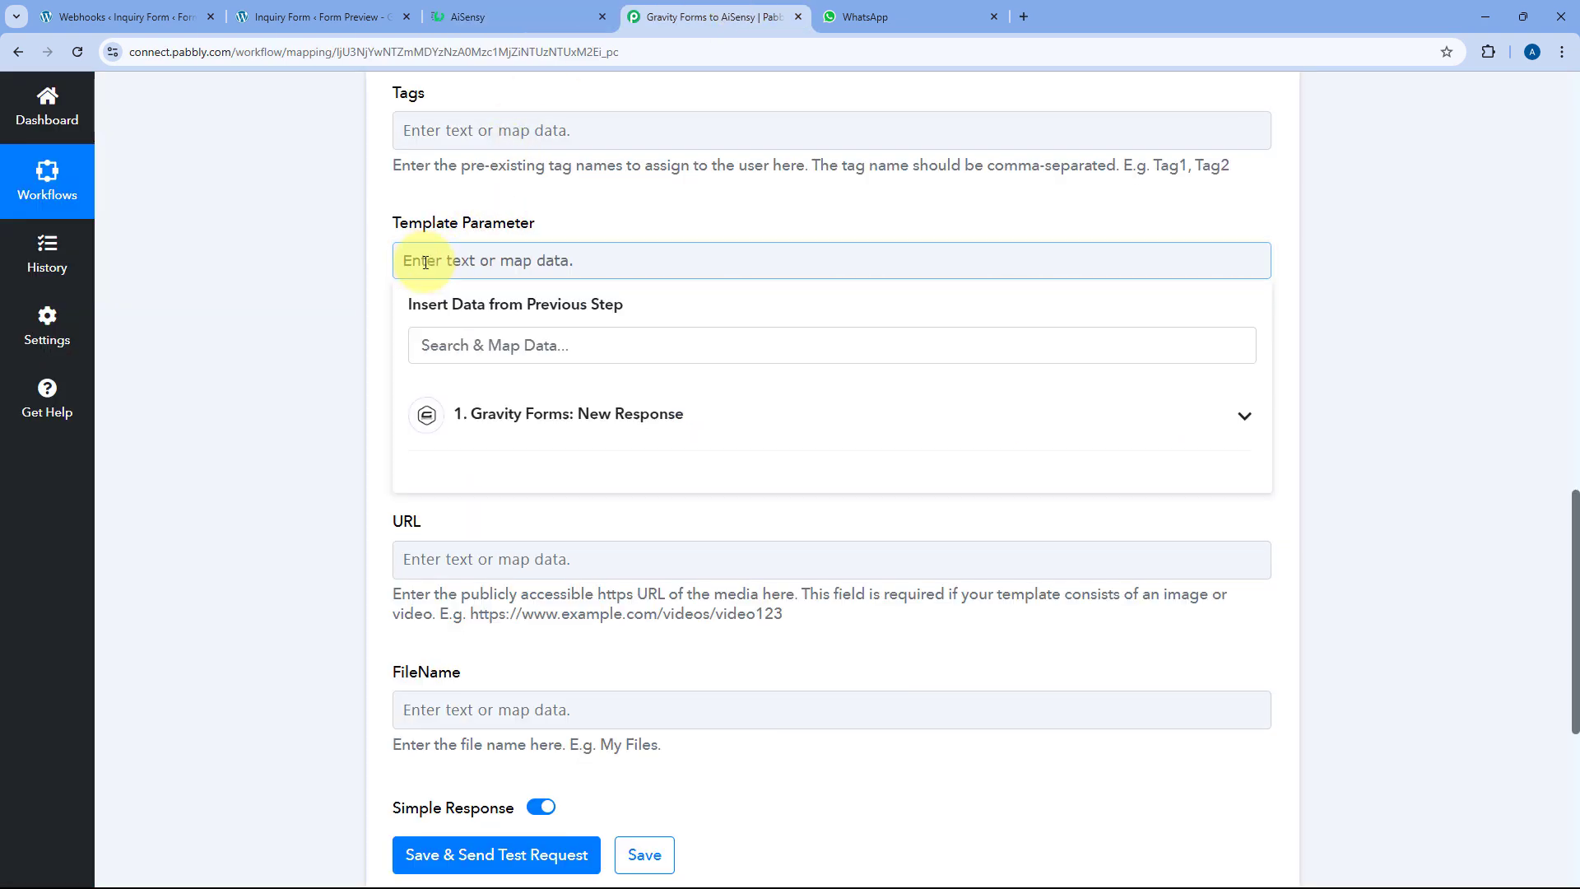
click(486, 354)
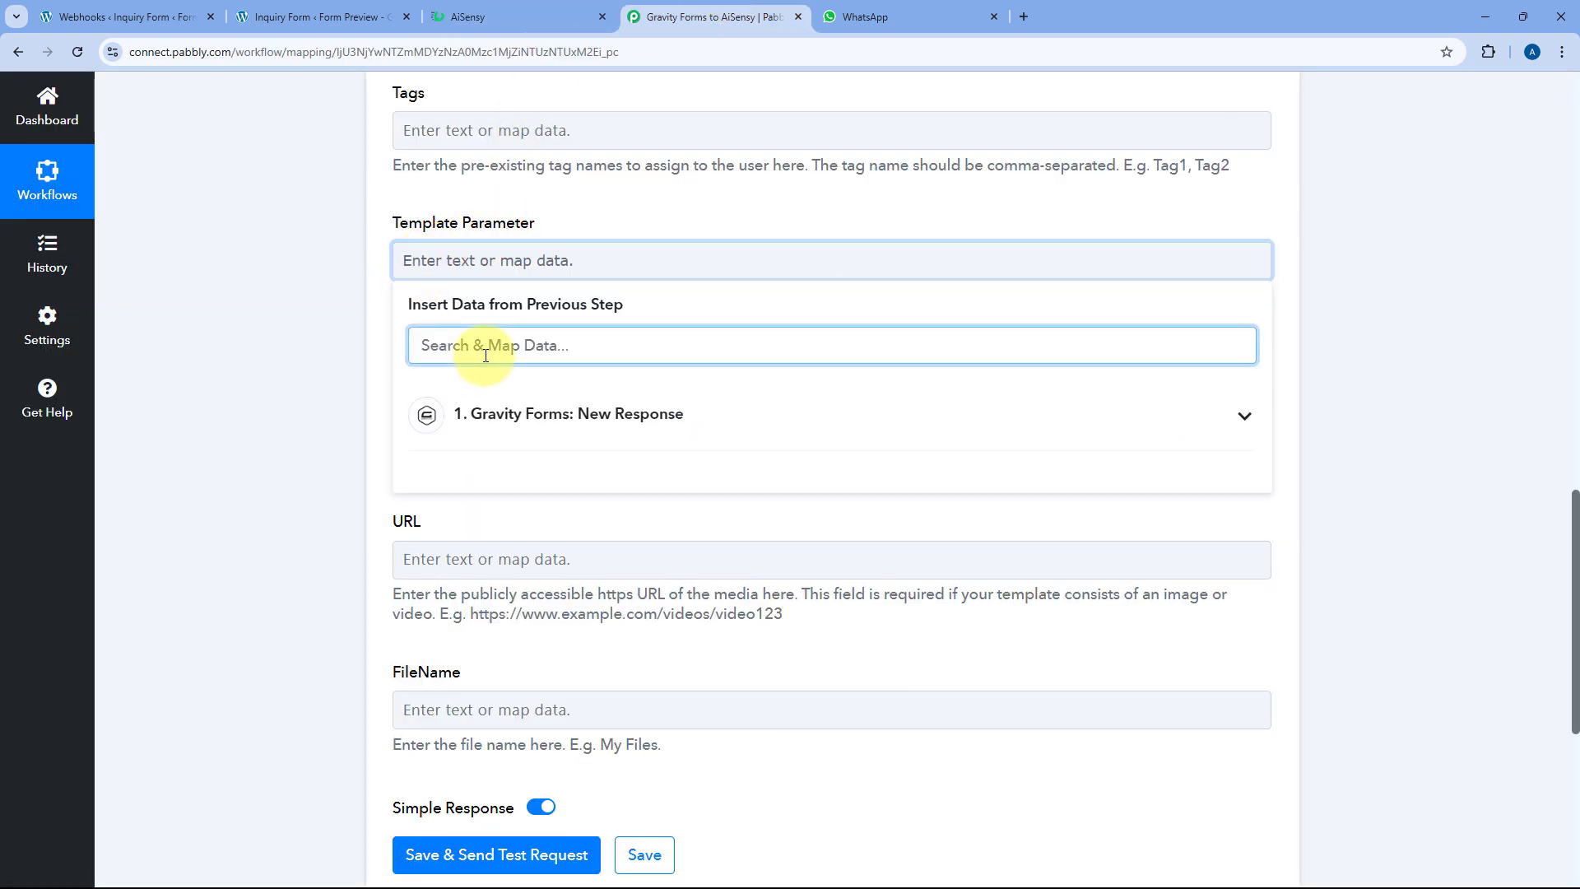
text(De)
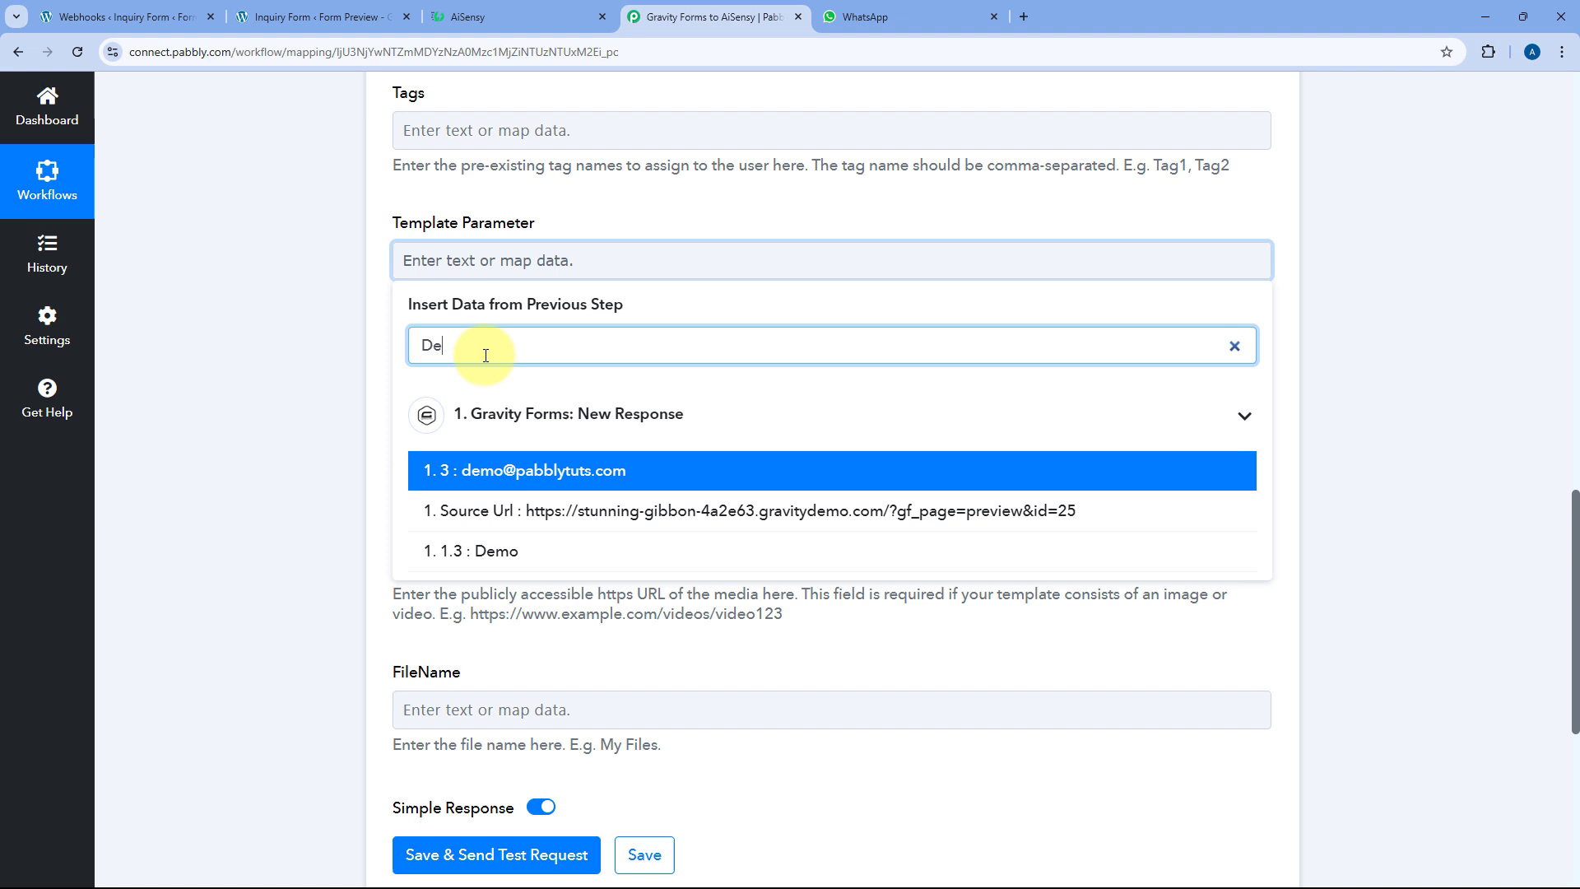
click(538, 550)
click(354, 311)
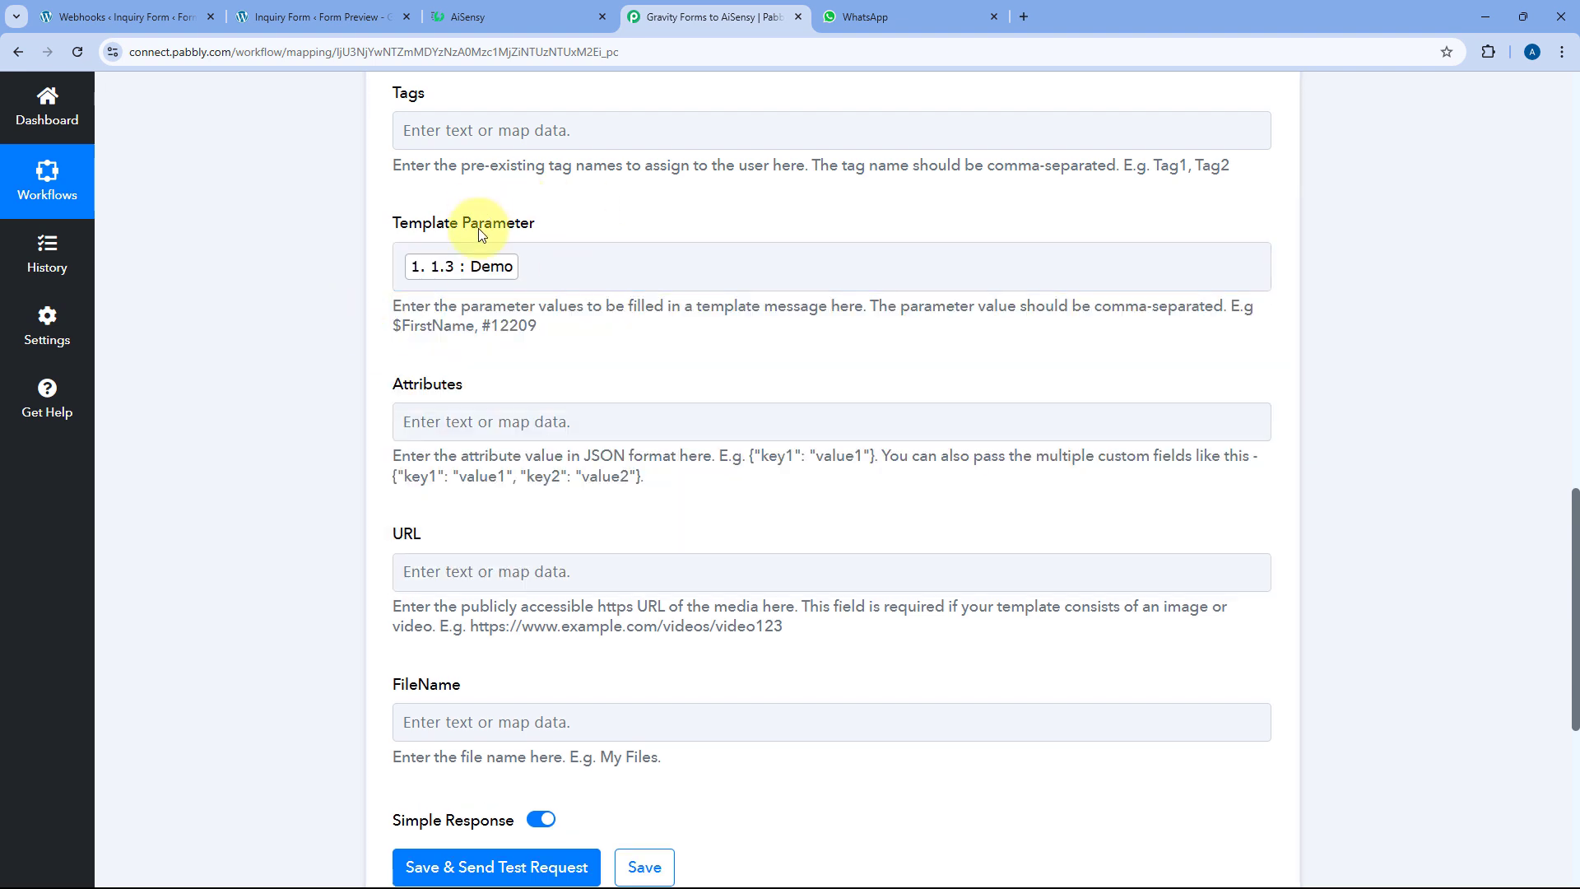
click(542, 257)
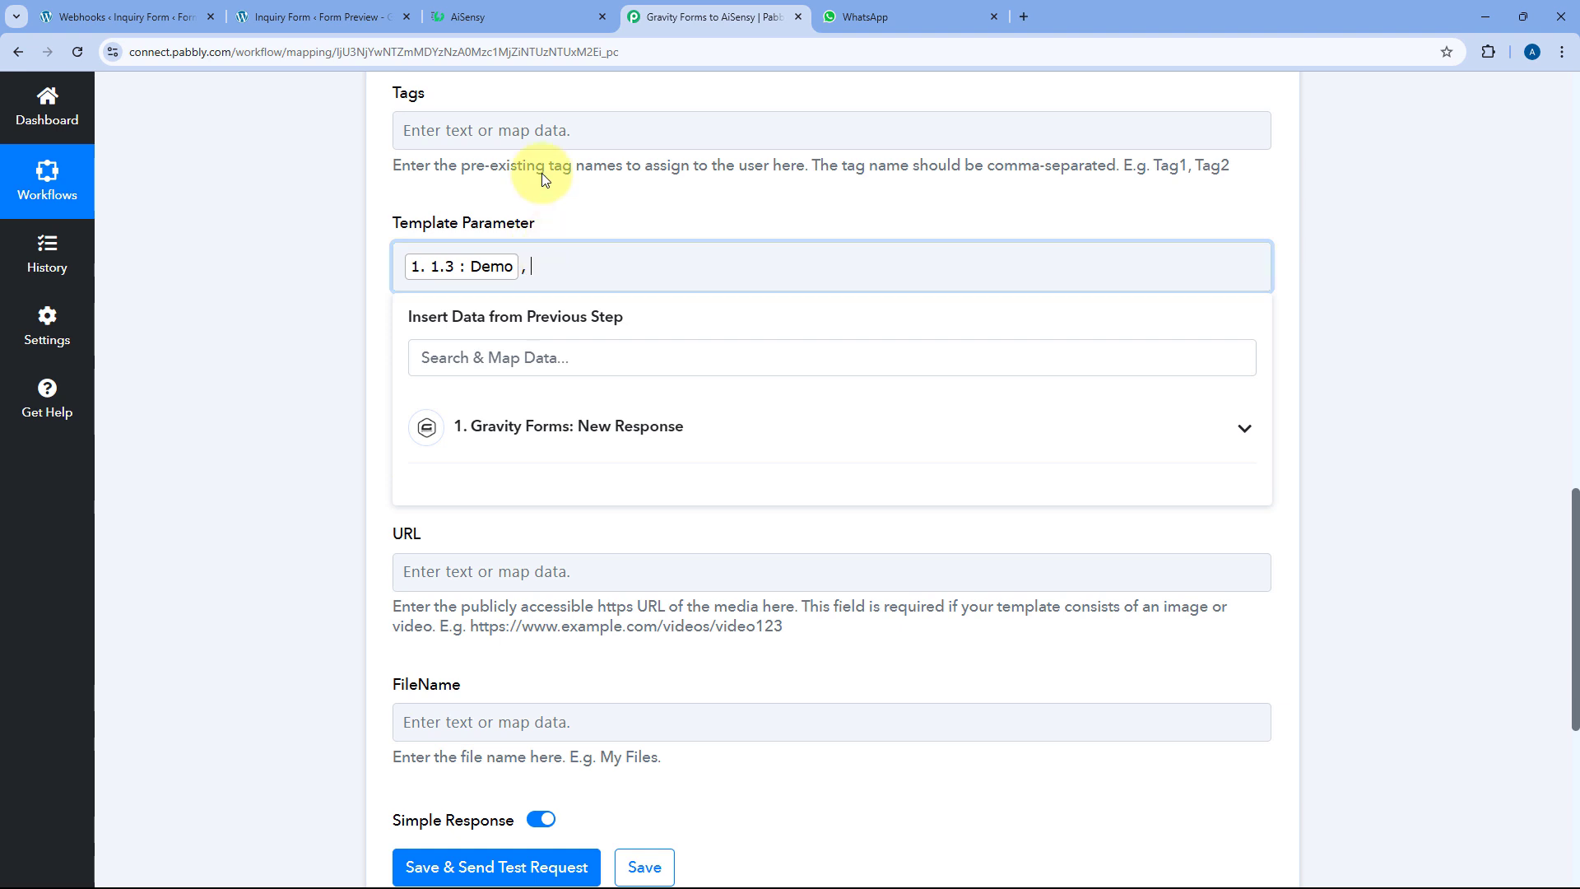
After checking {{2}}, add the inquiry question field as the second comma-separated parameter
click(477, 16)
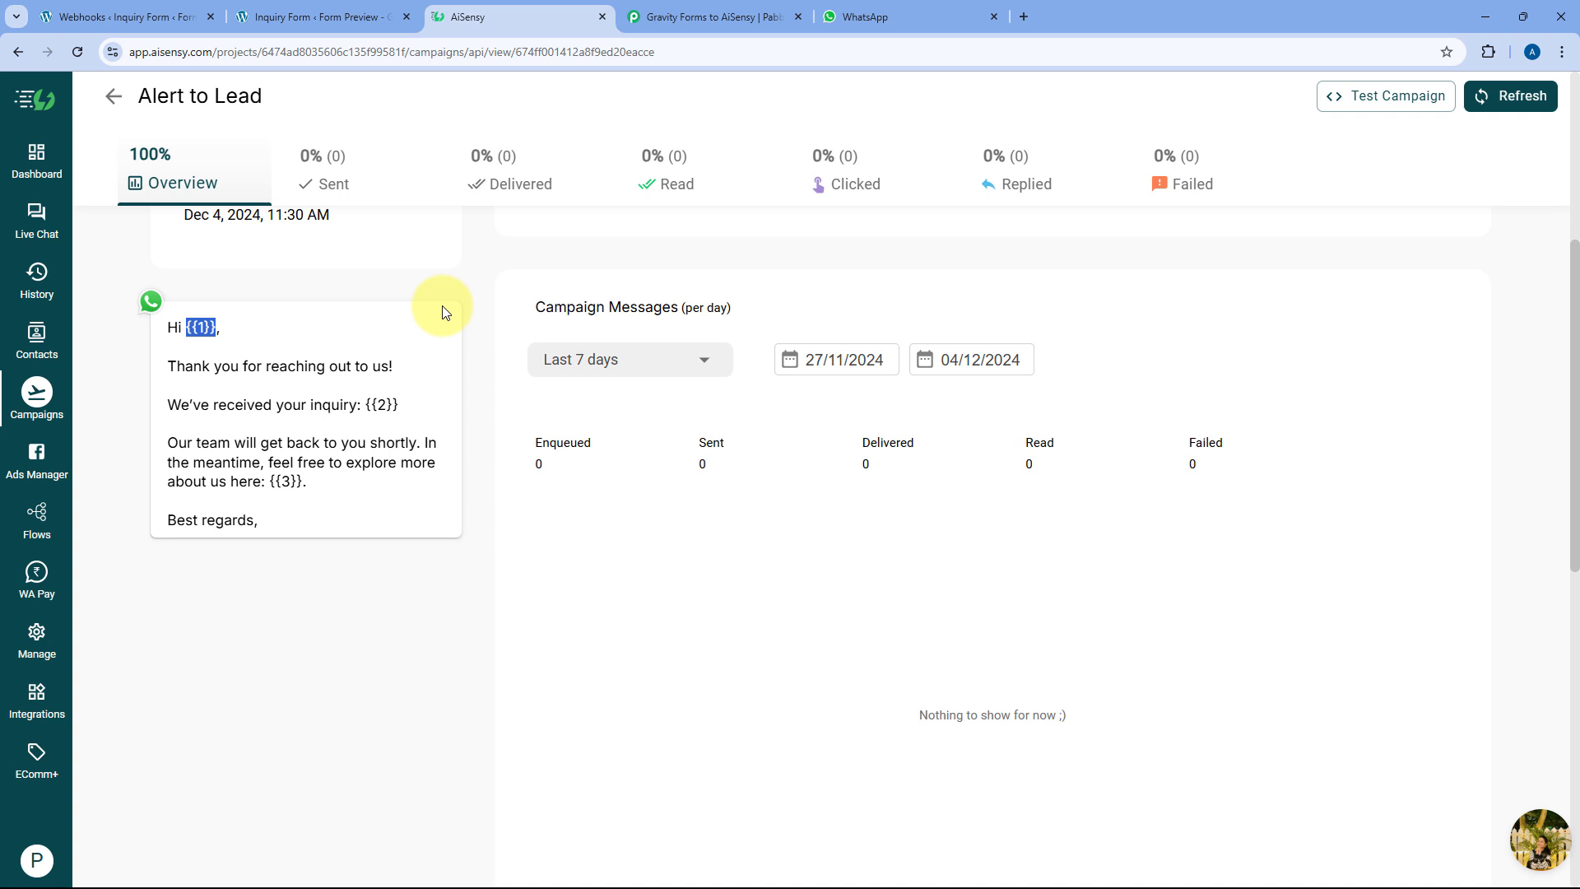
drag(399, 404, 375, 404)
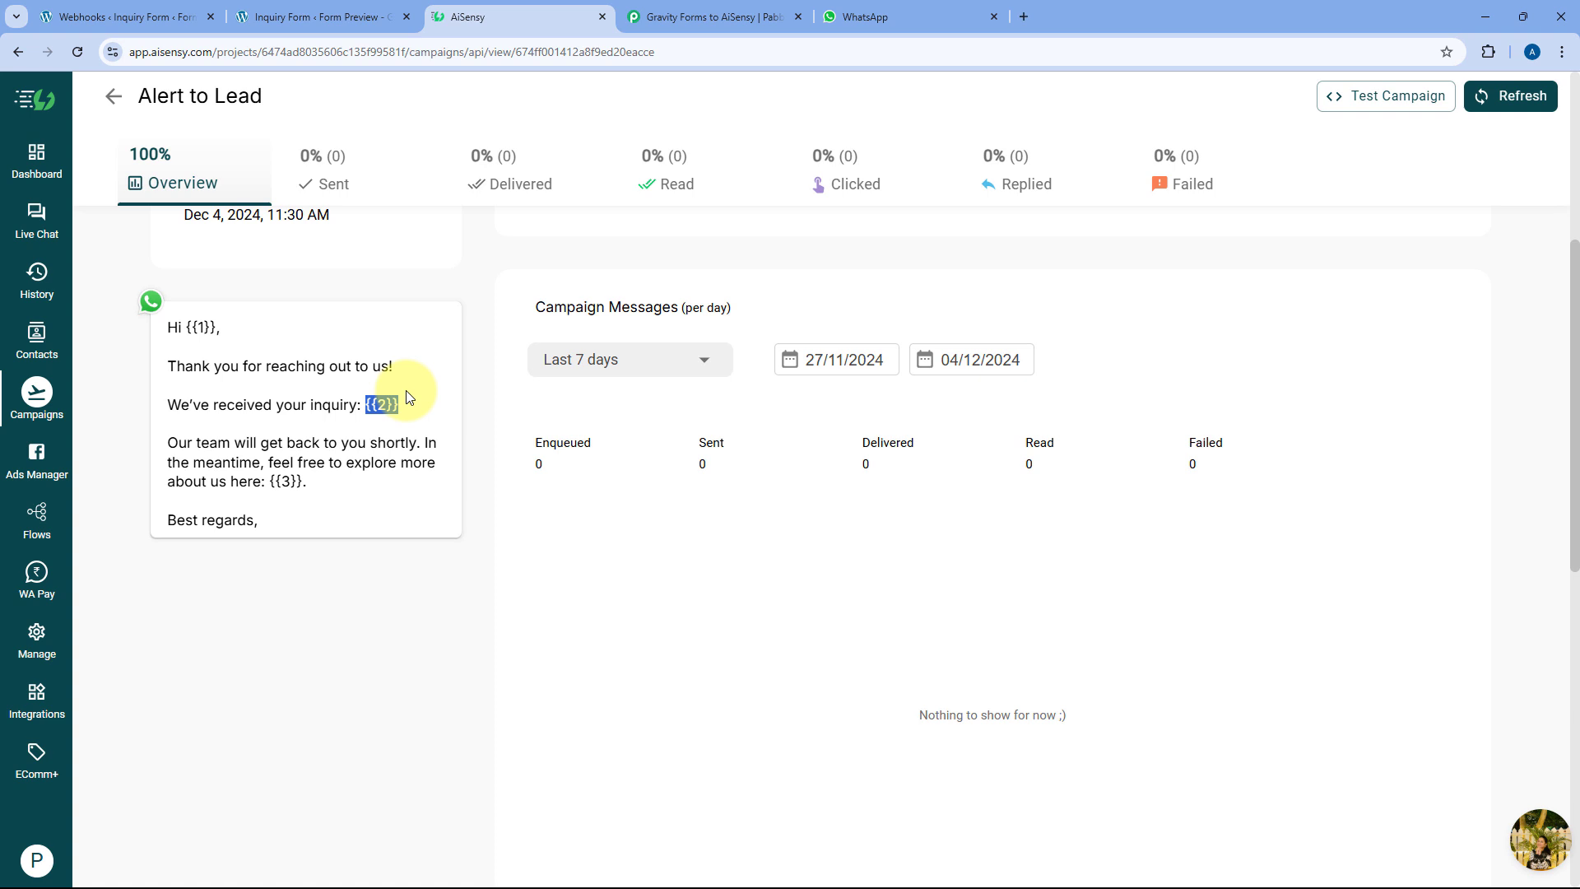
click(684, 18)
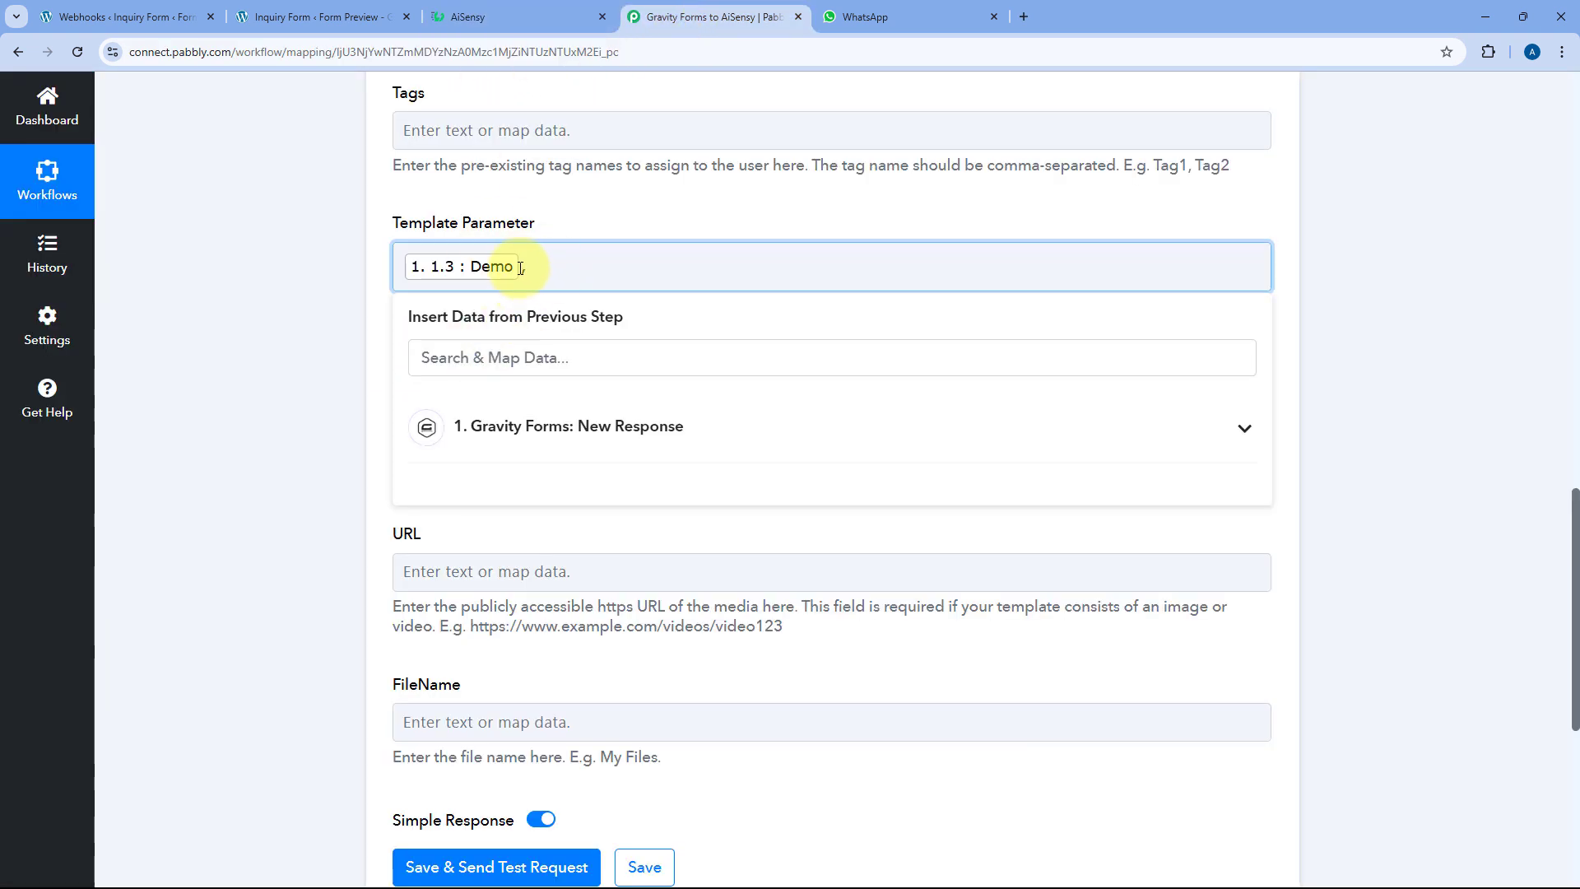
text(,)
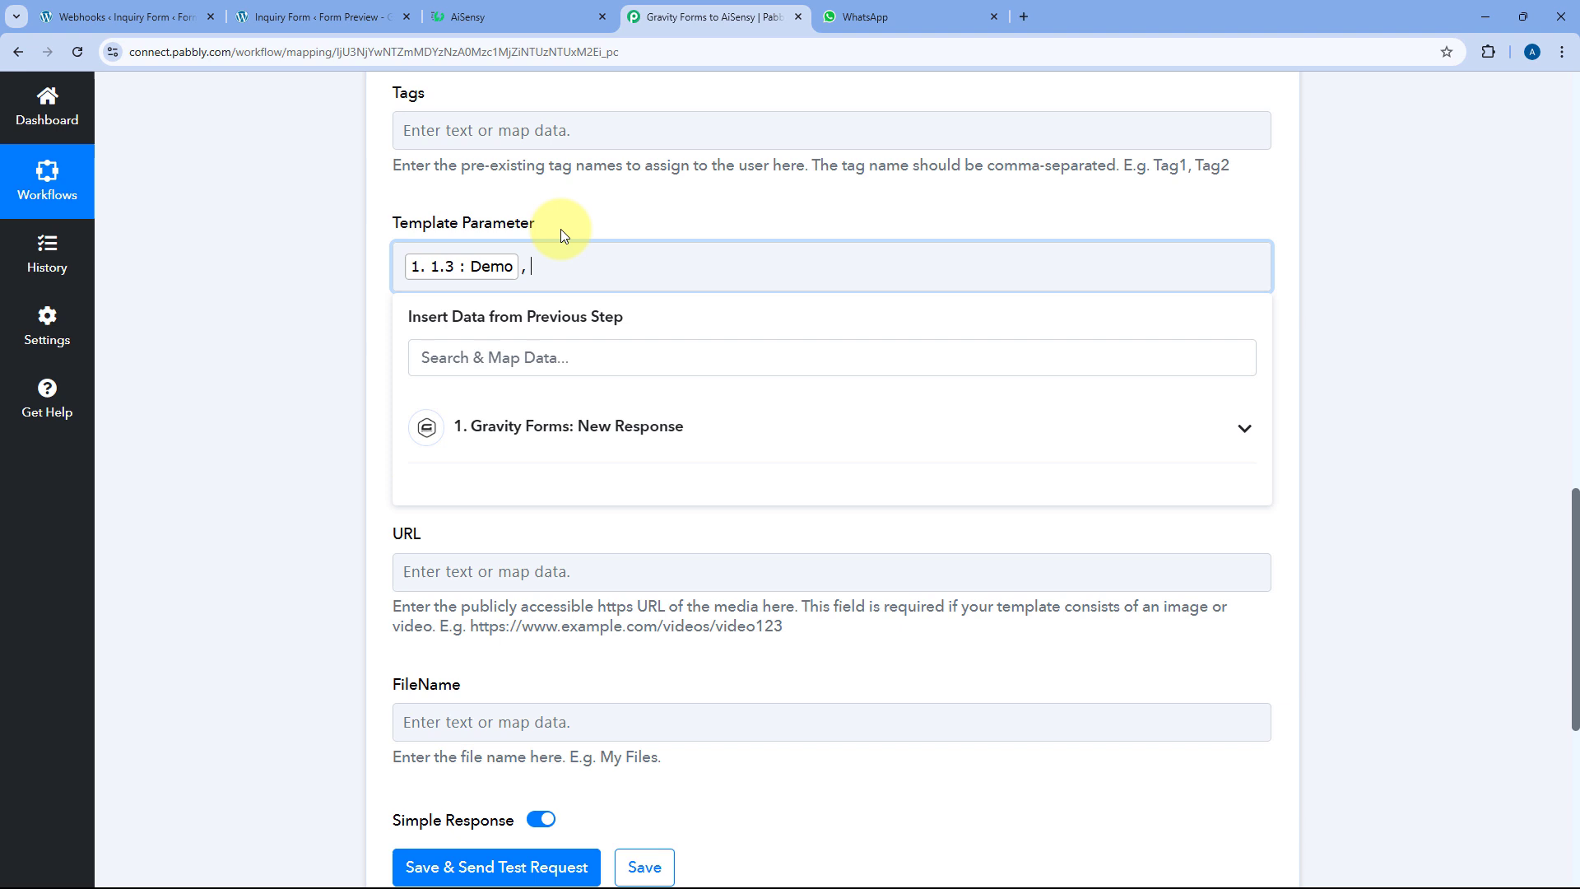
click(545, 434)
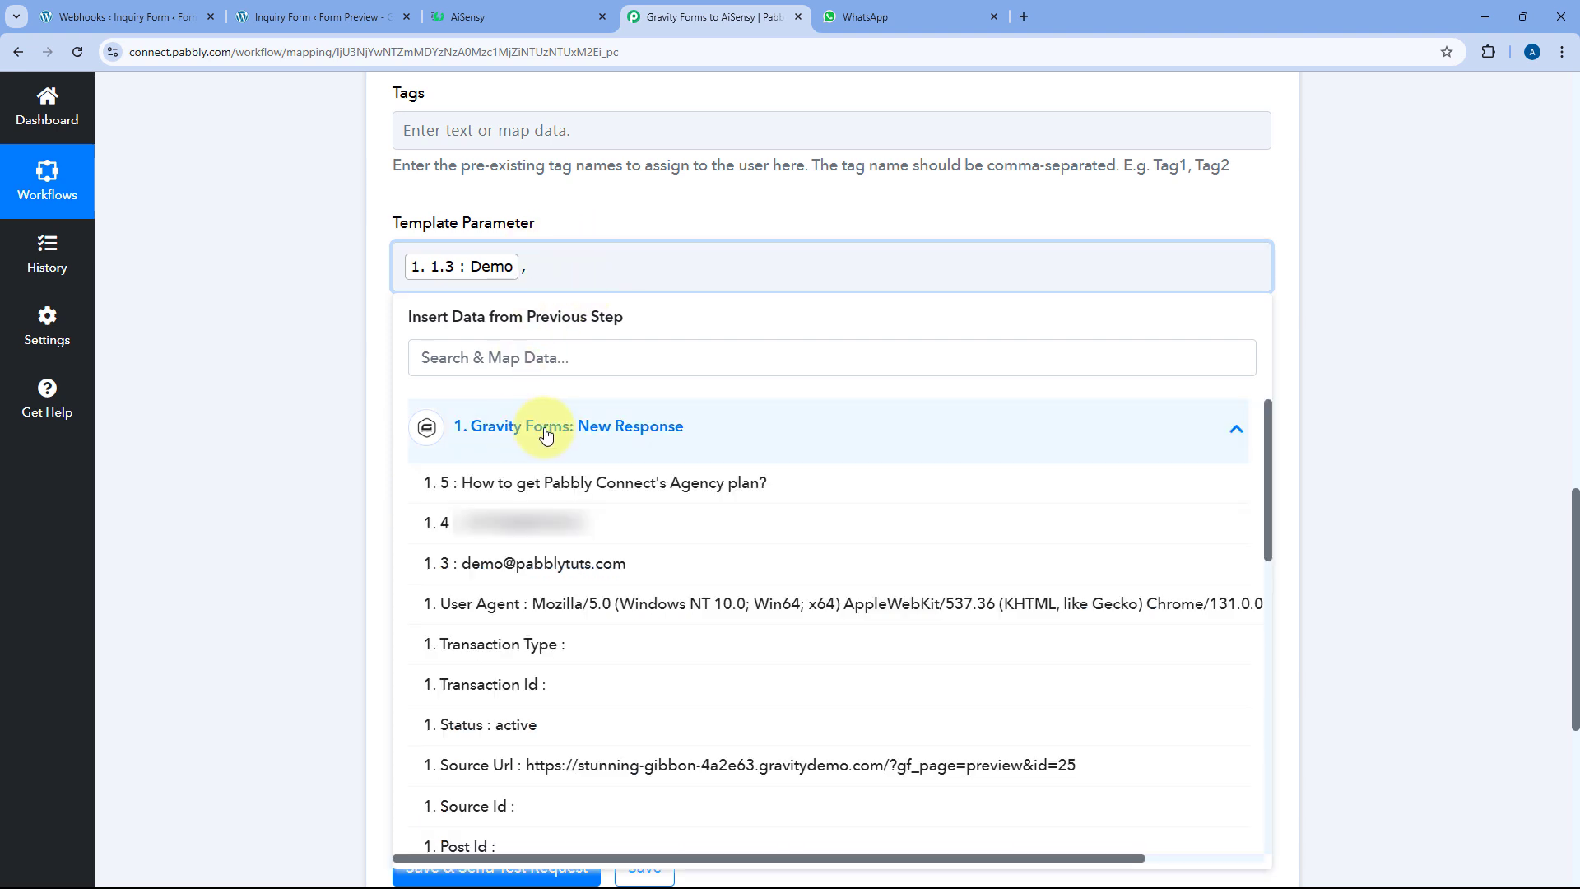
click(553, 494)
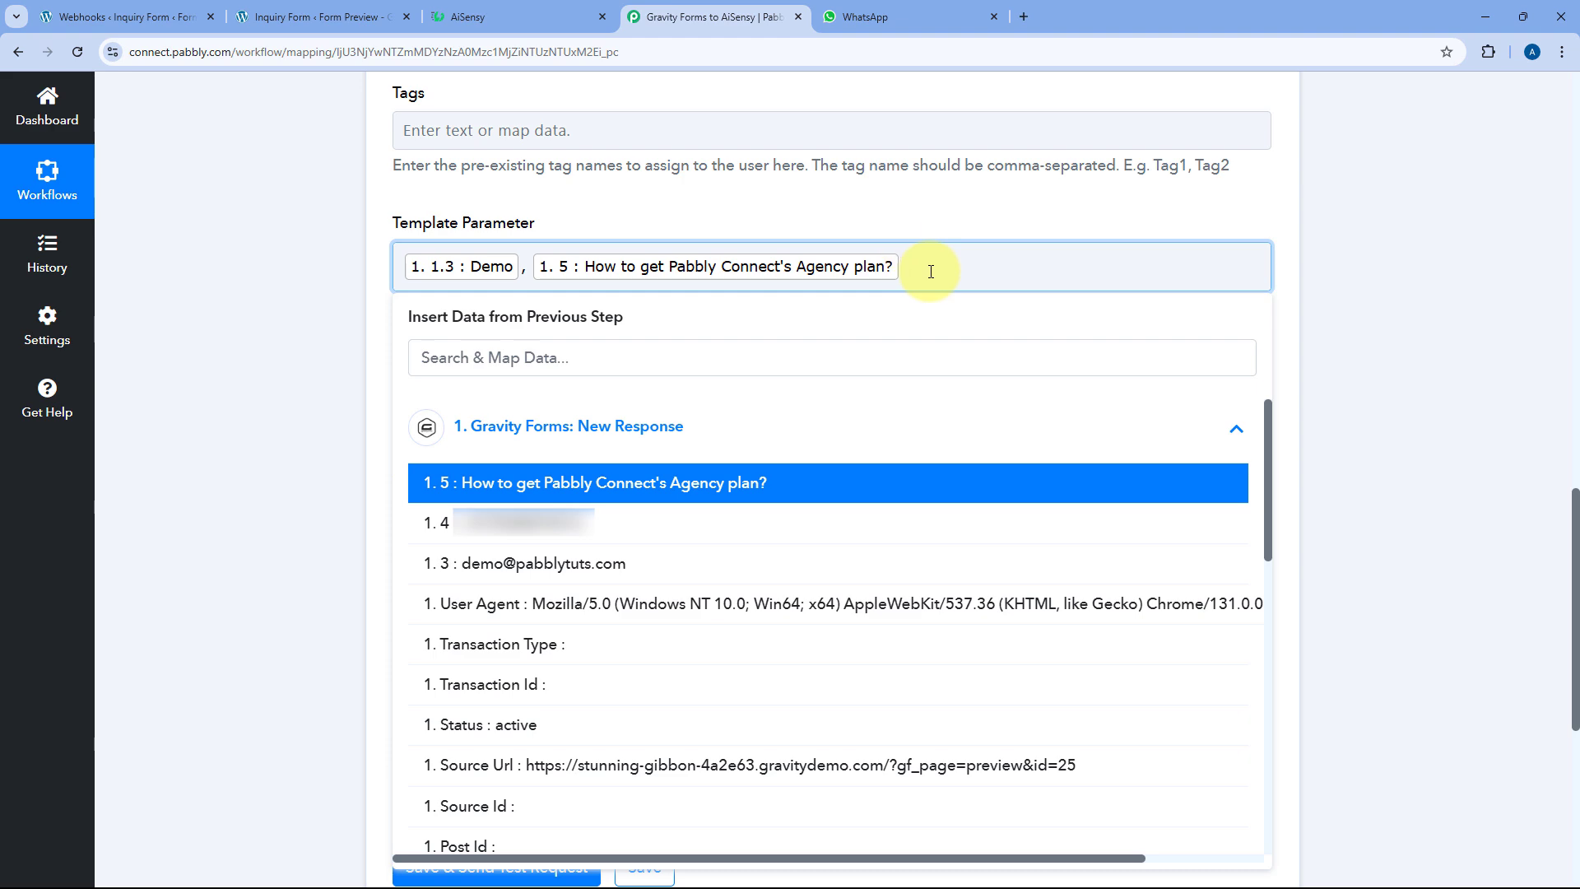
text(,)
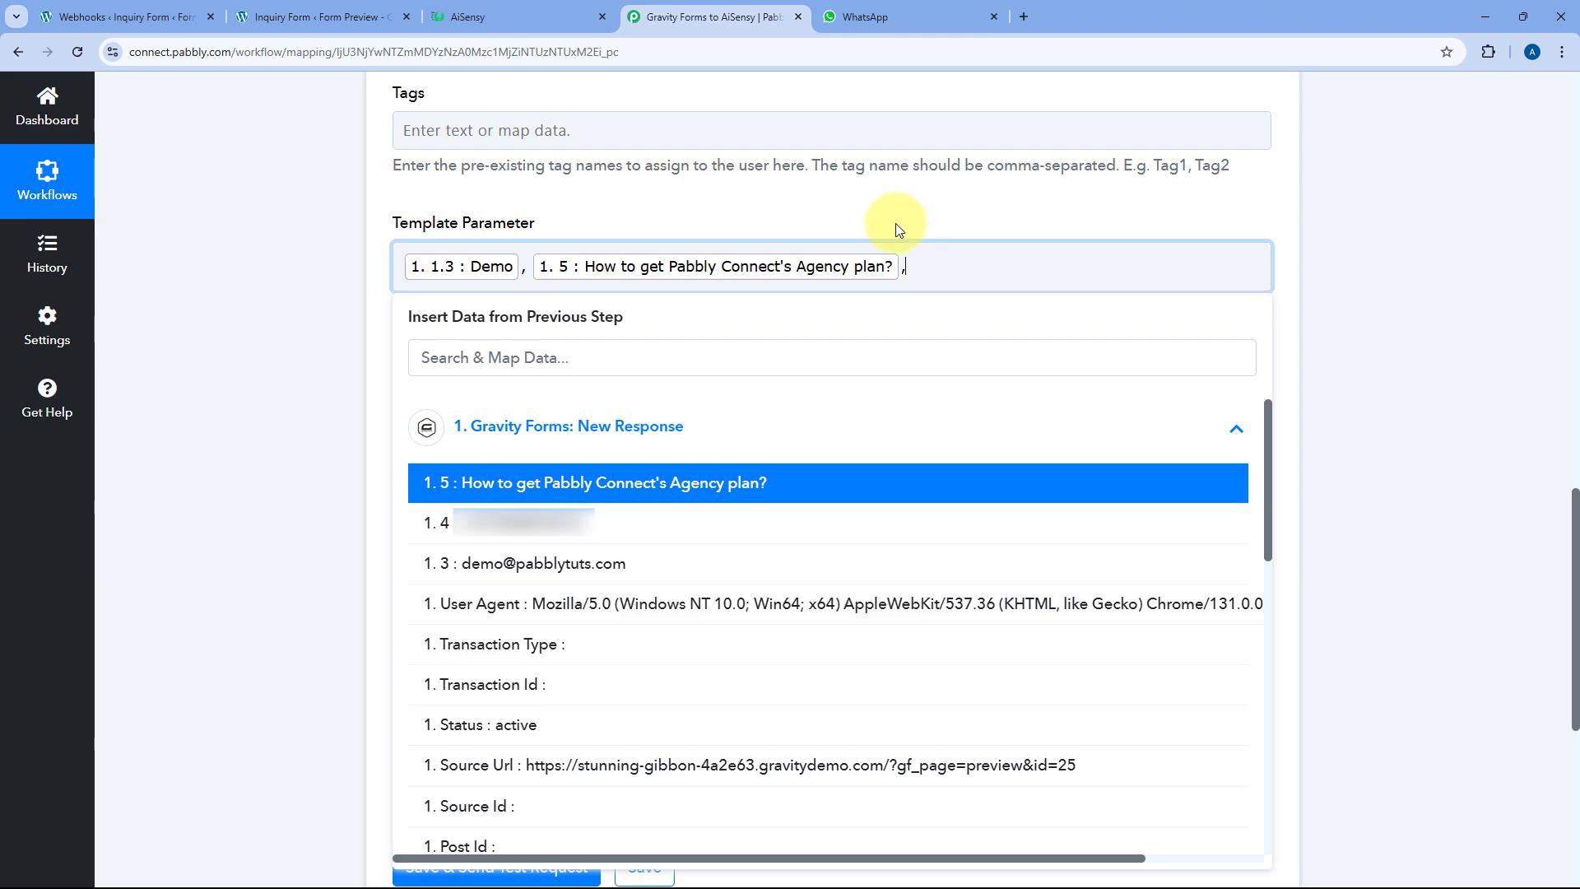
click(894, 225)
click(494, 16)
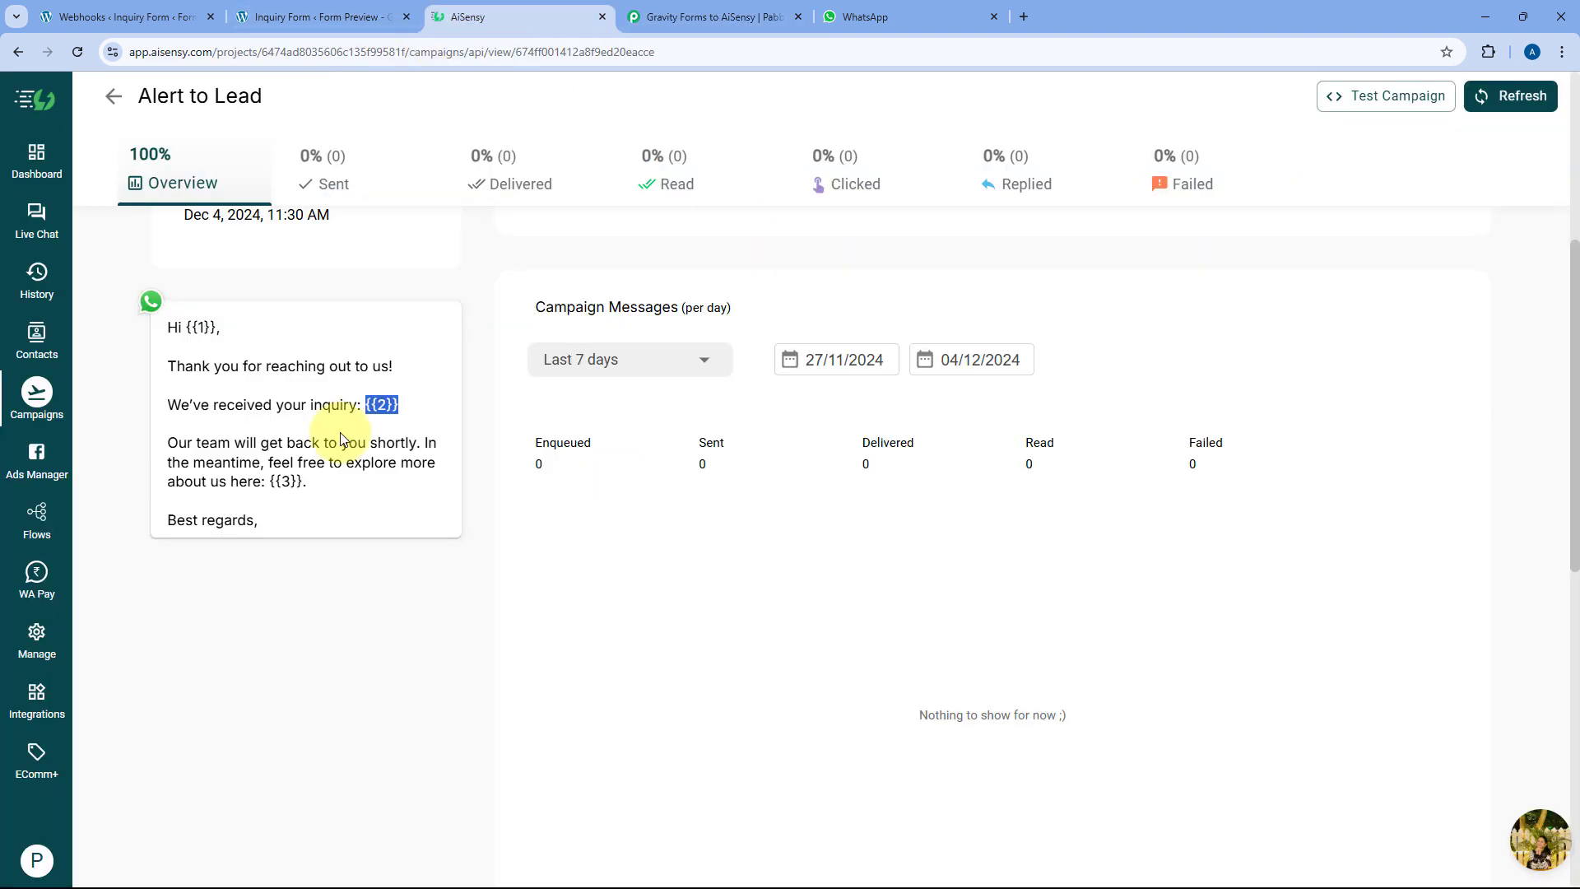
drag(304, 481, 269, 481)
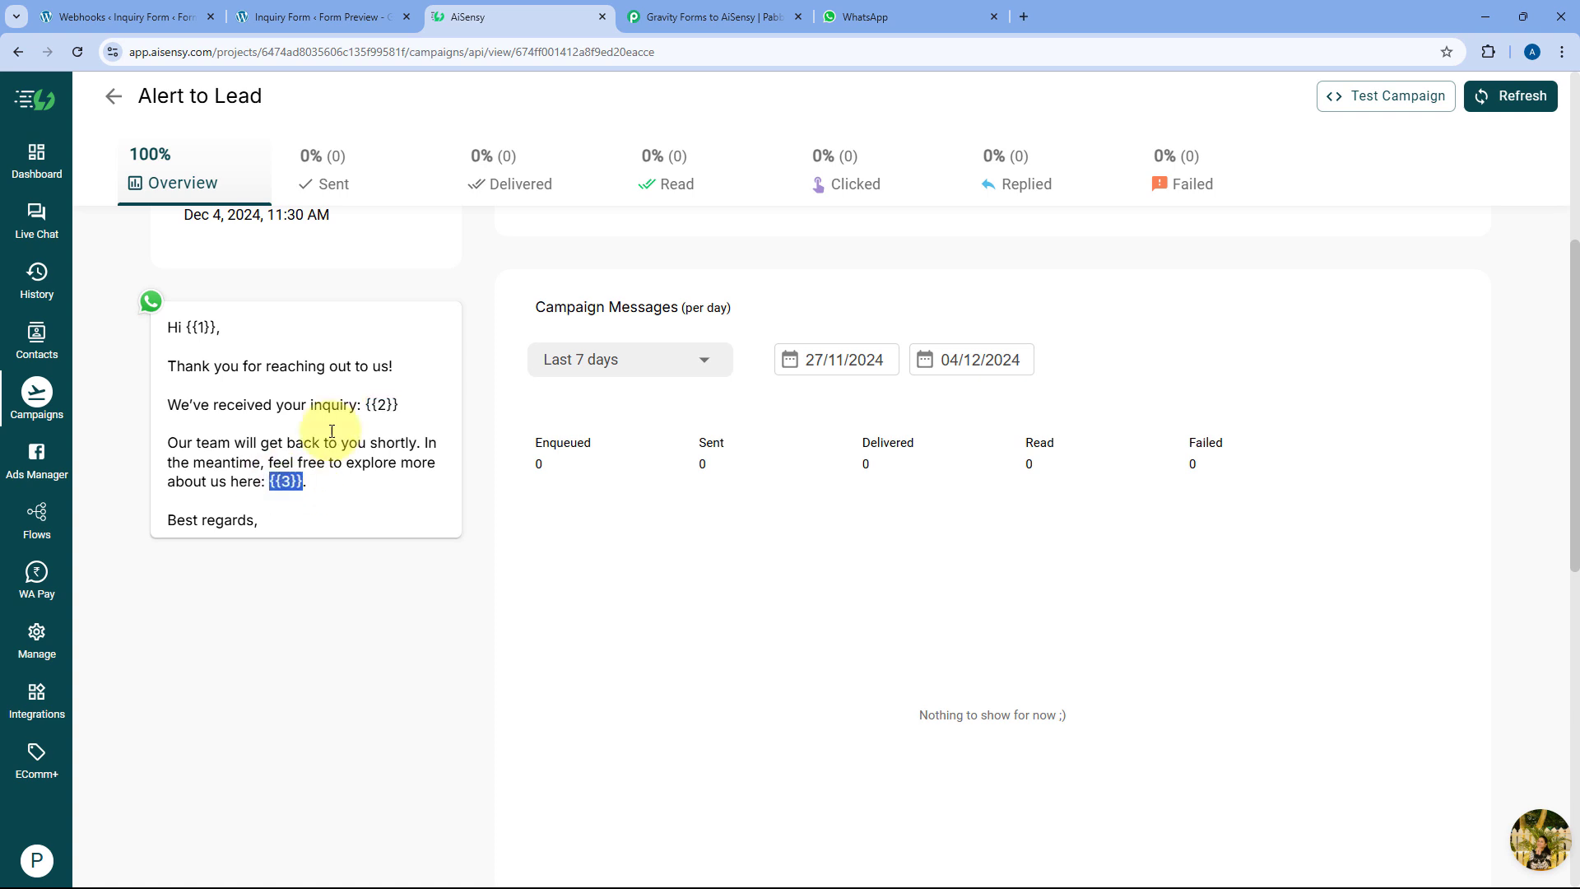
click(751, 15)
click(943, 266)
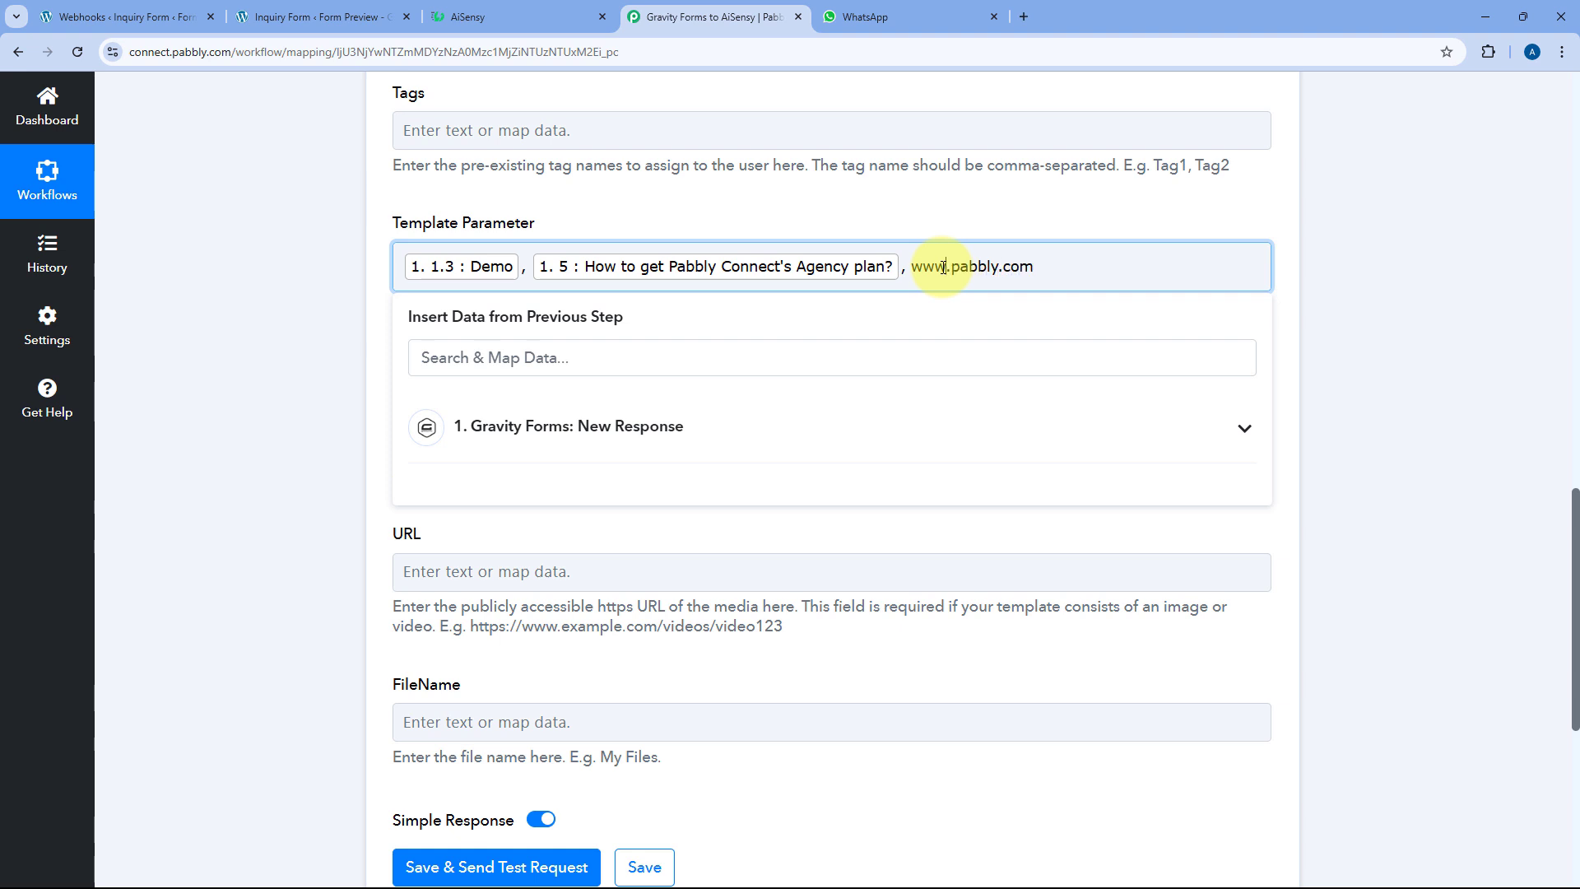
text(https://)
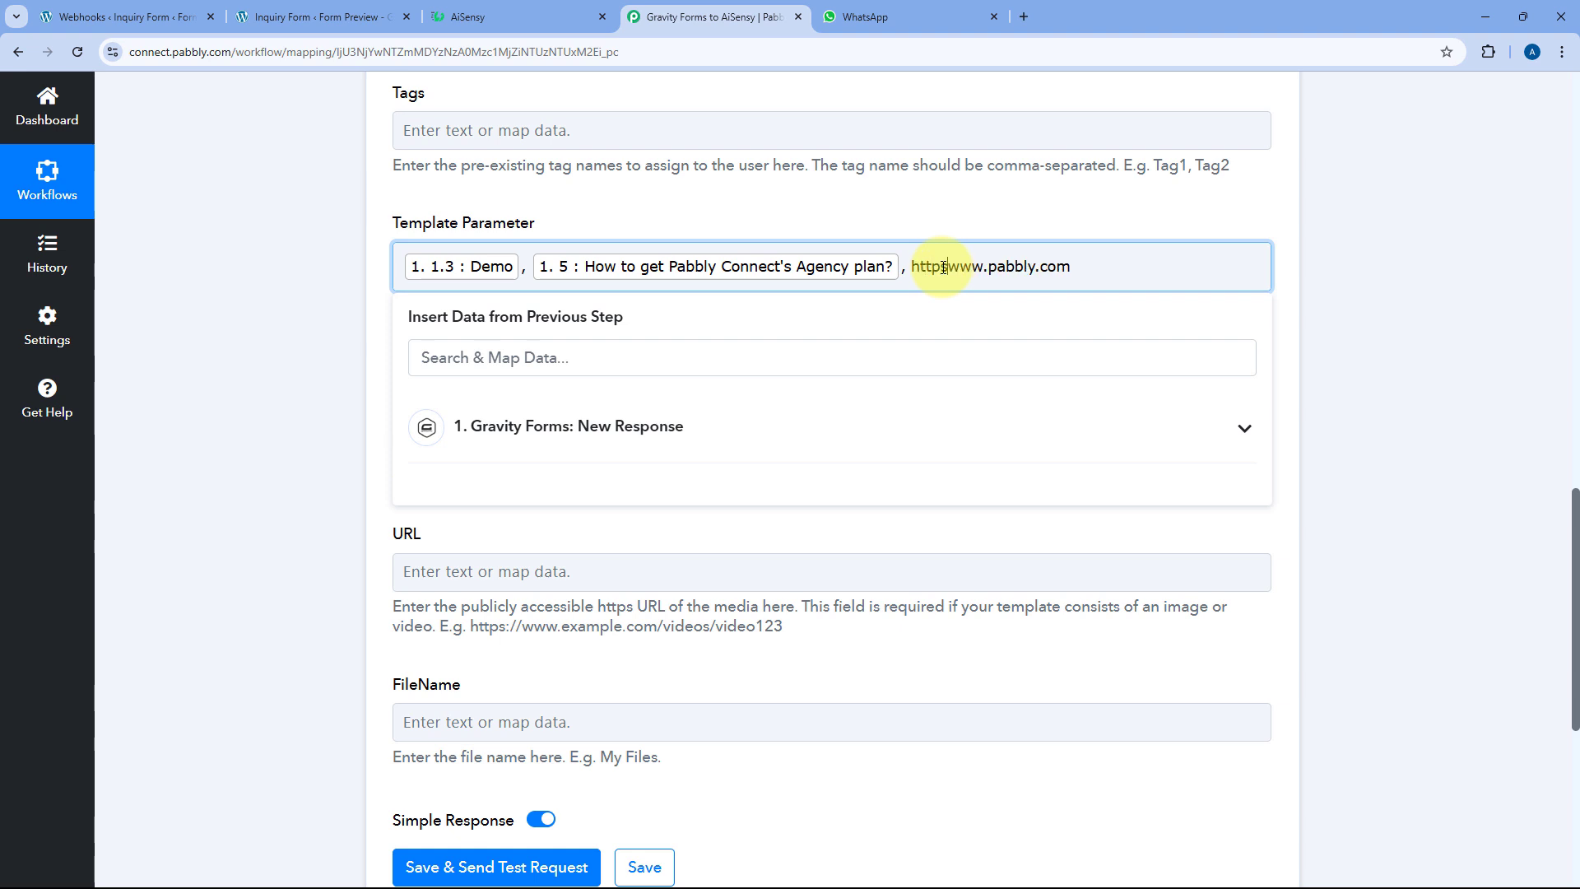
click(973, 206)
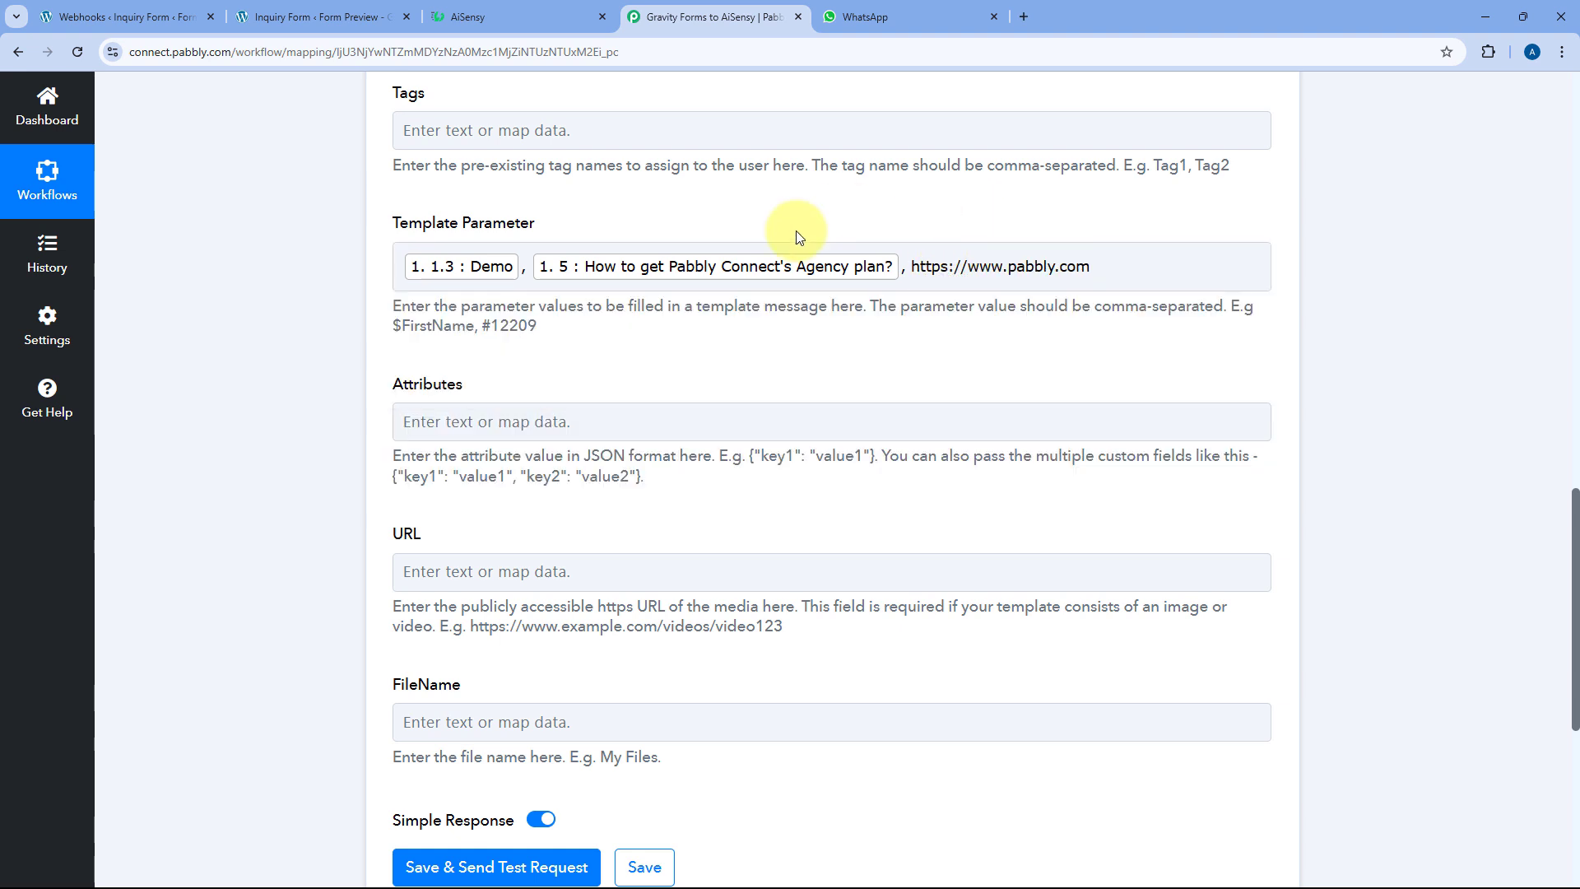
click(517, 10)
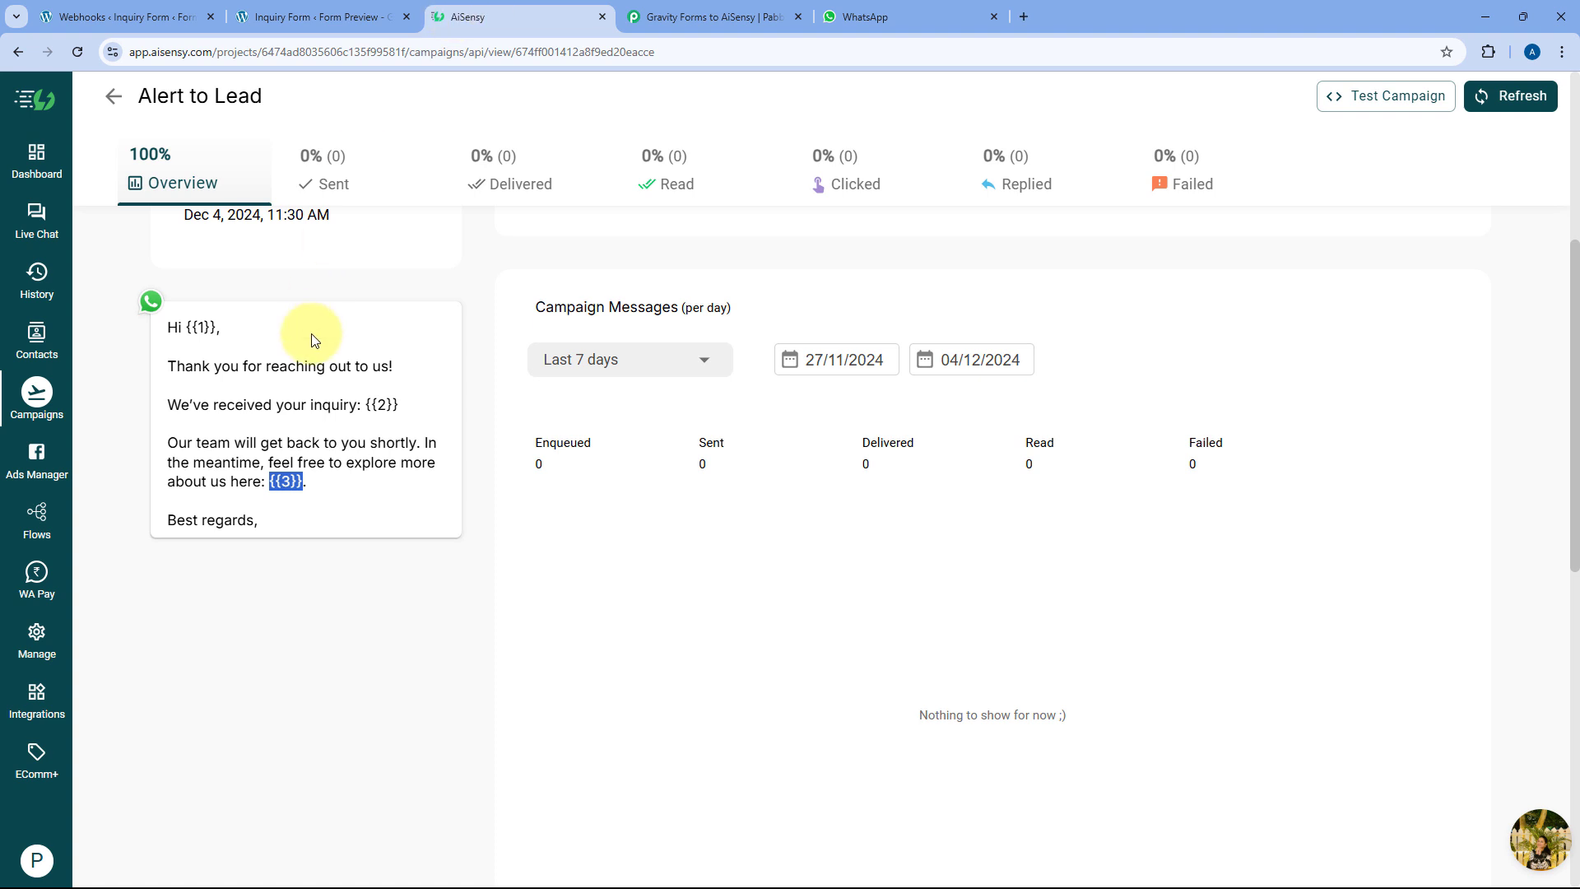
click(700, 11)
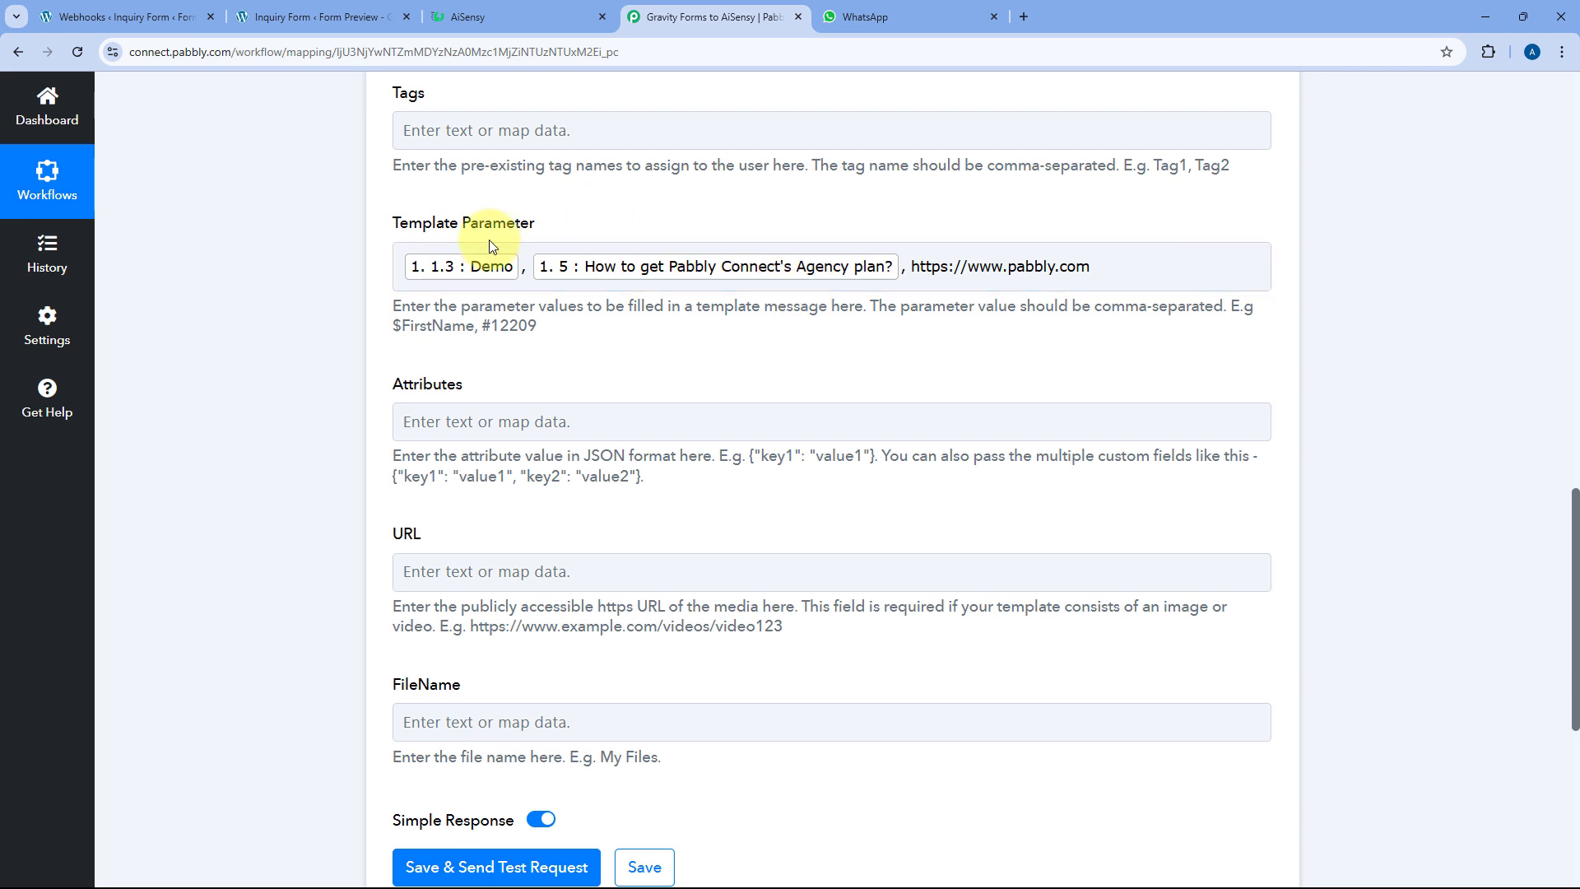
scroll(519, 325, down, 2)
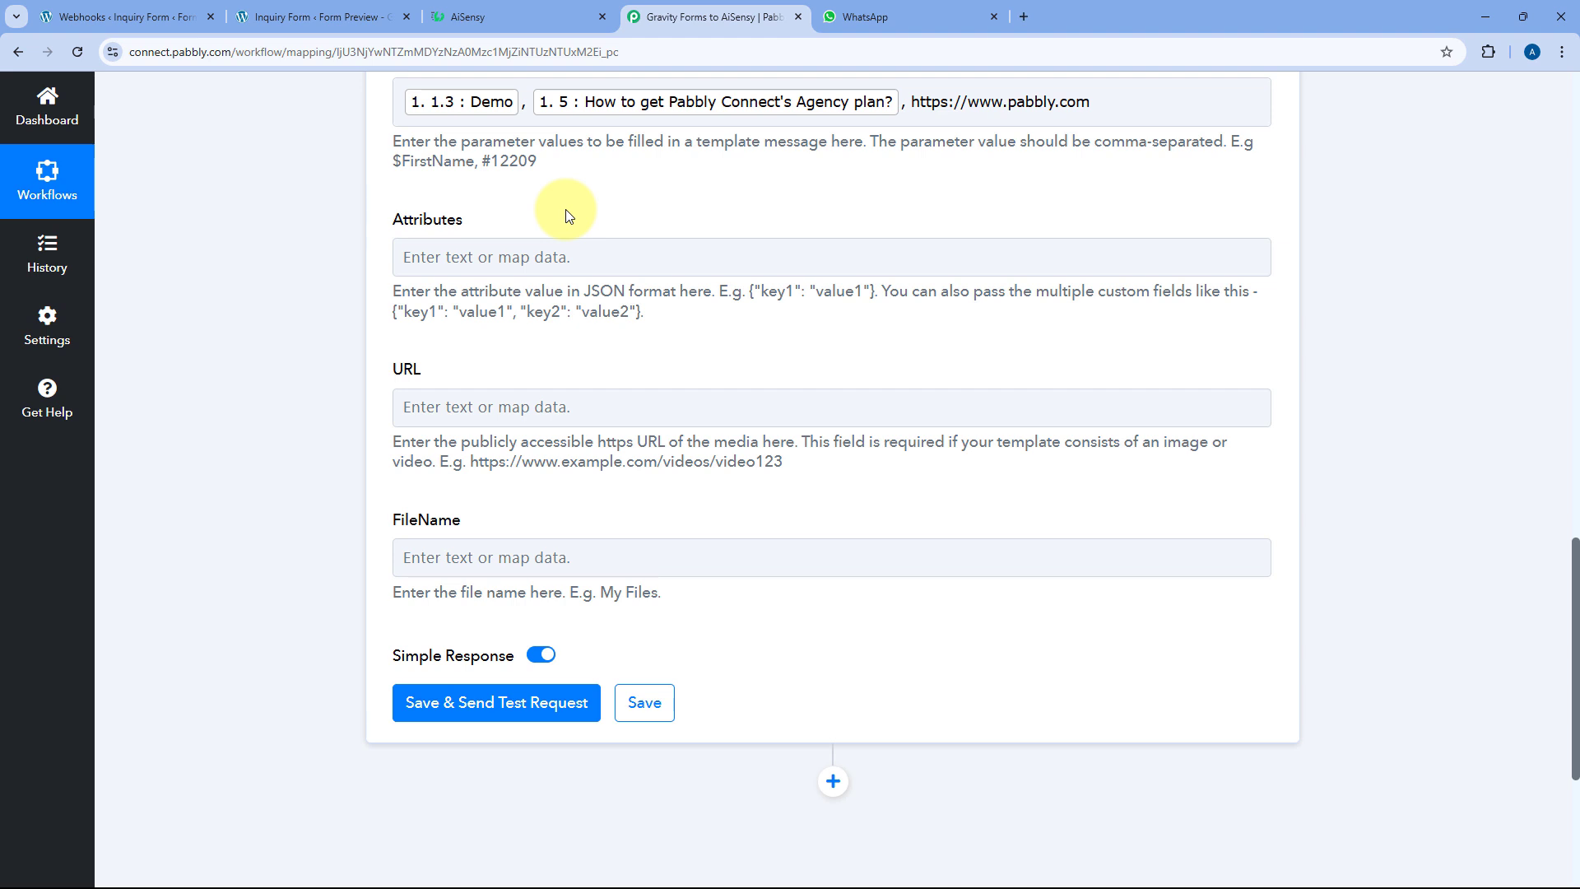
click(530, 16)
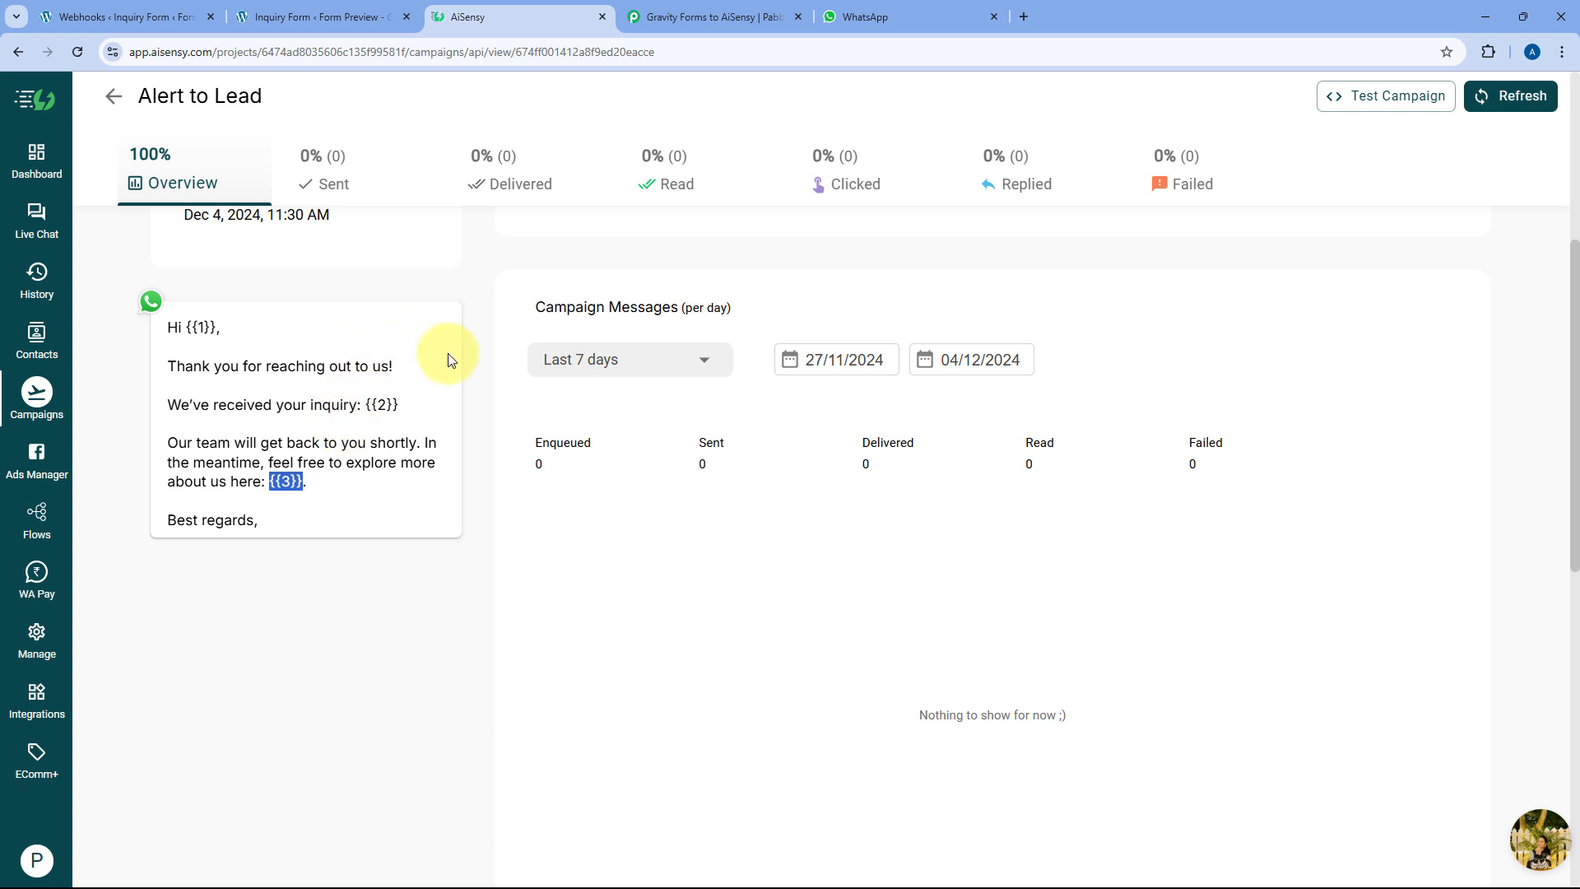
click(731, 17)
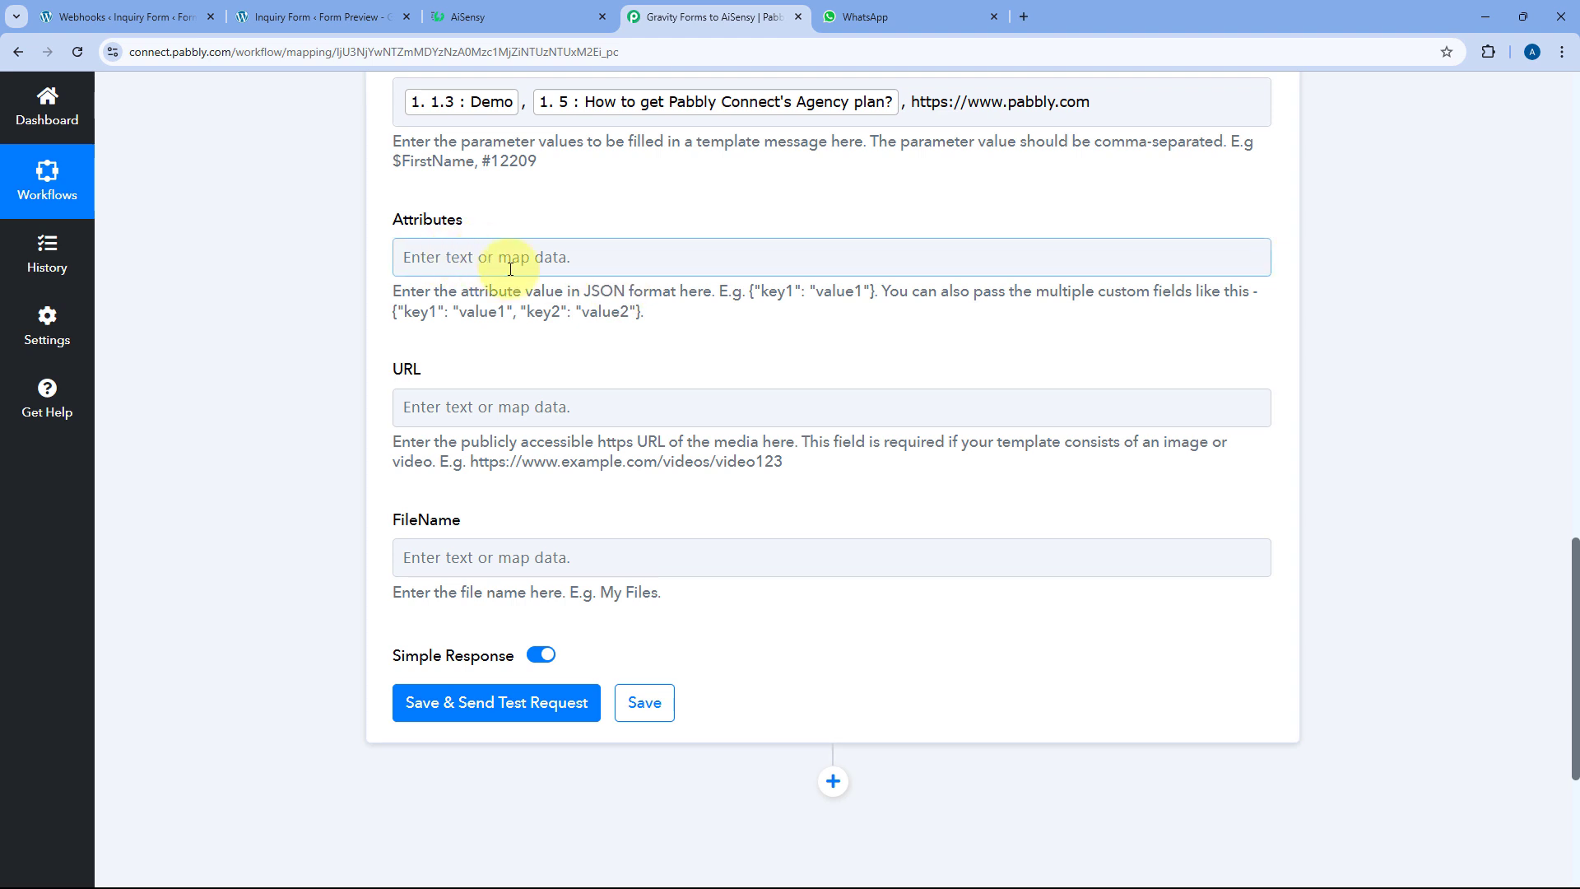
drag(641, 313, 390, 314)
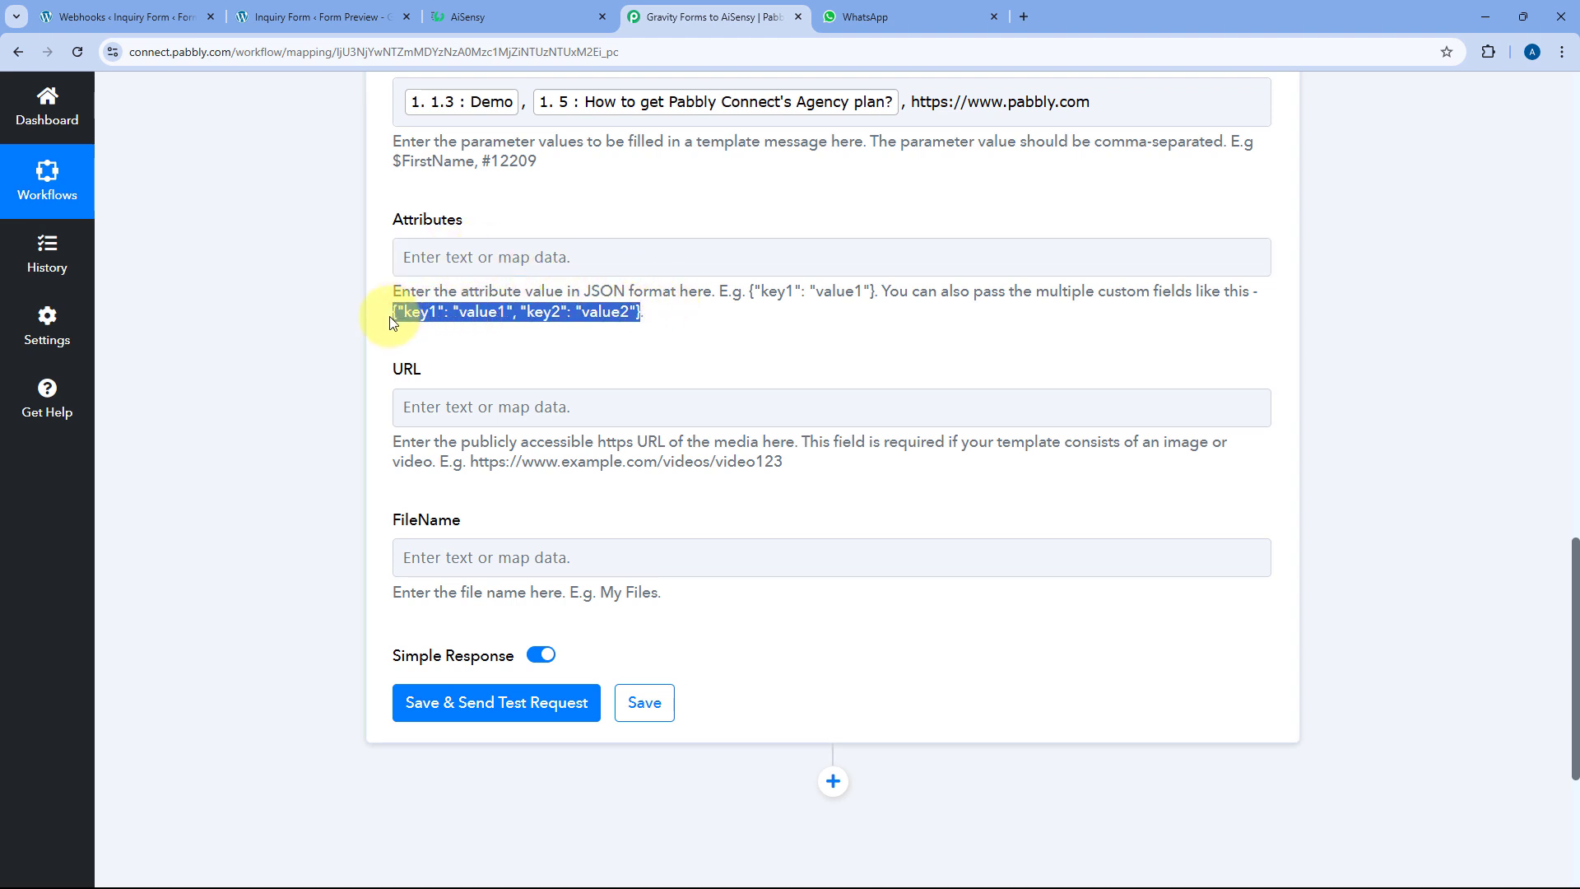
click(469, 17)
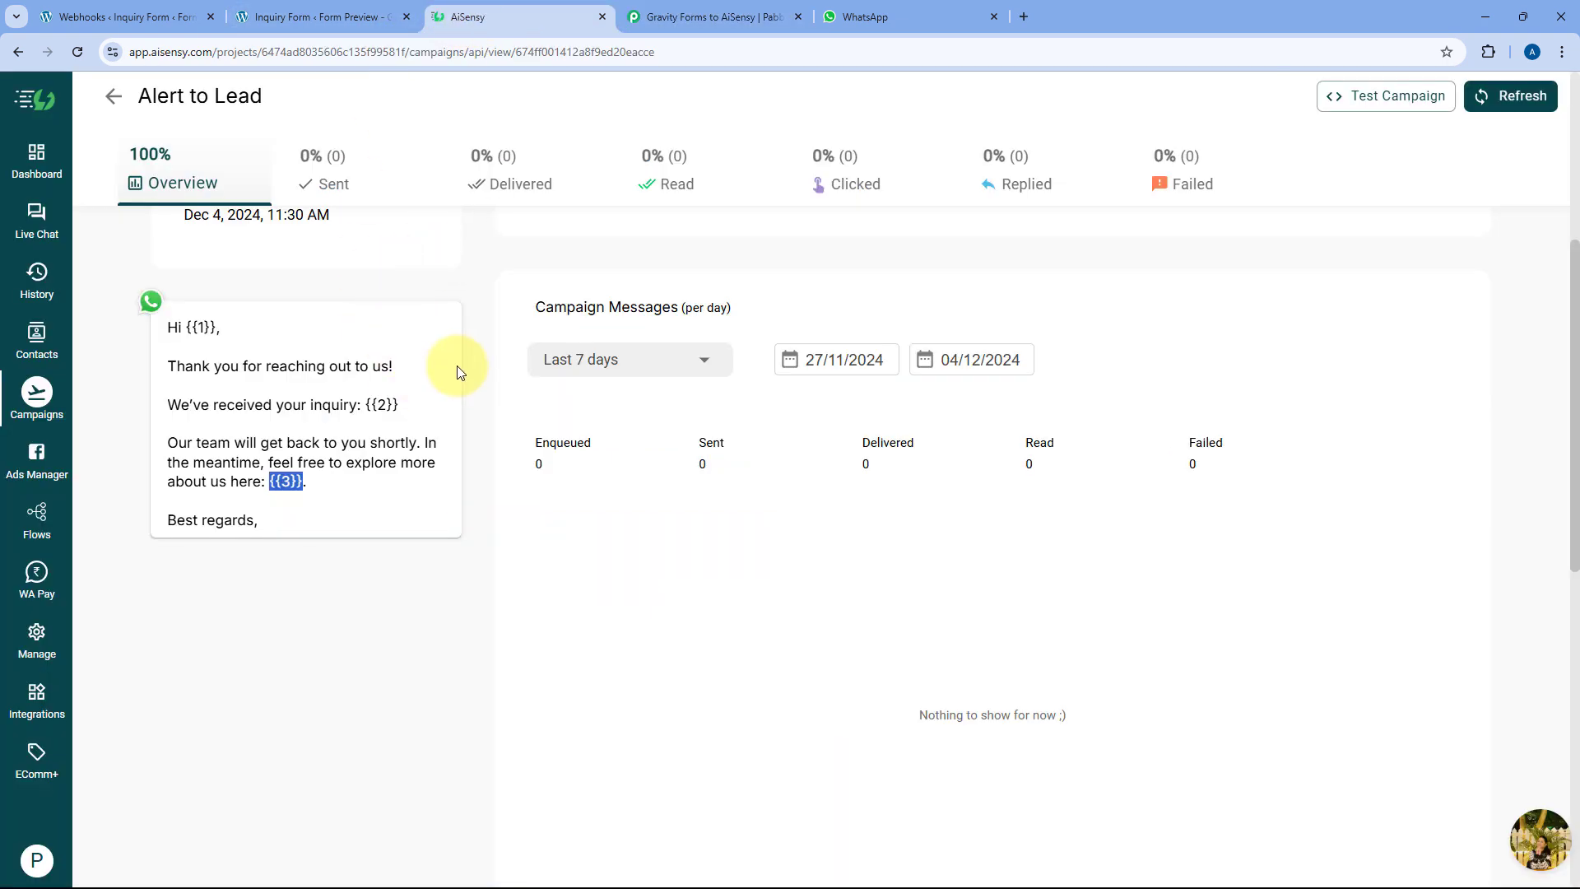
click(668, 17)
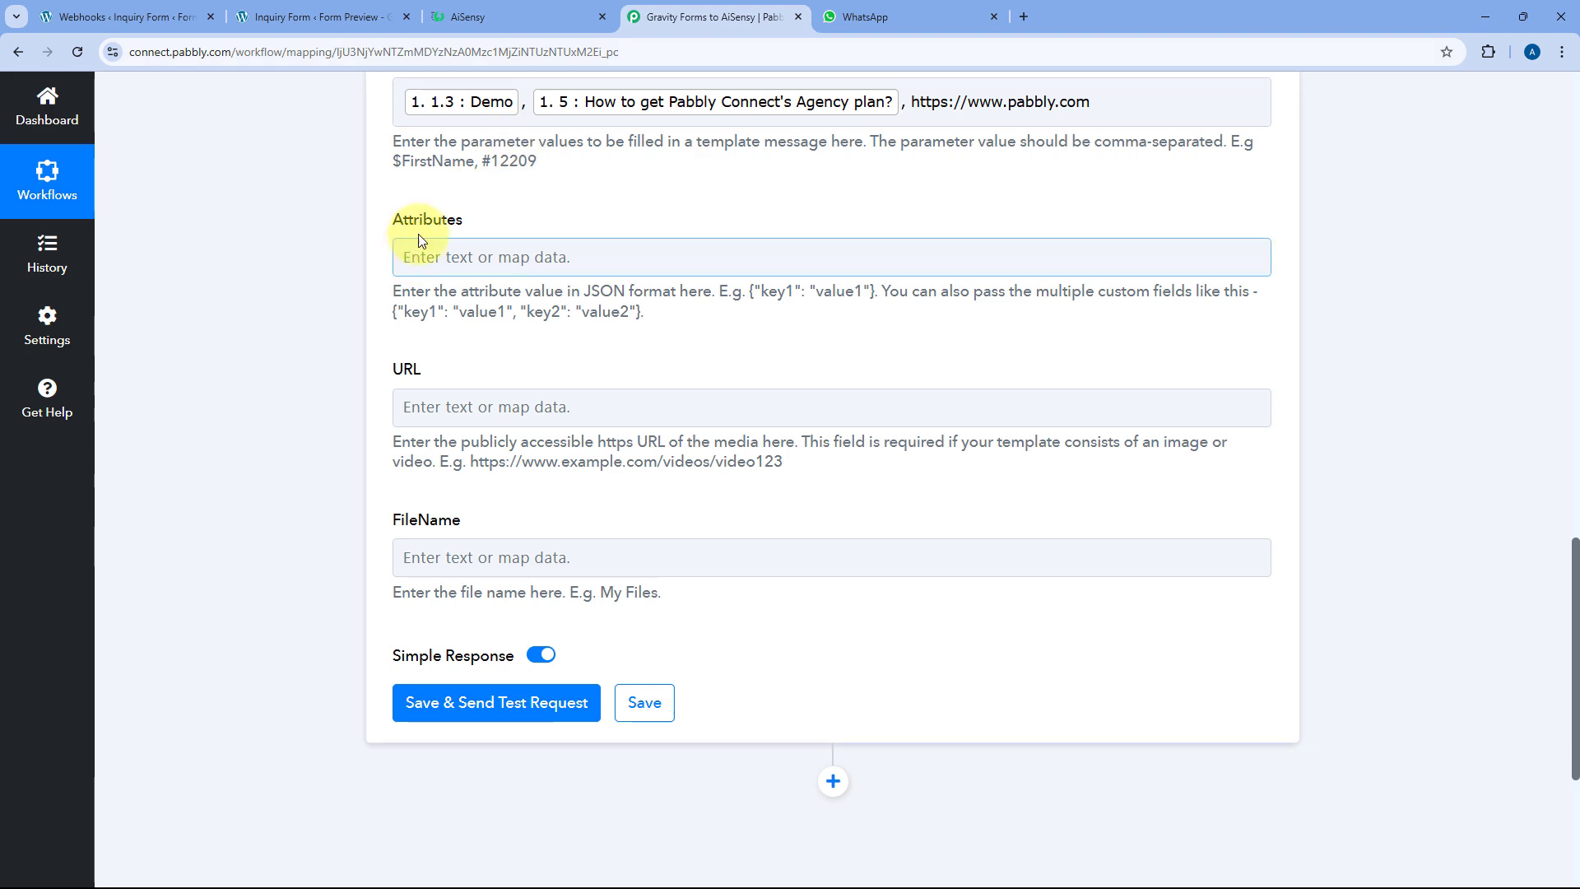
click(514, 16)
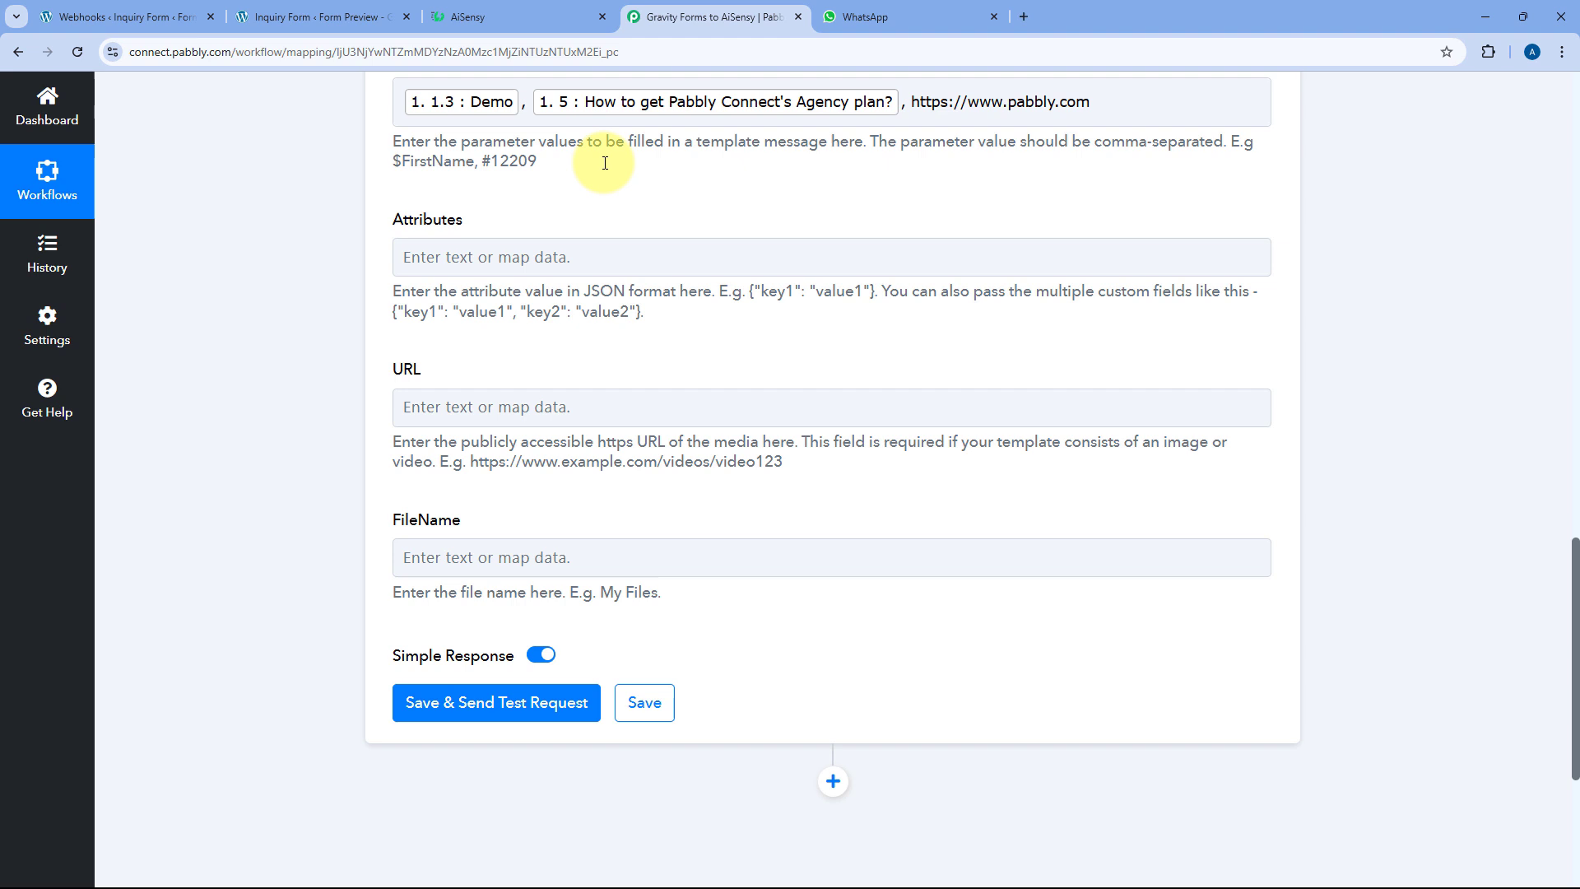
click(665, 16)
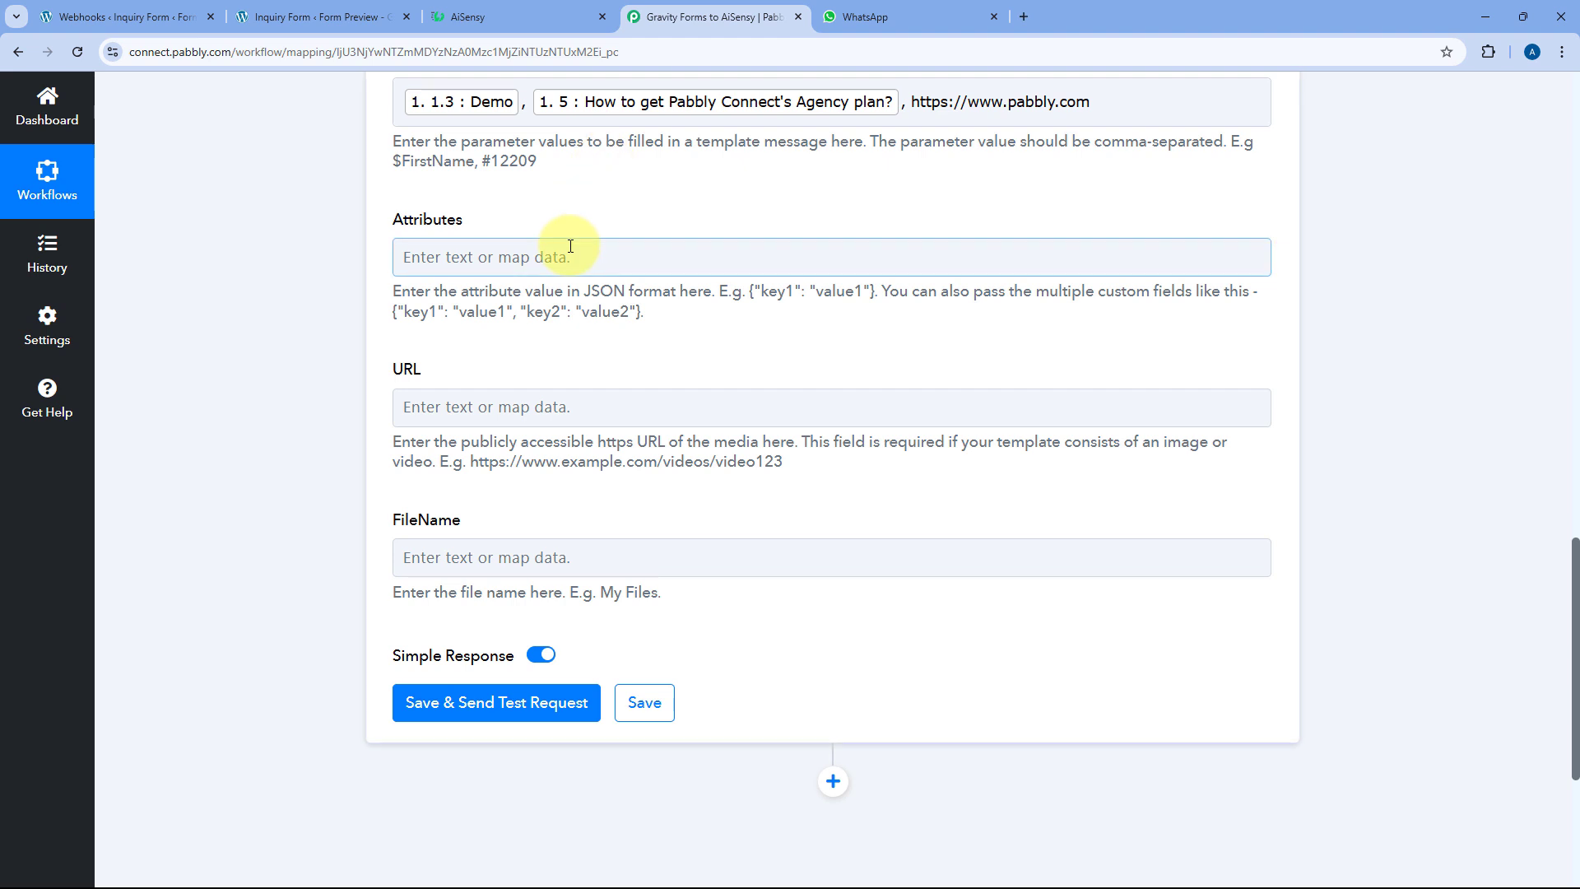
click(511, 16)
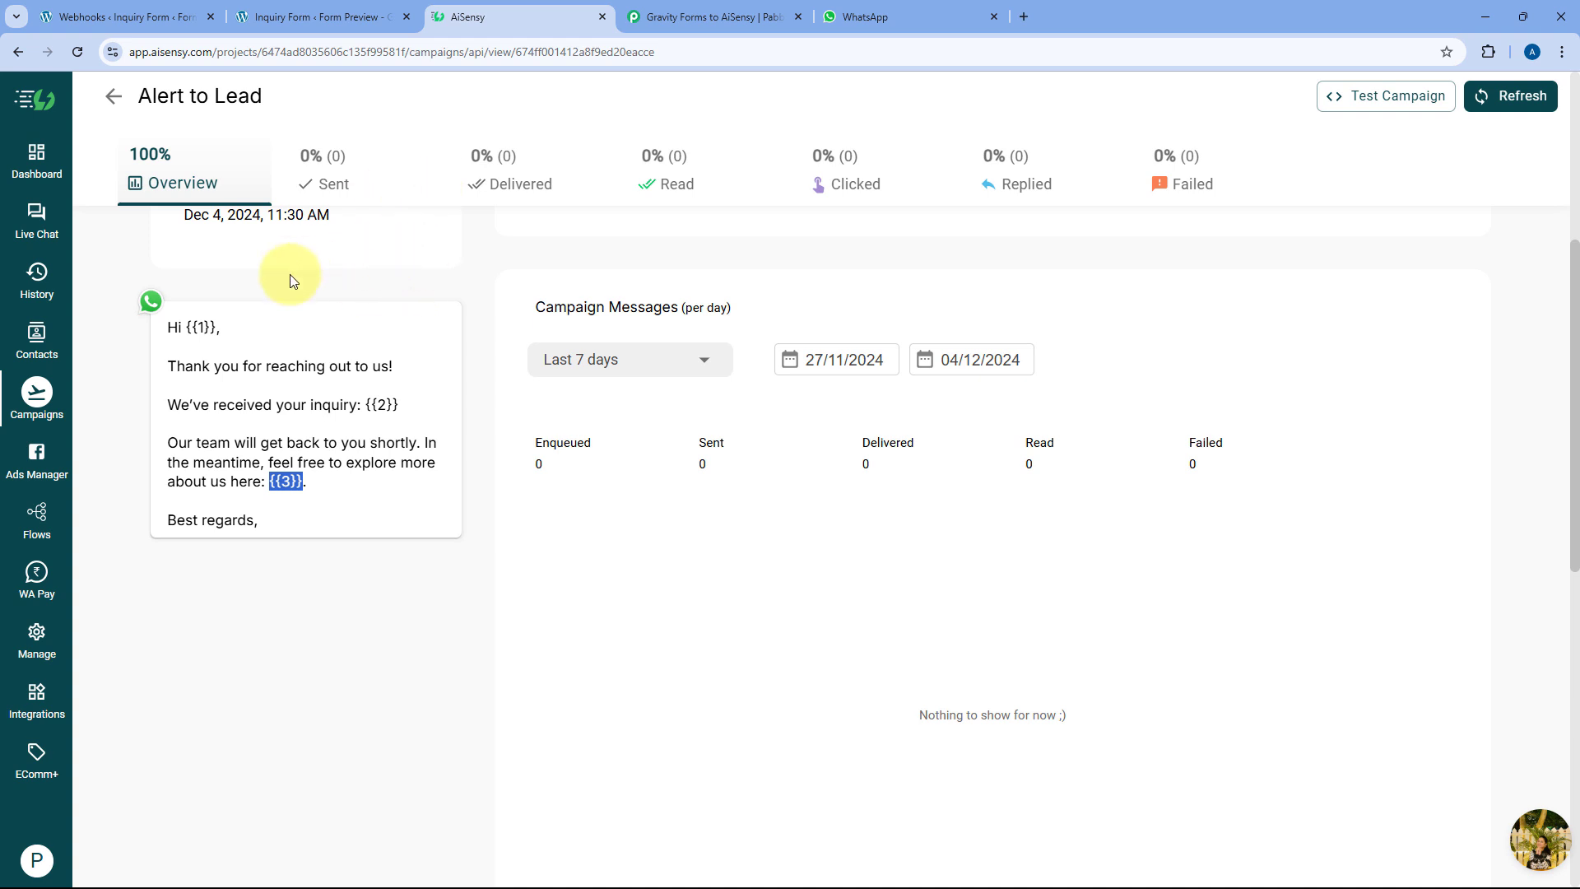
click(713, 14)
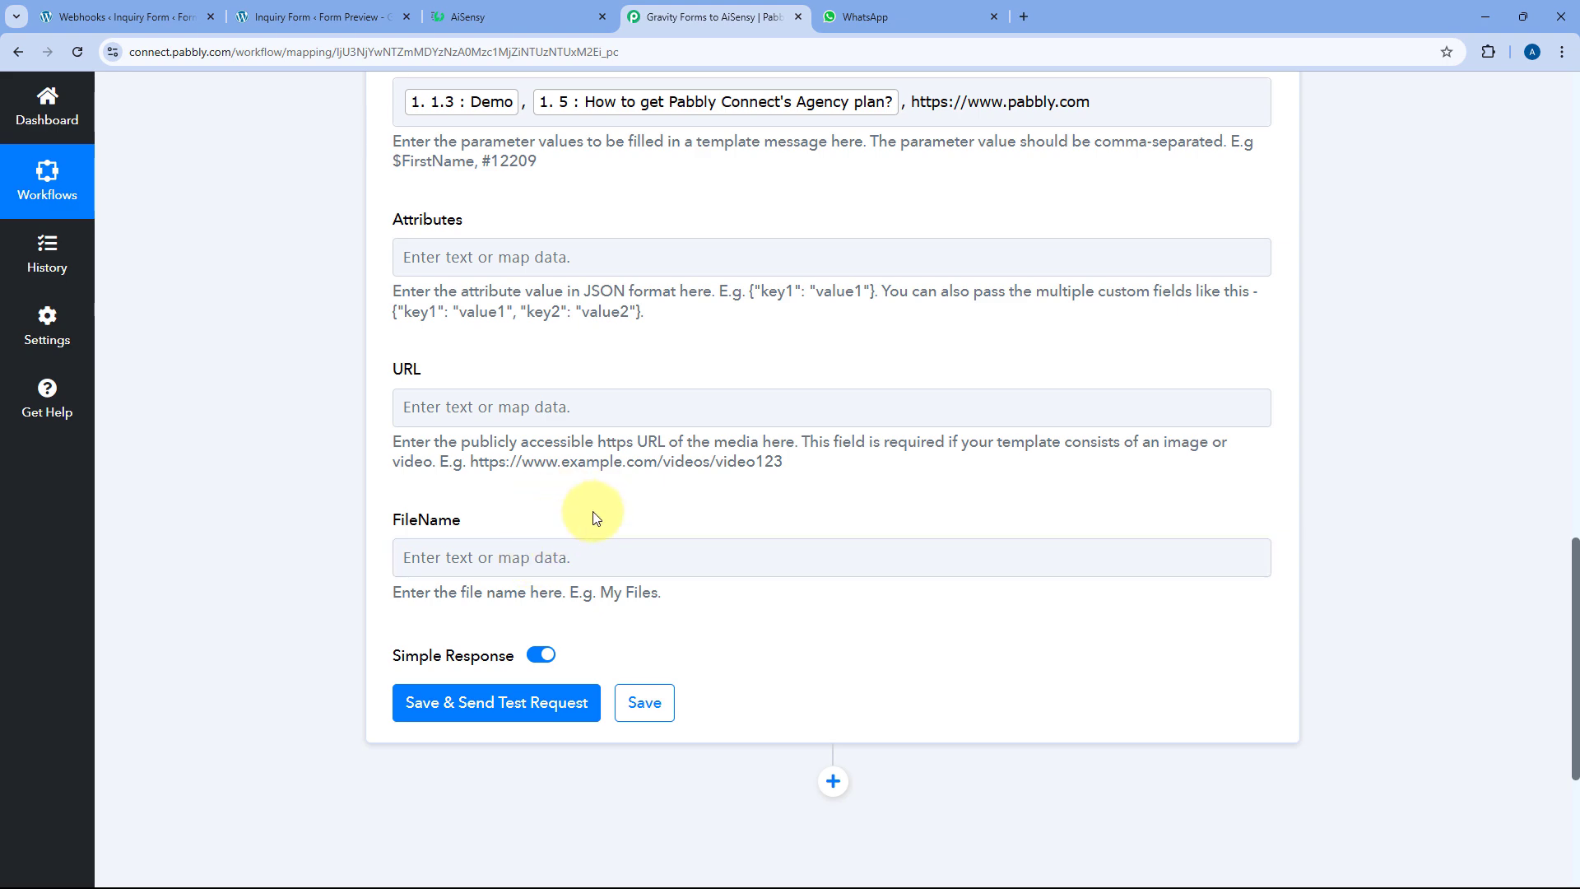
scroll(536, 367, up, 2)
scroll(541, 372, down, 2)
scroll(540, 372, down, 1)
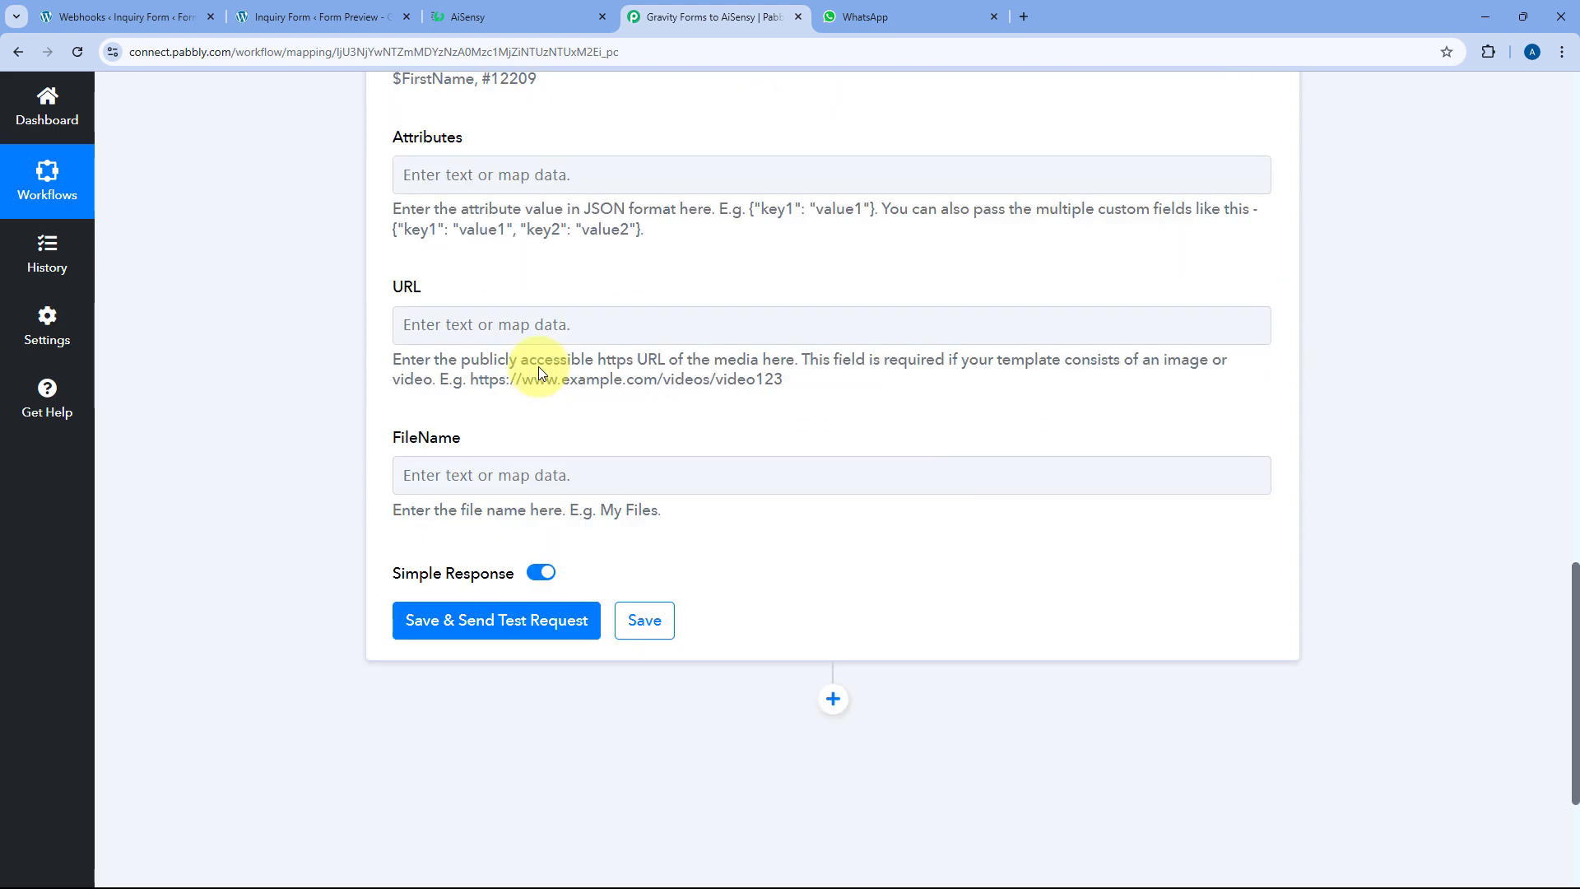
Save the AiSensy step and send a test request, getting Success true
click(483, 613)
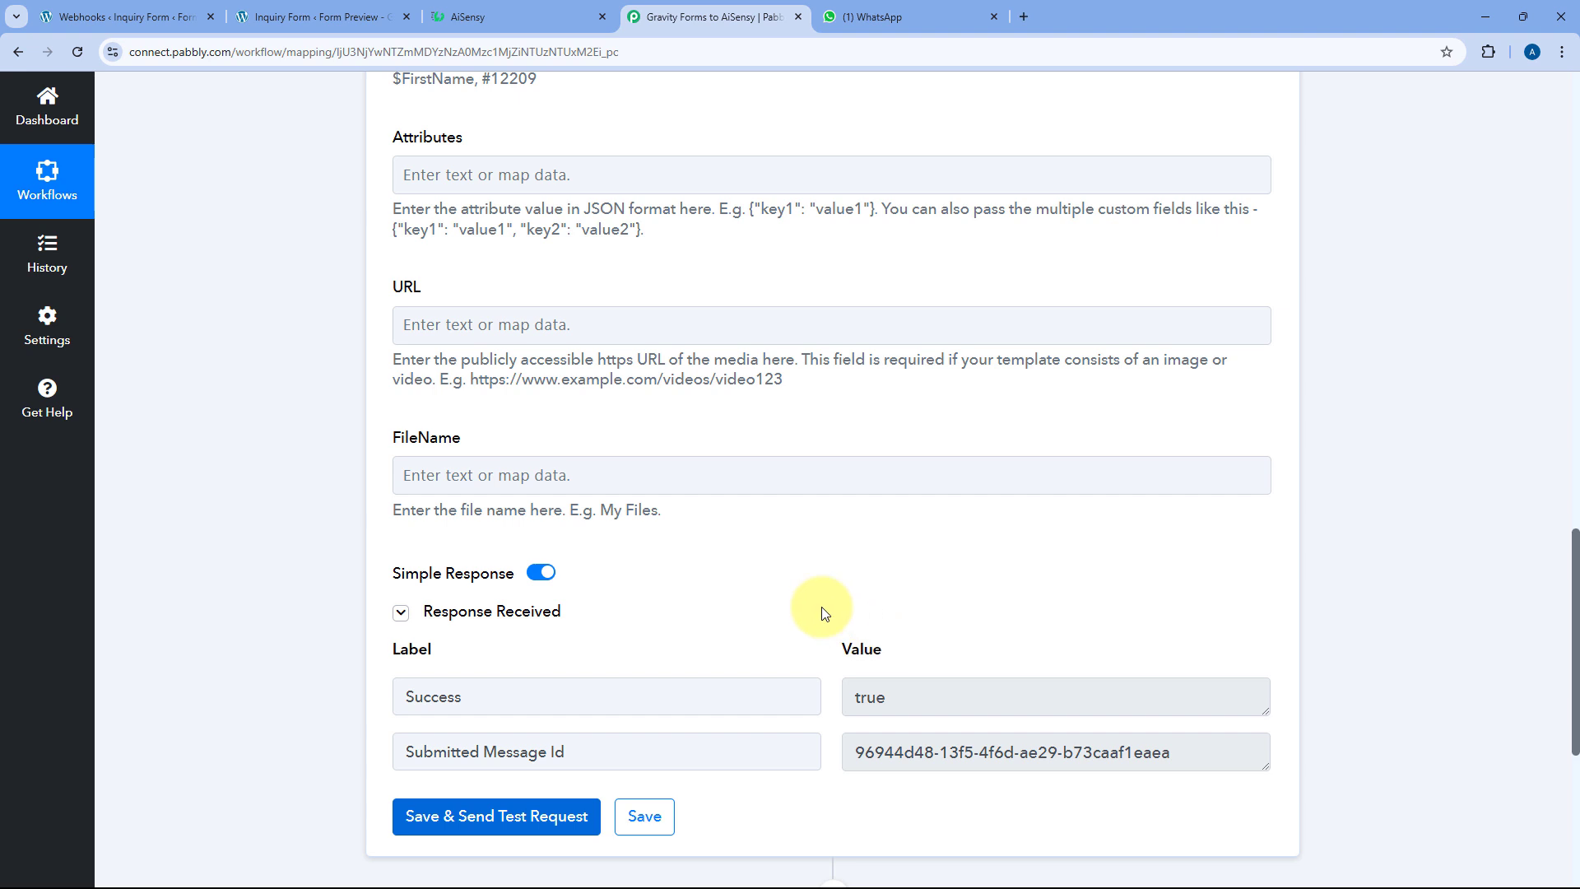
Glance over the thank-you page and campaign, then open the AiSensy chat in WhatsApp Web
click(355, 6)
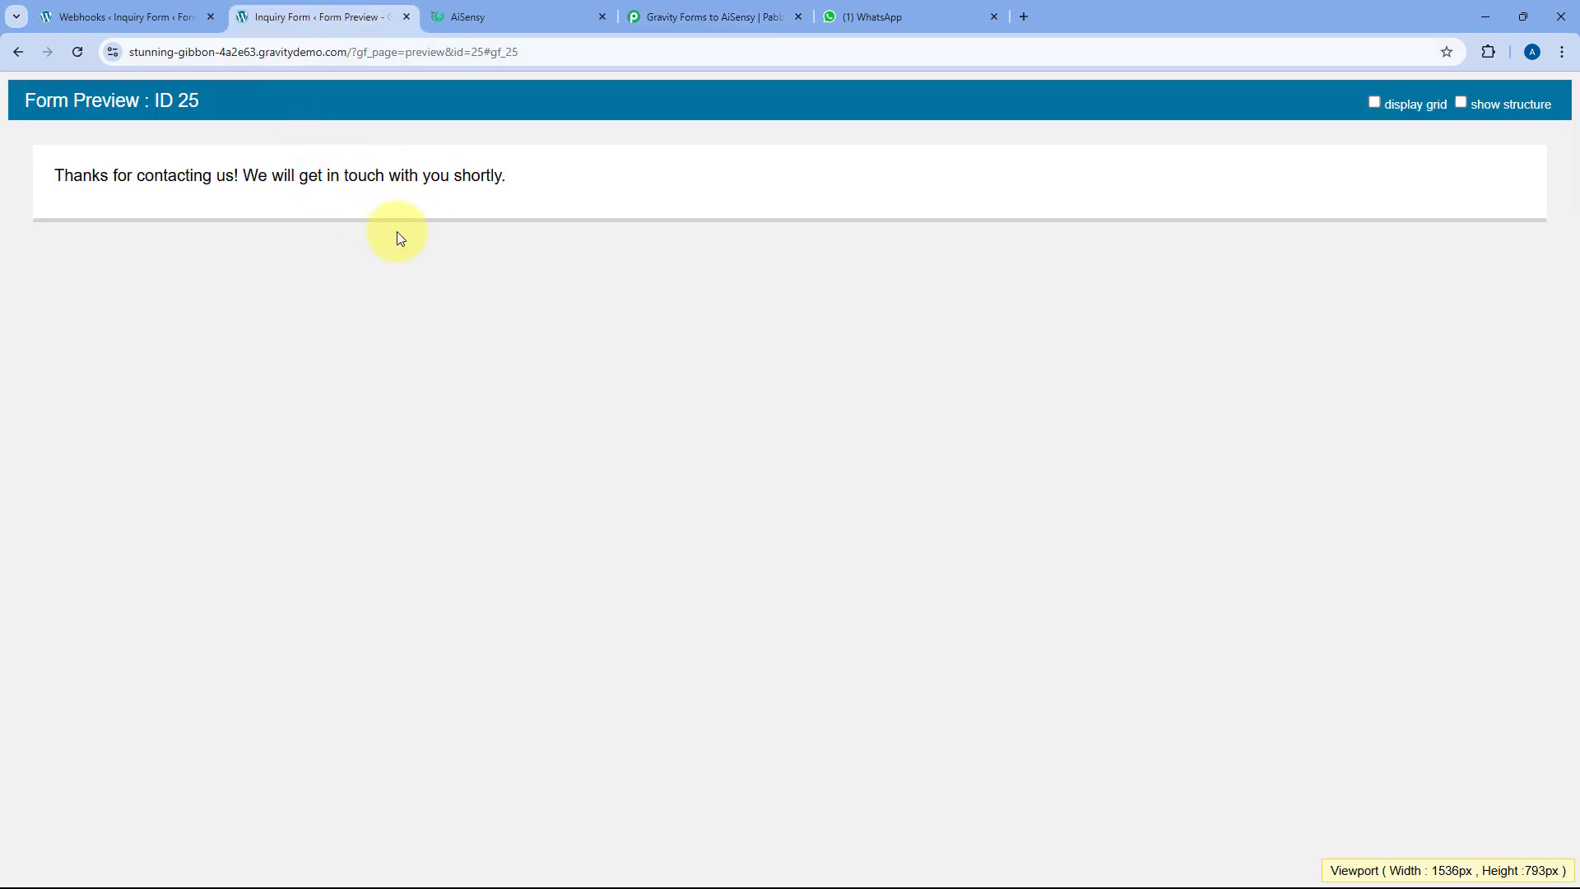
click(493, 13)
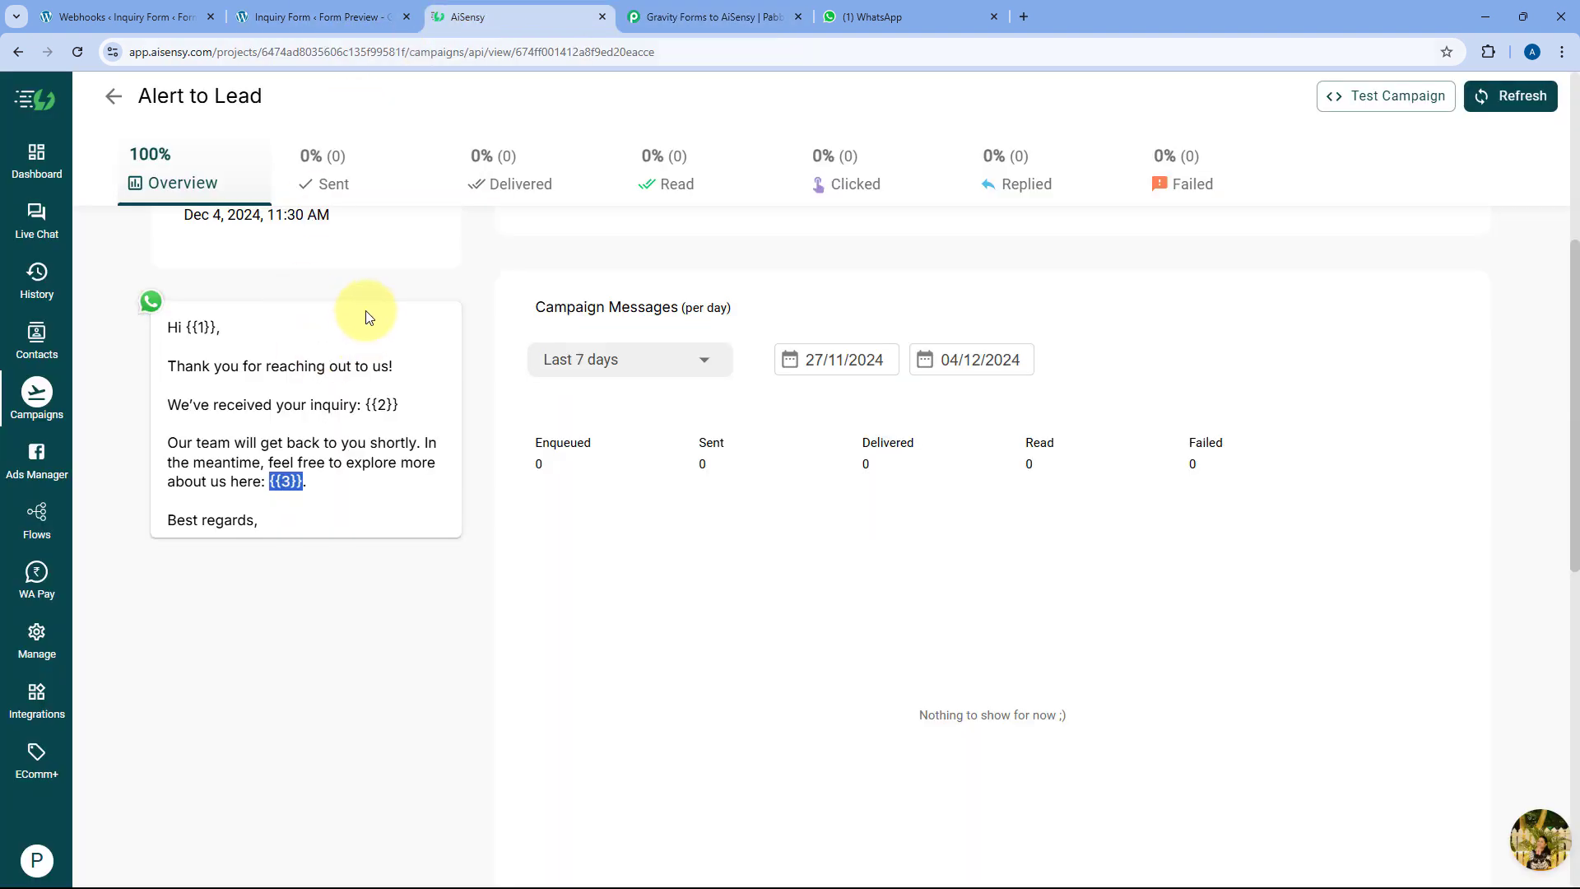
click(703, 12)
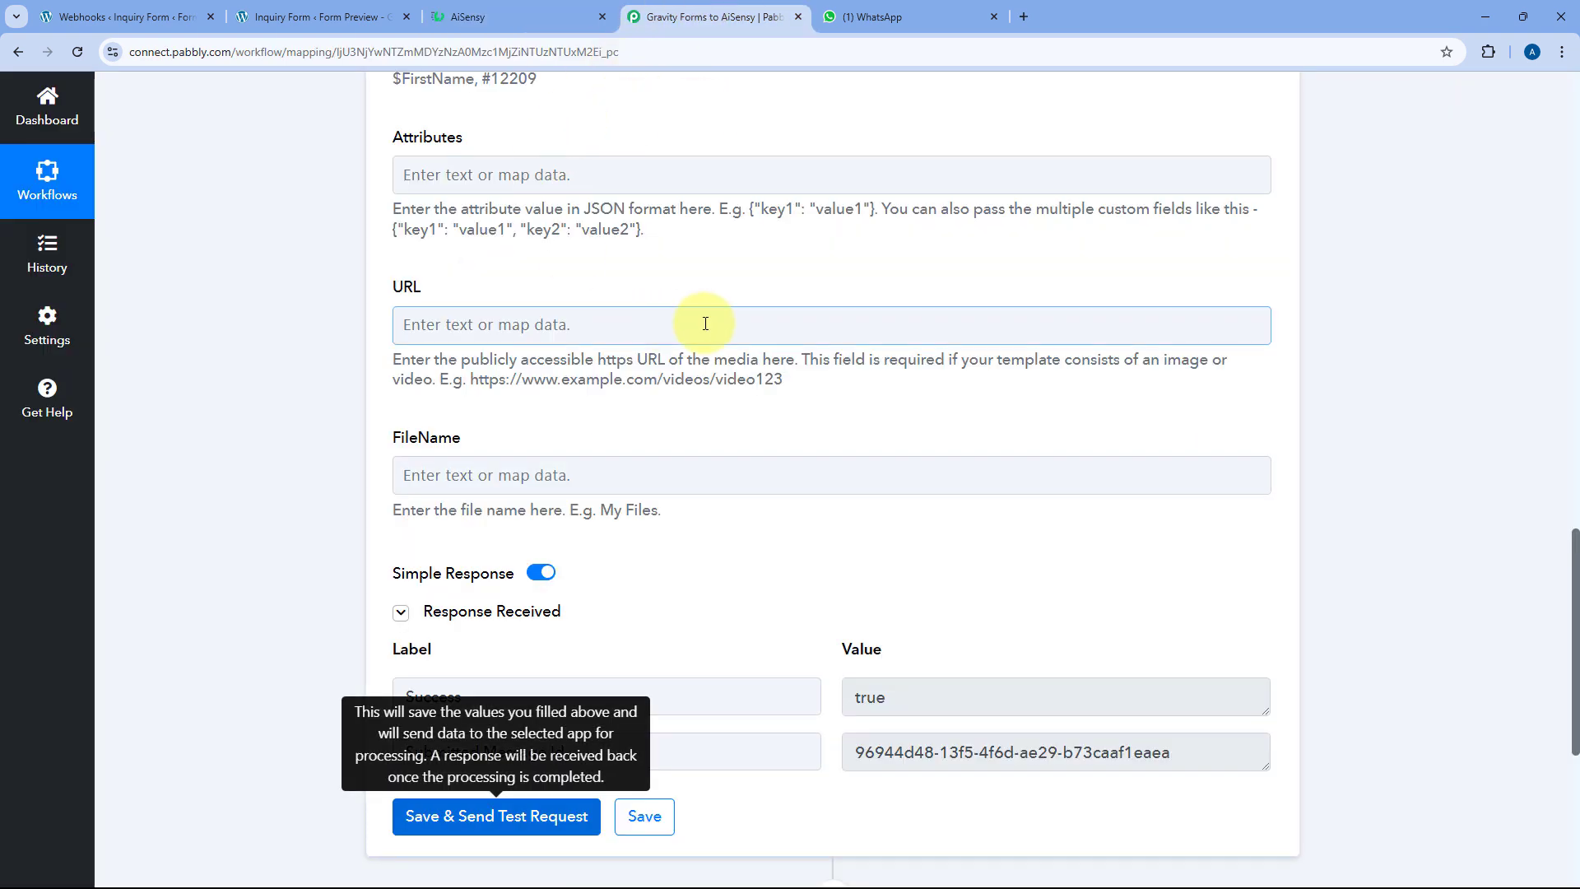
click(875, 15)
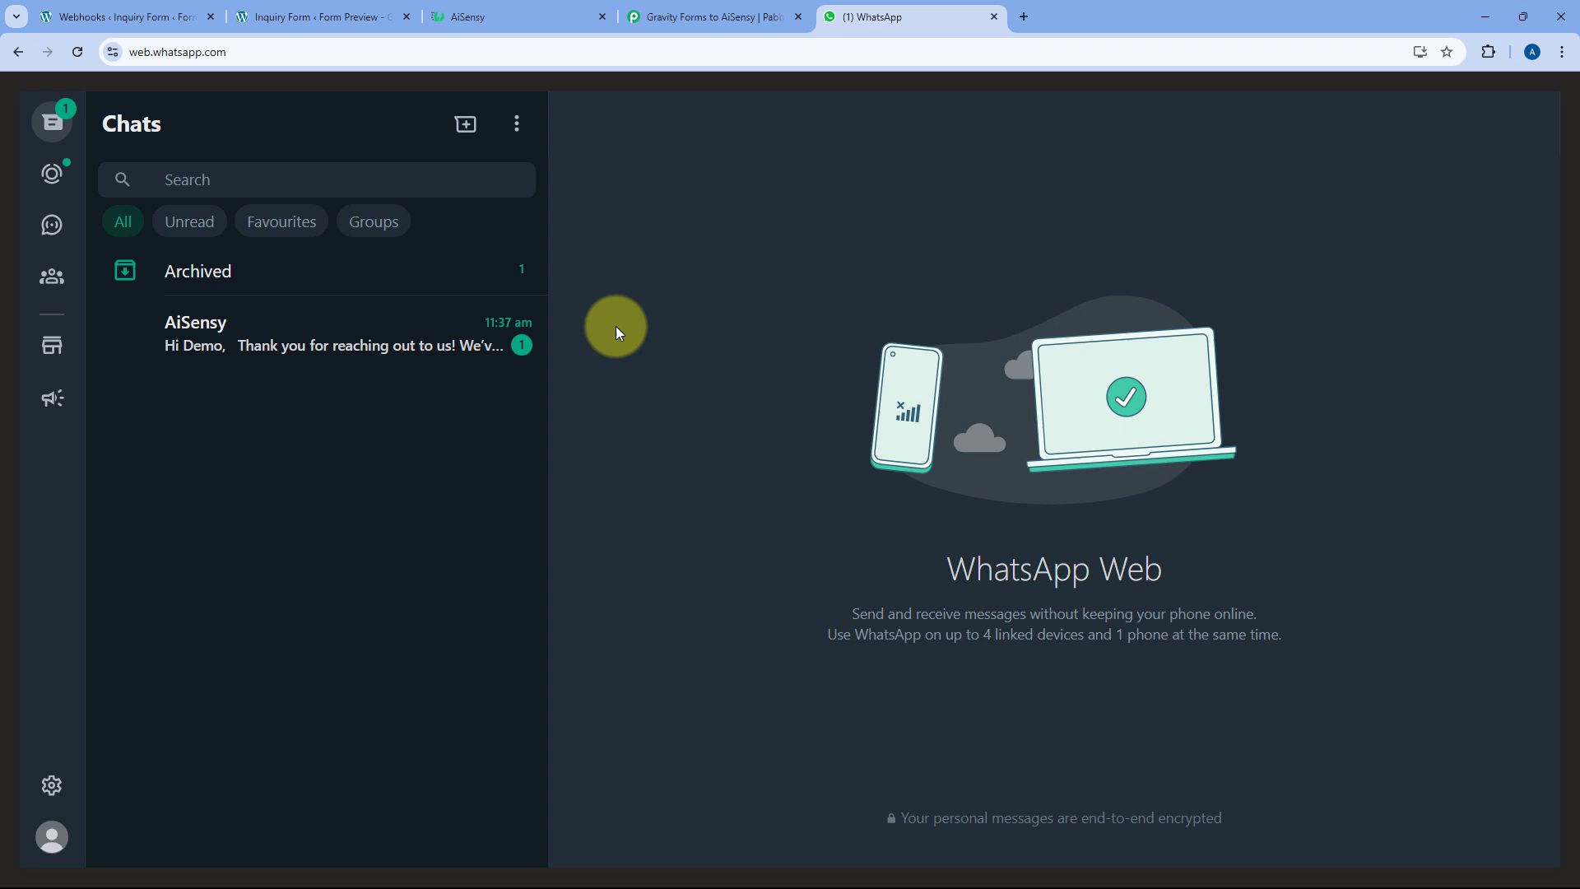
click(336, 338)
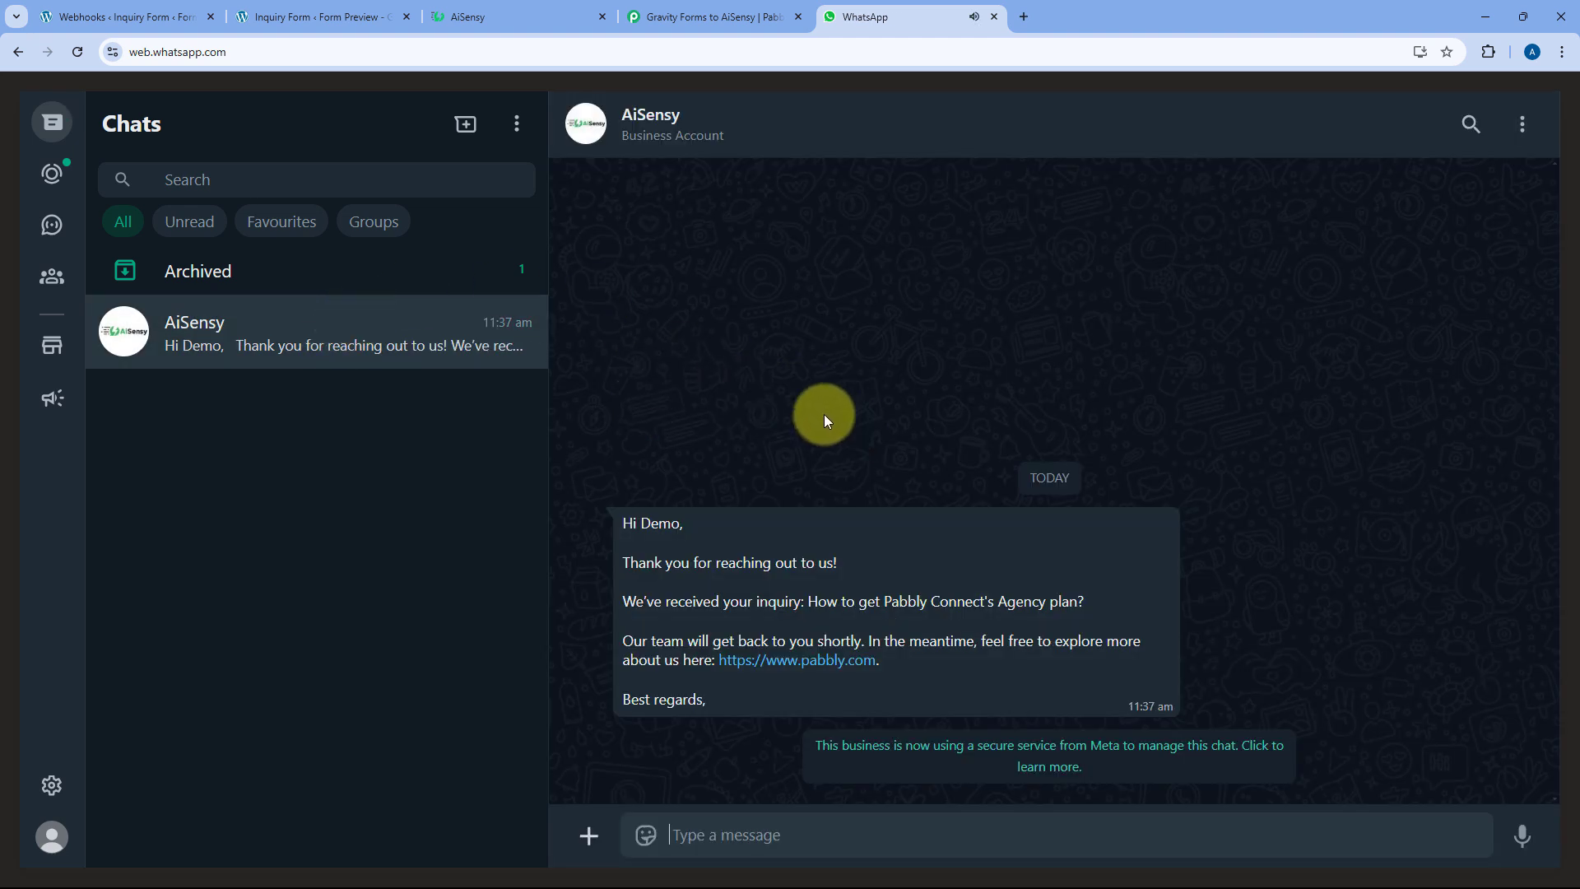
Read the confirmation's lead name, thank-you line and Agency plan inquiry, then return to Pabbly
double_click(662, 523)
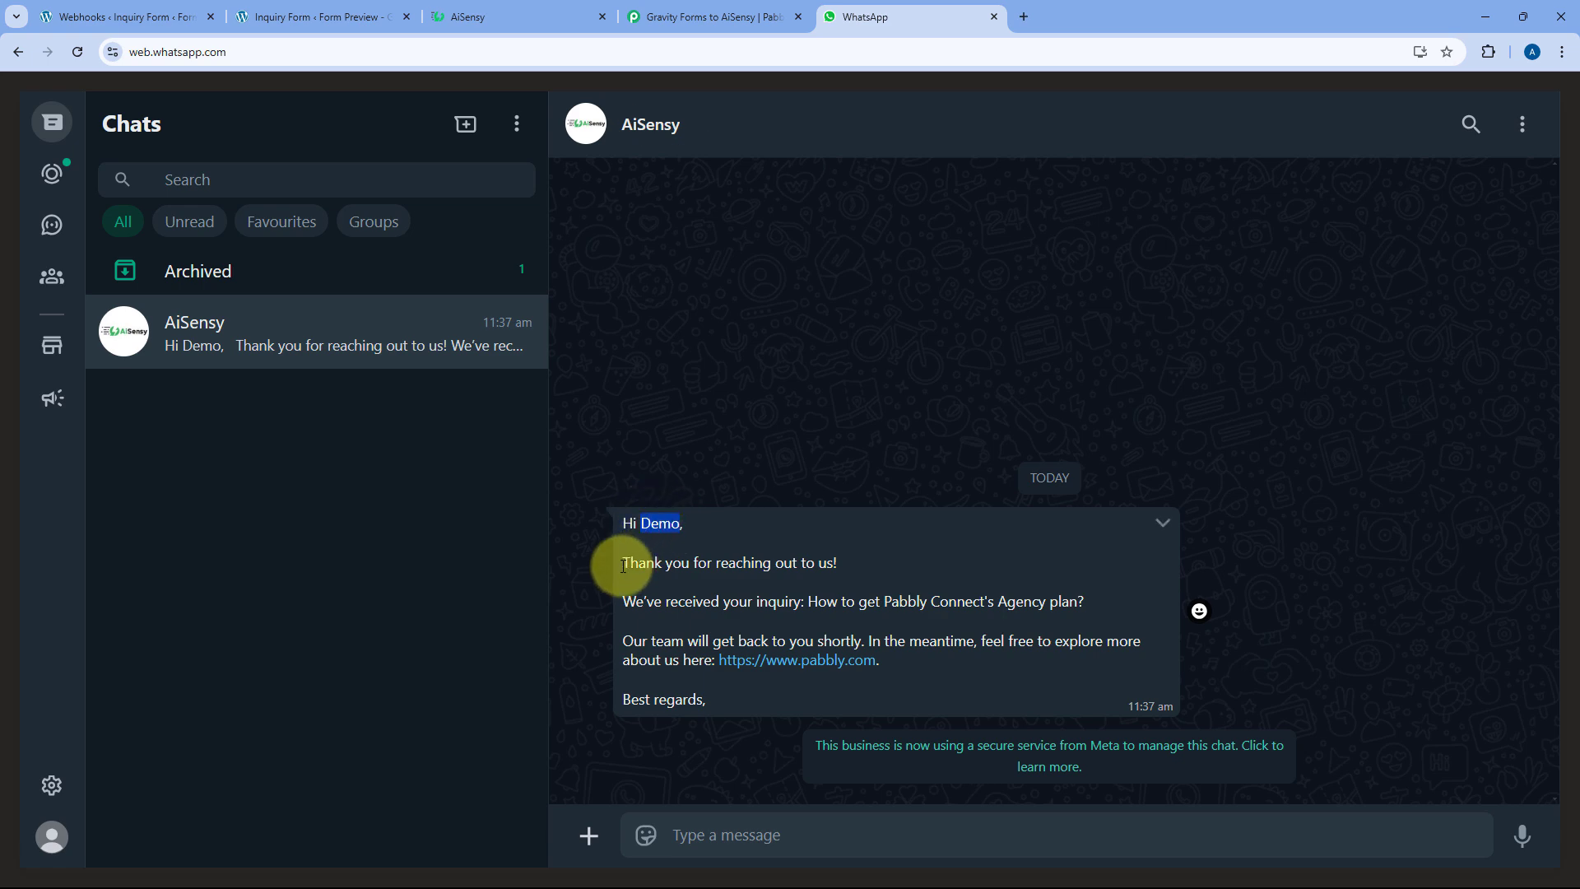
drag(620, 563, 1085, 591)
click(832, 599)
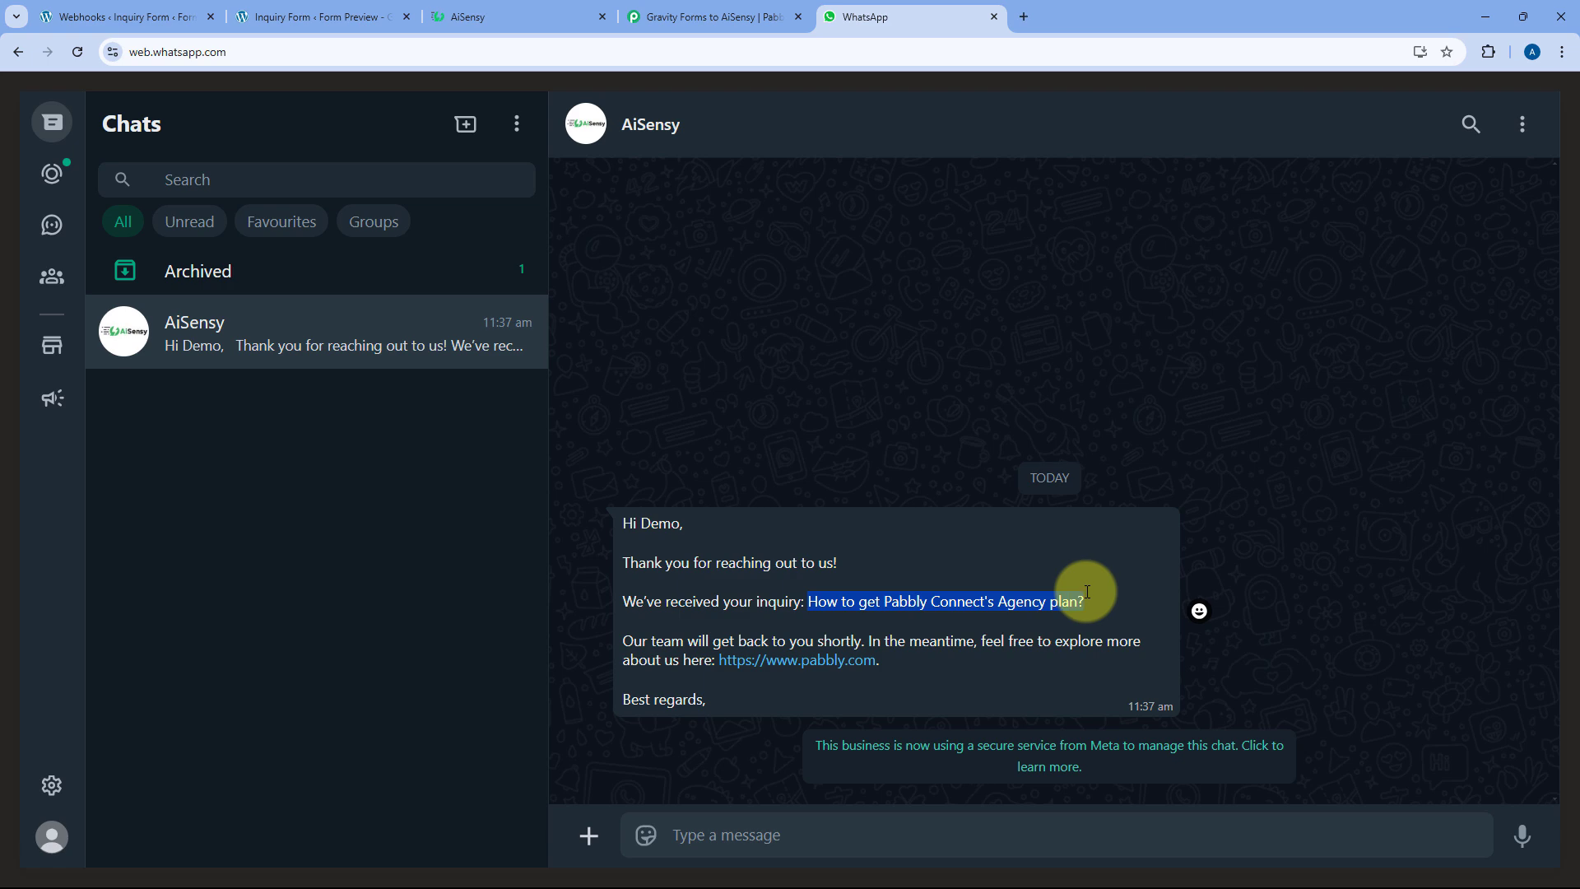
click(1086, 591)
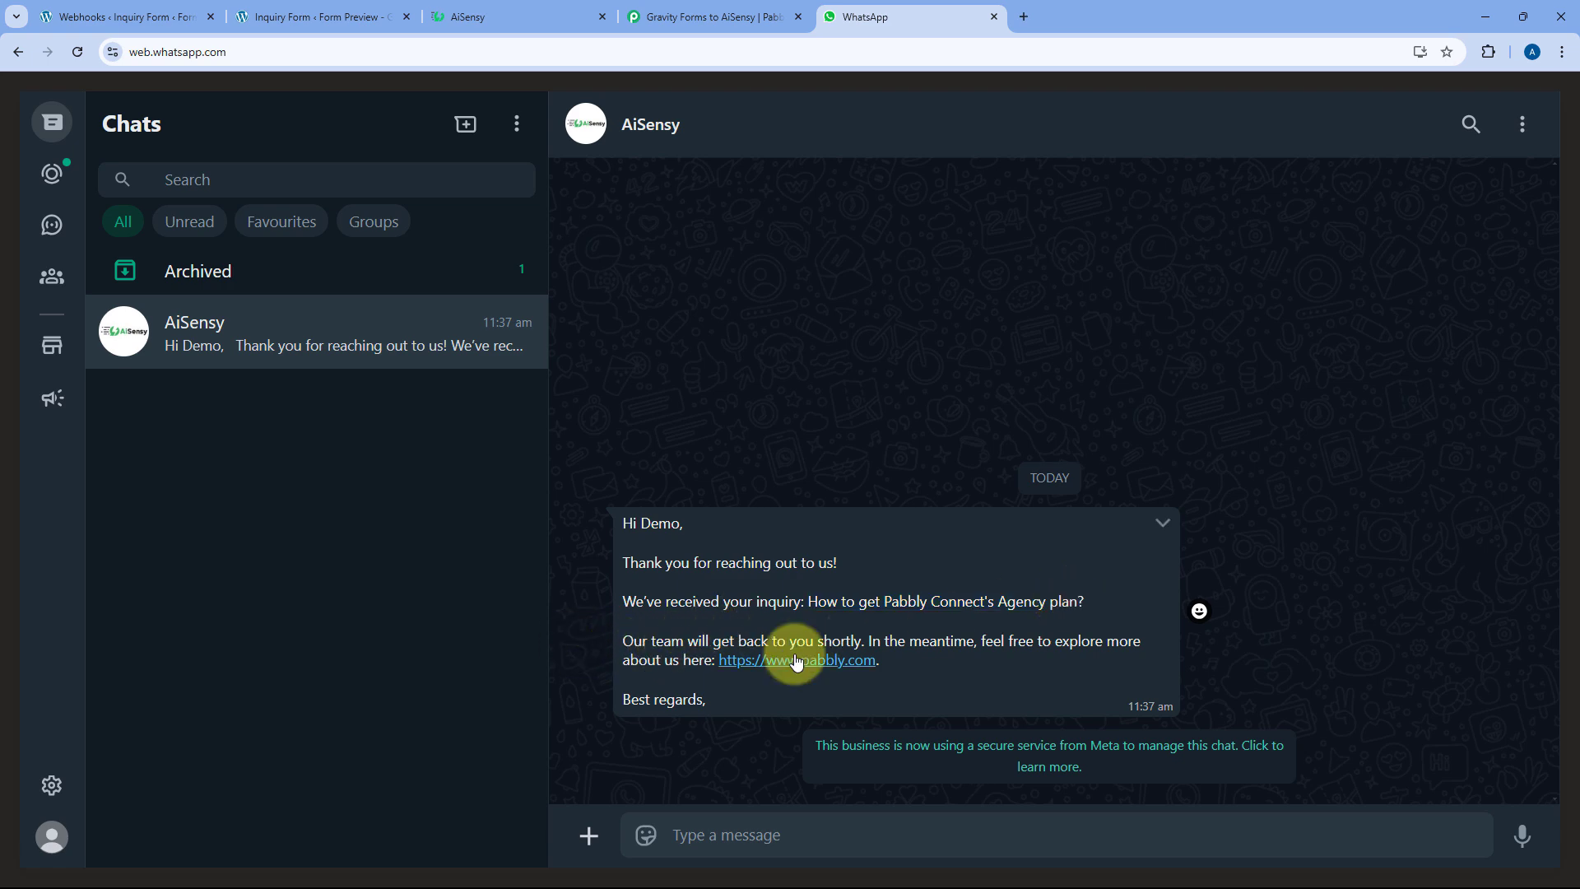
click(718, 21)
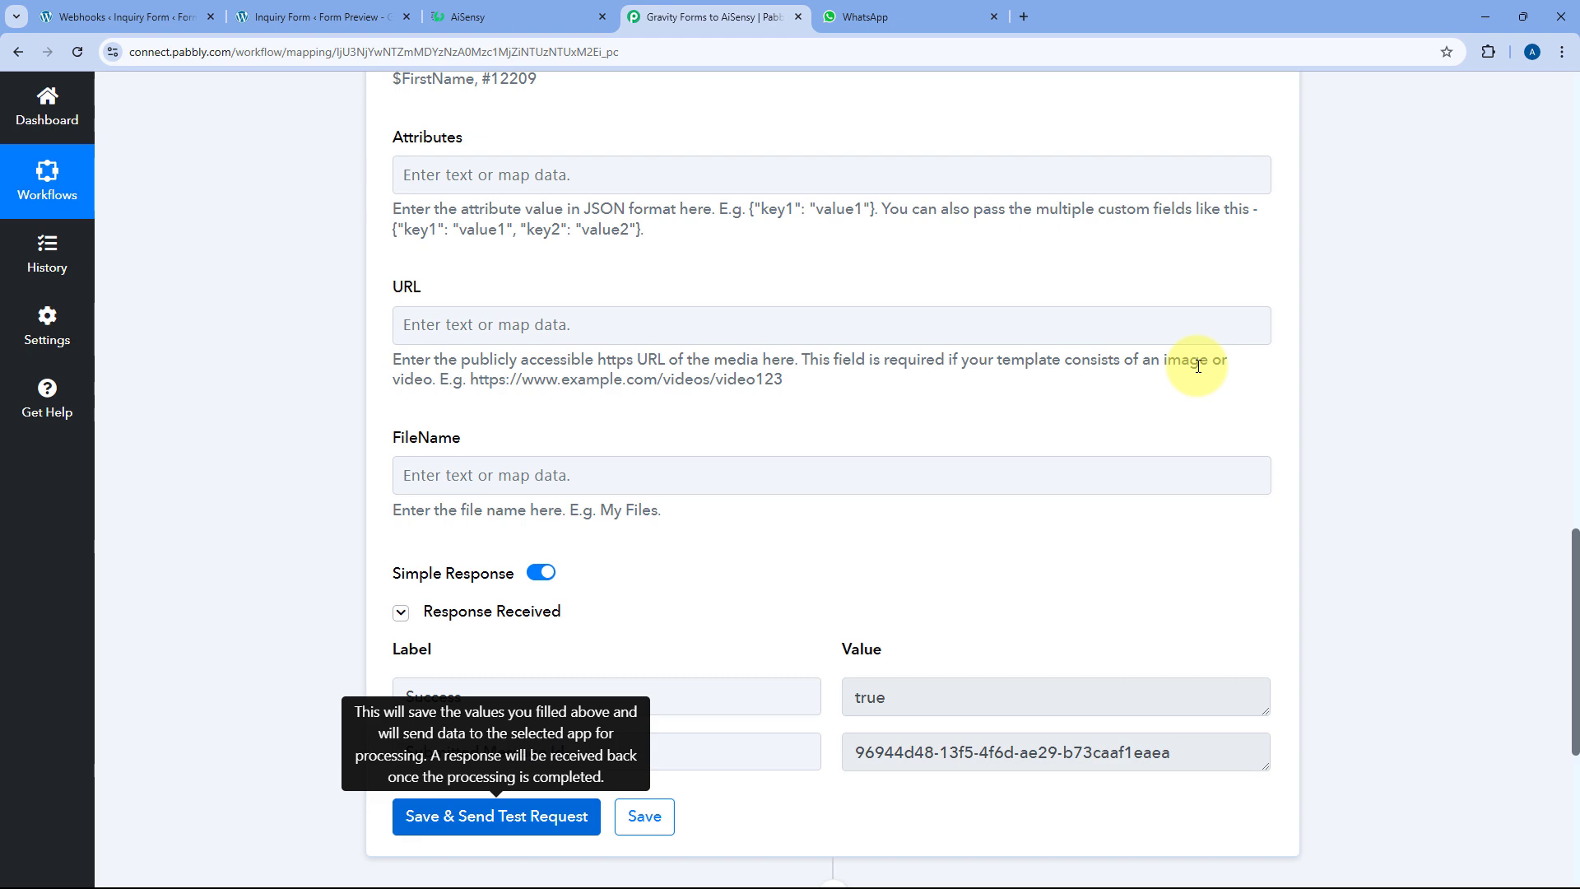
Add a WhatsApp by AiSensy 'Send Template Message' step using existing connection #15
scroll(1197, 364, down, 5)
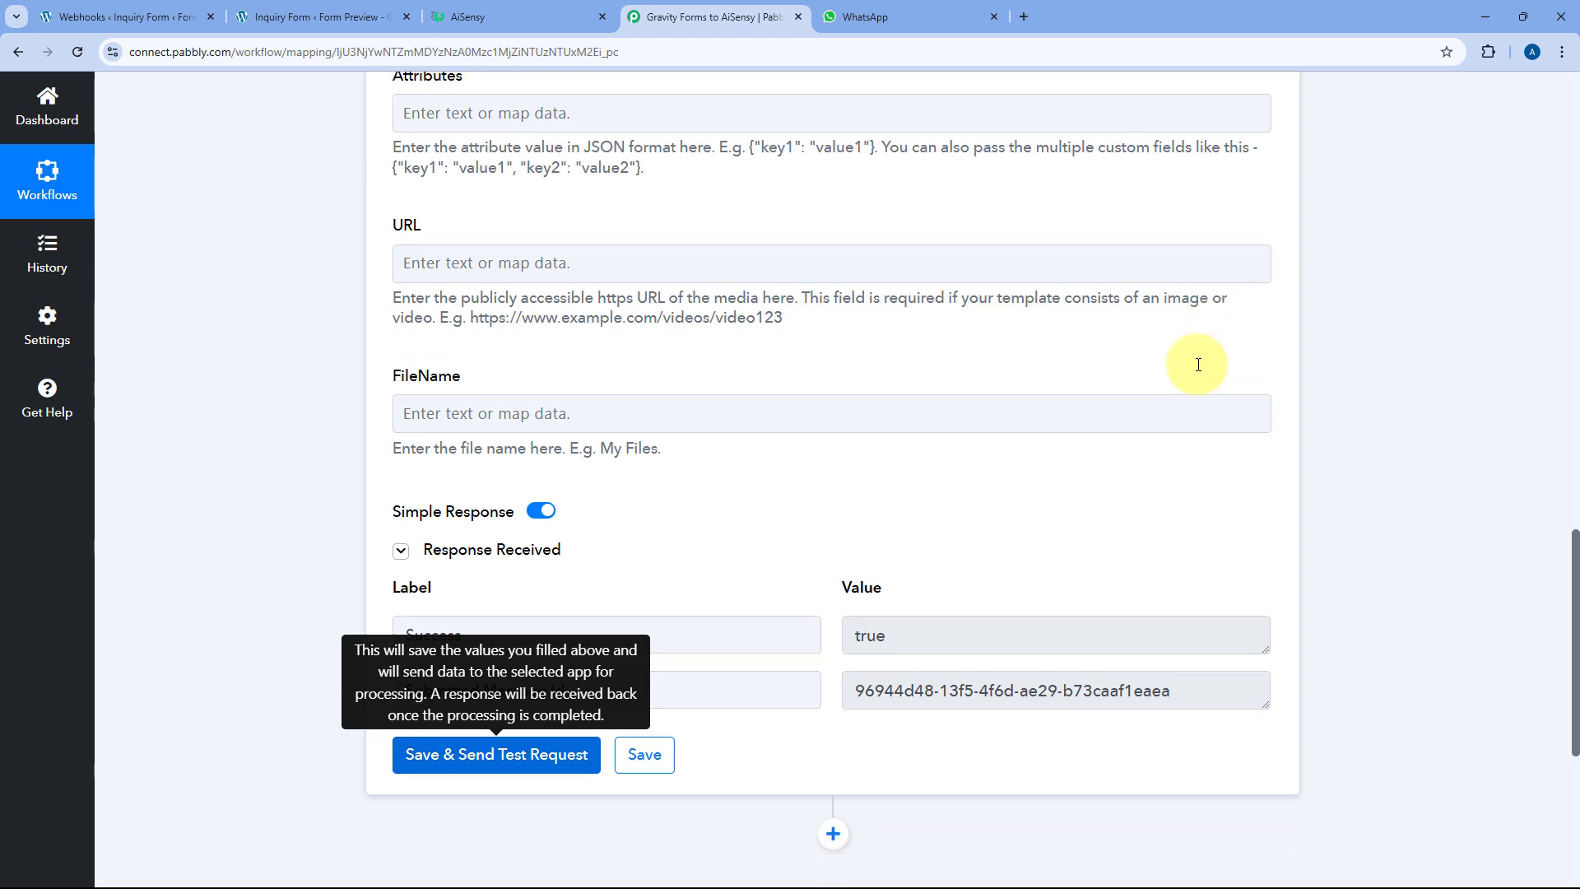
click(835, 487)
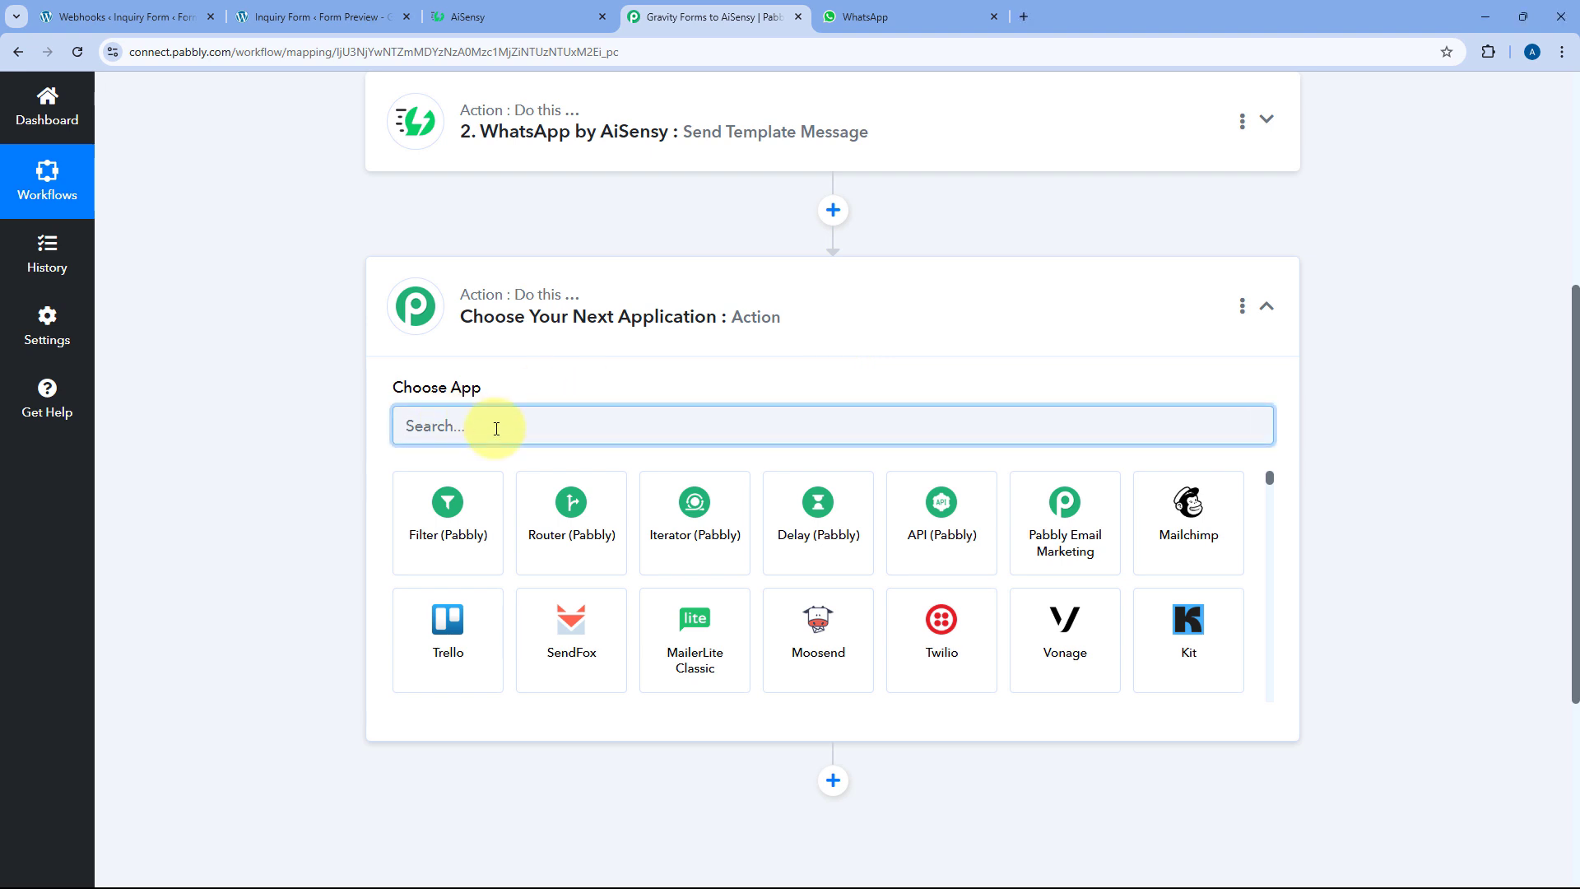
text(AiSen)
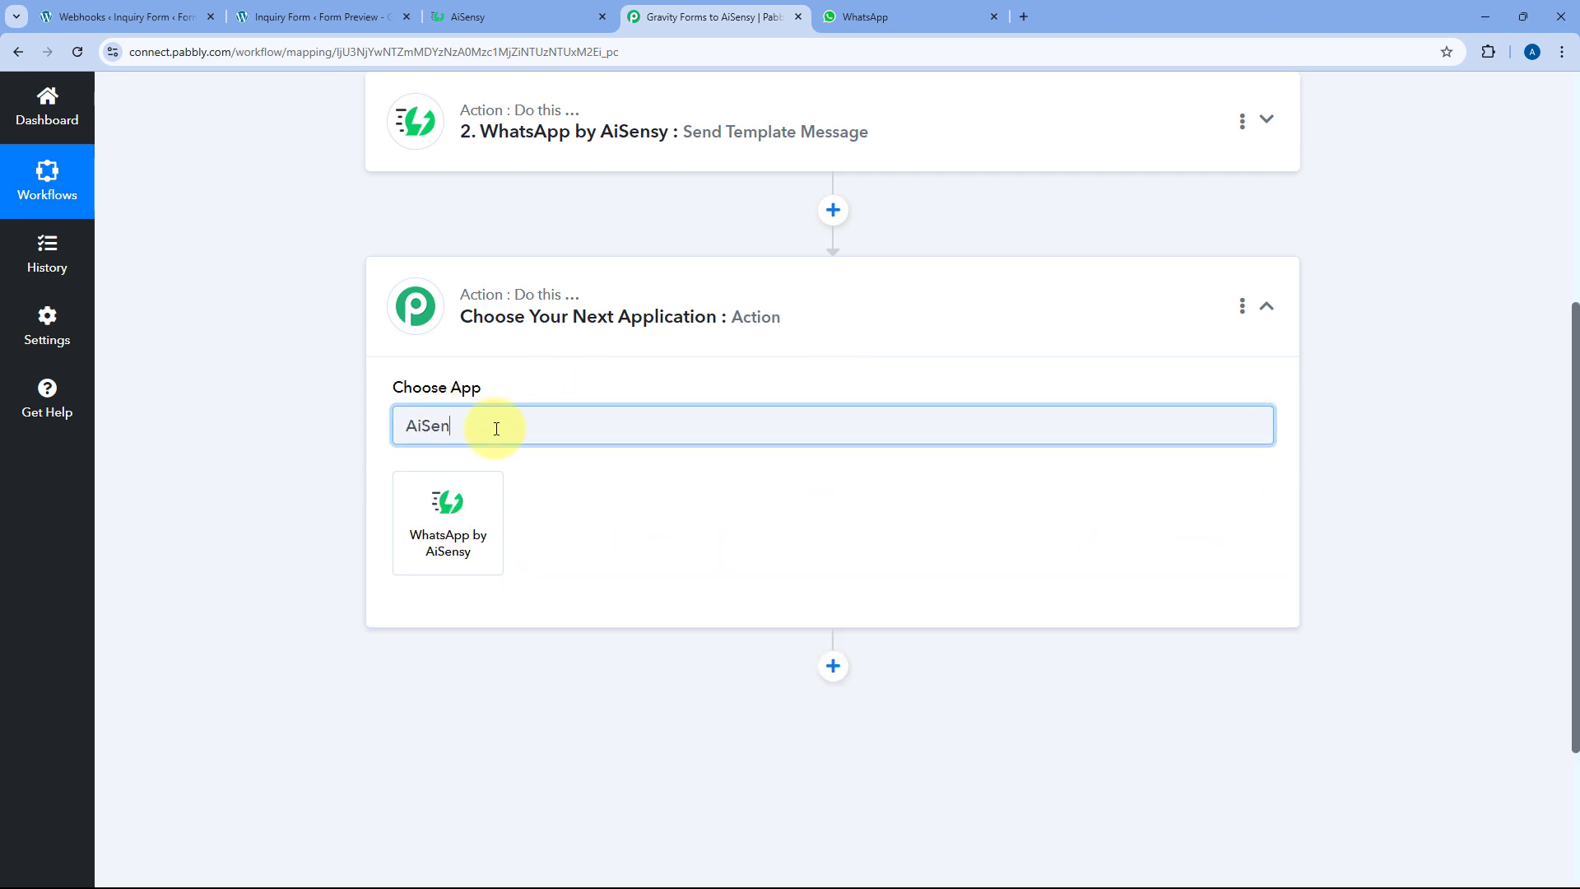
click(482, 505)
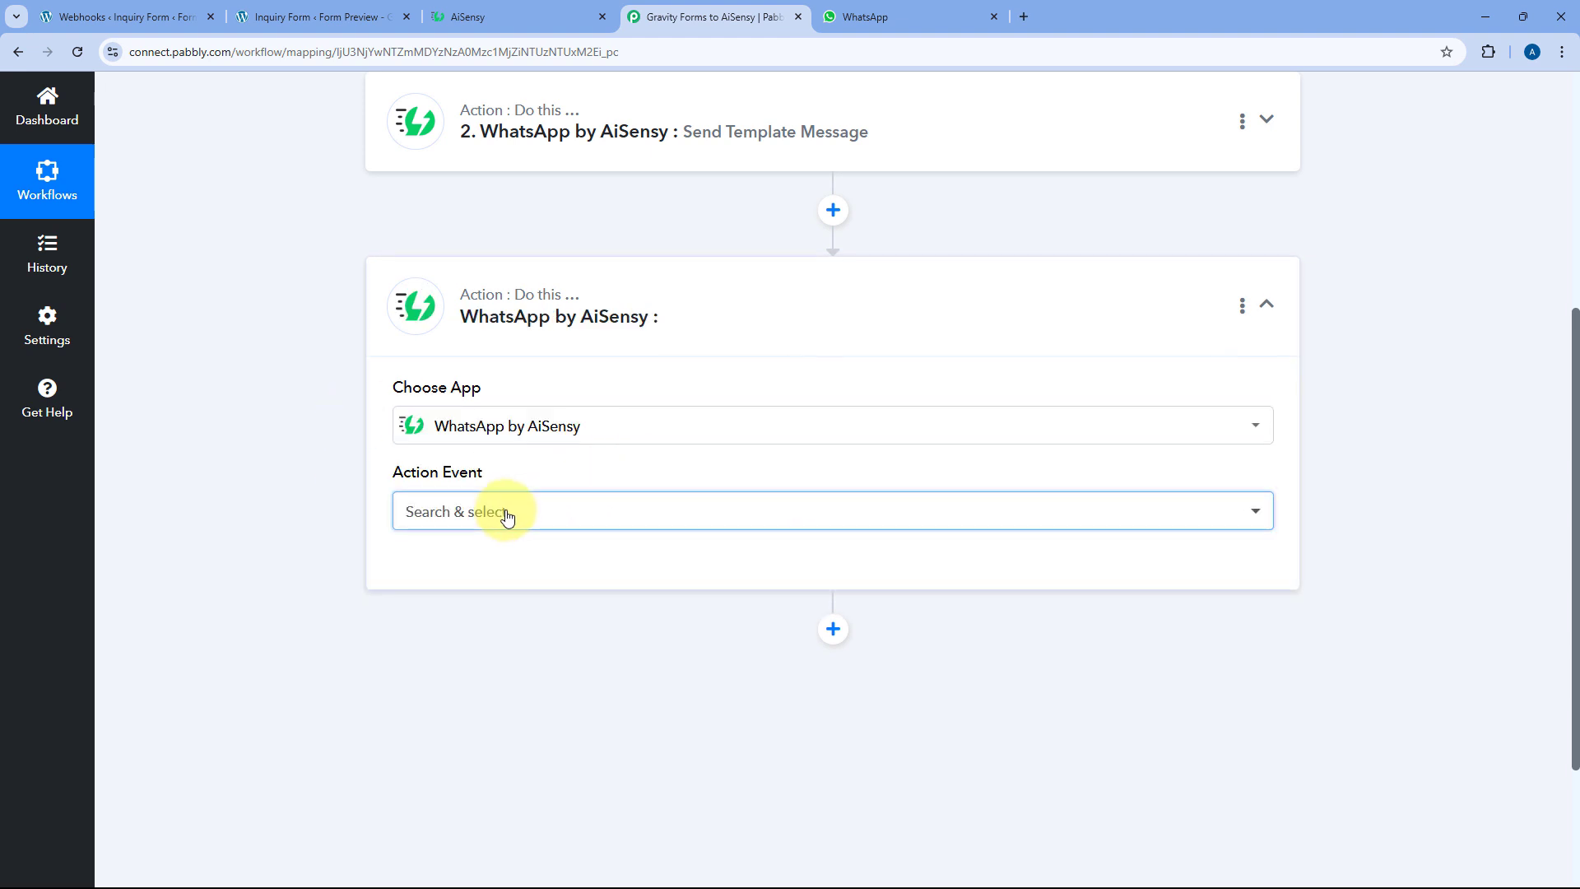
click(503, 517)
scroll(347, 522, down, 2)
click(545, 463)
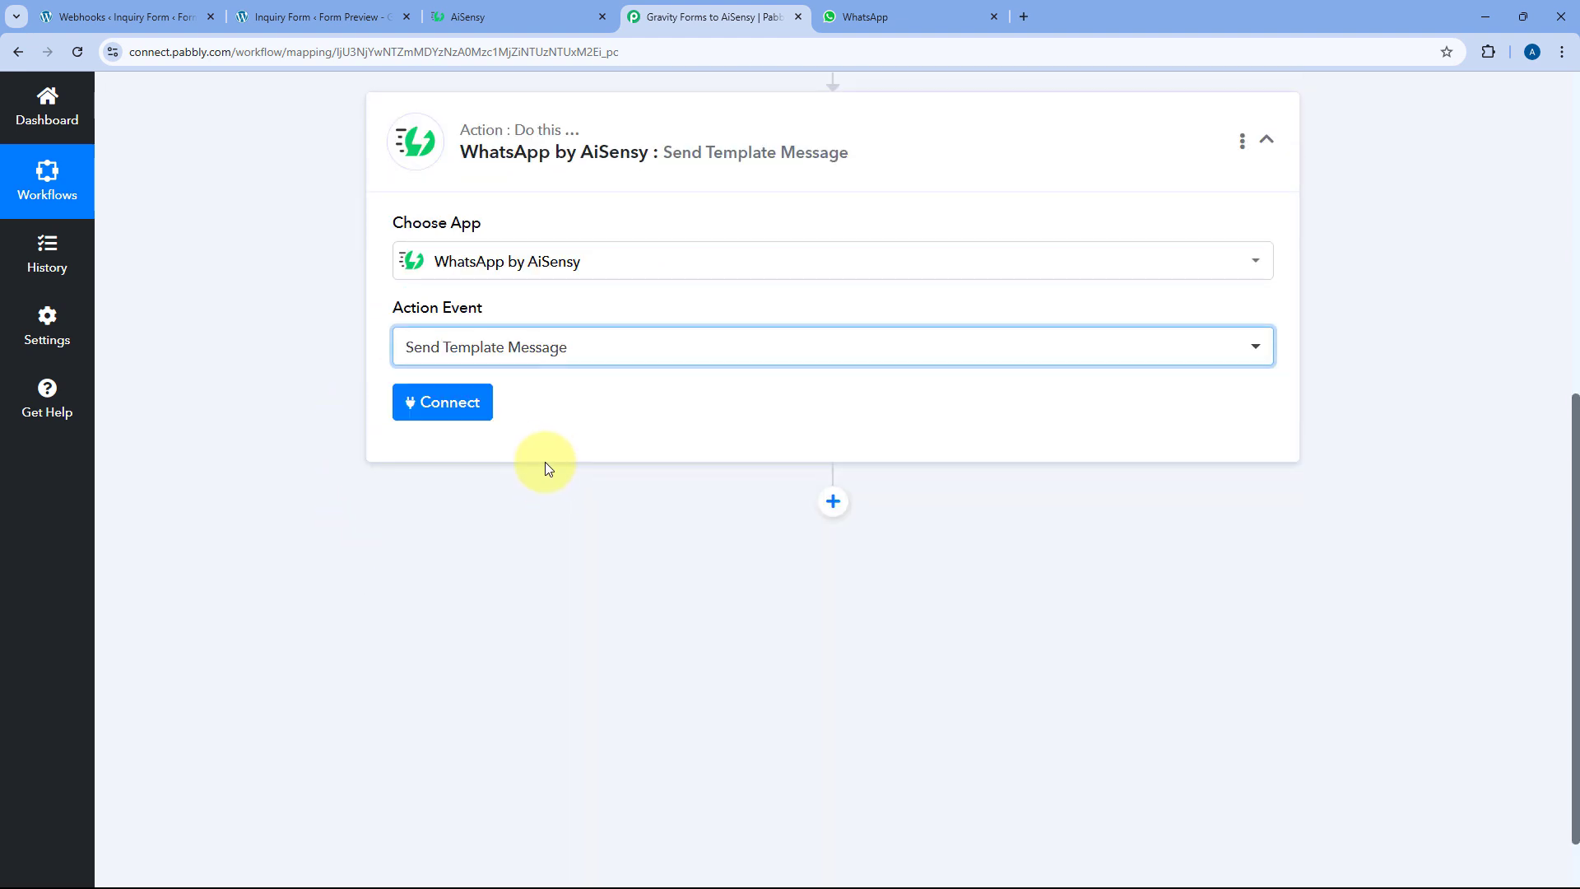
click(448, 399)
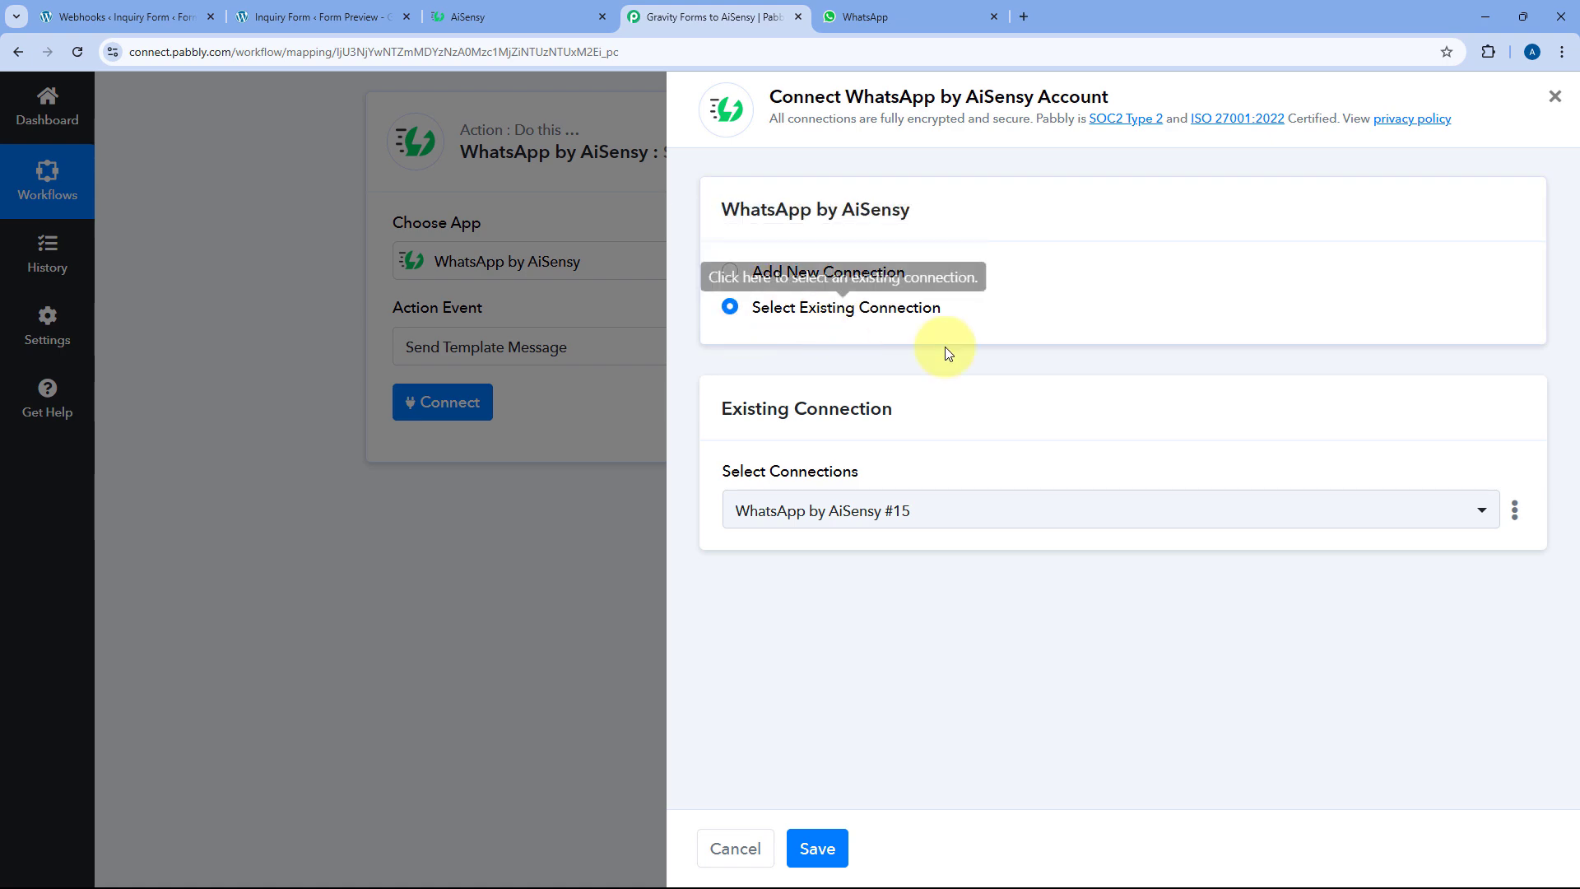
click(815, 848)
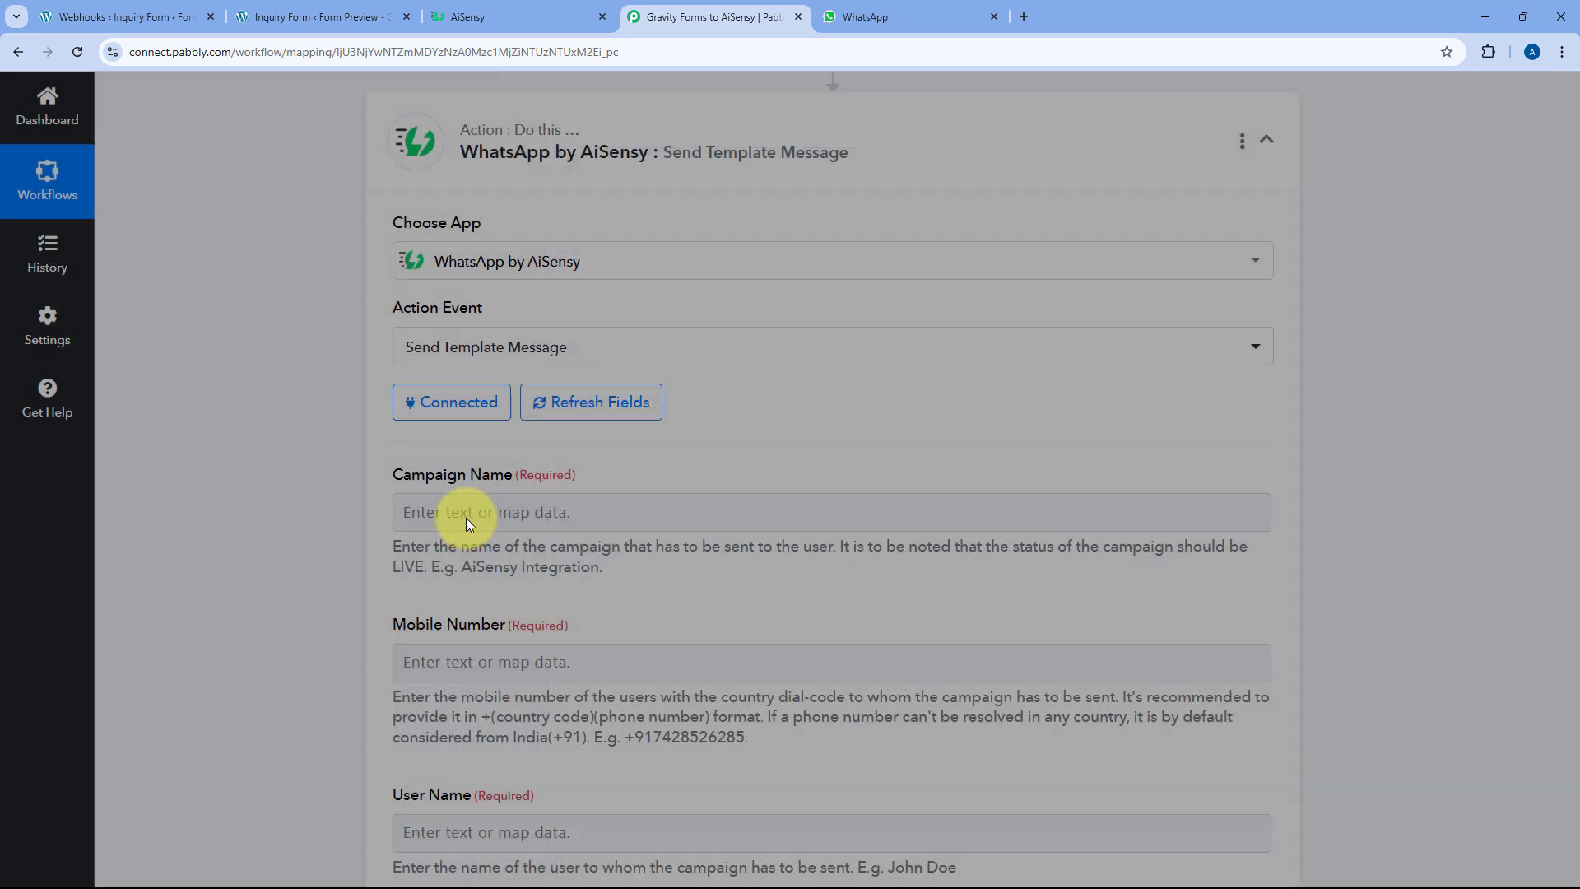
scroll(472, 482, down, 2)
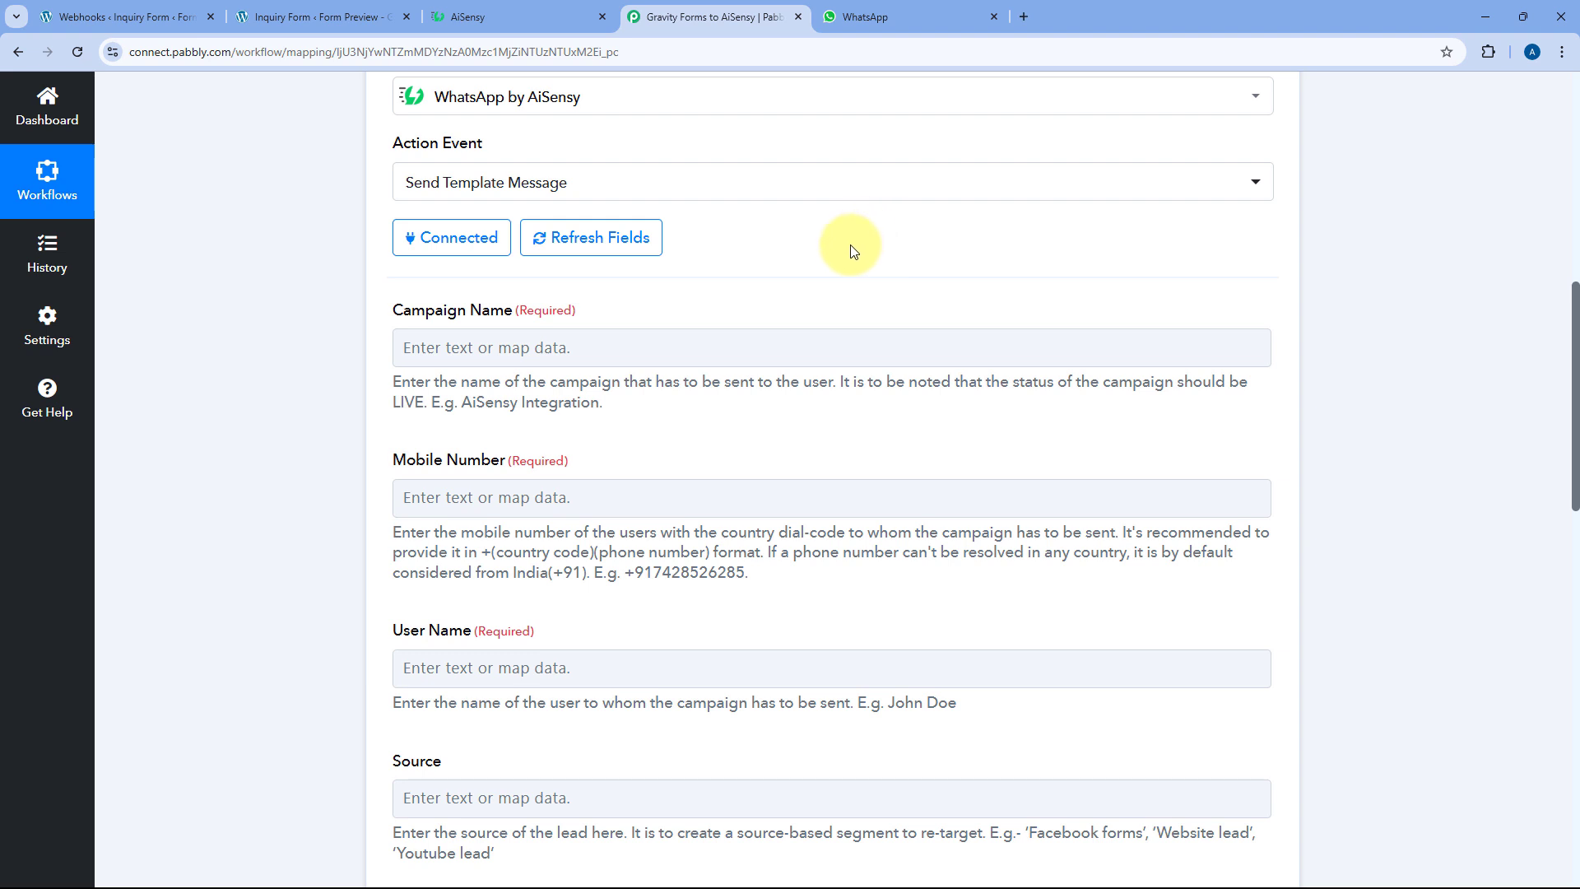
Show all AiSensy templates and preview the new_lead_alert template
click(546, 12)
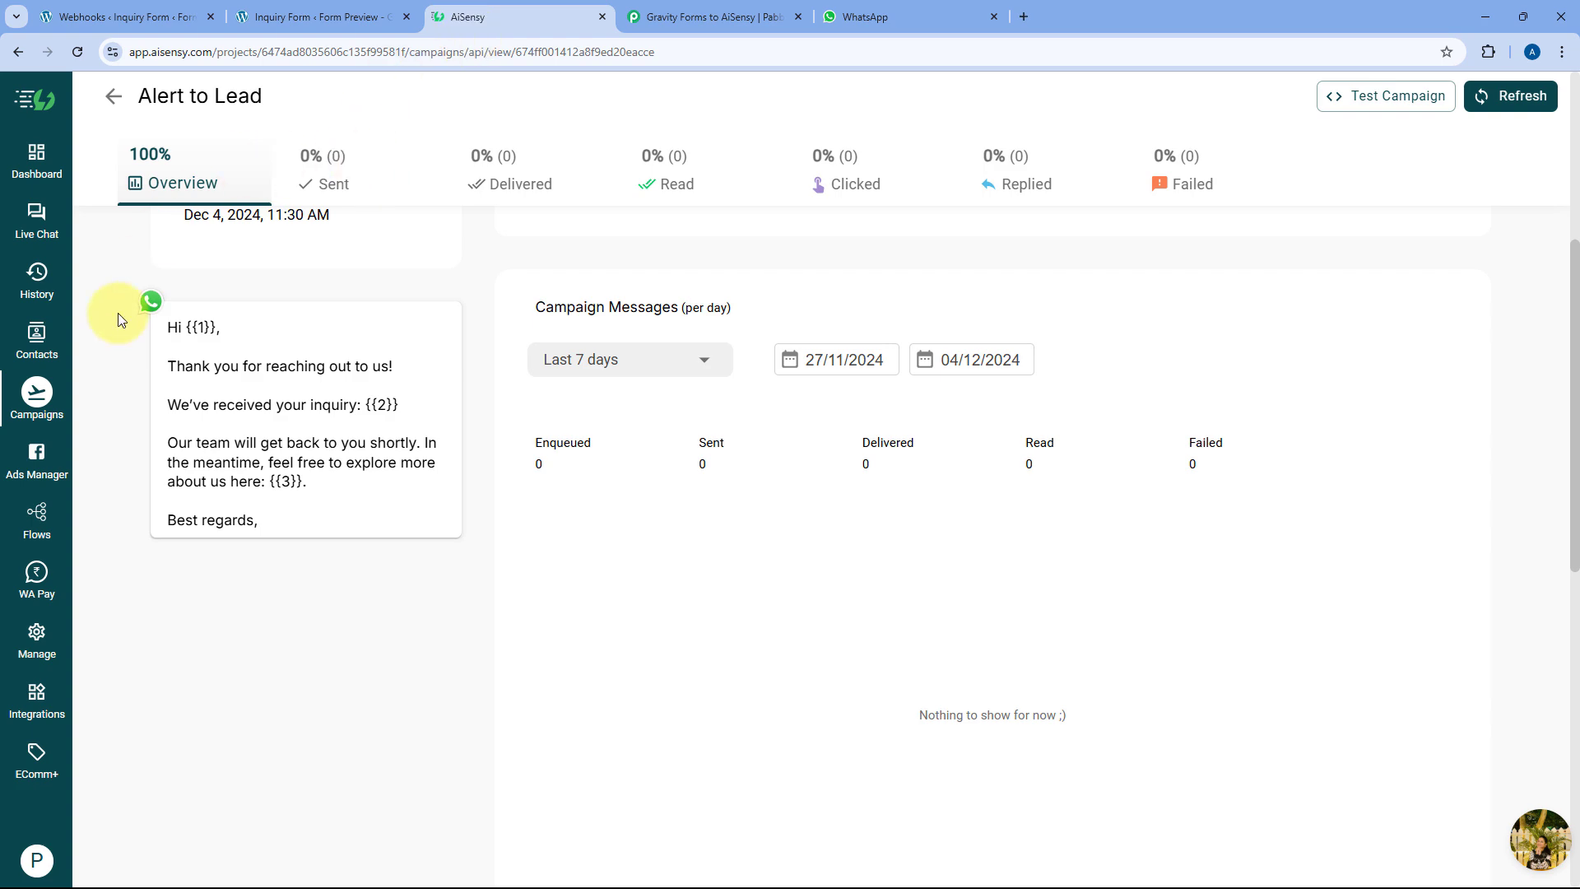
click(37, 637)
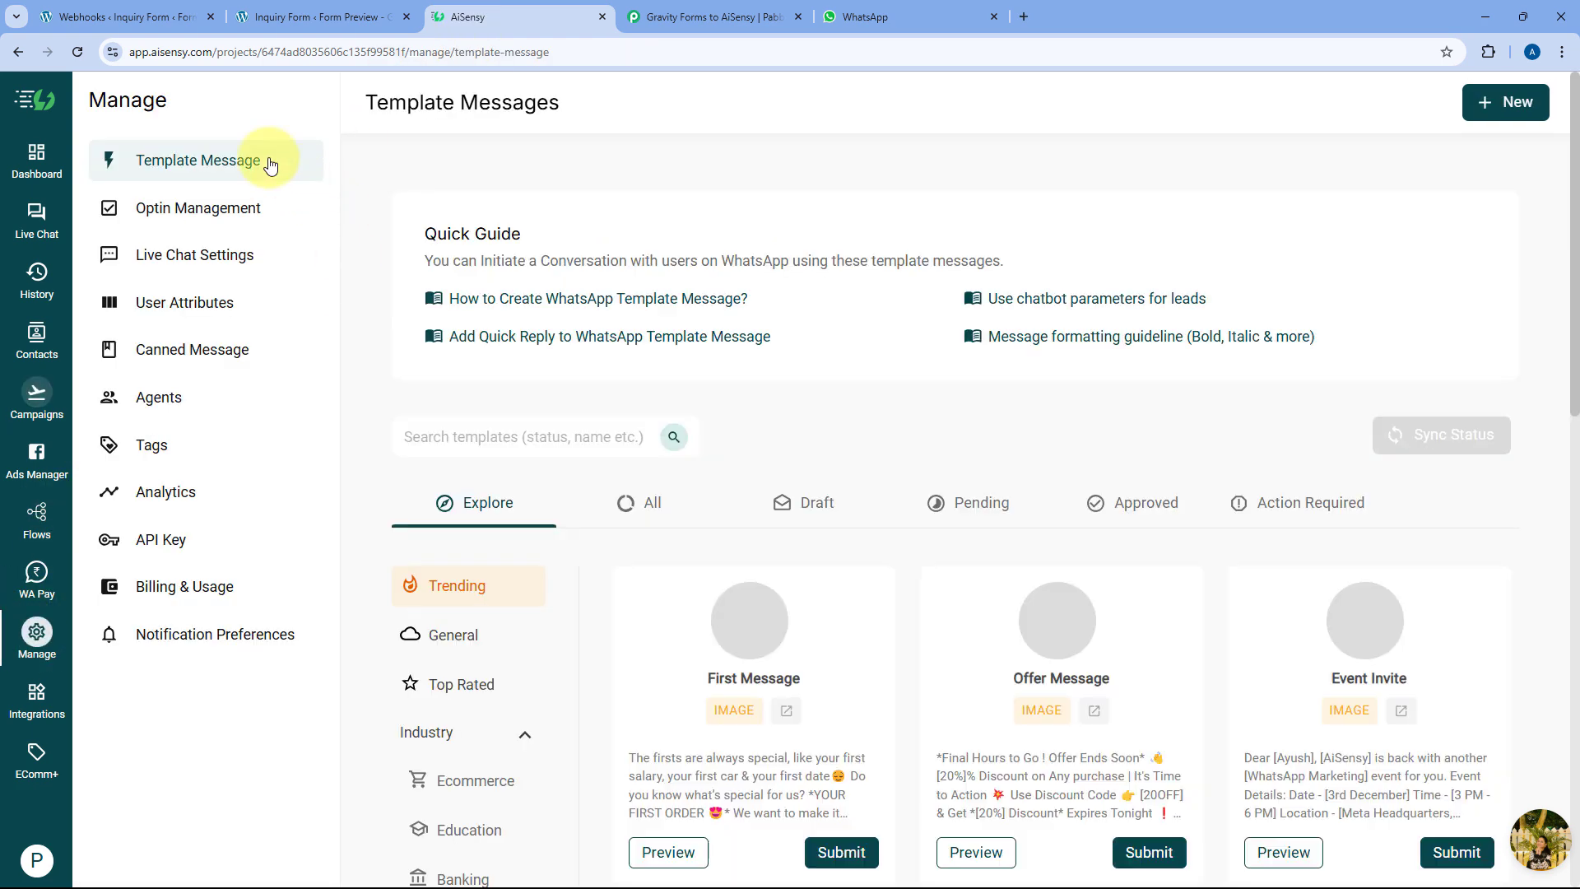
click(639, 504)
scroll(576, 445, down, 3)
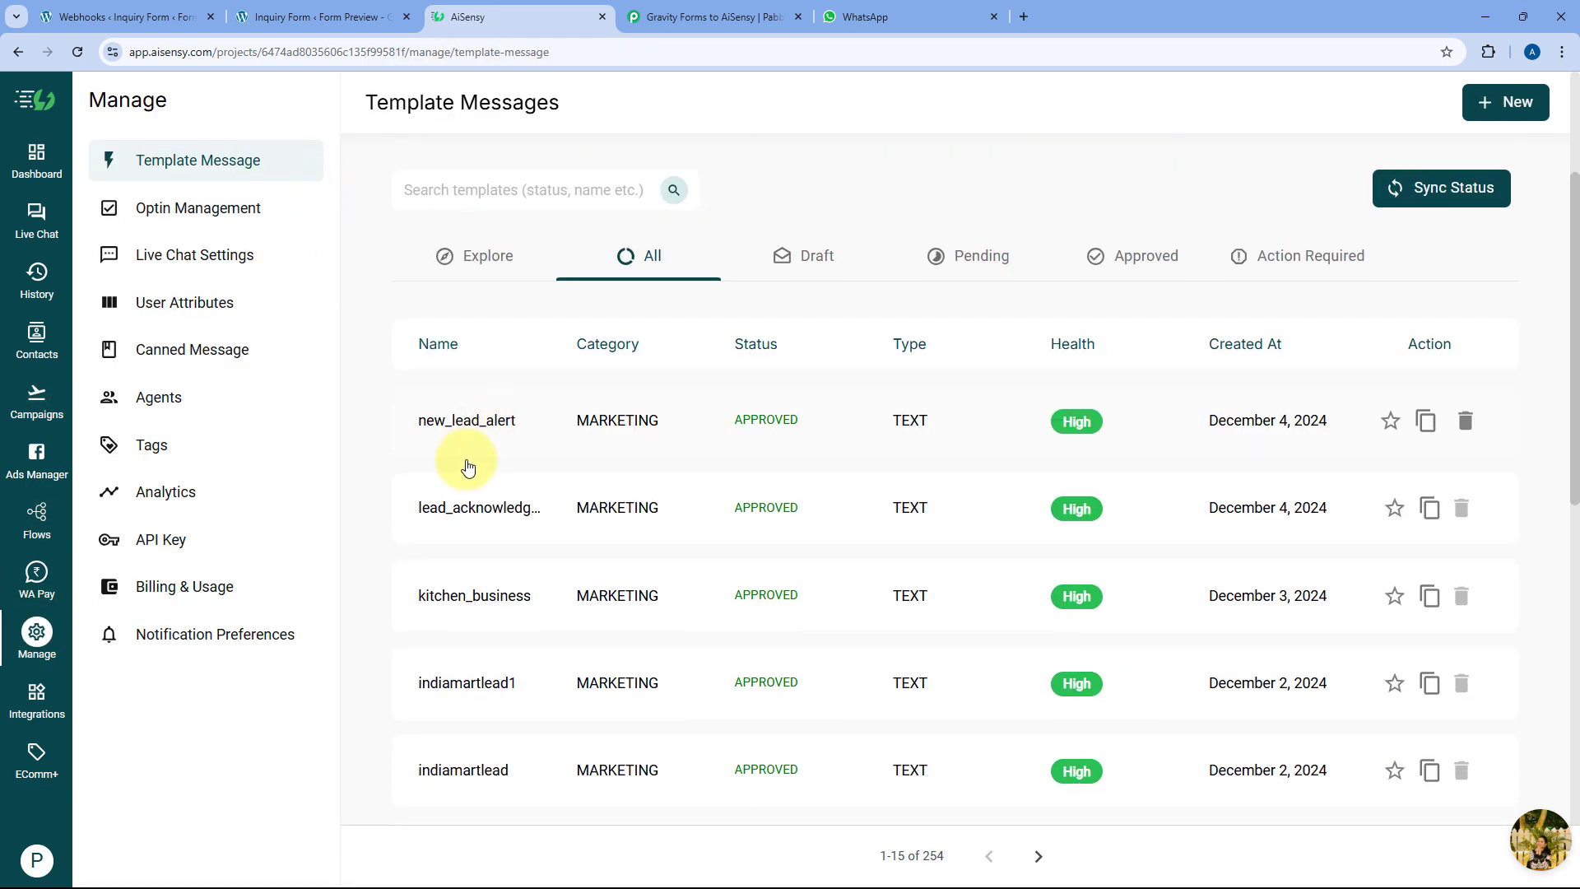
click(513, 422)
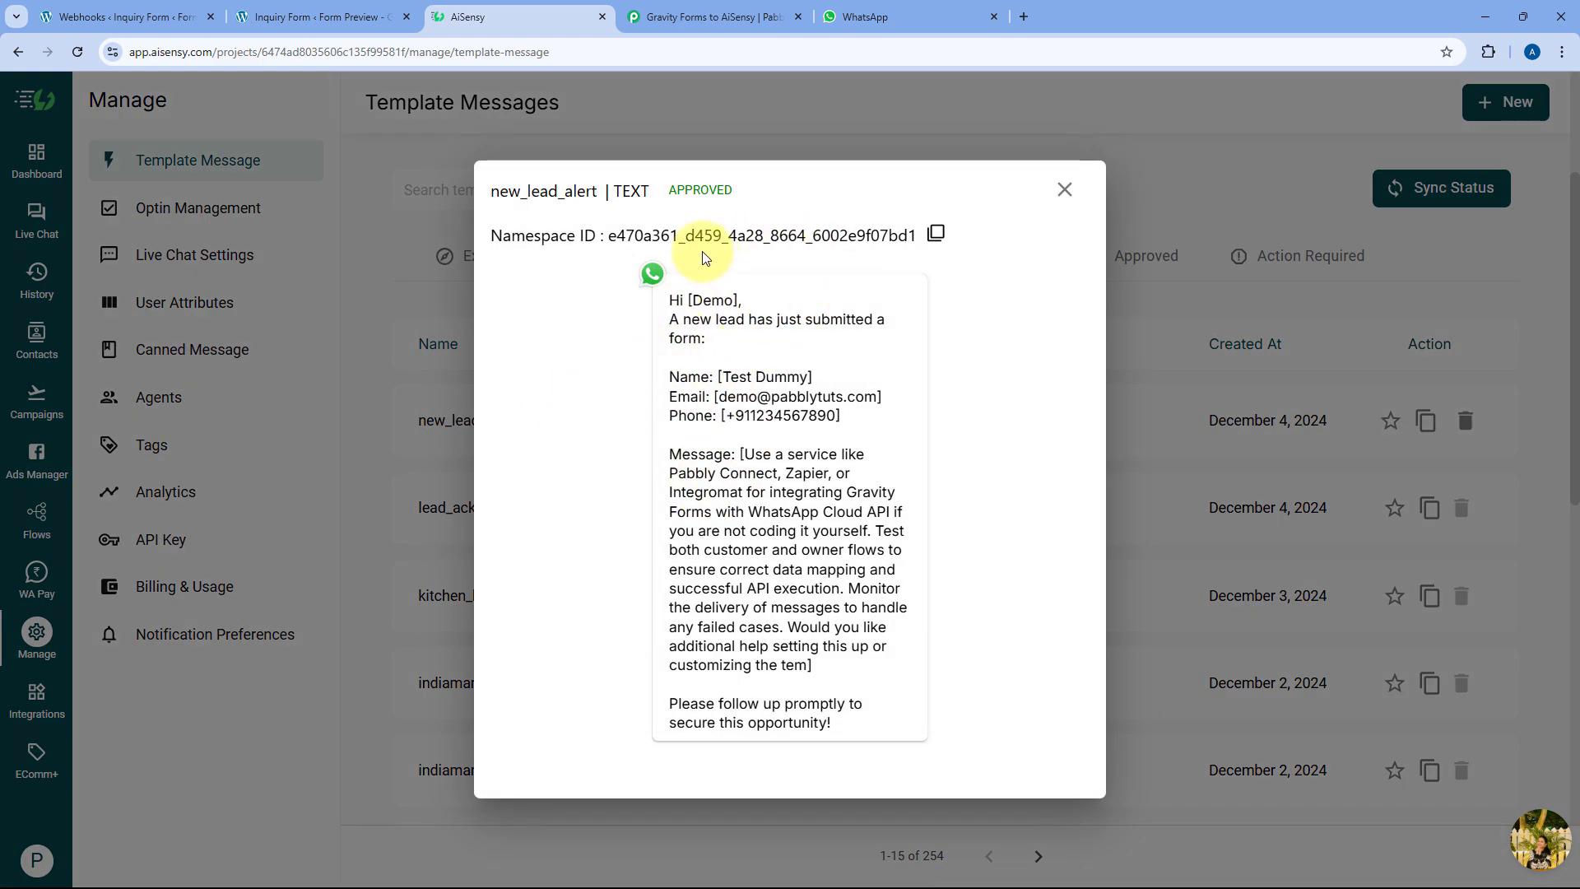
Check new_lead_alert's name, email and phone placeholders, copy the template name, and close the preview
drag(737, 301, 687, 301)
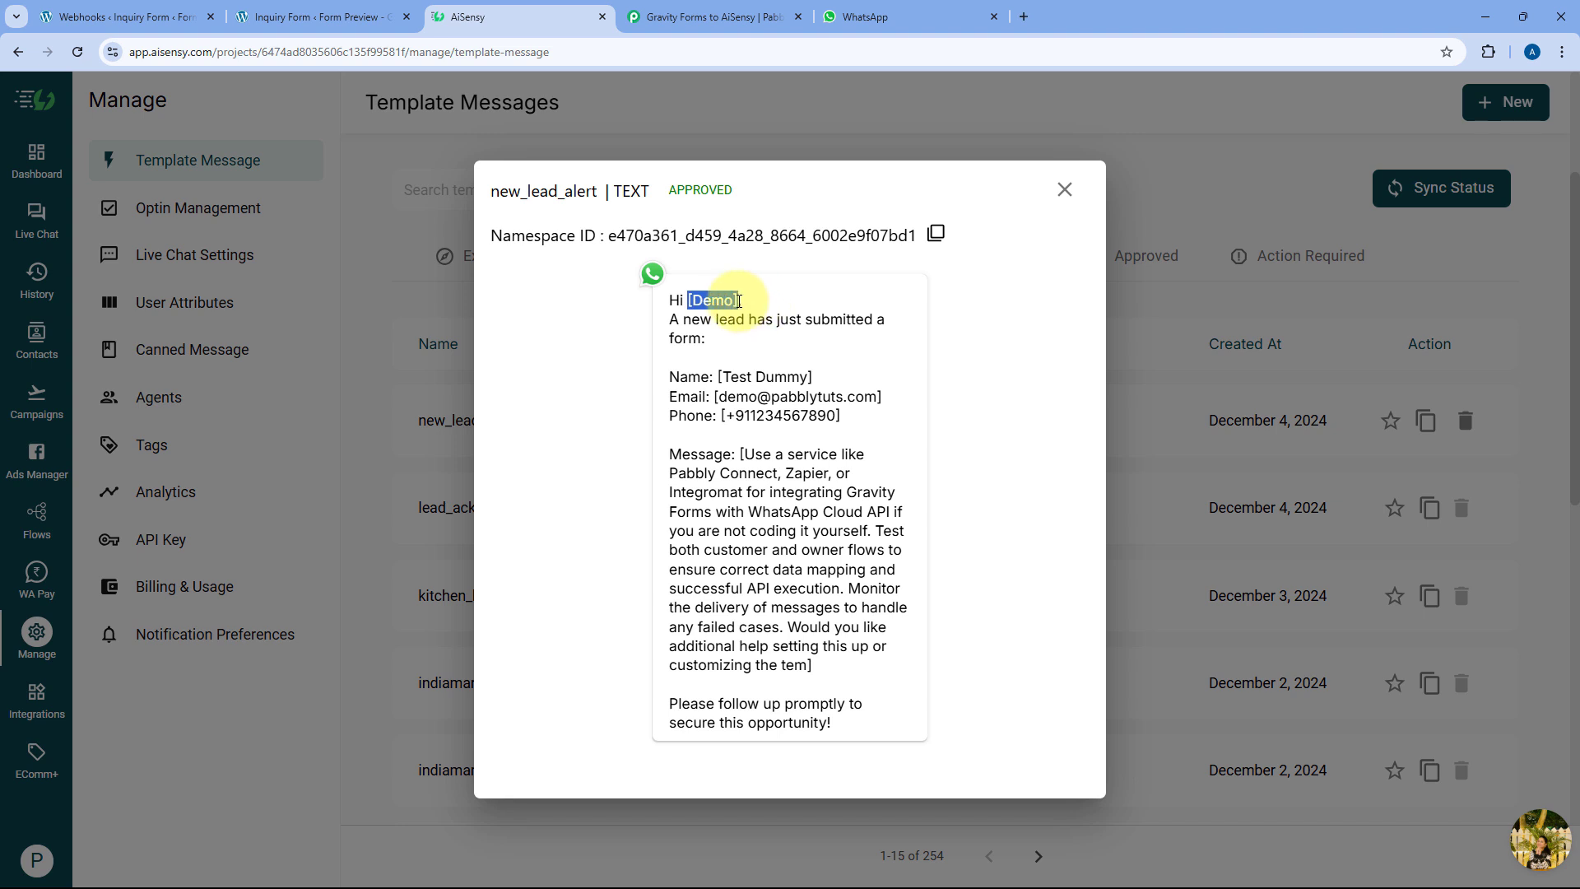
mouse_move(720, 376)
mouse_down()
mouse_move(868, 381)
mouse_move(860, 398)
mouse_move(718, 397)
mouse_up()
drag(848, 416, 899, 659)
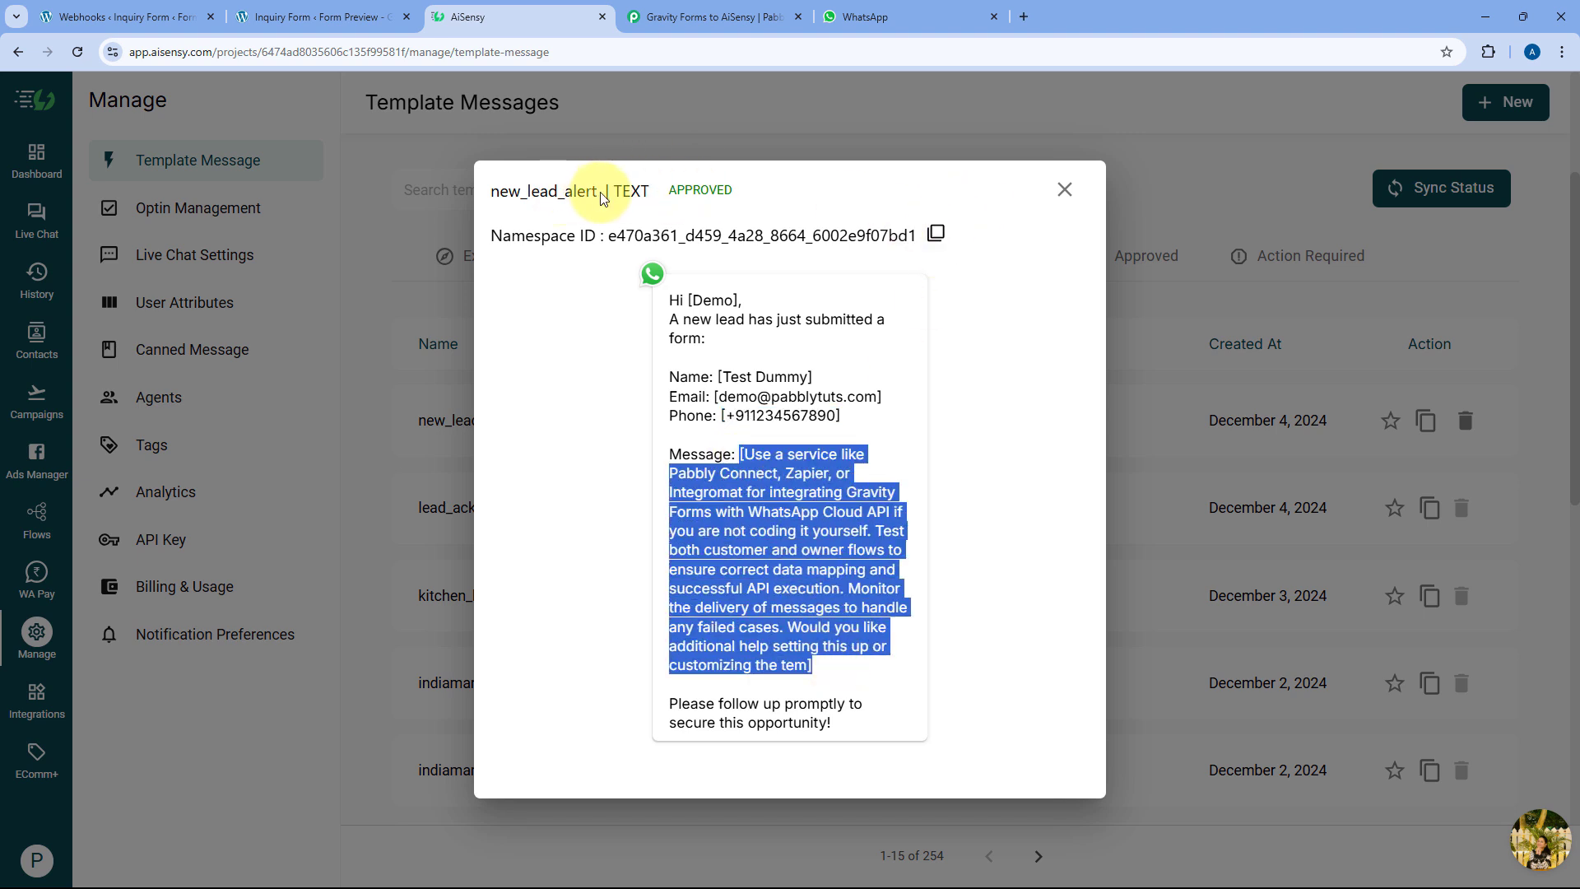
drag(602, 197, 487, 193)
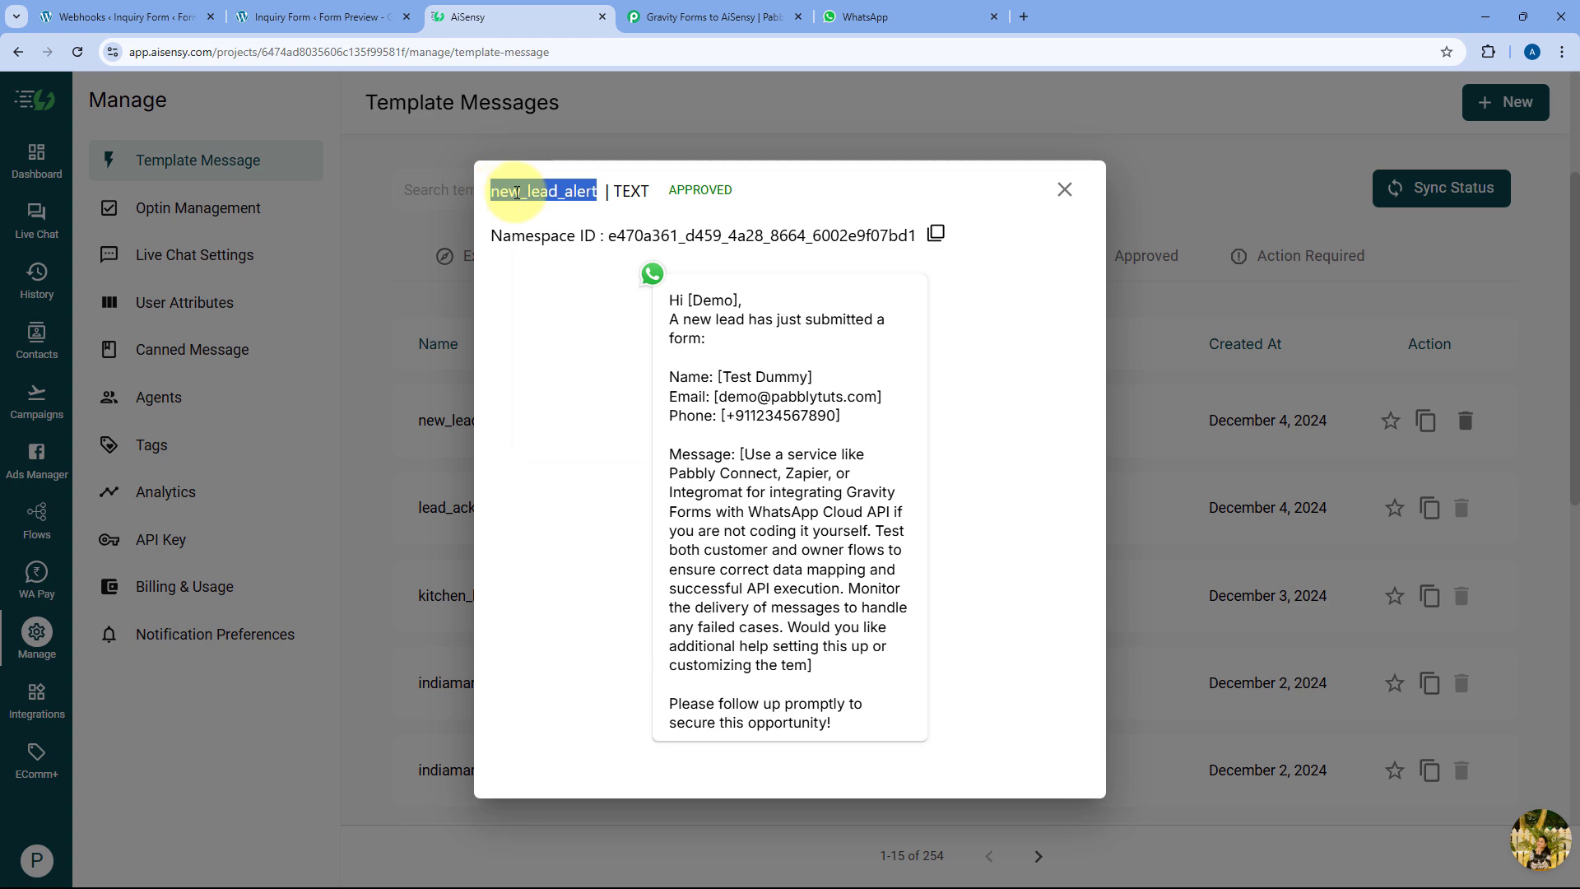
right_click(516, 192)
click(551, 214)
click(1065, 189)
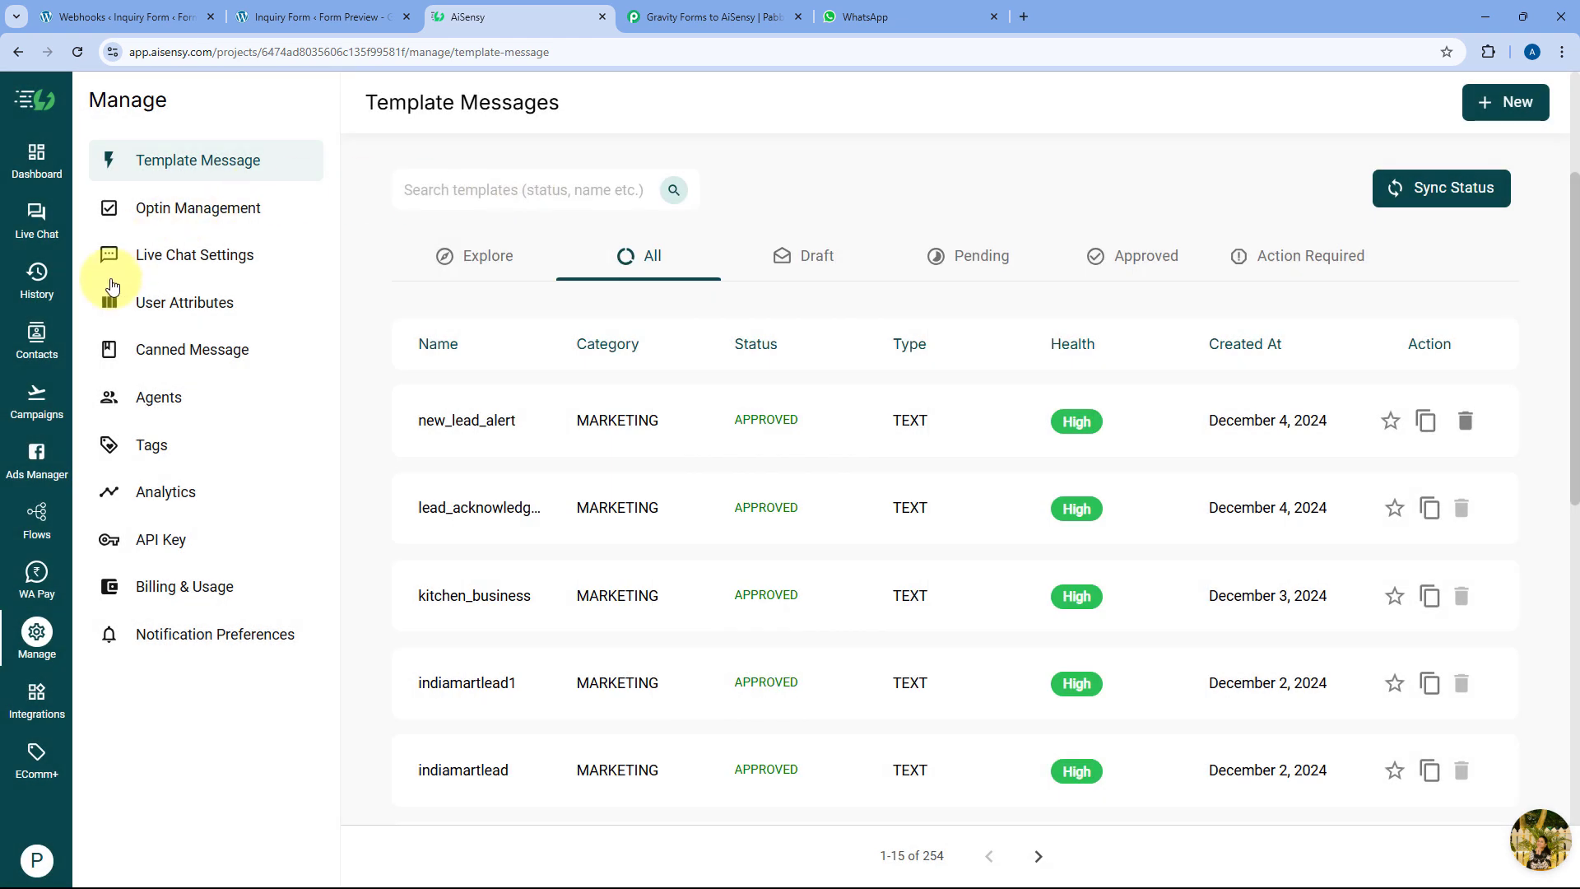
Start a new AiSensy API campaign and name it New Lead Alert
click(36, 398)
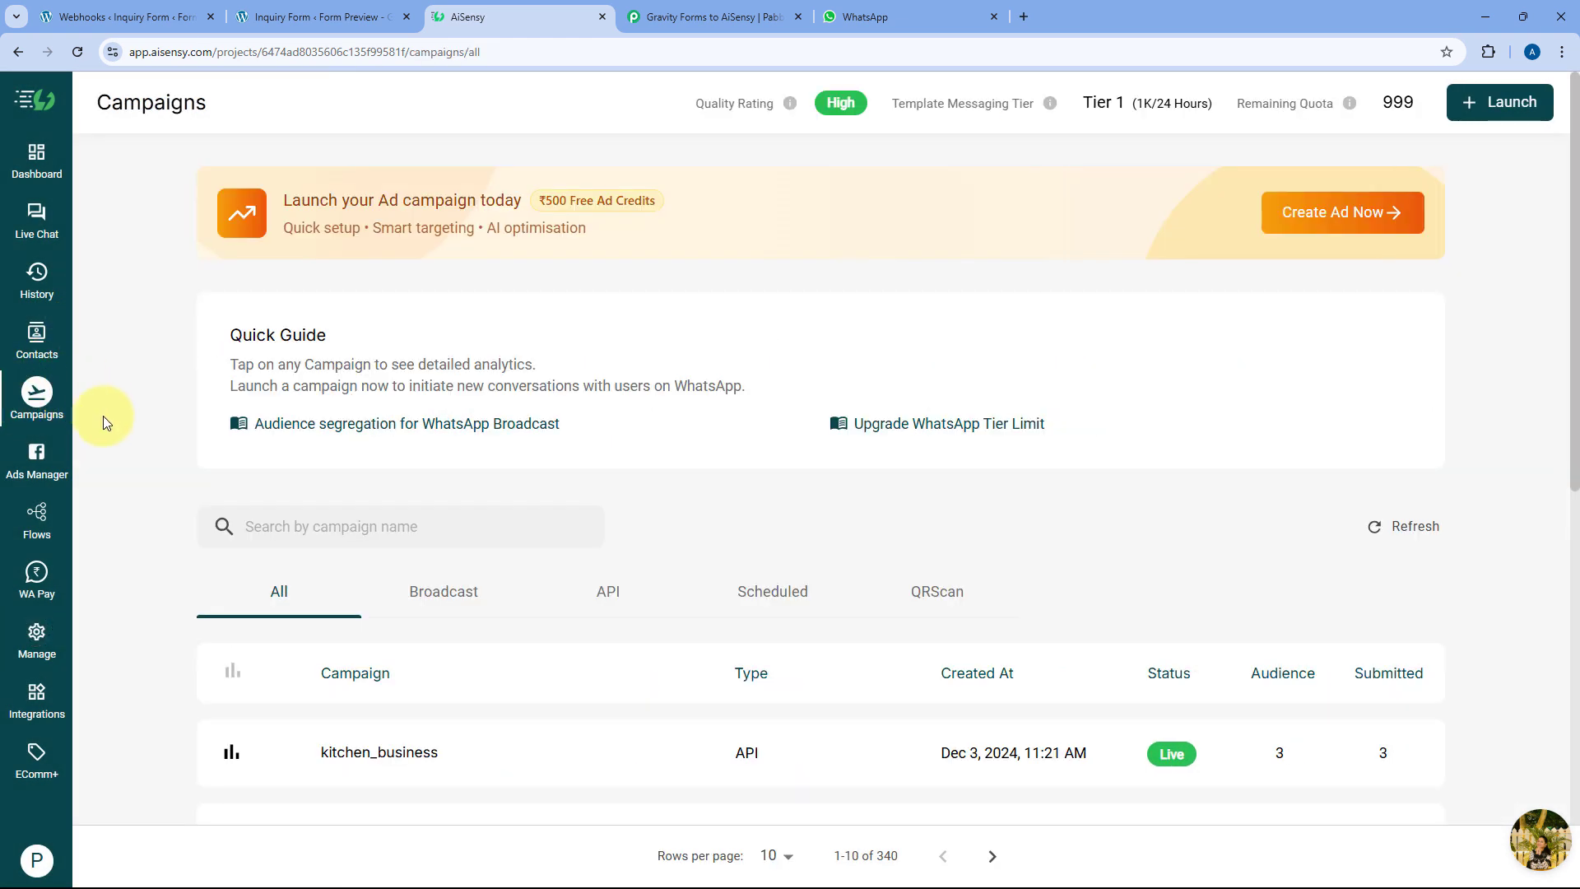
click(1532, 102)
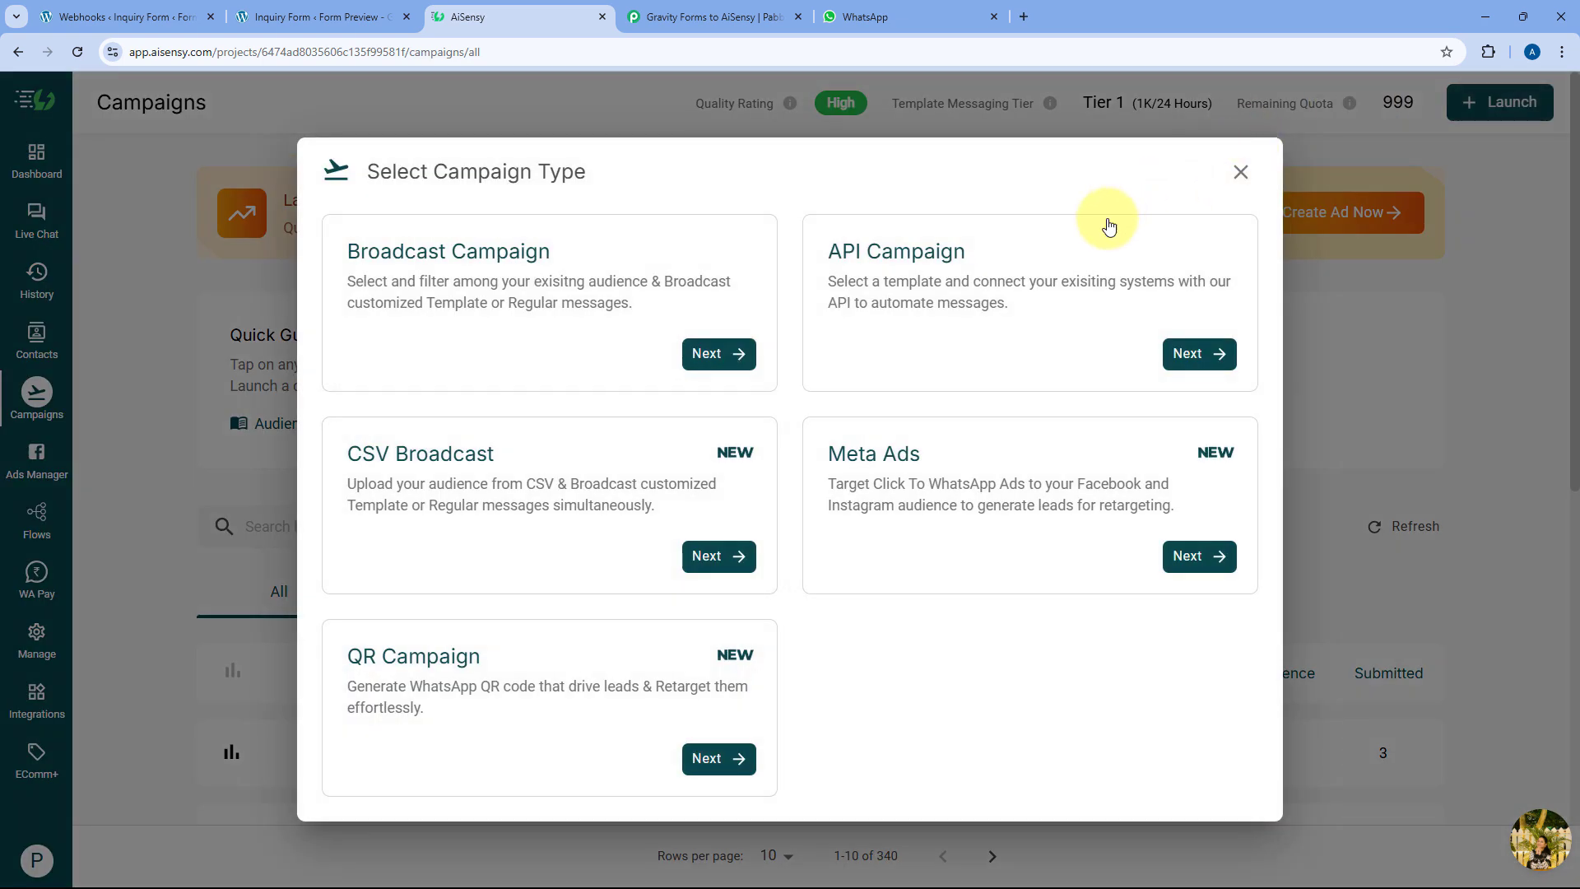
click(1198, 352)
click(356, 506)
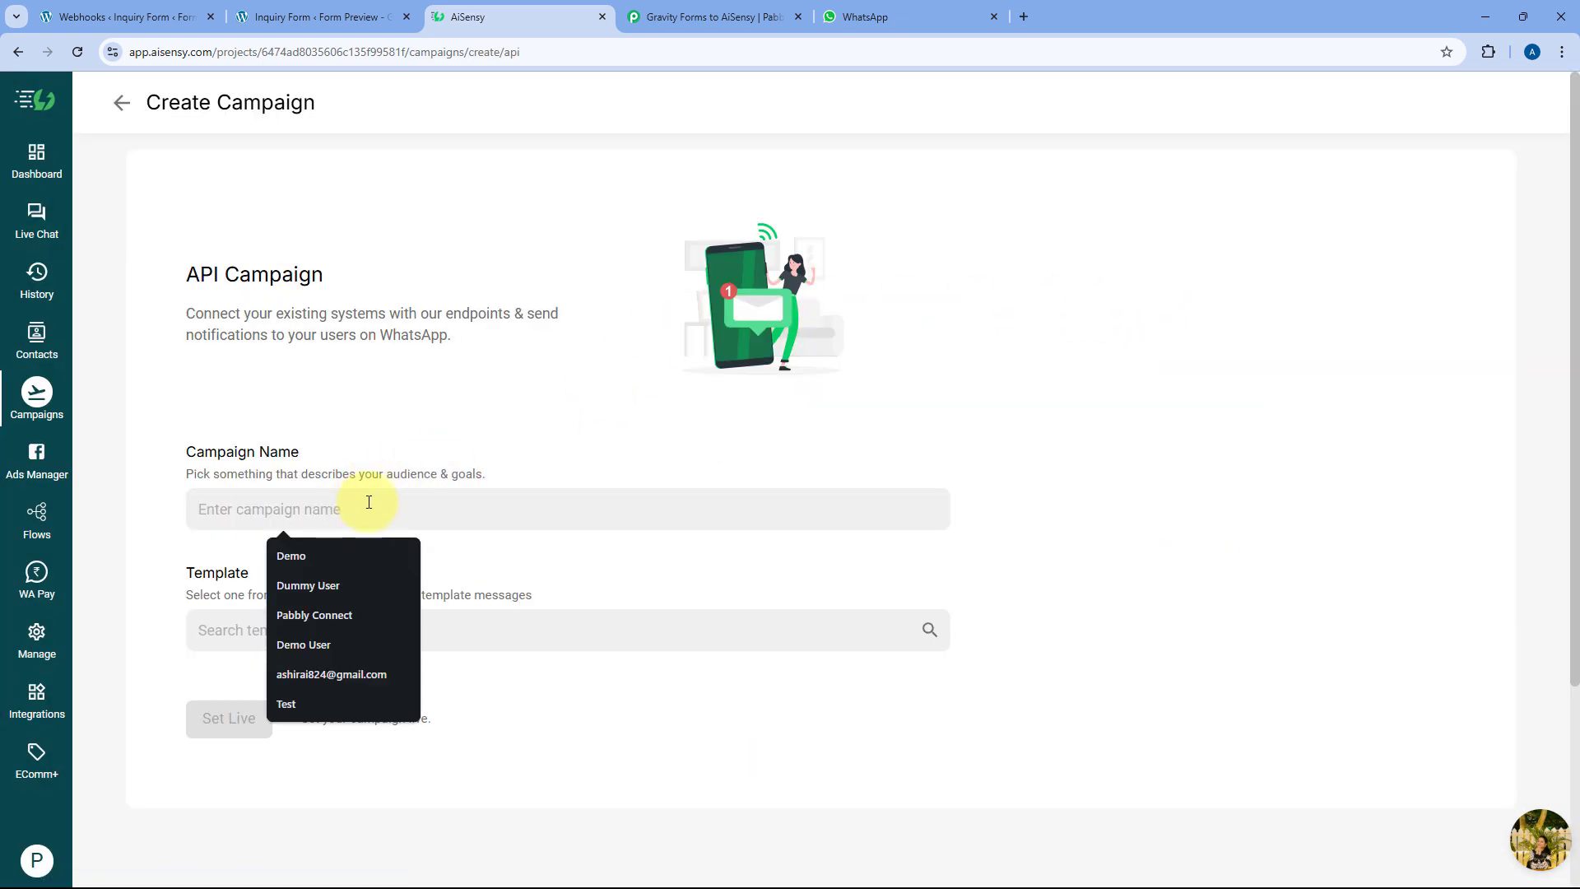
text(N)
key(BackSpace)
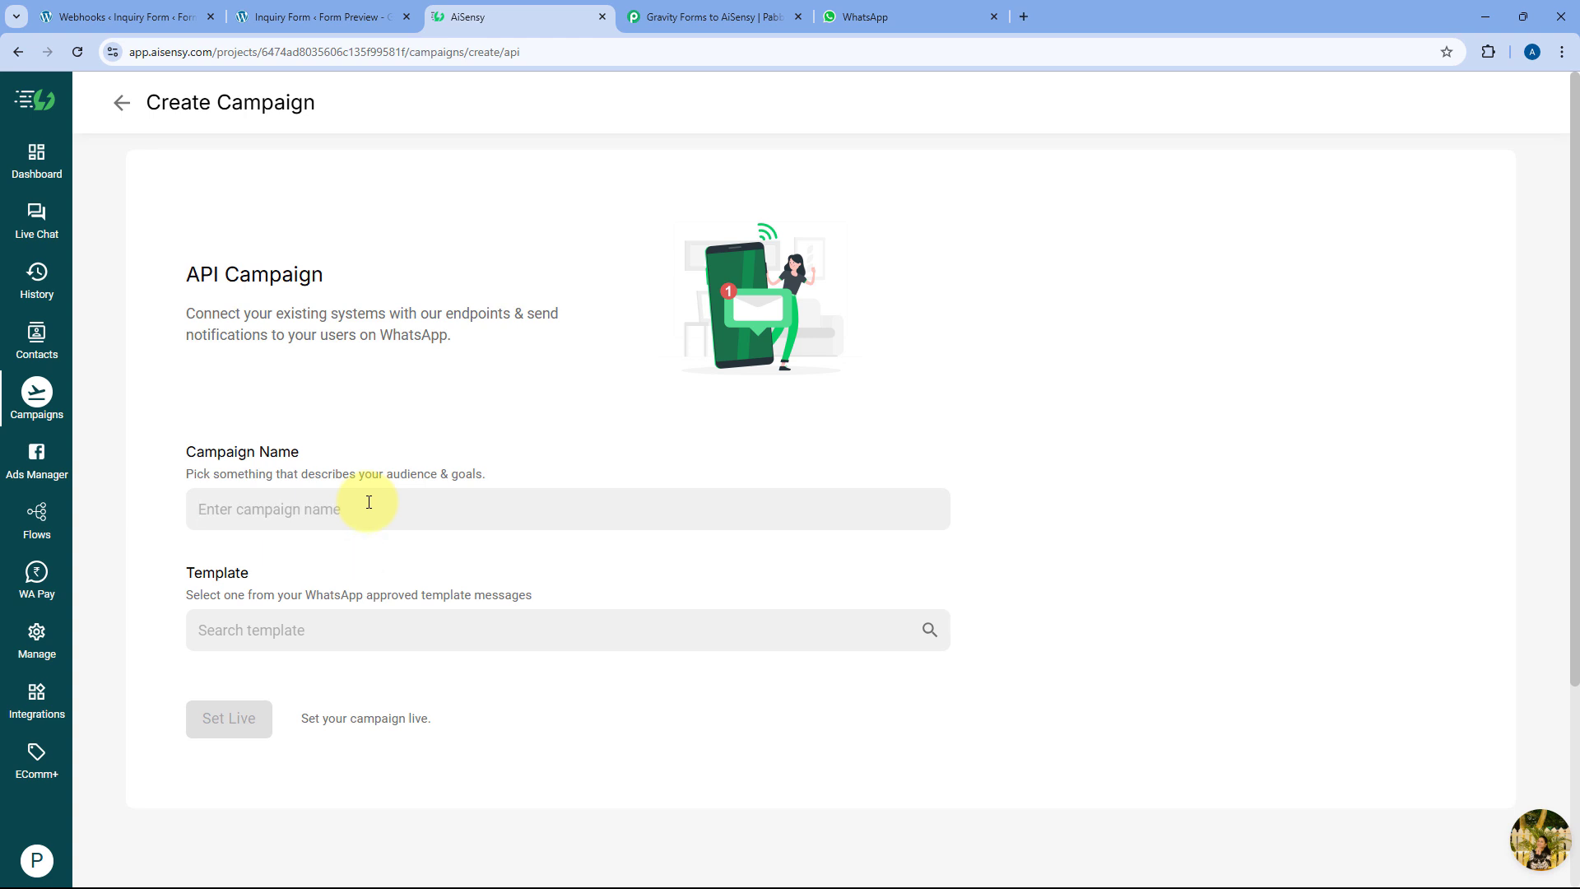
text(Lead Alert)
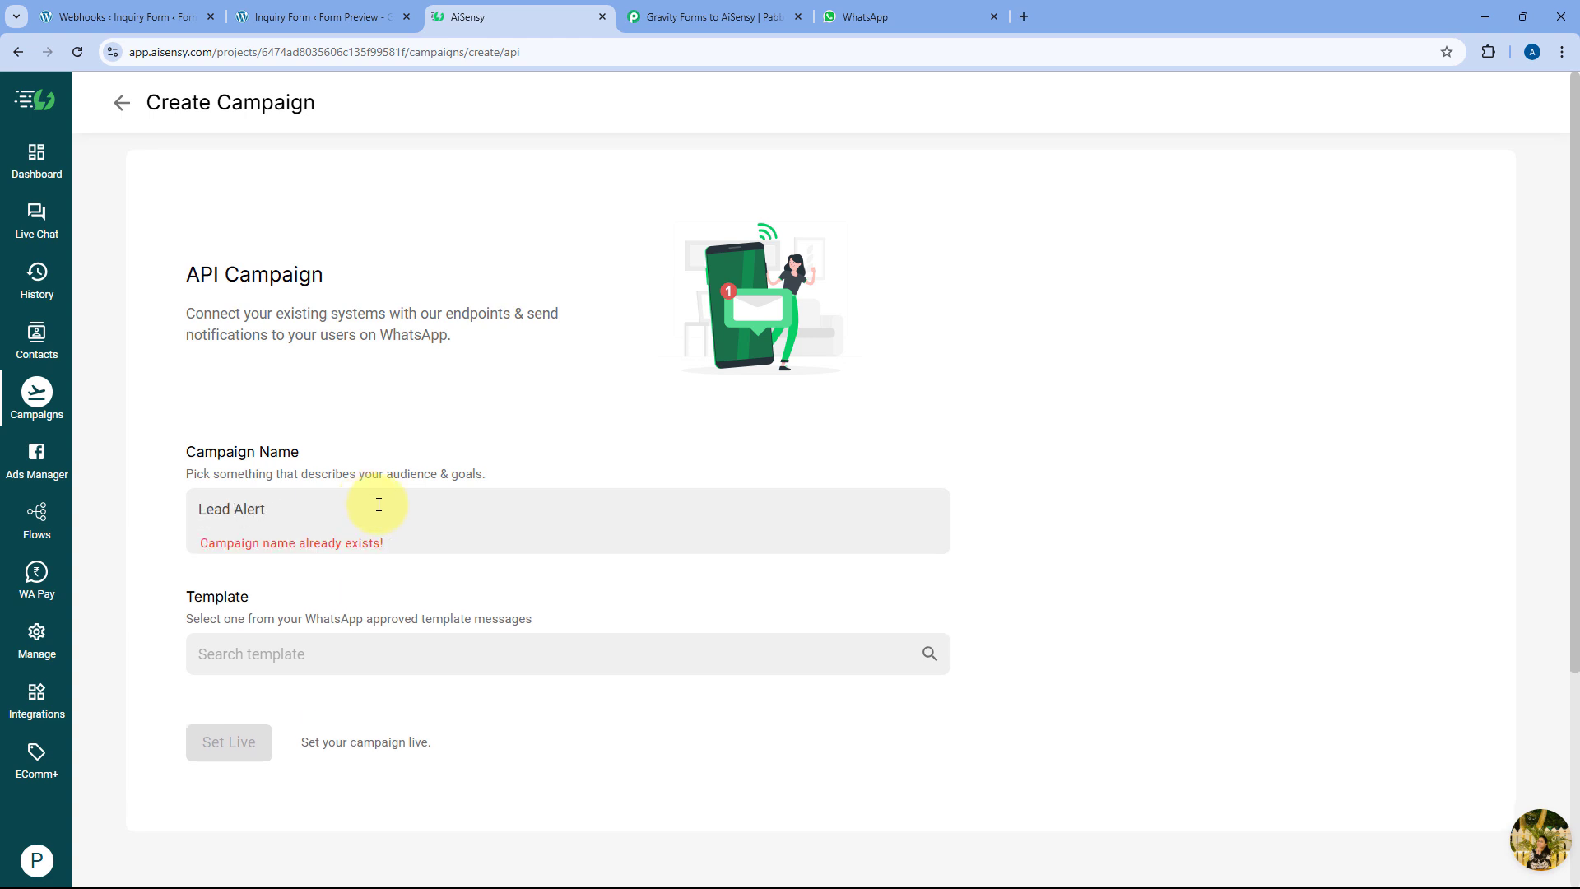
text(New)
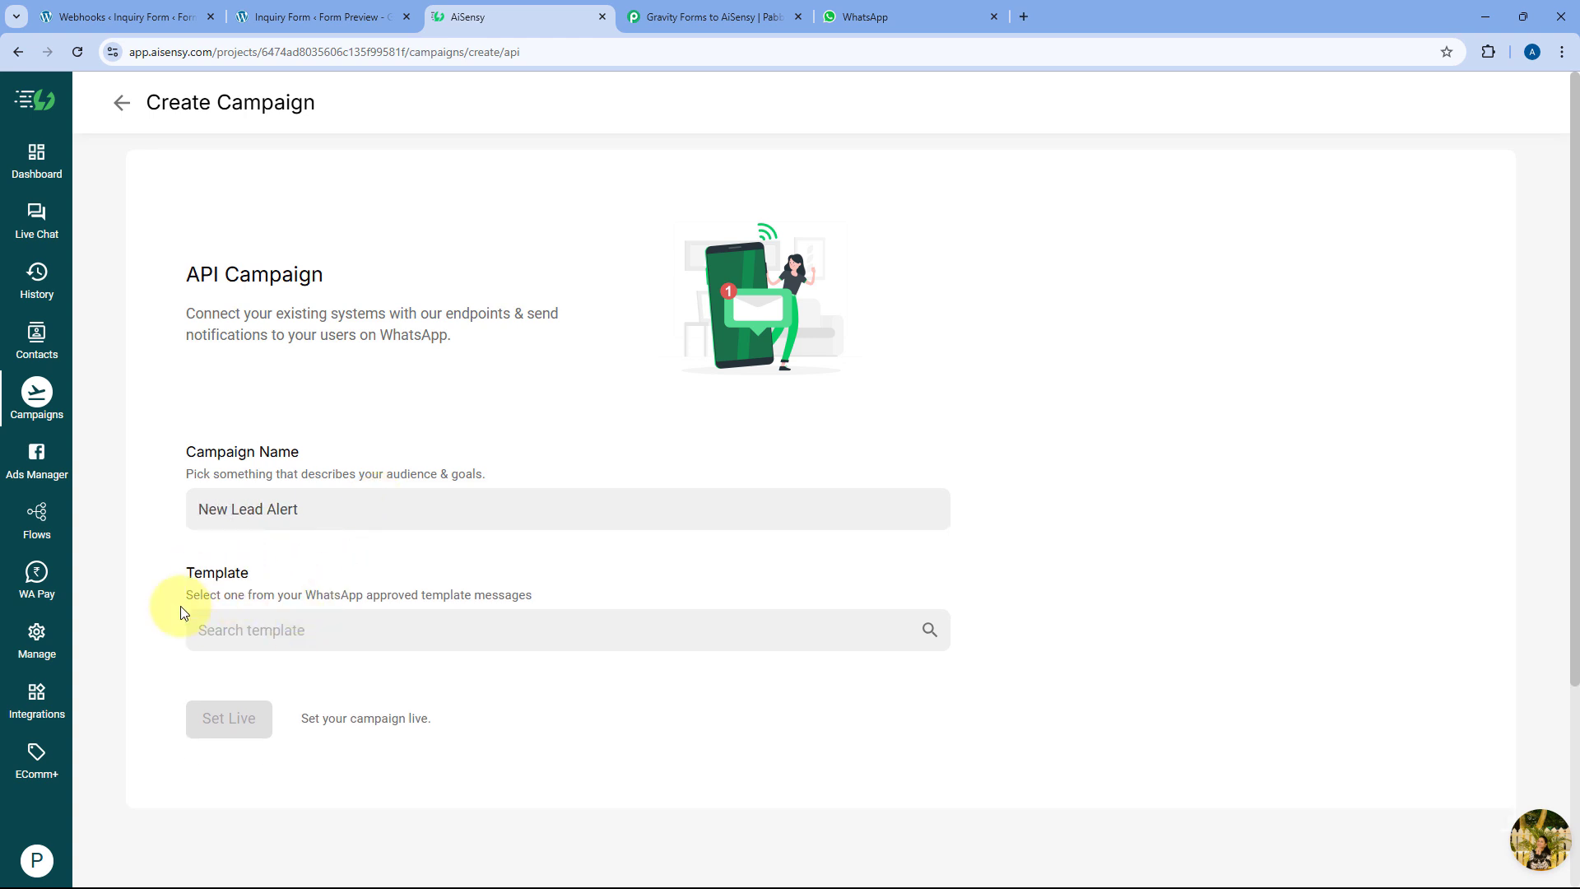
Assign the new_lead_alert template to the campaign and set it live
click(260, 631)
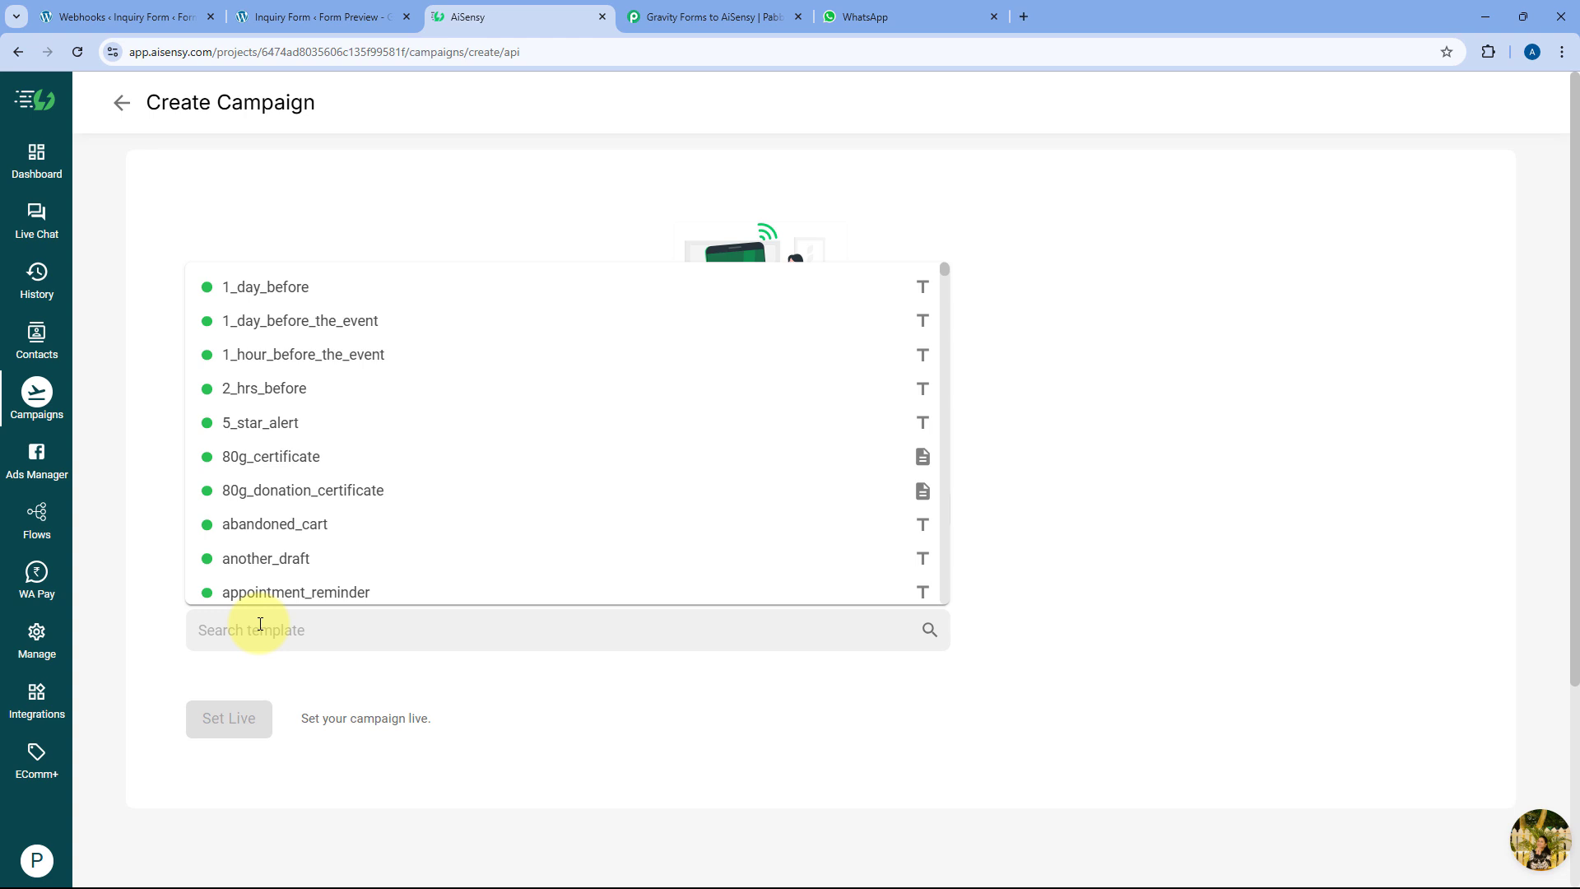
text(new_lead_alert)
click(278, 675)
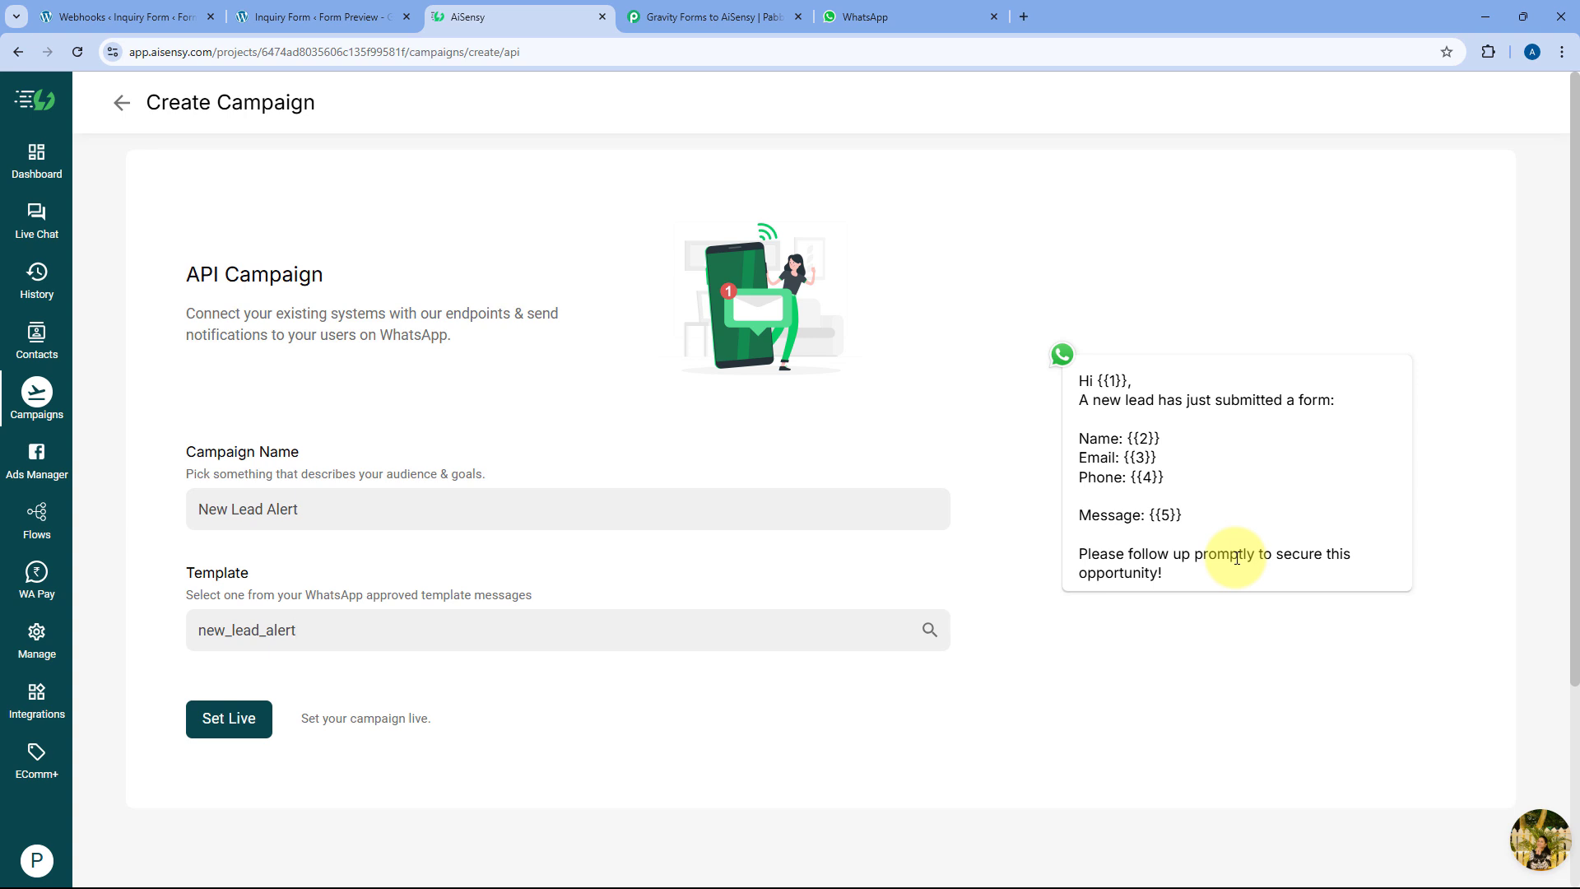
click(228, 718)
click(286, 744)
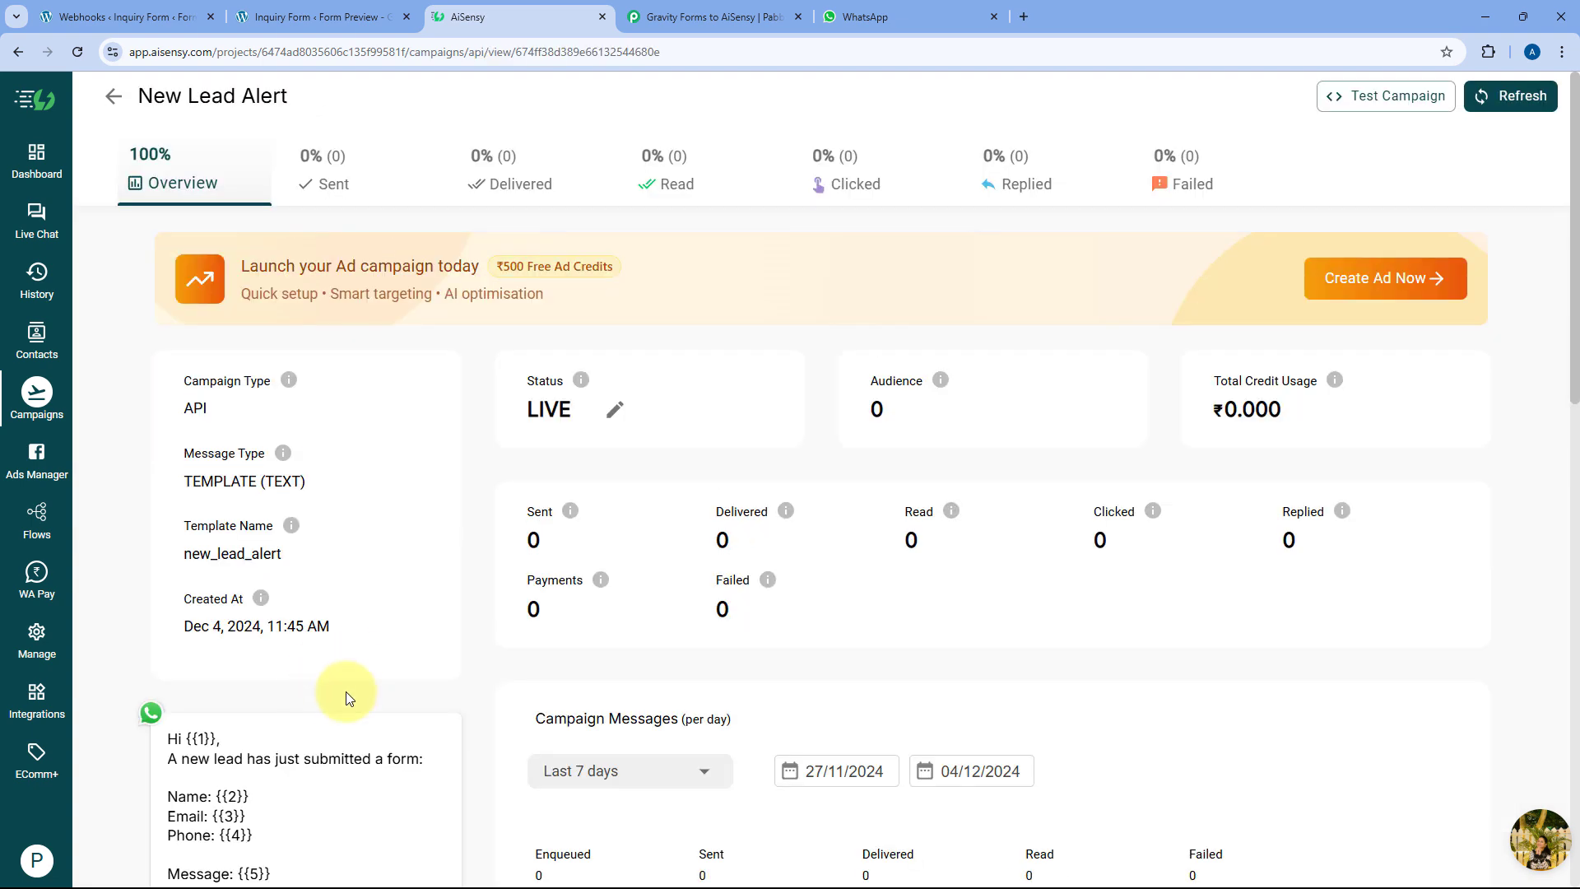
Copy the New Lead Alert campaign name and return to the Pabbly workflow's Campaign Name field
drag(367, 95, 156, 91)
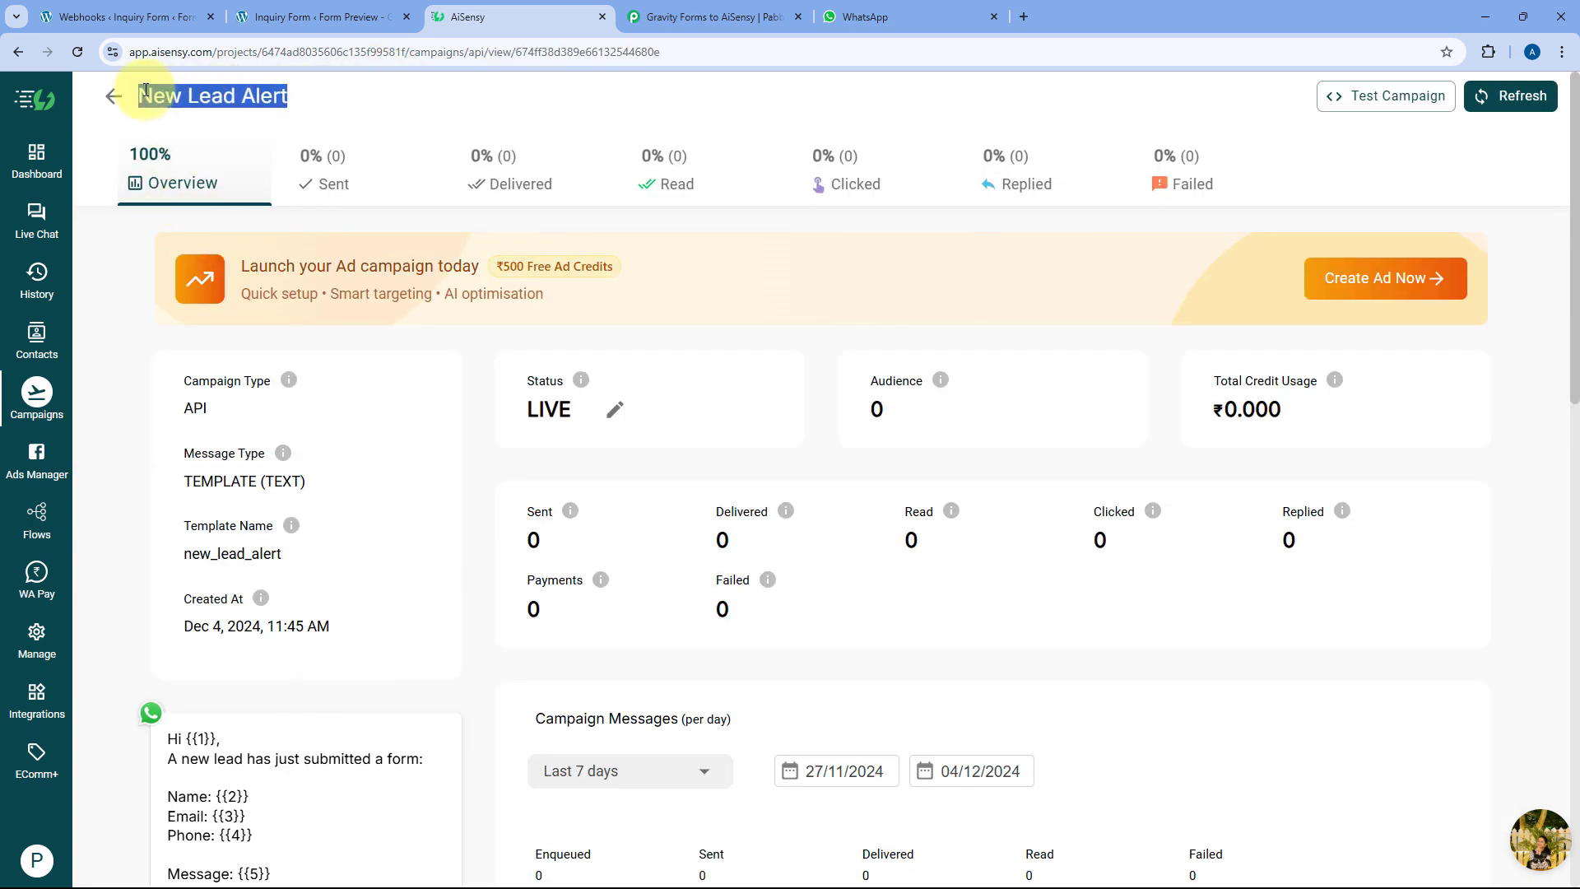
right_click(191, 92)
click(241, 107)
click(552, 118)
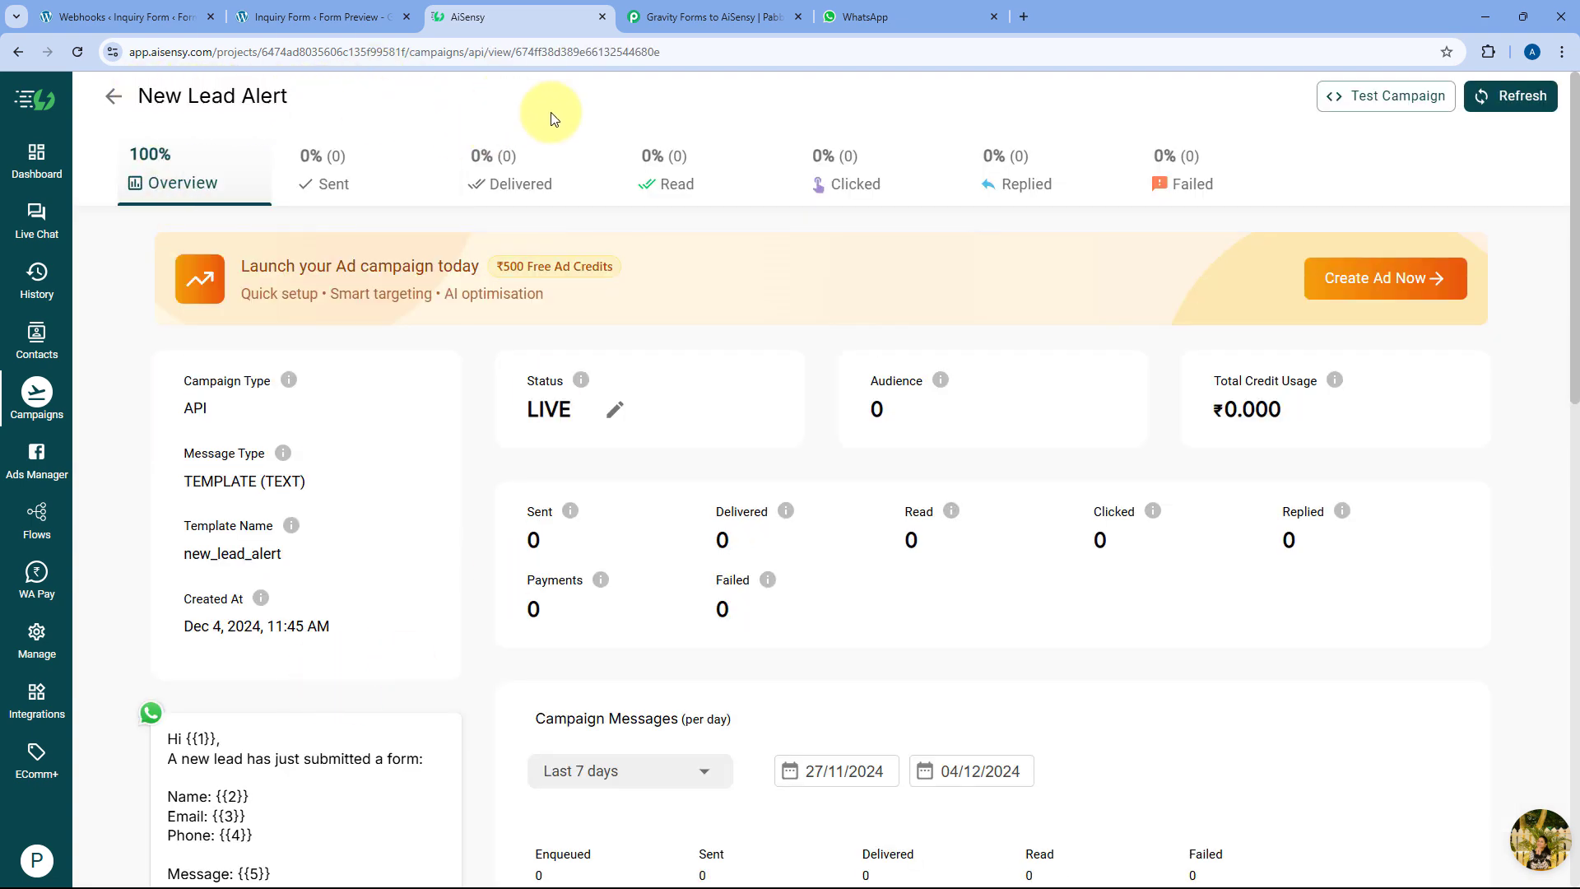
click(709, 16)
click(428, 350)
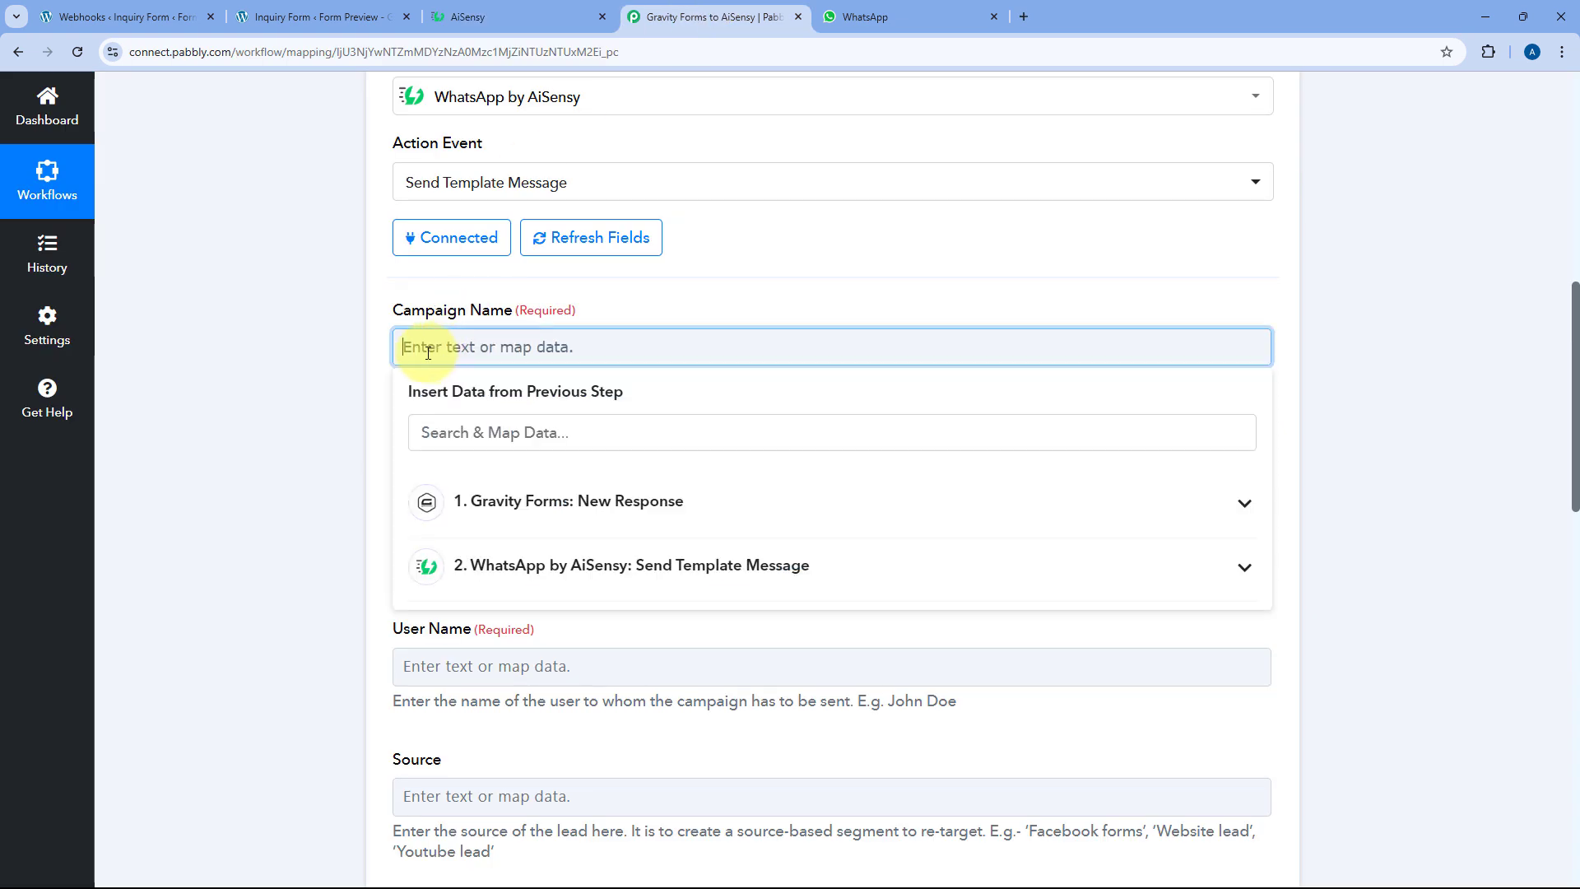
Paste New Lead Alert into Campaign Name, removing the extra pasted text
key(ctrl+v)
drag(690, 347, 516, 349)
key(BackSpace)
click(628, 303)
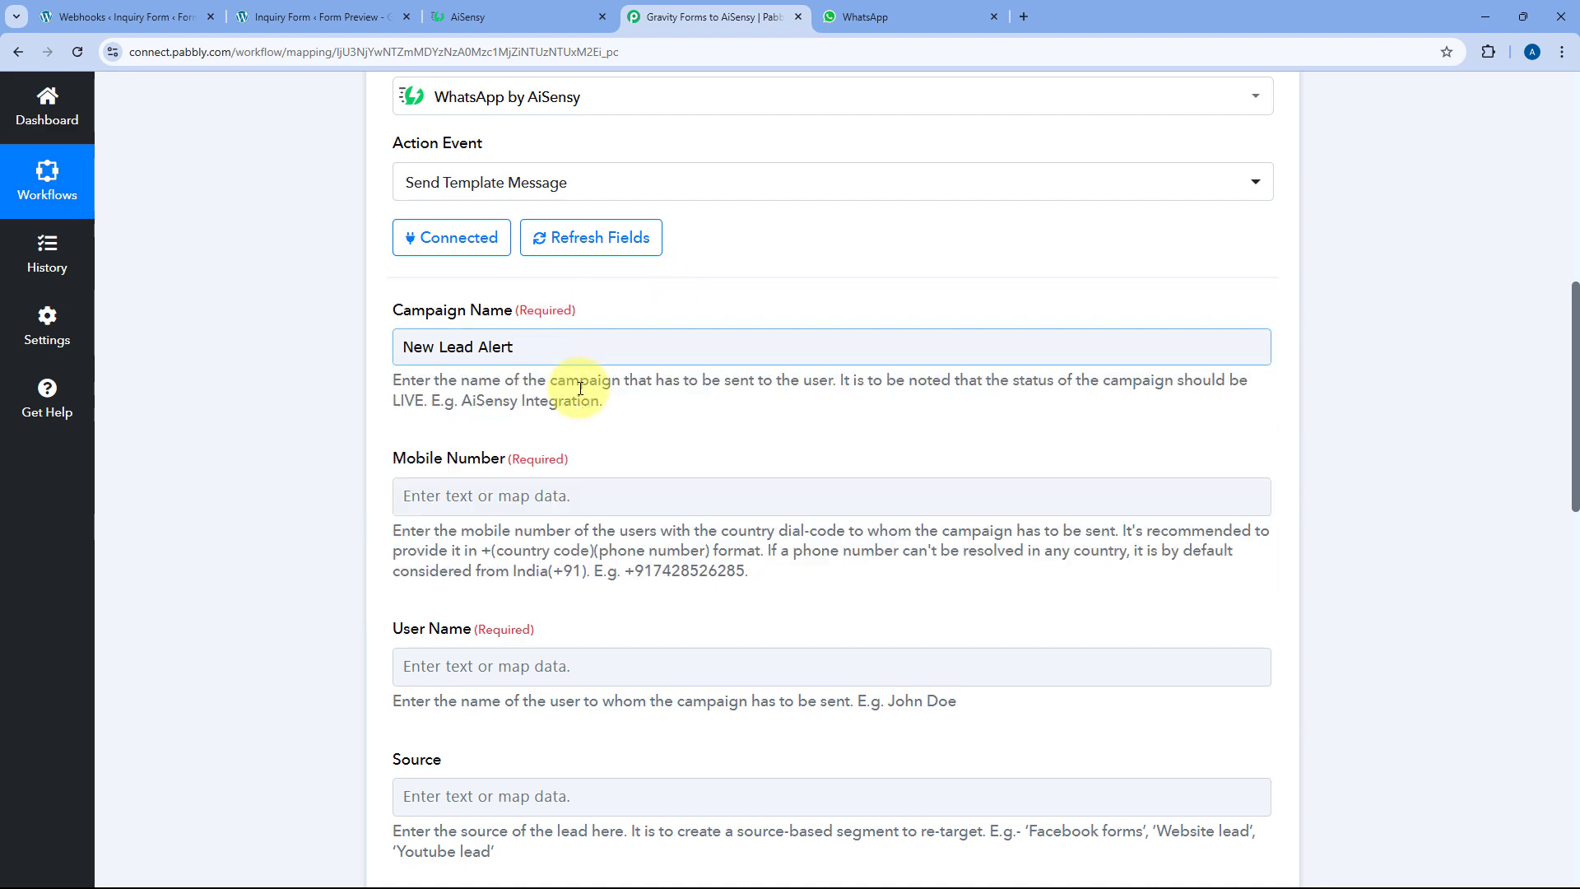
scroll(379, 458, down, 2)
Enter the recipient mobile number and set User Name to Test Dummy
click(412, 331)
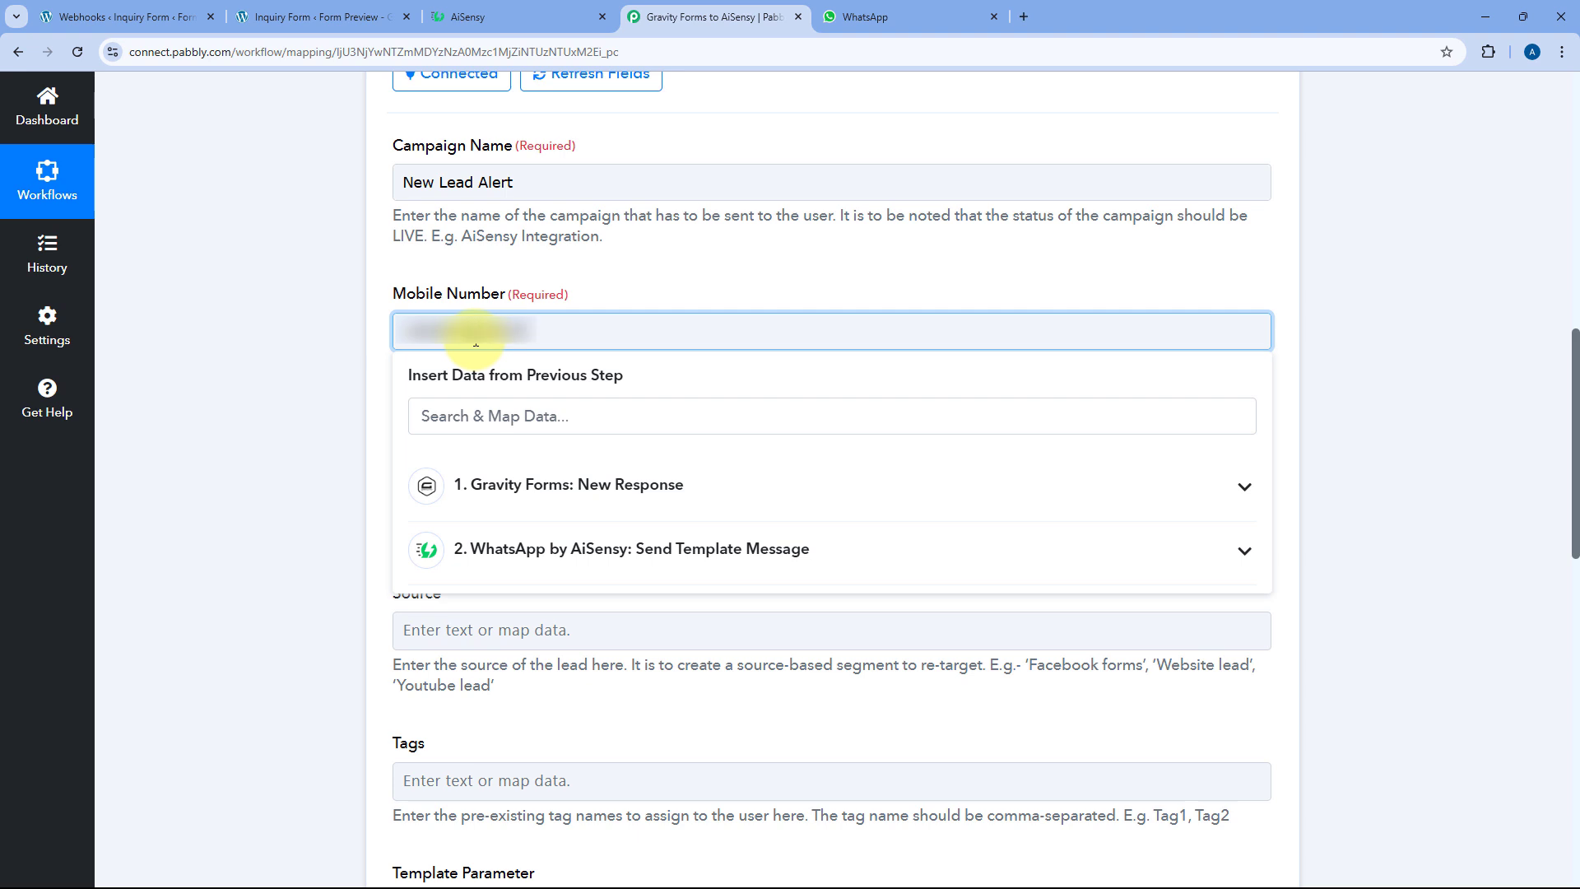
click(331, 344)
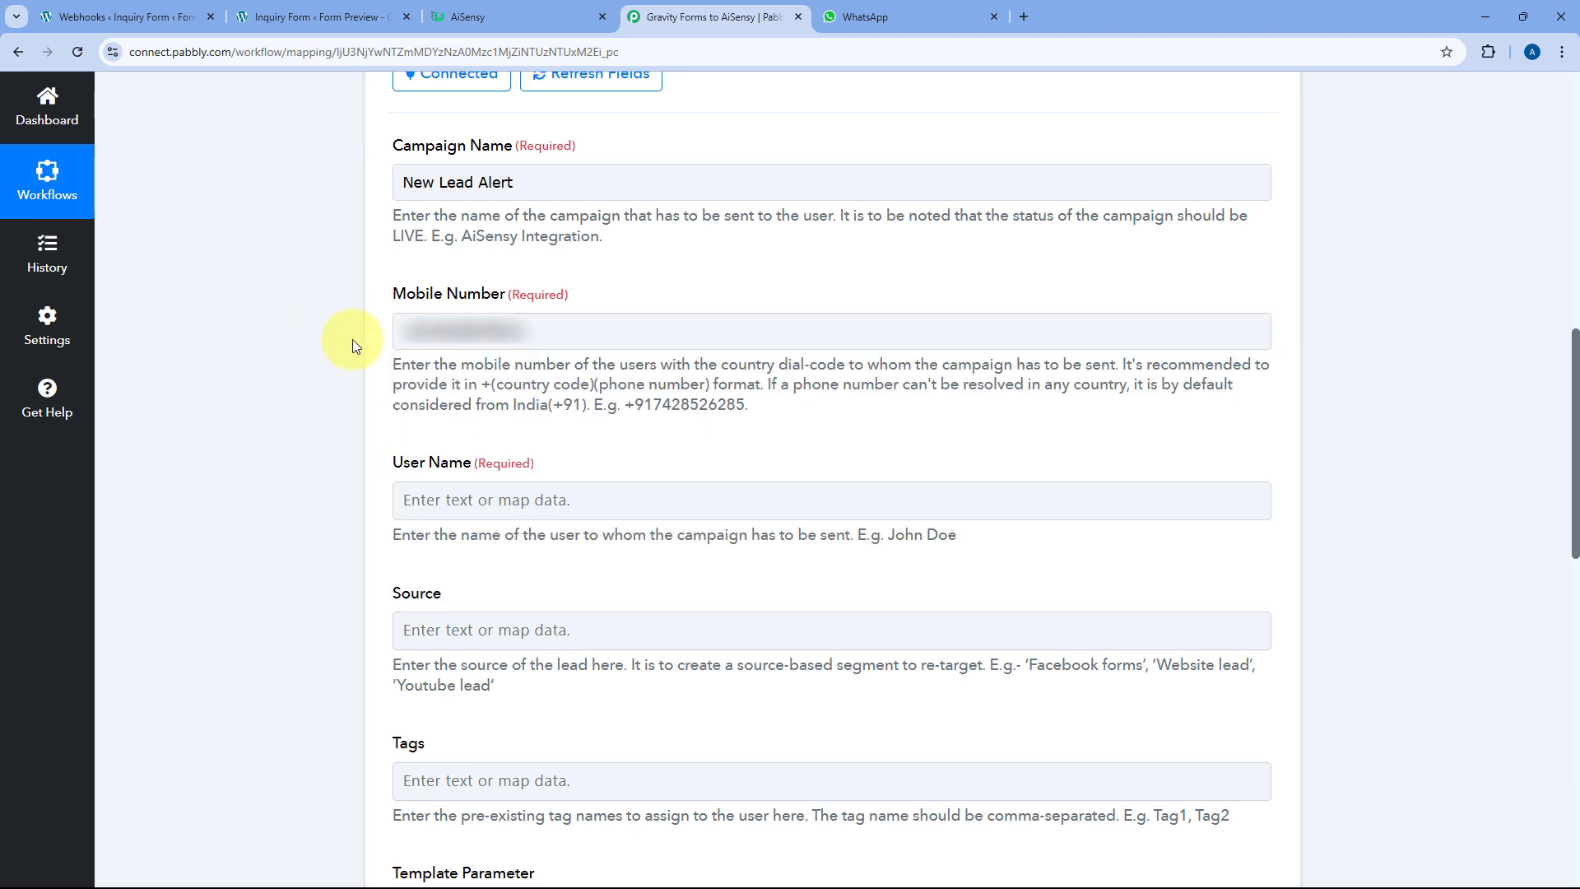
click(494, 500)
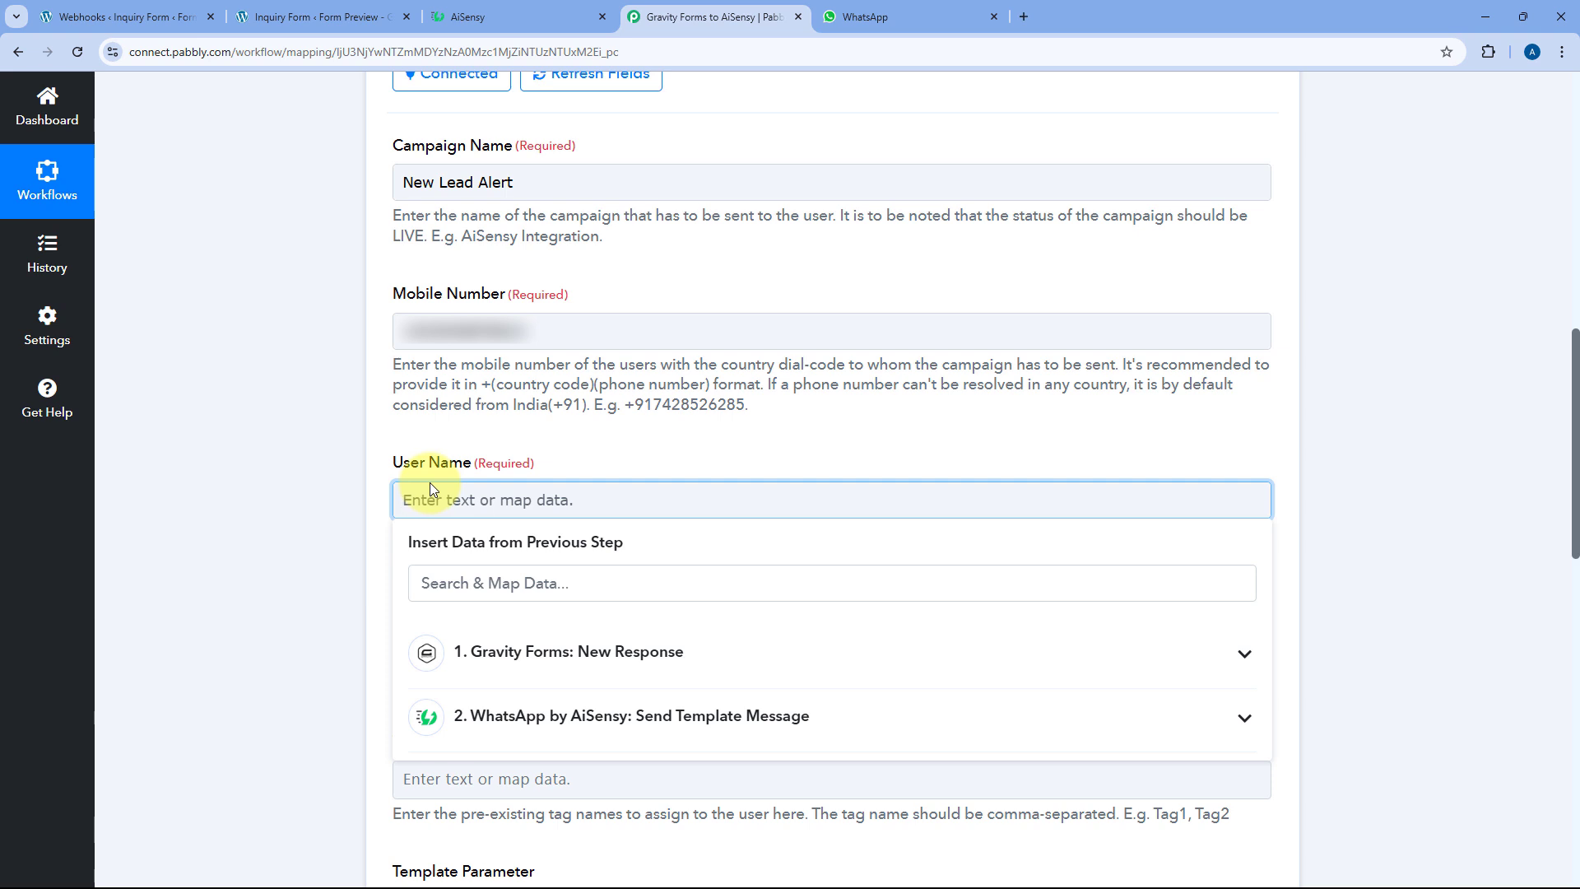
text(Test Dummy)
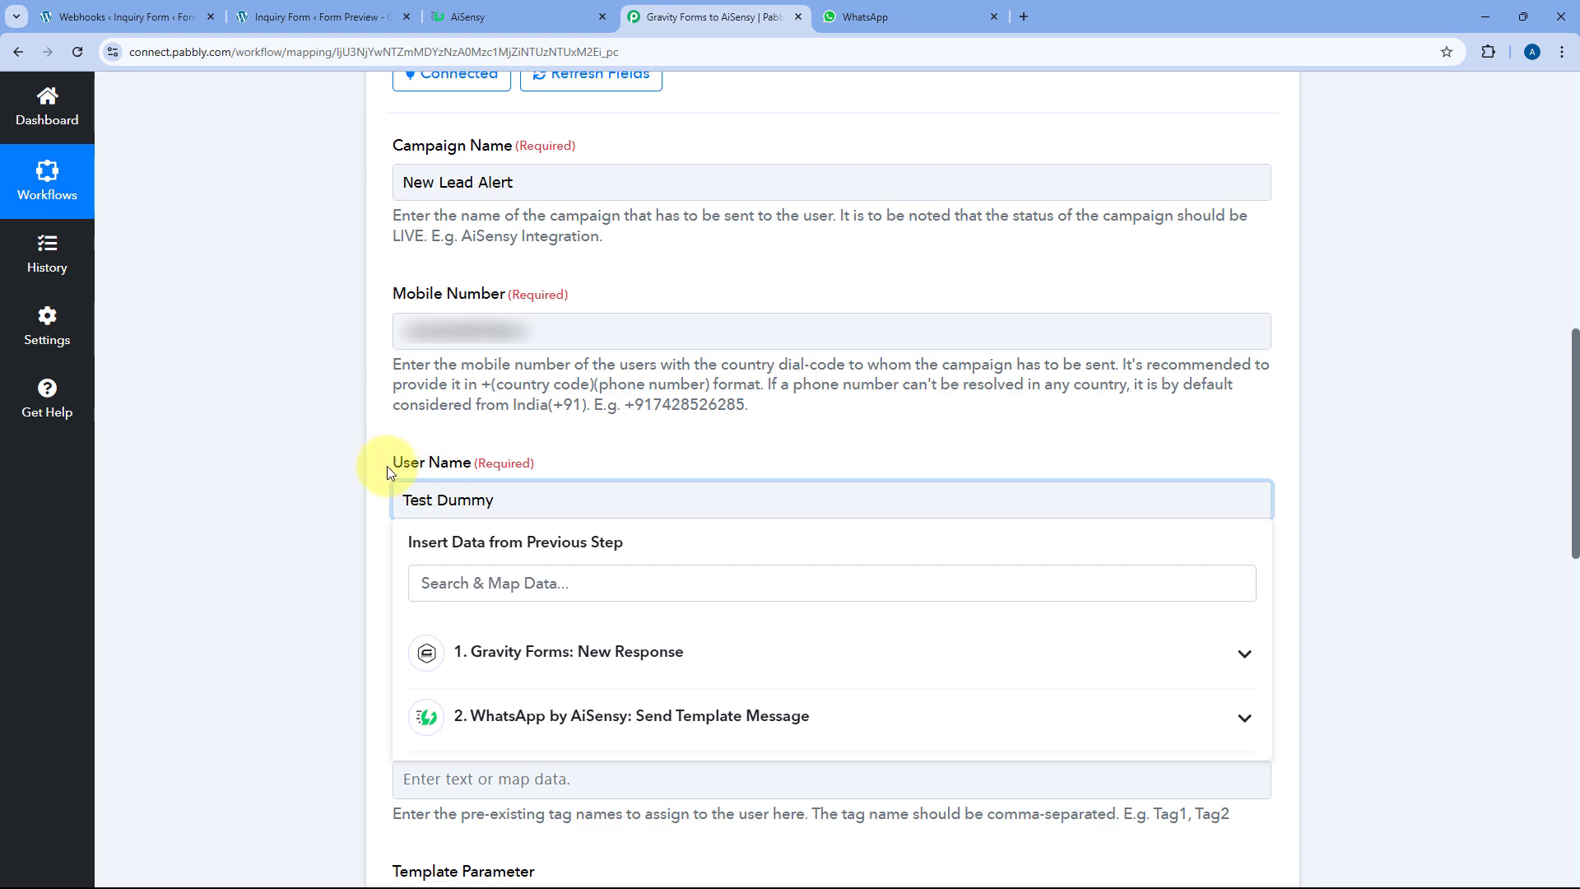
click(387, 466)
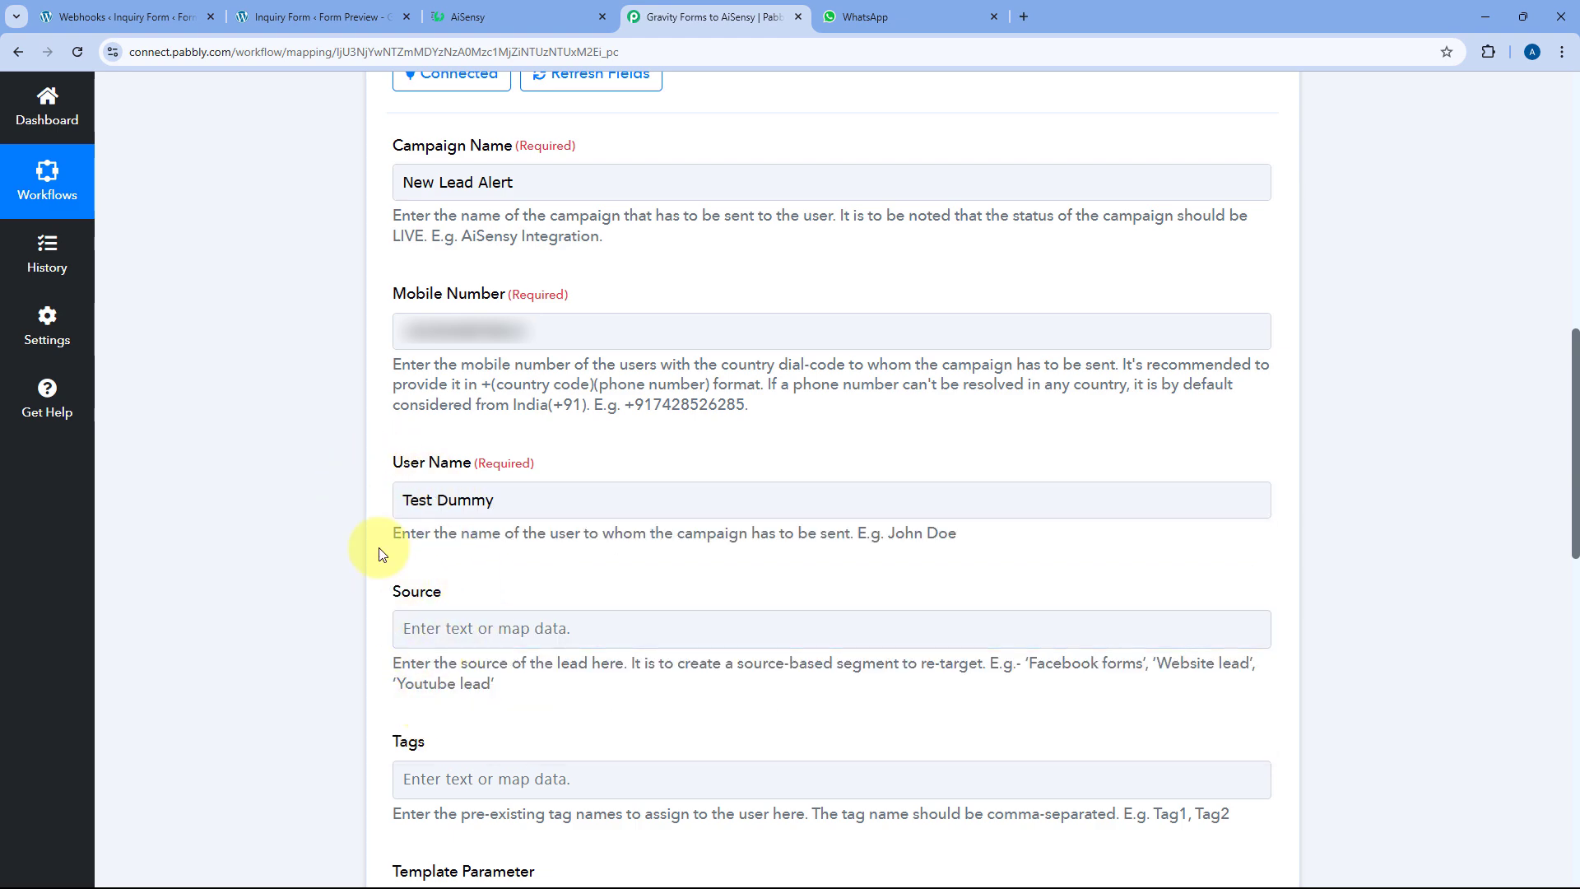
scroll(402, 433, down, 9)
scroll(399, 426, up, 1)
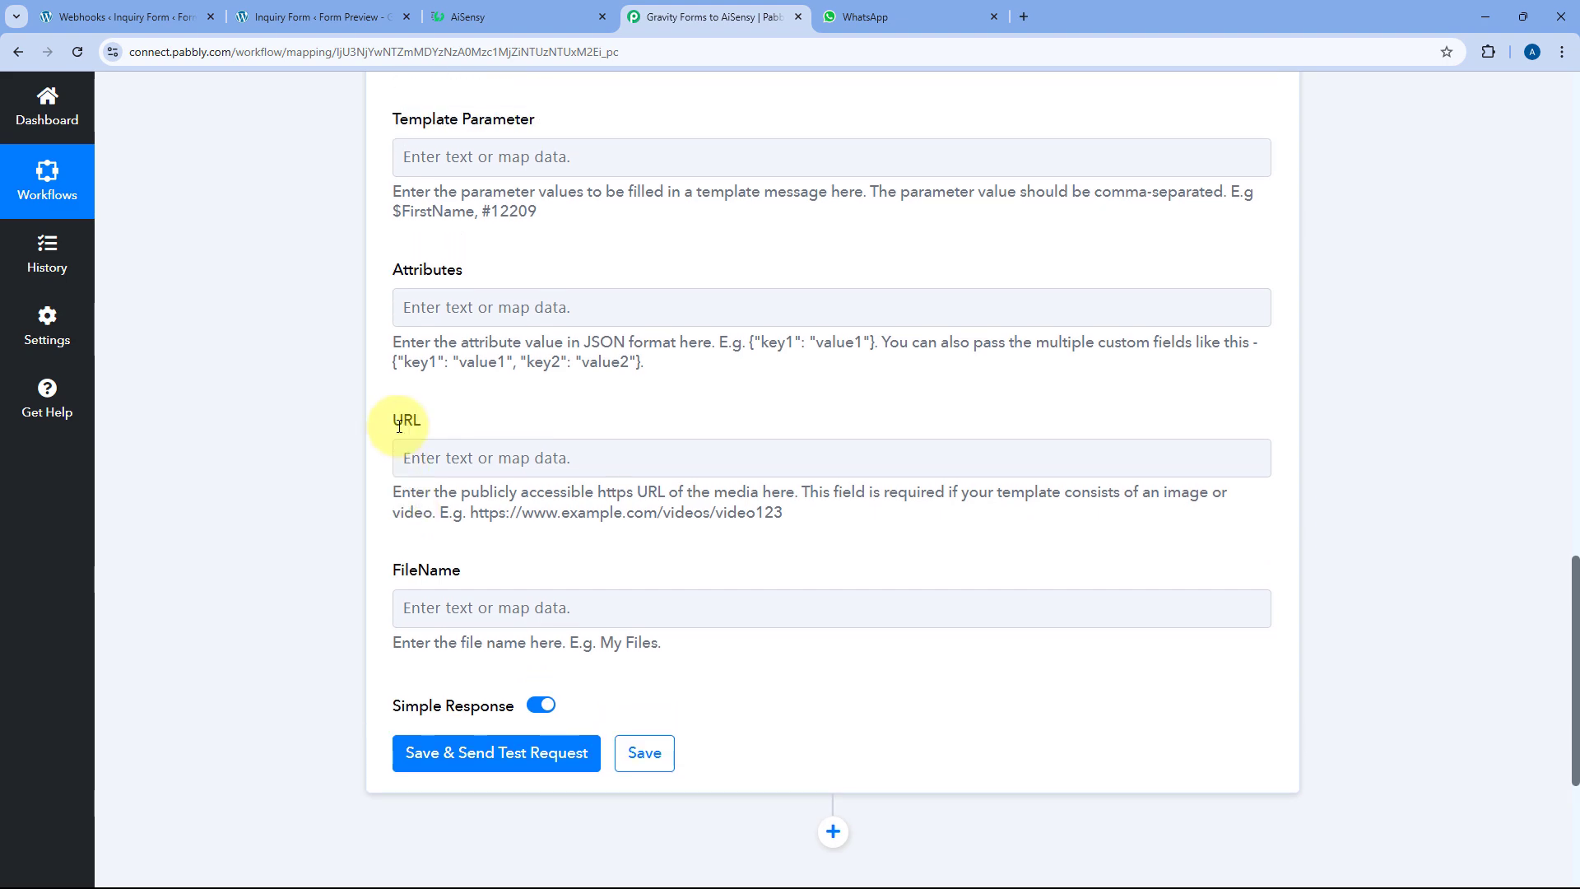
scroll(399, 426, up, 1)
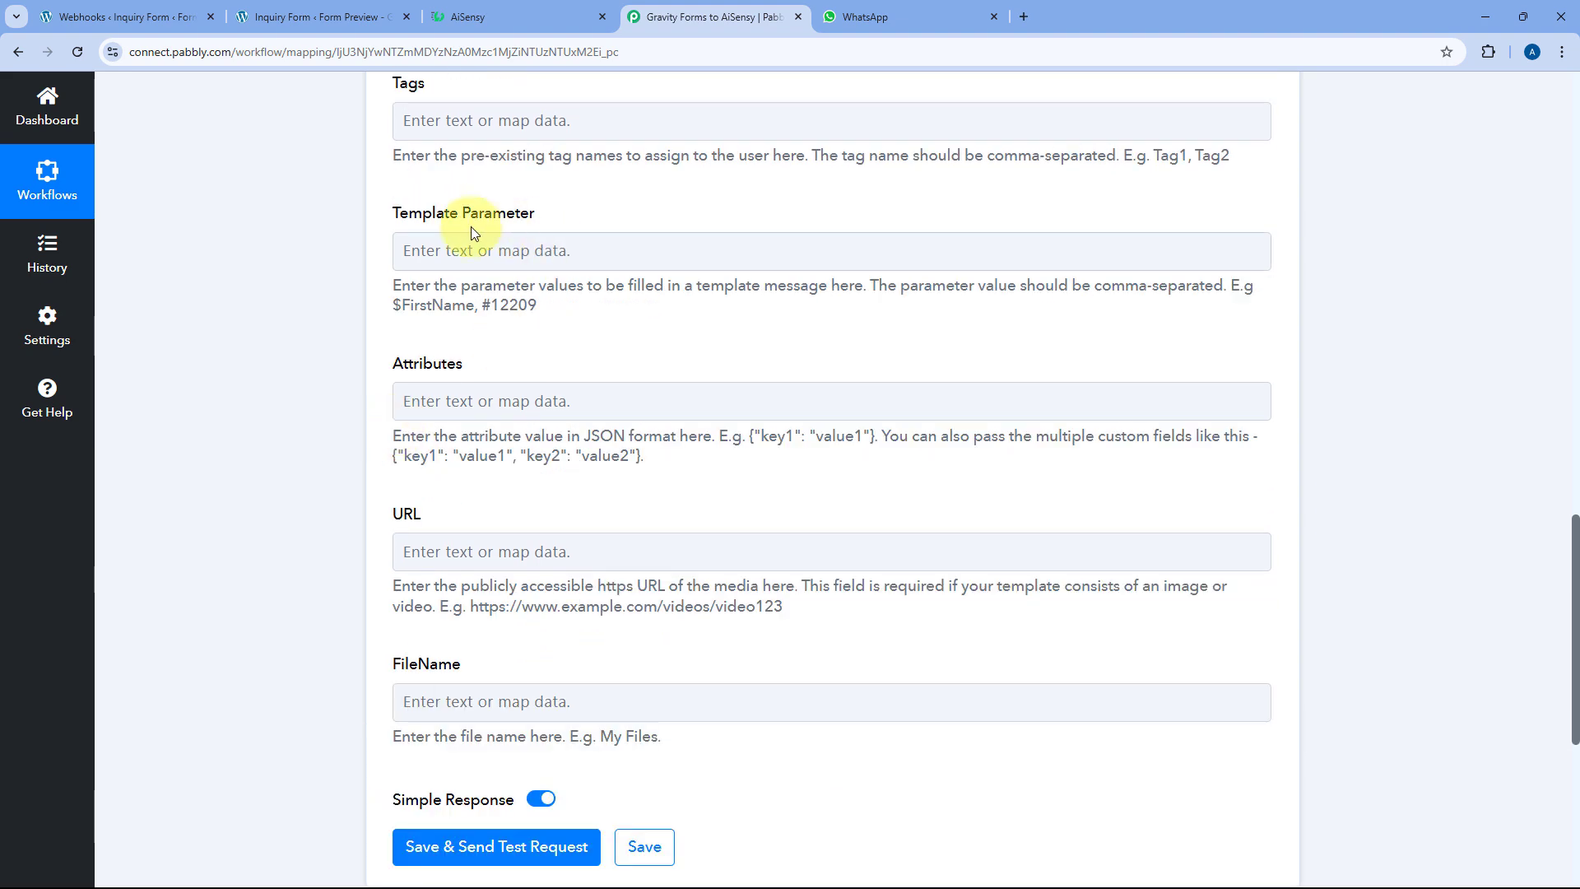
Check the first {{1}} placeholder in the AiSensy campaign, then begin the Template Parameter field
click(510, 17)
scroll(216, 447, down, 5)
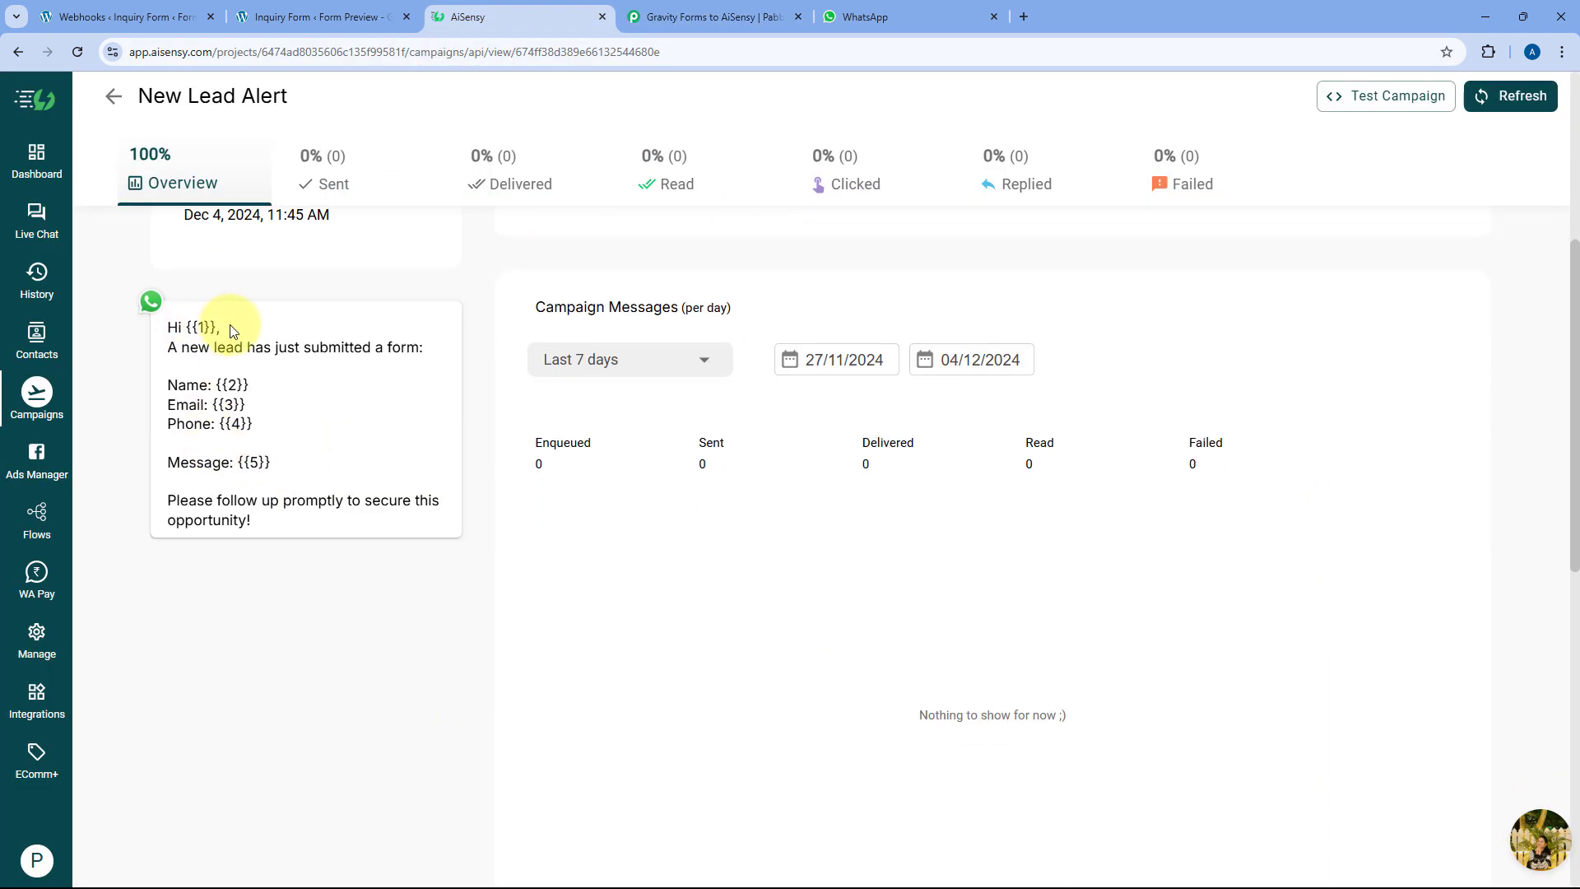
drag(216, 327, 187, 327)
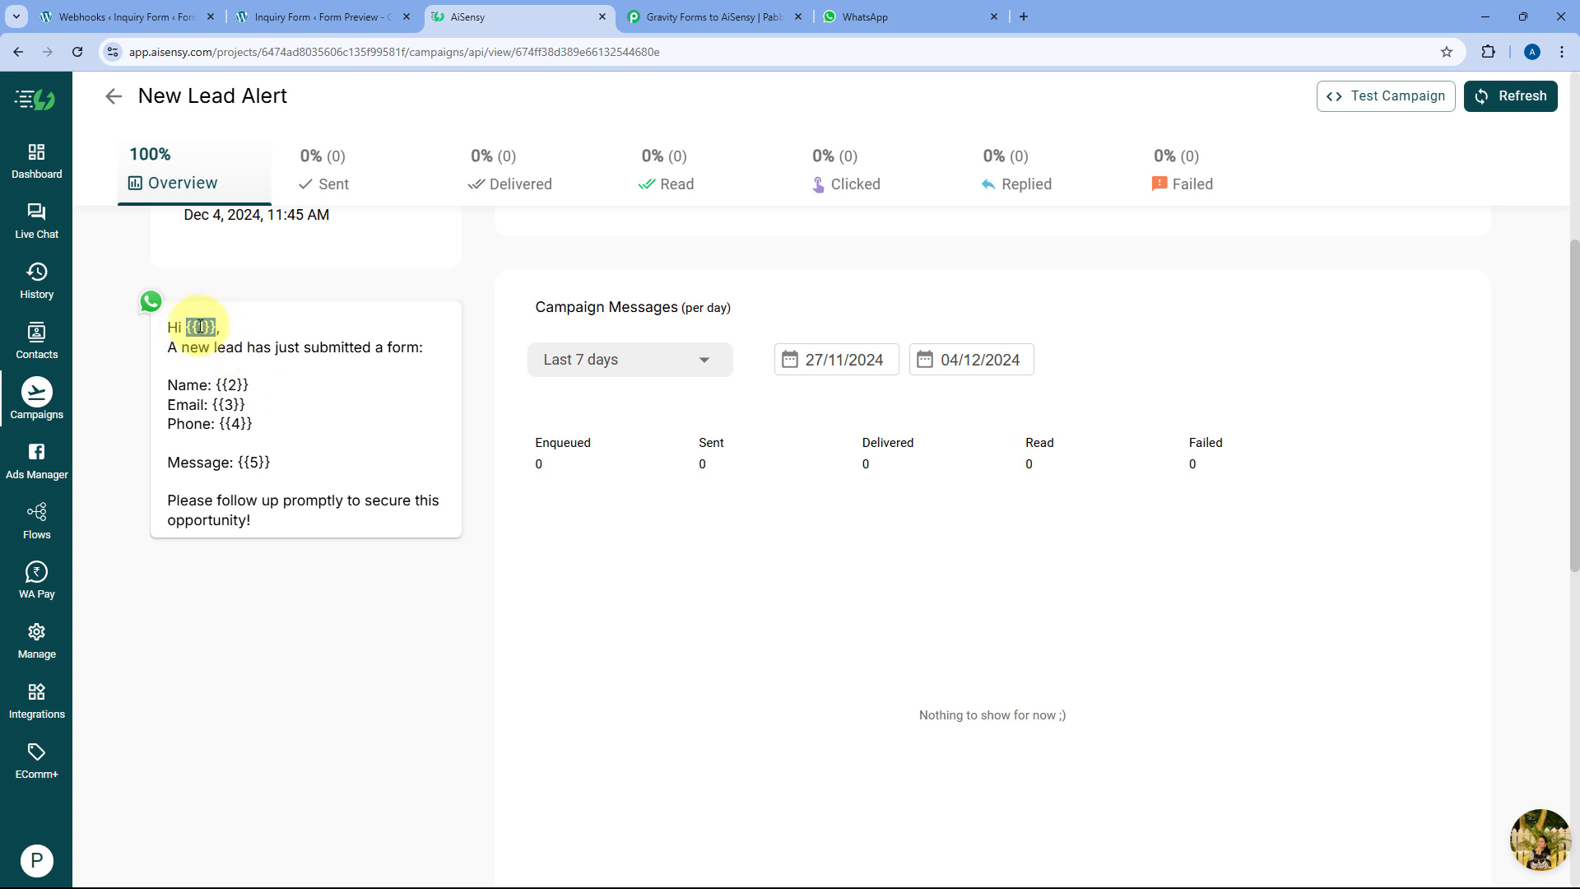
click(661, 17)
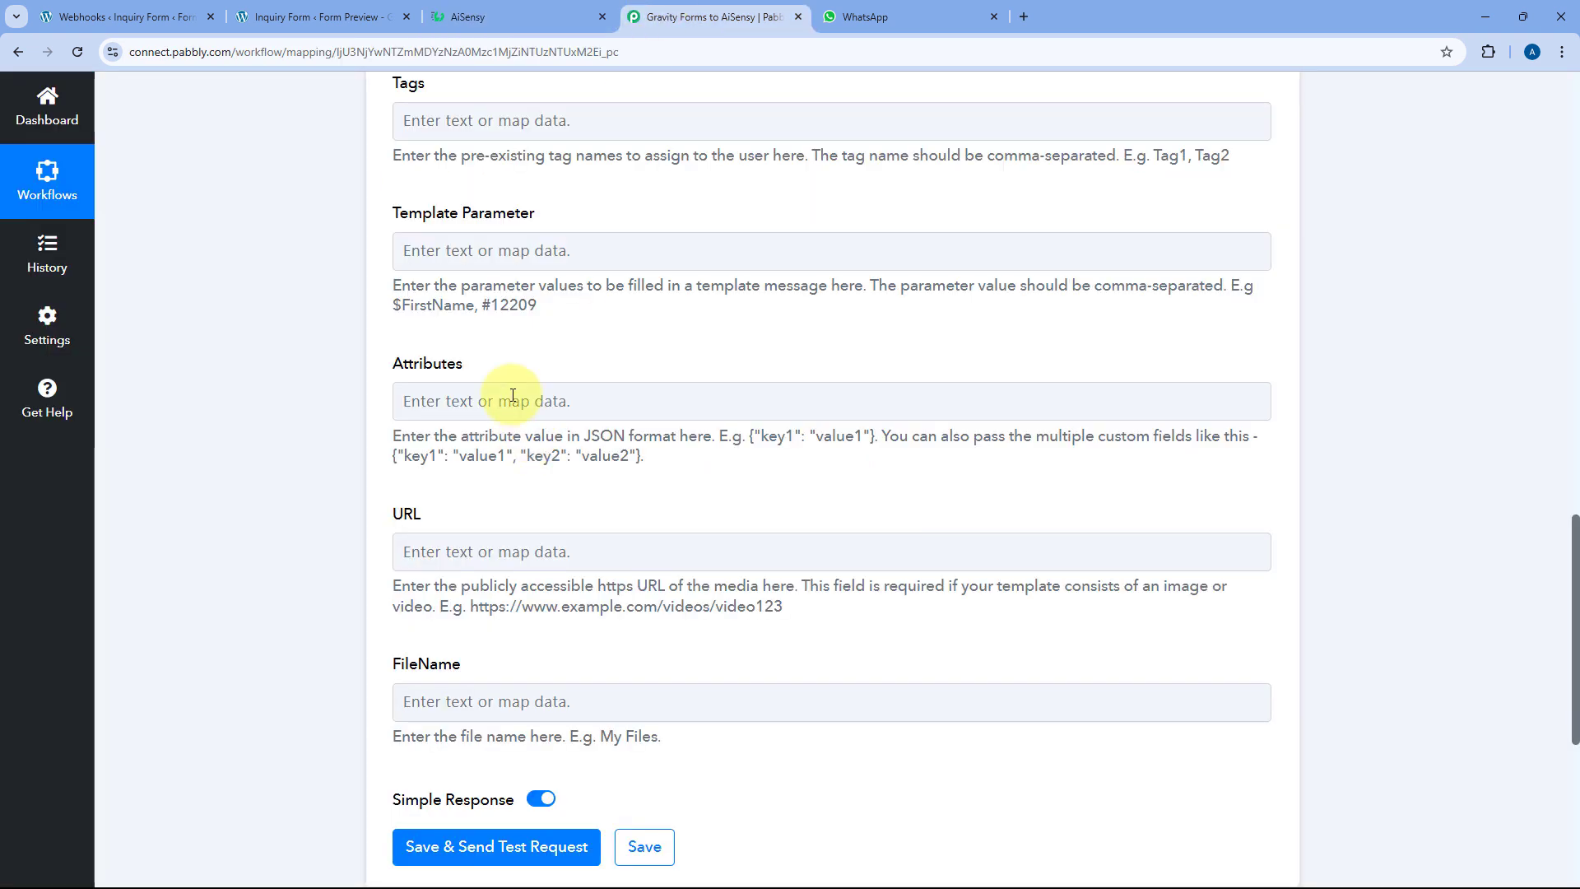
click(462, 247)
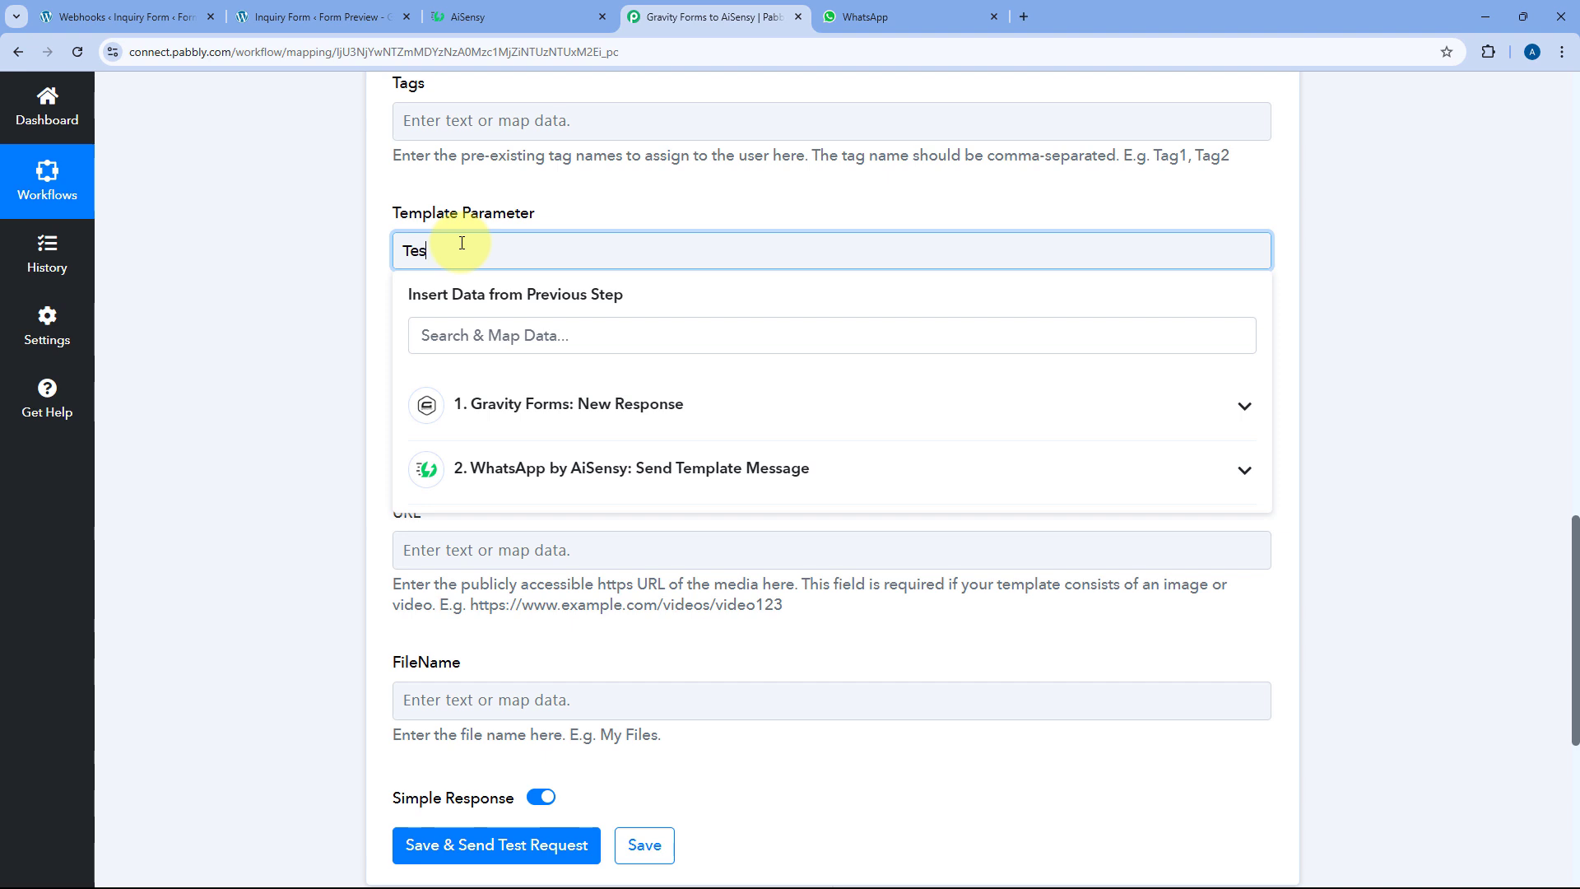
Map the Gravity Forms first and last name fields into Template Parameter for placeholder {{2}}
click(518, 16)
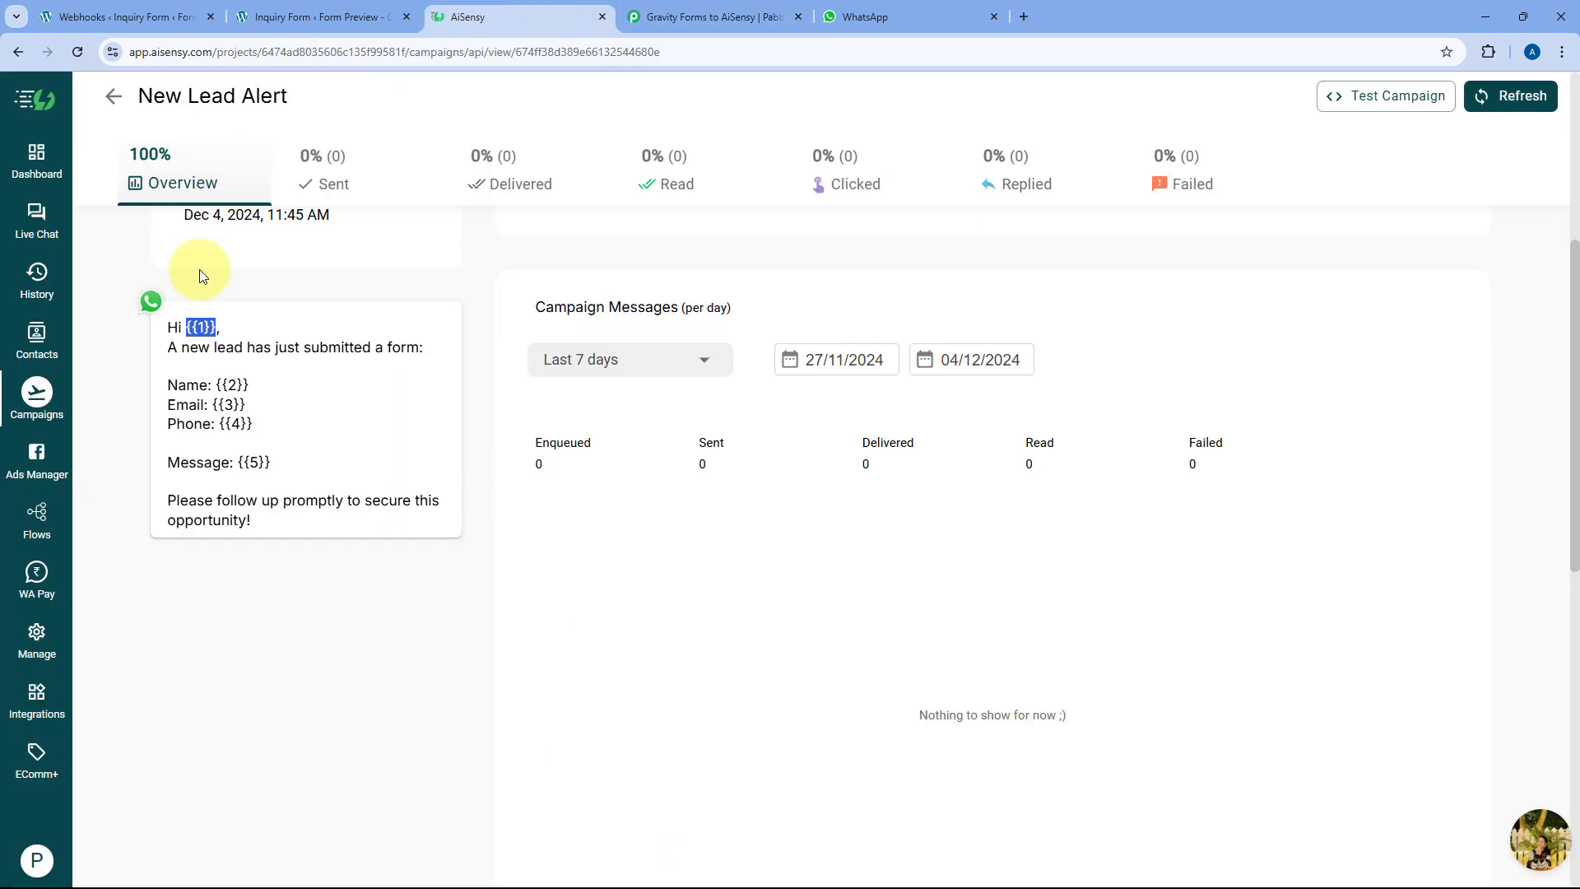
drag(250, 387, 217, 380)
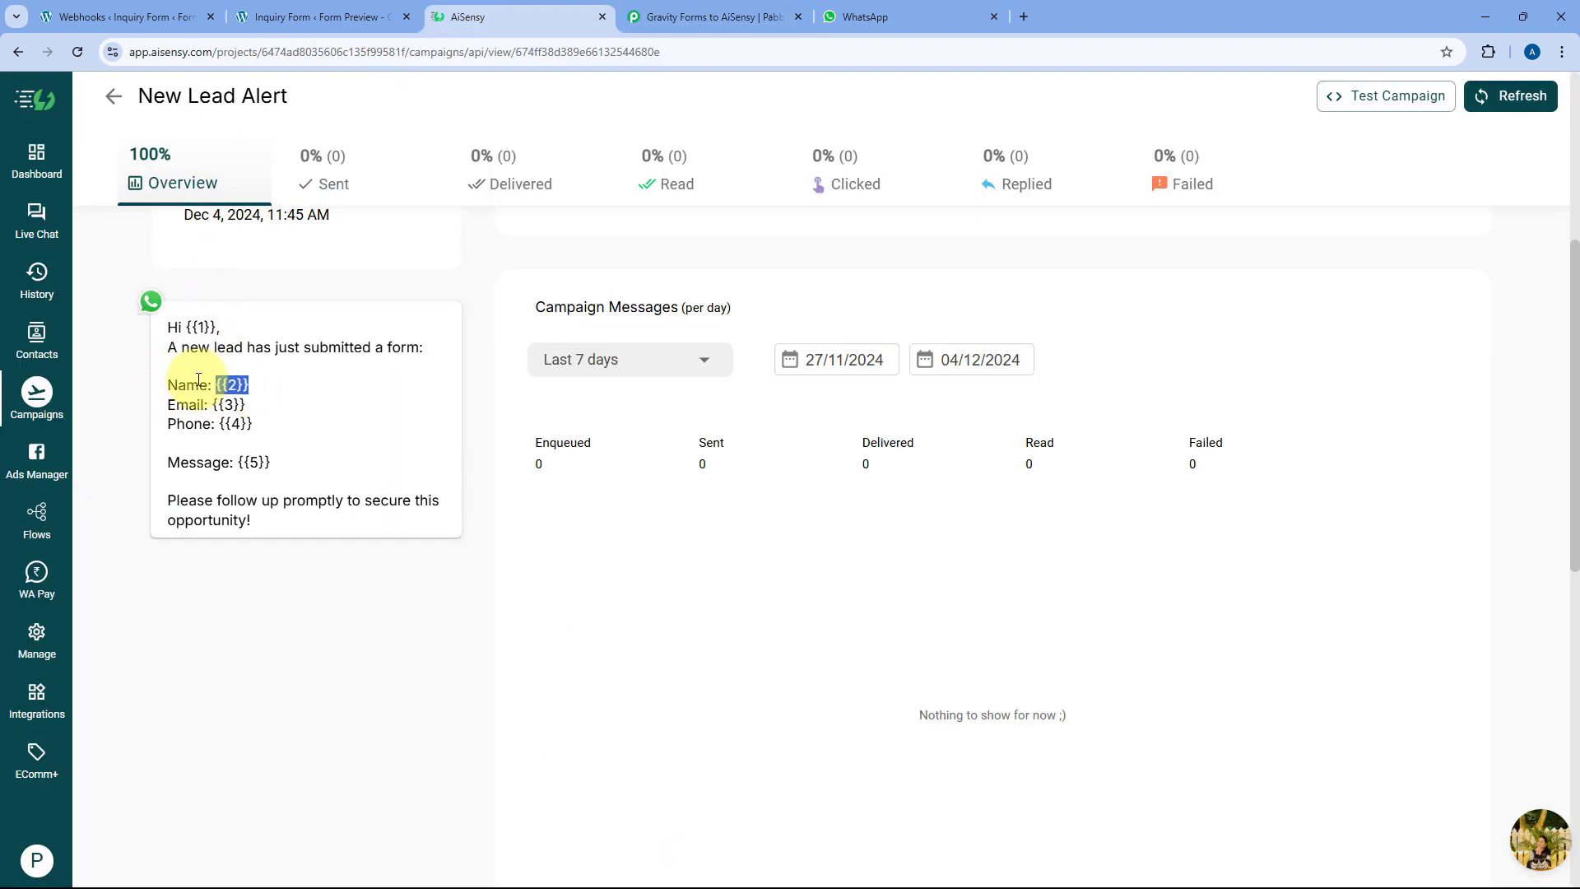
click(707, 17)
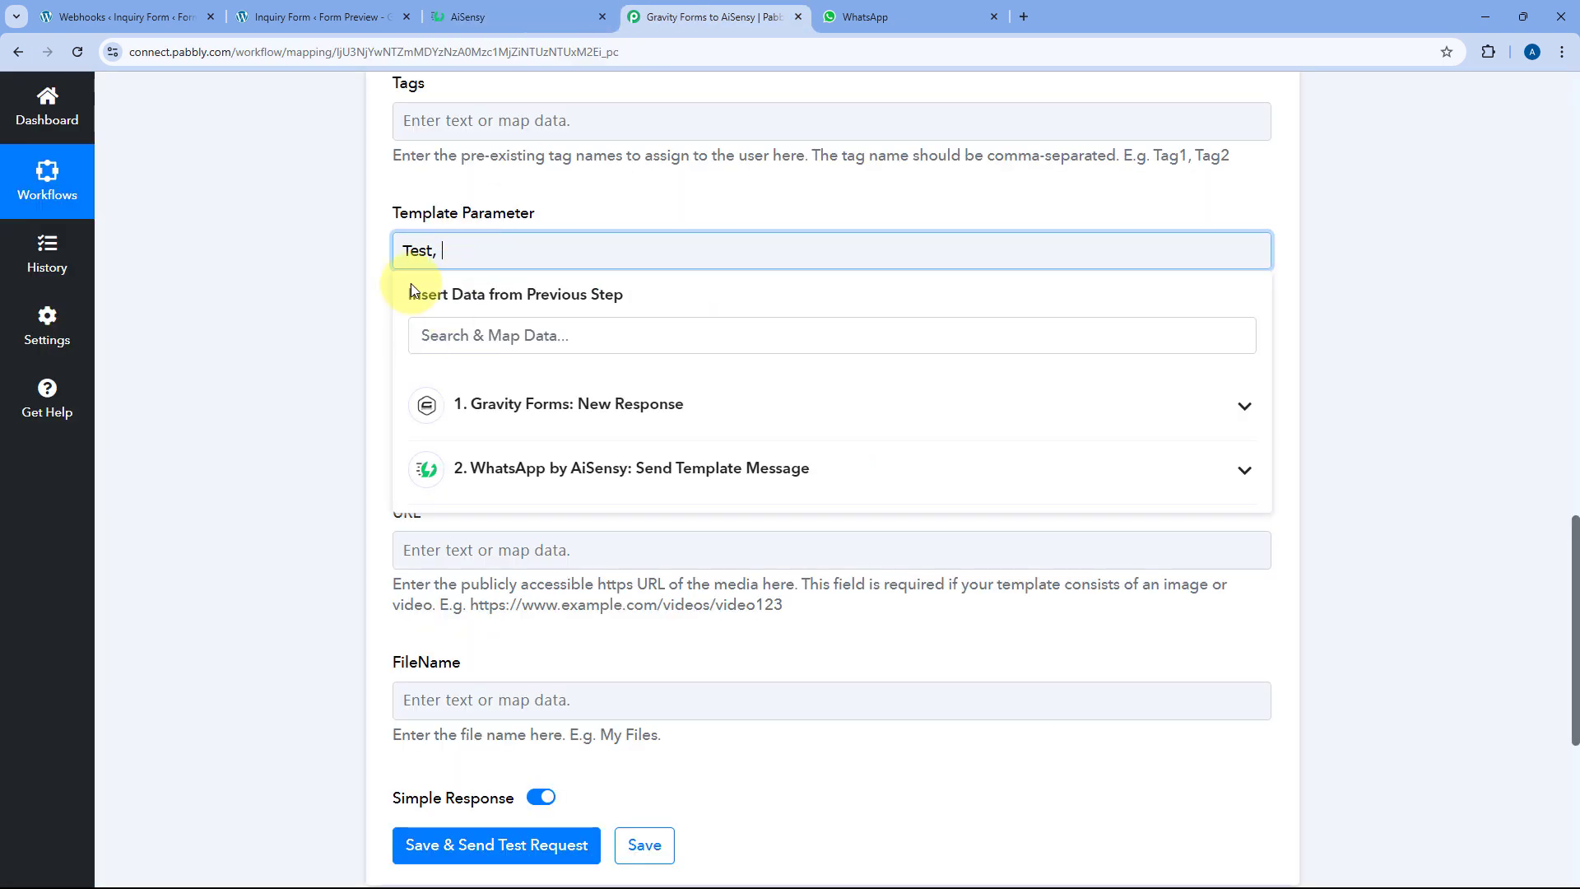
click(529, 402)
scroll(625, 575, down, 5)
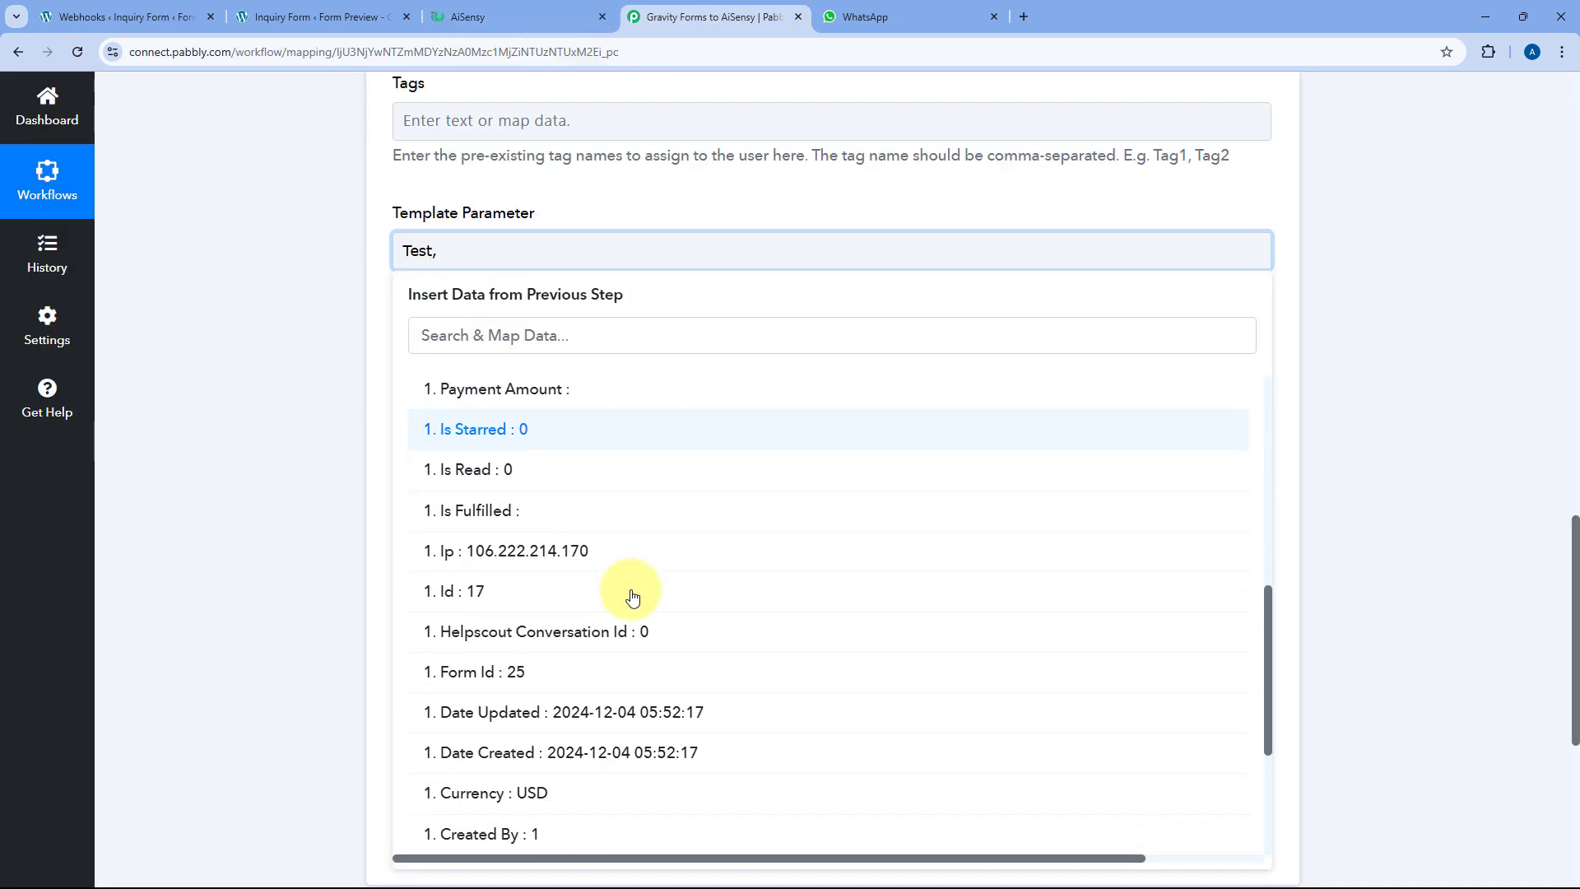
scroll(630, 600, down, 6)
click(522, 733)
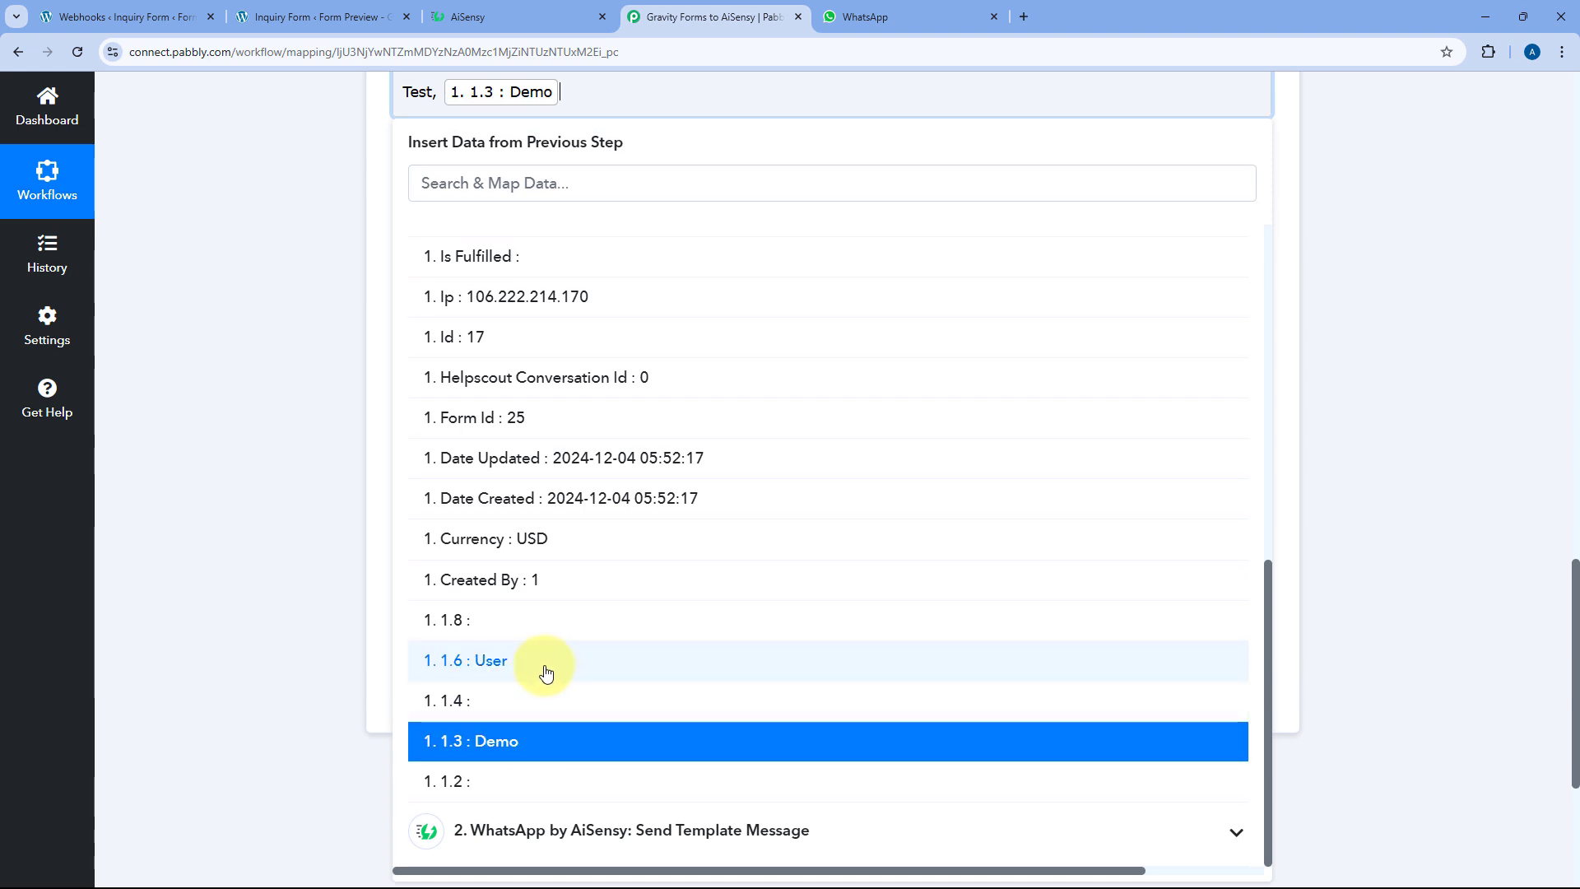
click(552, 674)
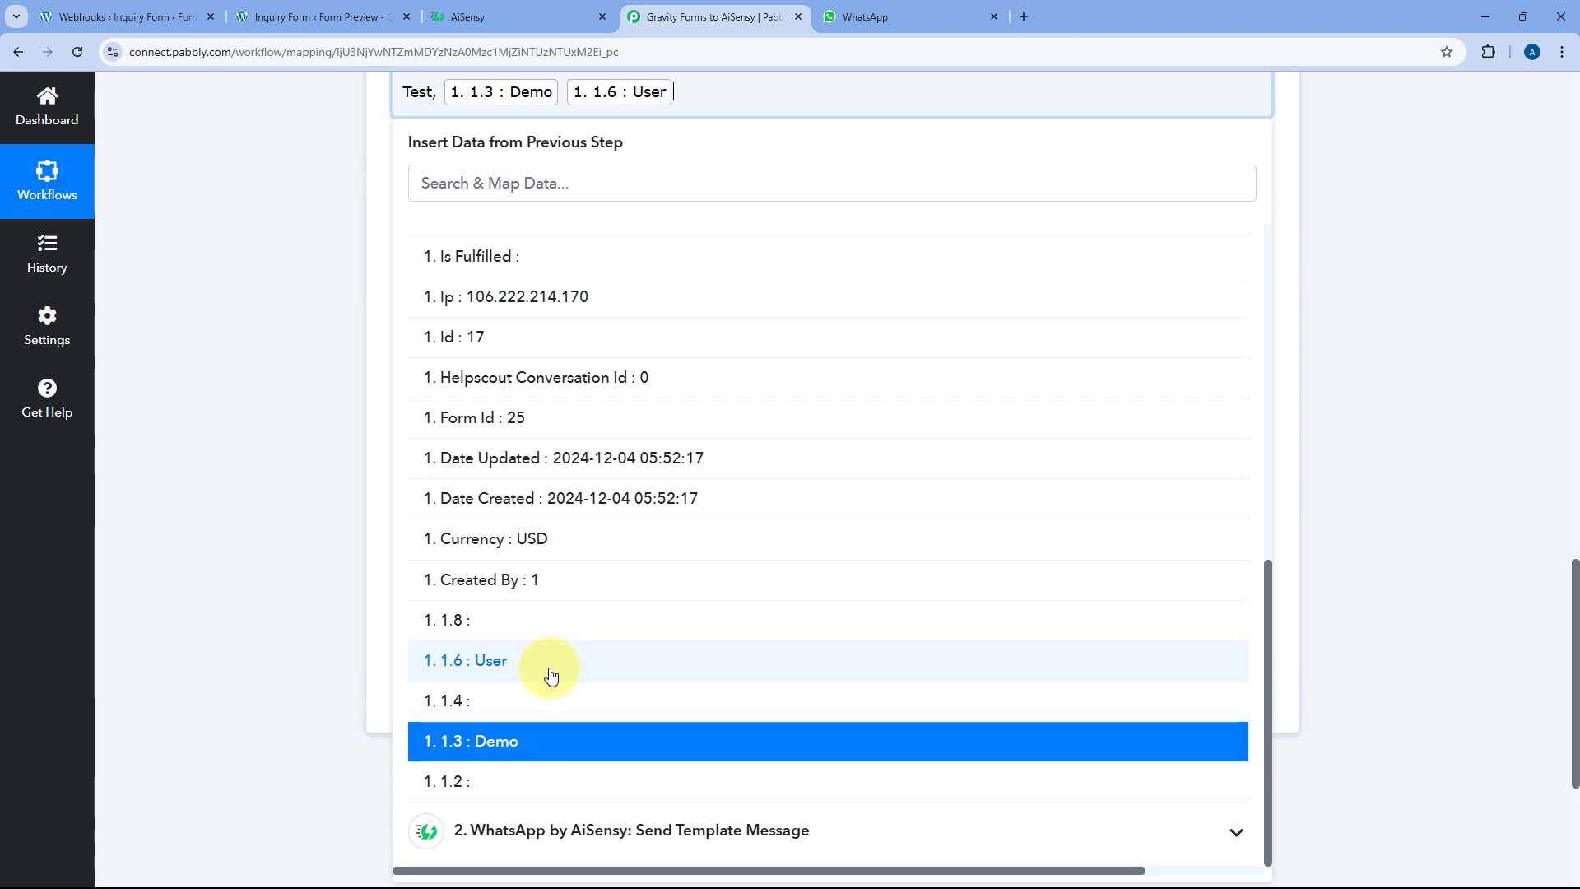
click(291, 391)
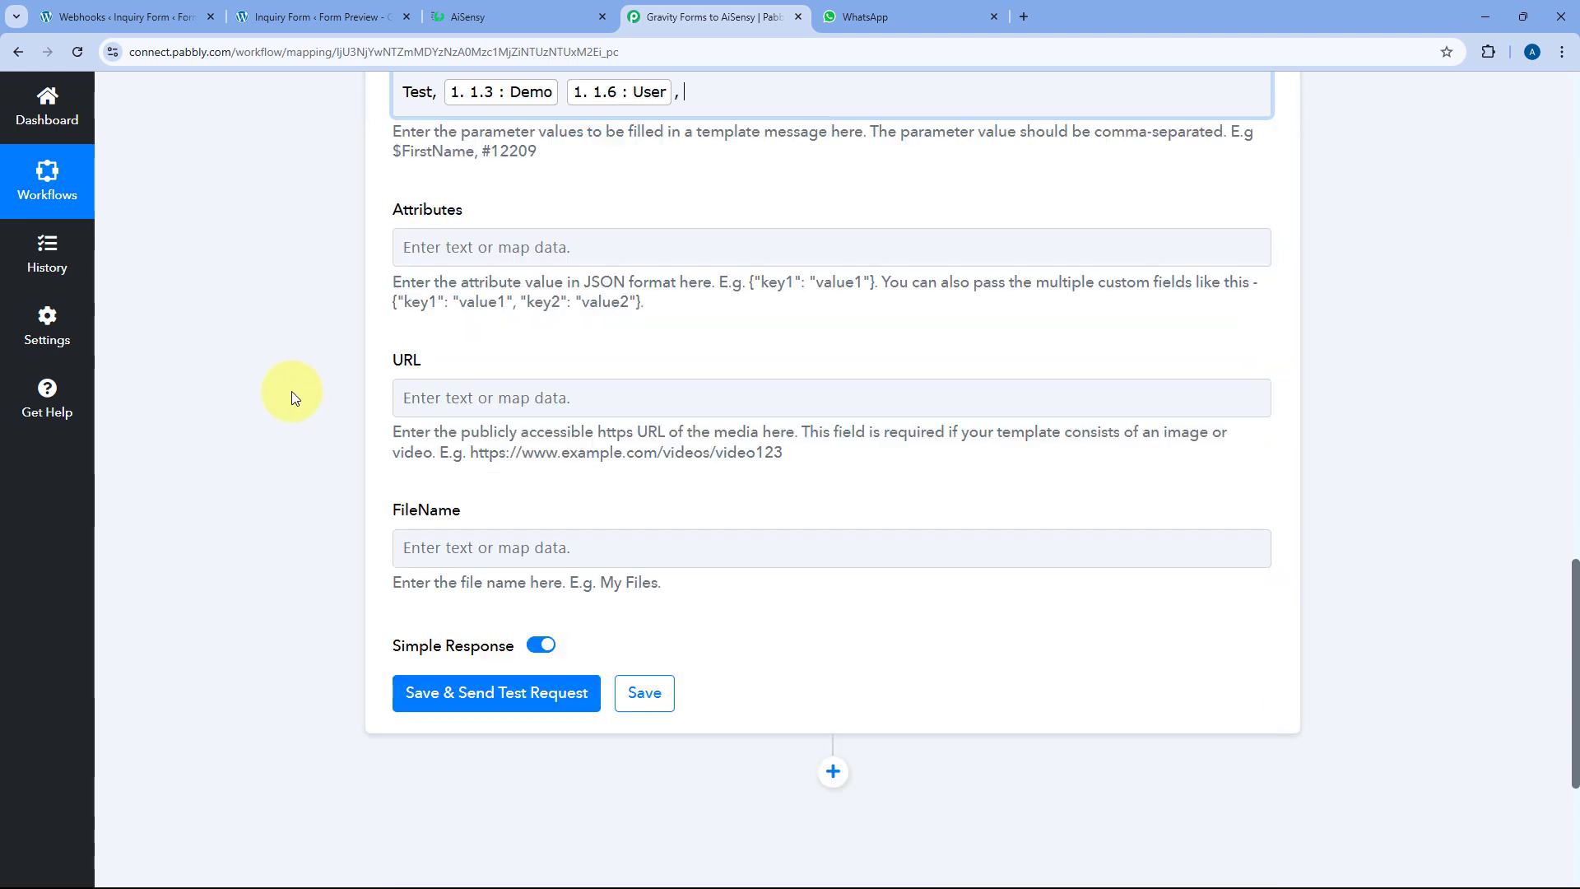
scroll(291, 392, up, 2)
Map the submitted email field as the {{3}} parameter
click(473, 11)
double_click(235, 404)
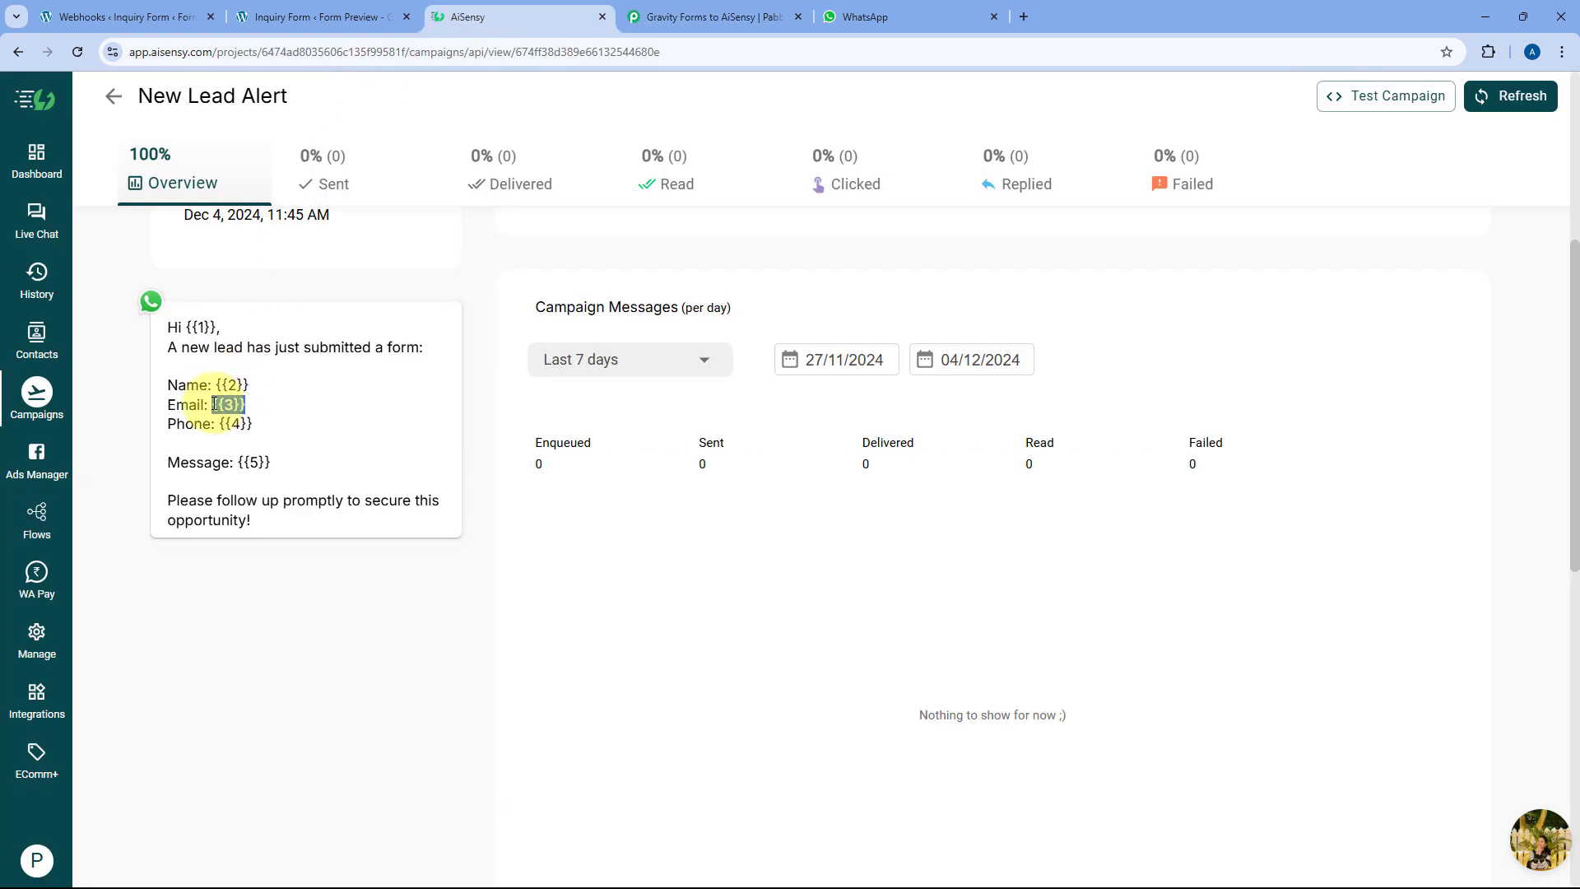
click(708, 17)
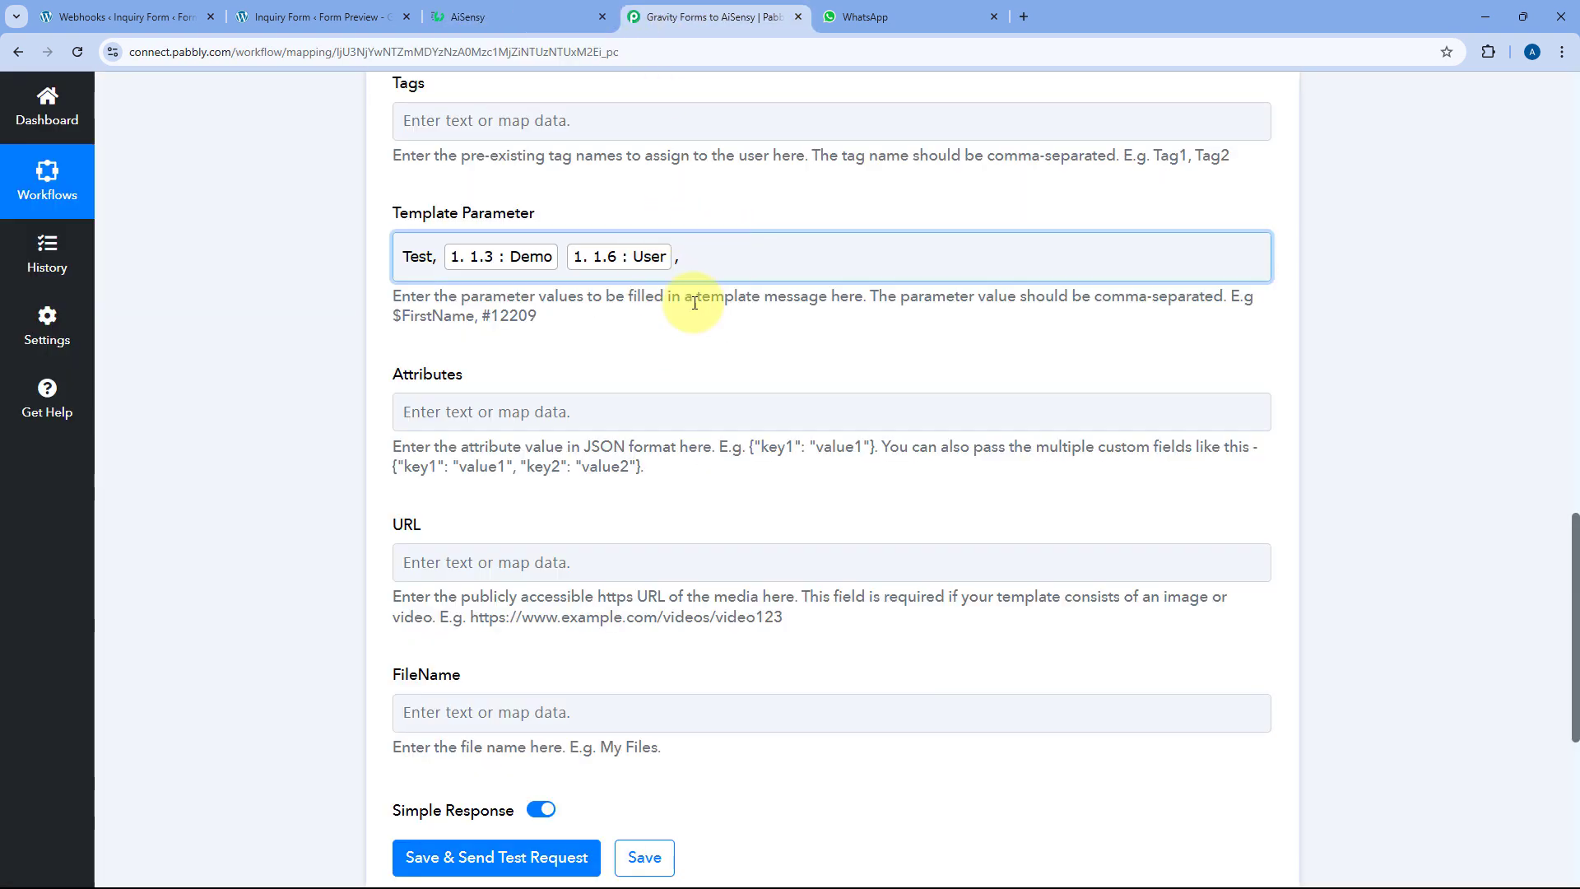
click(688, 252)
click(664, 425)
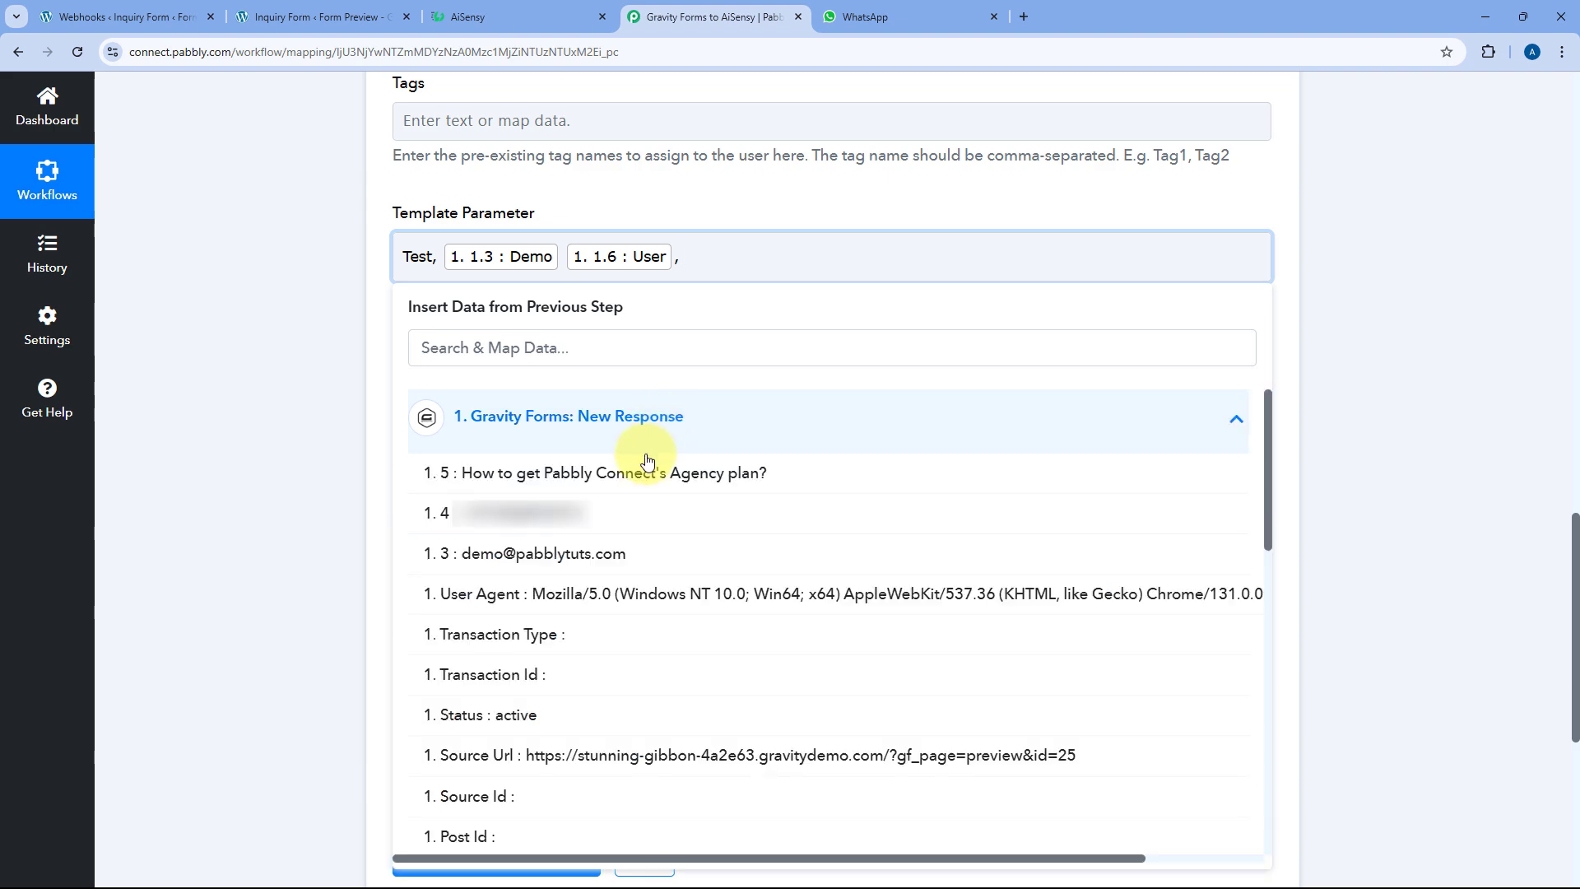
click(608, 551)
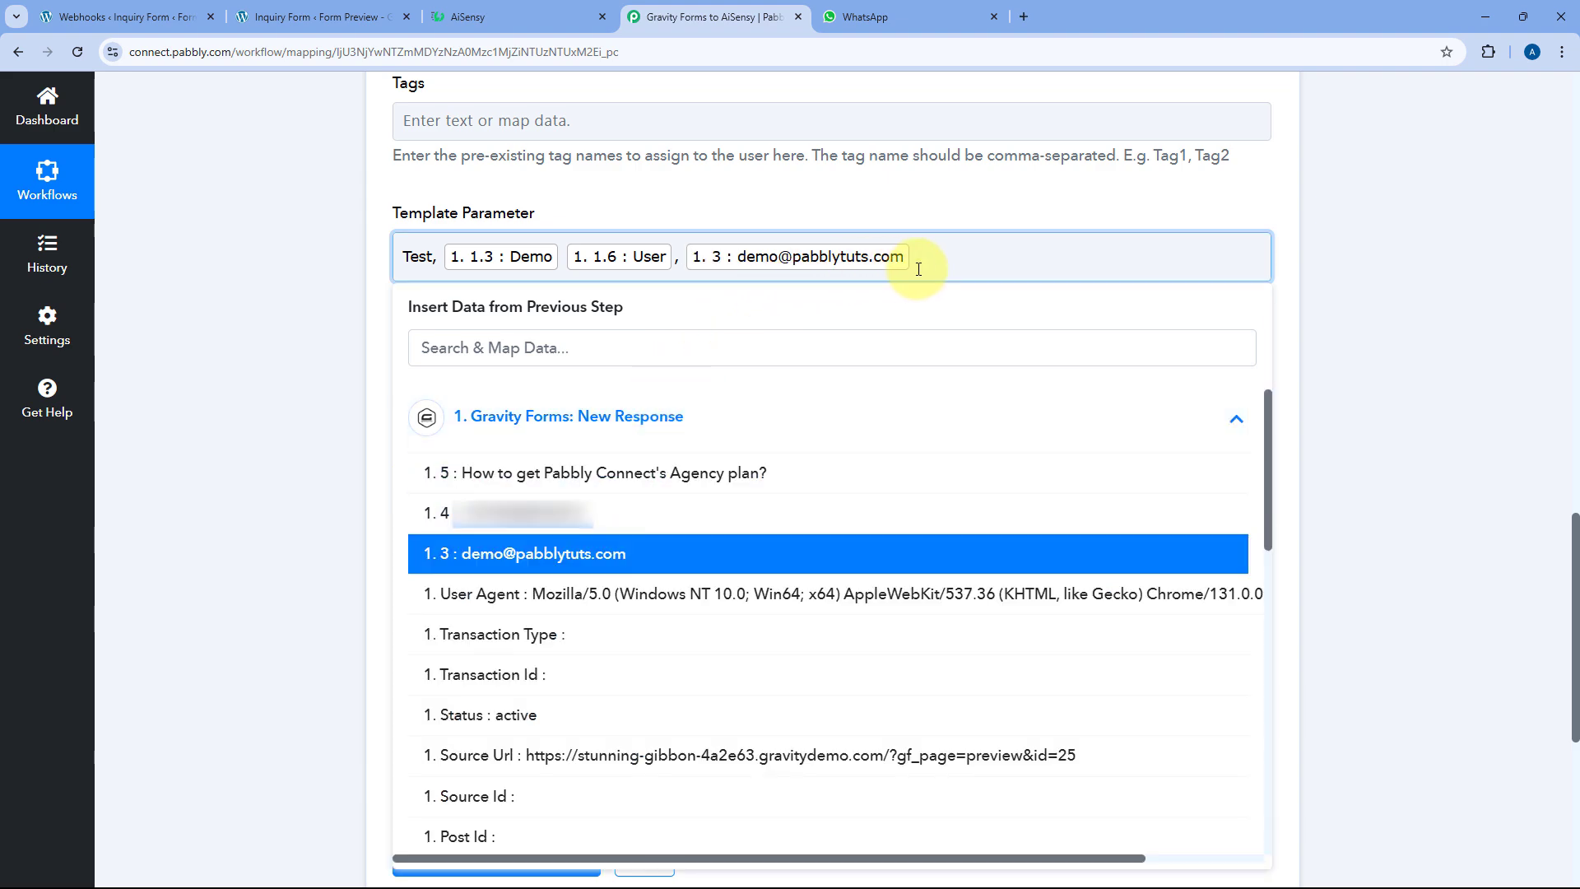
Add the phone and message fields as the last comma-separated parameters
click(525, 9)
click(714, 16)
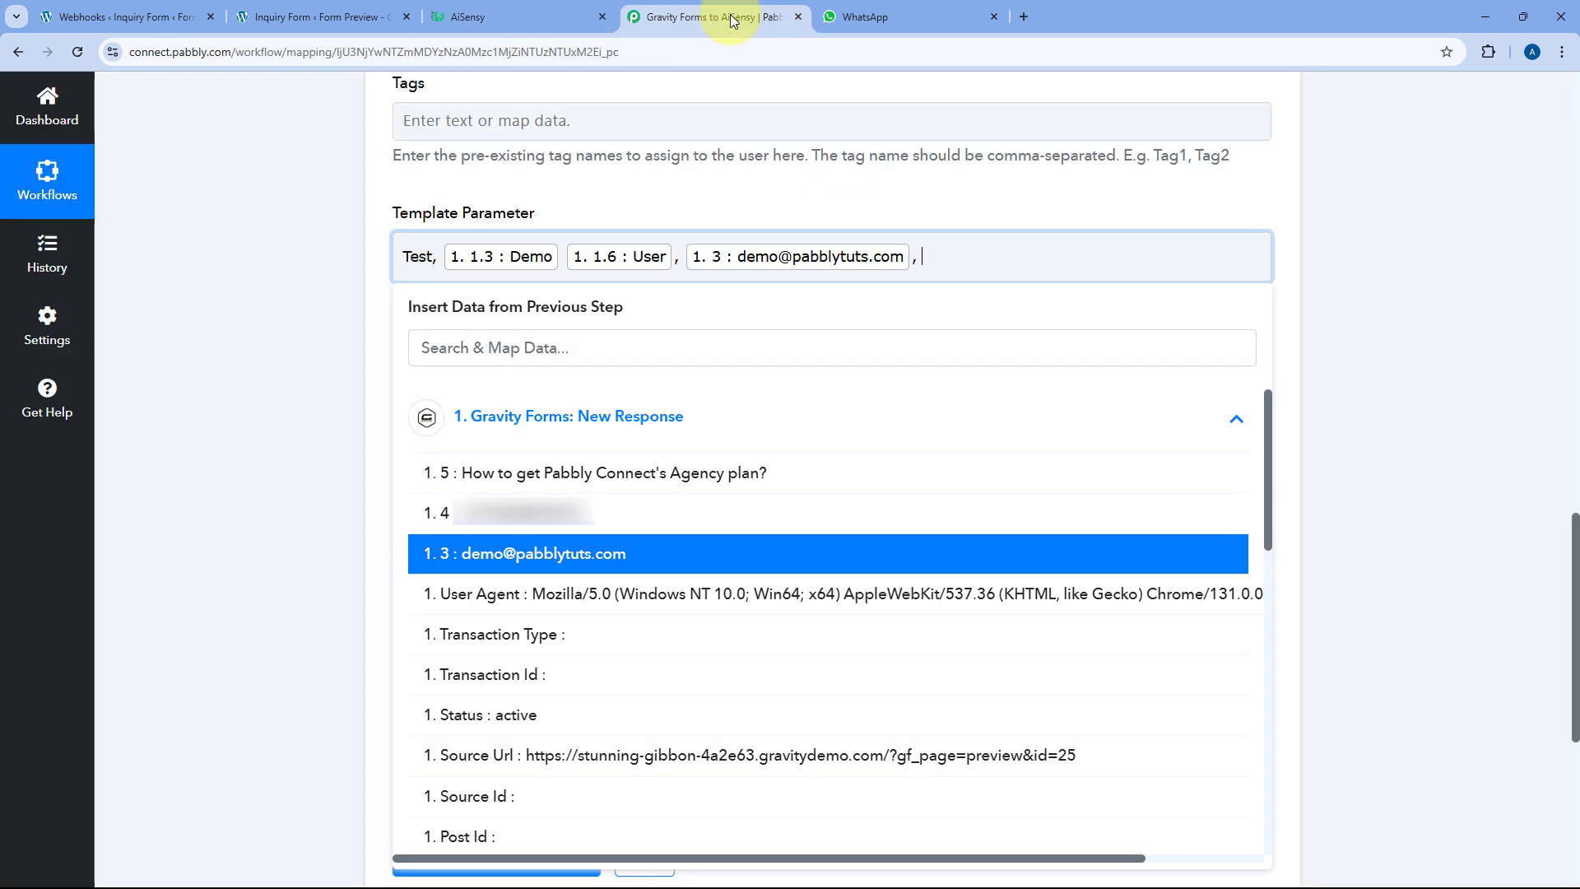
click(603, 515)
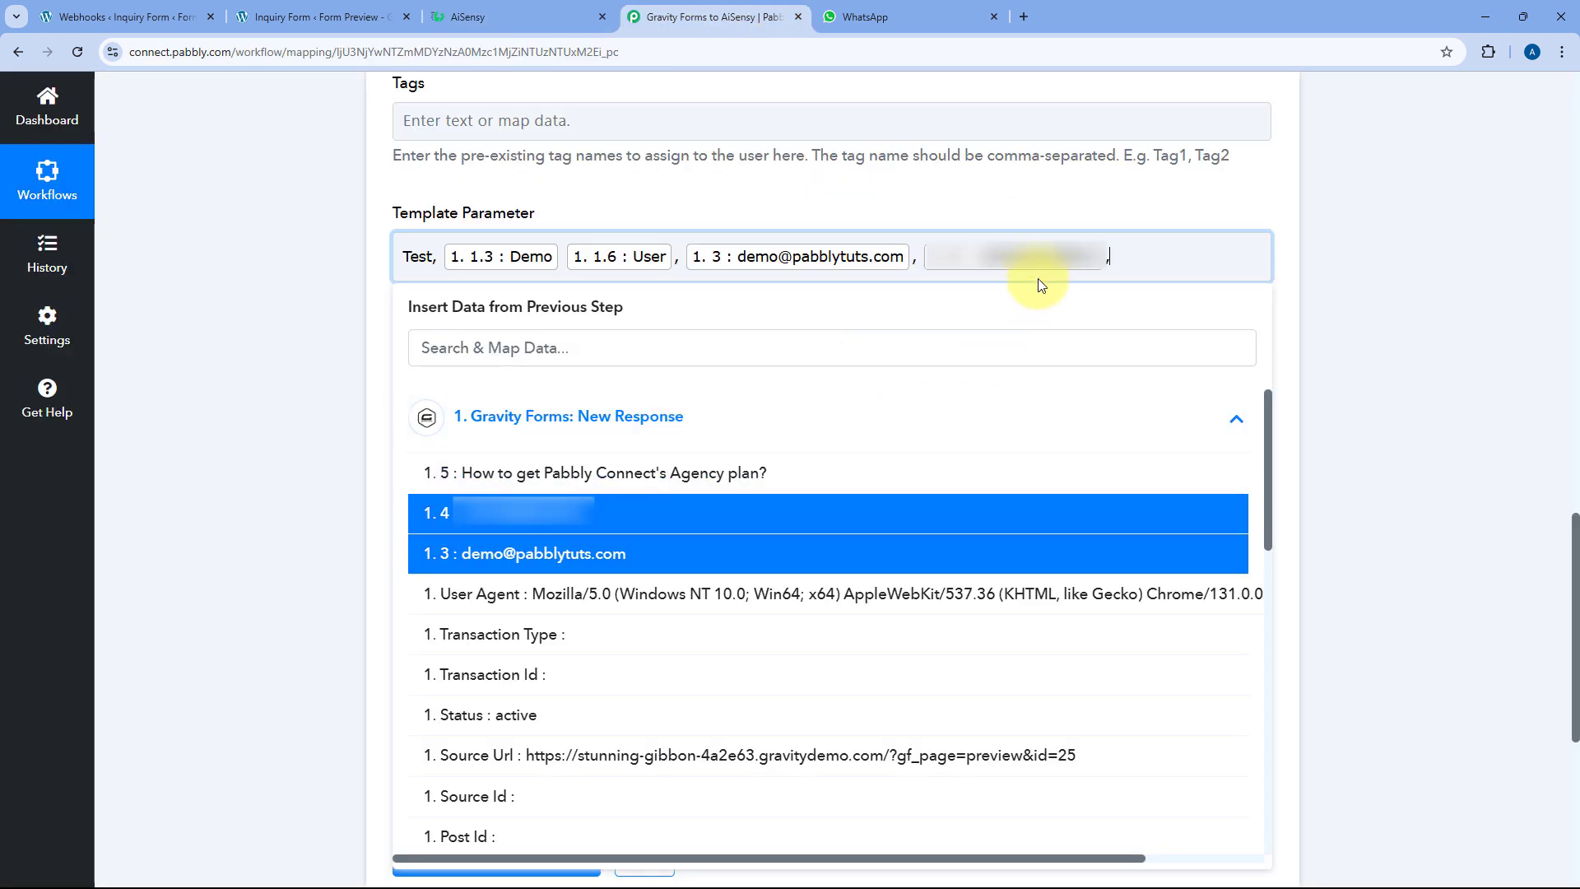
text(,)
click(507, 9)
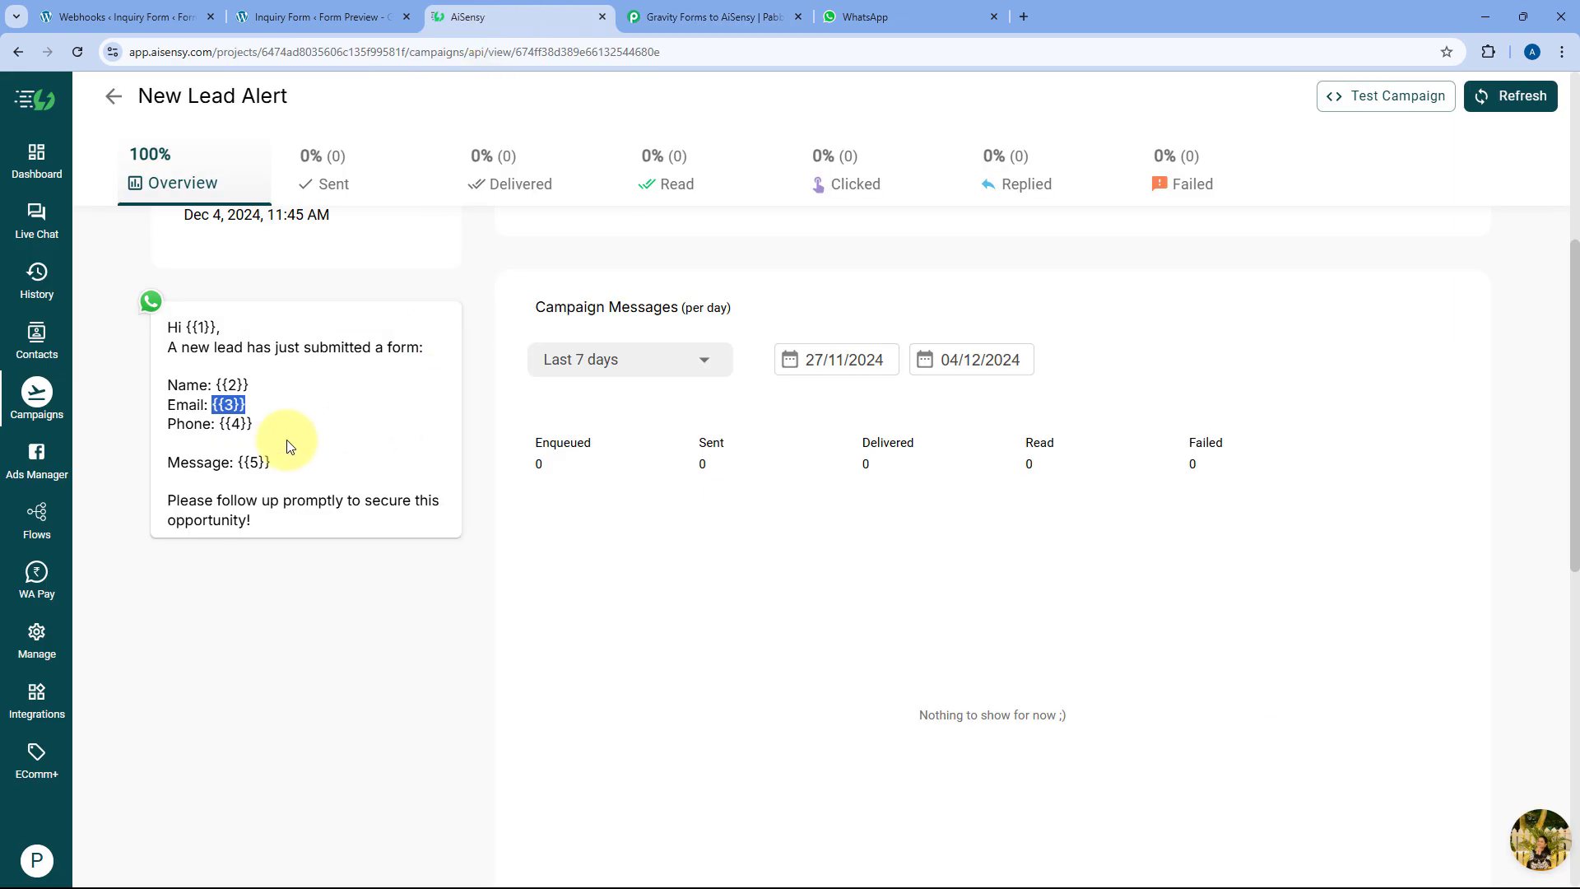
click(744, 17)
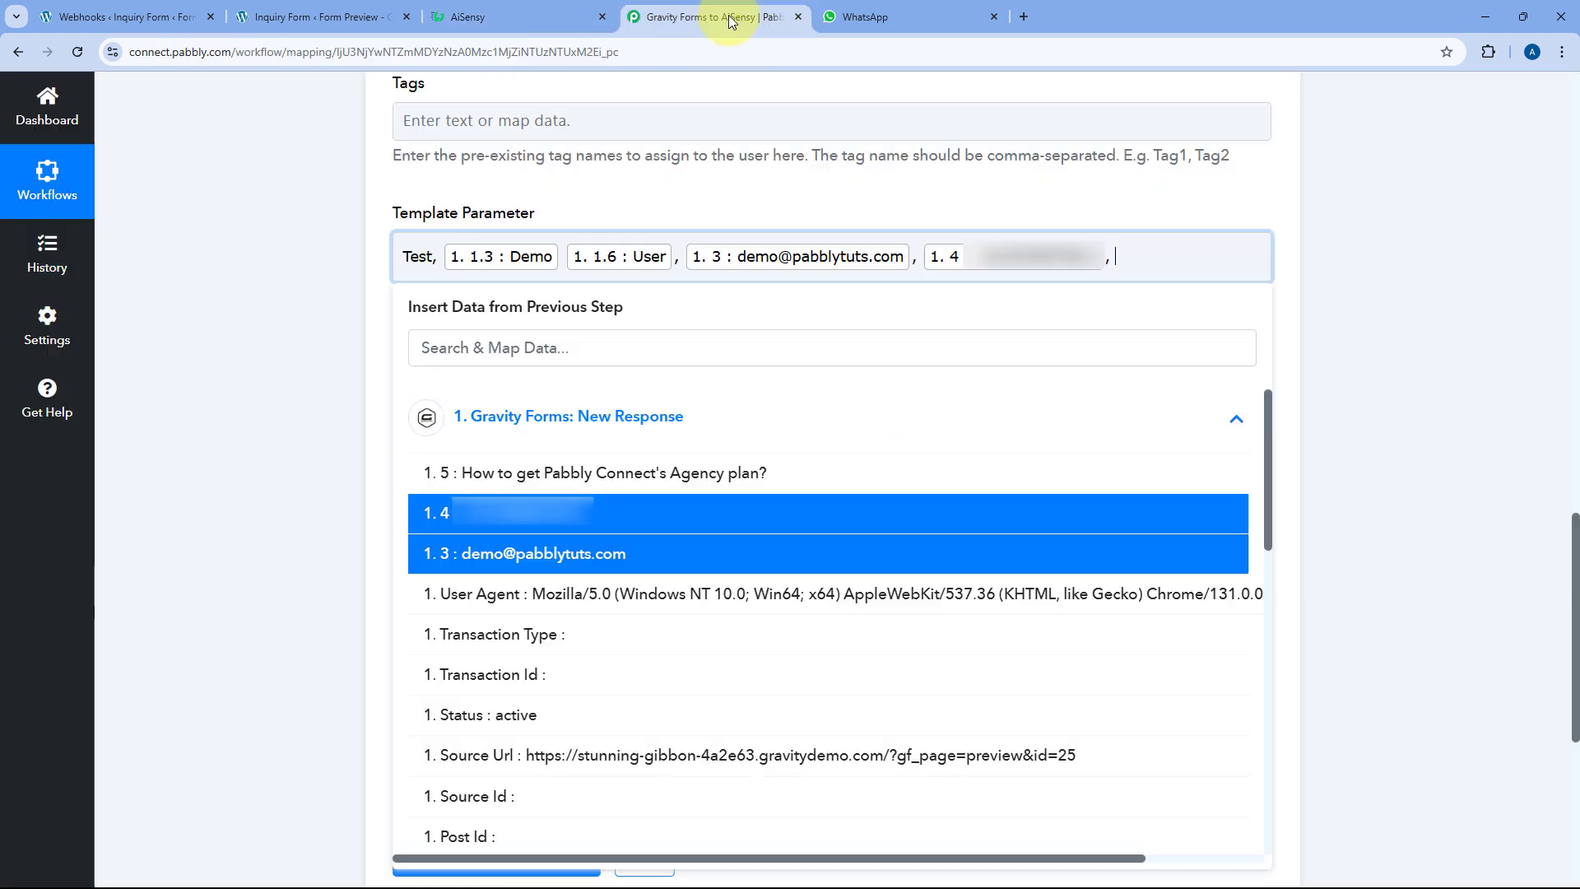
click(529, 473)
click(327, 324)
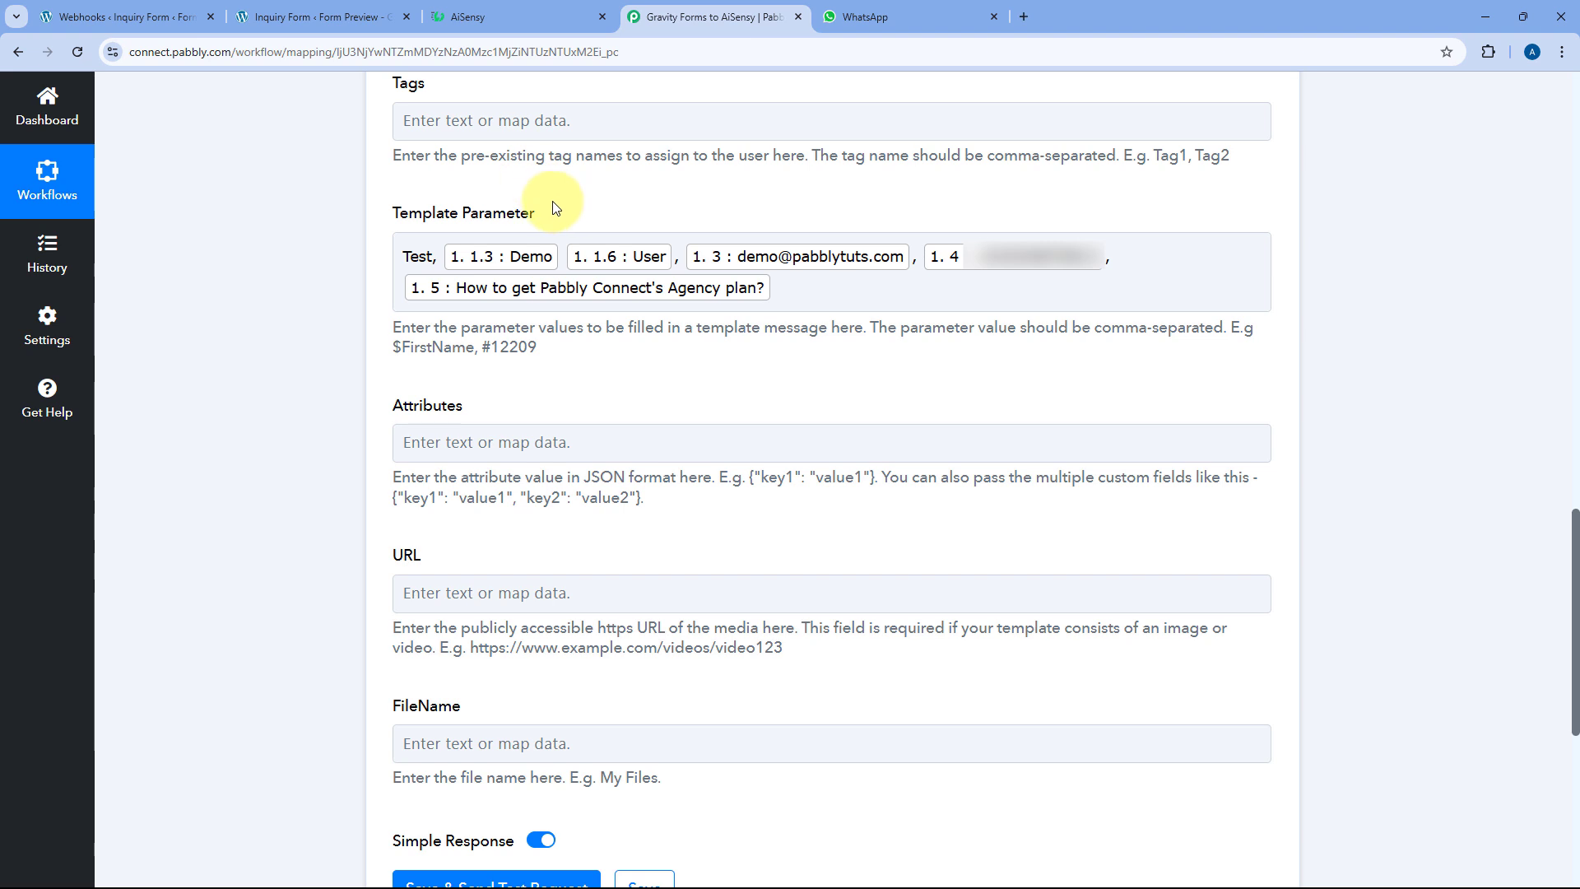
Compare the parameter order against the New Lead Alert template in AiSensy
scroll(366, 288, down, 2)
scroll(365, 288, down, 1)
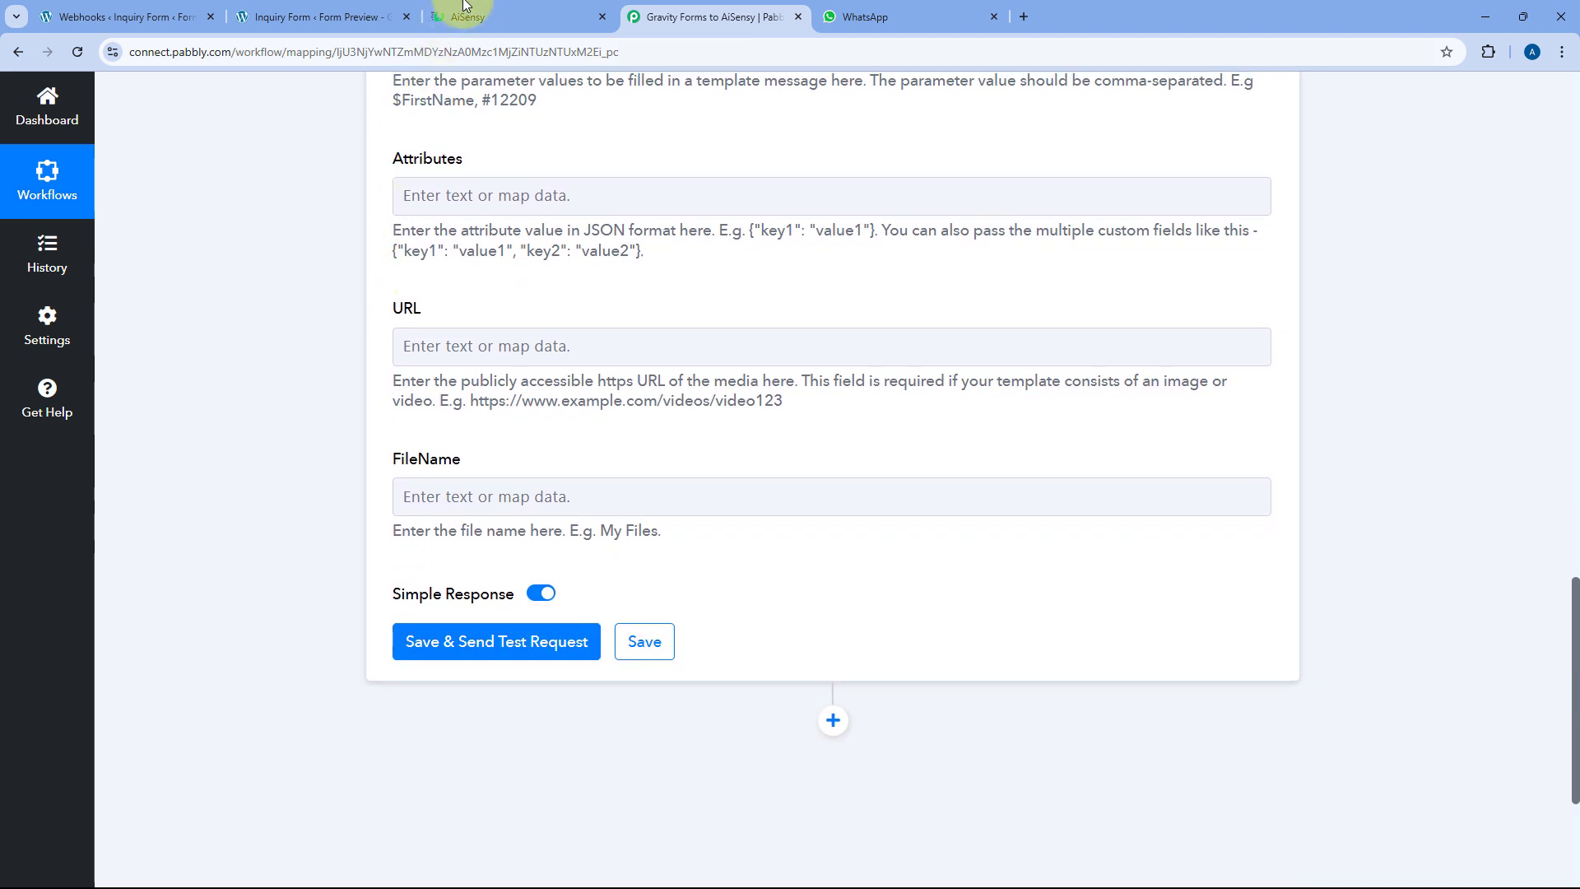
click(502, 16)
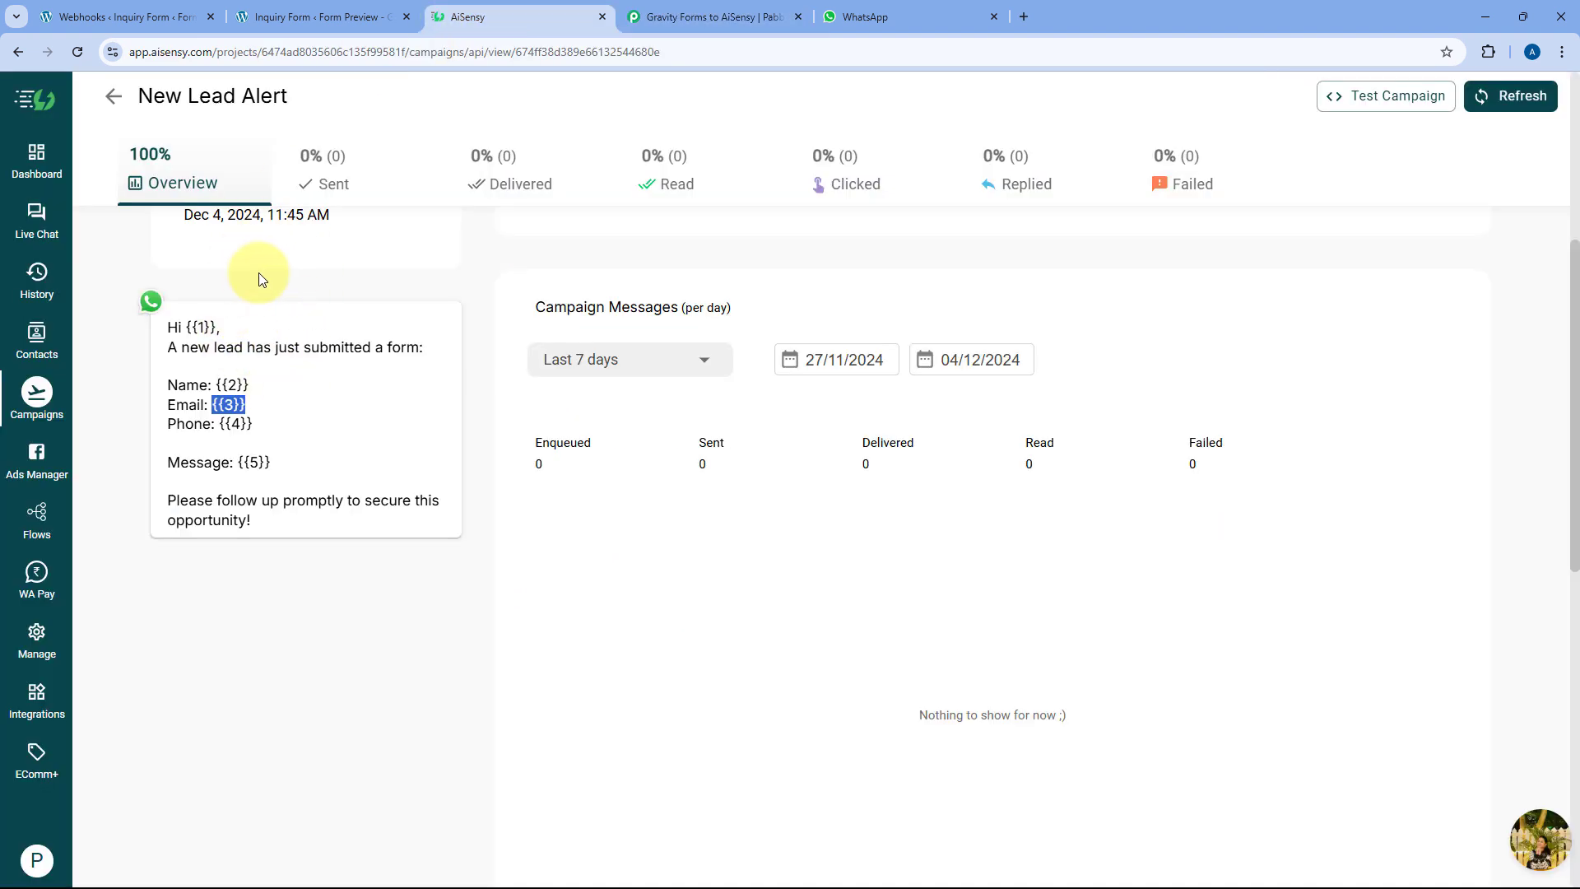
click(715, 13)
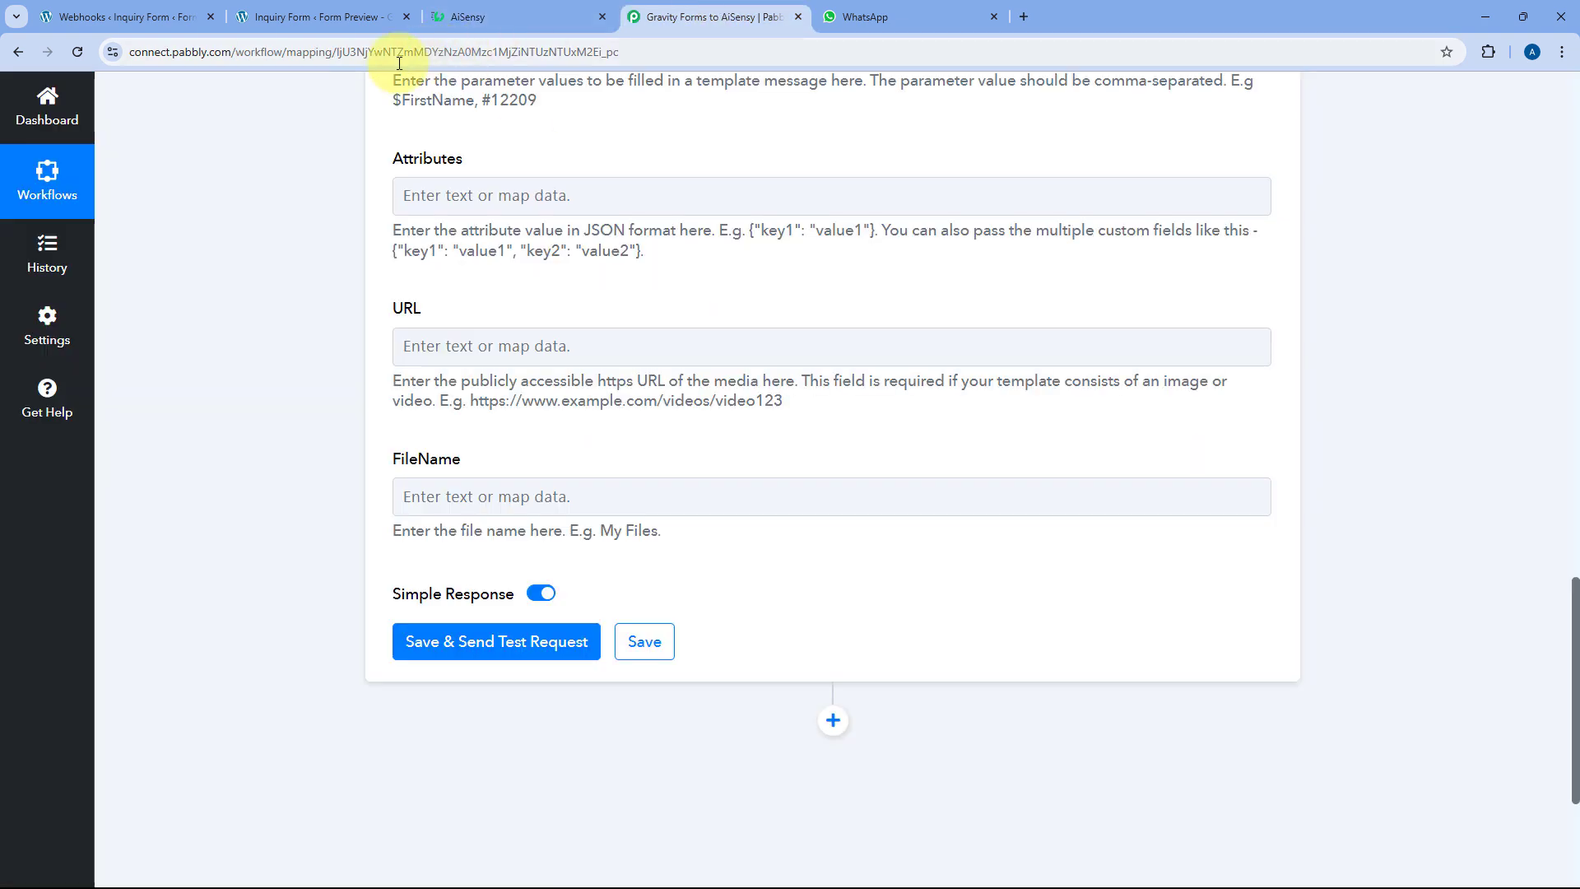
click(493, 12)
key(ctrl+Tab)
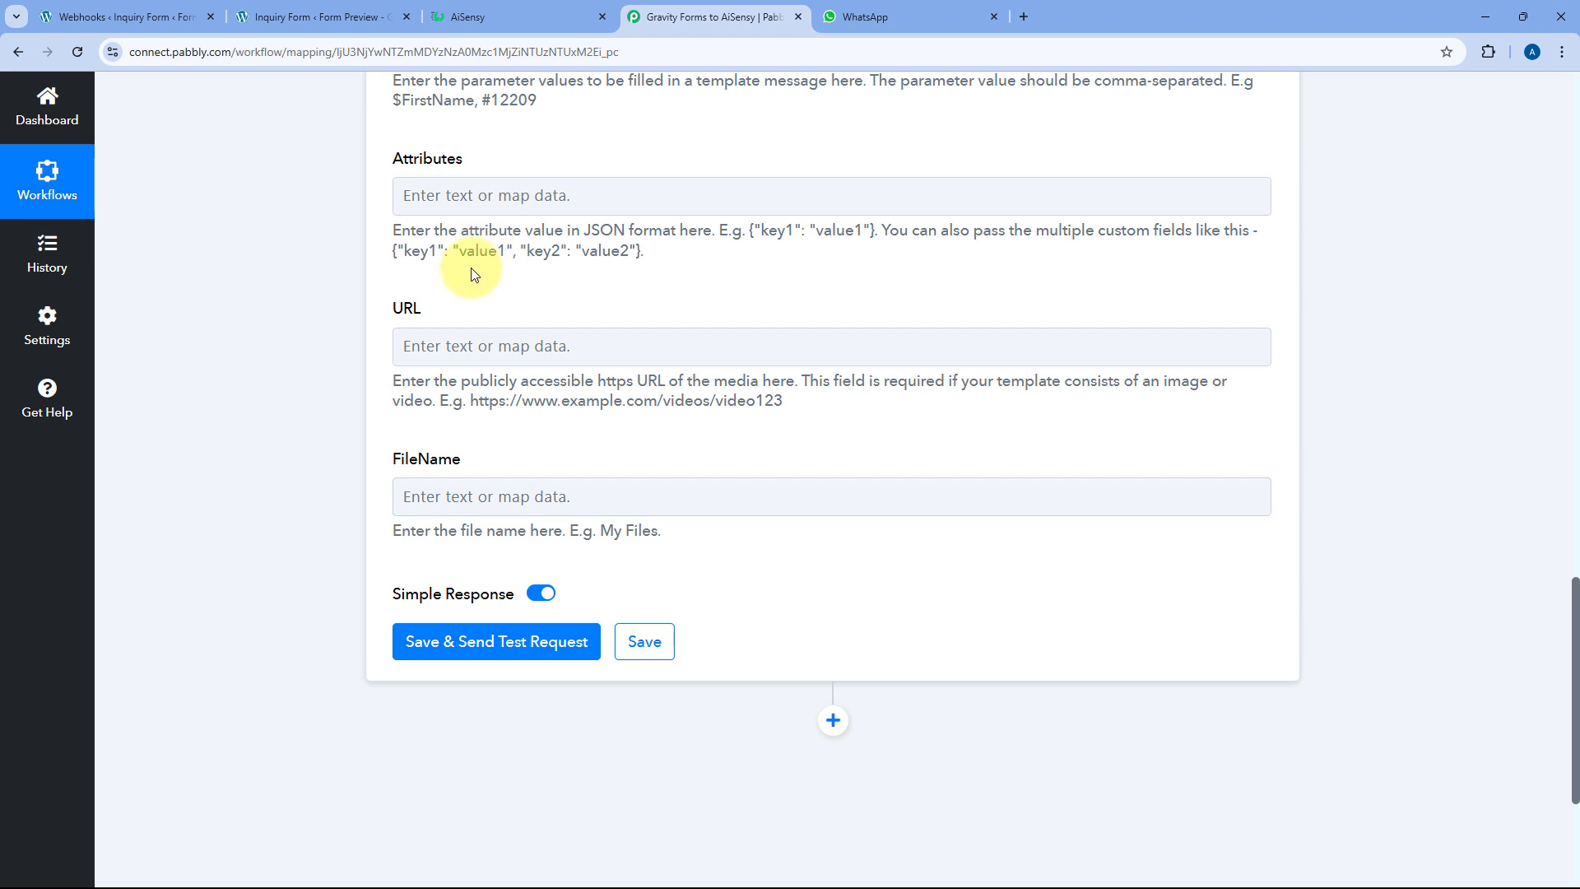
Save and test the new-lead alert step, then review the New Lead Alert template in AiSensy
click(506, 645)
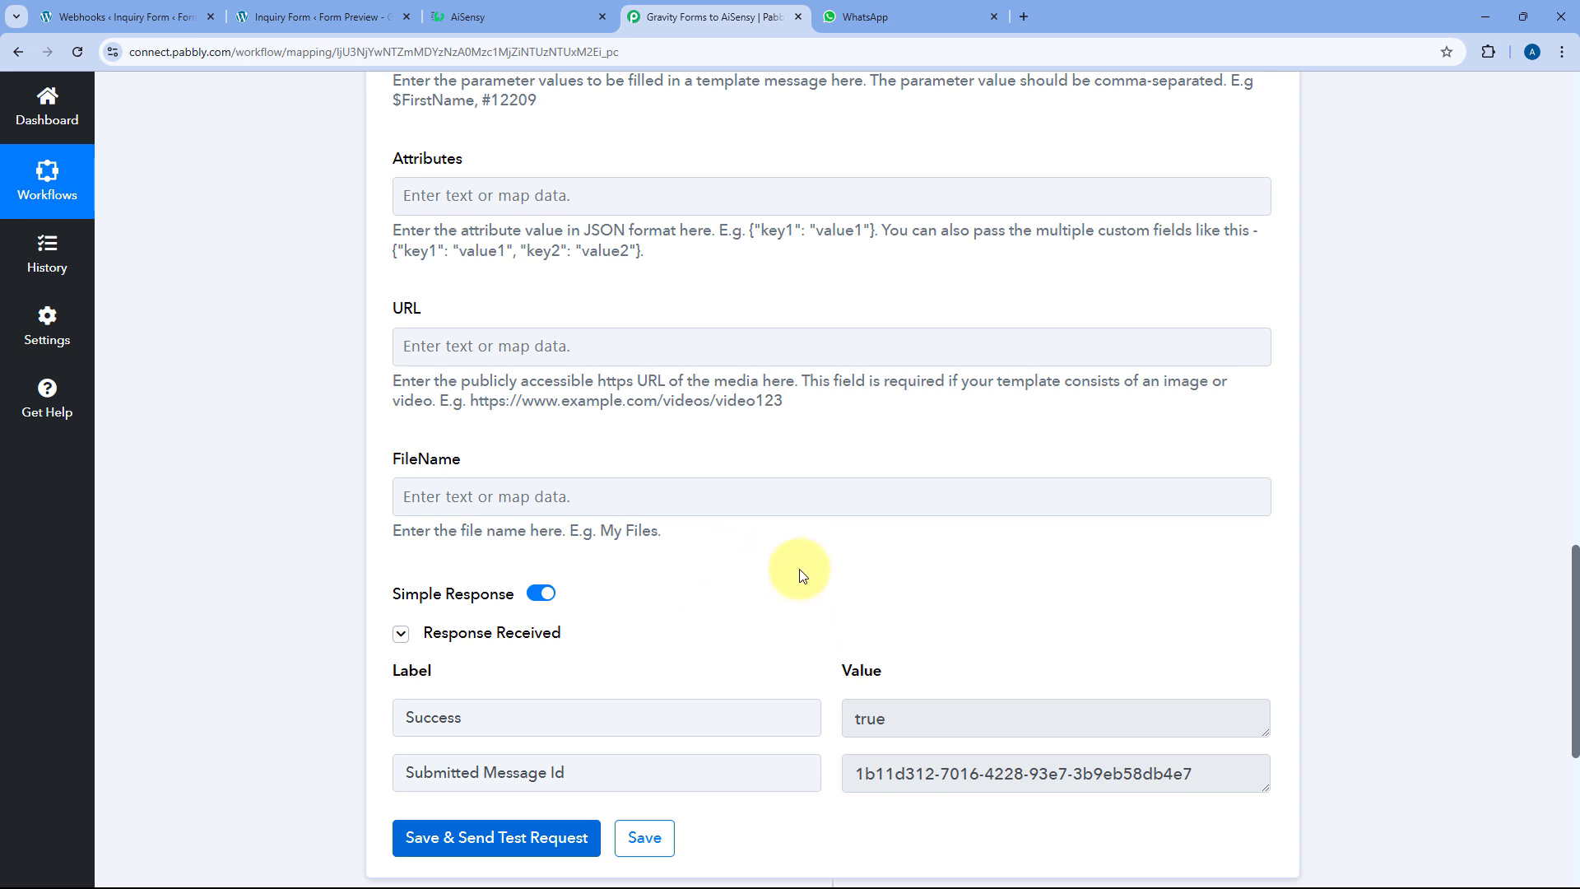
click(502, 16)
scroll(457, 304, up, 2)
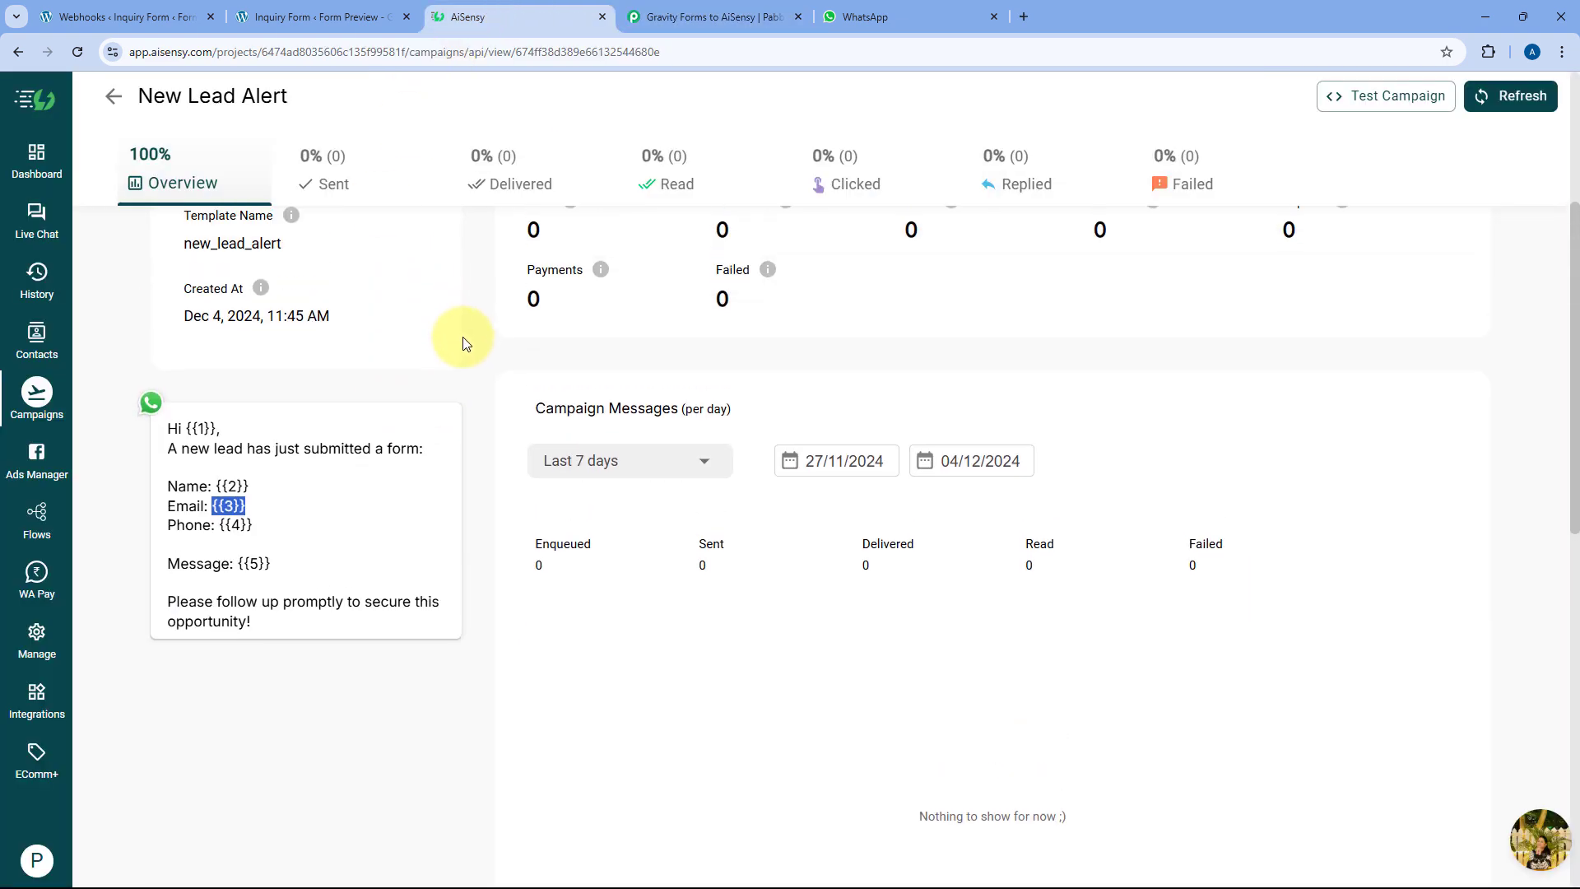
scroll(464, 345, up, 1)
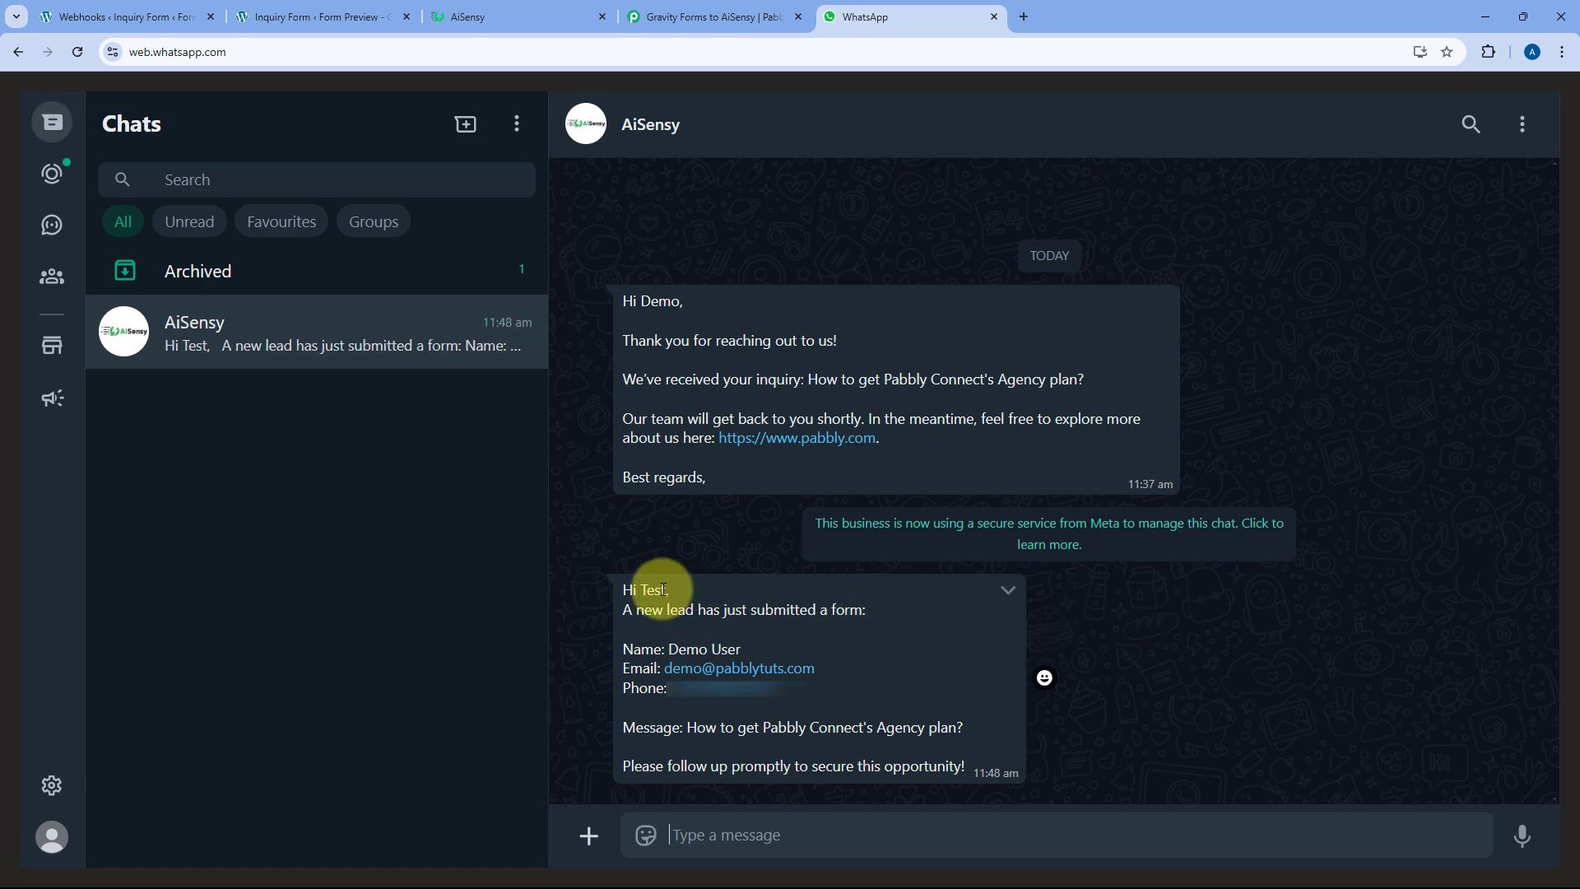
Verify the WhatsApp alert shows greeting Test plus the lead's name, email, phone and message
mouse_move(663, 589)
mouse_down()
mouse_move(640, 589)
mouse_move(666, 589)
mouse_up()
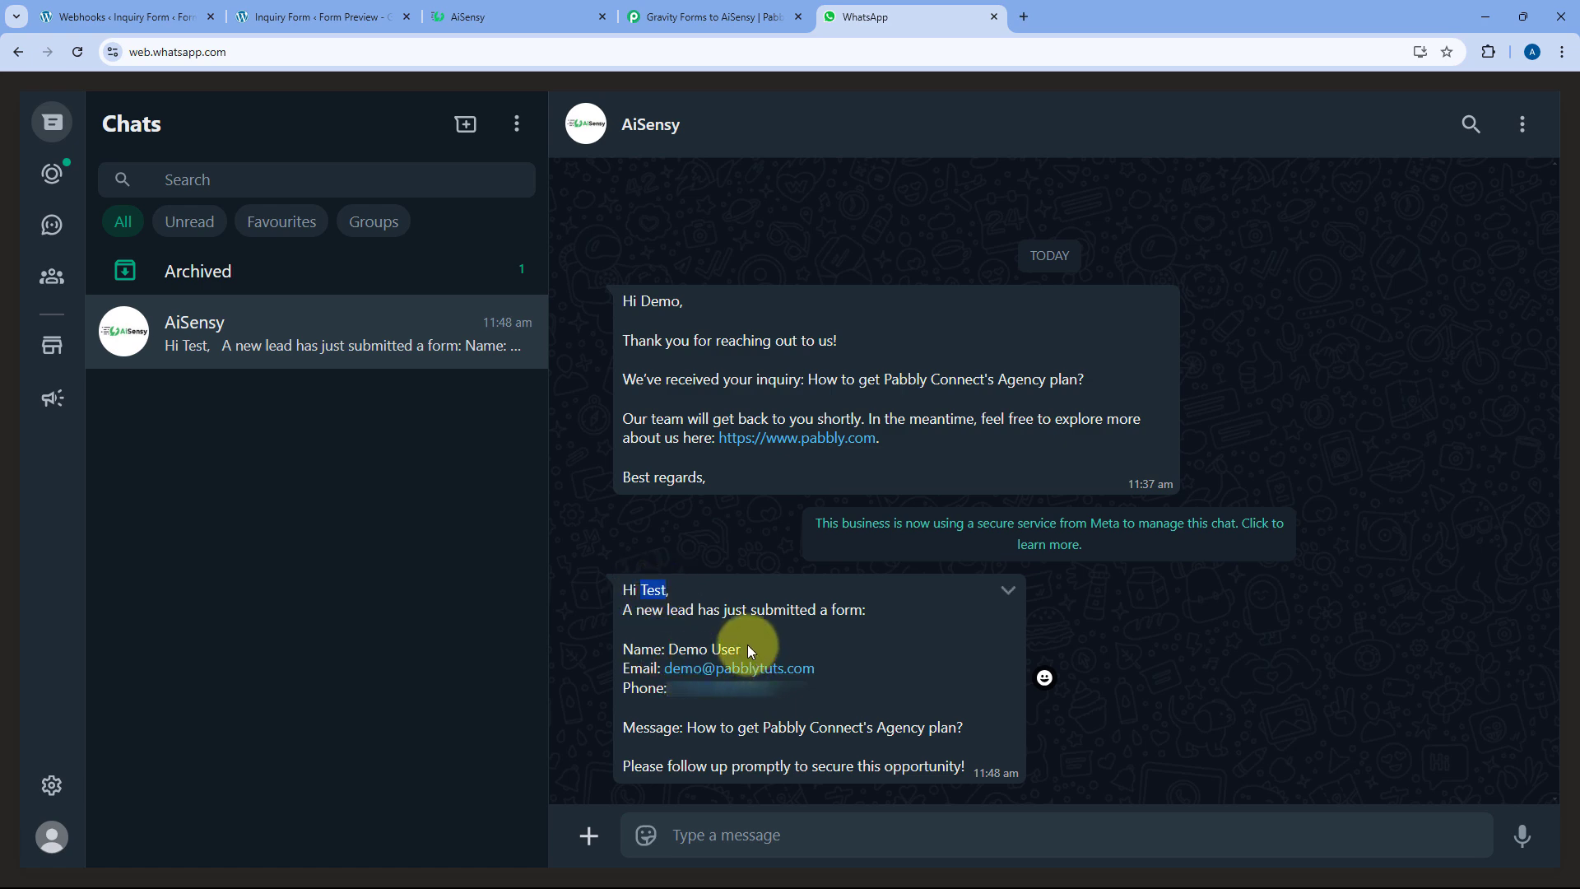
drag(741, 650, 670, 646)
drag(823, 666, 671, 661)
drag(815, 689, 680, 694)
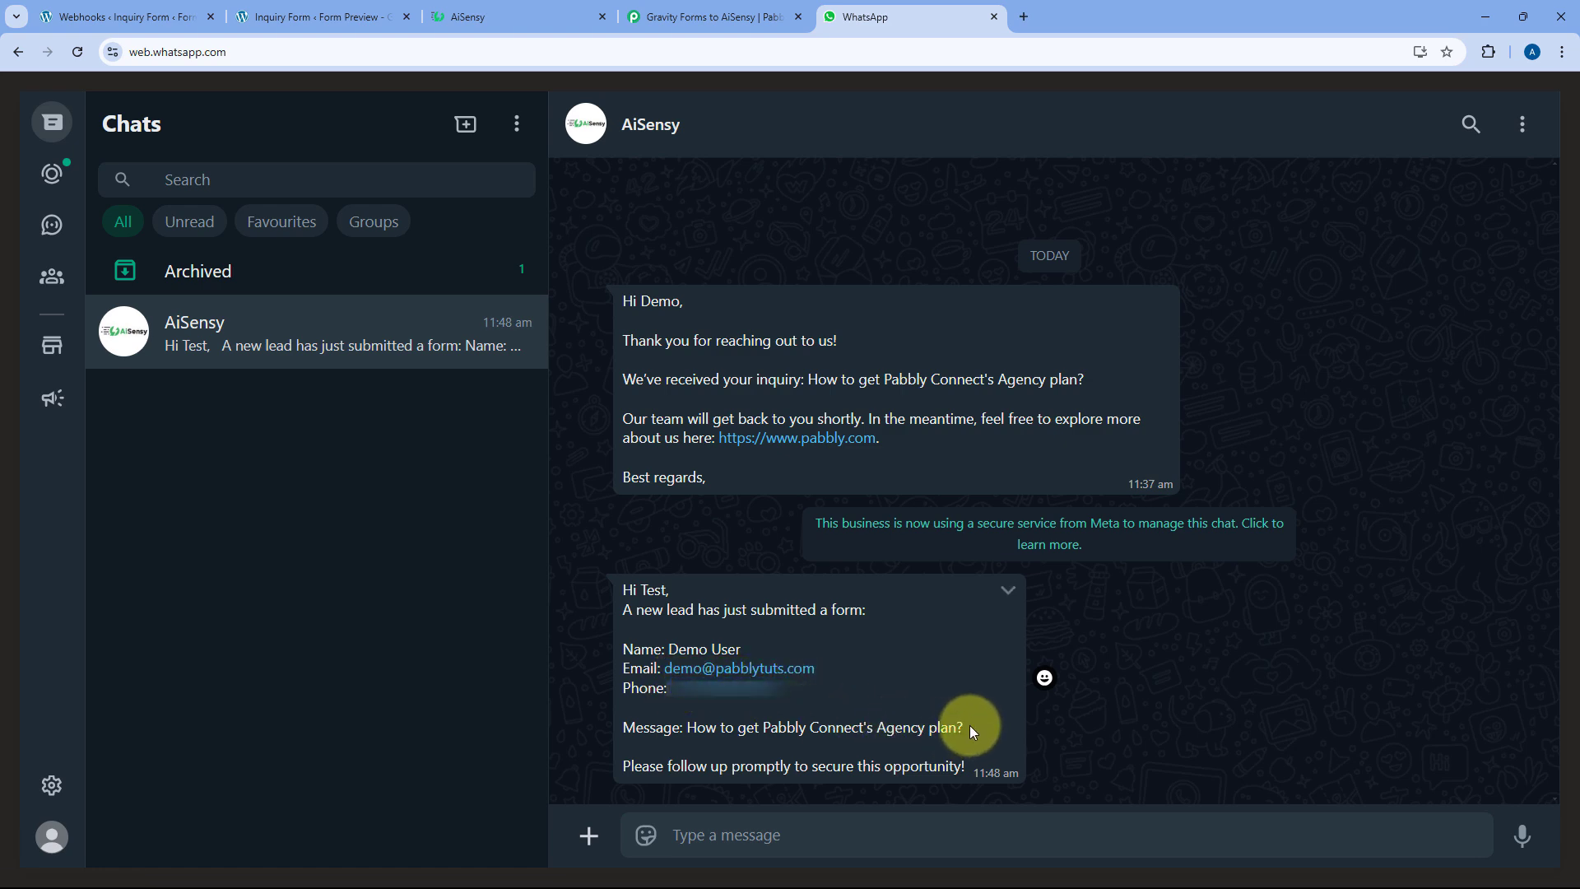
drag(962, 726, 696, 728)
click(859, 711)
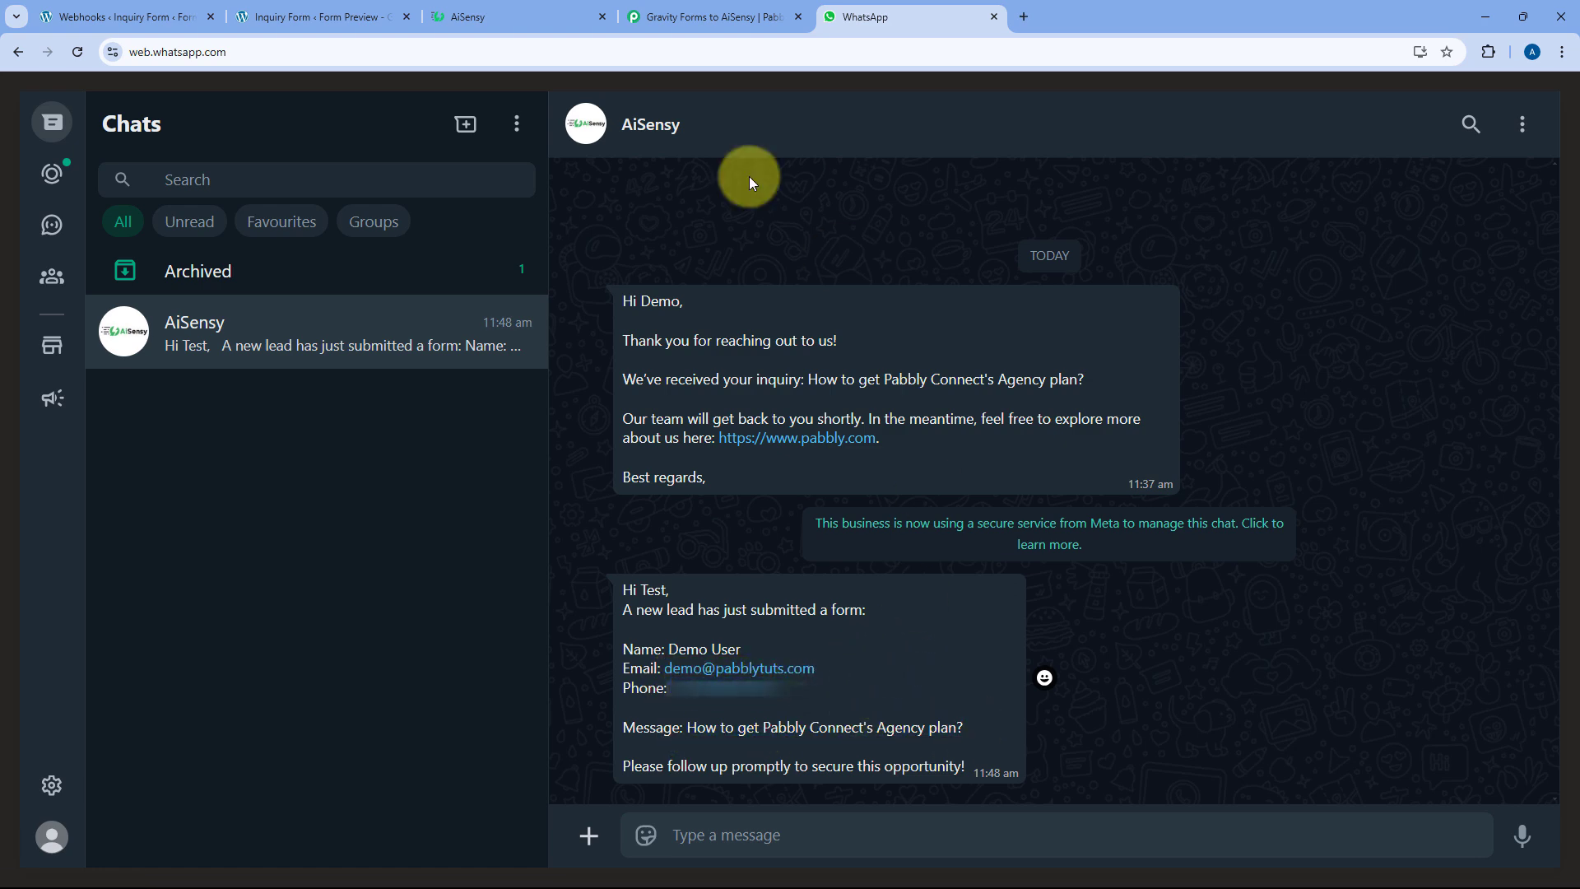
Collapse step 3's settings, scroll to the workflow top, and bring up the Inquiry Form preview
click(740, 22)
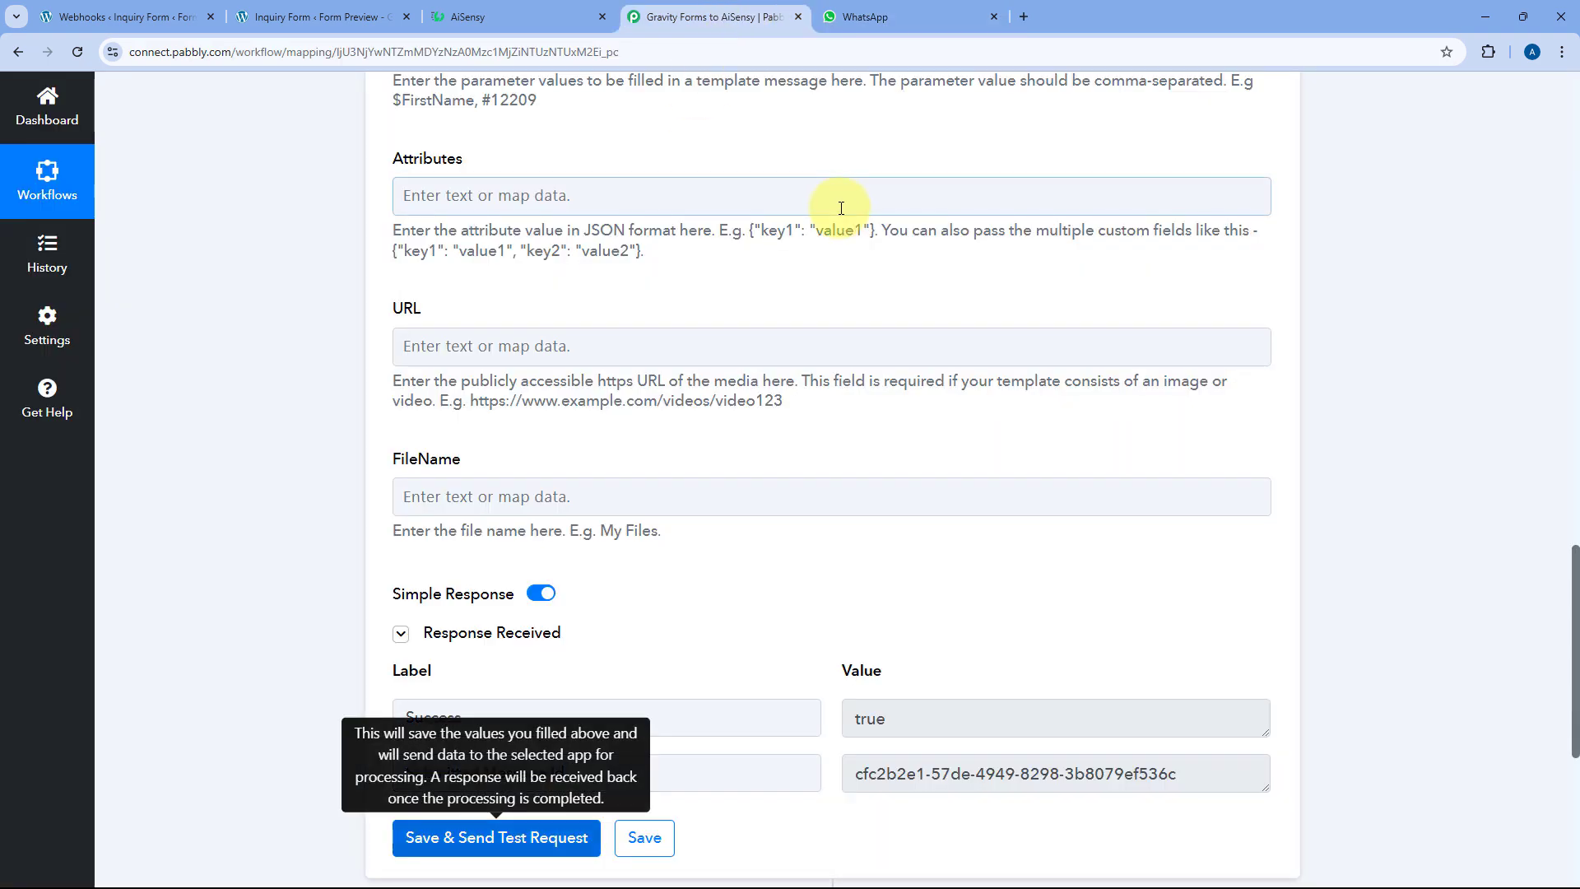
scroll(860, 307, up, 15)
click(871, 304)
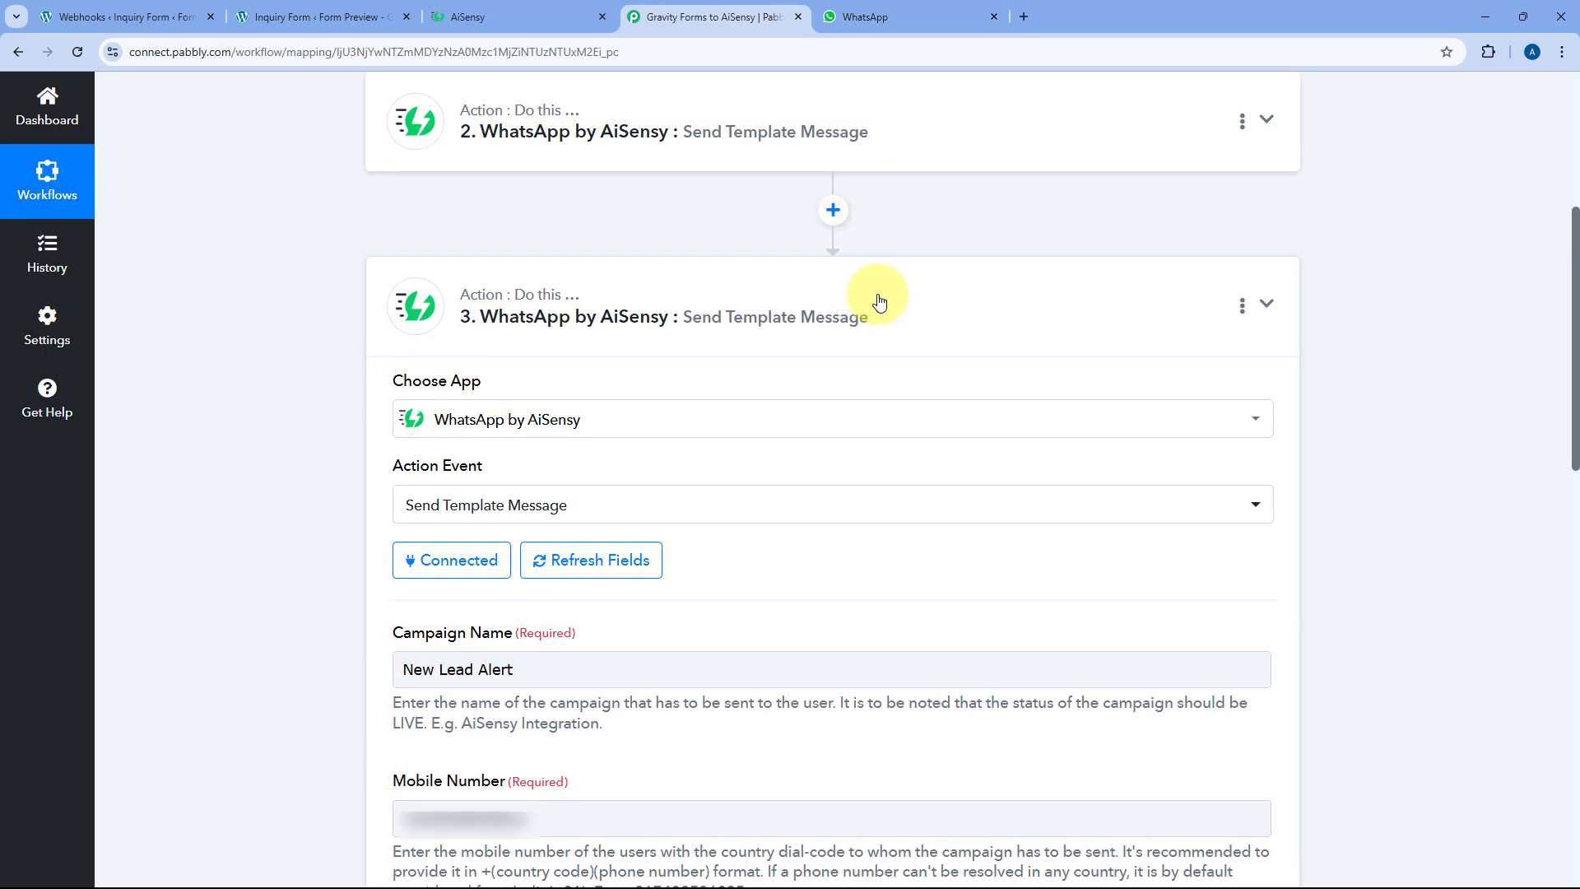
scroll(856, 264, up, 1)
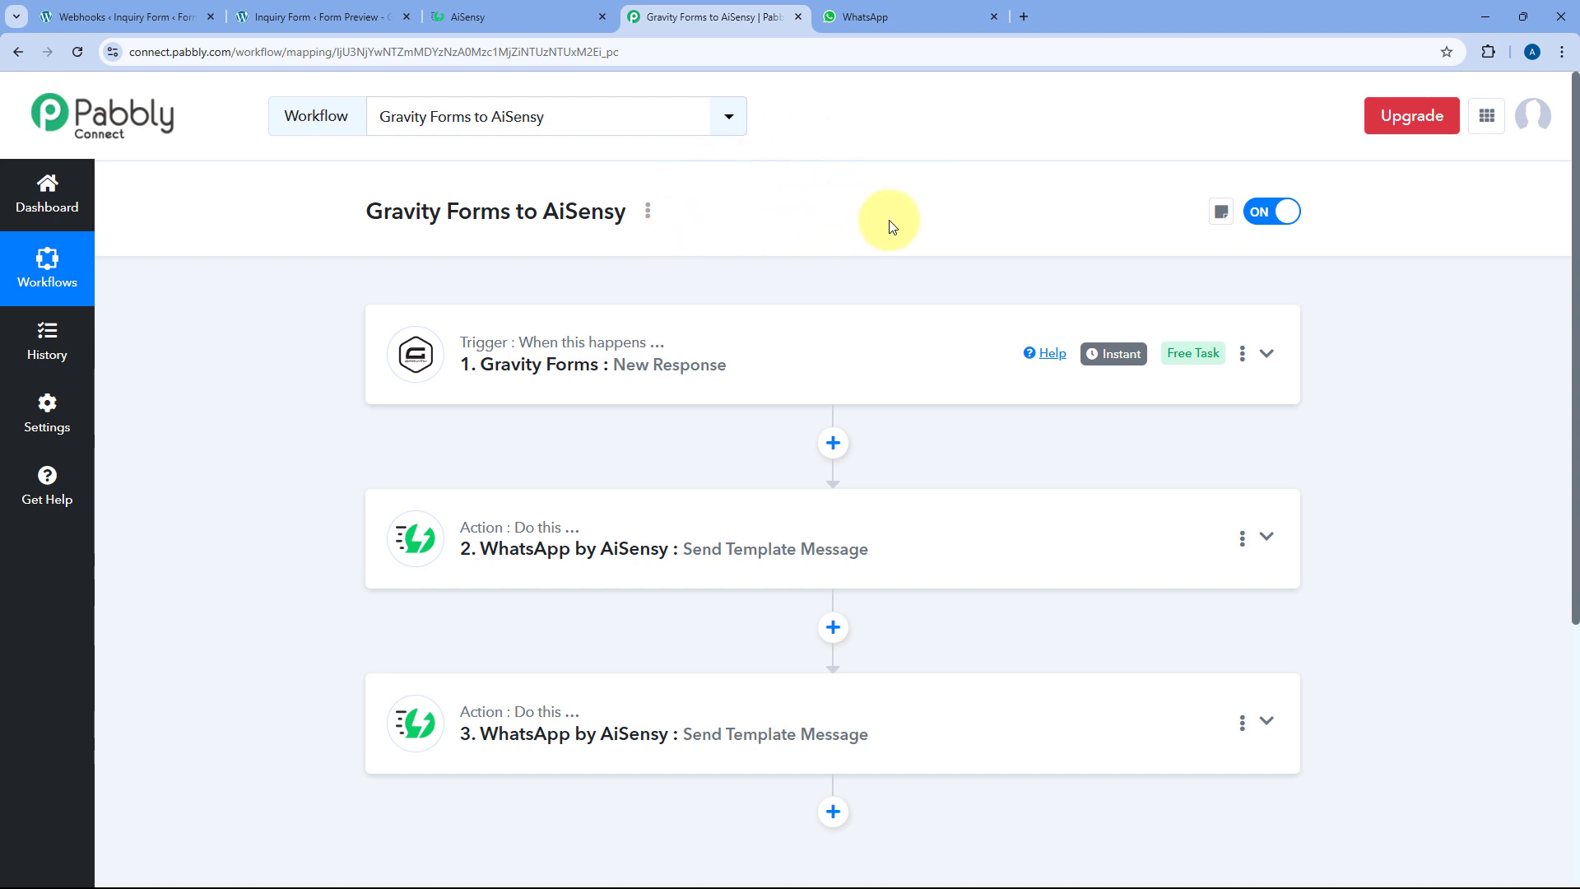
click(298, 16)
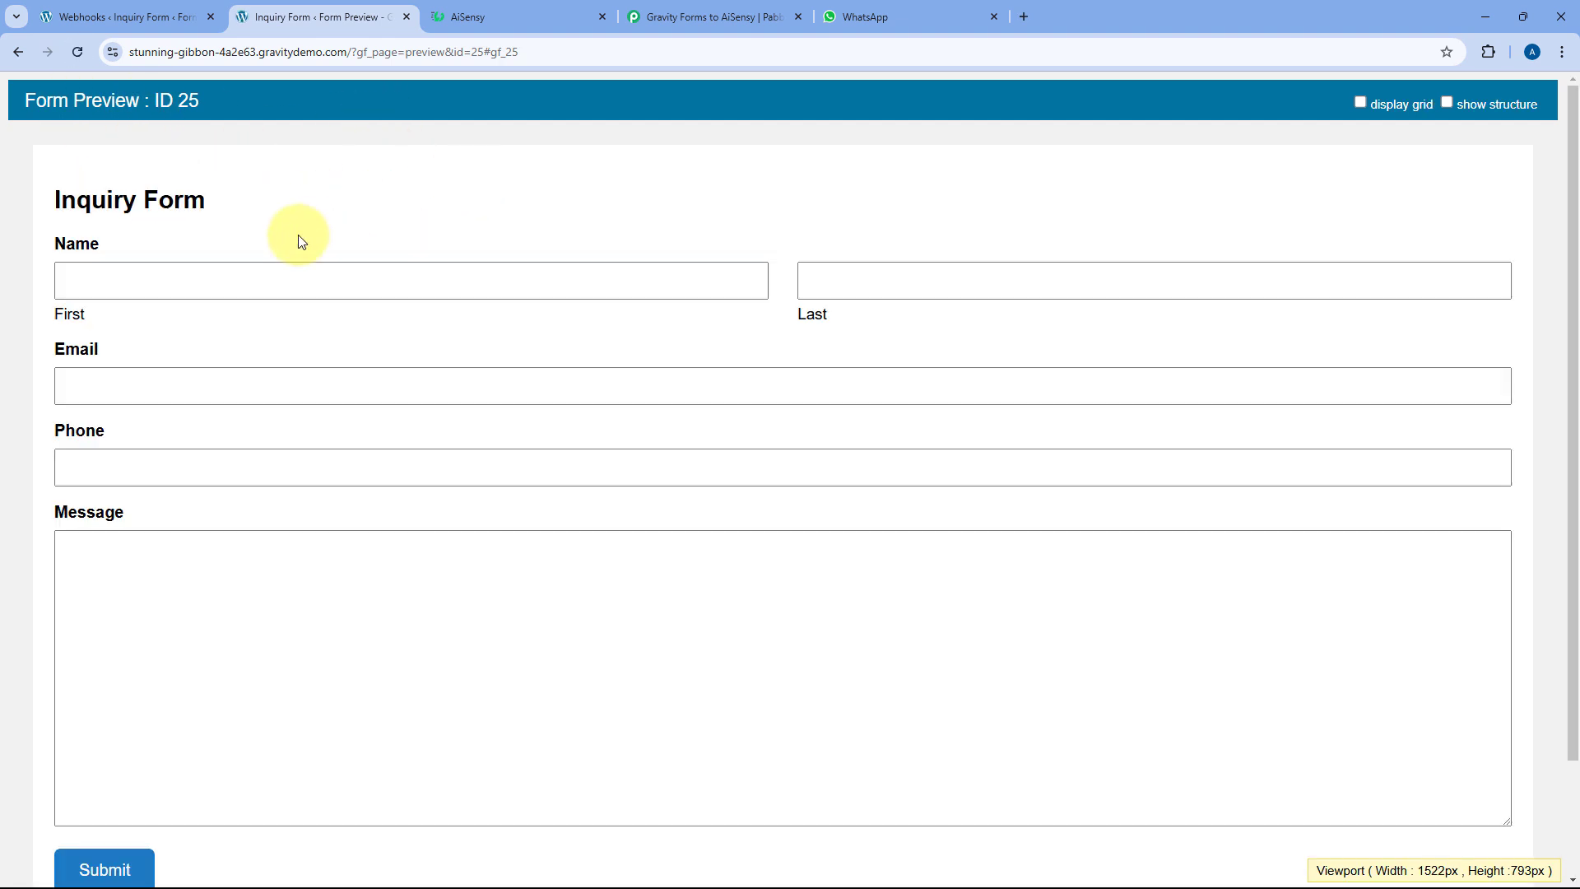
Fill the Inquiry Form with a test first and last name, email and +91 phone number
click(253, 290)
key(Down)
key(Down)
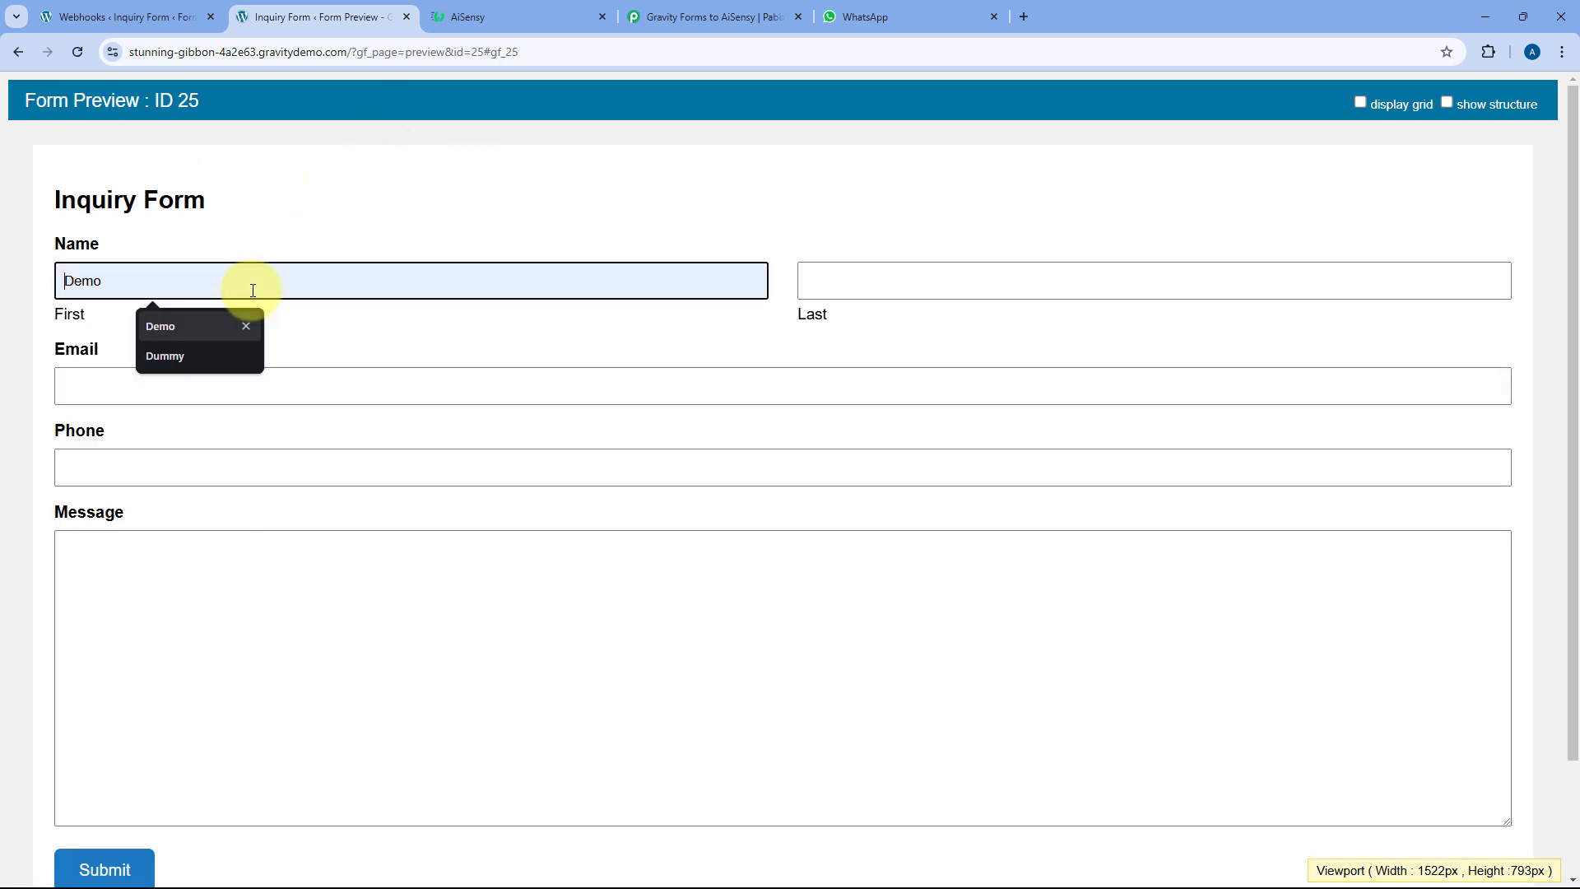
key(Tab)
text(User)
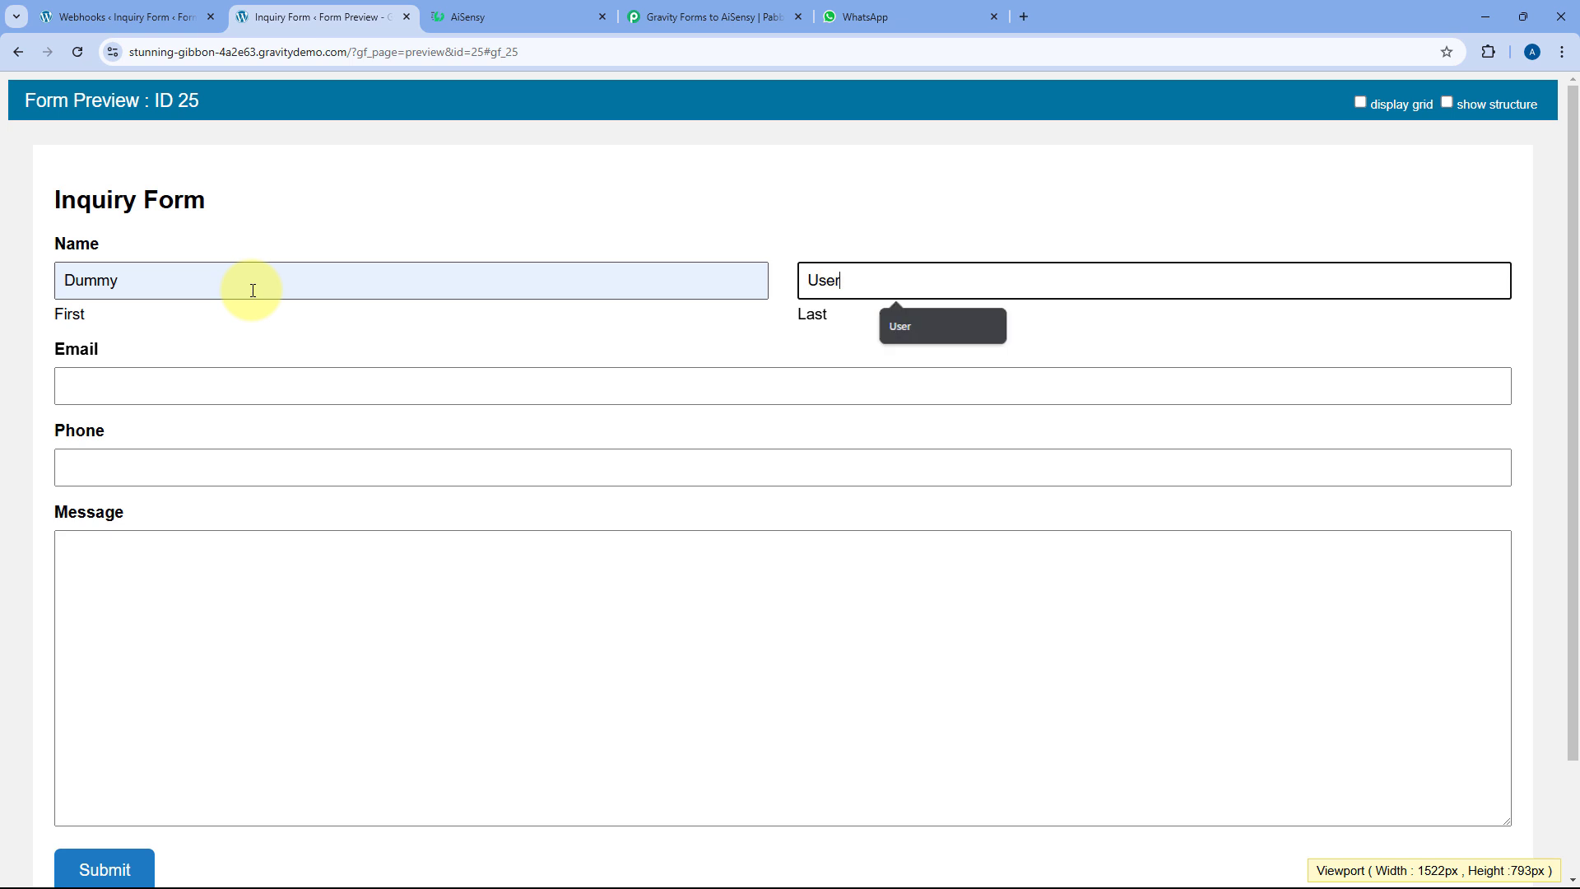
key(Tab)
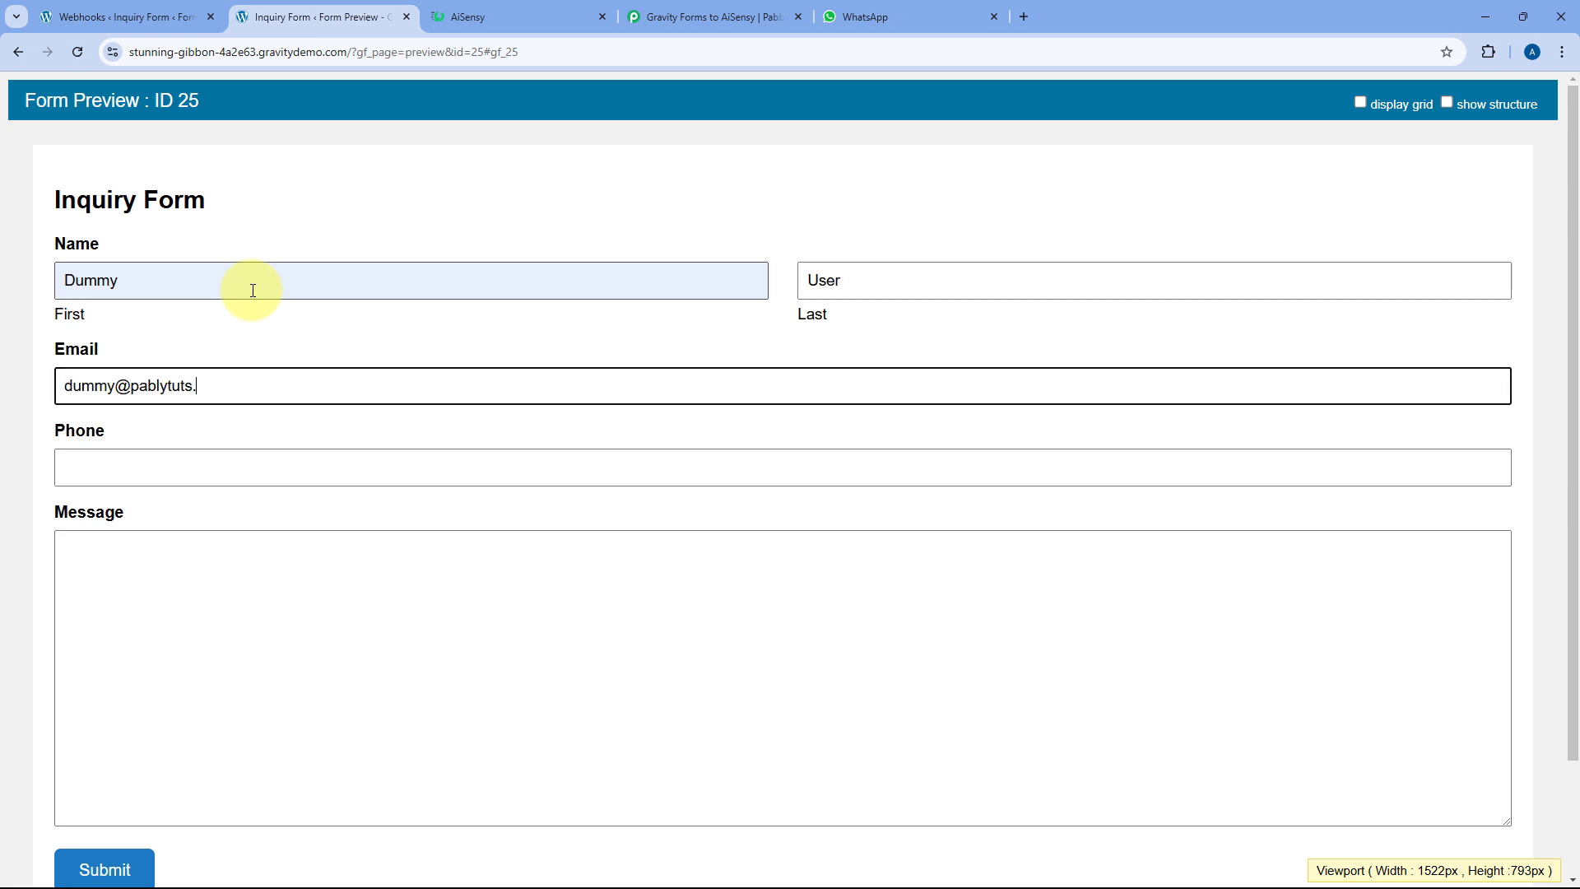
key(Tab)
text(+91)
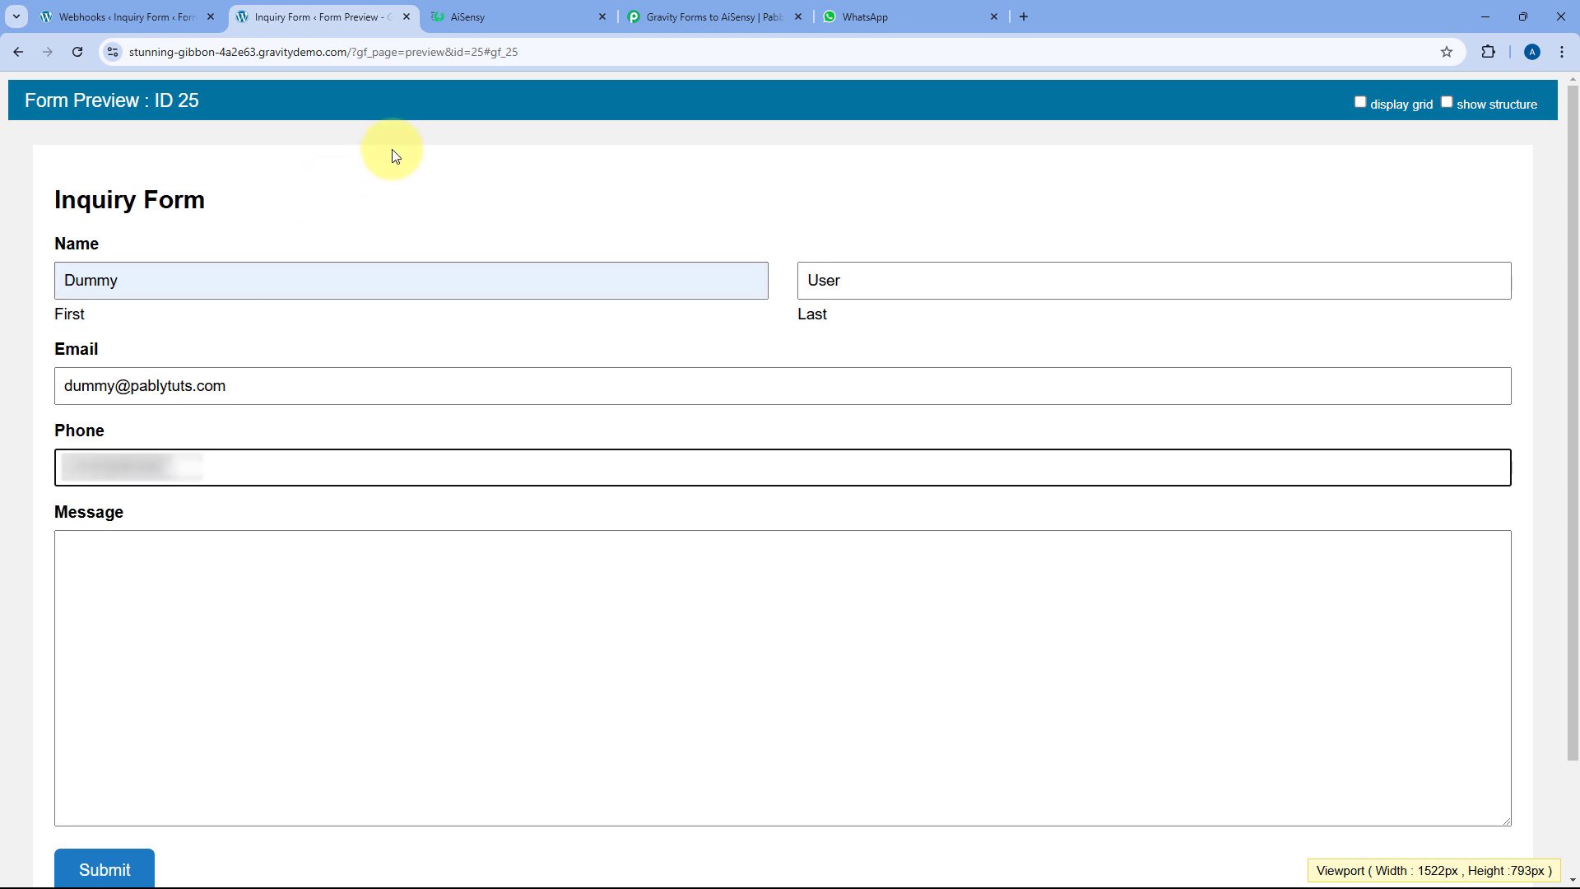
key(Tab)
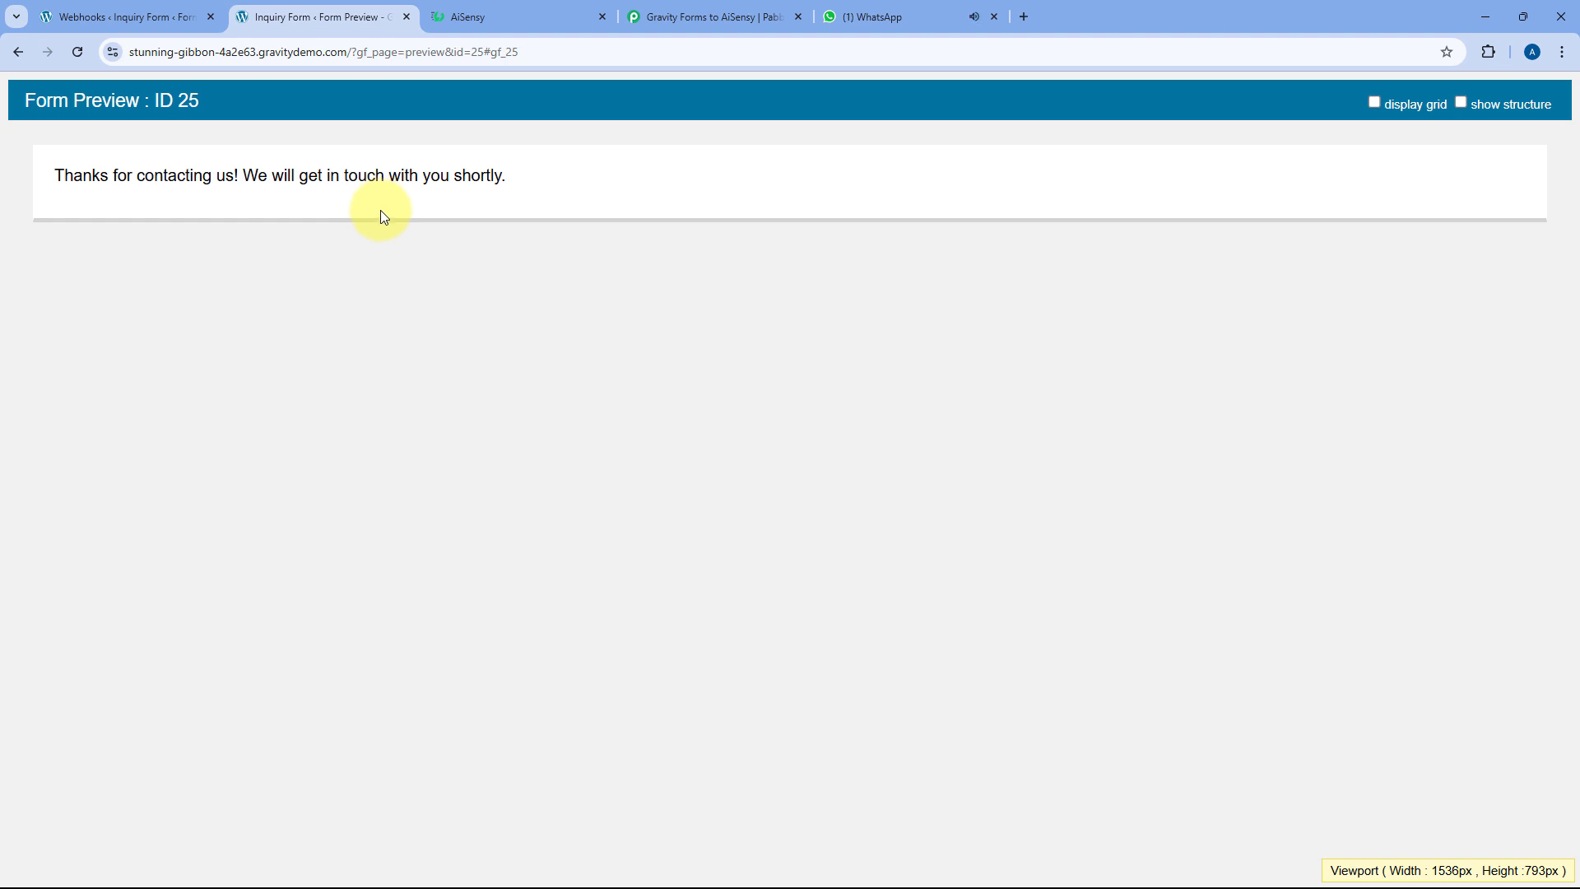
Check the new WhatsApp confirmation message's greeting name and inquiry text
click(882, 6)
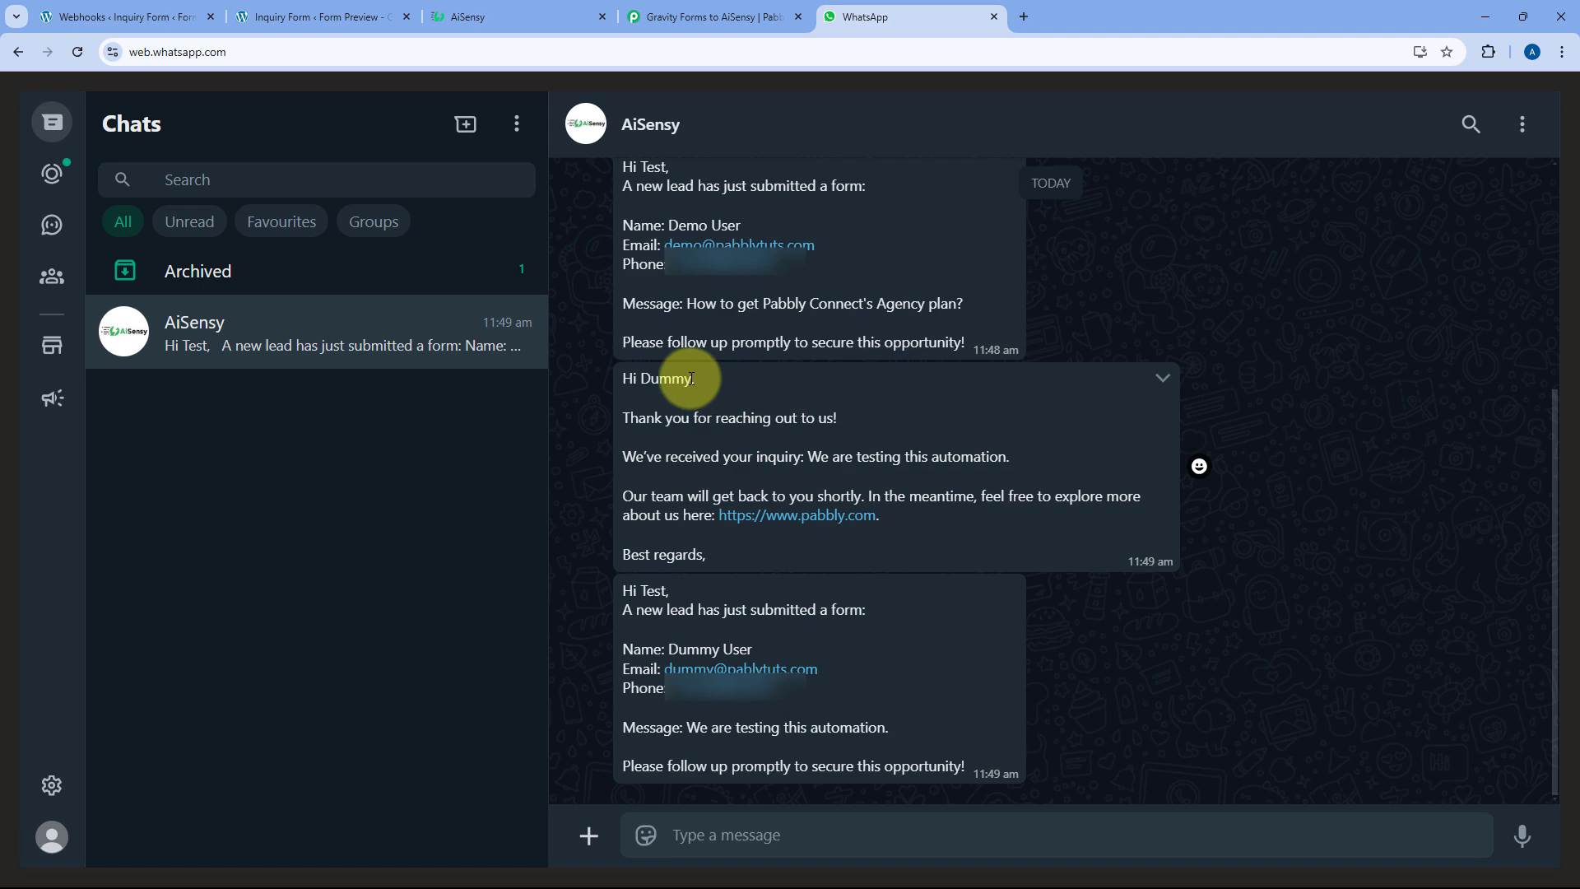
drag(617, 378, 767, 554)
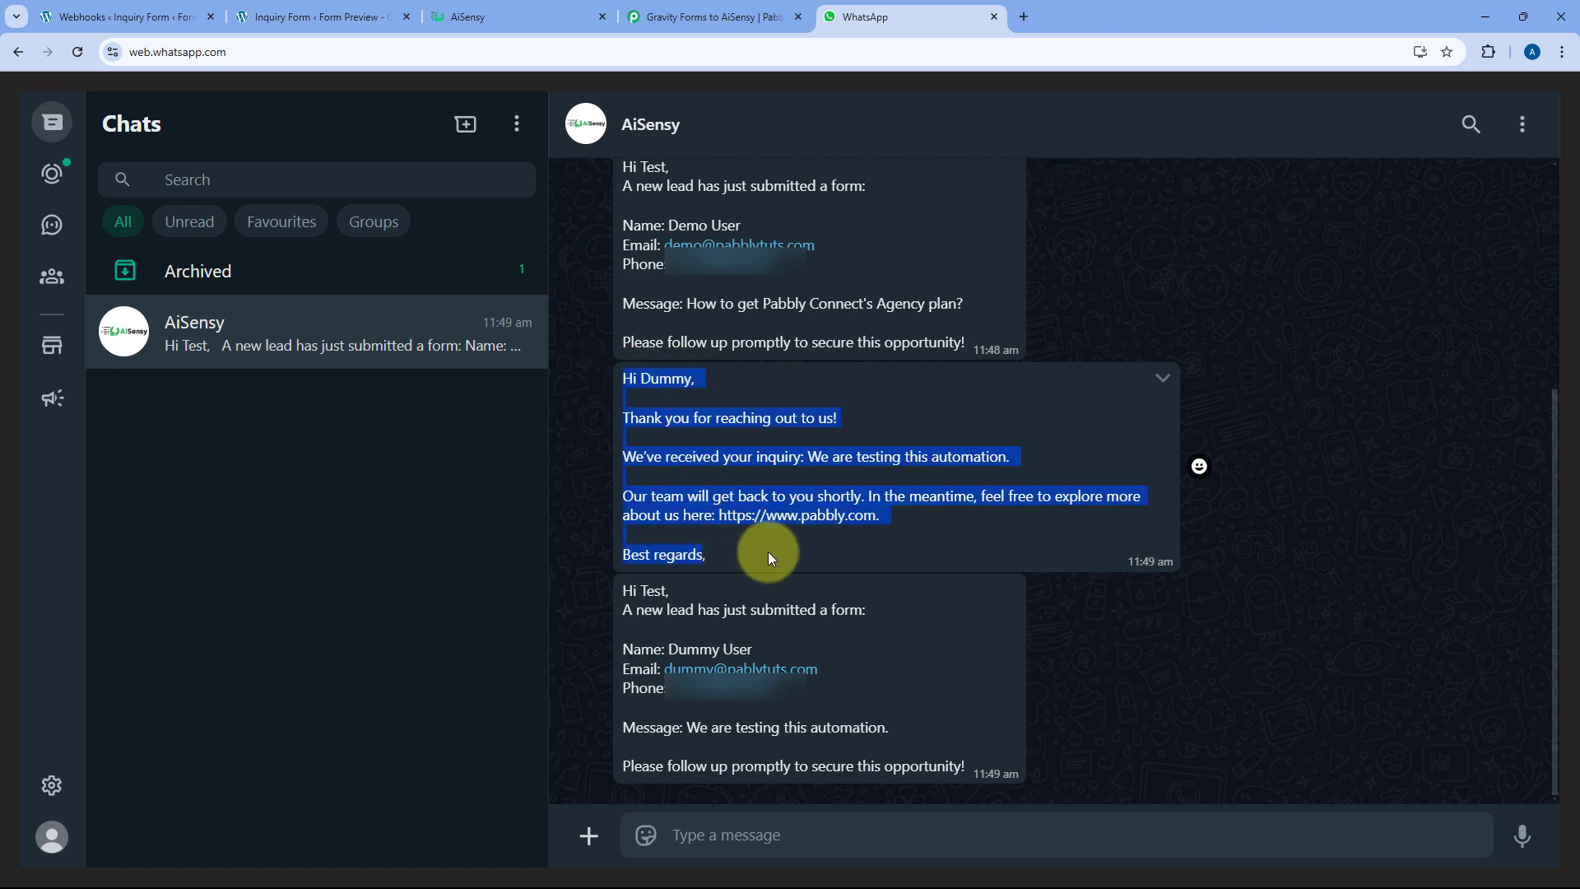
click(635, 378)
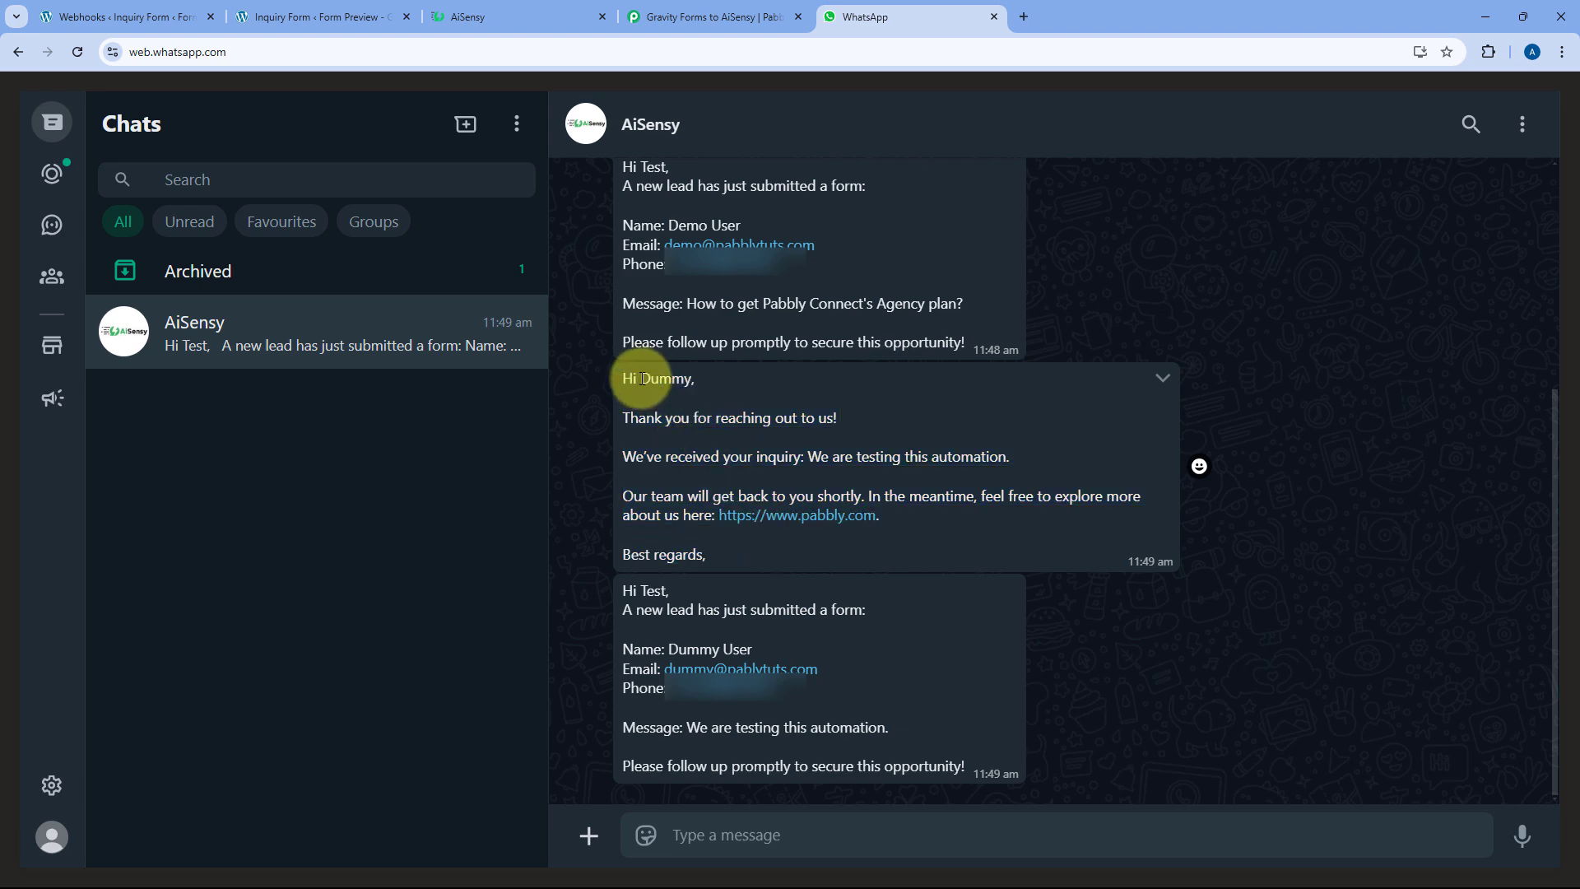
drag(642, 378, 693, 378)
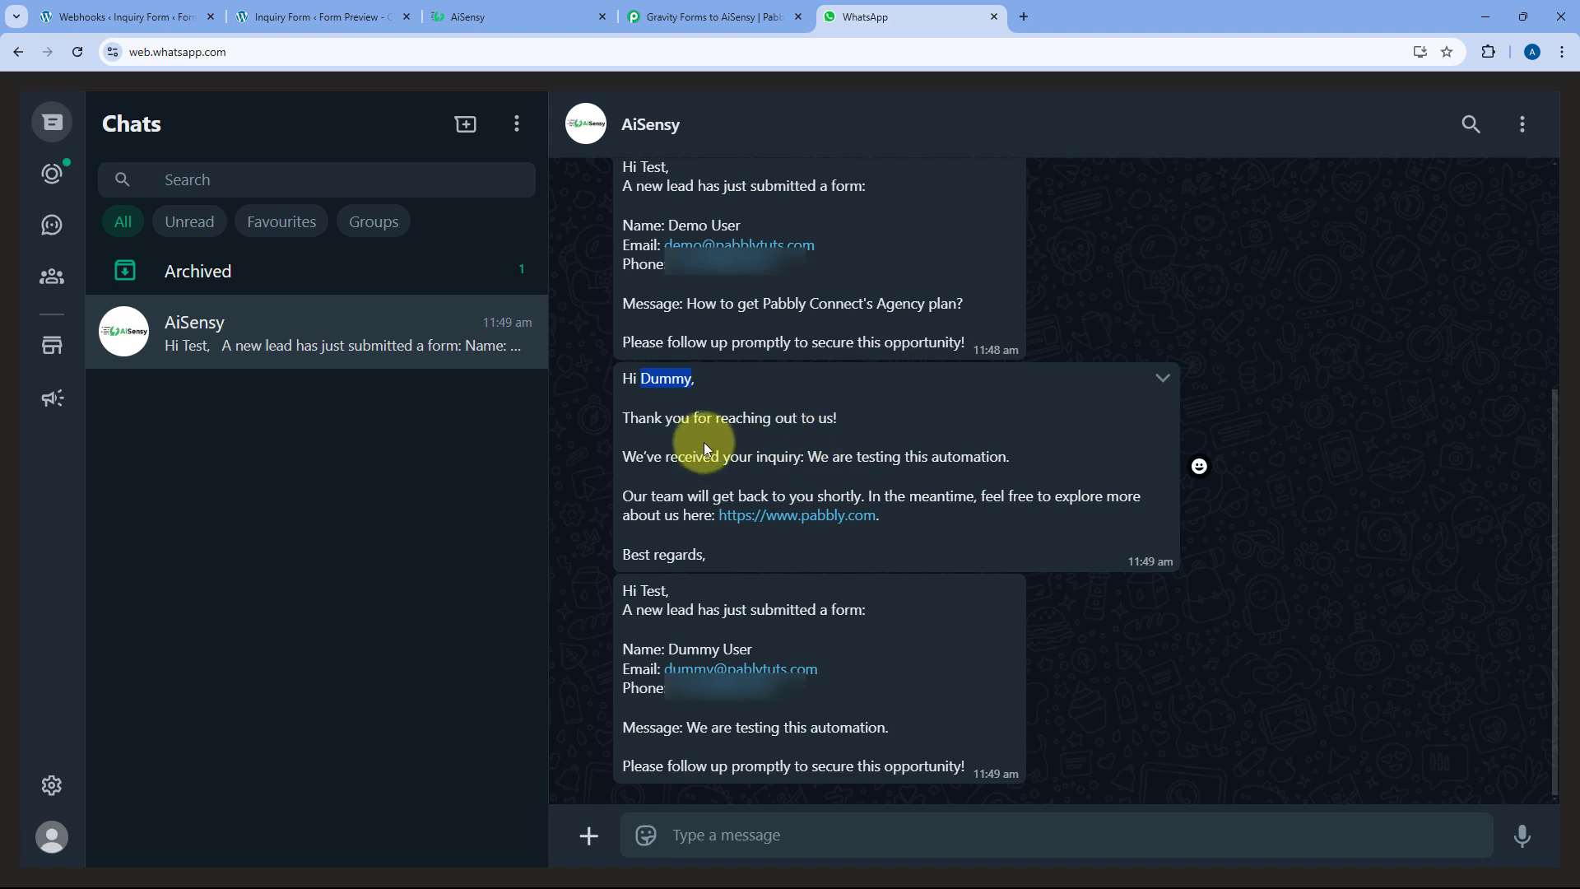
drag(1019, 462, 808, 456)
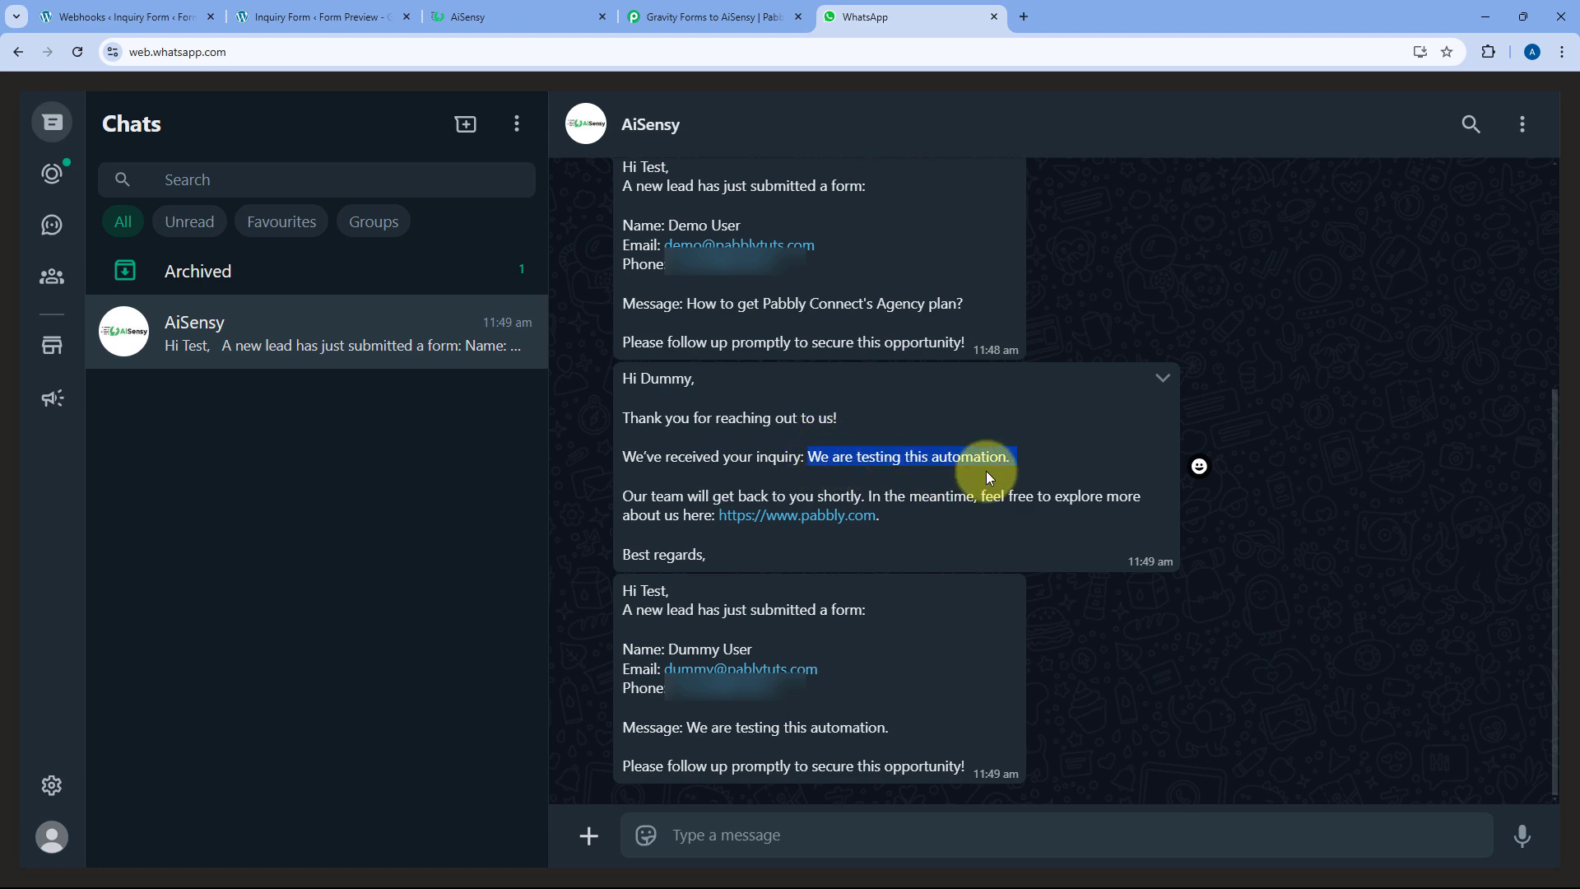
click(683, 580)
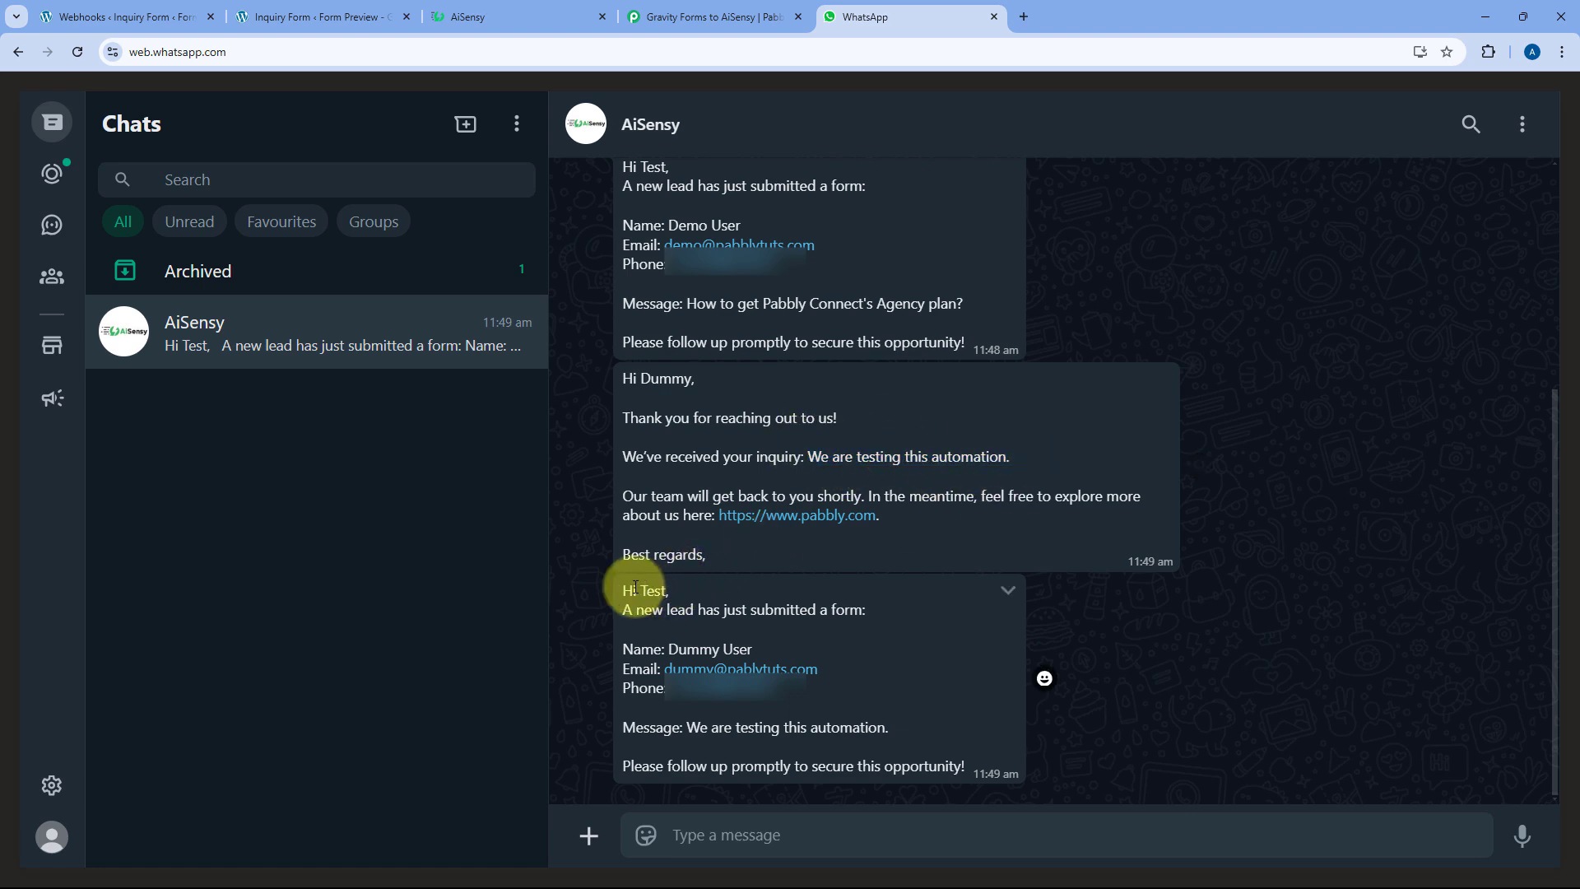
Check the new-lead alert message, dismiss the mail app picker, and return to Pabbly
drag(626, 591, 974, 762)
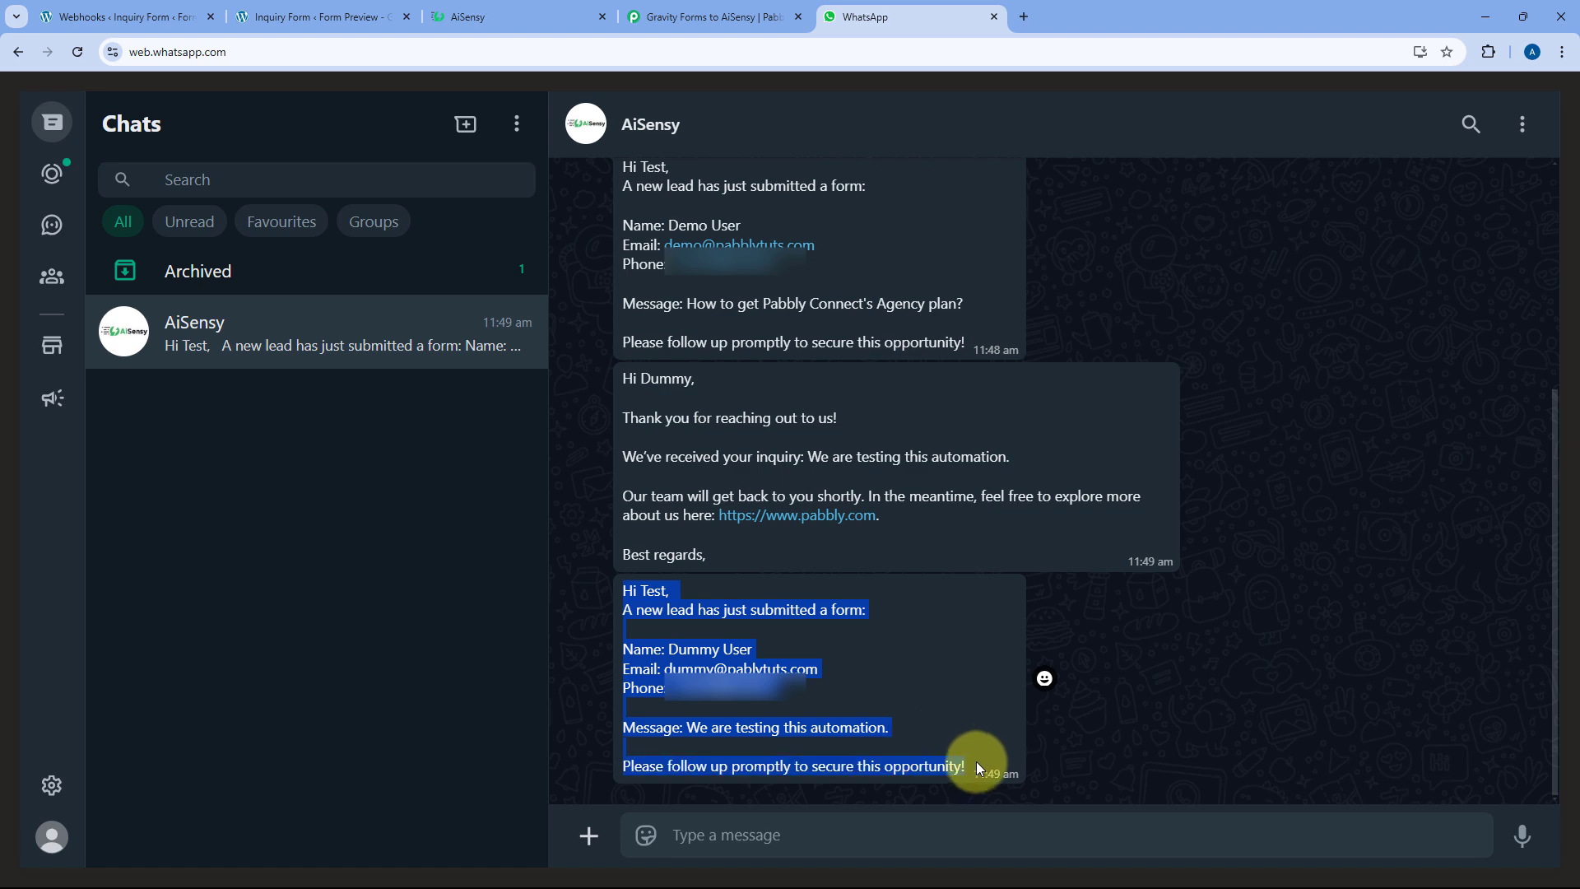
click(788, 668)
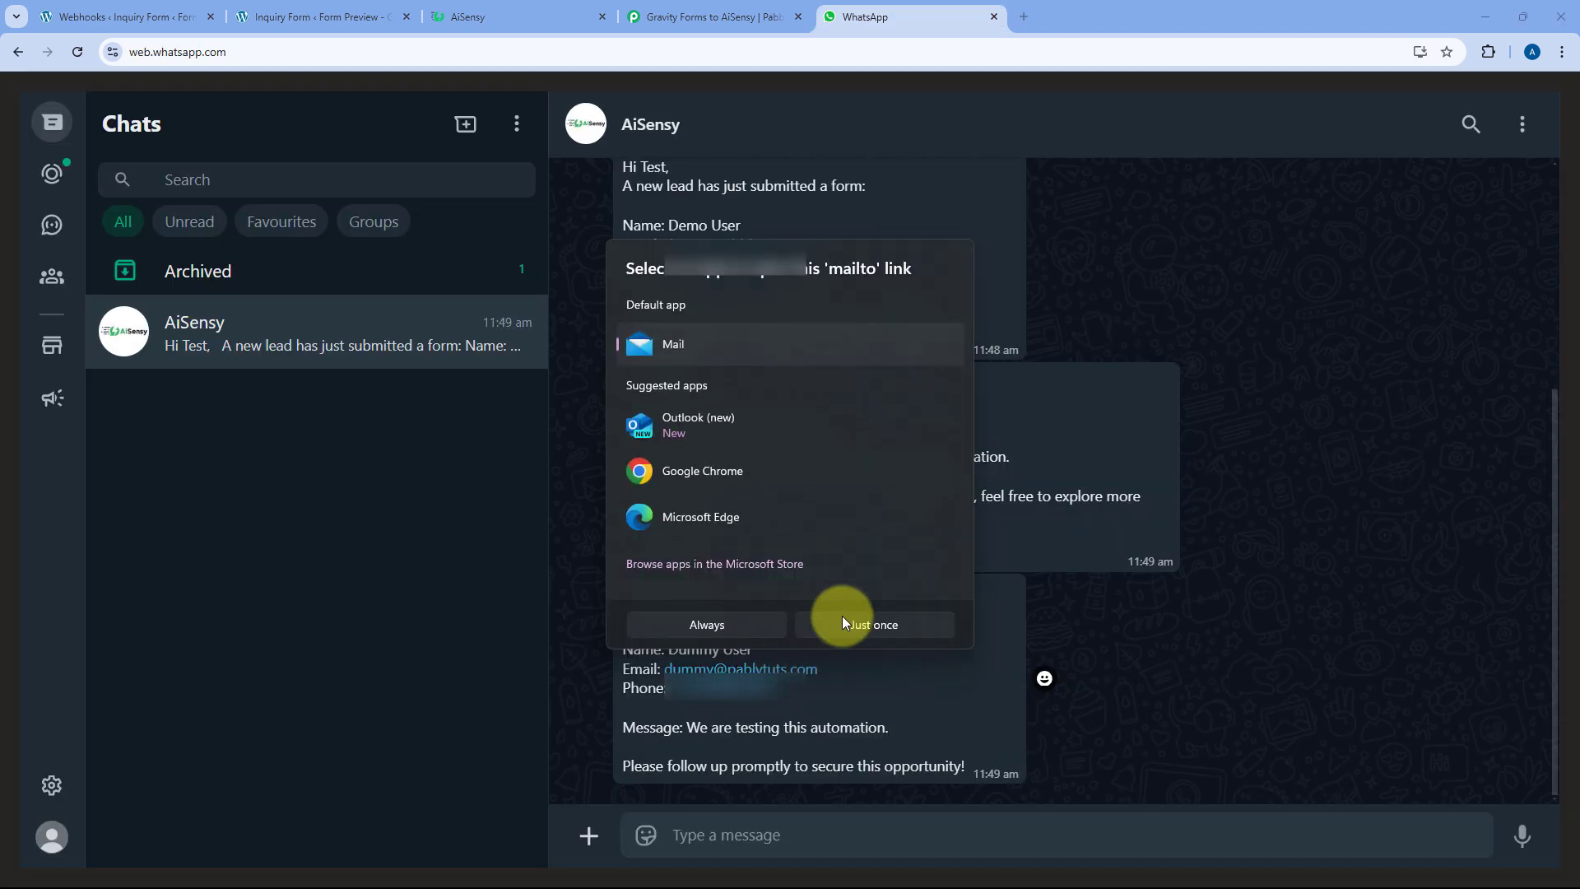
click(1016, 635)
click(770, 16)
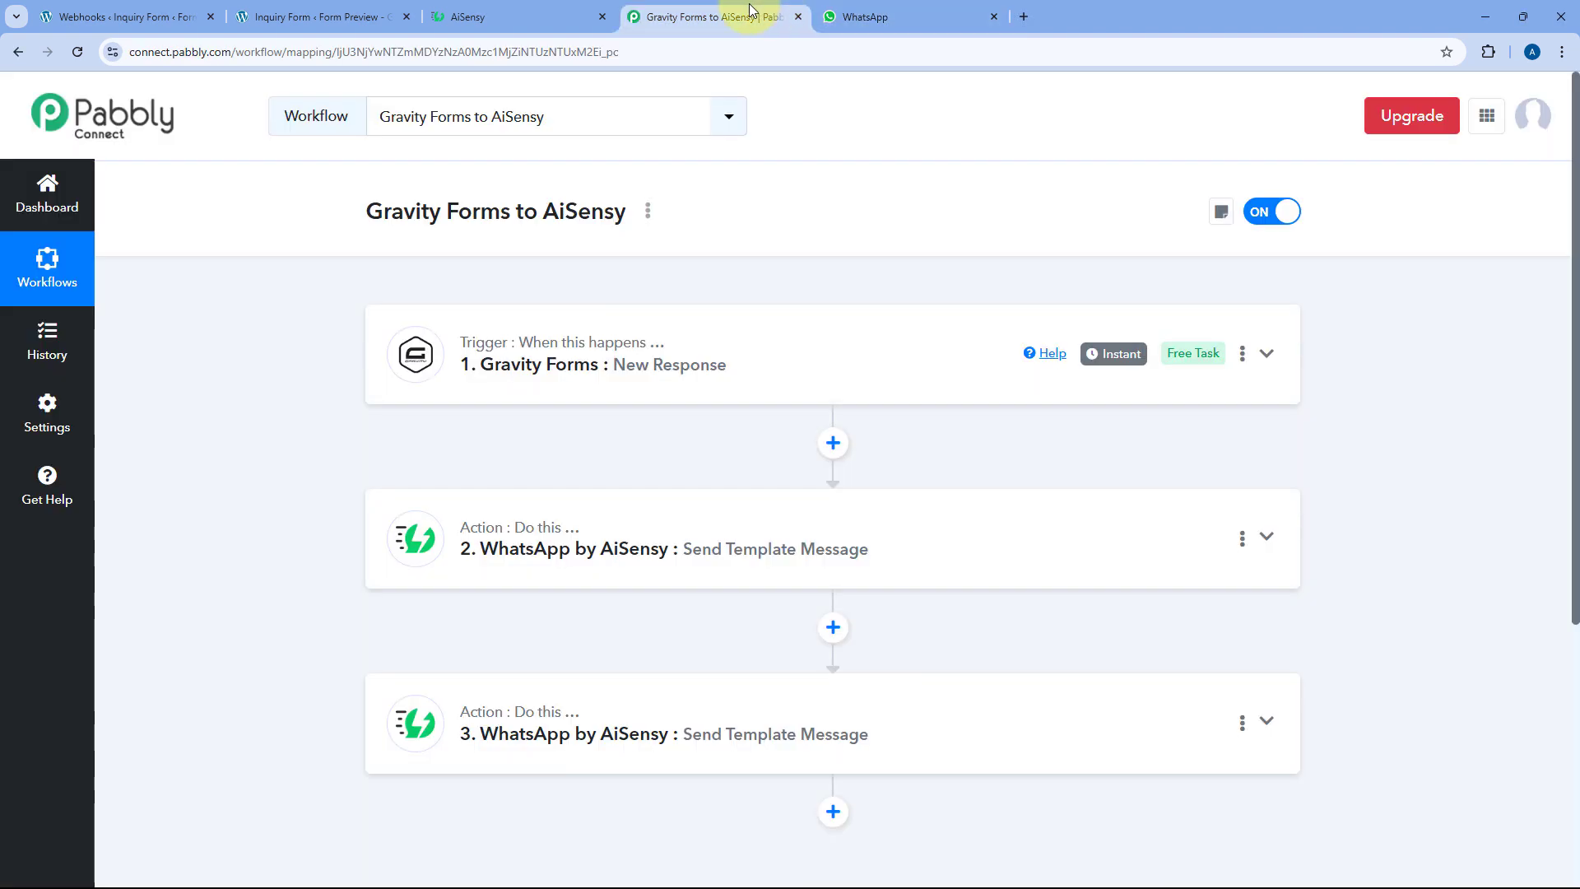